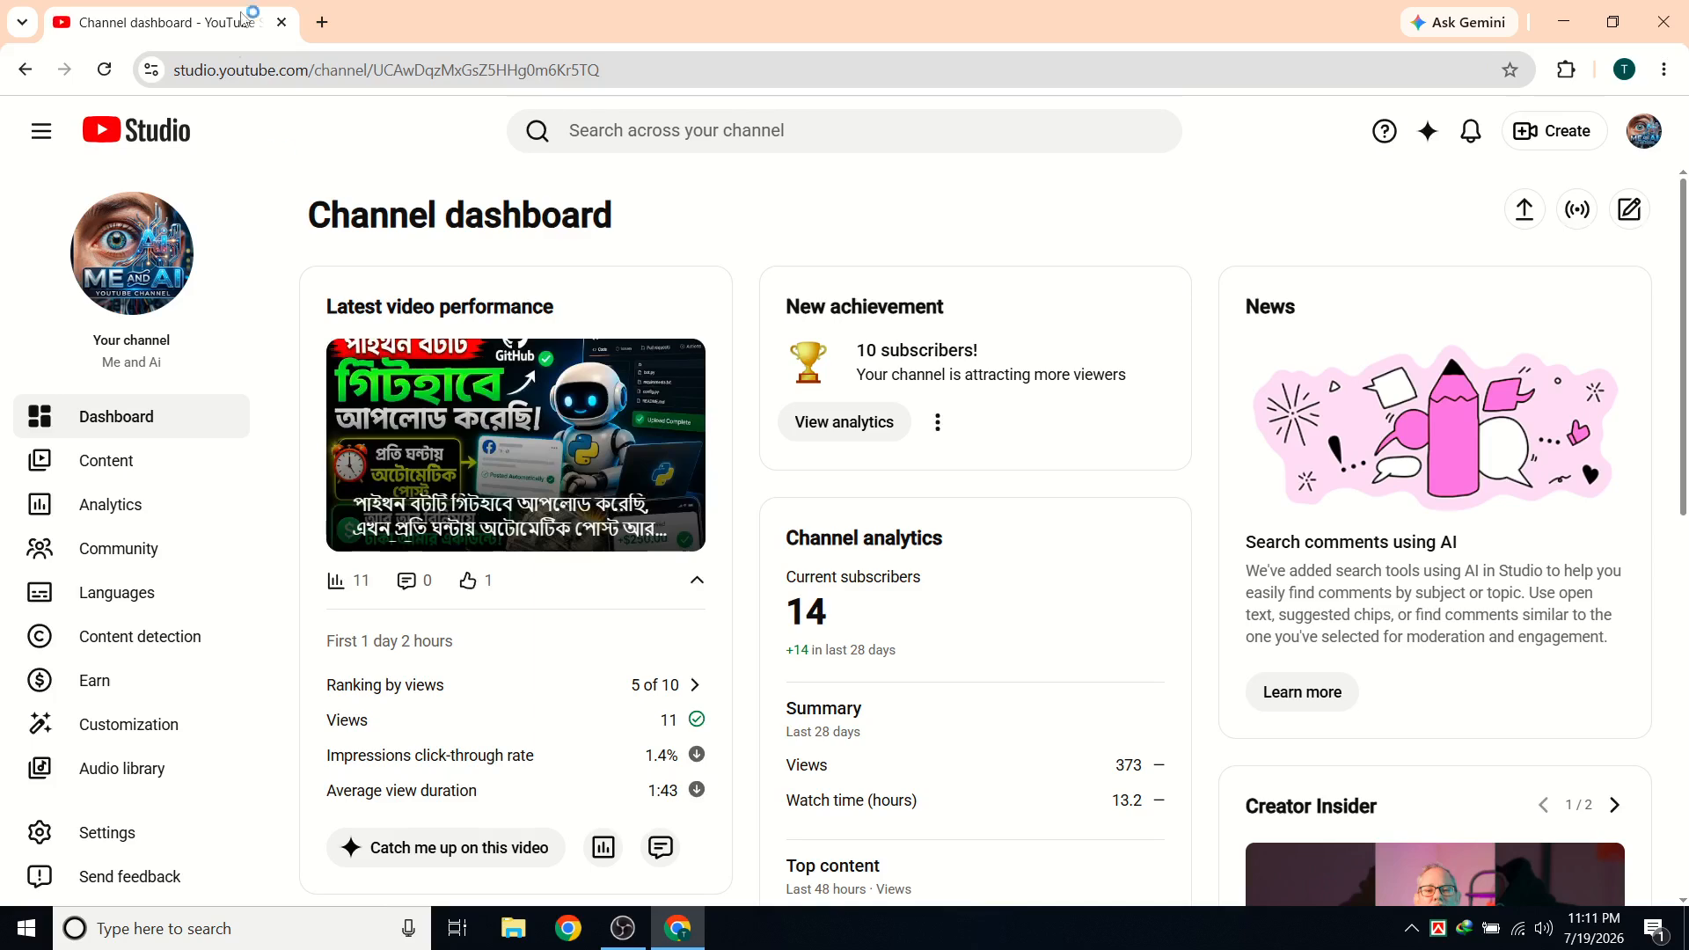
Open the bookmarked ME And Ai website in a new tab and look at its profile page and home feed.
click(321, 23)
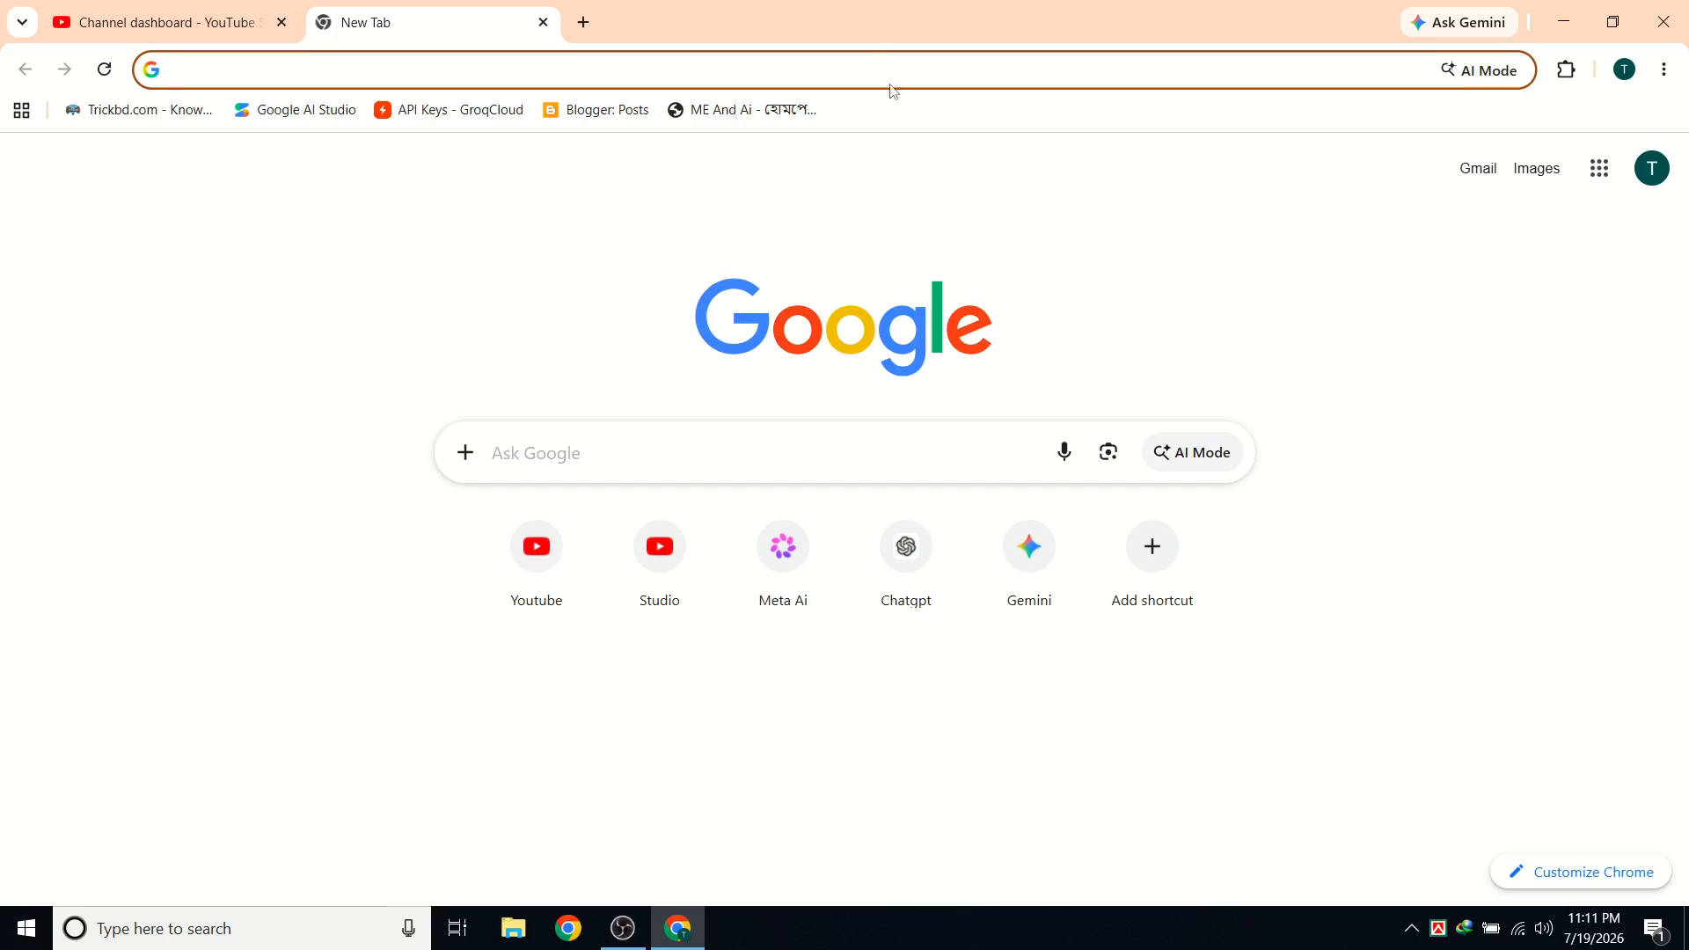
click(792, 109)
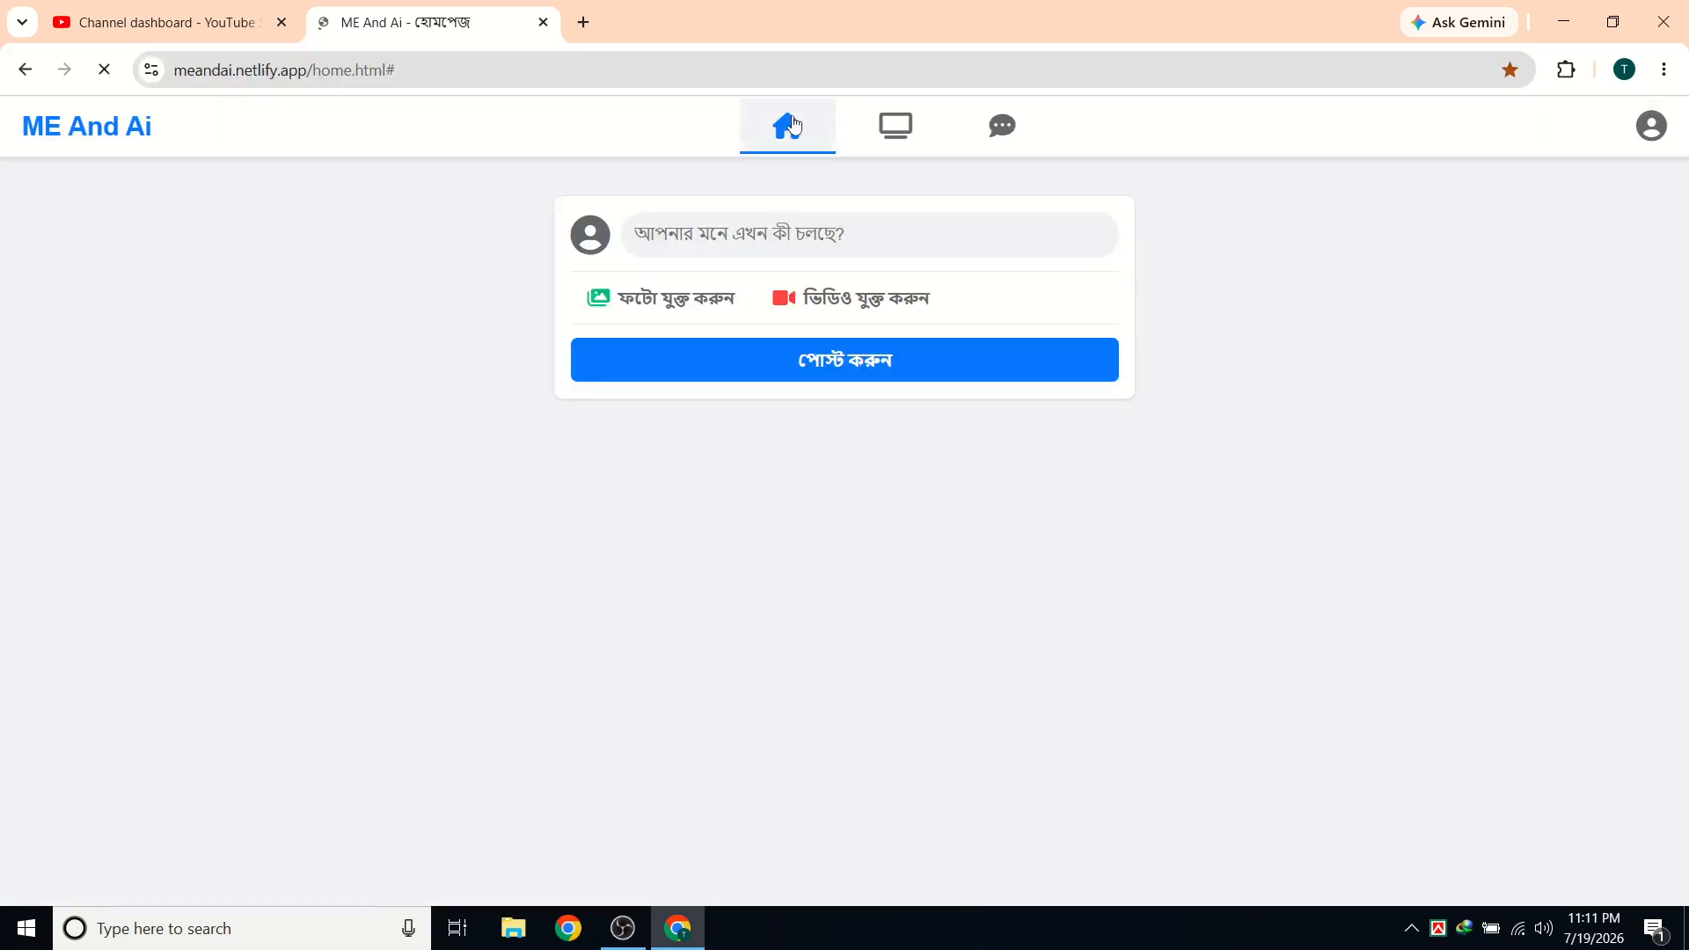
click(1191, 503)
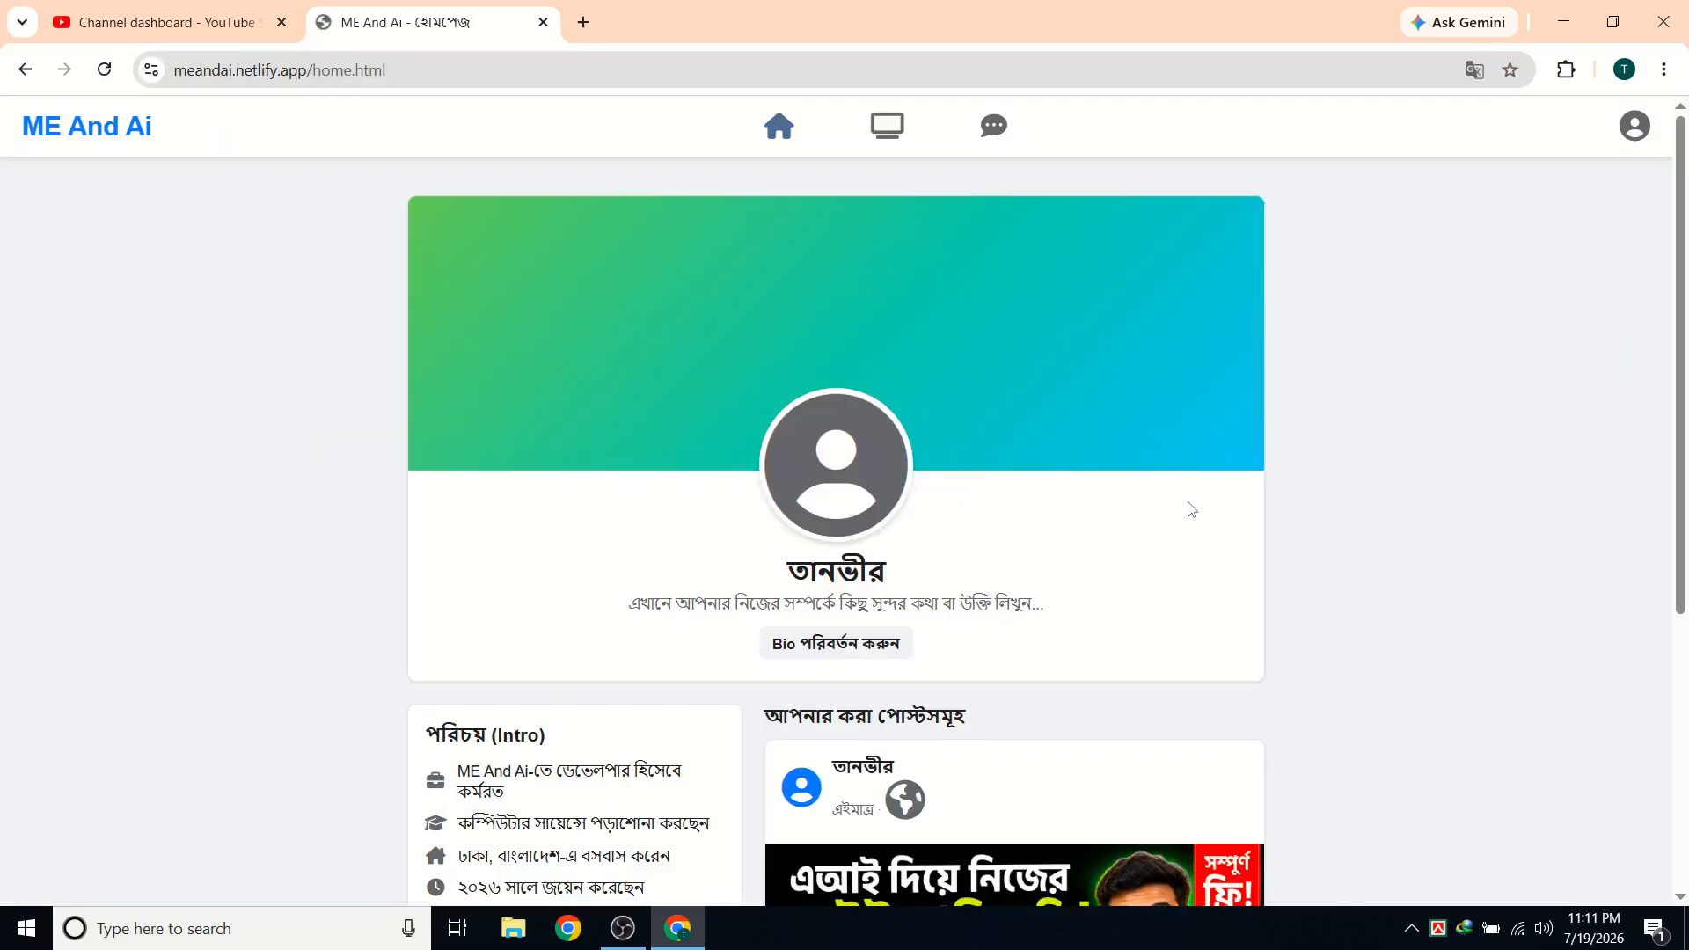
click(786, 128)
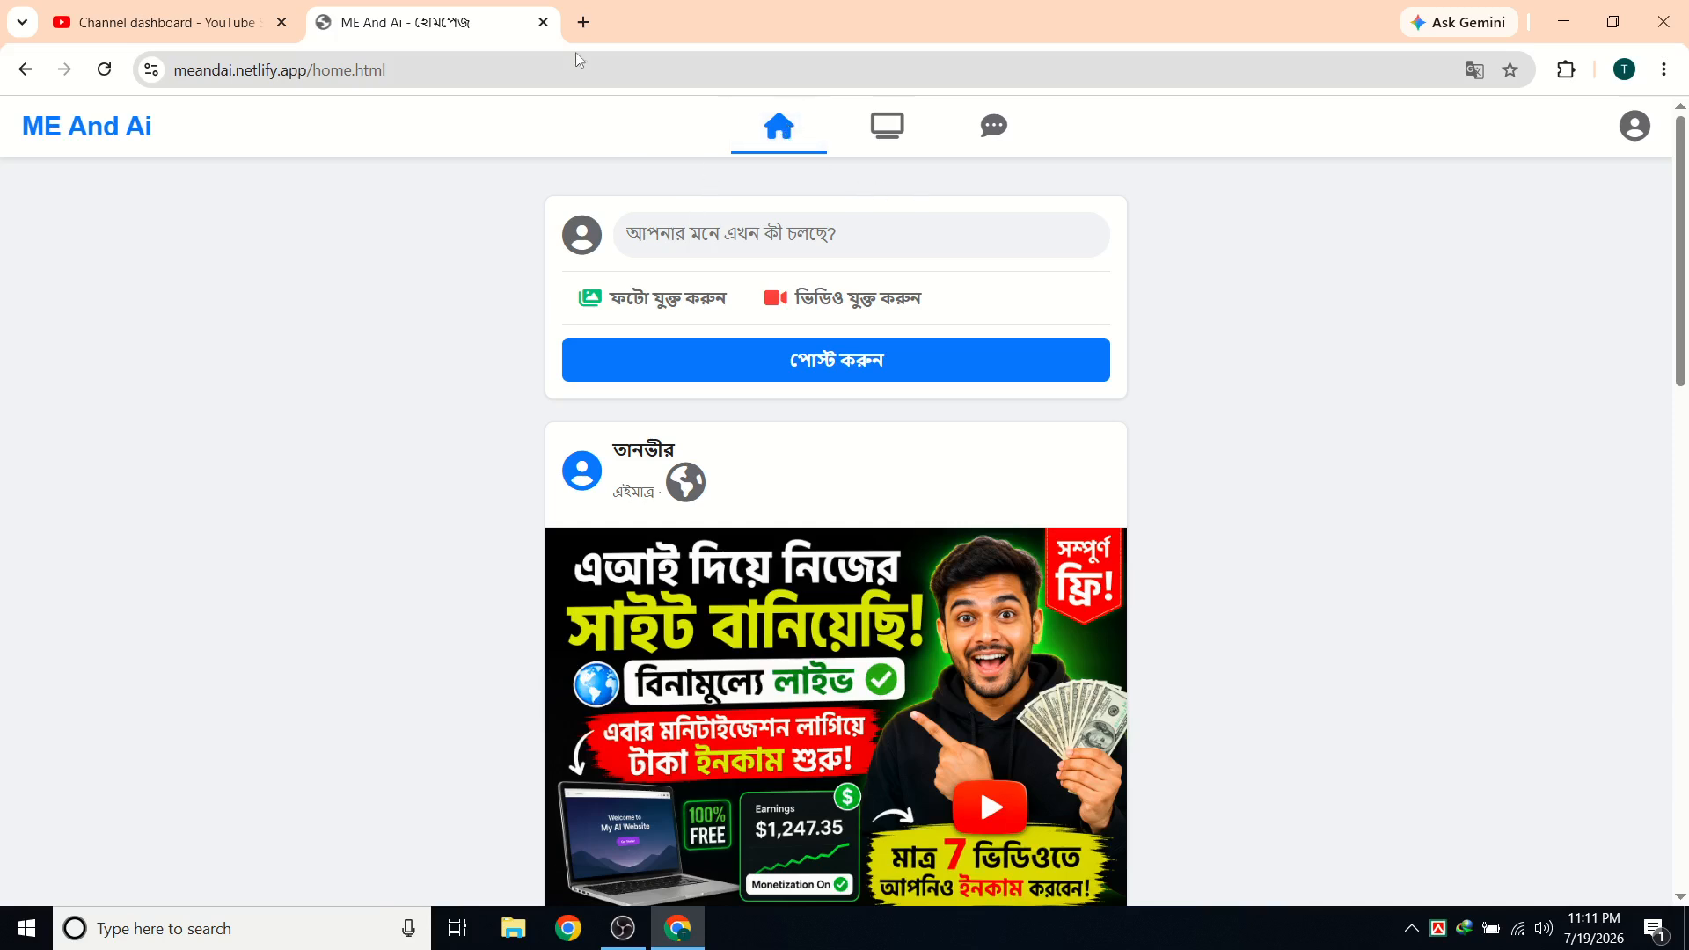
Open the bookmarked Blogger posts list in a new tab and close the ME And Ai website tab.
click(583, 19)
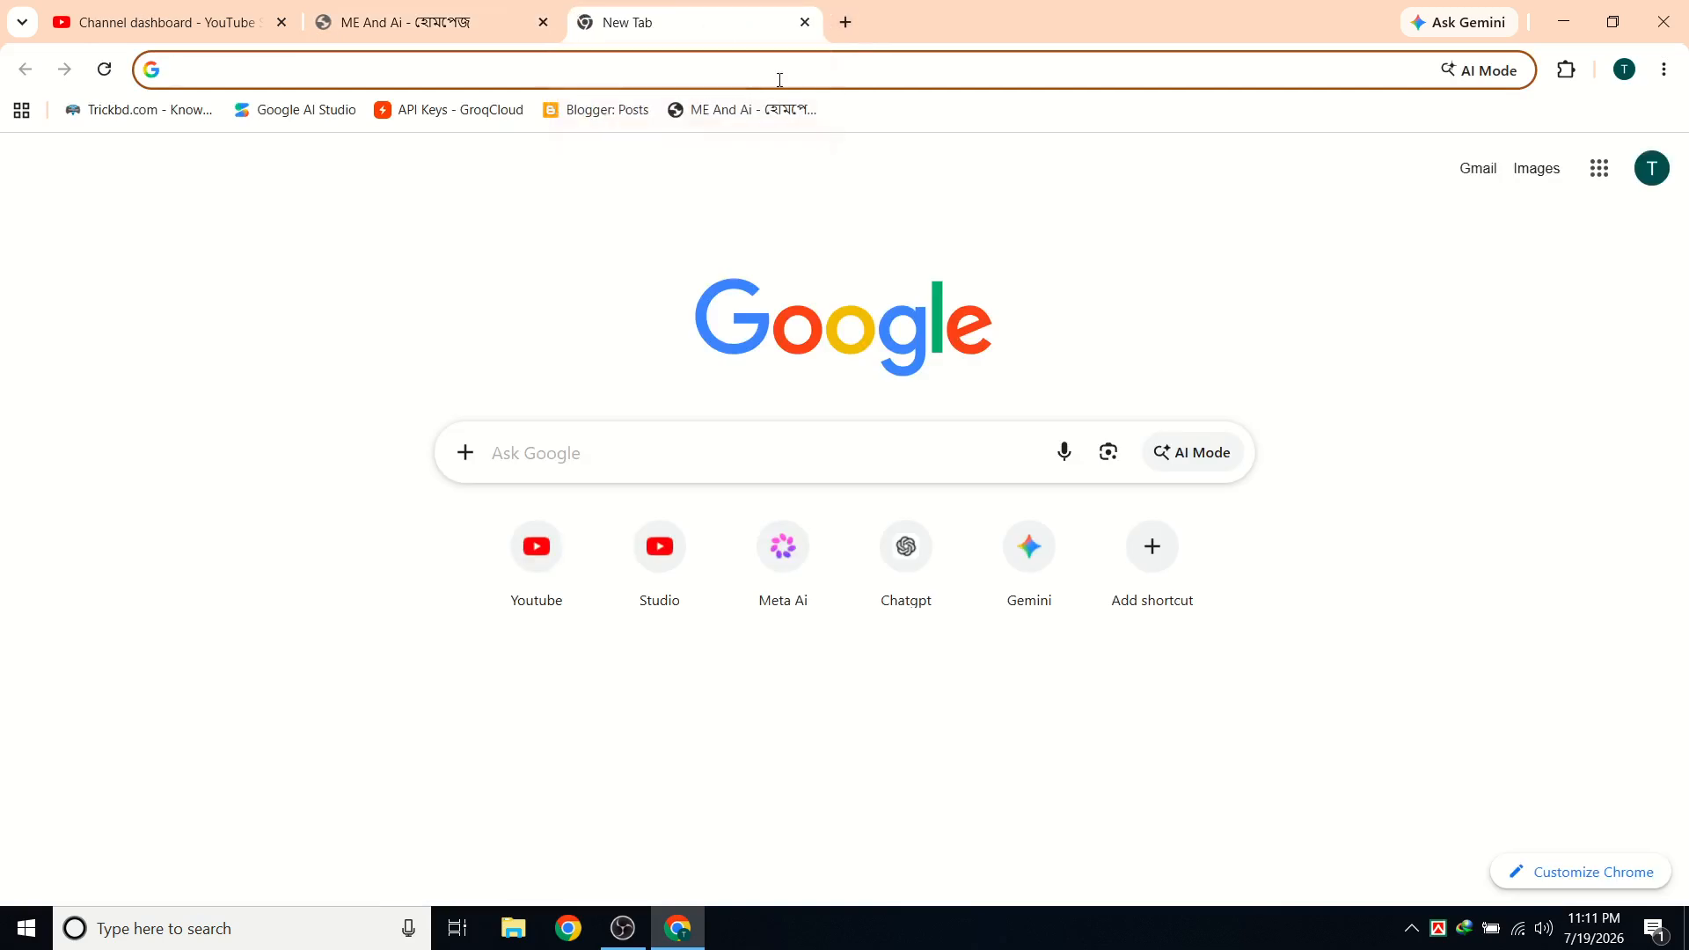
click(602, 109)
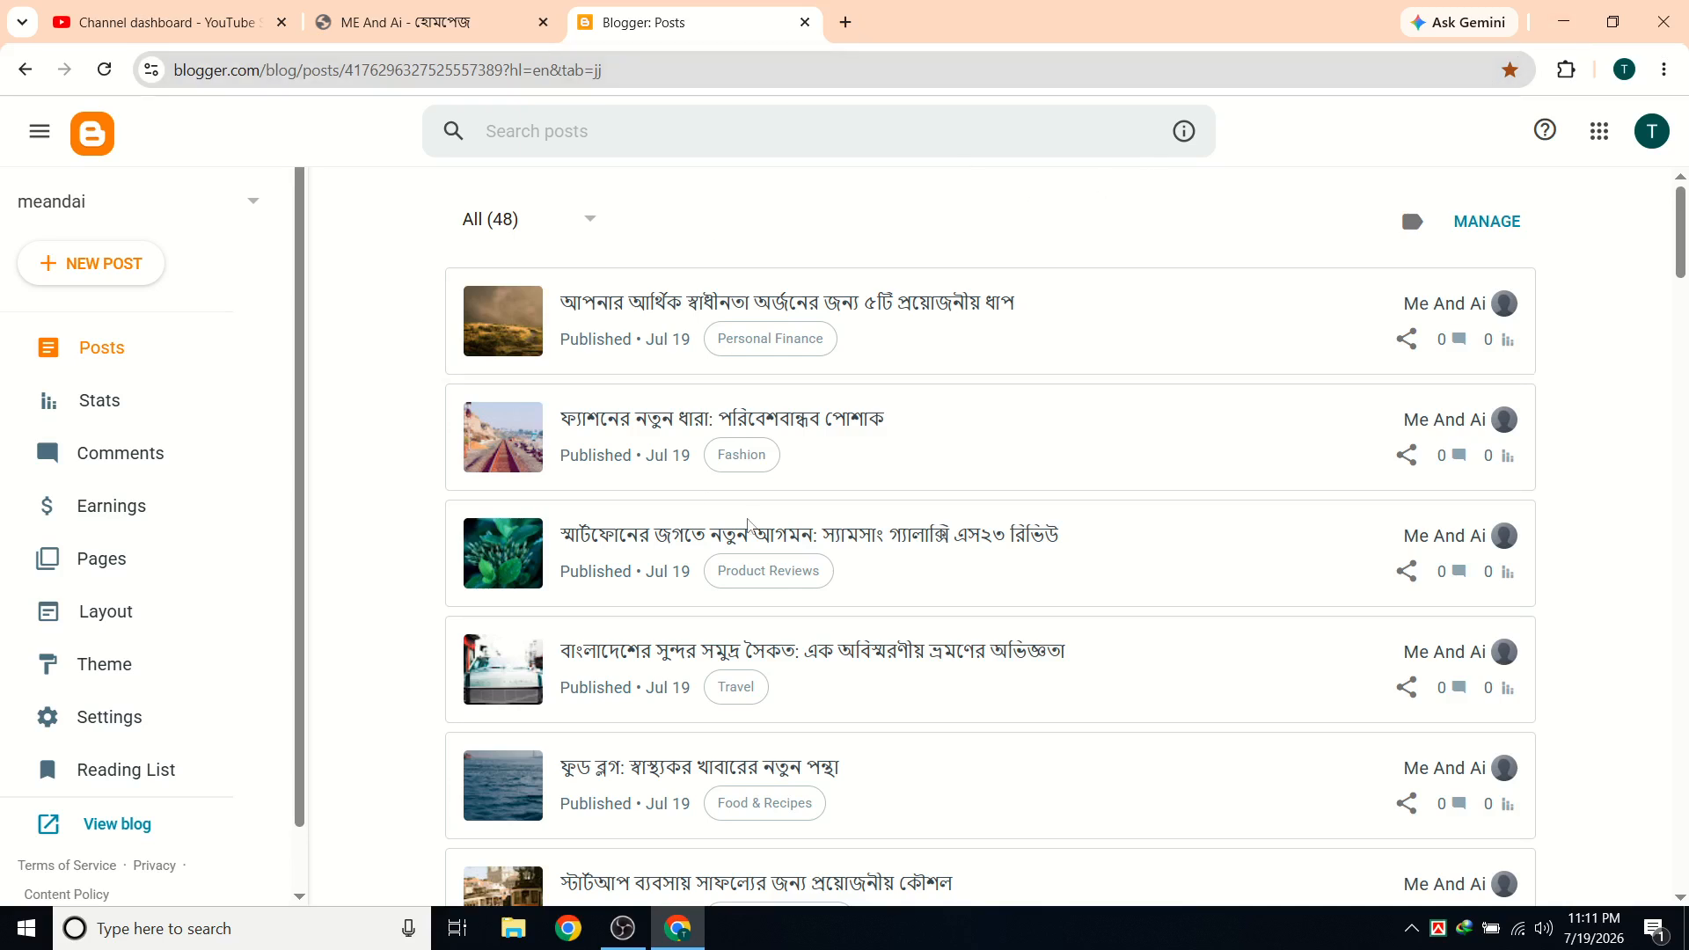
click(542, 22)
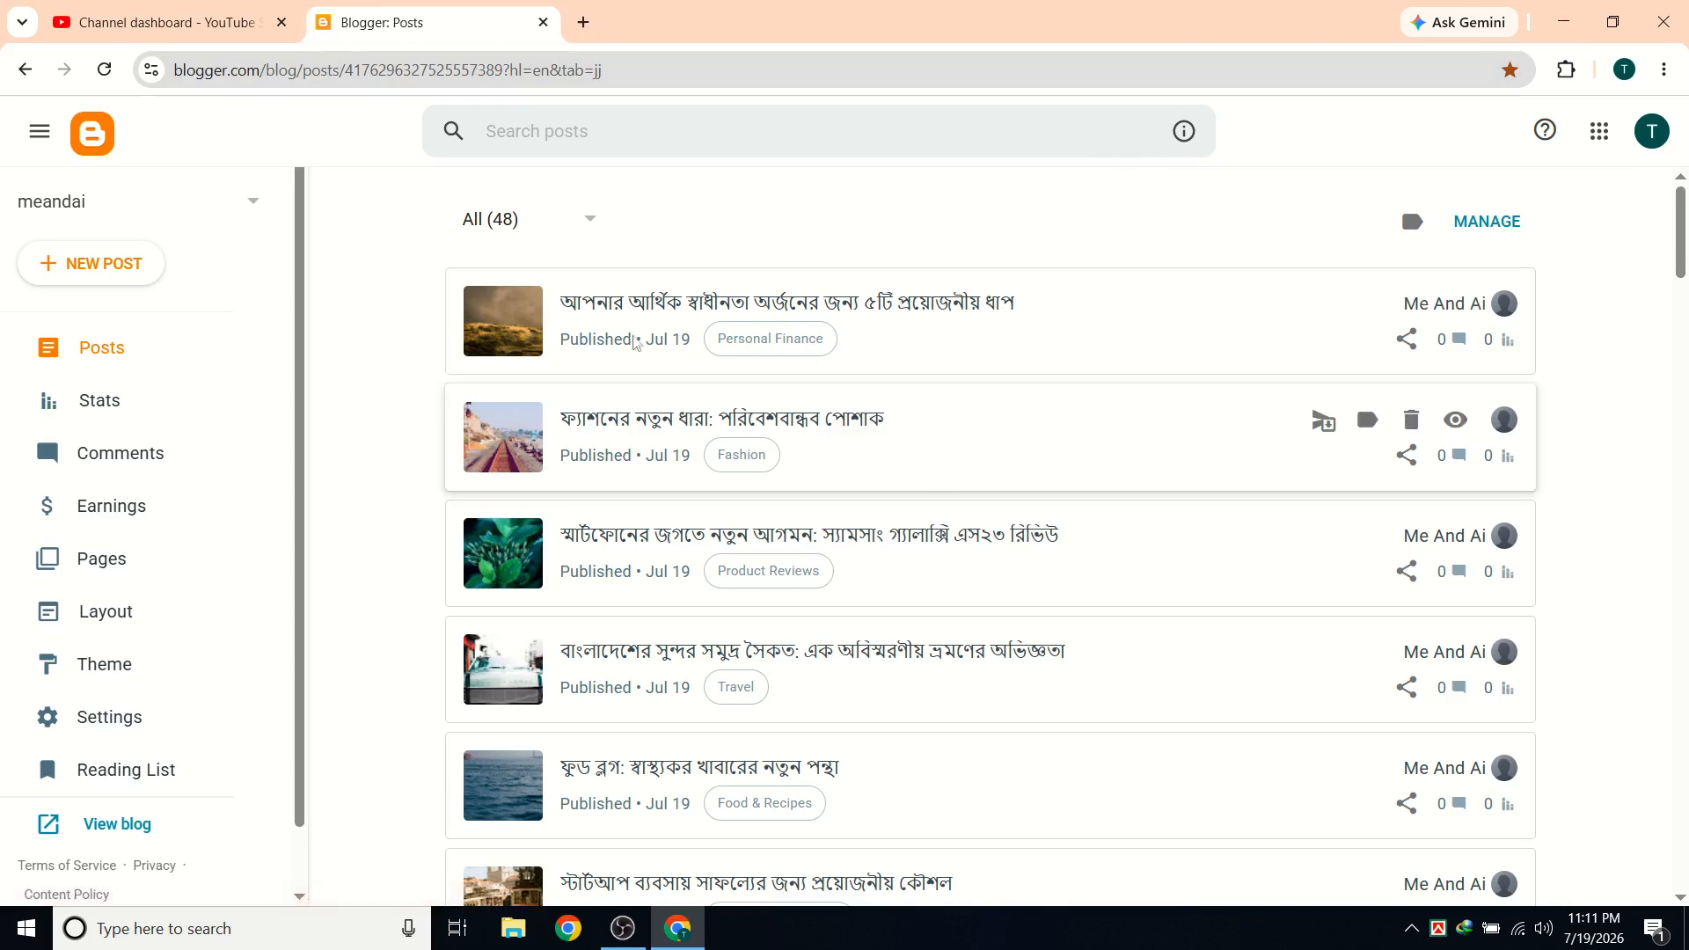
Open the post "ফ্যাশনের নতুন ধারা: পরিবেশবান্ধব পোশাক" in the editor, then return to the posts list without changing it.
scroll(847, 388, down, 1)
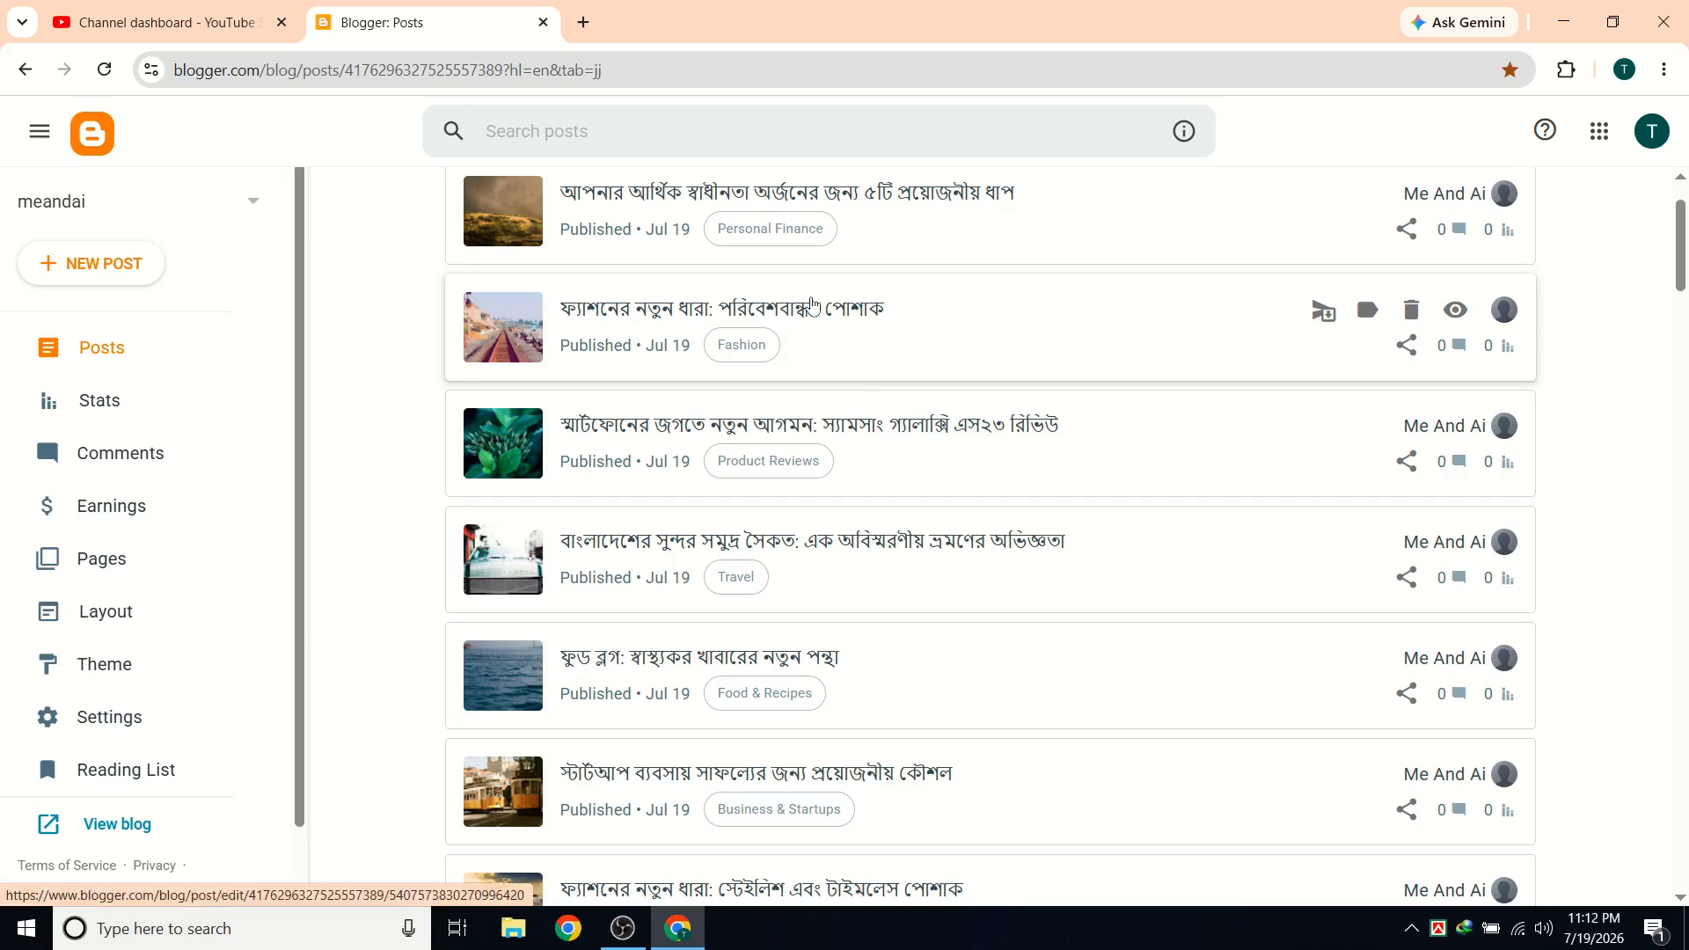
click(811, 307)
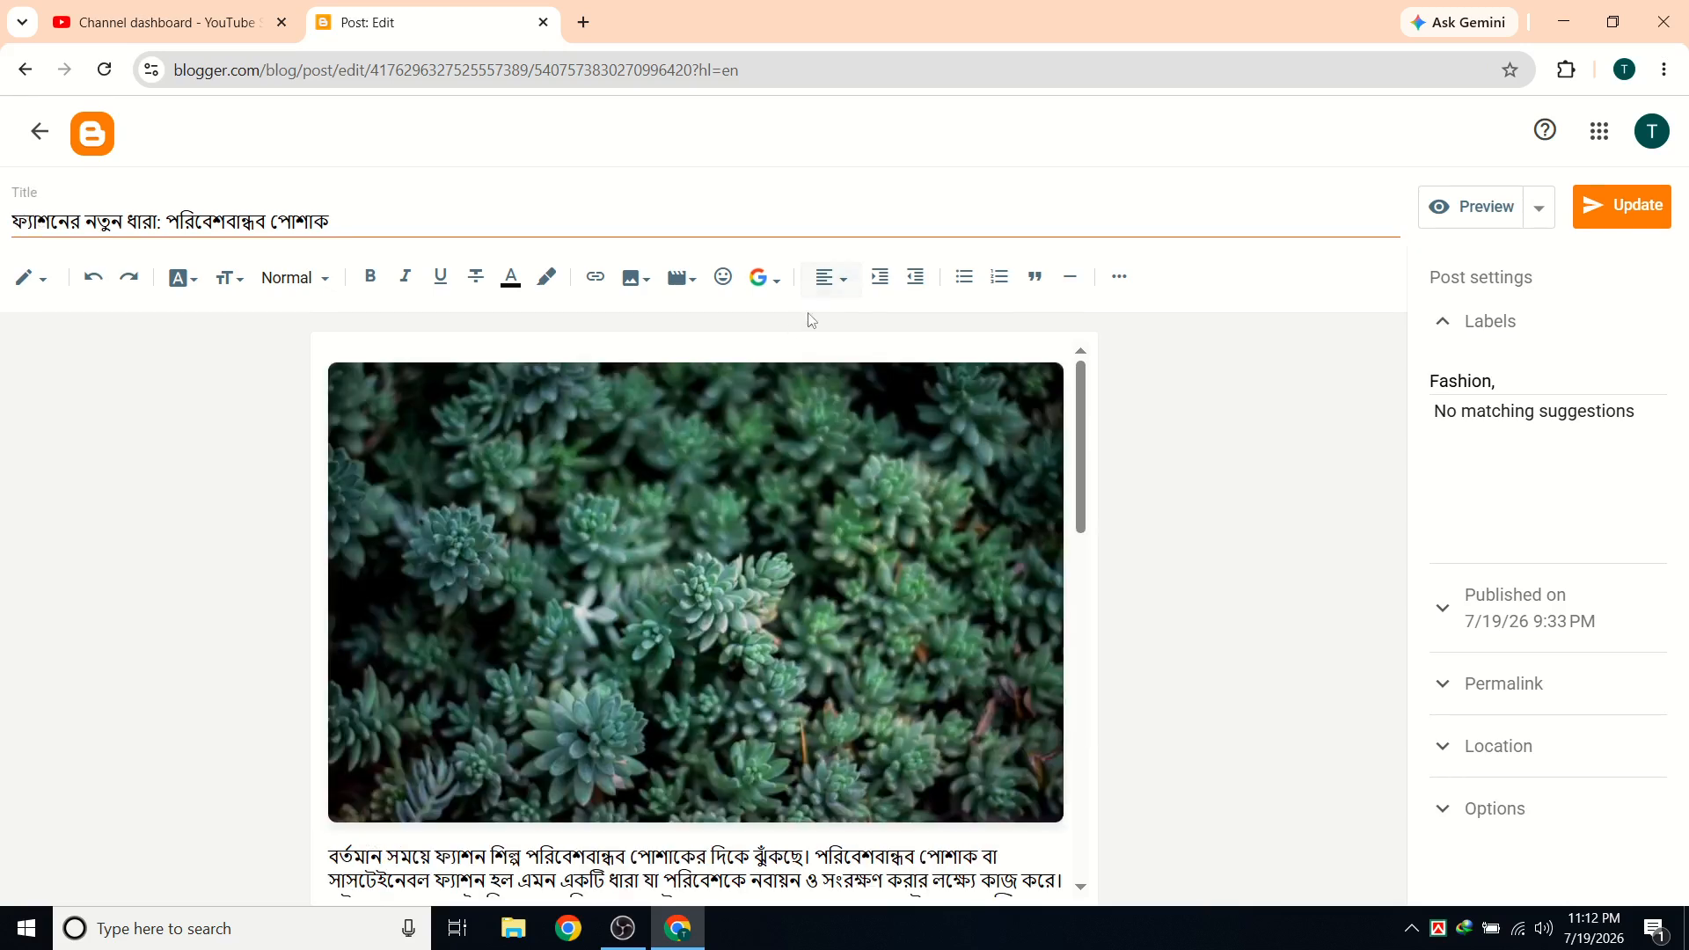
click(40, 132)
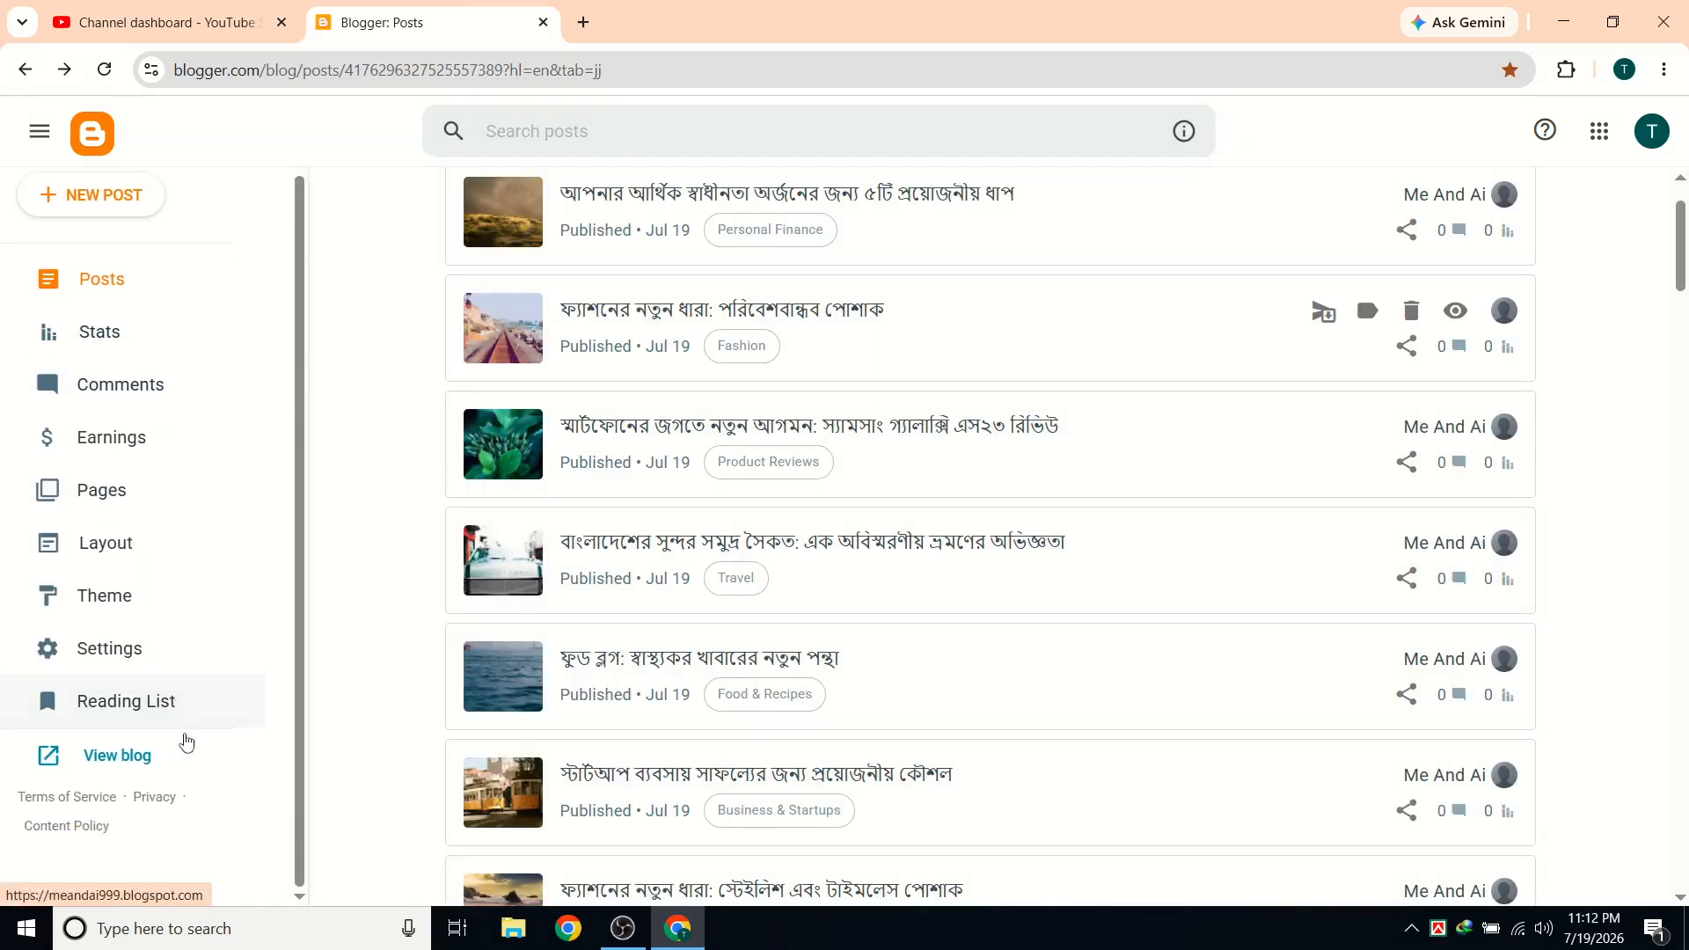
View the live meandai blog and look through the published posts on its home page.
click(158, 759)
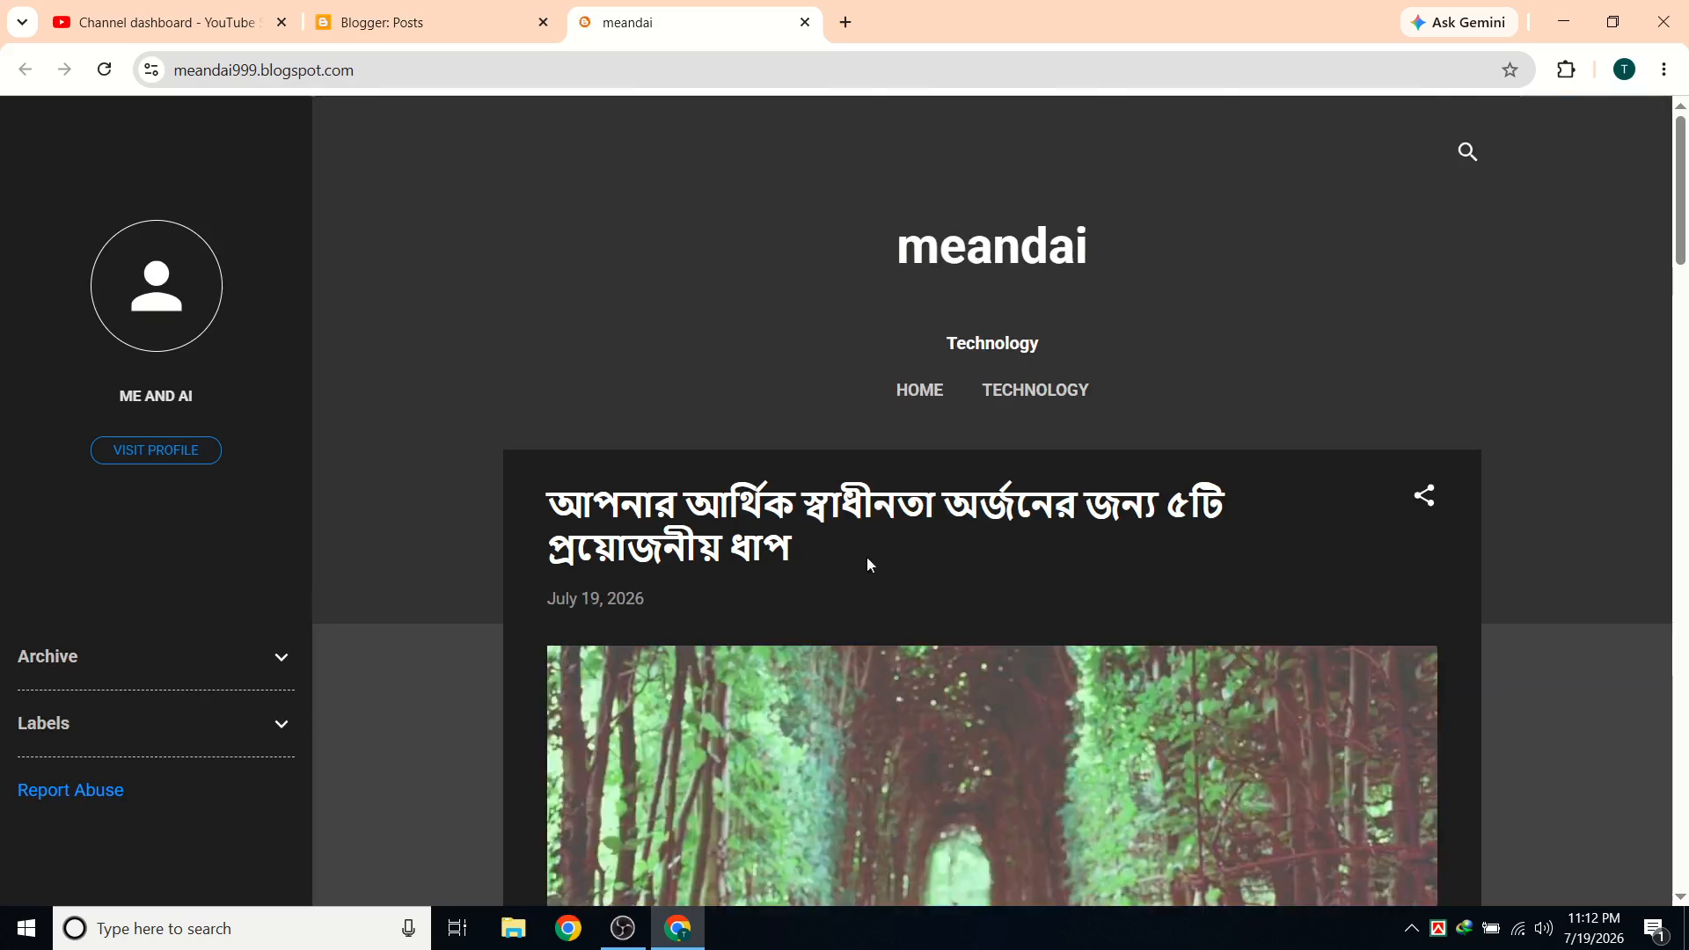
scroll(824, 526, down, 3)
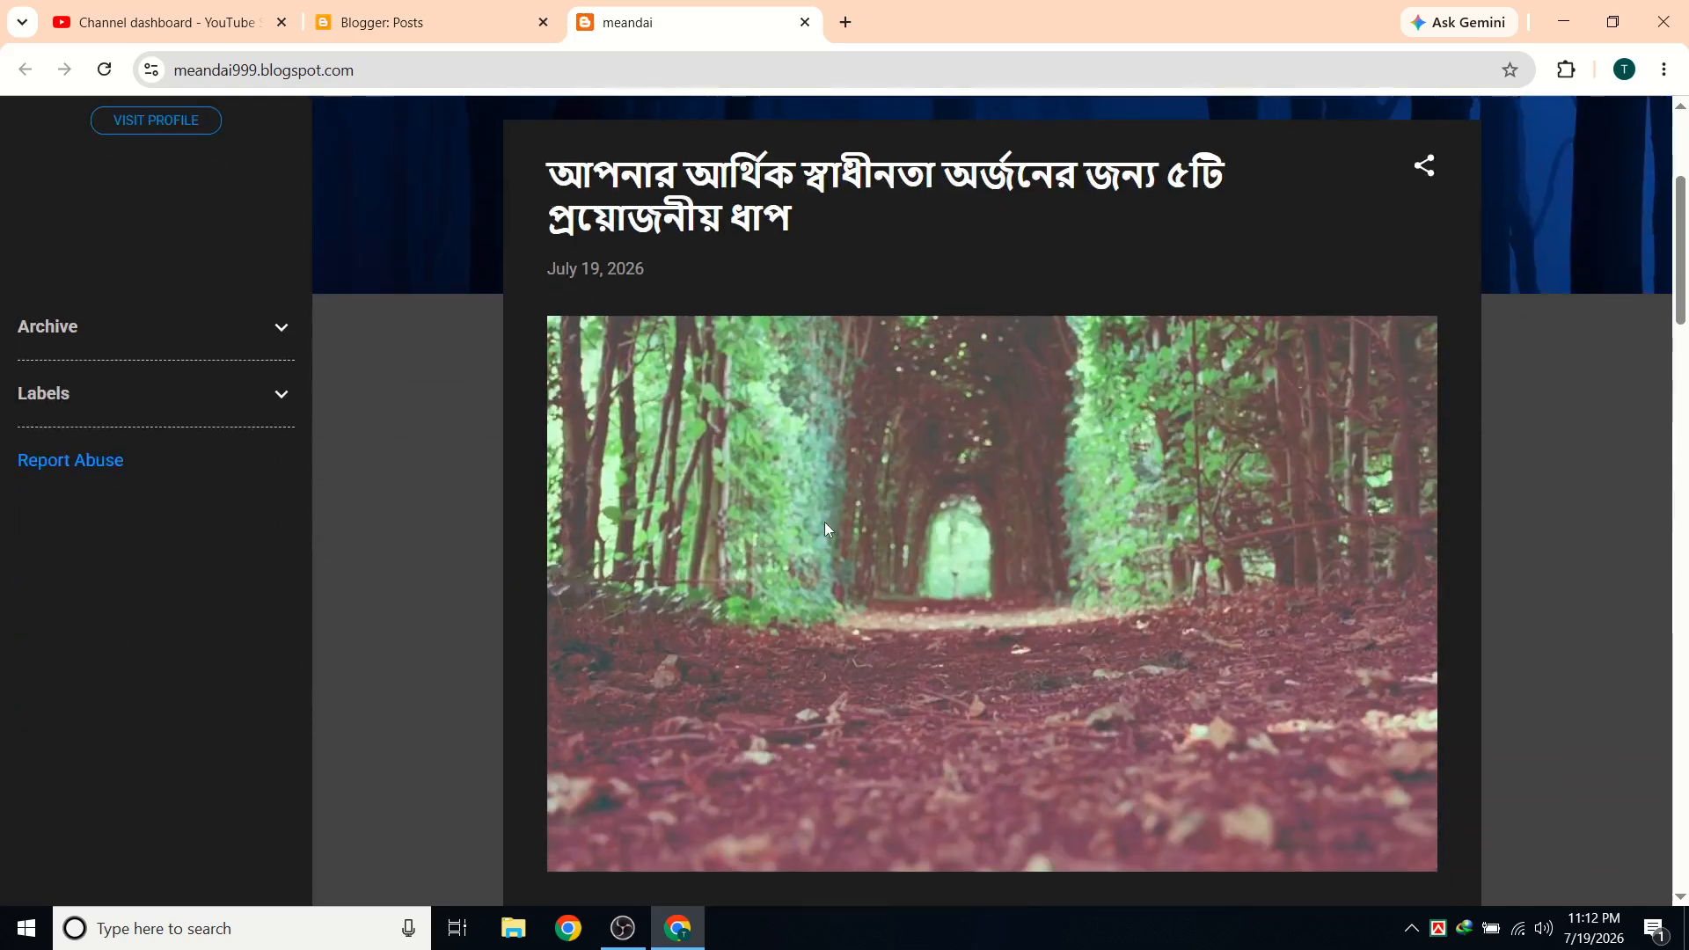
scroll(809, 529, up, 1)
scroll(804, 570, down, 5)
scroll(693, 609, down, 5)
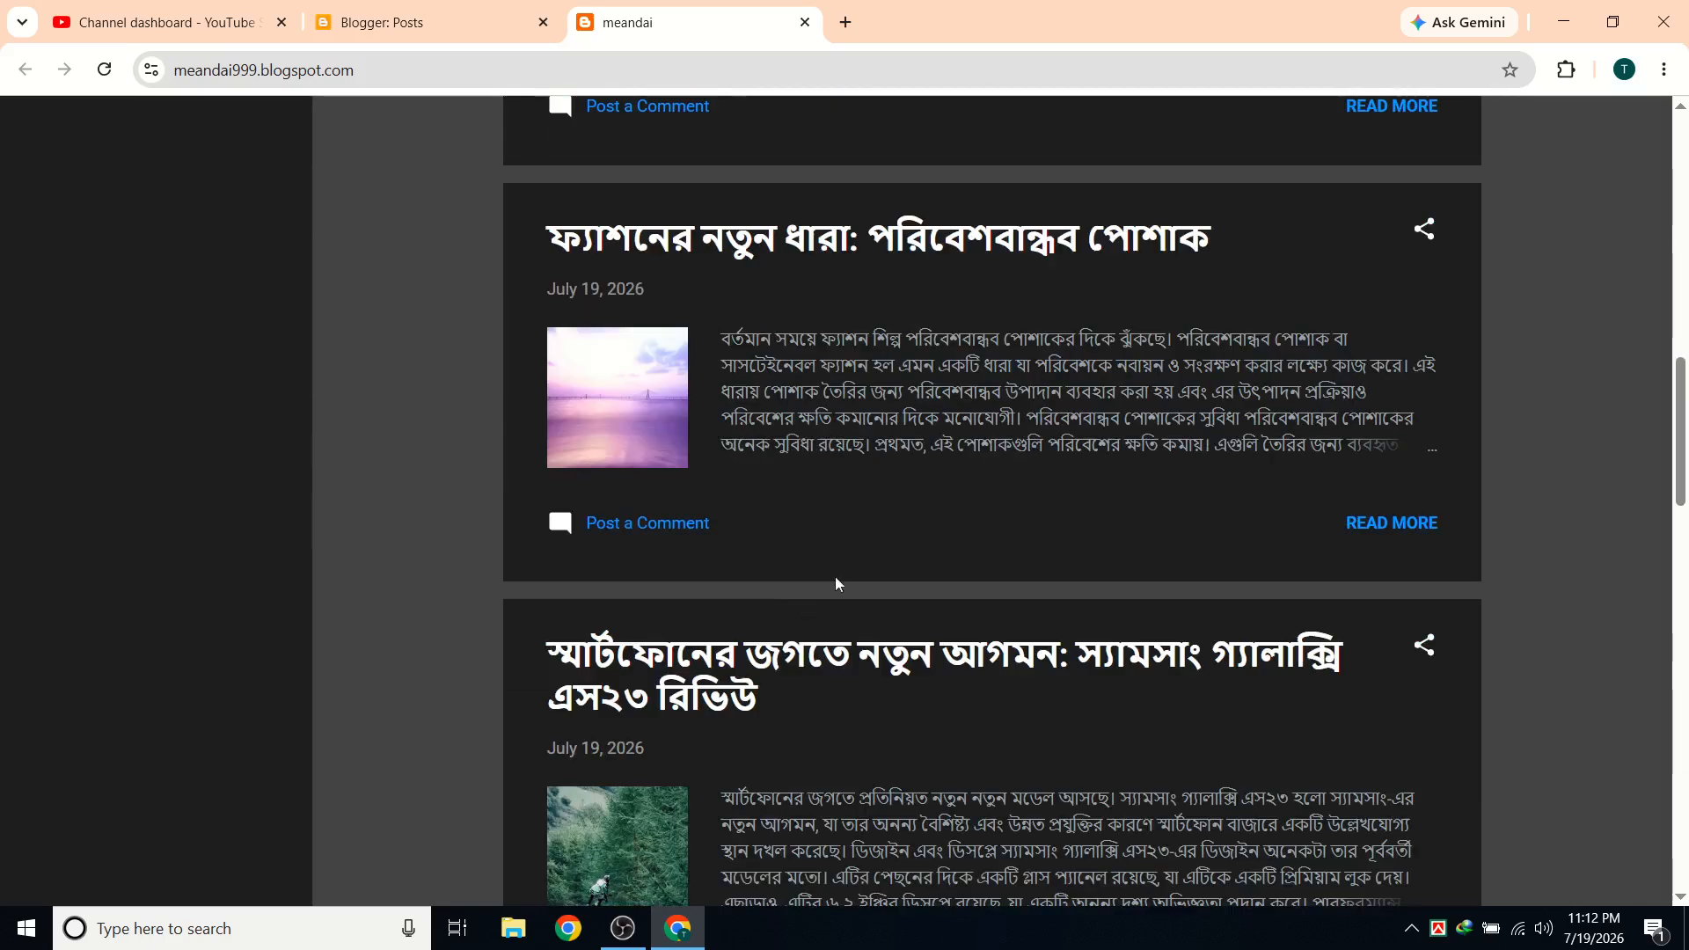
scroll(749, 593, up, 3)
scroll(632, 326, up, 3)
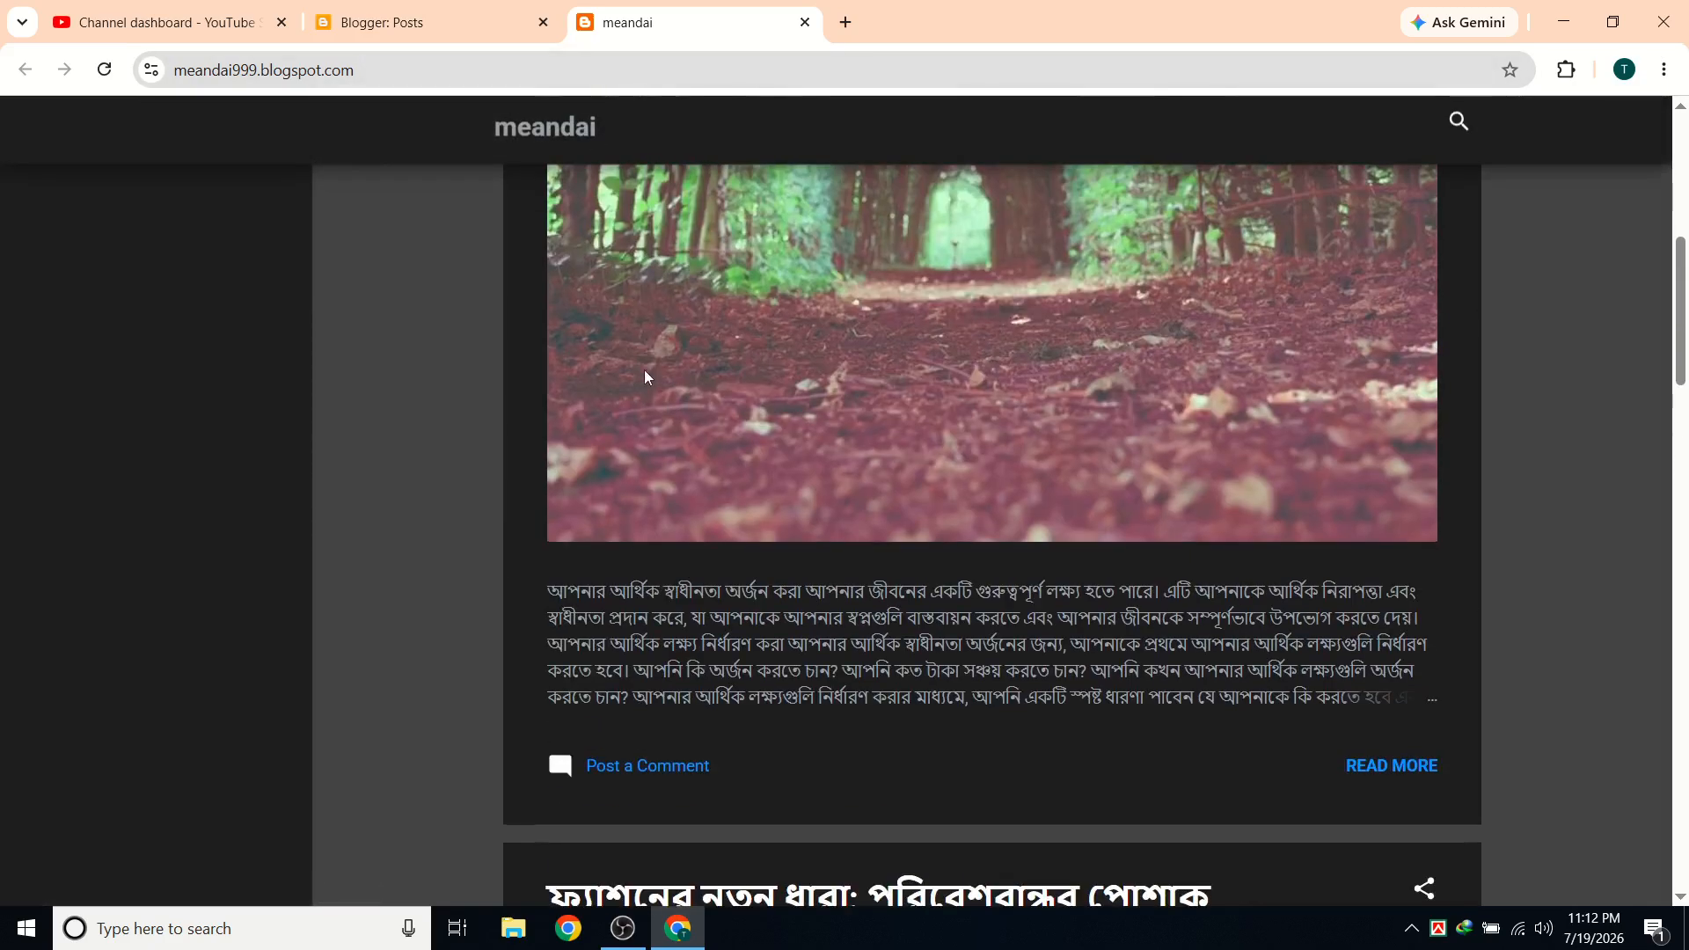
Return to Blogger and look through the most recent entries in the posts list.
click(474, 11)
scroll(651, 461, down, 2)
scroll(661, 467, up, 3)
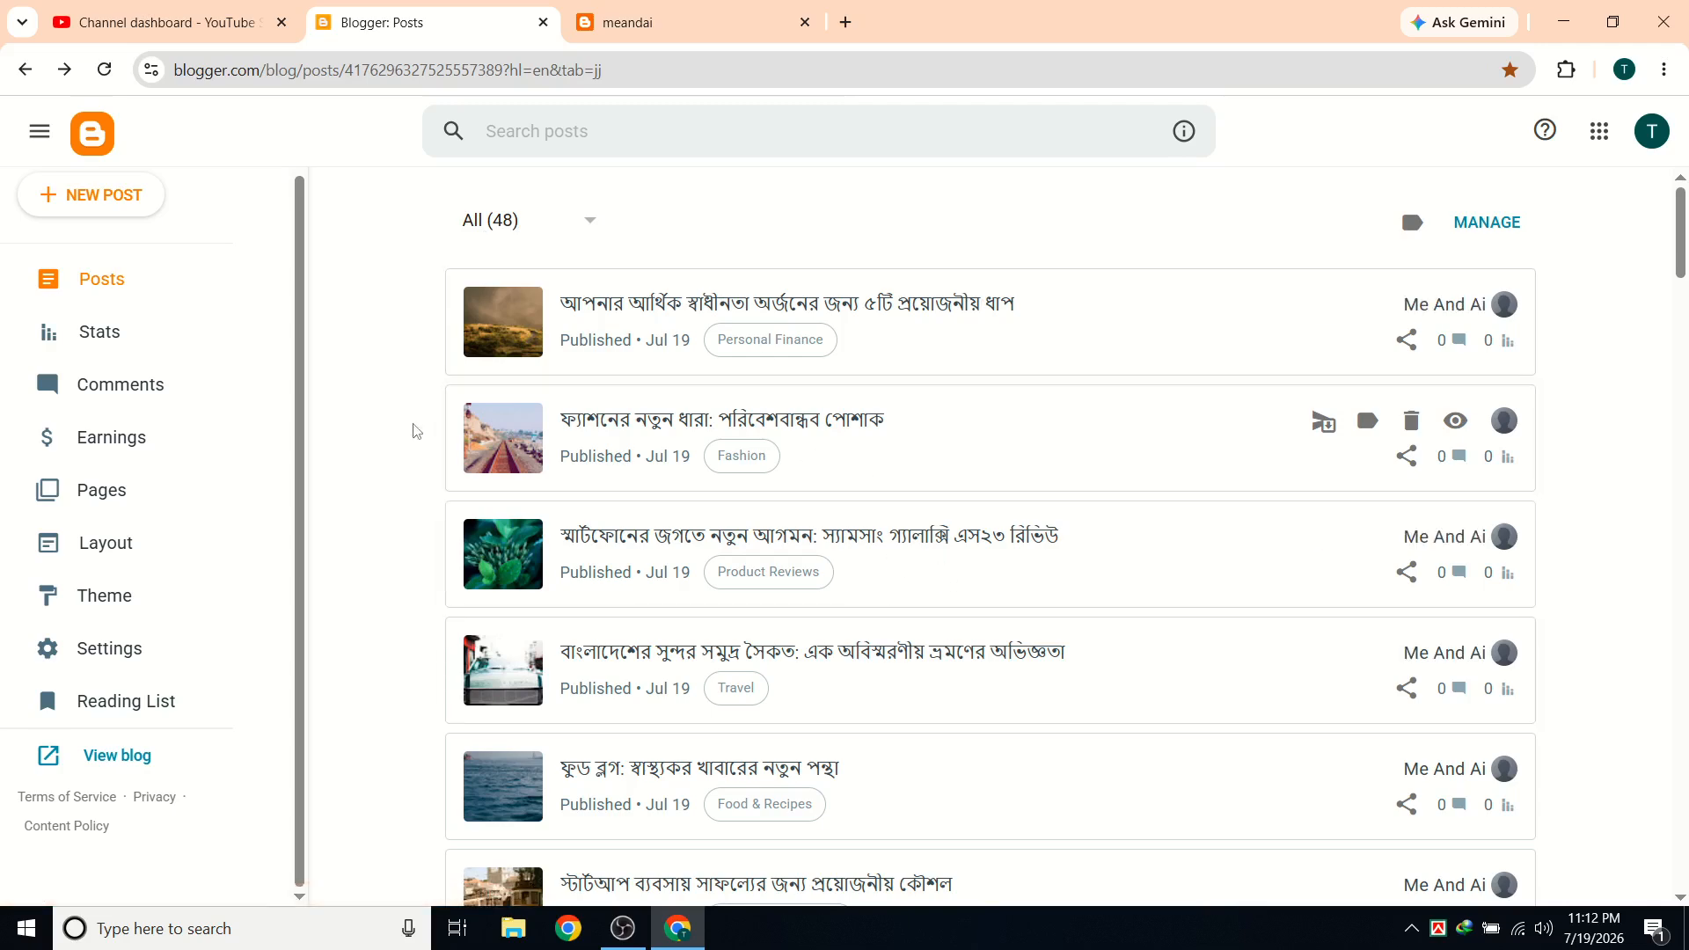
scroll(581, 504, down, 3)
scroll(581, 504, down, 2)
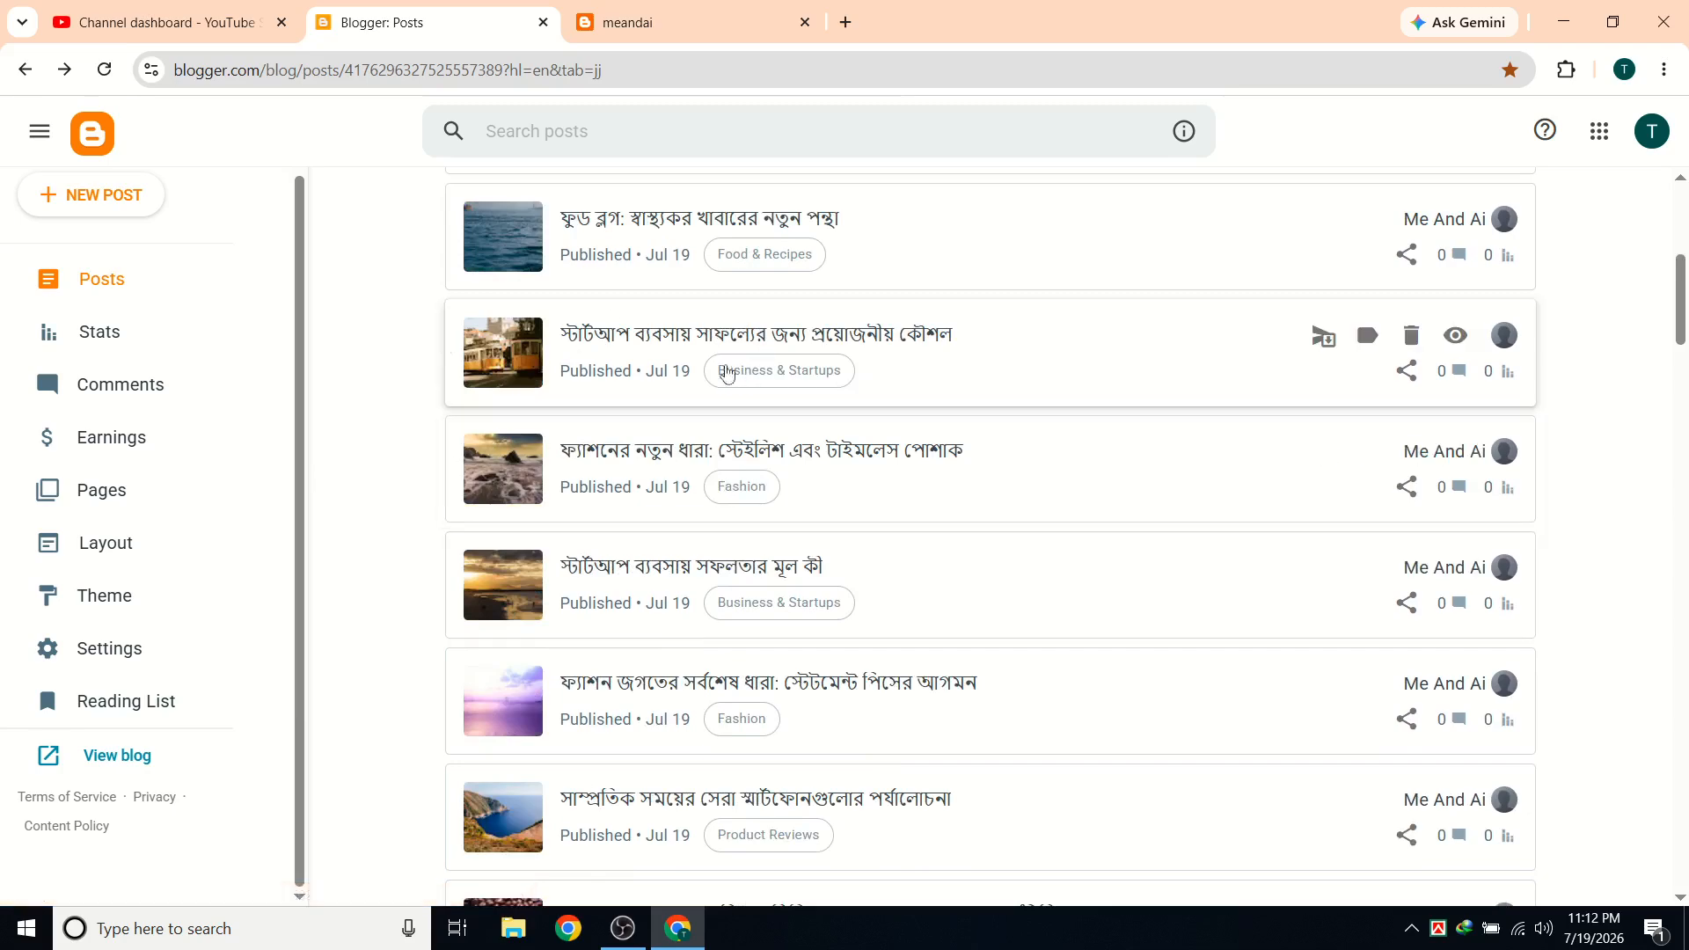
Check the blog's Earnings page for AdSense and glance at the live meandai blog again.
click(111, 438)
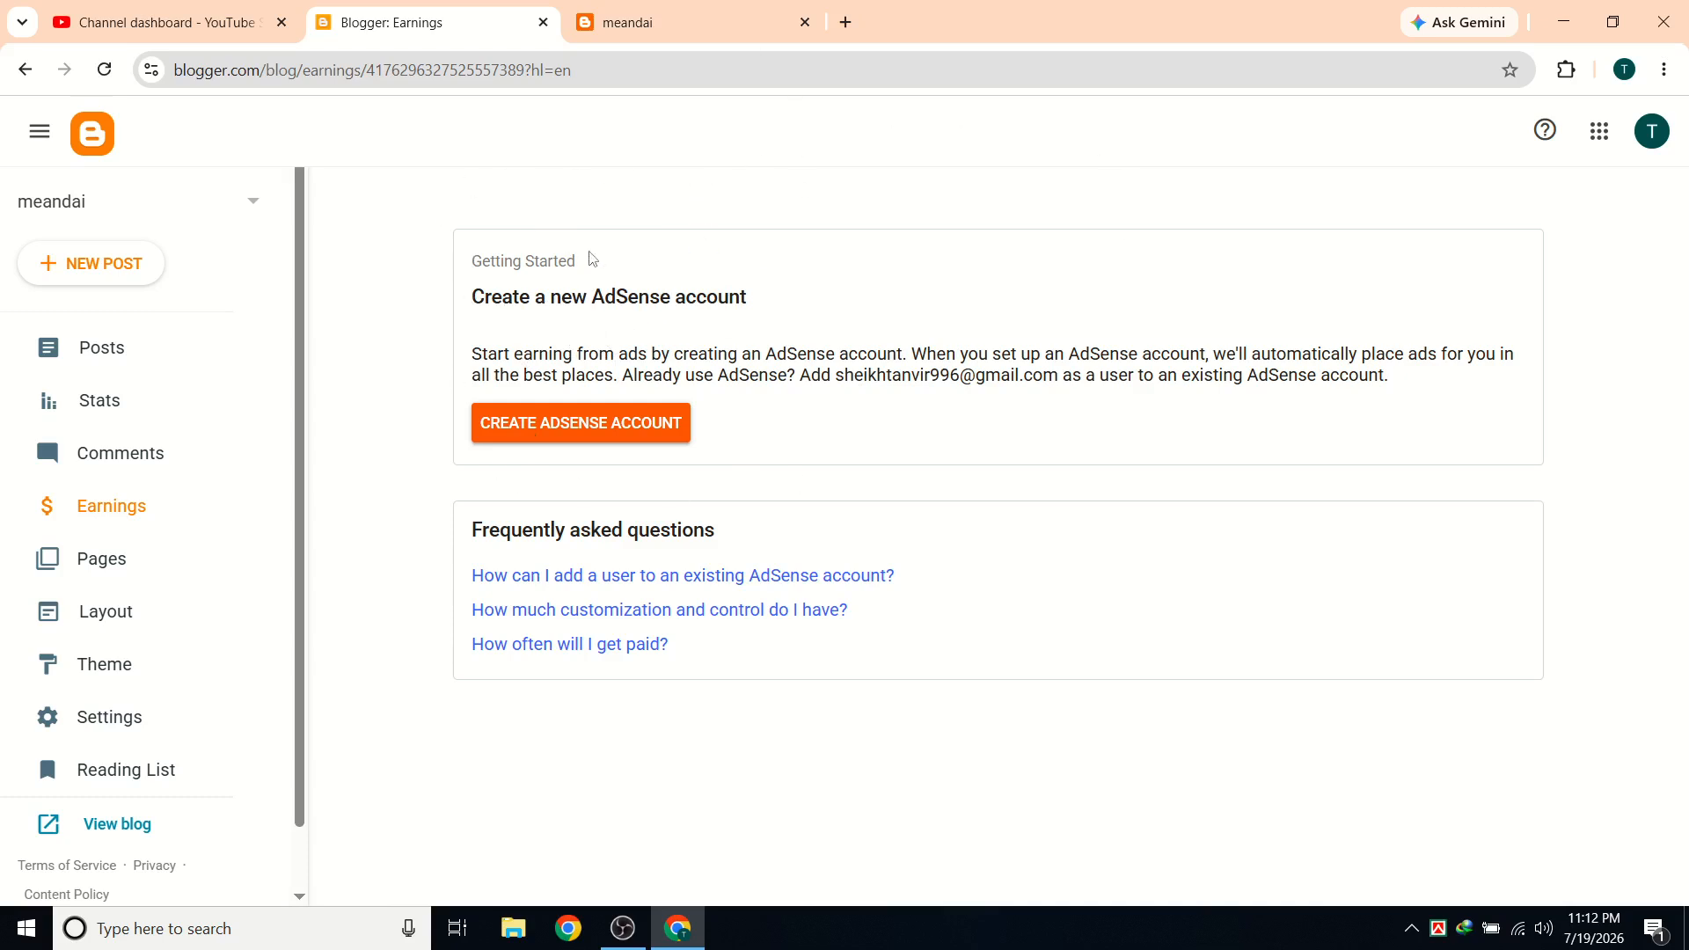
click(631, 25)
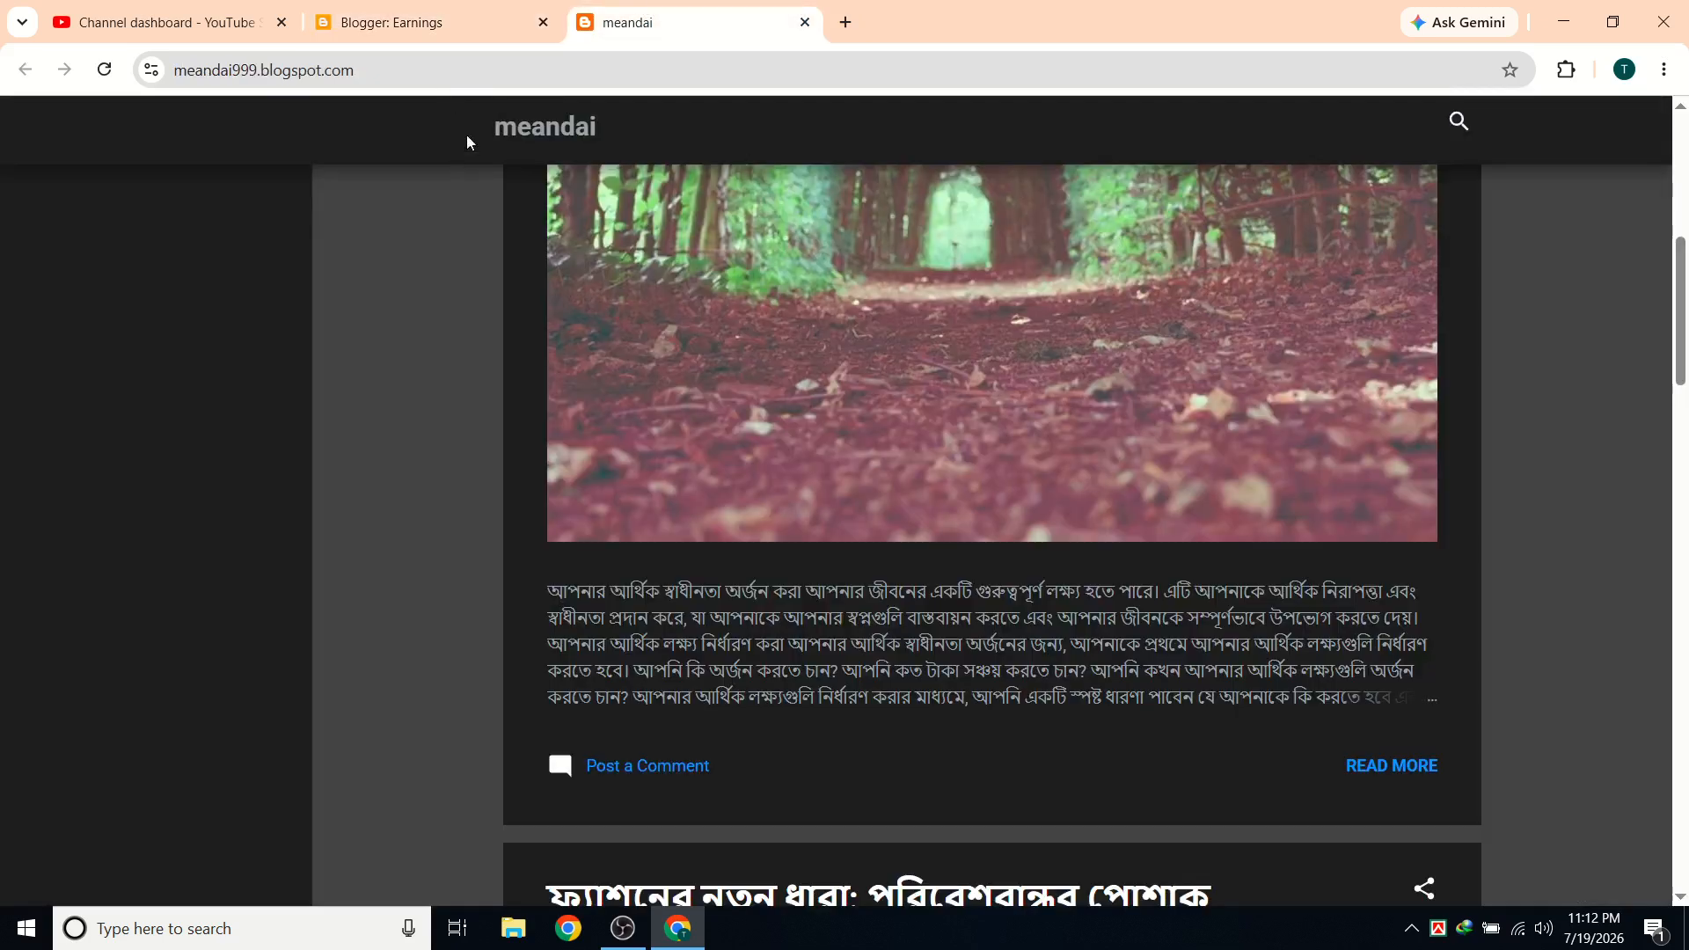
click(387, 23)
Reopen the posts list, view the newest published post in its own tab and close that tab.
click(150, 365)
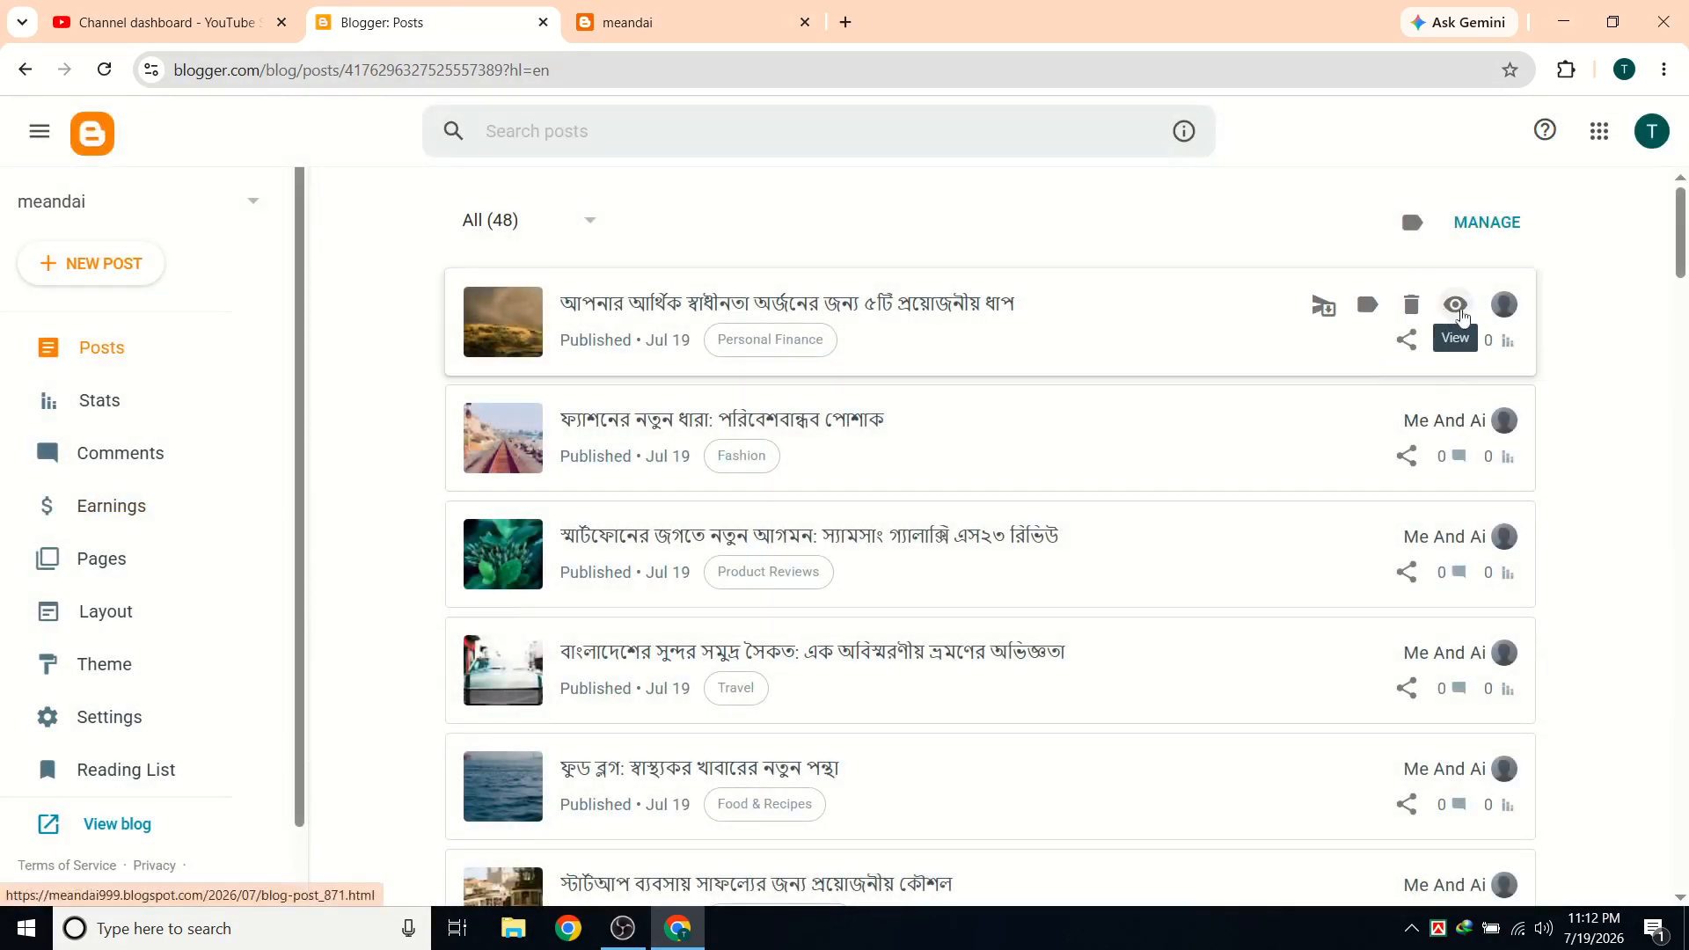
click(1456, 306)
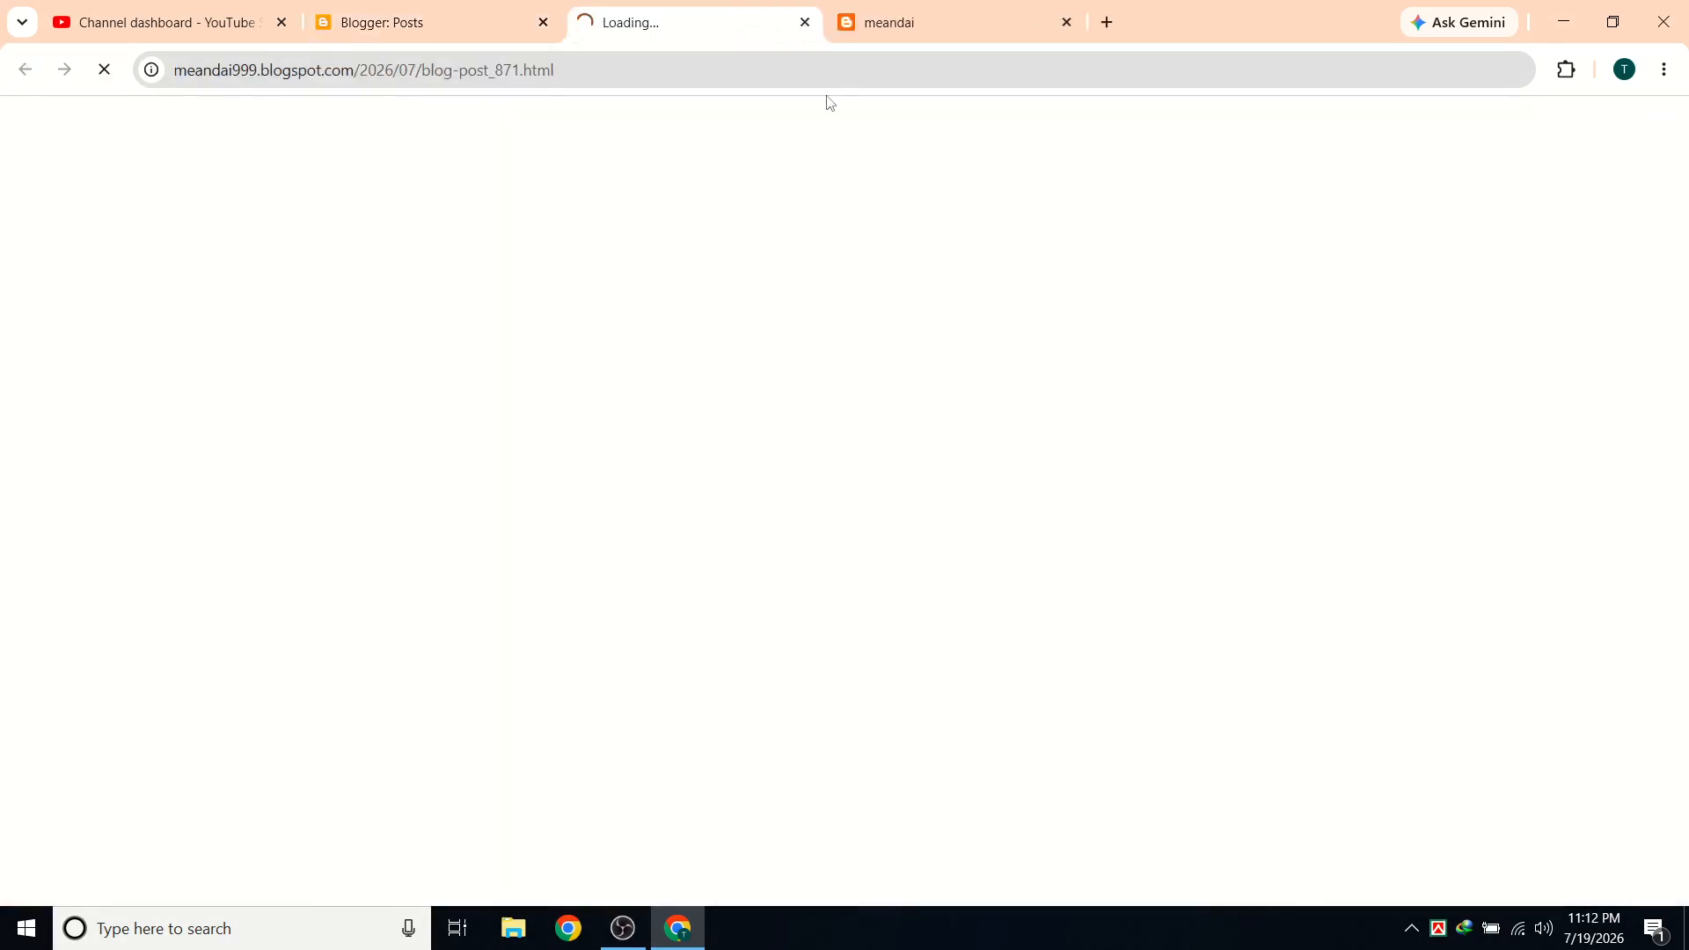
click(806, 27)
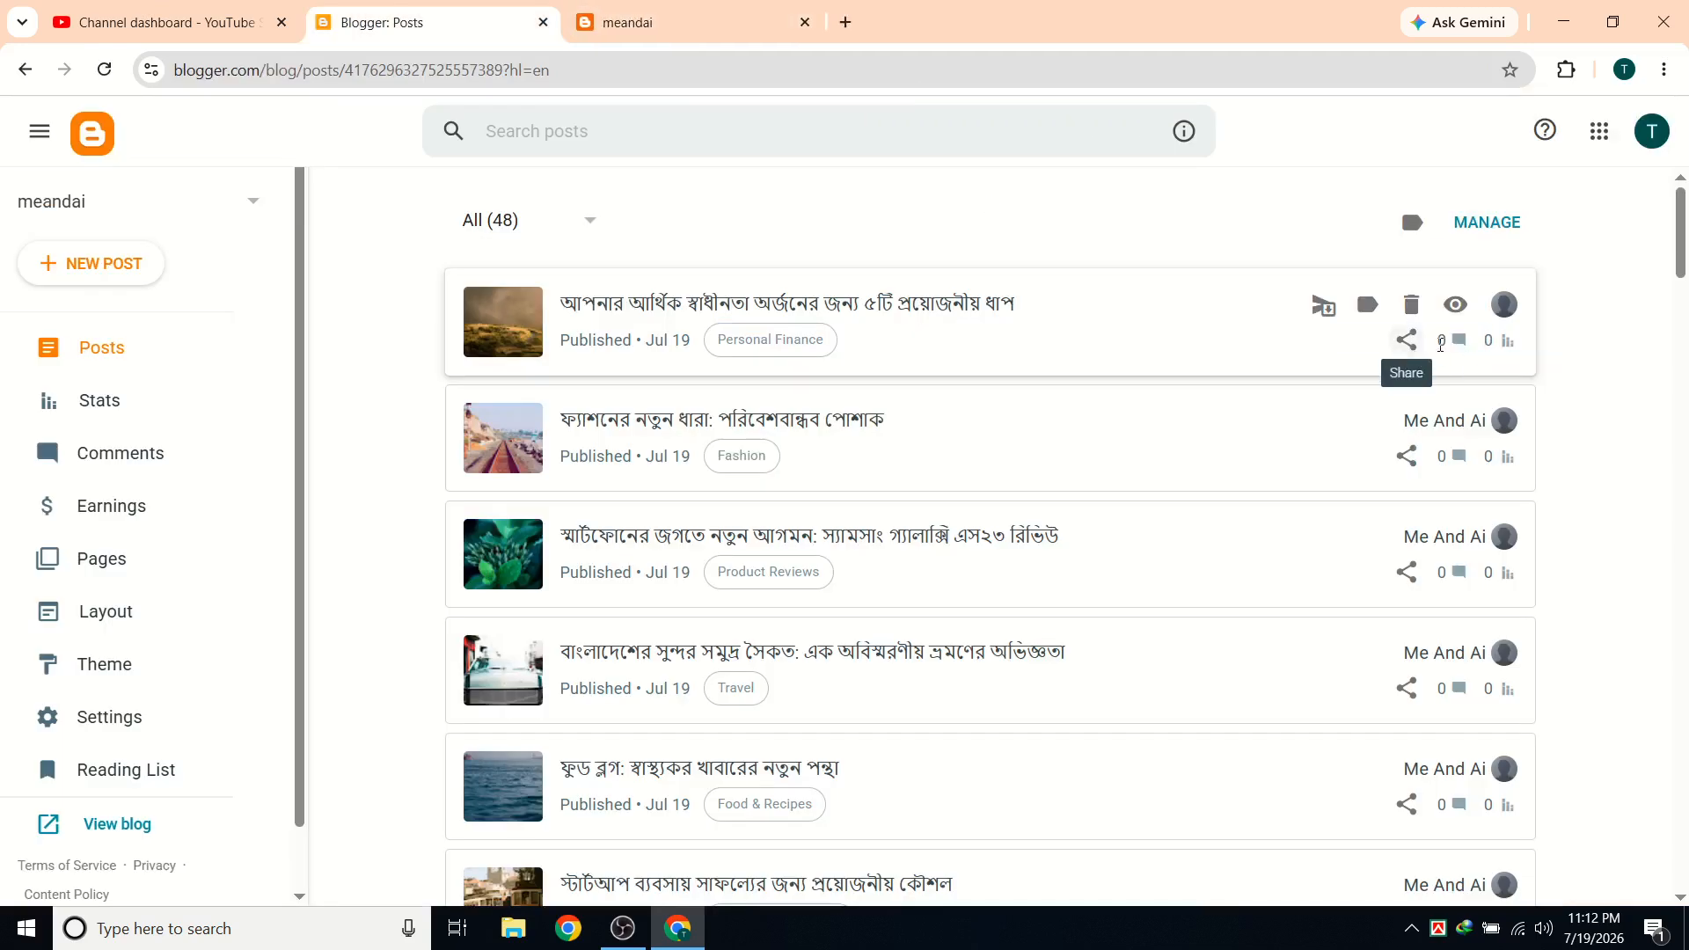
Examine the view counts of all published posts down to the oldest, plus the newest post's comment count.
scroll(1461, 493, down, 8)
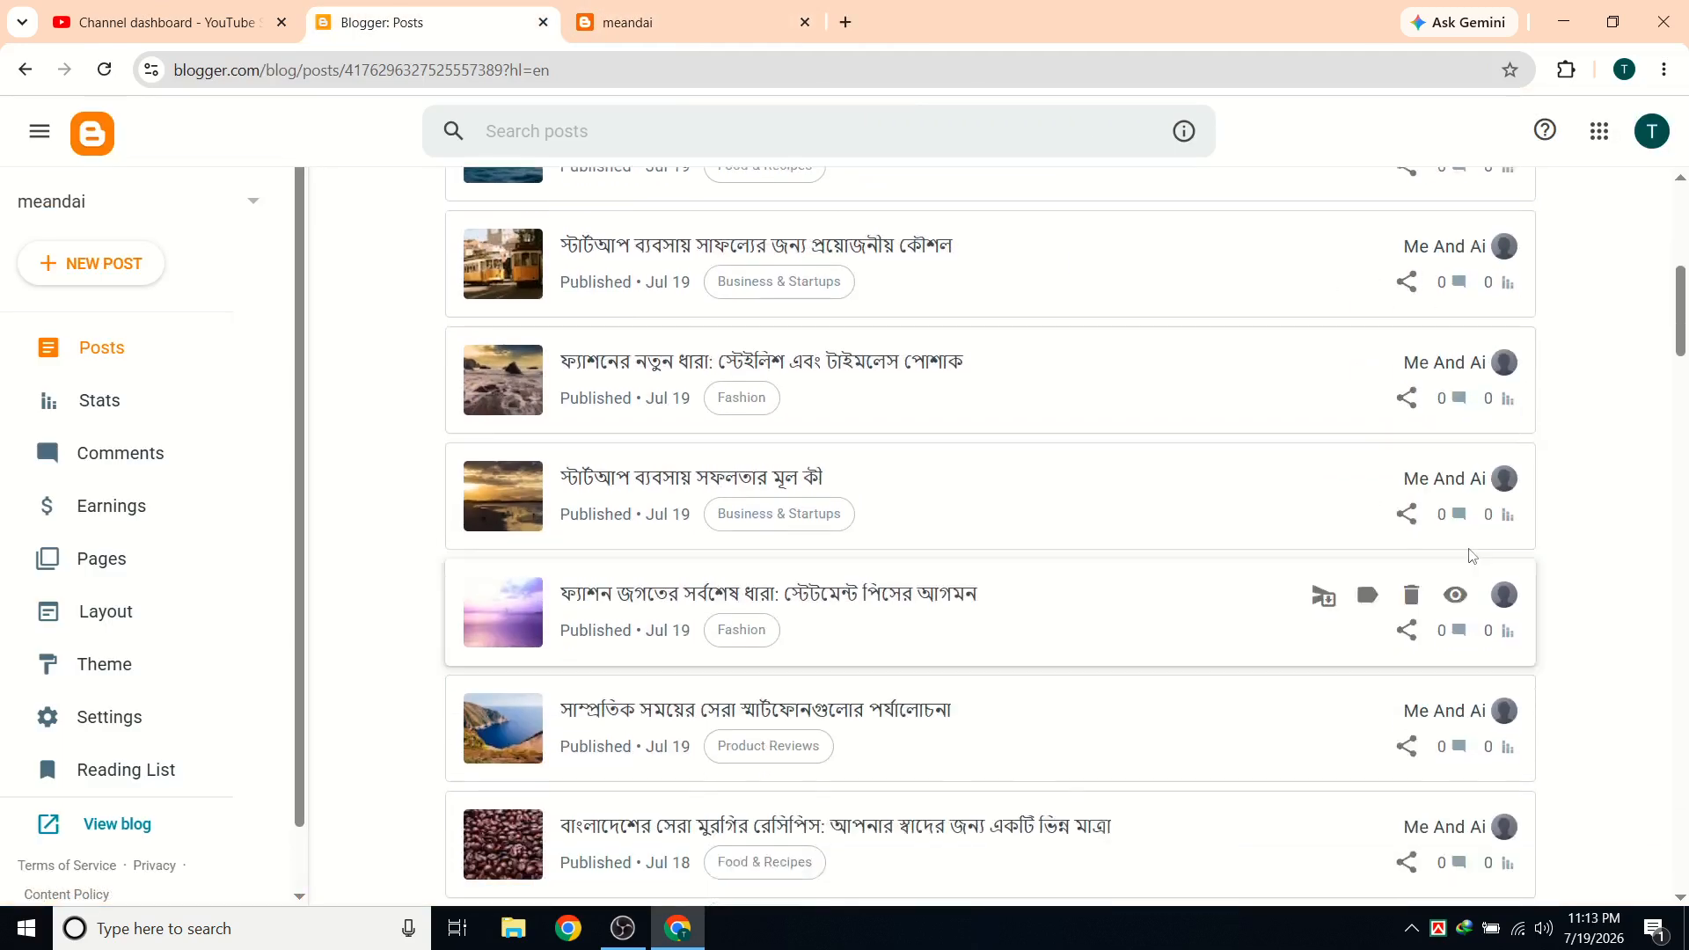
scroll(1486, 598, down, 15)
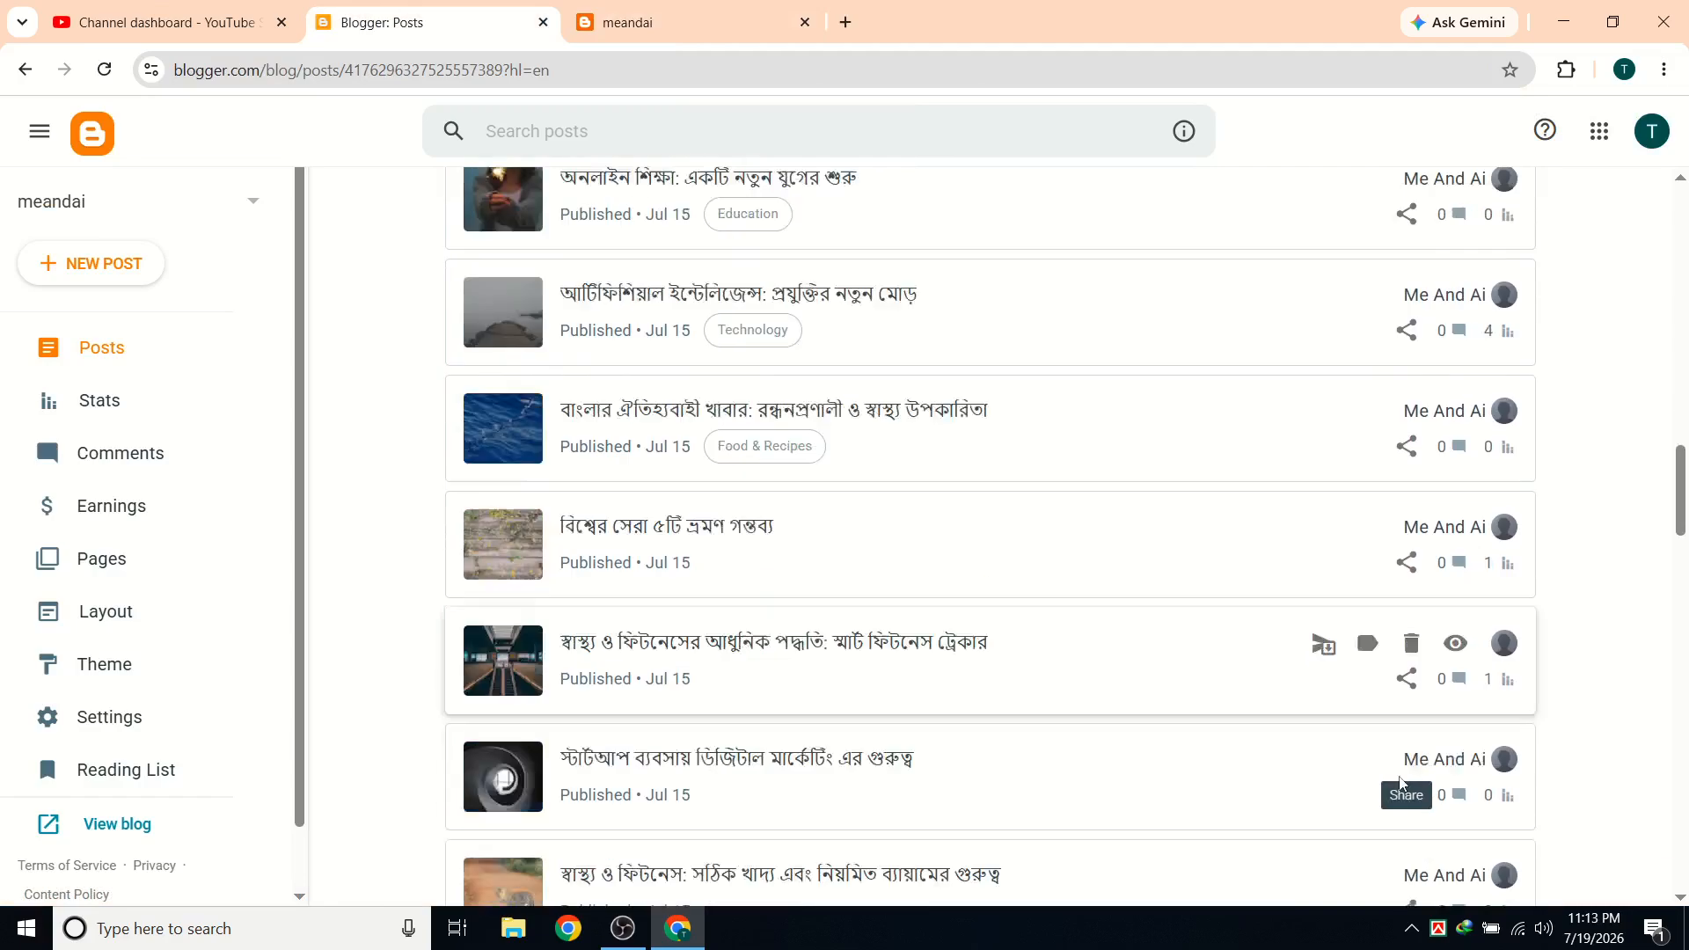
scroll(1447, 704, down, 8)
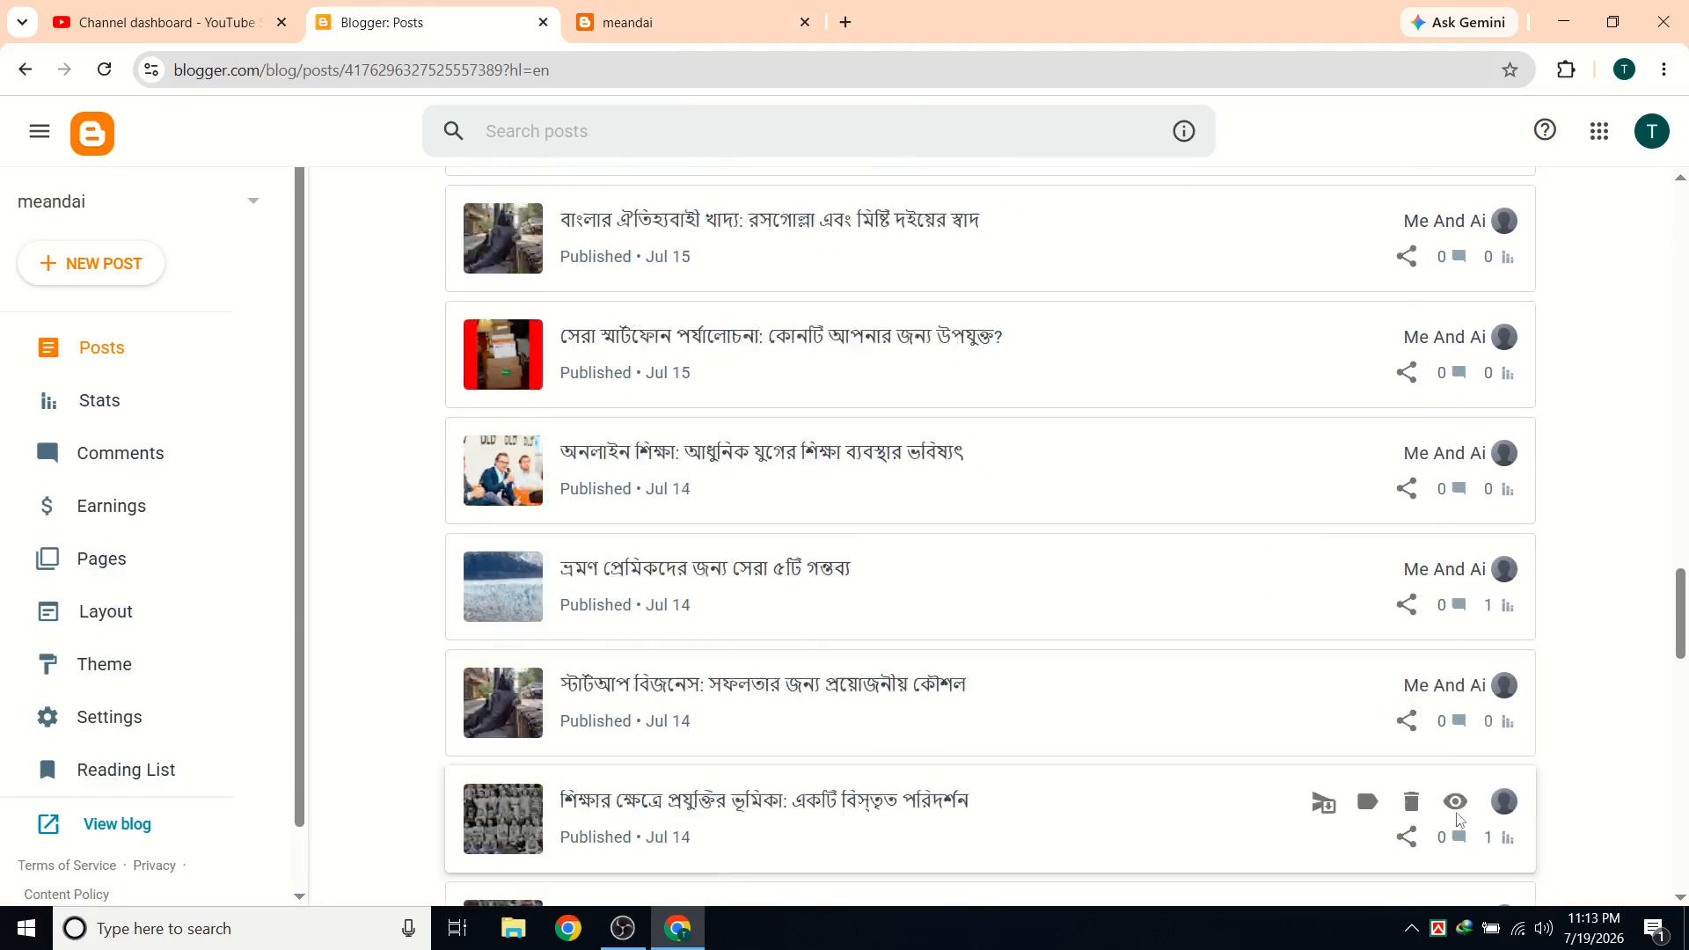
scroll(1513, 774, up, 1)
scroll(1530, 792, down, 1)
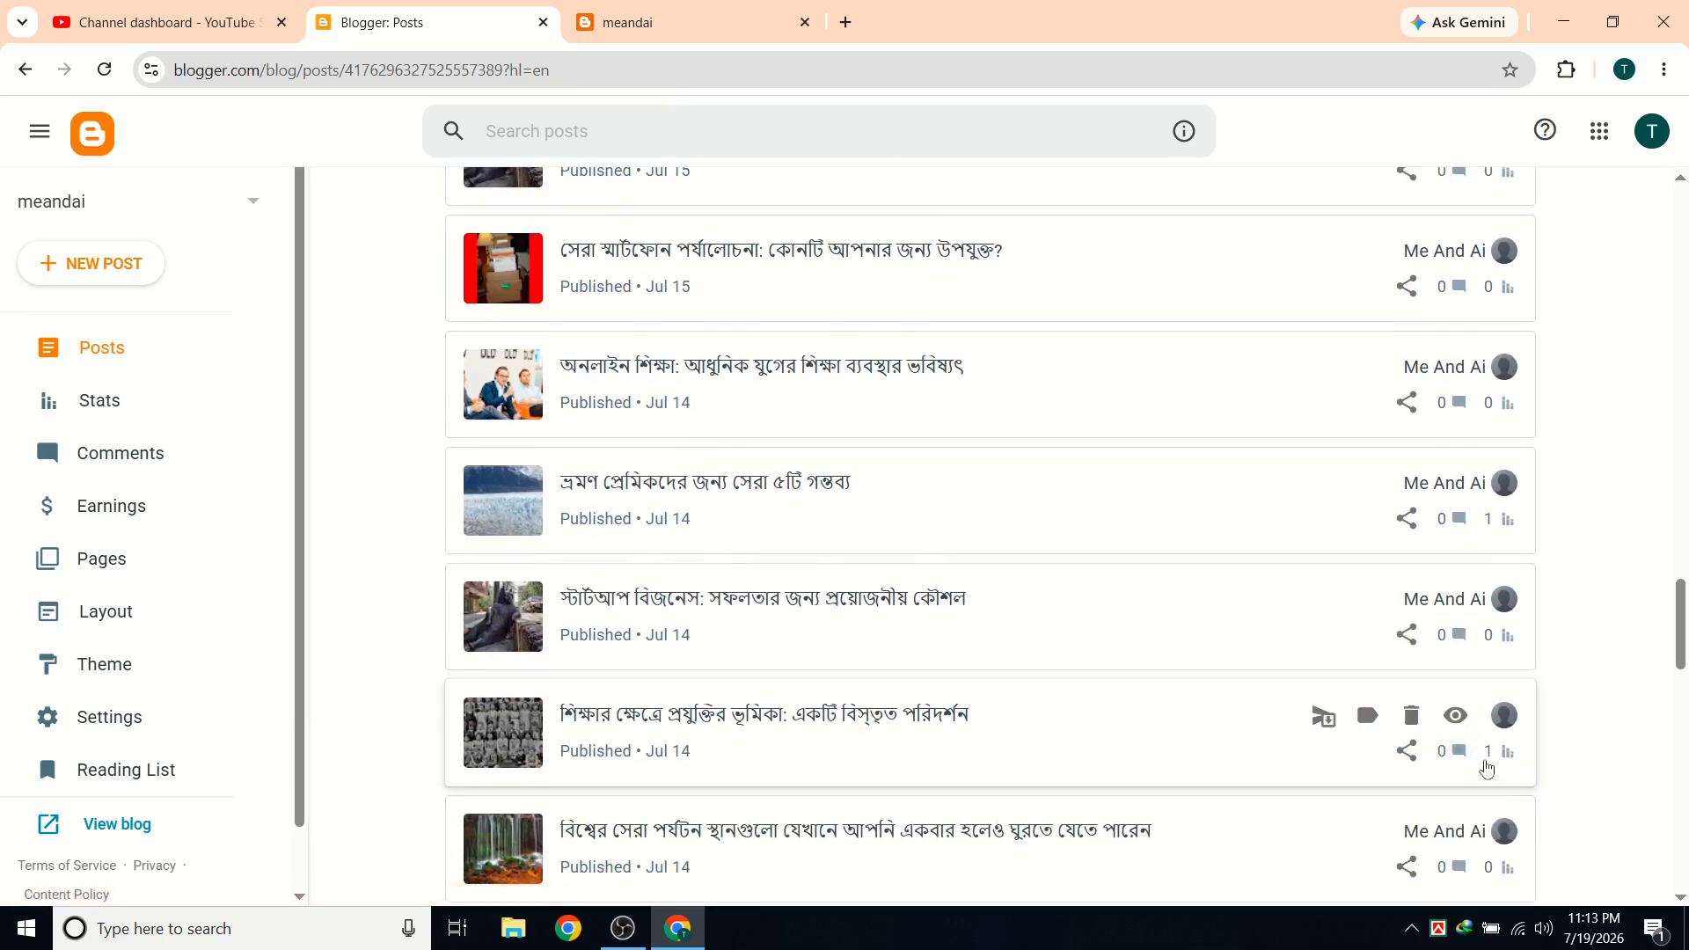
scroll(1490, 763, down, 2)
scroll(1489, 764, down, 2)
scroll(1495, 668, down, 3)
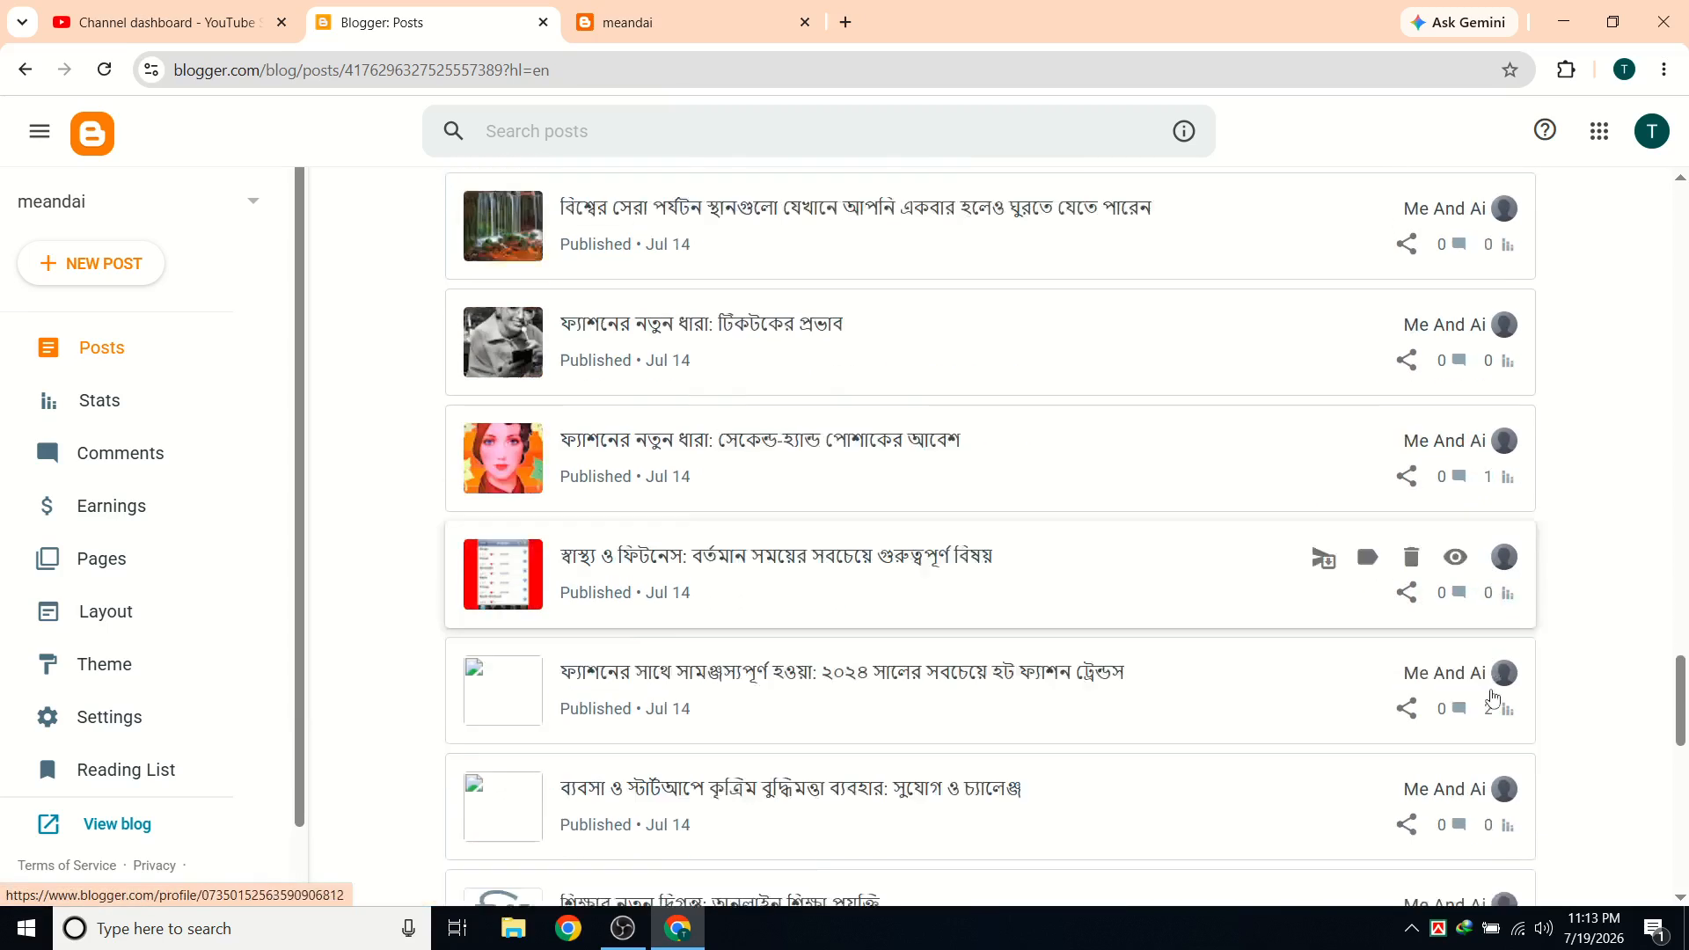
scroll(1461, 651, down, 1)
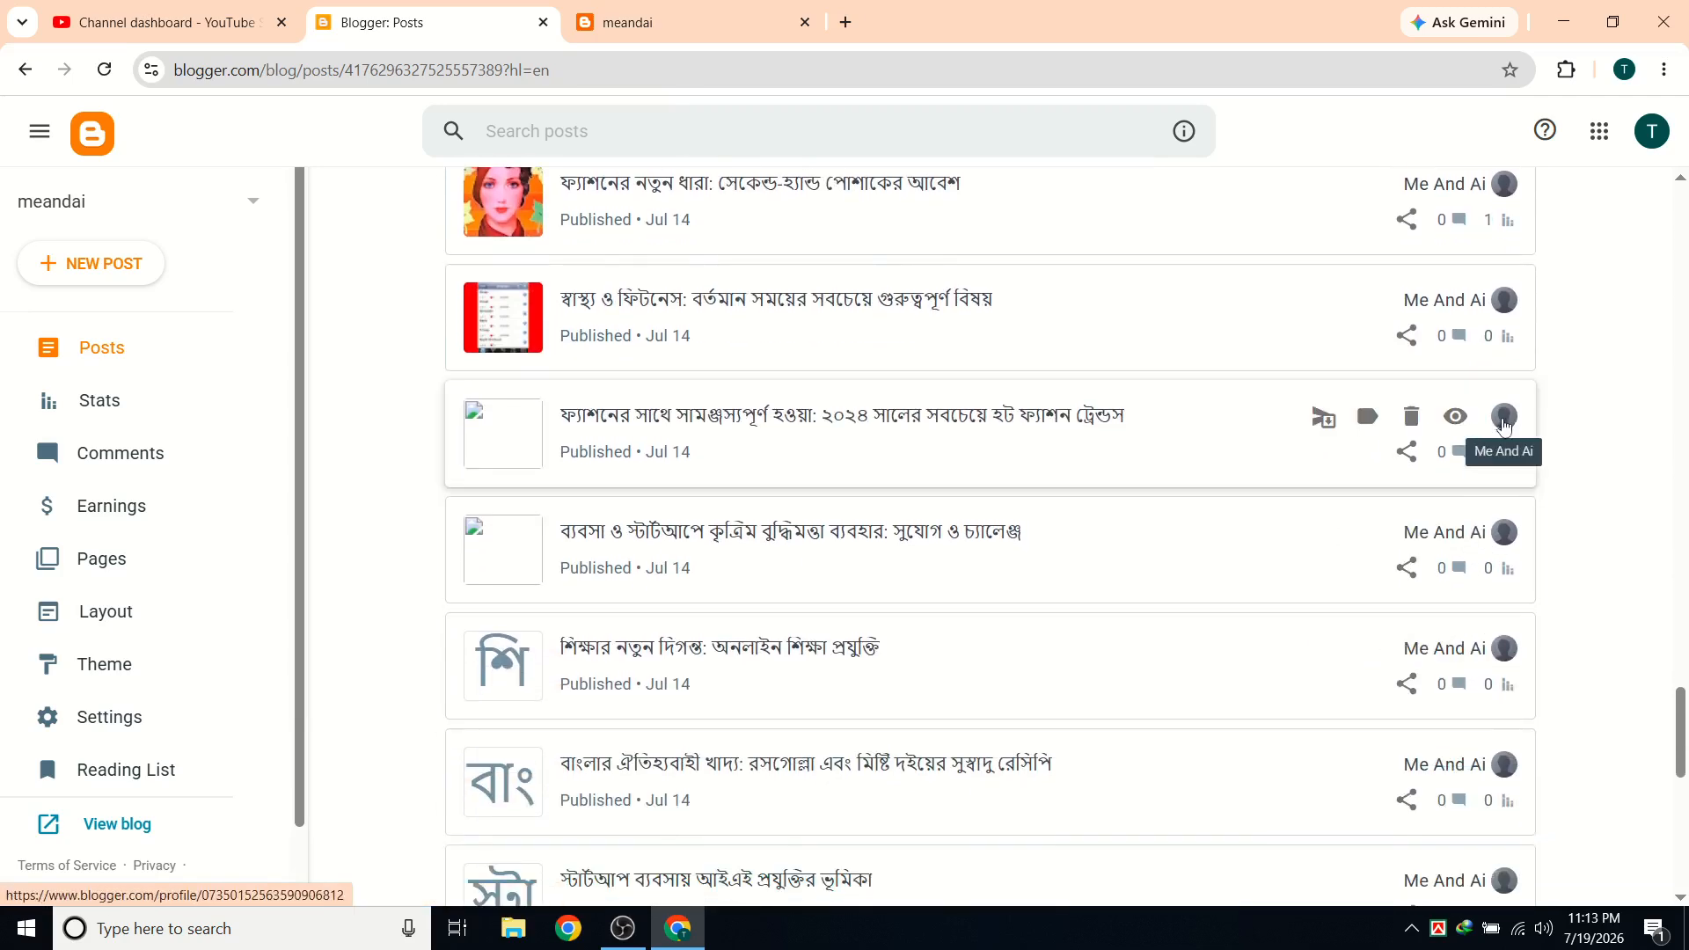
scroll(1509, 528, down, 1)
scroll(1311, 616, down, 5)
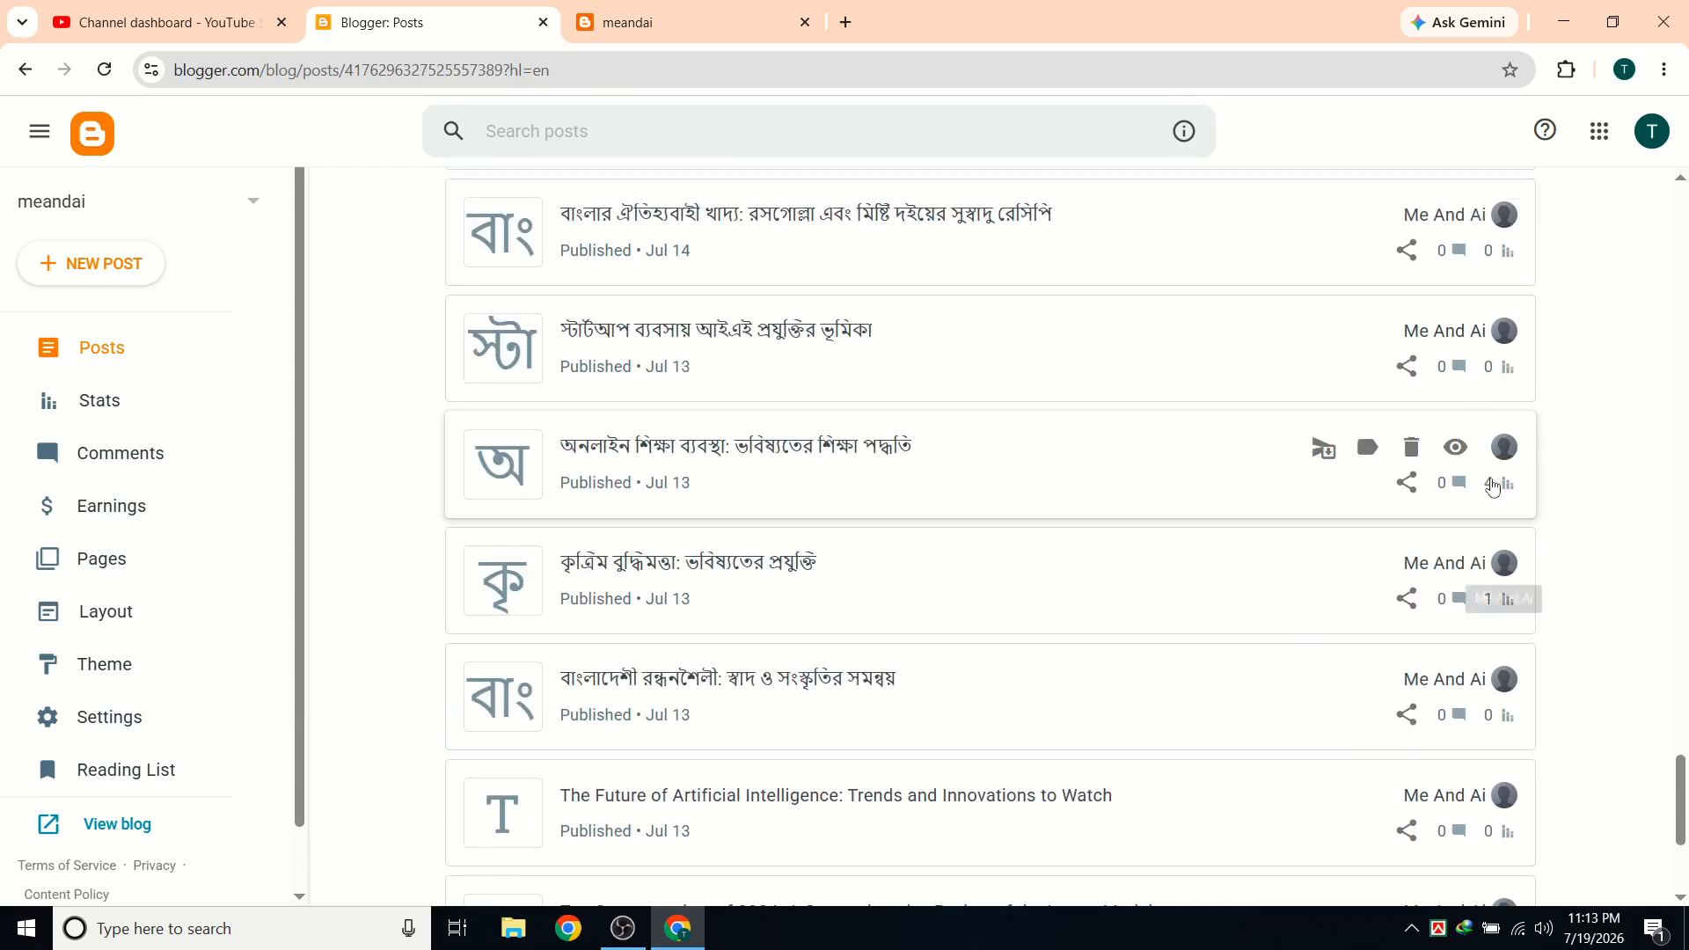
scroll(1498, 497, down, 3)
scroll(1500, 513, up, 10)
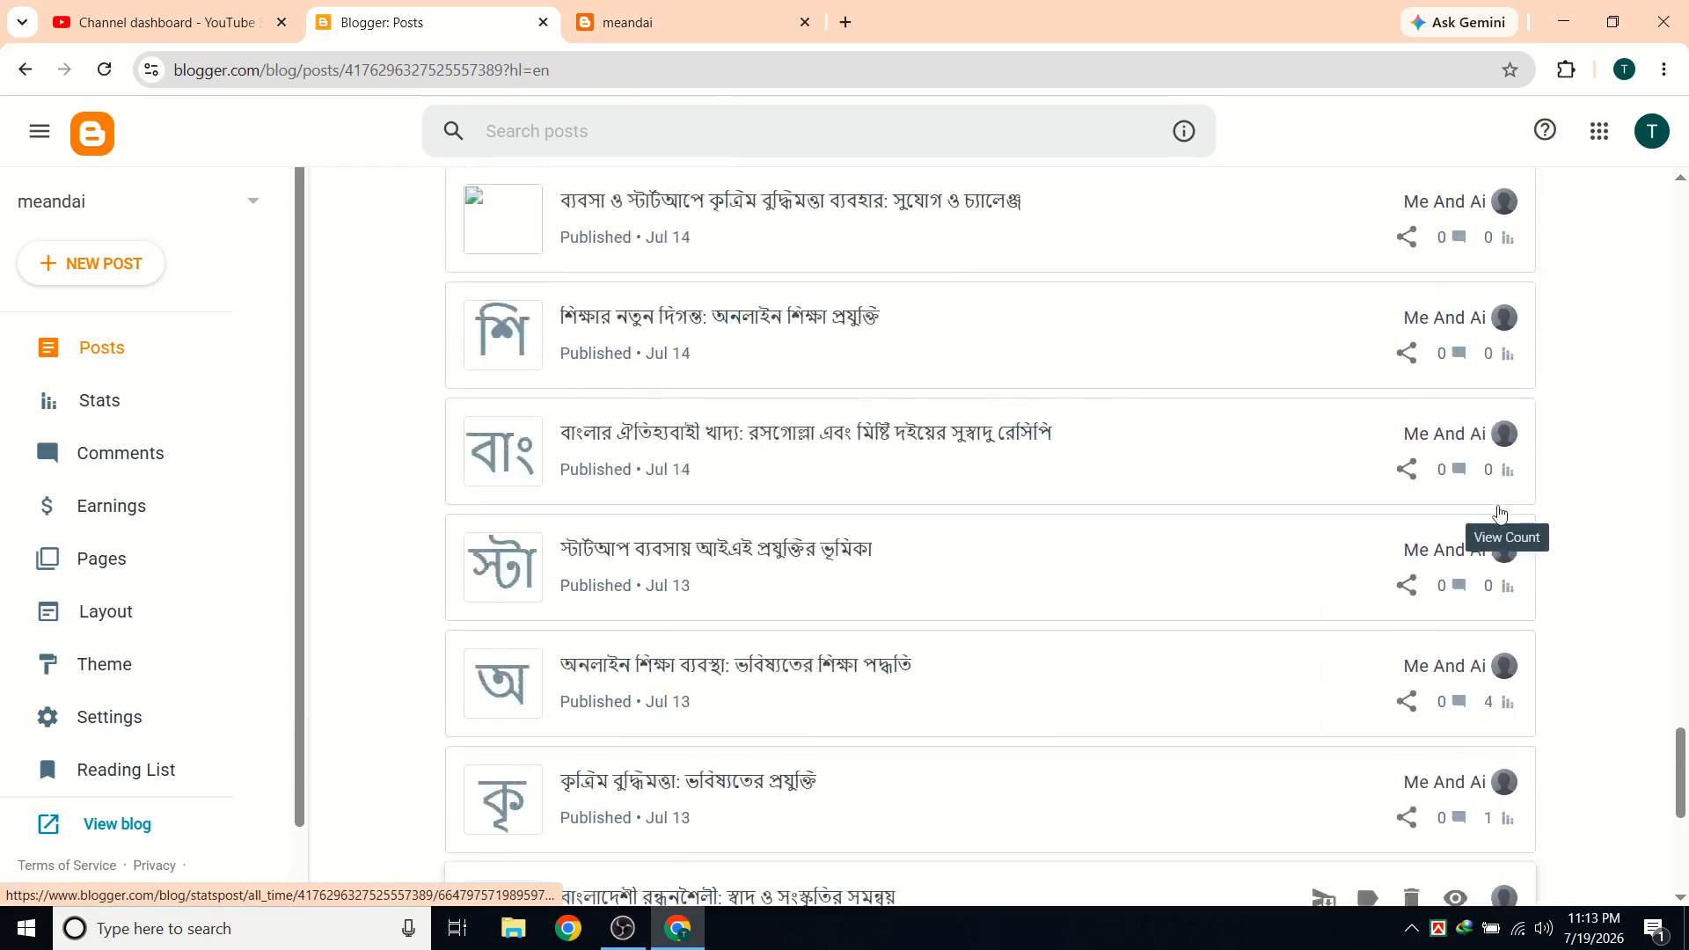
scroll(1500, 513, up, 10)
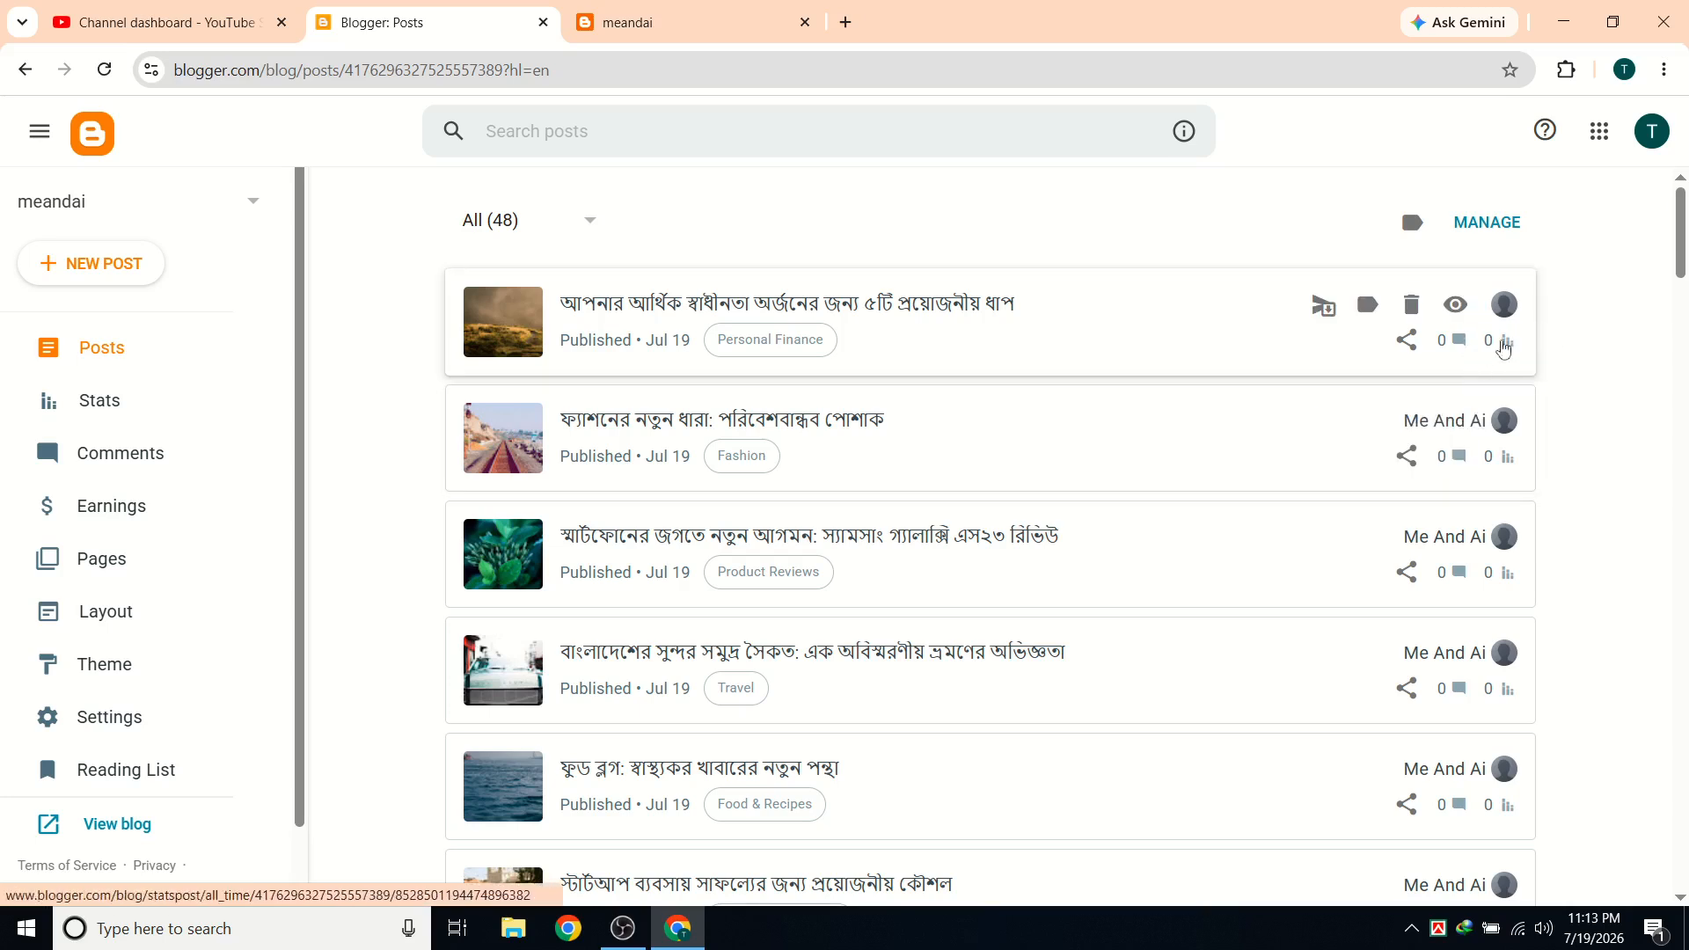
double_click(1443, 342)
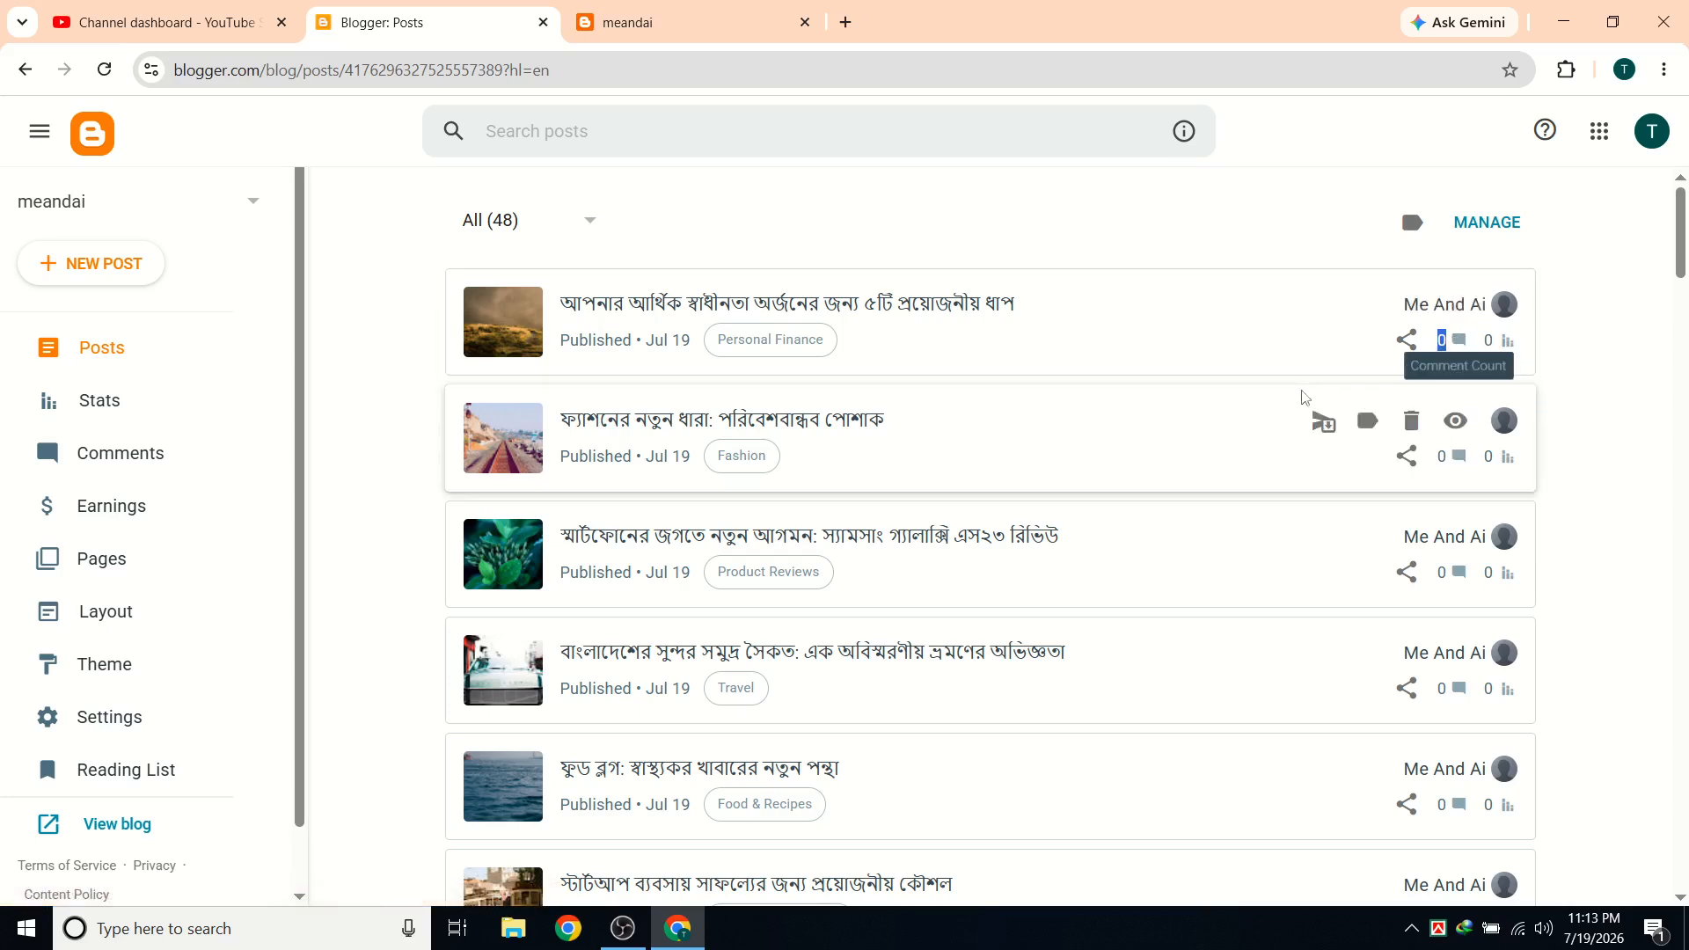
click(1275, 220)
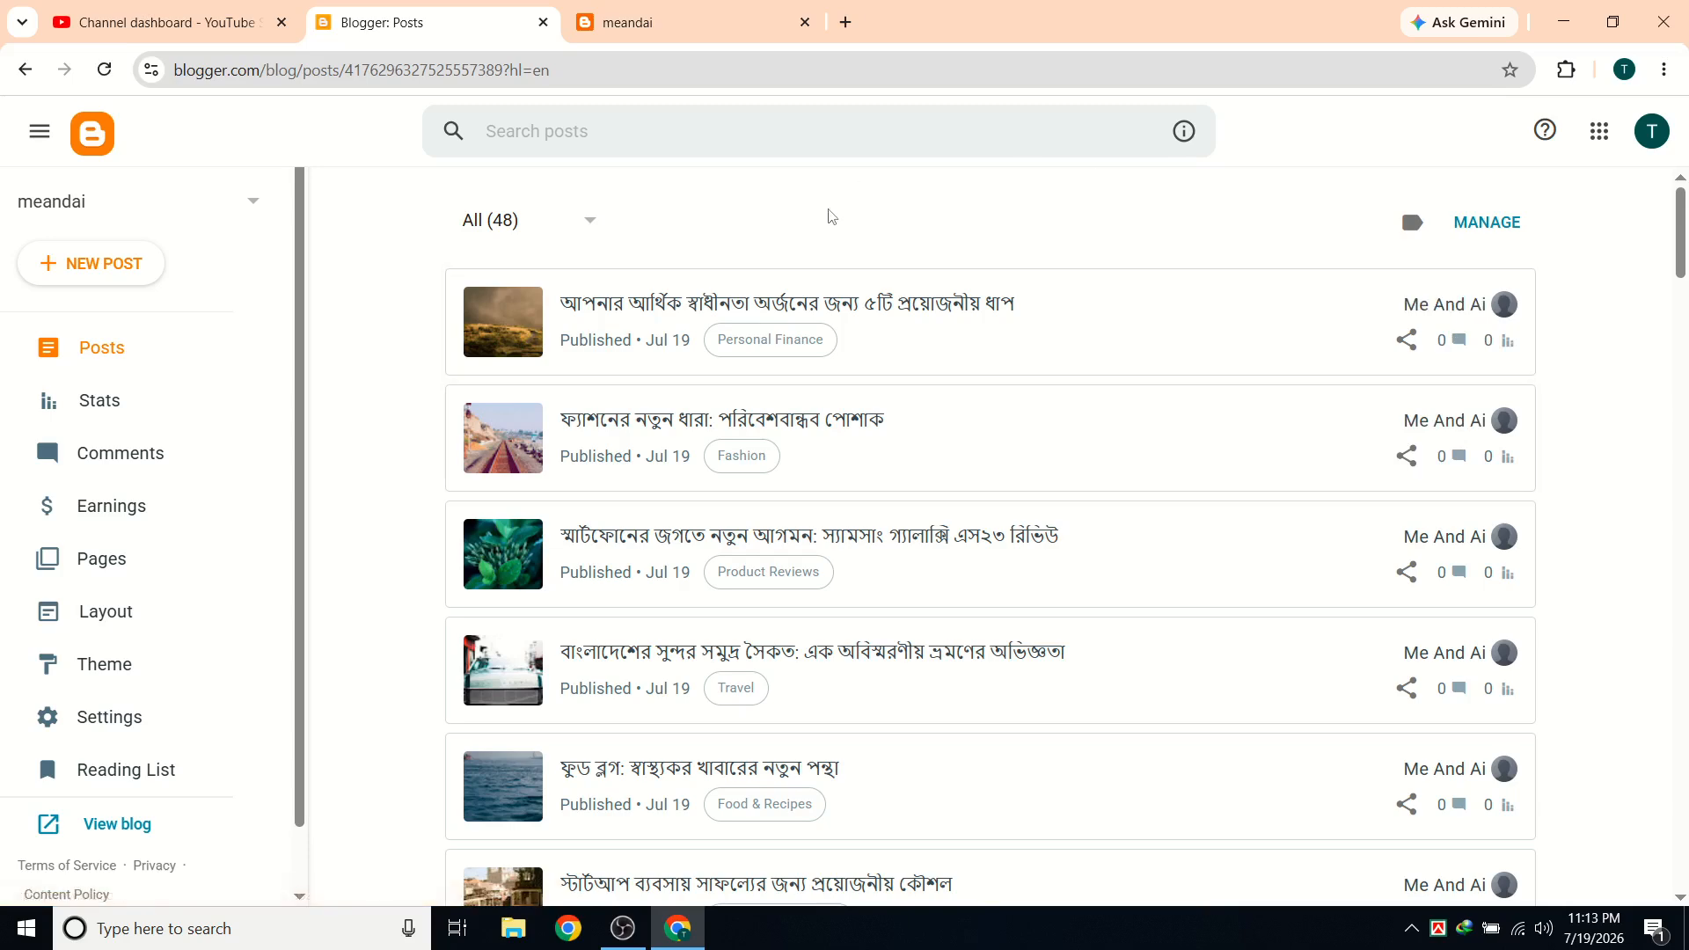
Open Gemini in a new tab and bring up the recent chat "পাইথন দিয়ে অটোমেটিক ব্লগিং বট".
click(846, 22)
click(1032, 570)
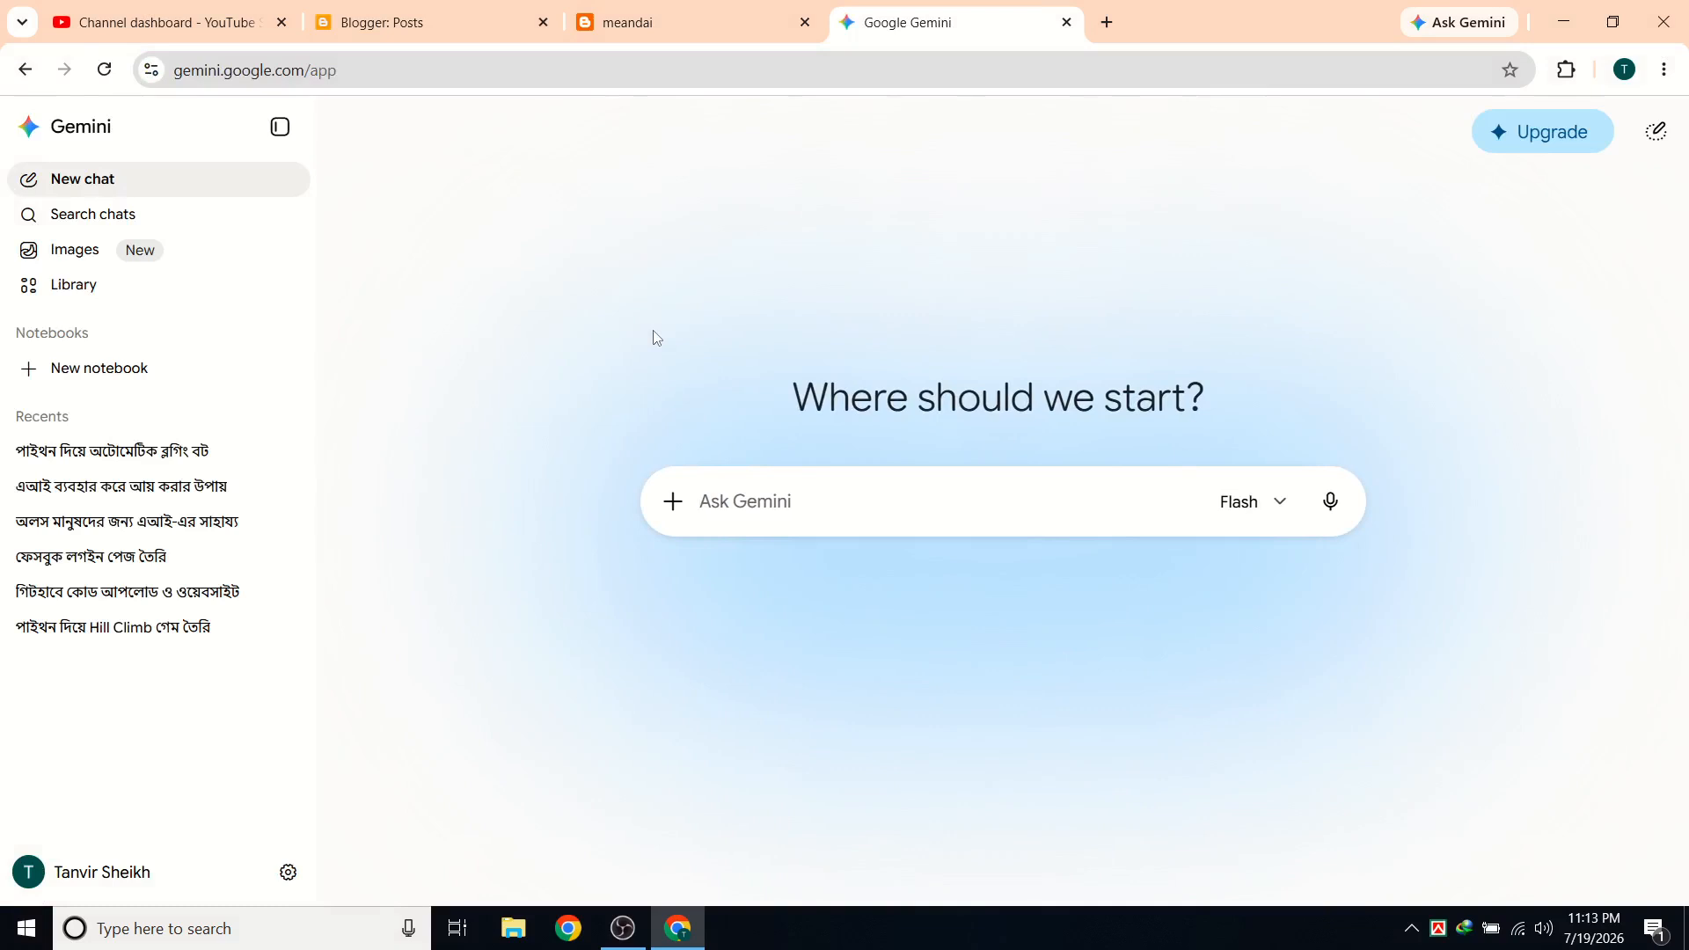
click(211, 453)
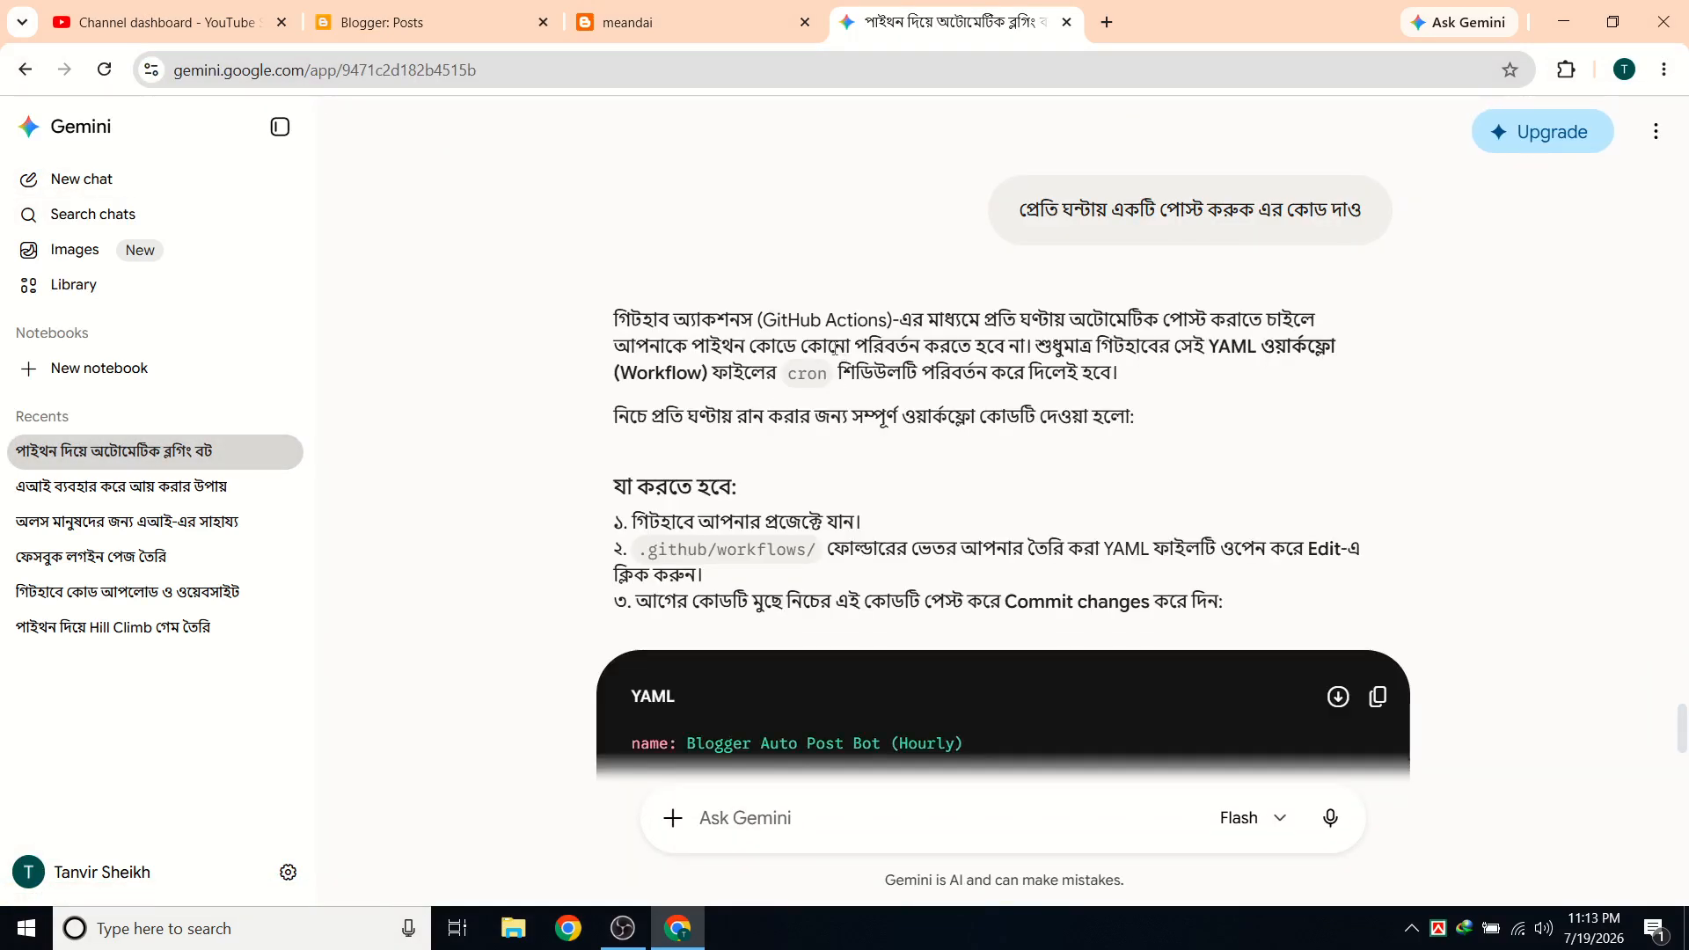
click(635, 941)
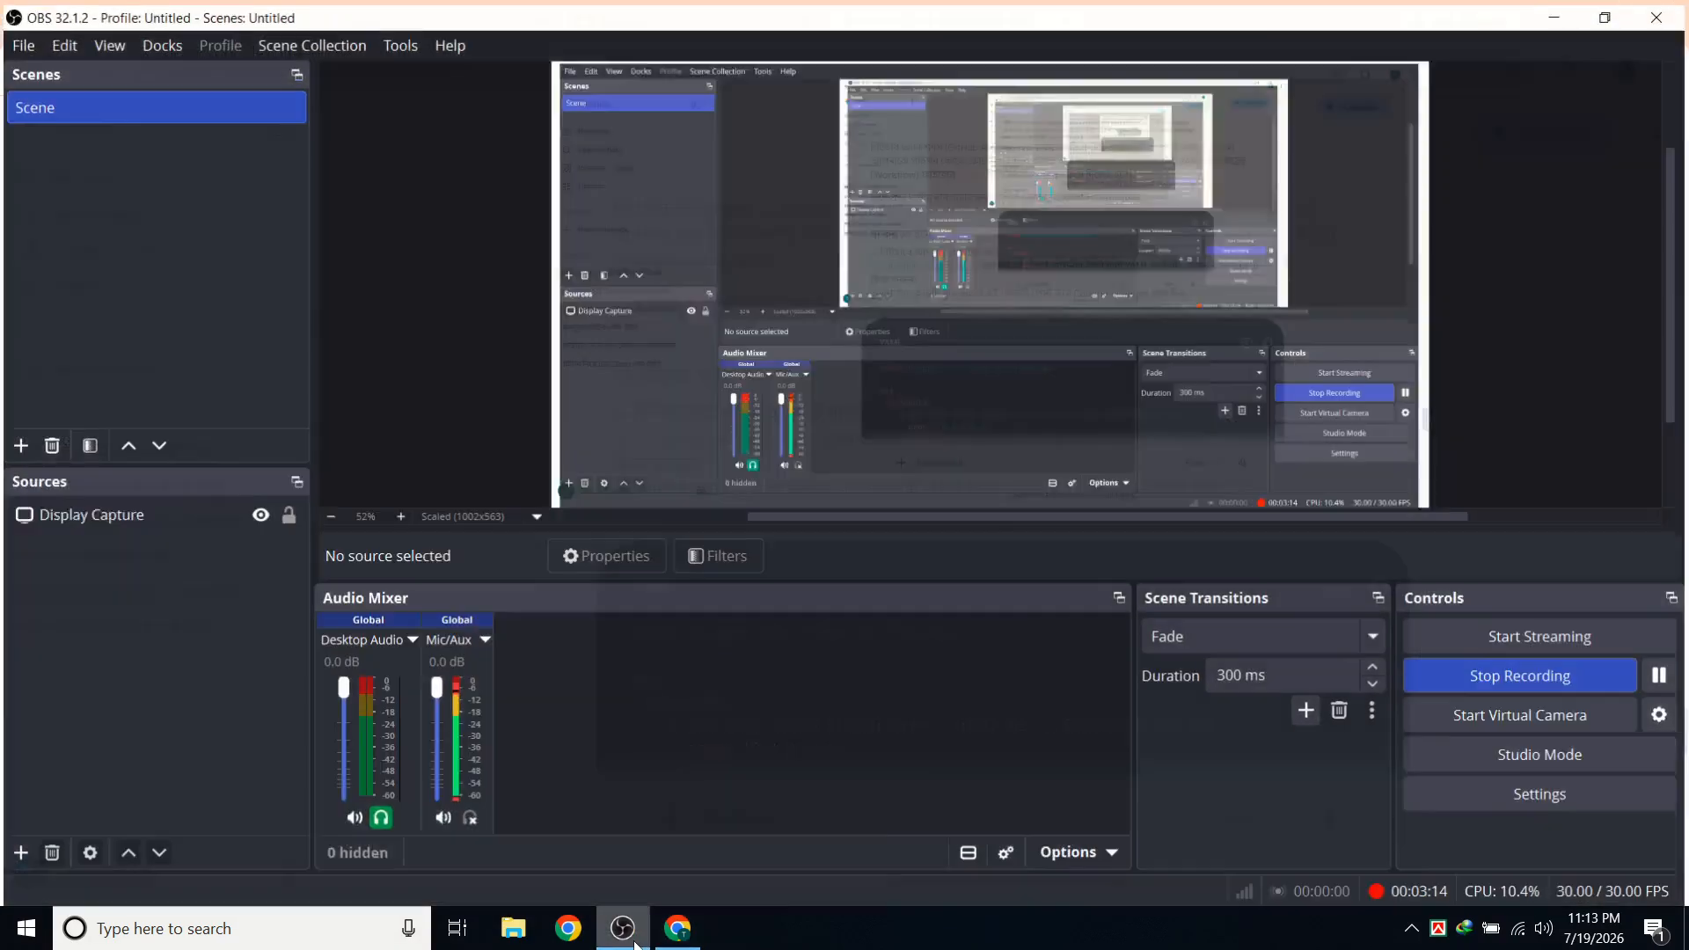
Ask Gemini in the open chat: "পোস্ট হচ্ছে অটোমেটিক এবার বলো ফ্রীতে কিভাবে ট্রাফিক আনবো কারন সব পোস্টের ভিউ 0".
click(635, 941)
scroll(758, 668, down, 8)
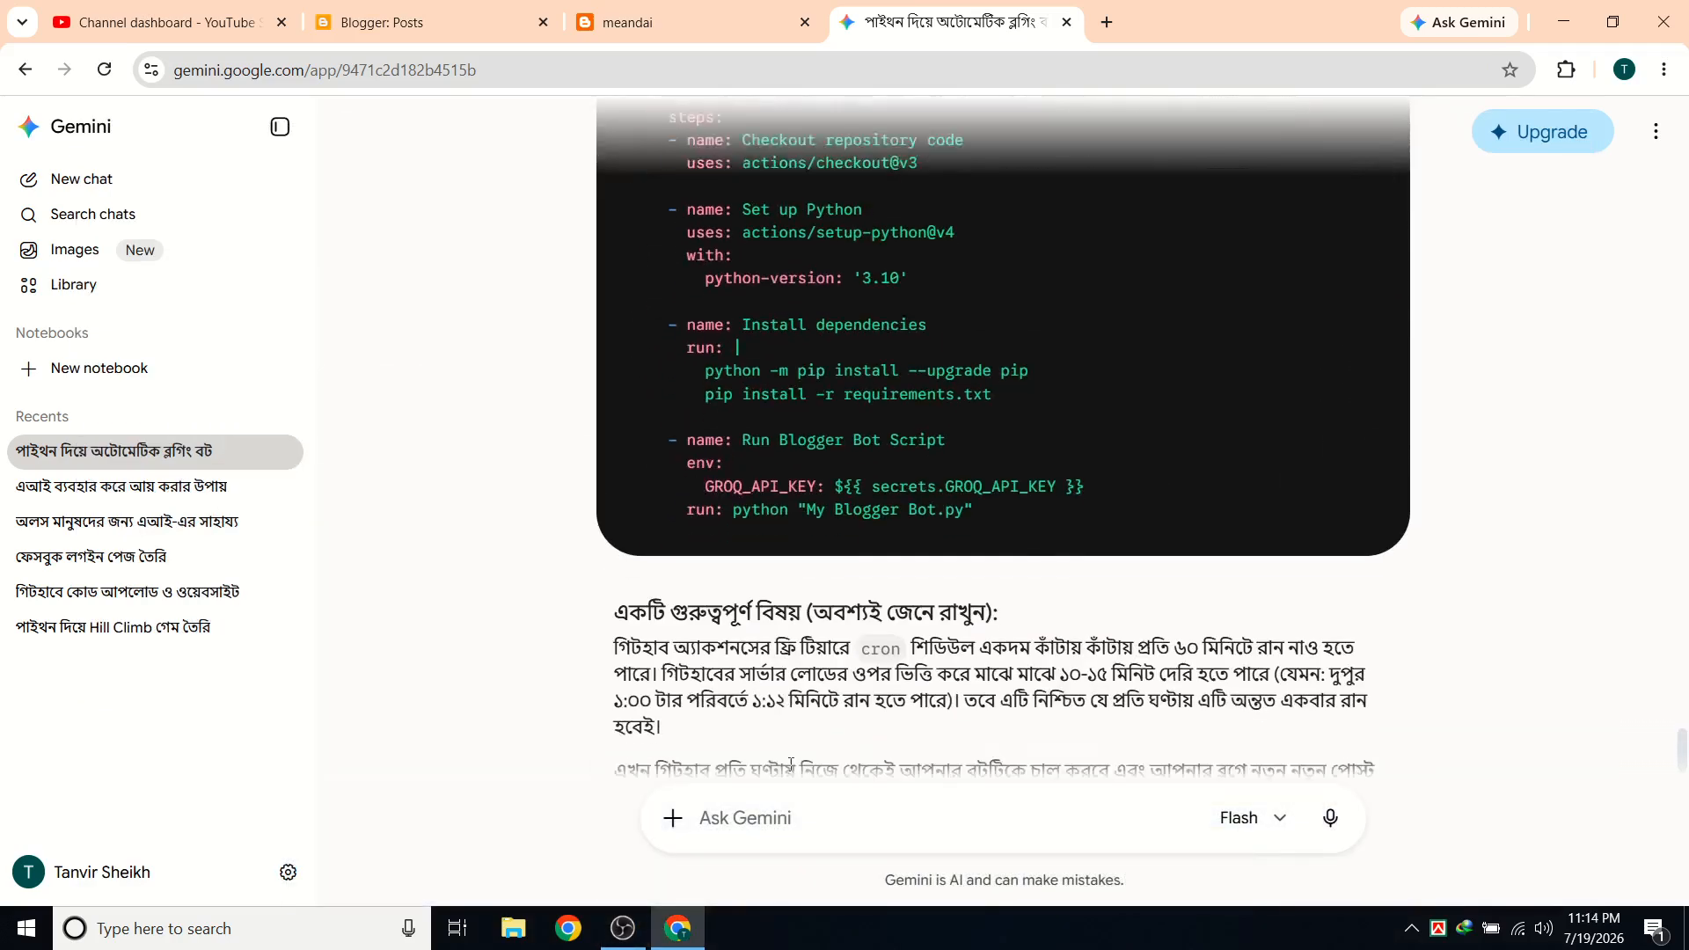
scroll(791, 764, down, 1)
click(778, 817)
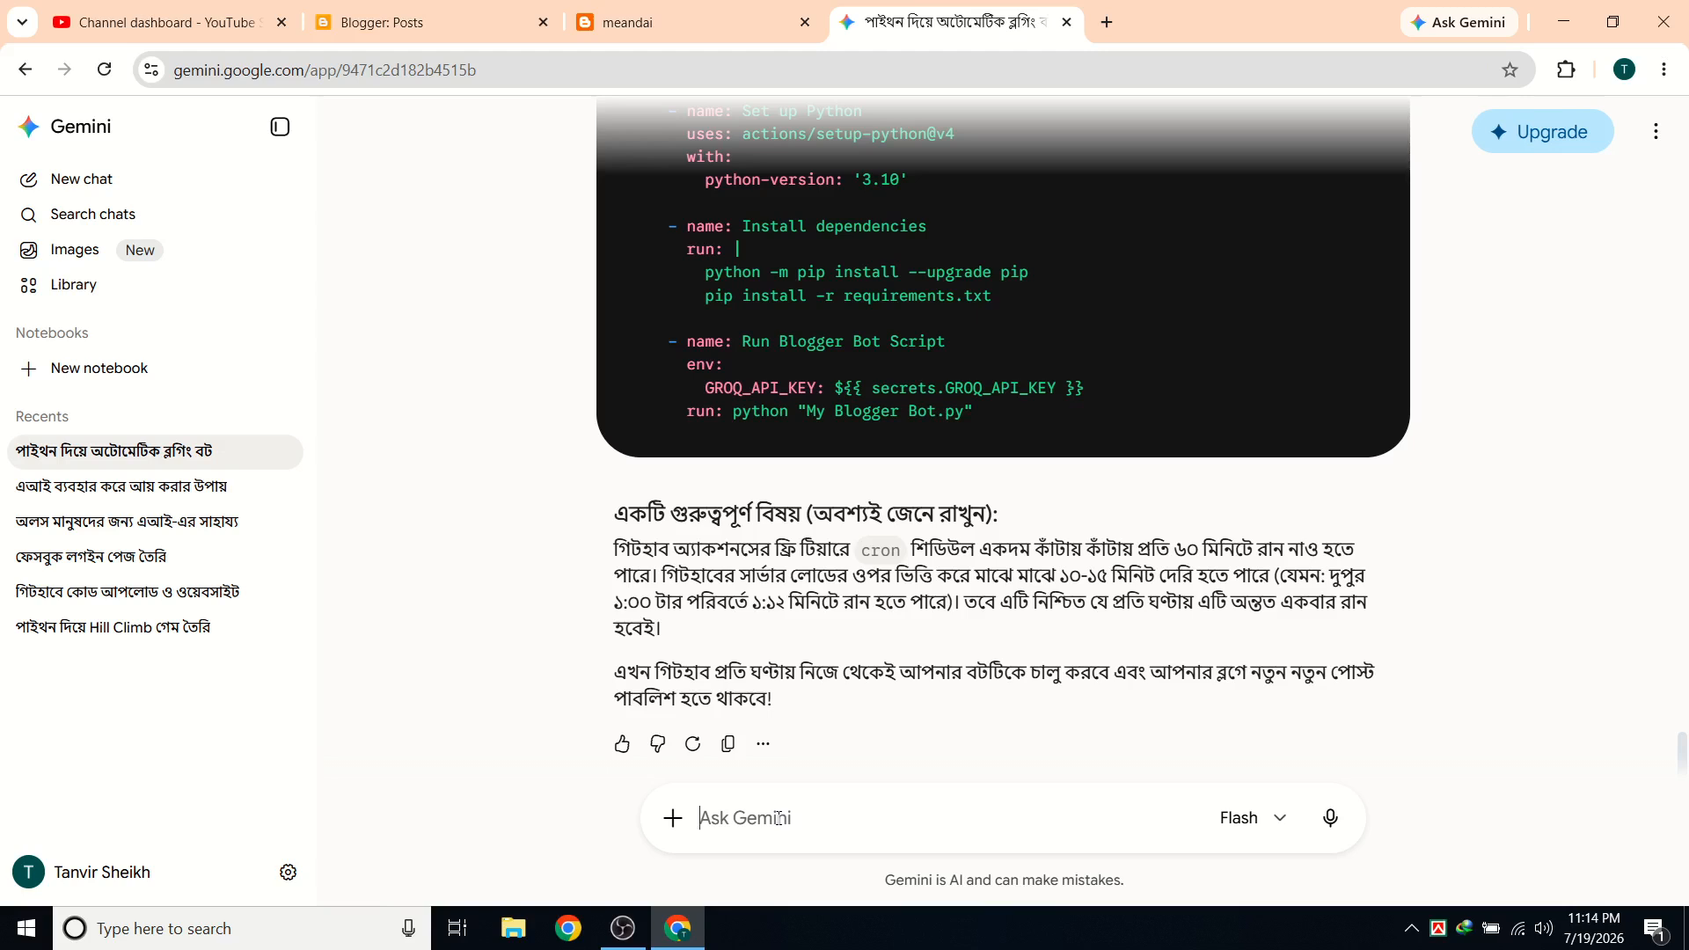
click(778, 818)
text(পোস্ট)
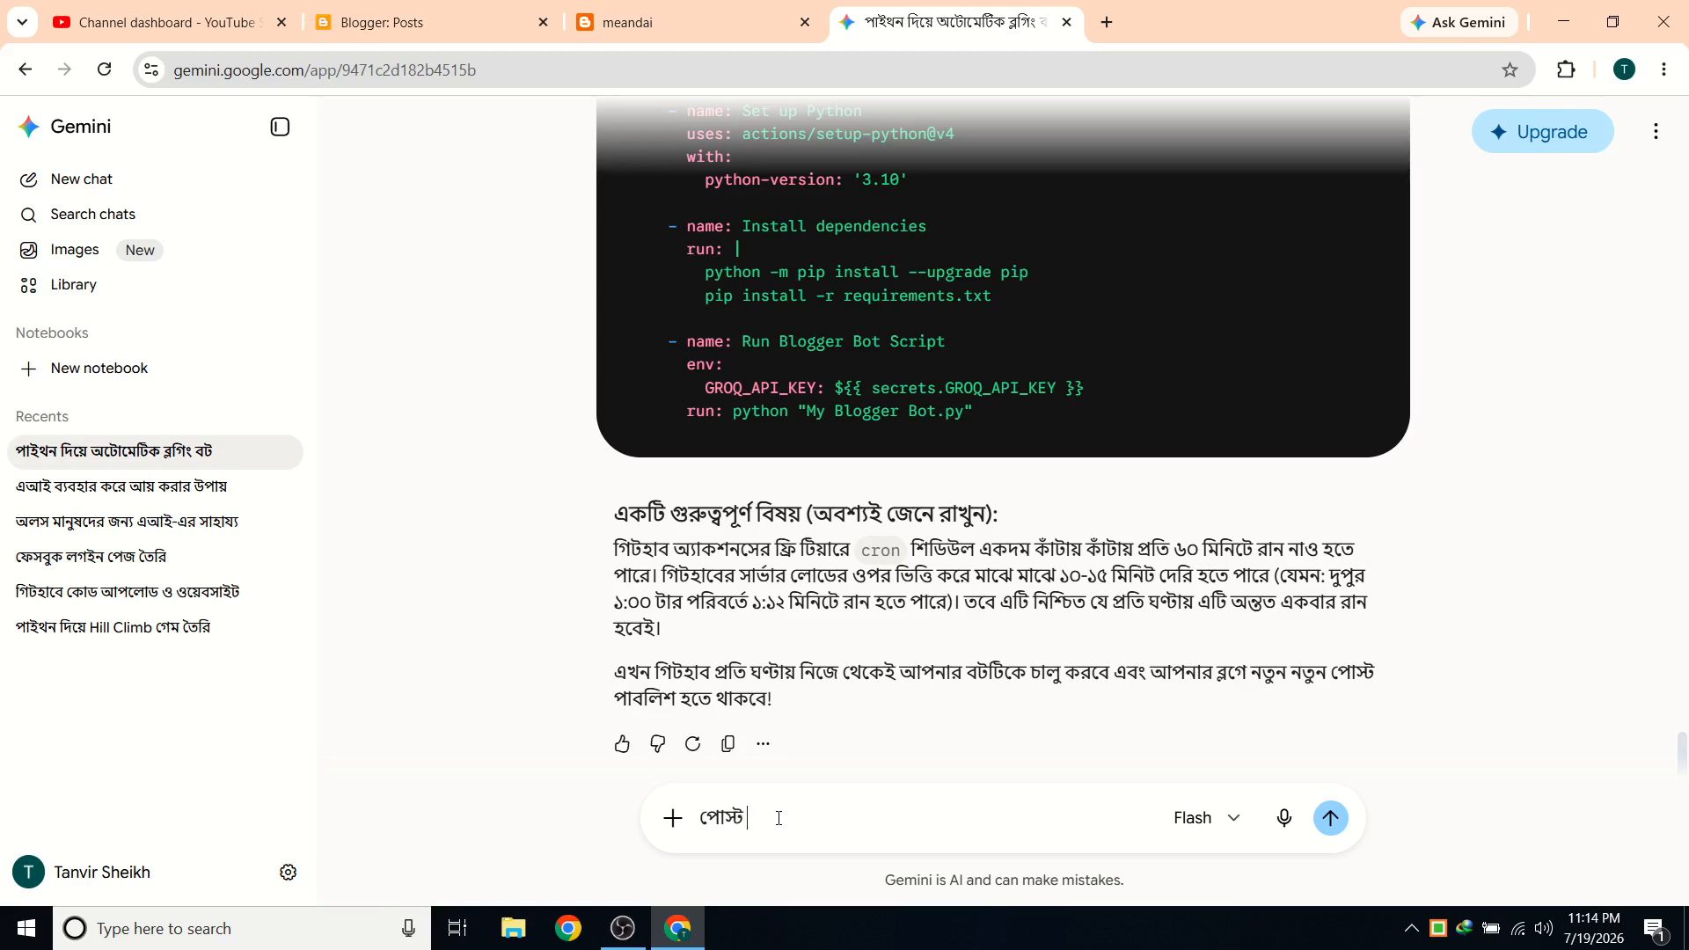
text( হচ্ছে অটোমেটিক এবার বলো)
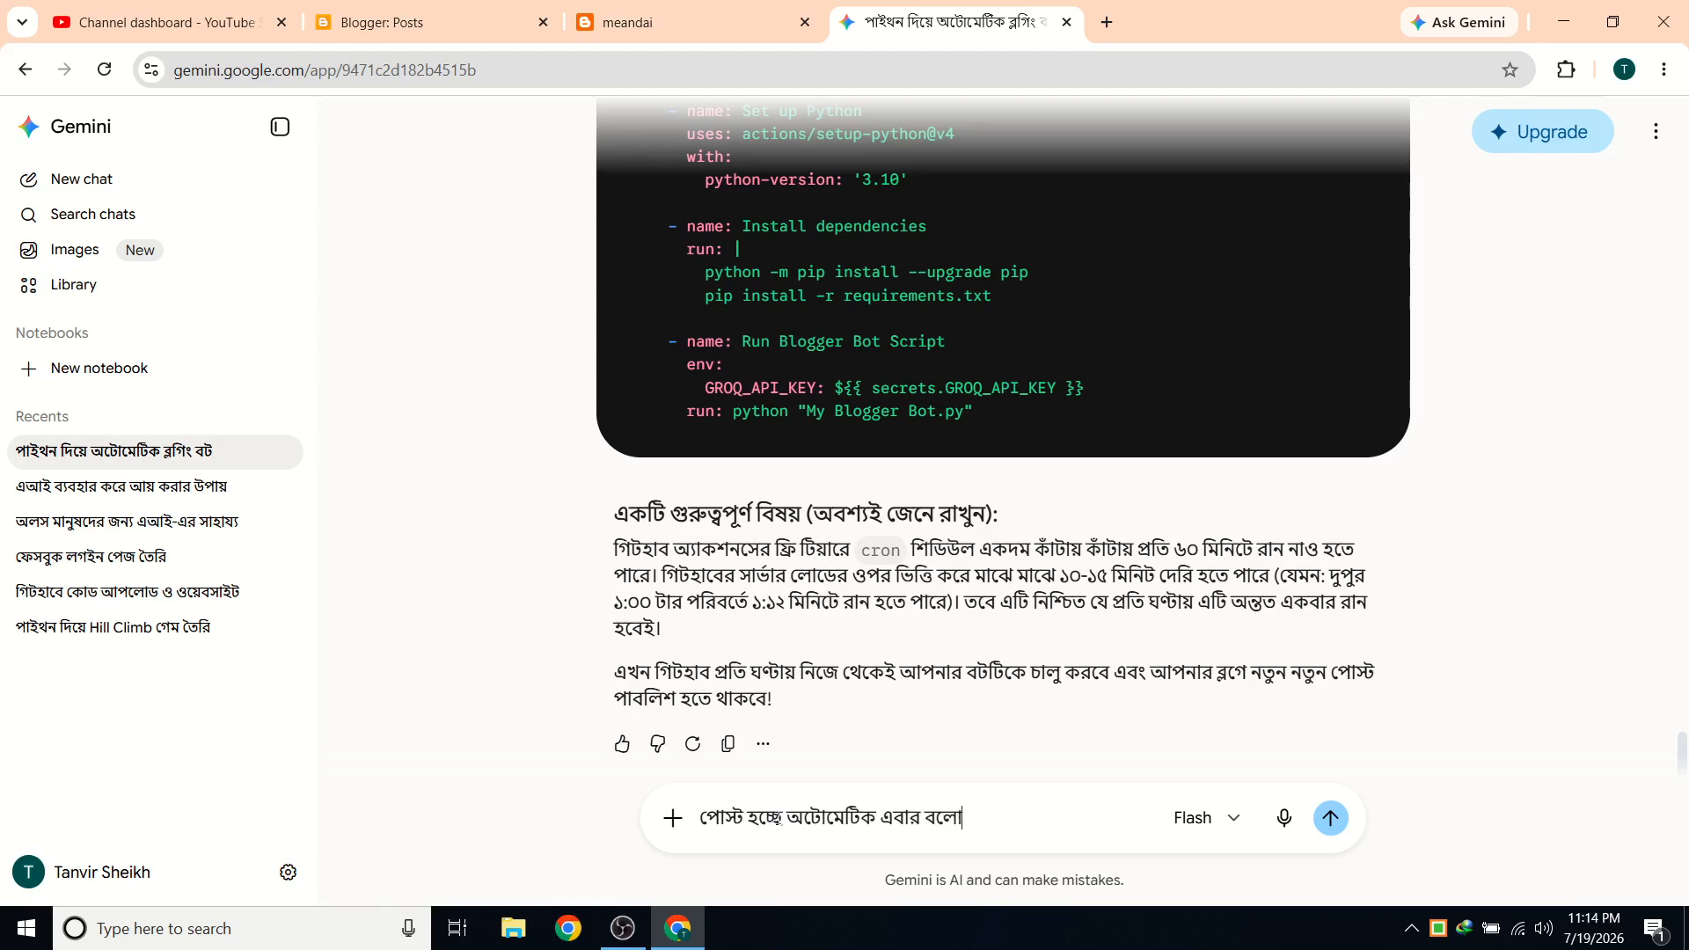
text( ফ্রীতে কিভাবে ট্রা)
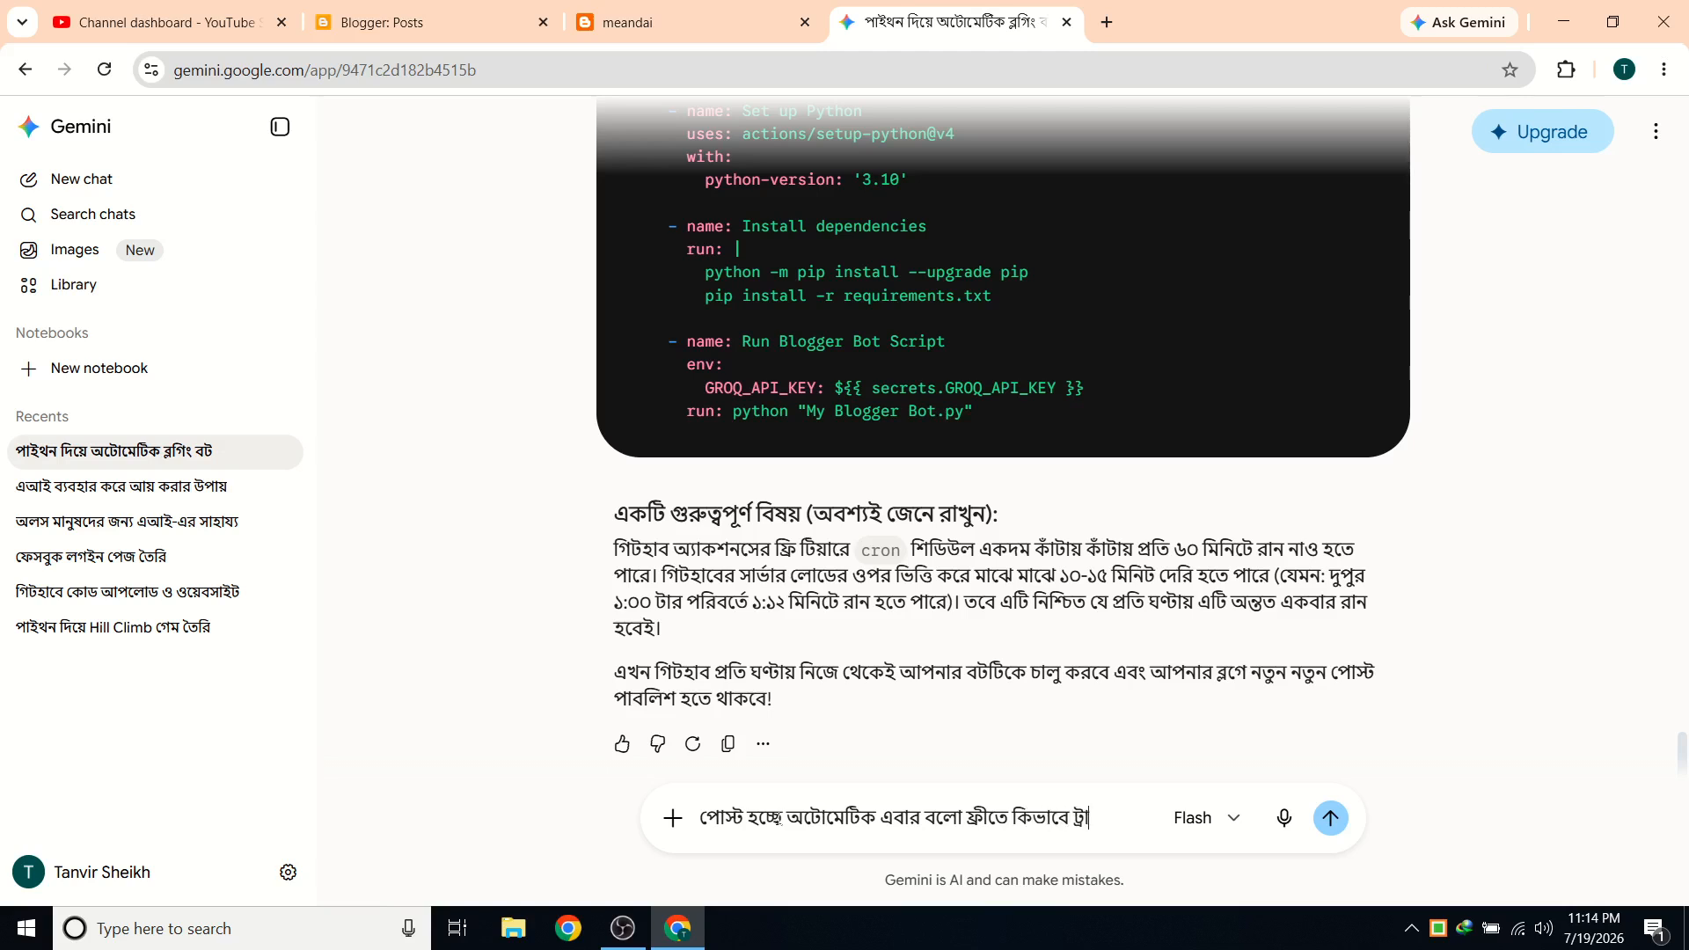
text(ফিক আন)
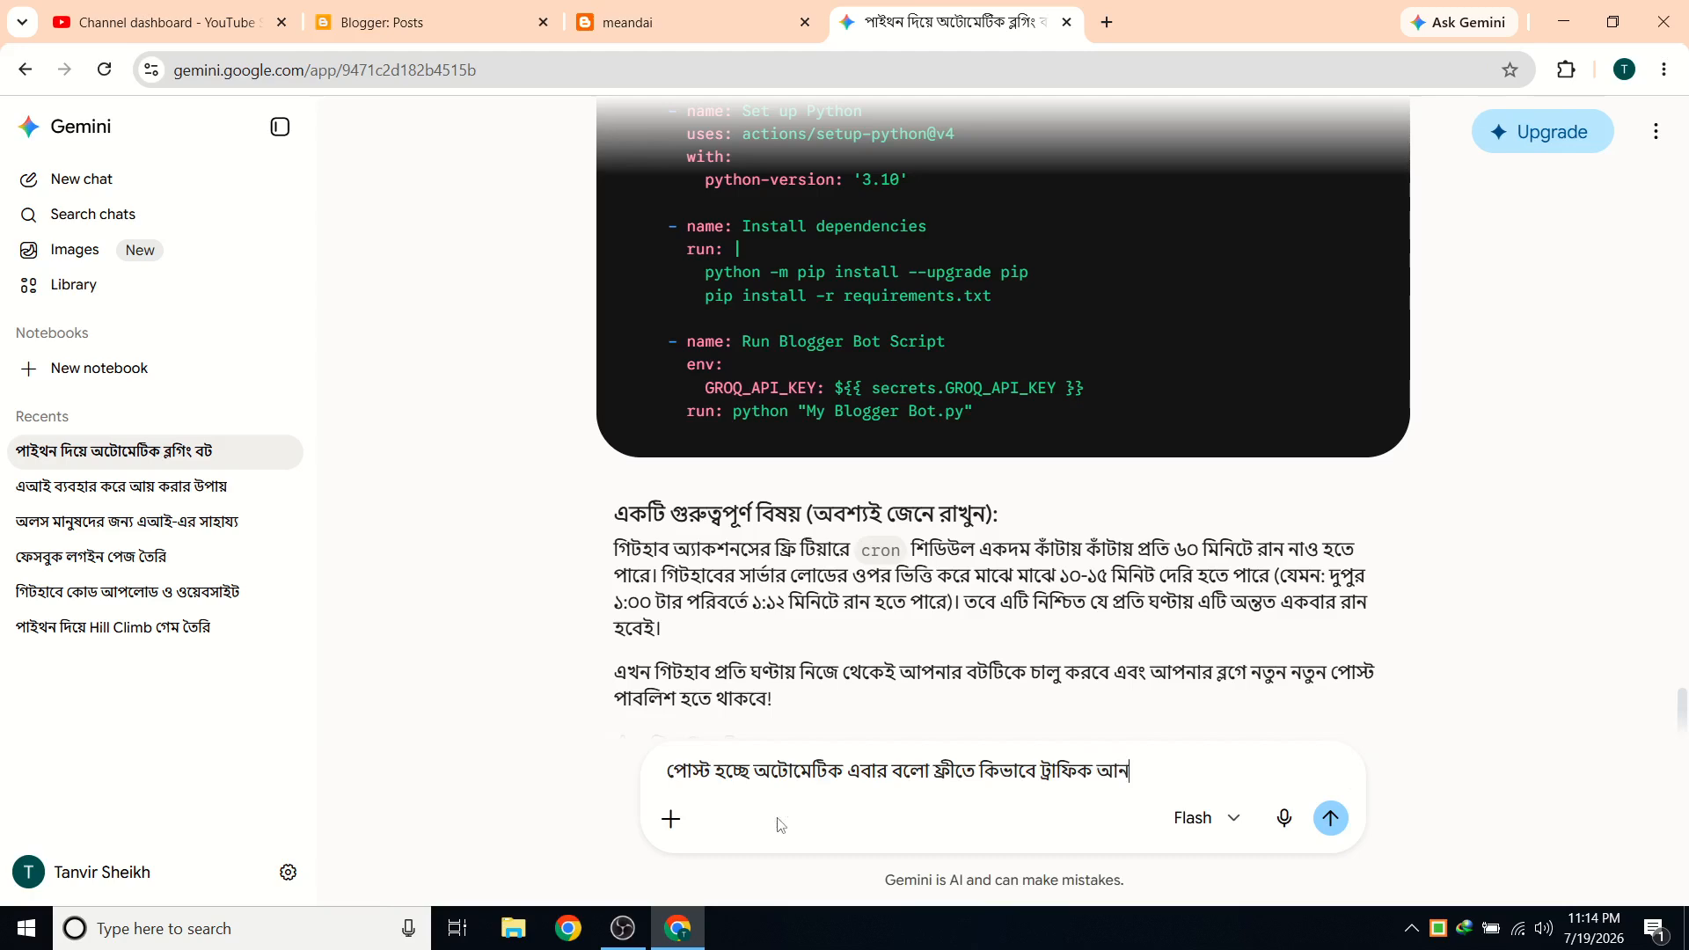
text(বো কারন সব পোস্টে)
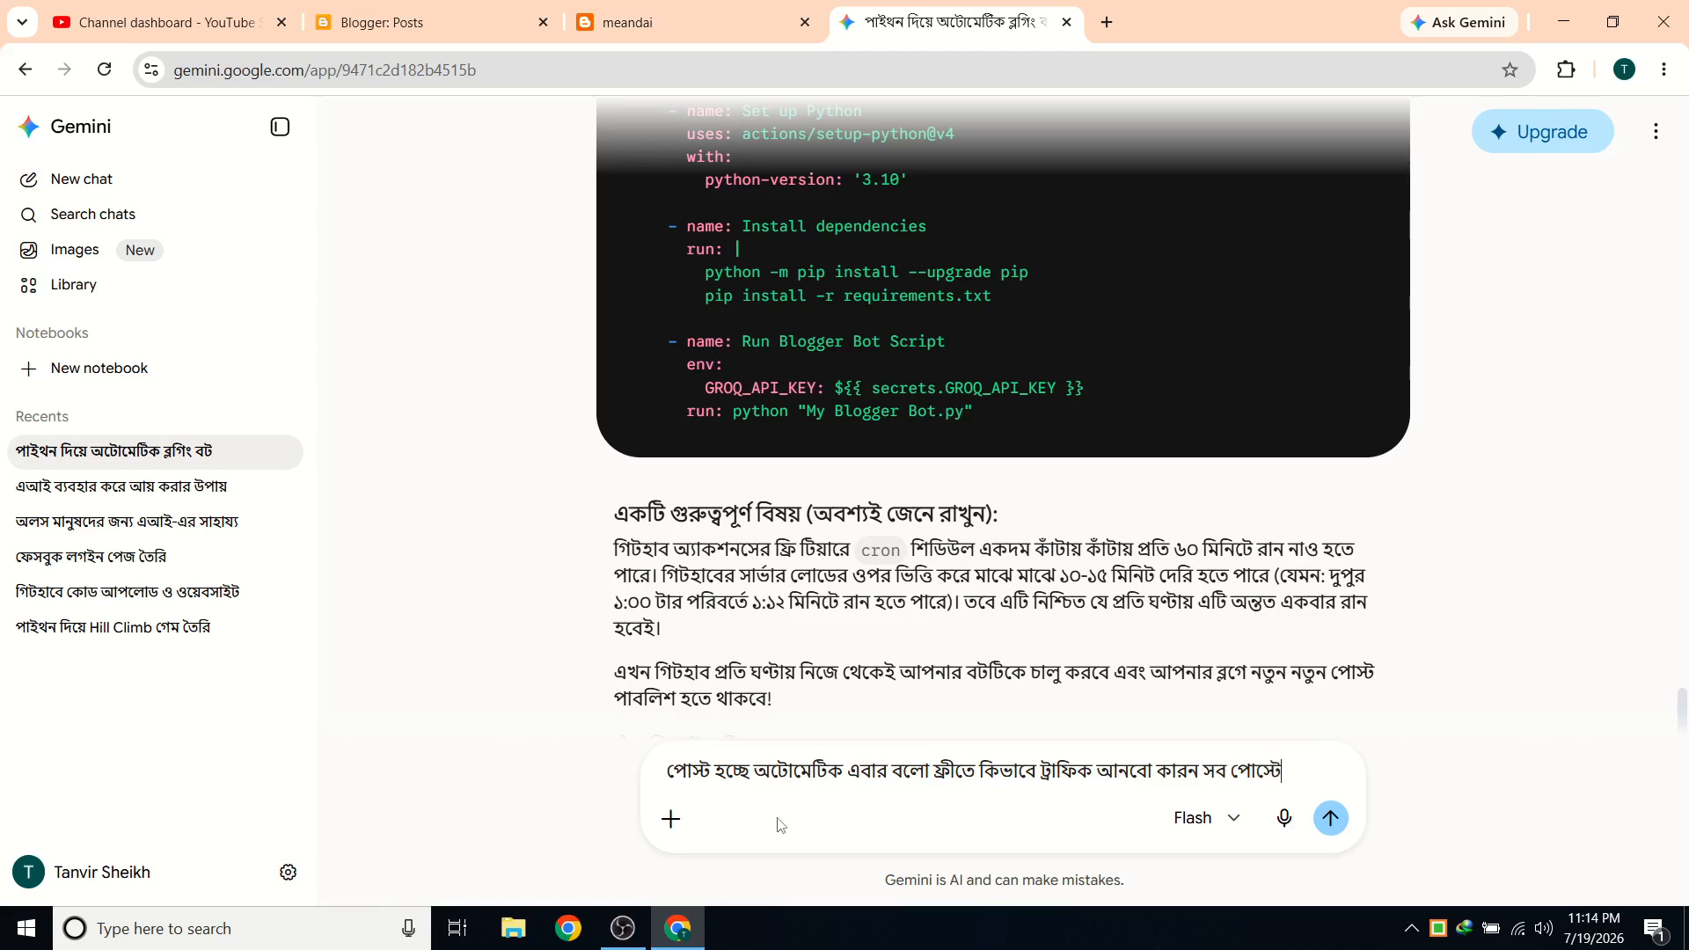
text(র ভিউ)
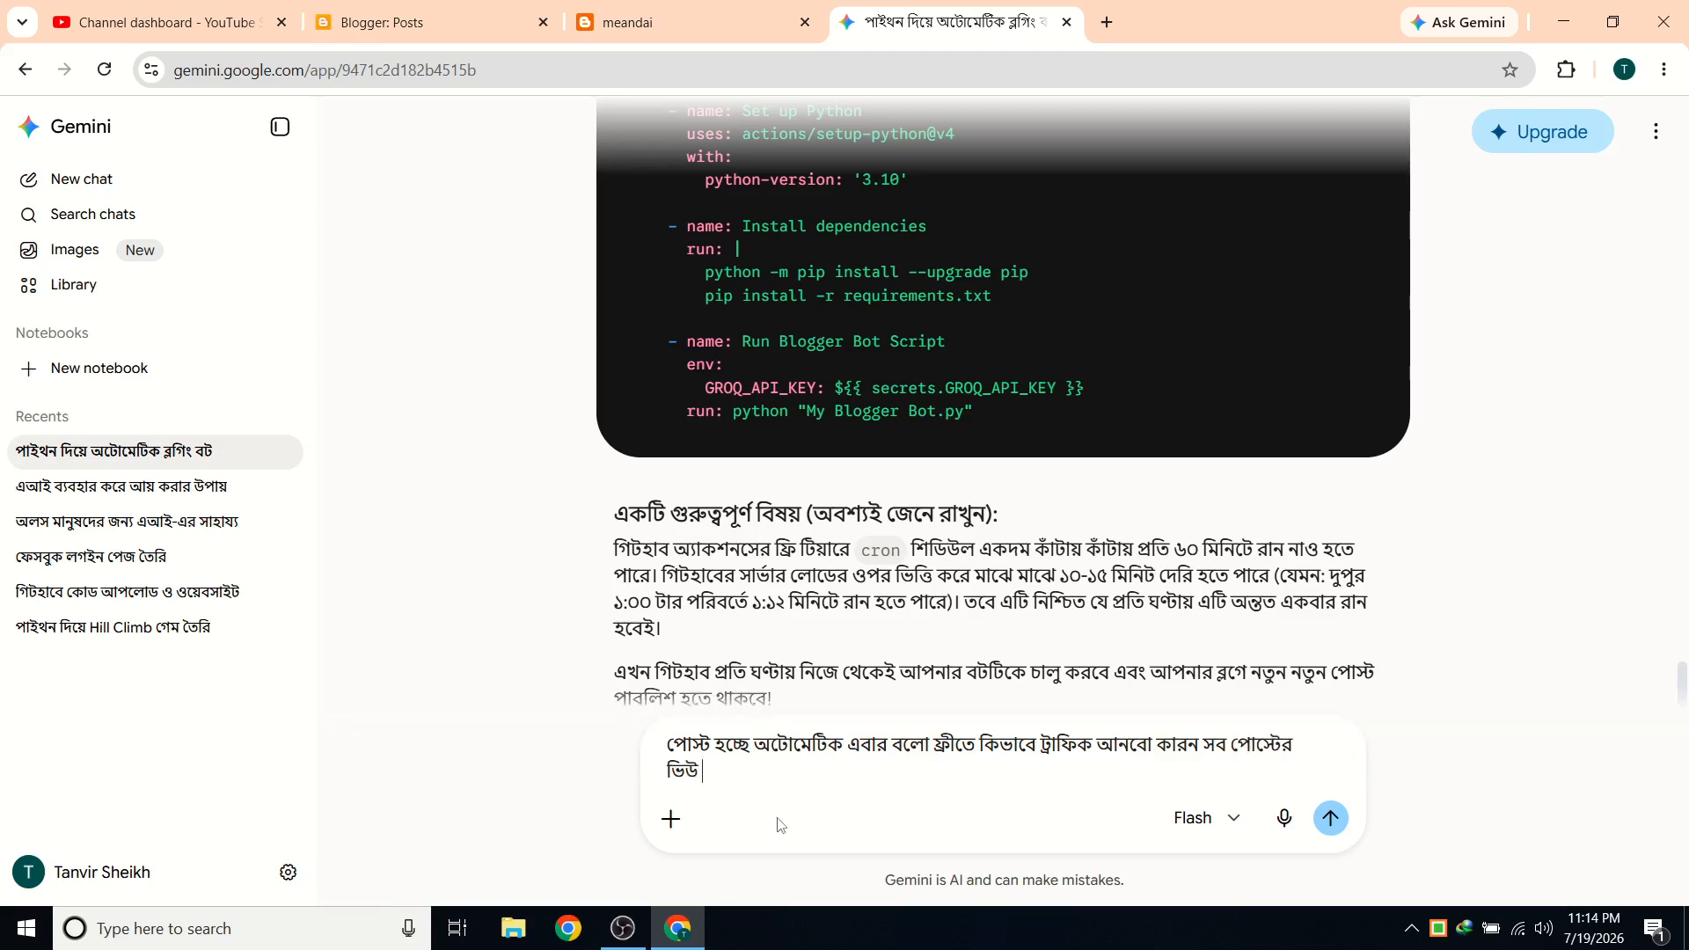
text( 0)
key(Return)
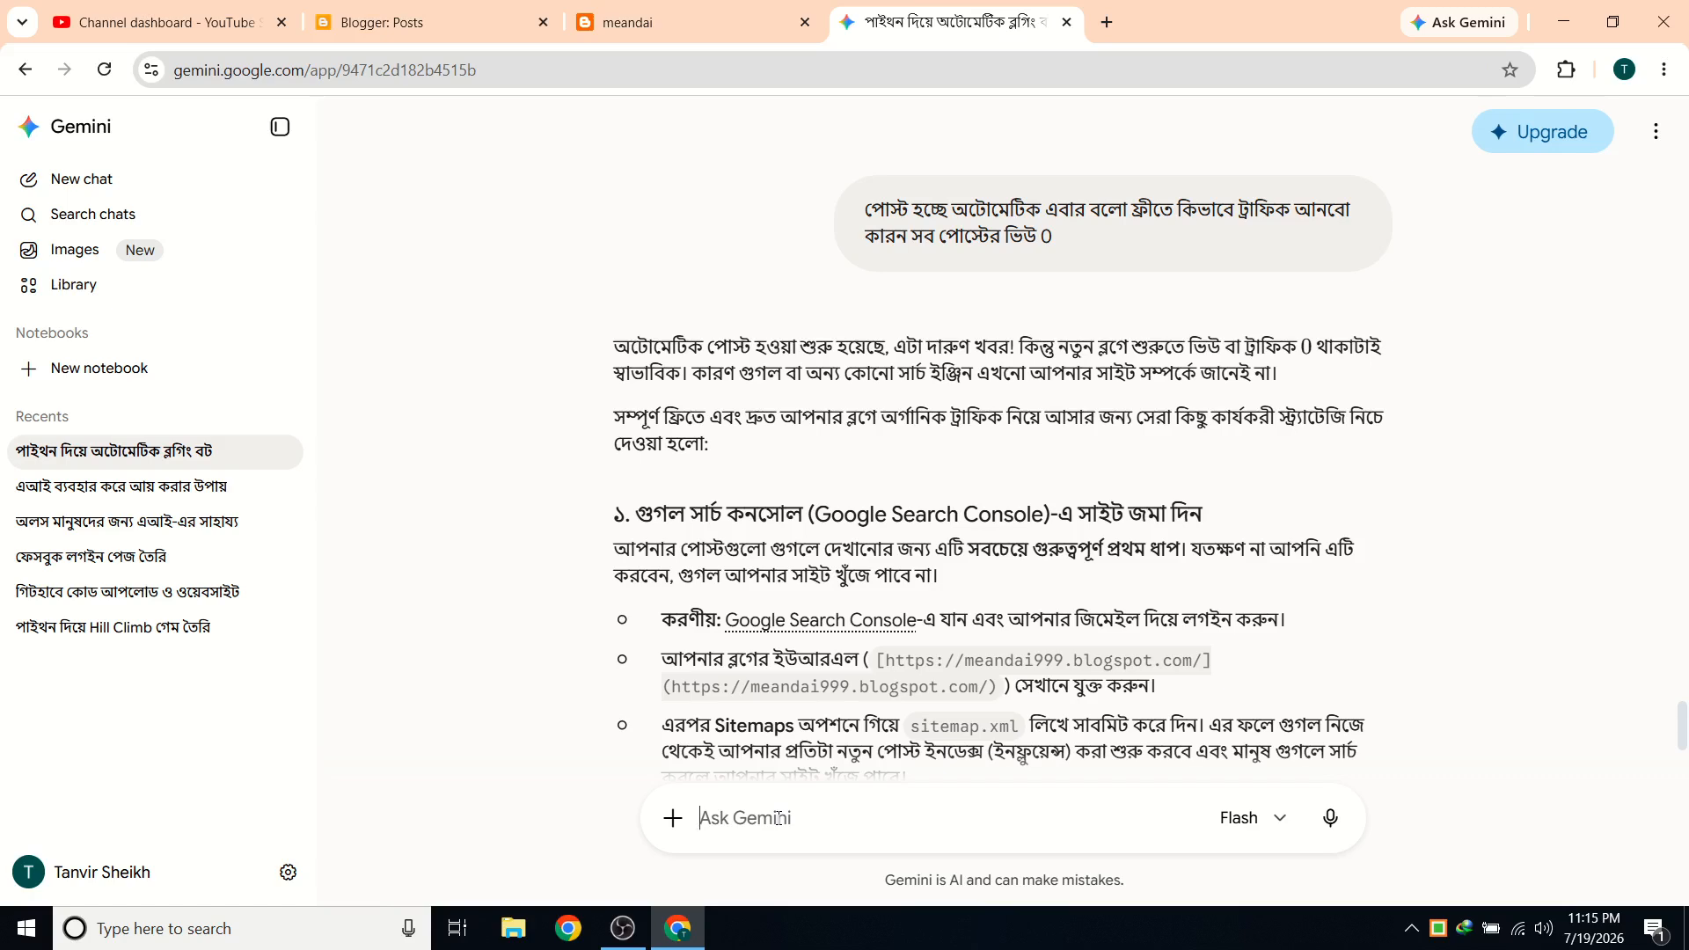
Open Google Search Console from the link in Gemini's reply and close the meandai blog and Blogger posts tabs.
scroll(582, 623, down, 1)
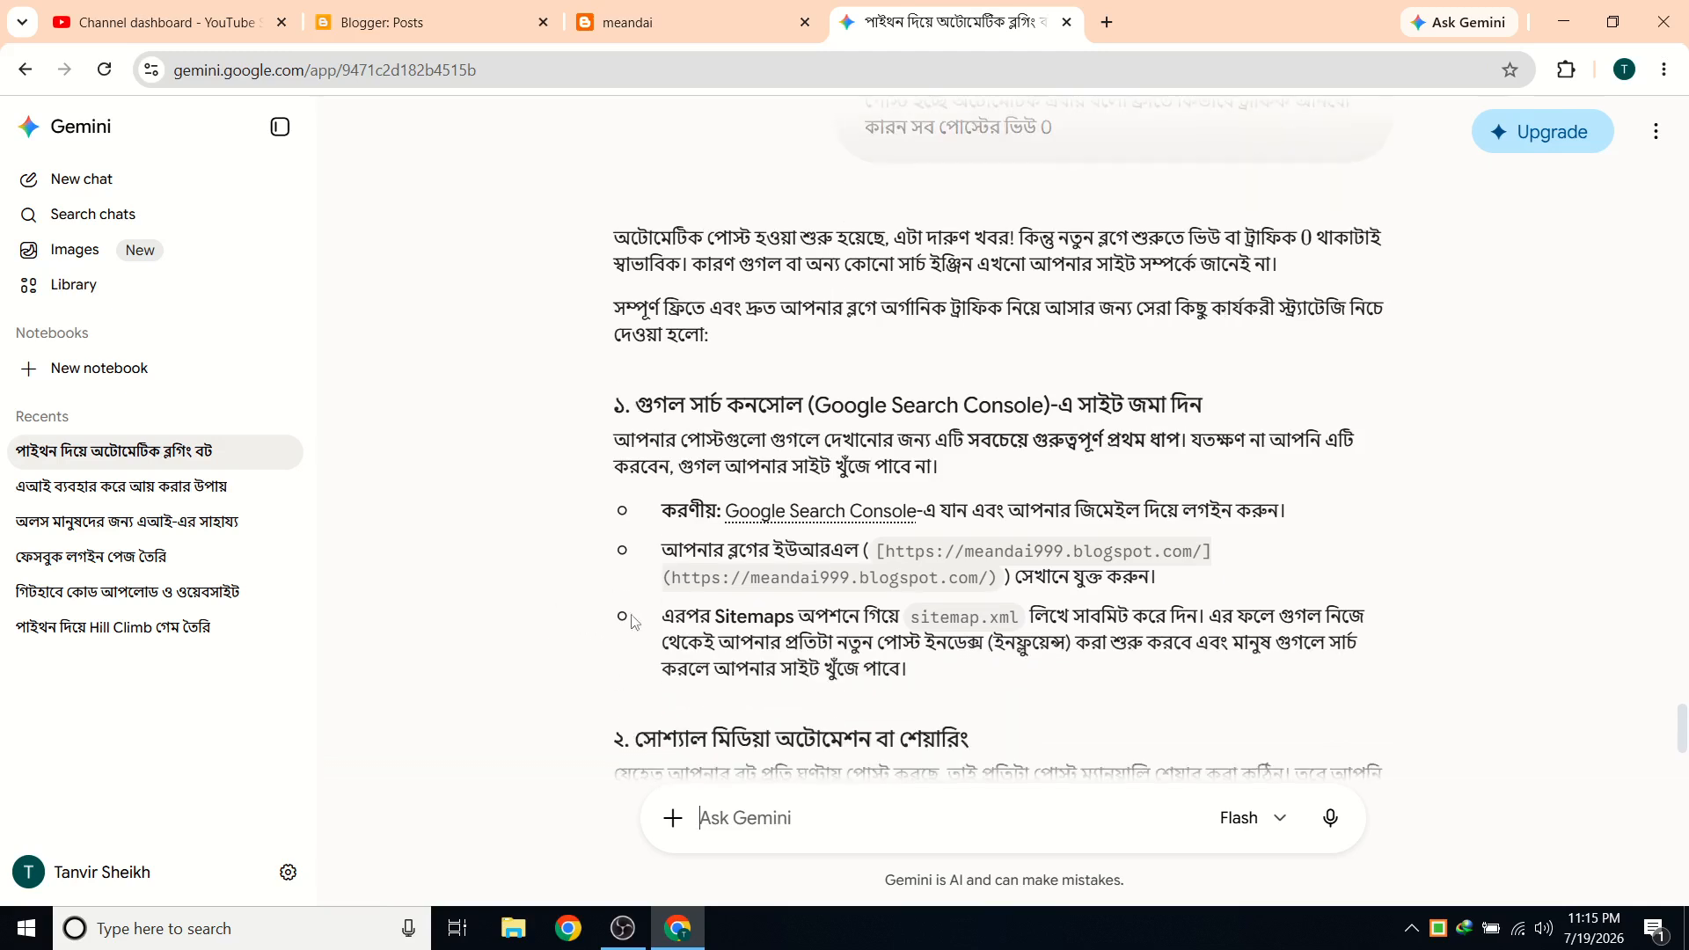
click(862, 514)
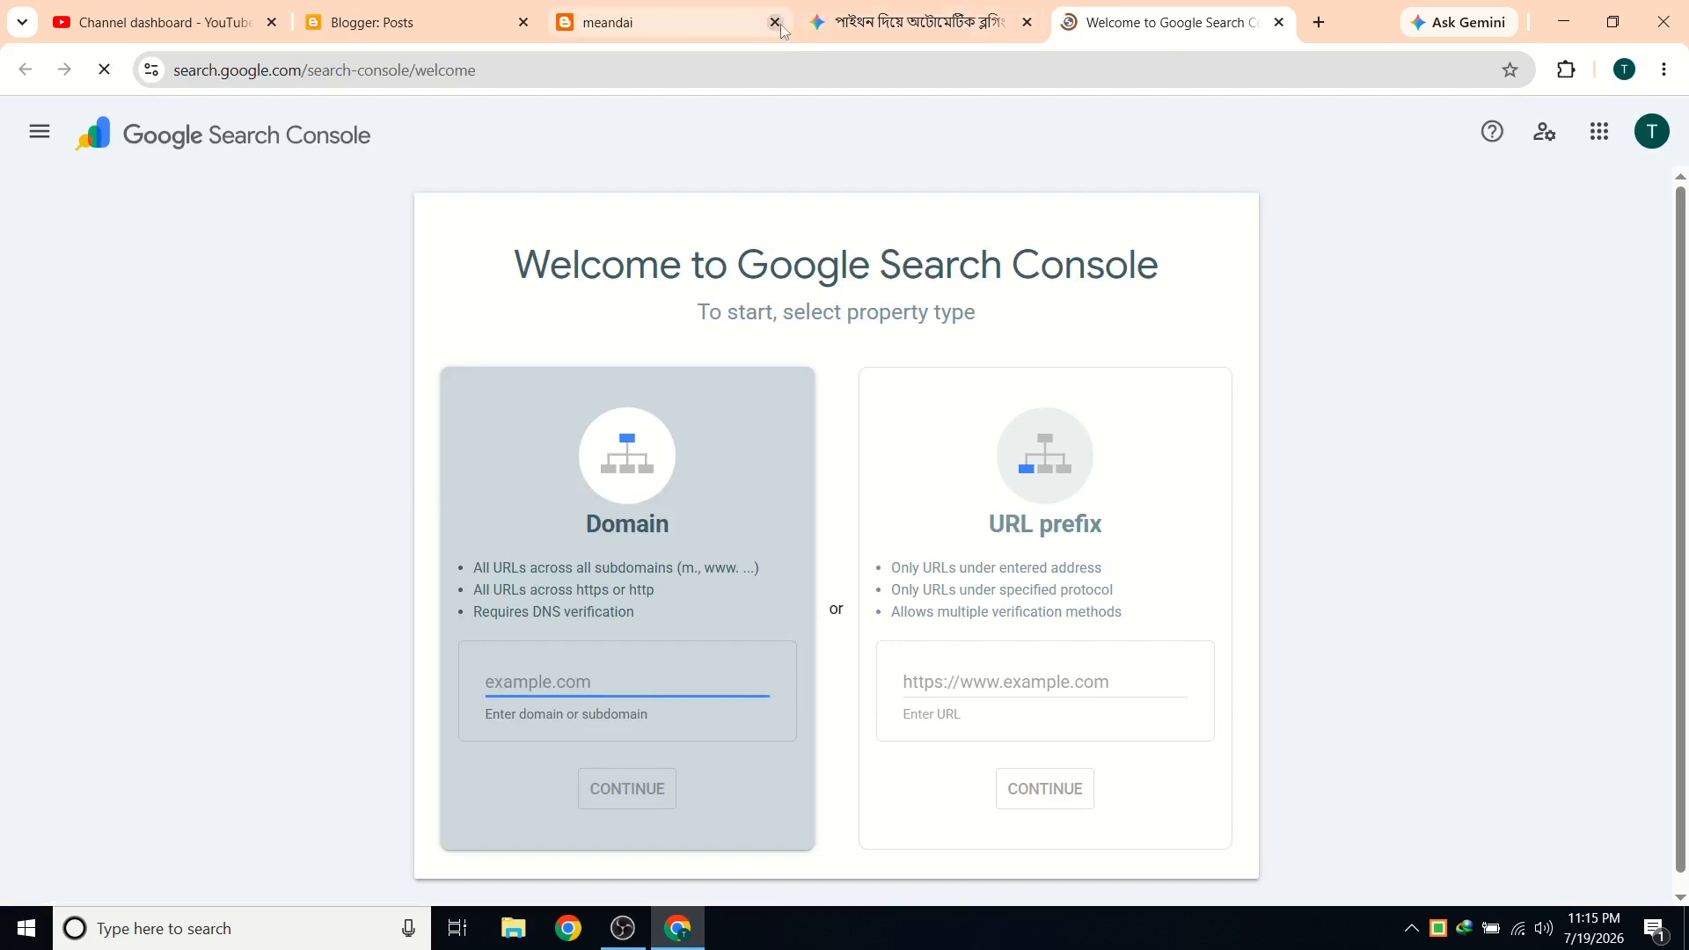
click(775, 22)
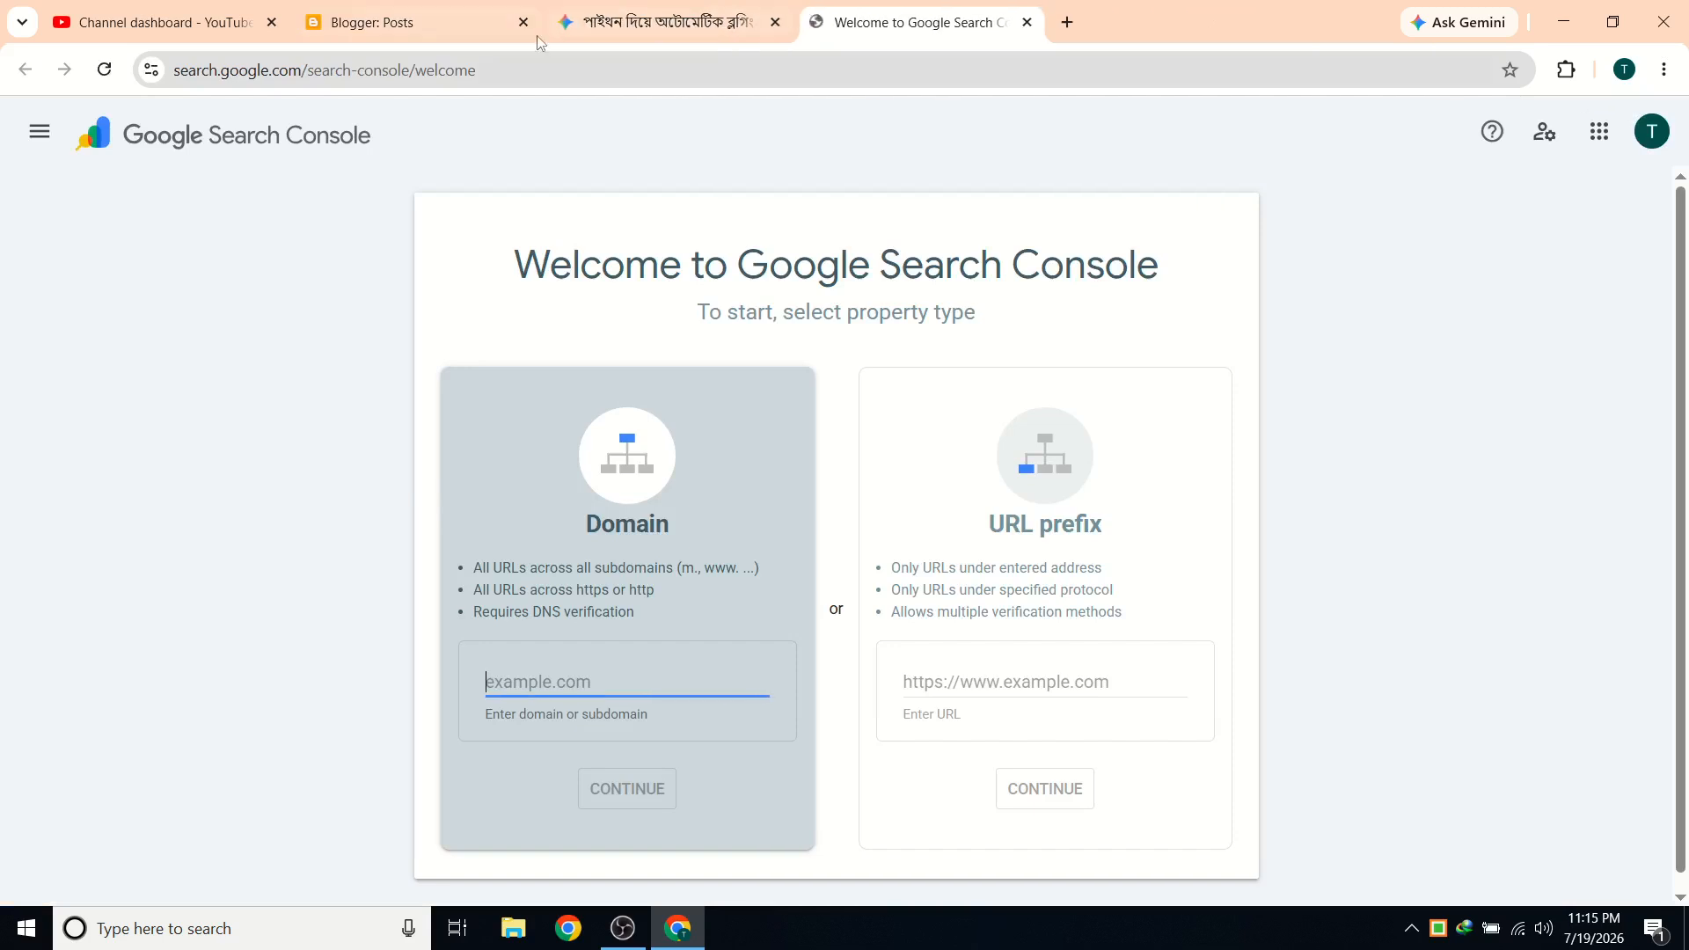
click(523, 22)
click(453, 26)
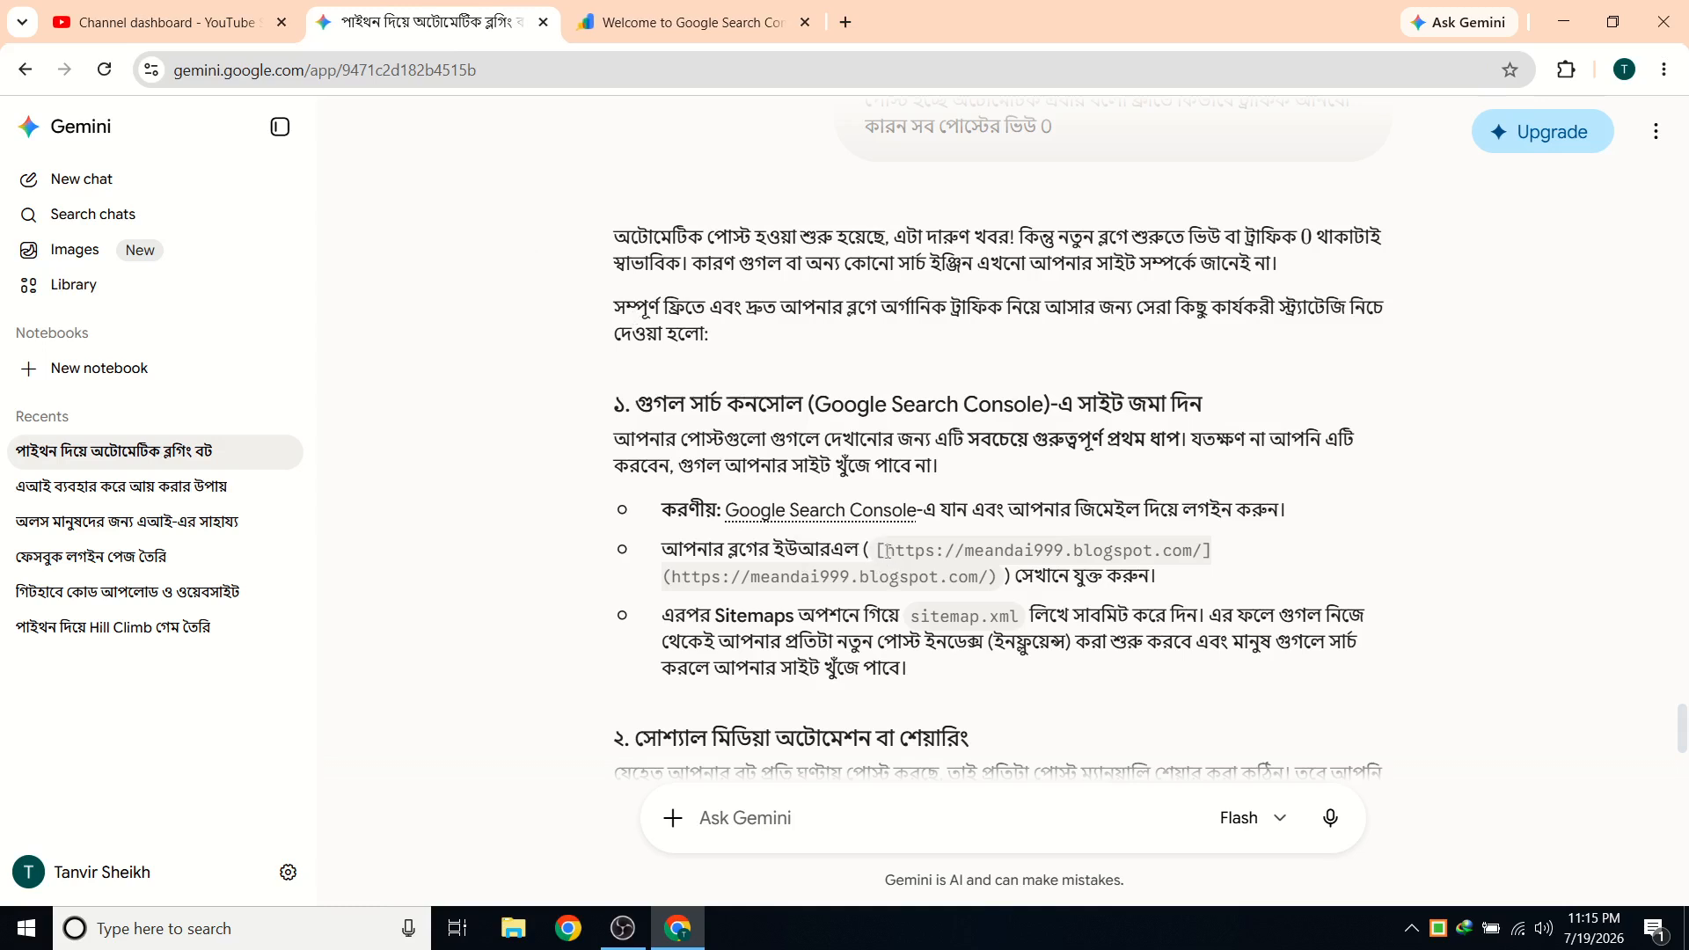
drag(889, 551, 1203, 554)
key(super+c)
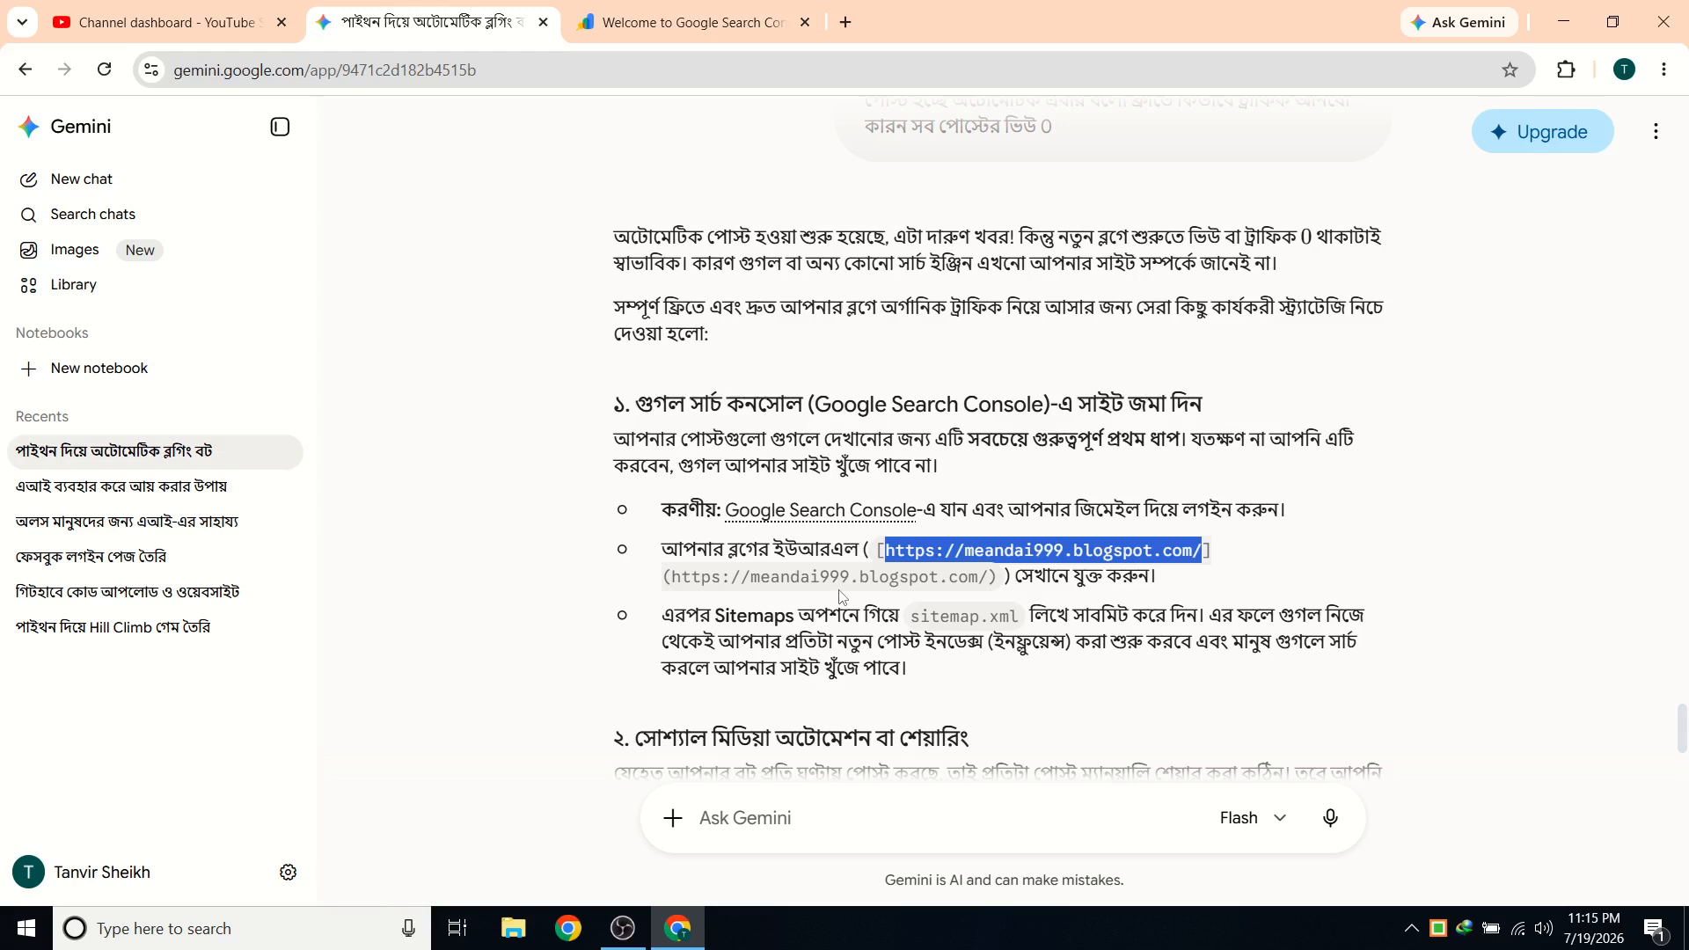
right_click(998, 552)
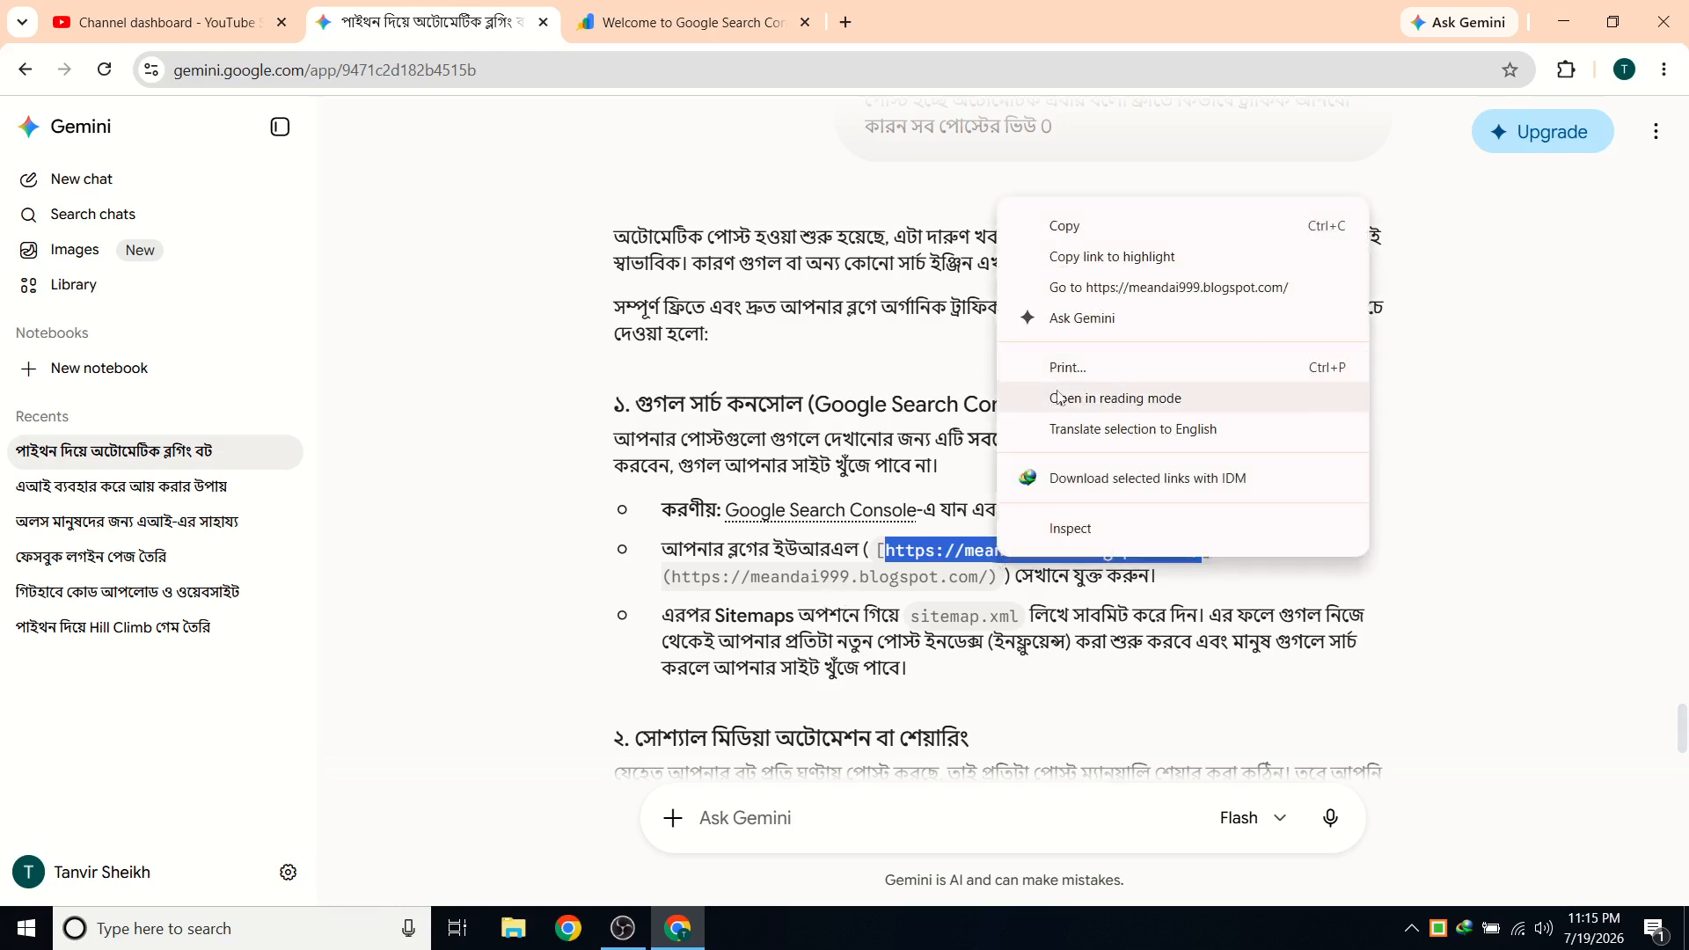
click(1062, 226)
click(668, 22)
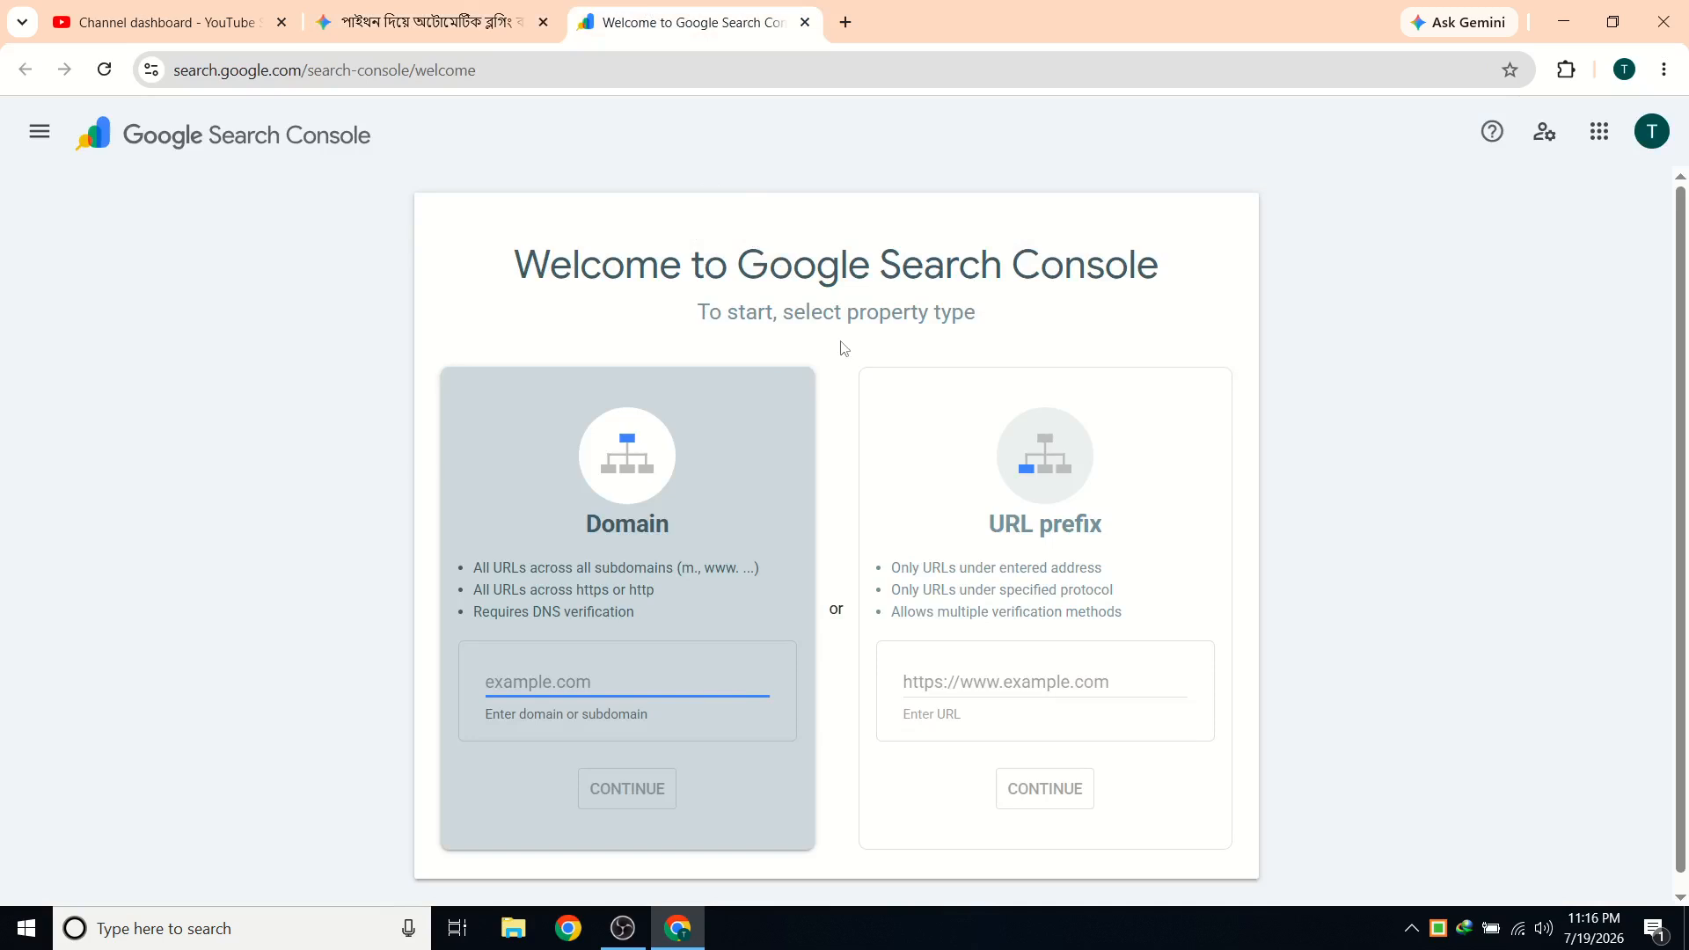
right_click(588, 675)
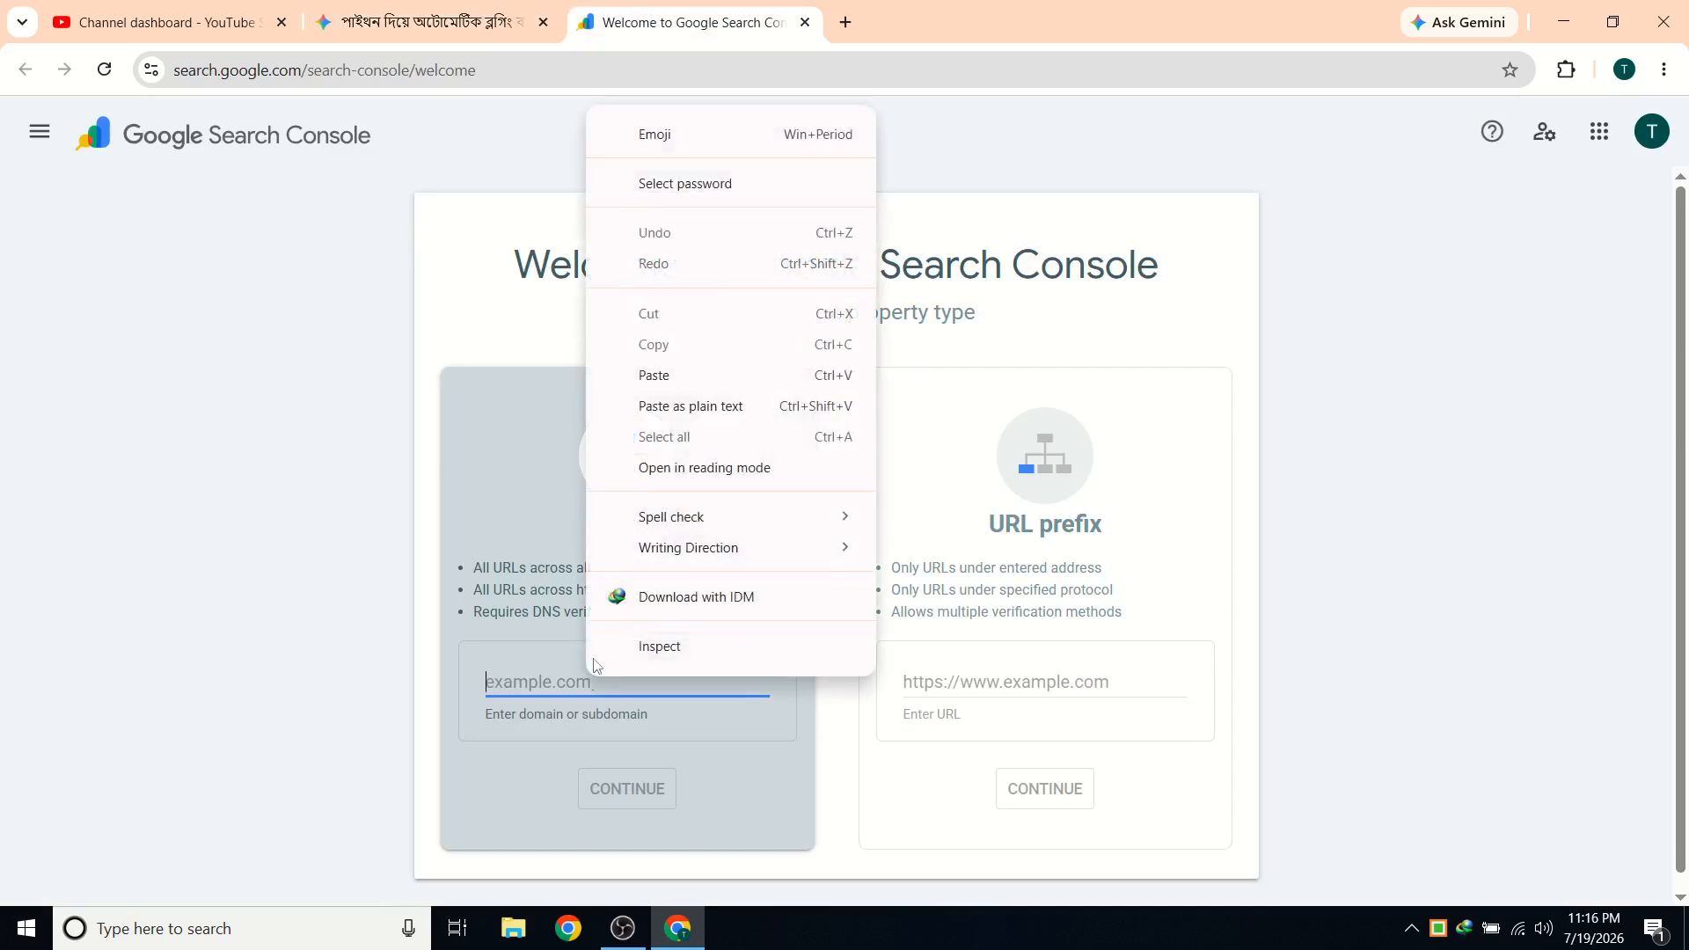
click(701, 376)
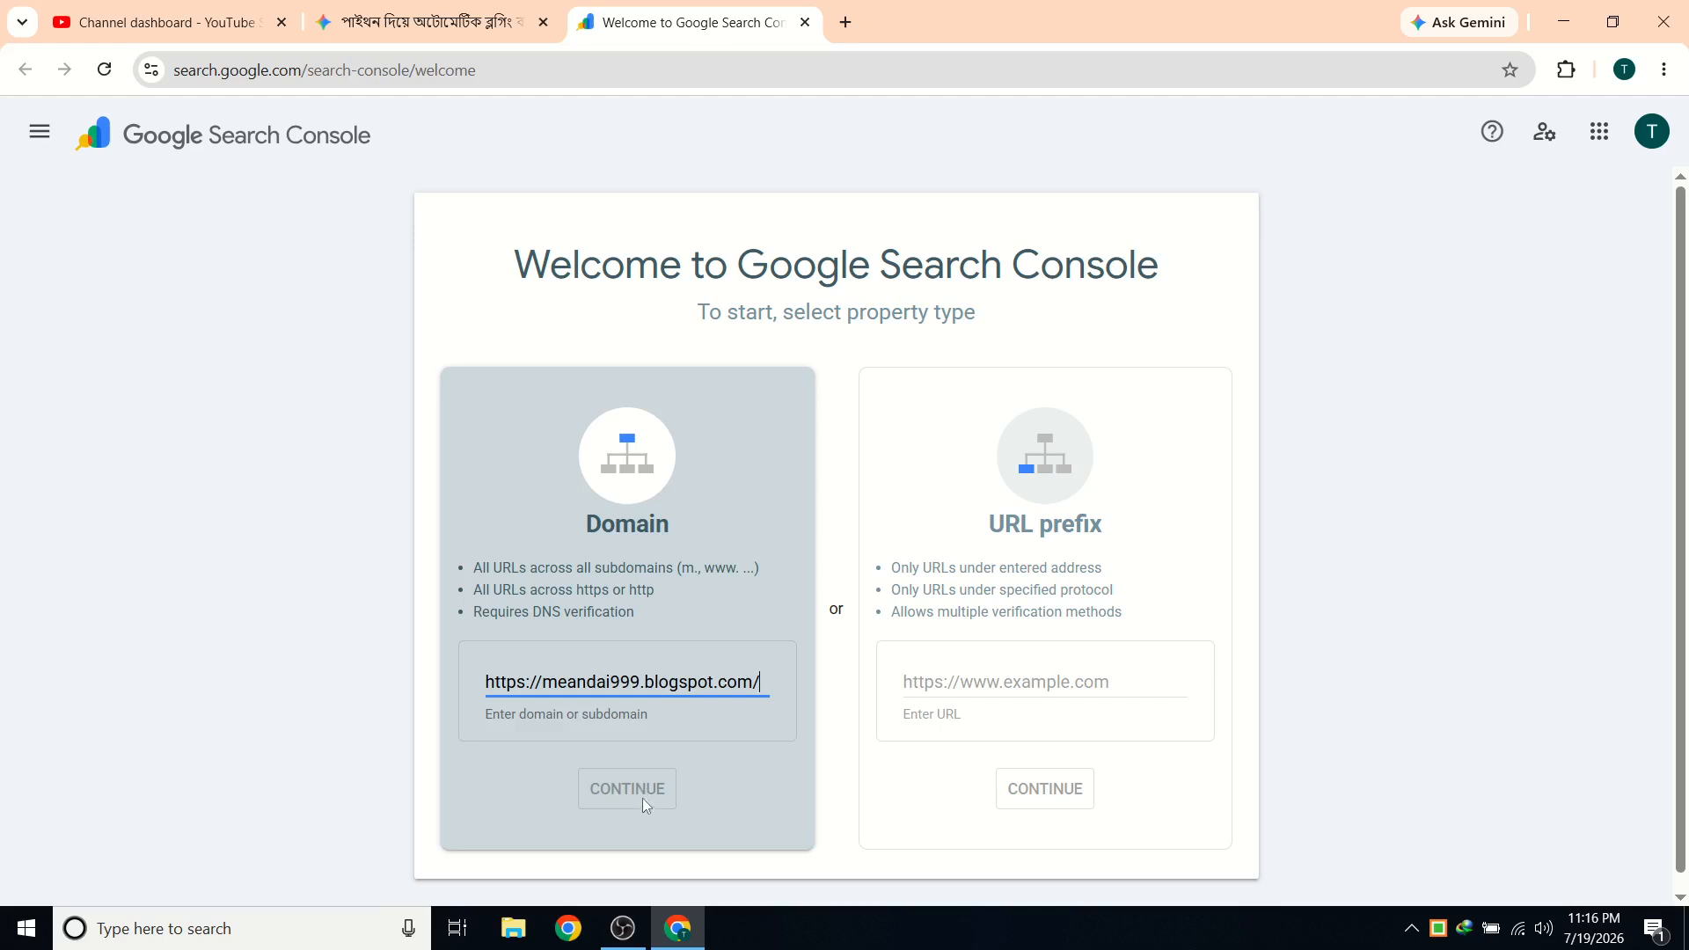
click(967, 681)
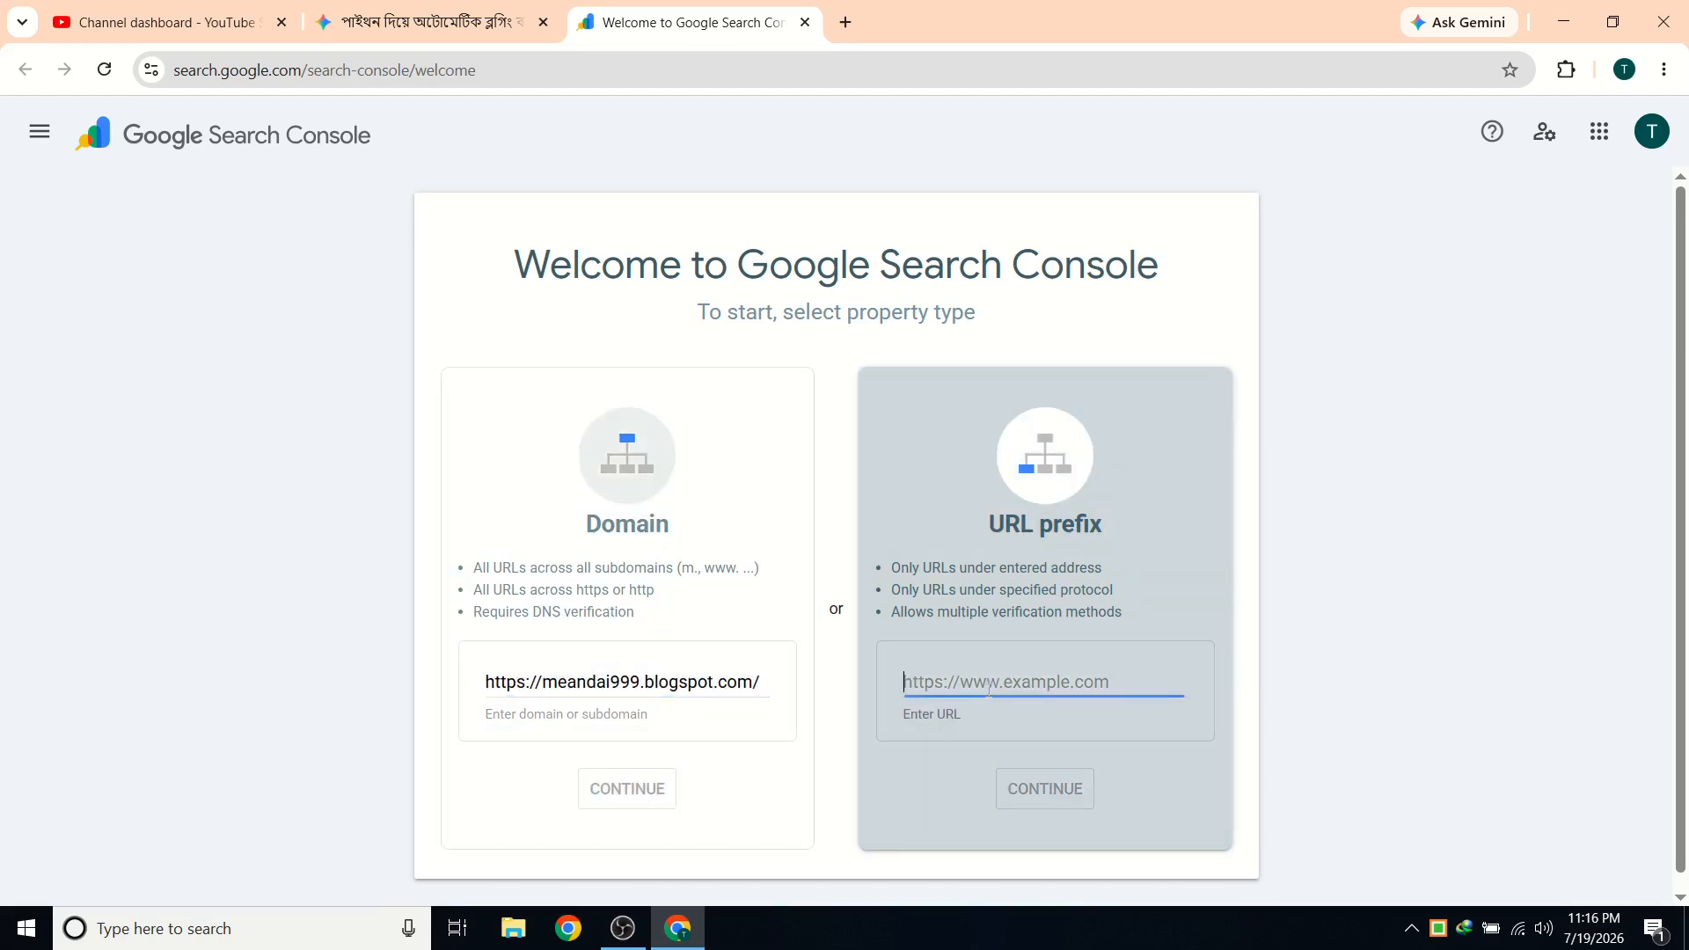
right_click(966, 678)
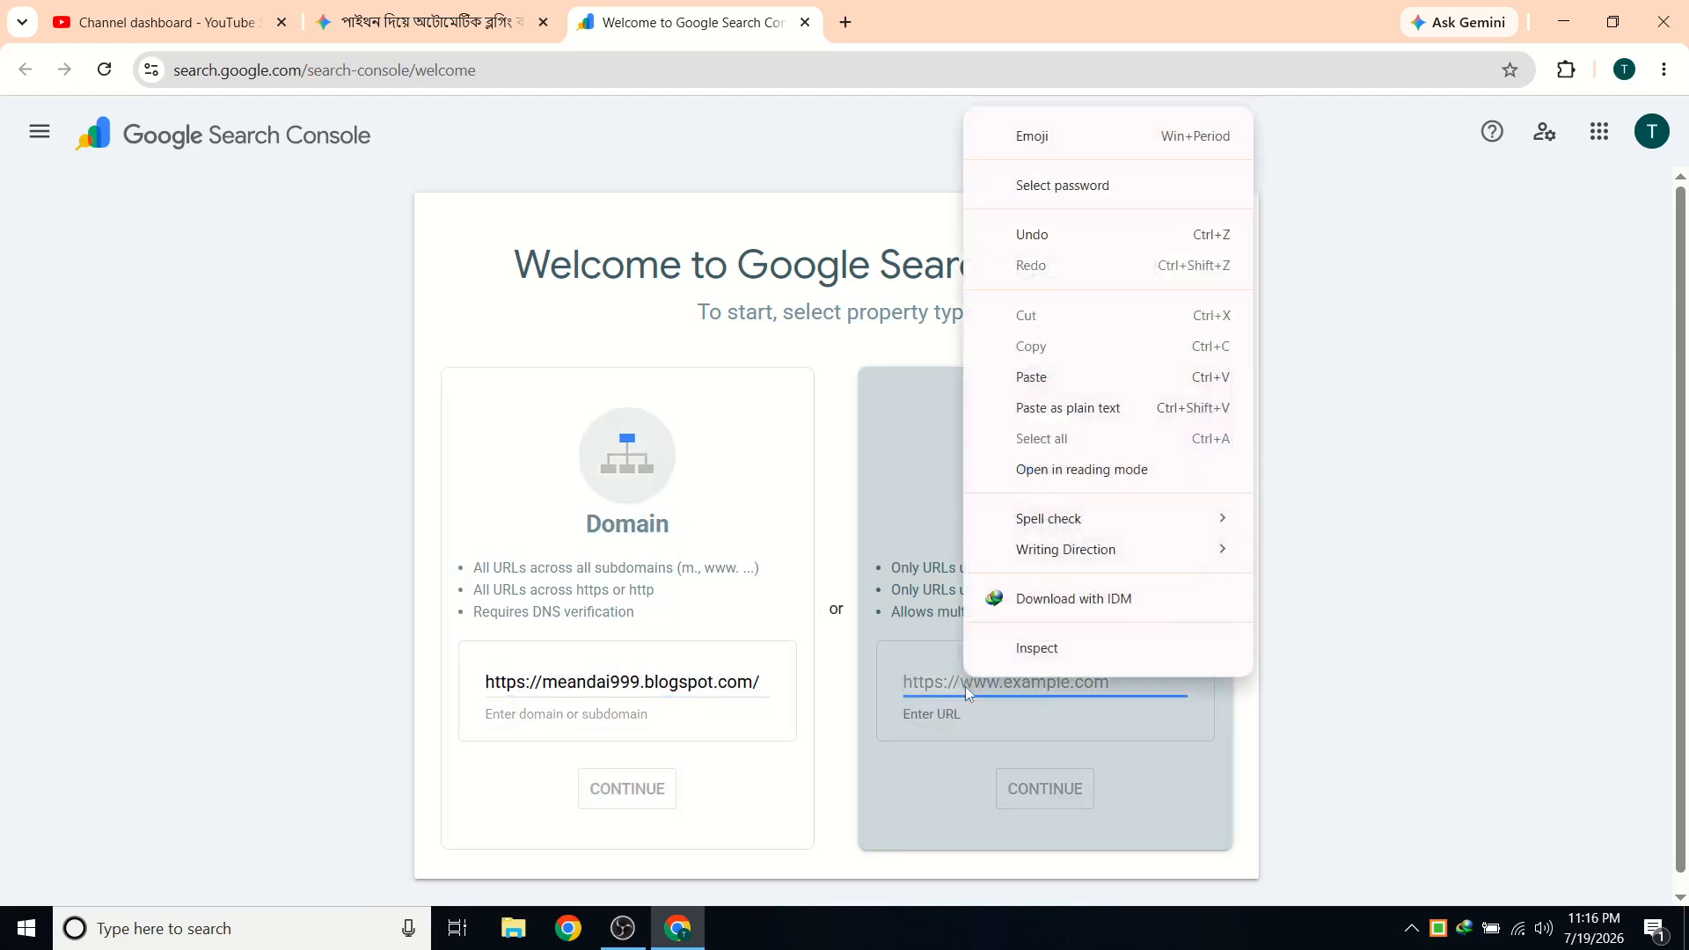
click(1023, 391)
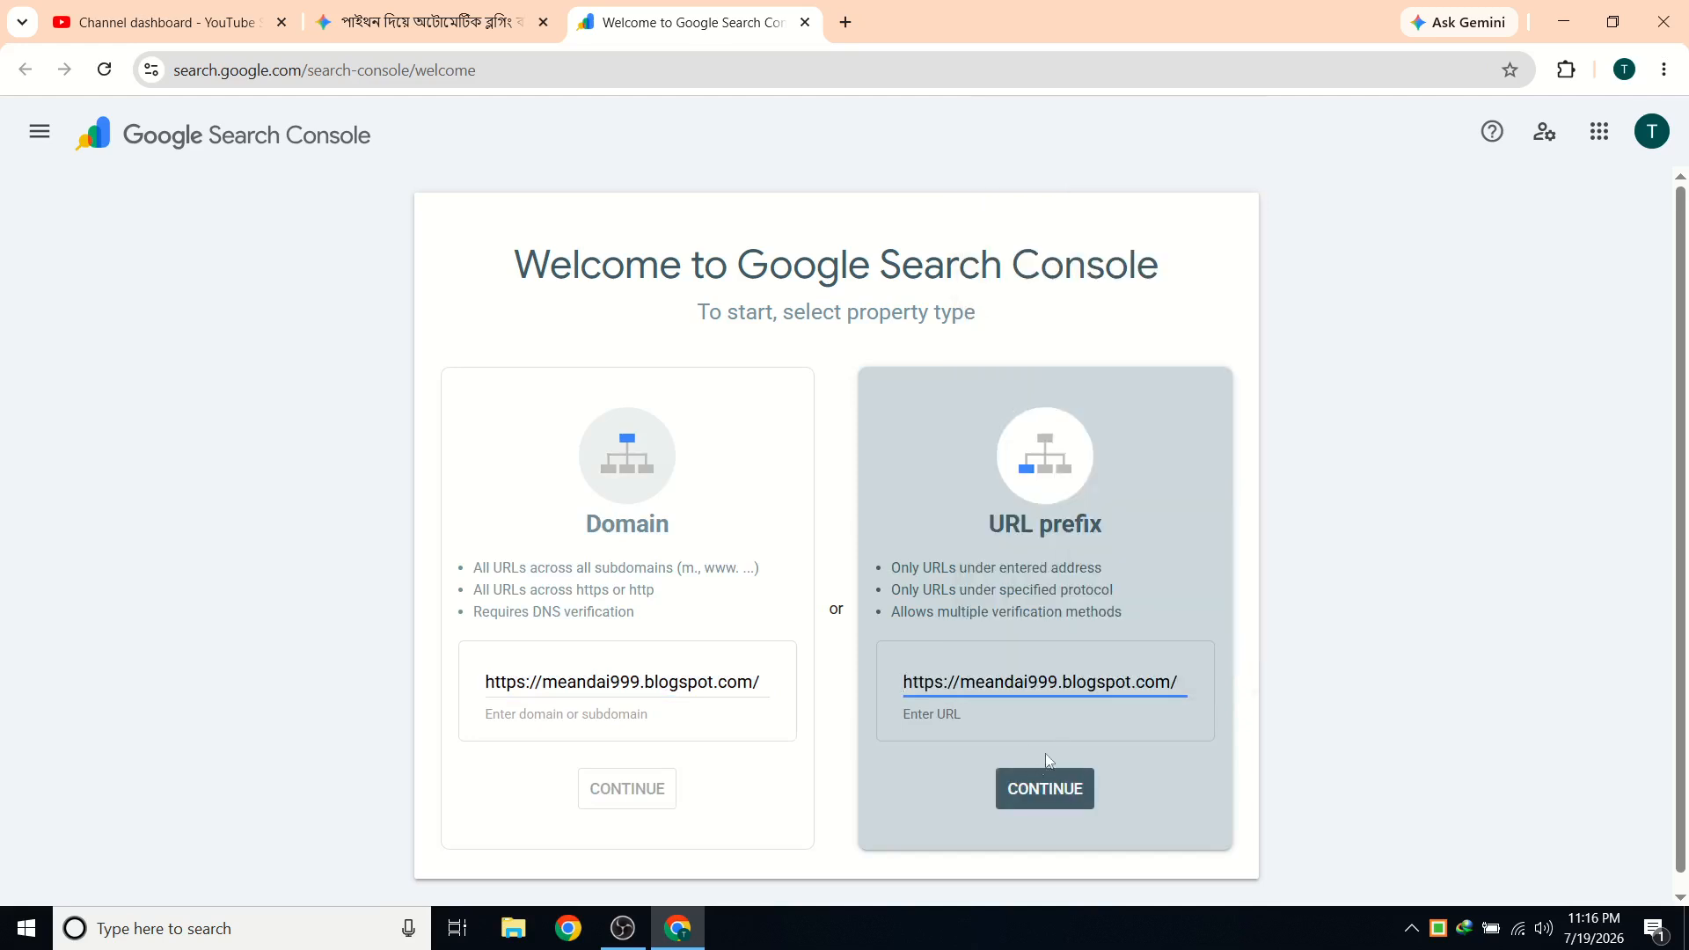
click(1046, 788)
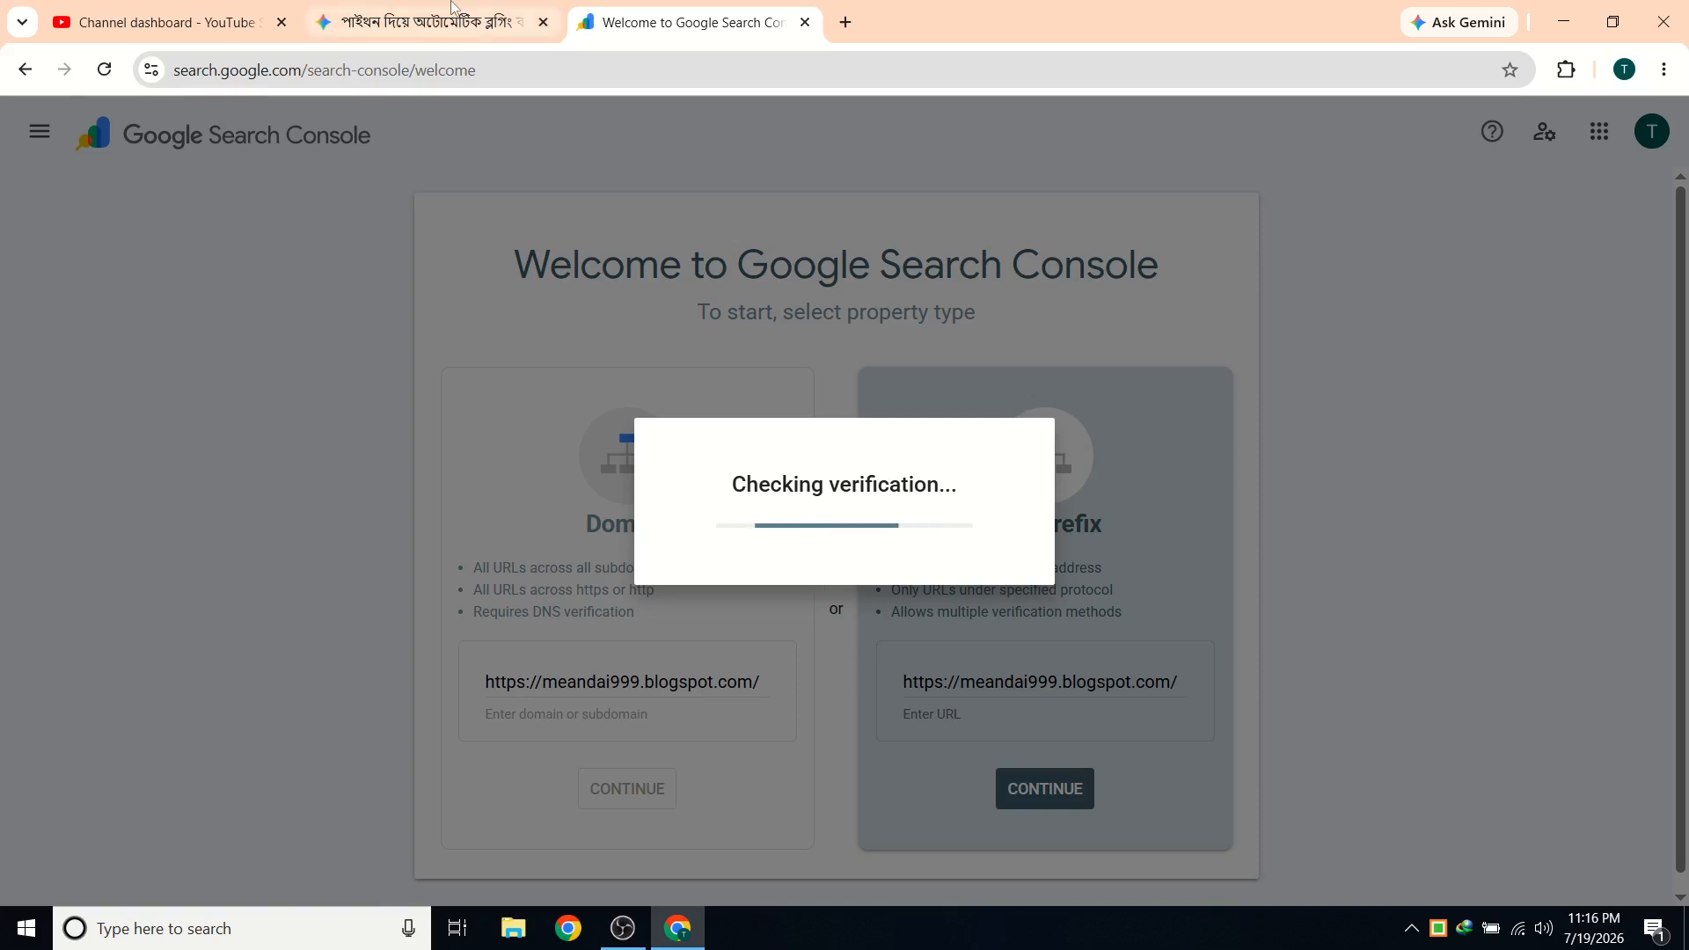
Consult Gemini's Search Console instructions while verification runs and go to the blog's property in Search Console.
click(426, 22)
scroll(948, 689, down, 2)
scroll(945, 677, down, 1)
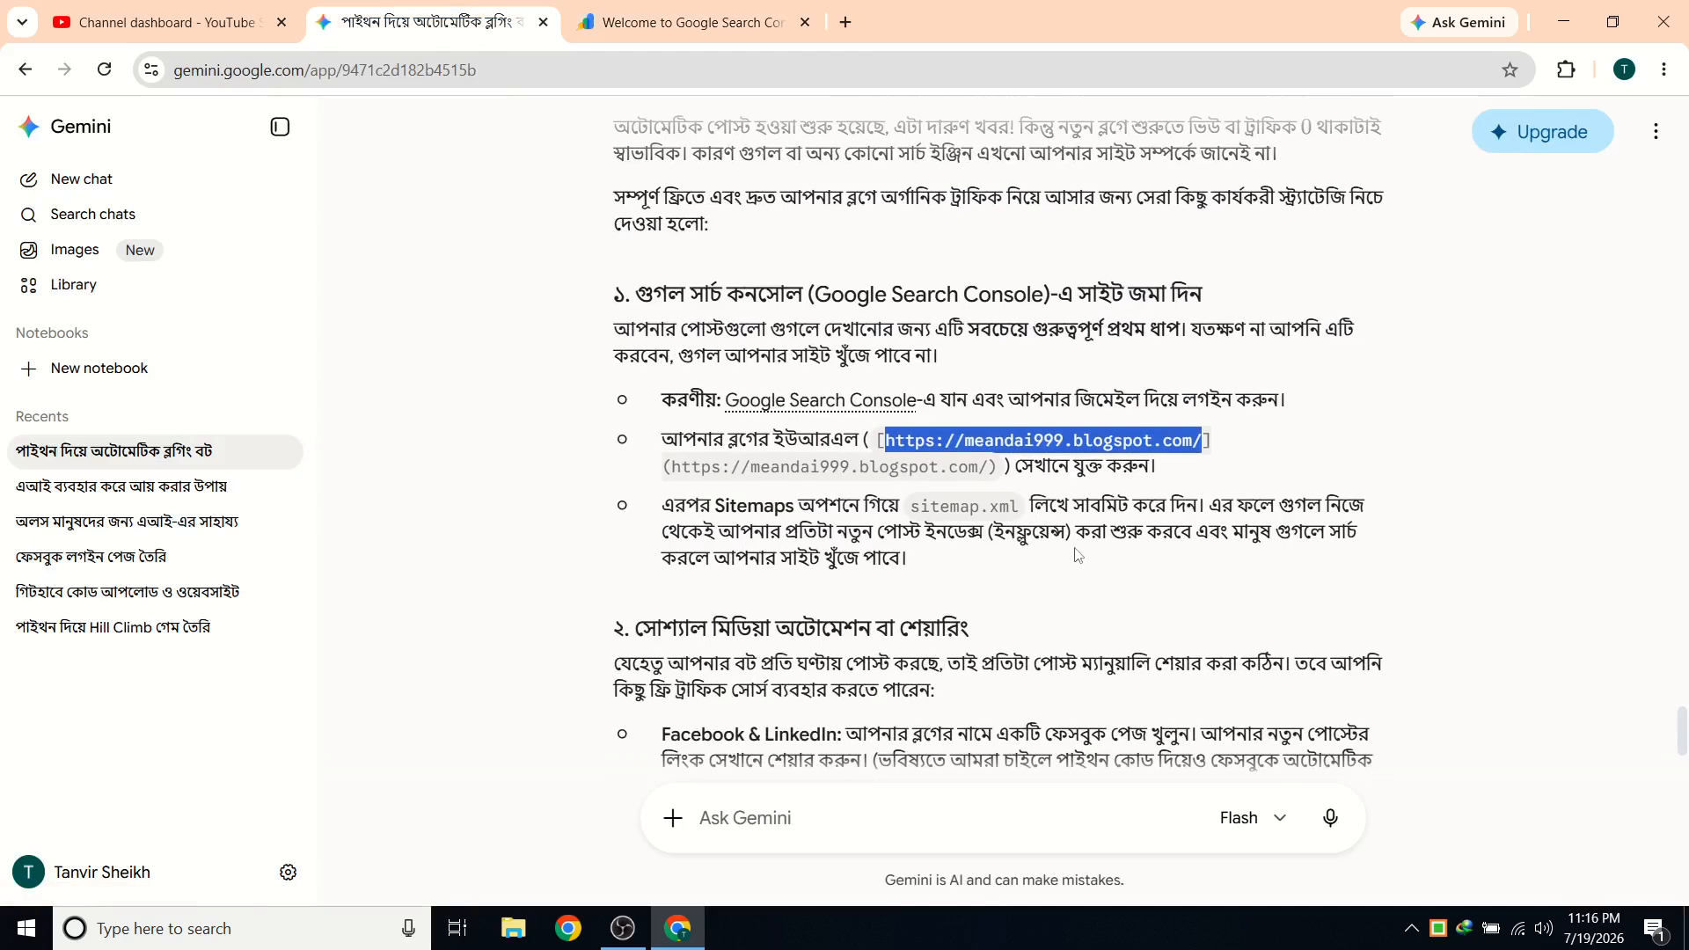
click(748, 29)
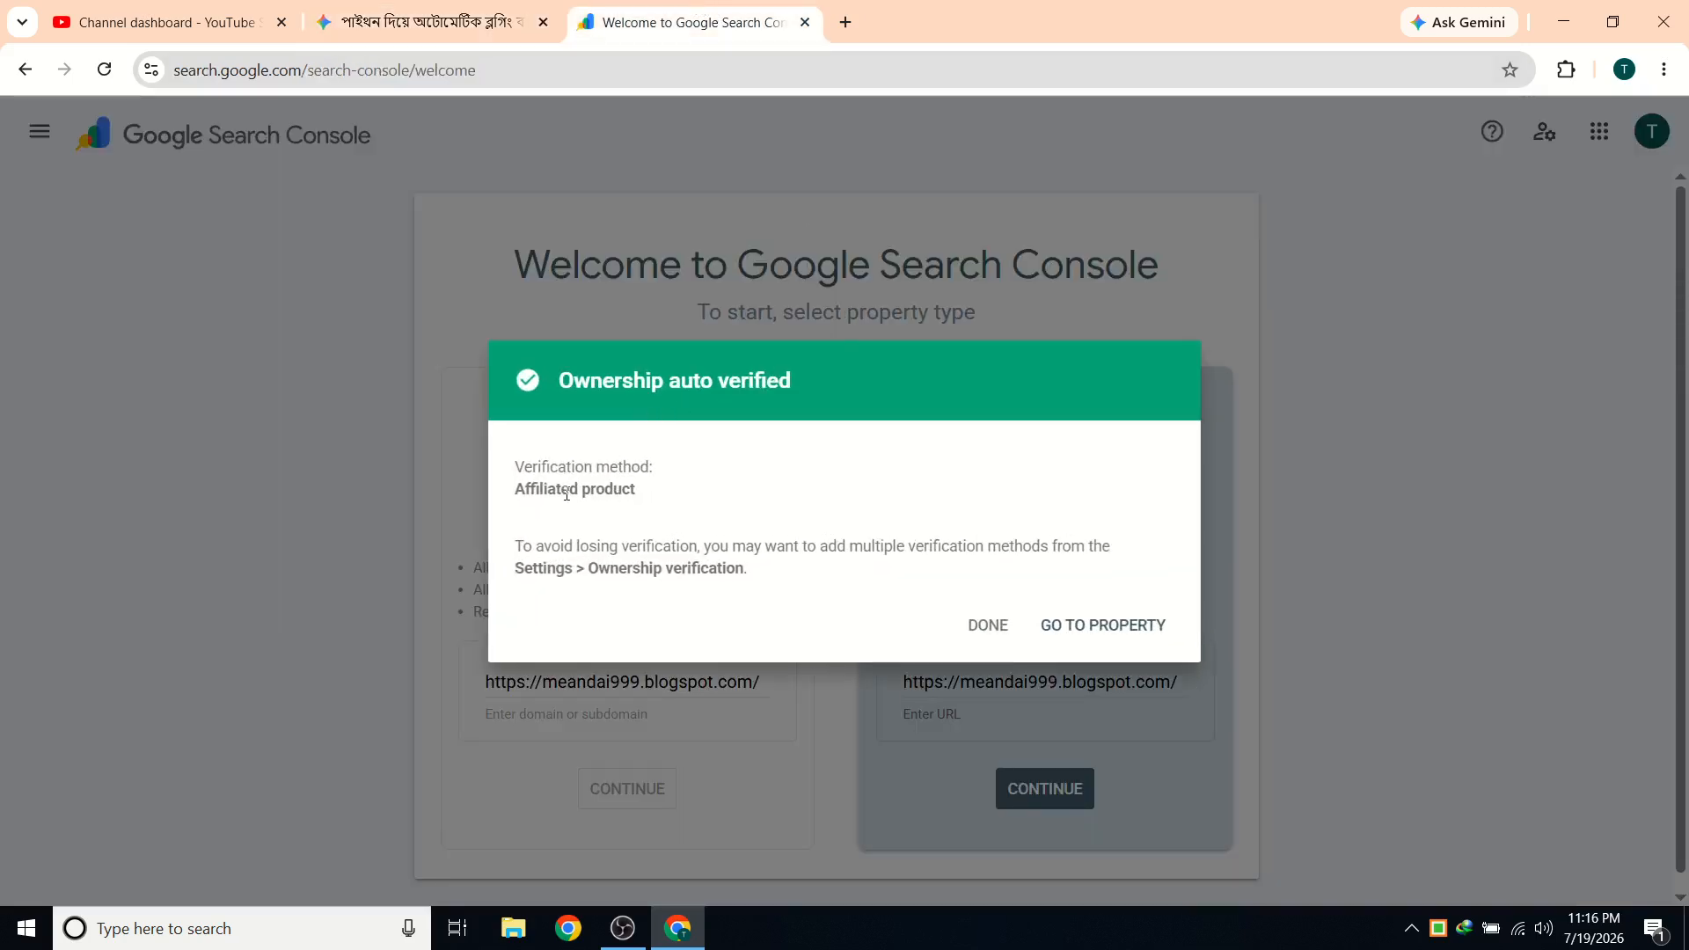
click(1080, 628)
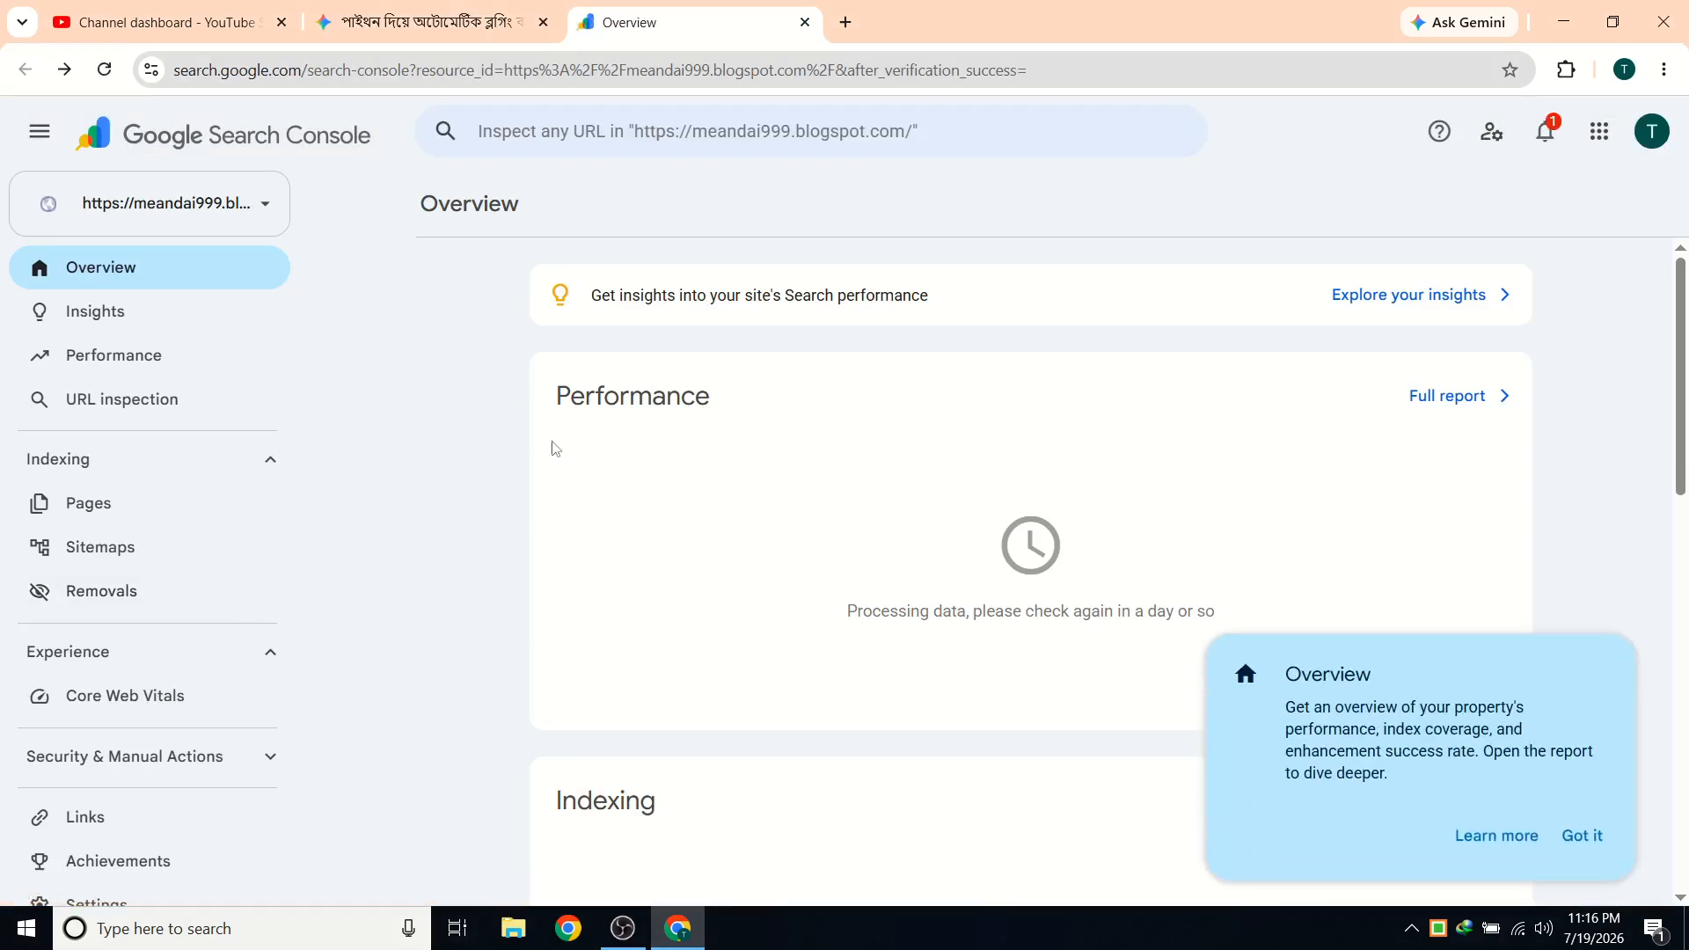
Recheck Gemini's sitemap instruction and open the Sitemaps page of the blog's Search Console property.
click(456, 12)
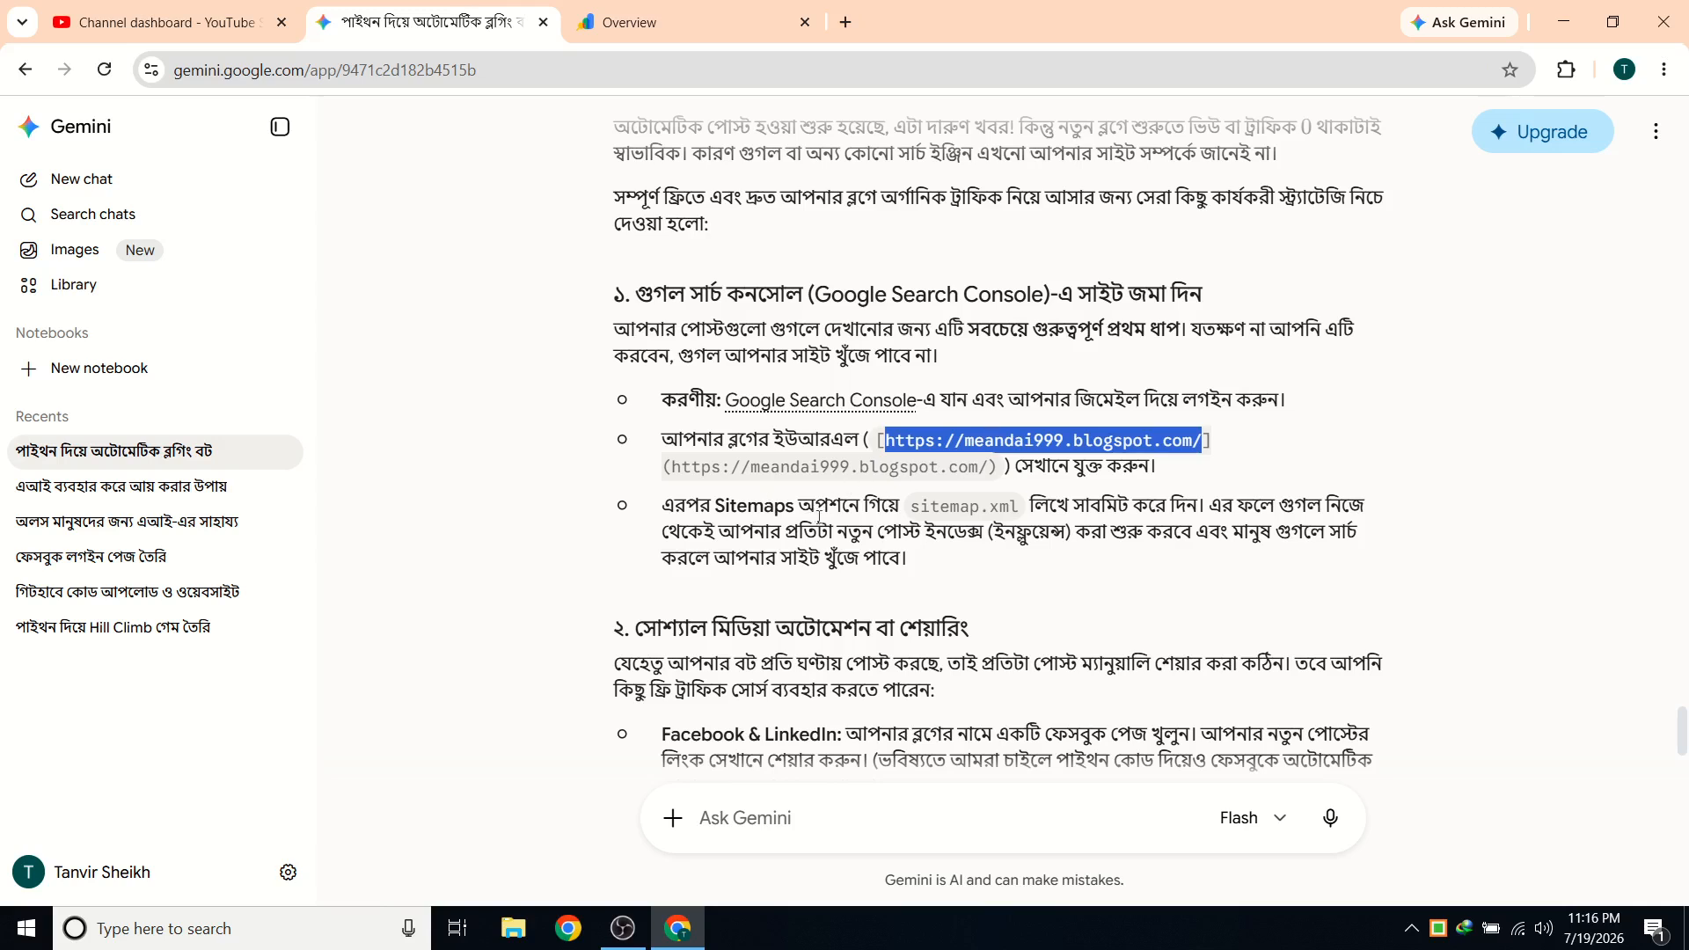
click(627, 21)
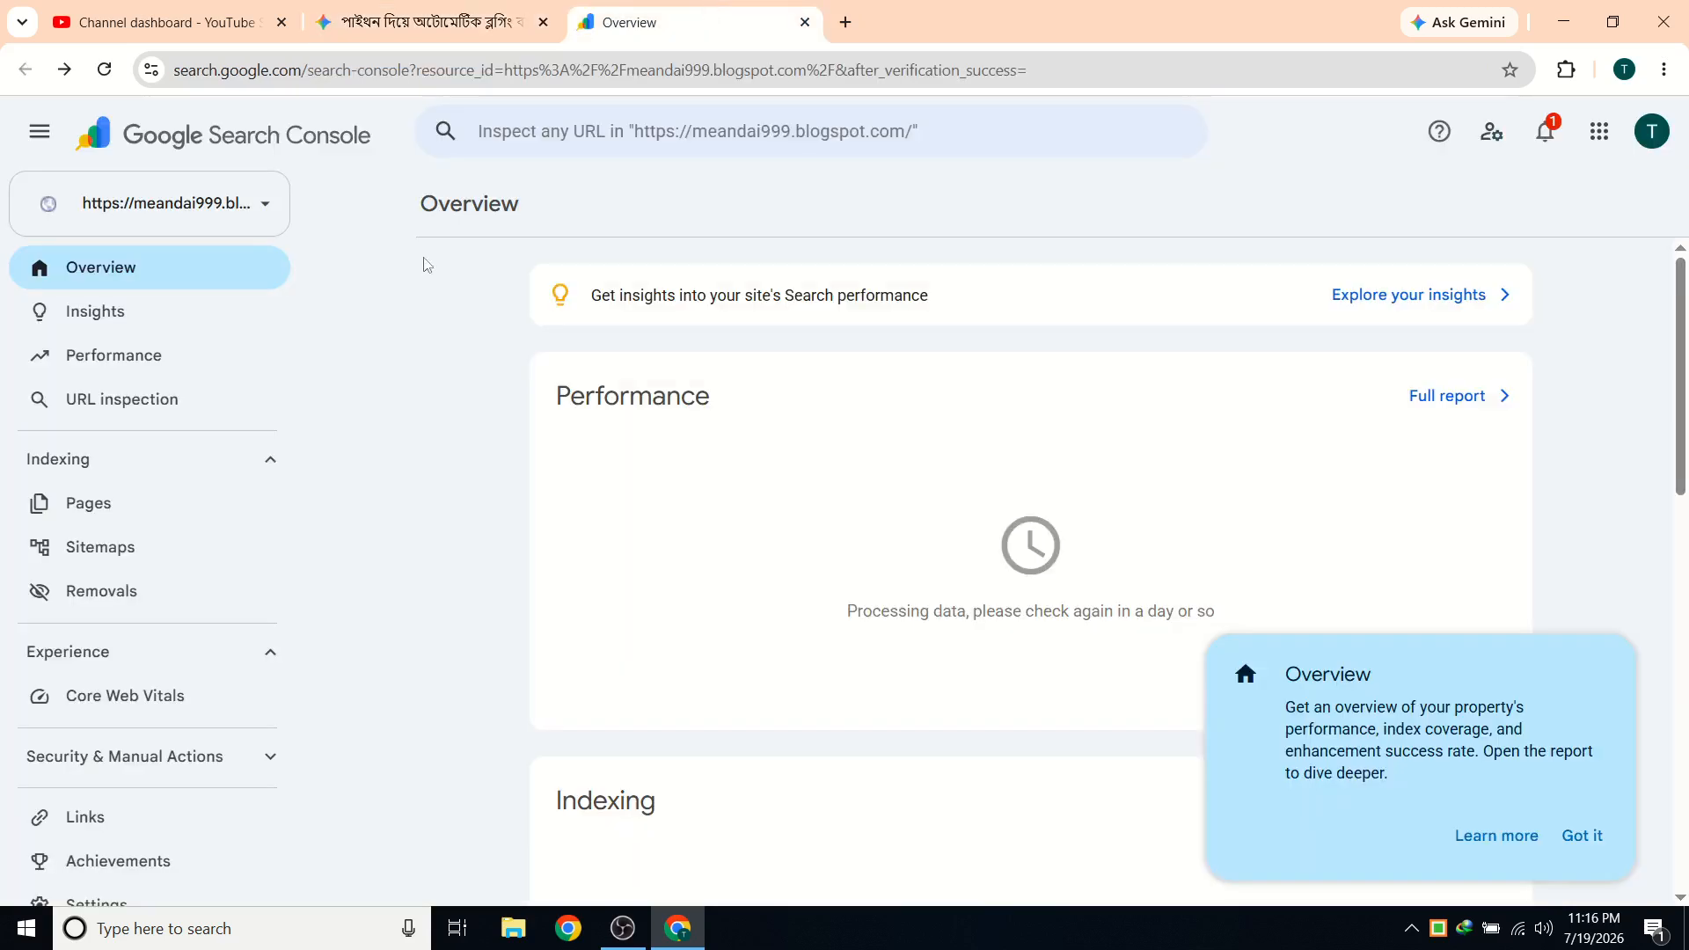
click(265, 206)
click(393, 297)
scroll(273, 662, down, 2)
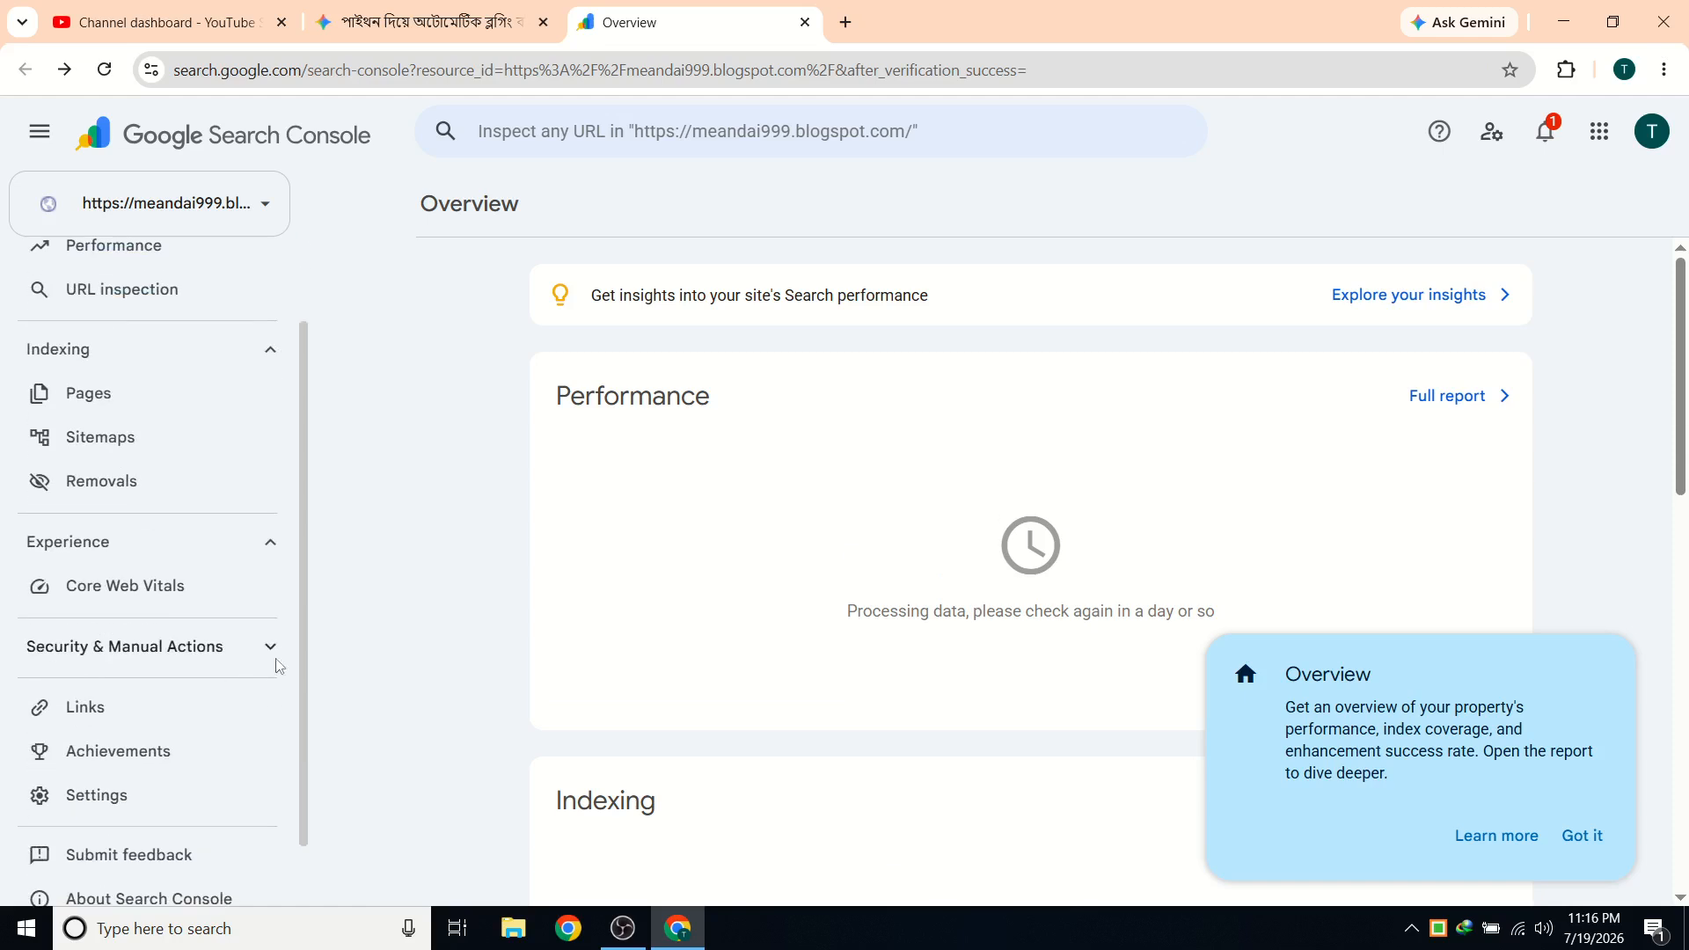
scroll(237, 669, up, 2)
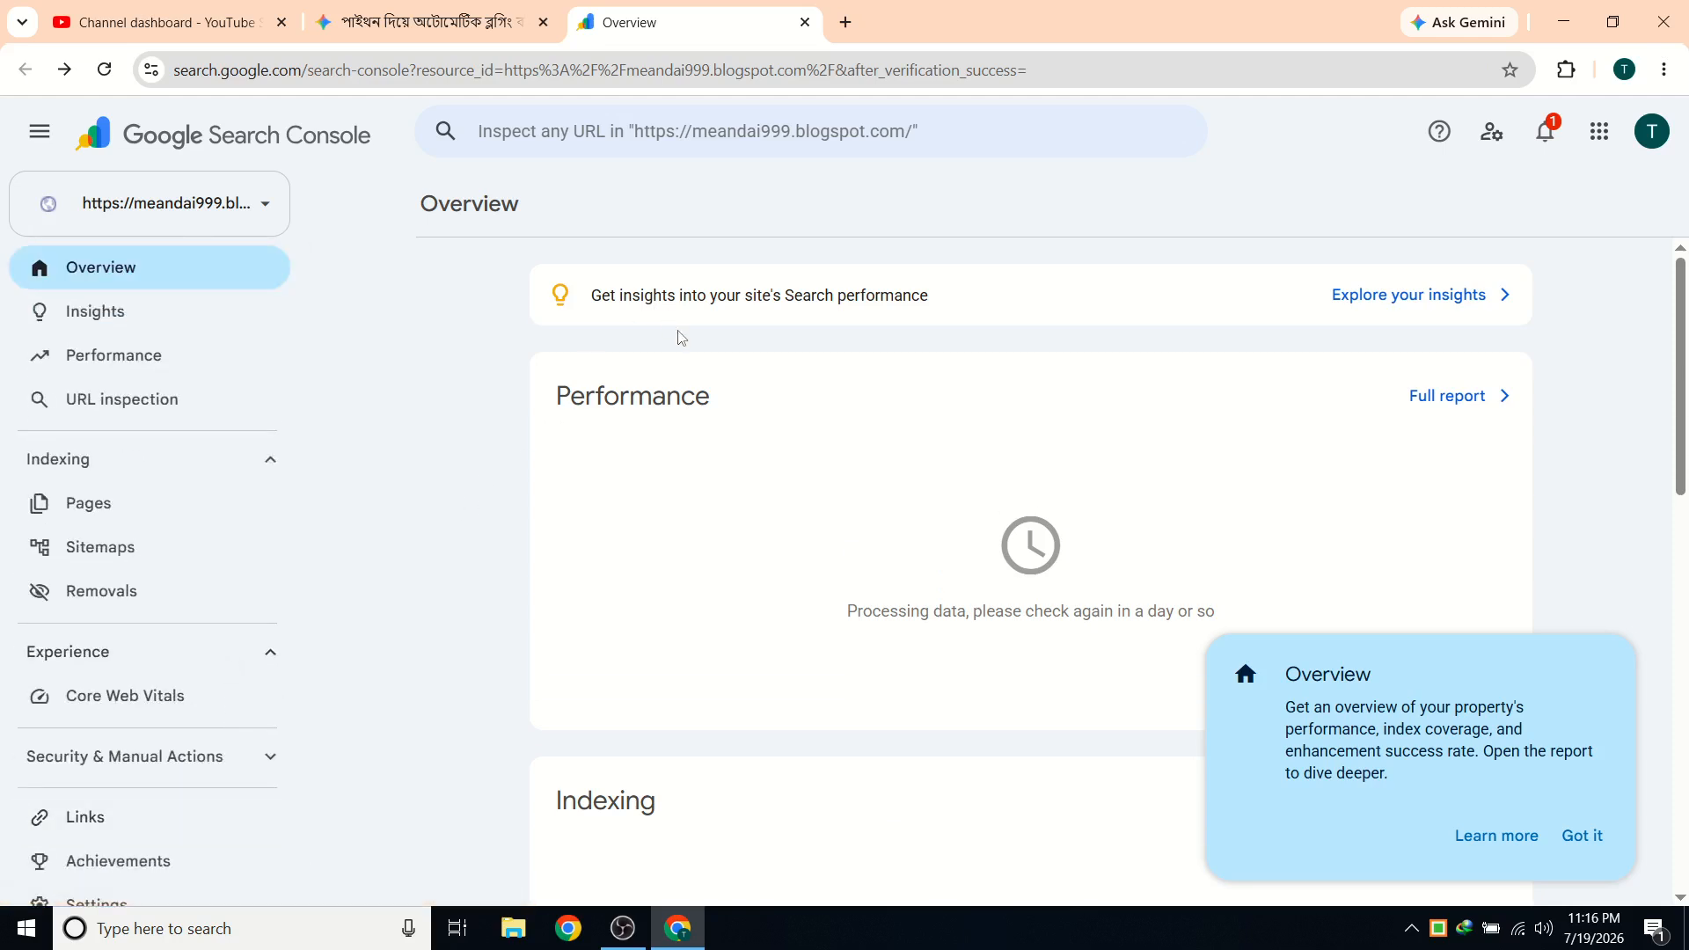
scroll(810, 399, down, 1)
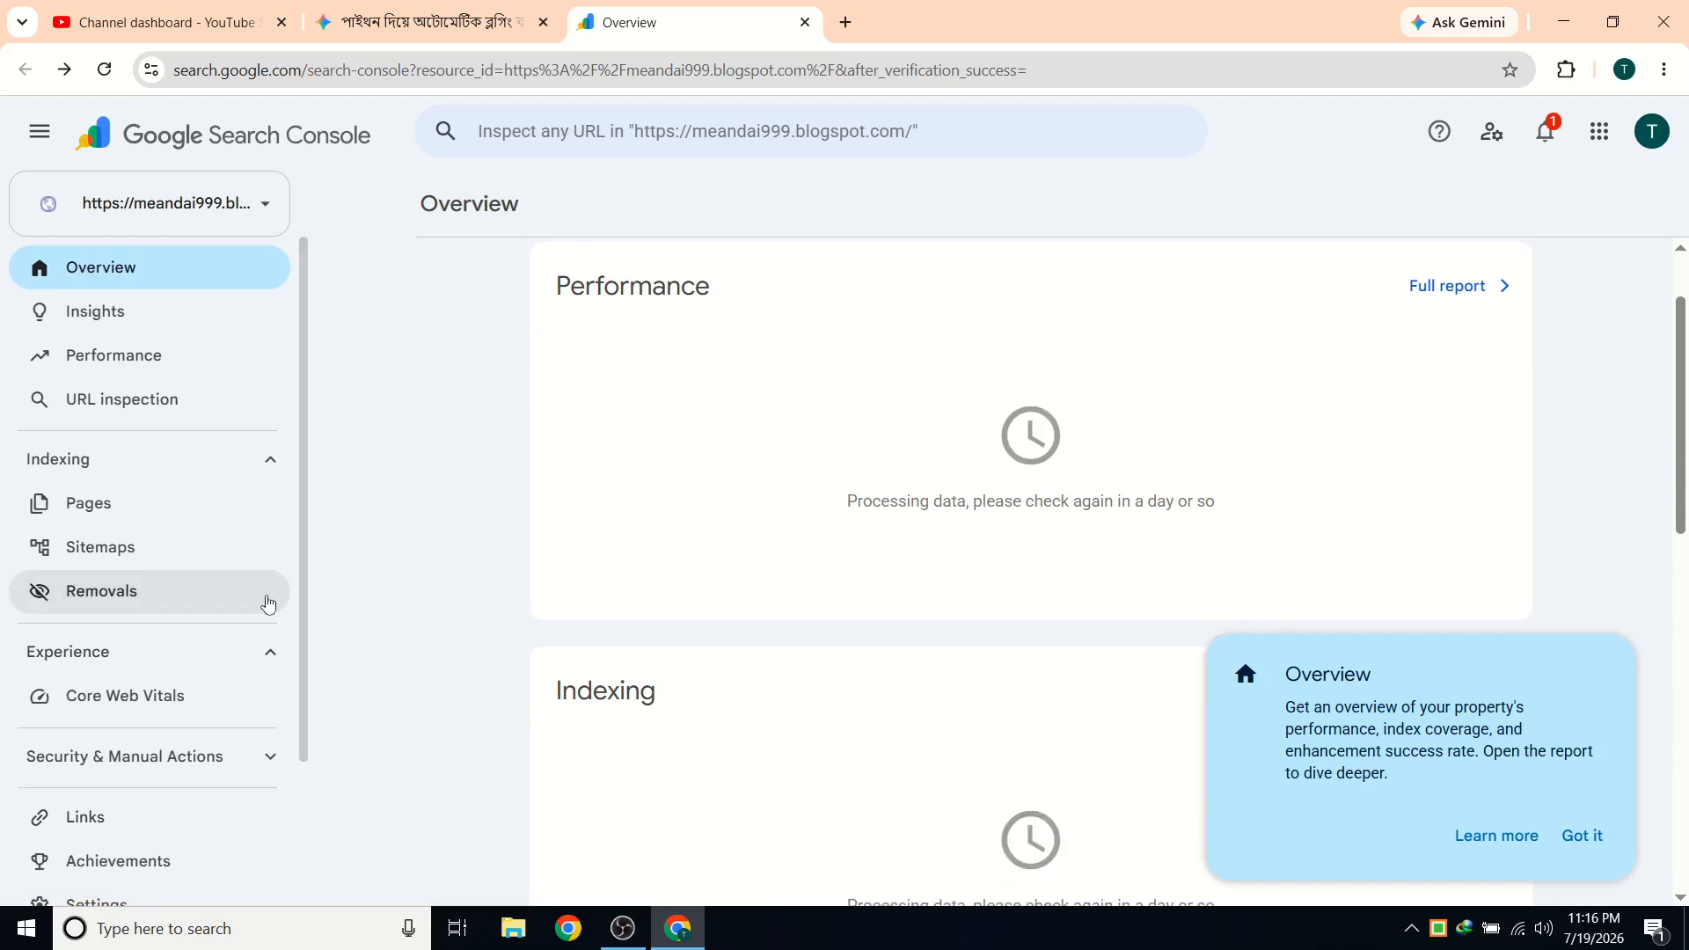
click(184, 563)
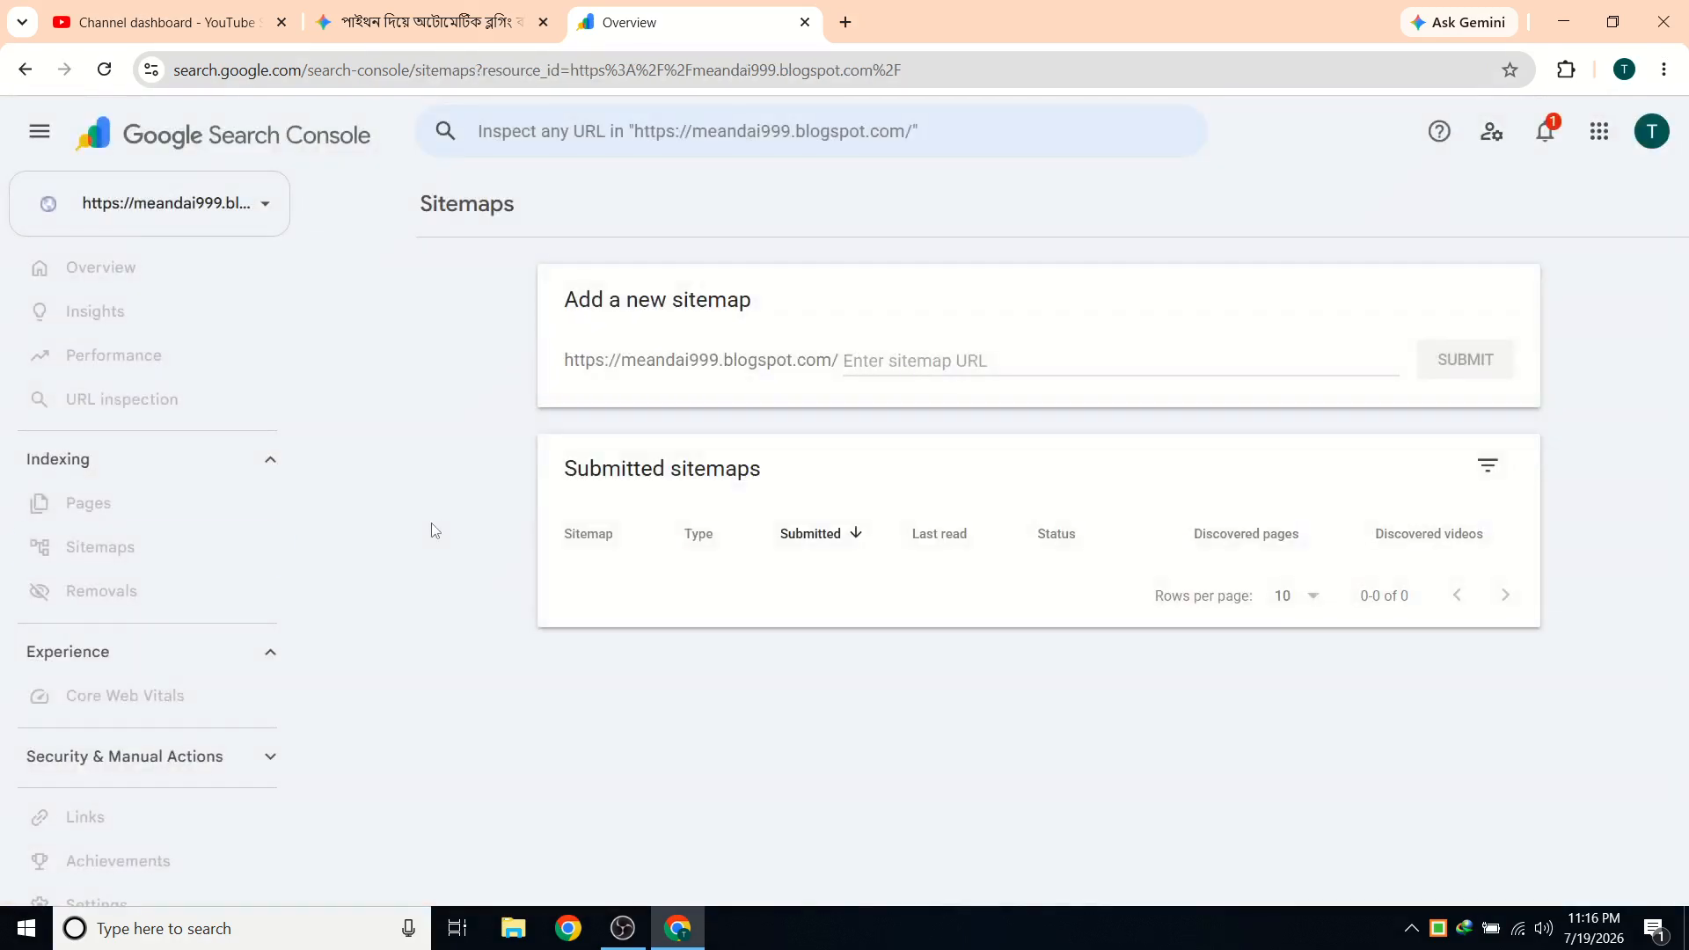
Copy sitemap.xml from Gemini's reply and submit it as a new sitemap for the blog's Search Console property.
click(404, 12)
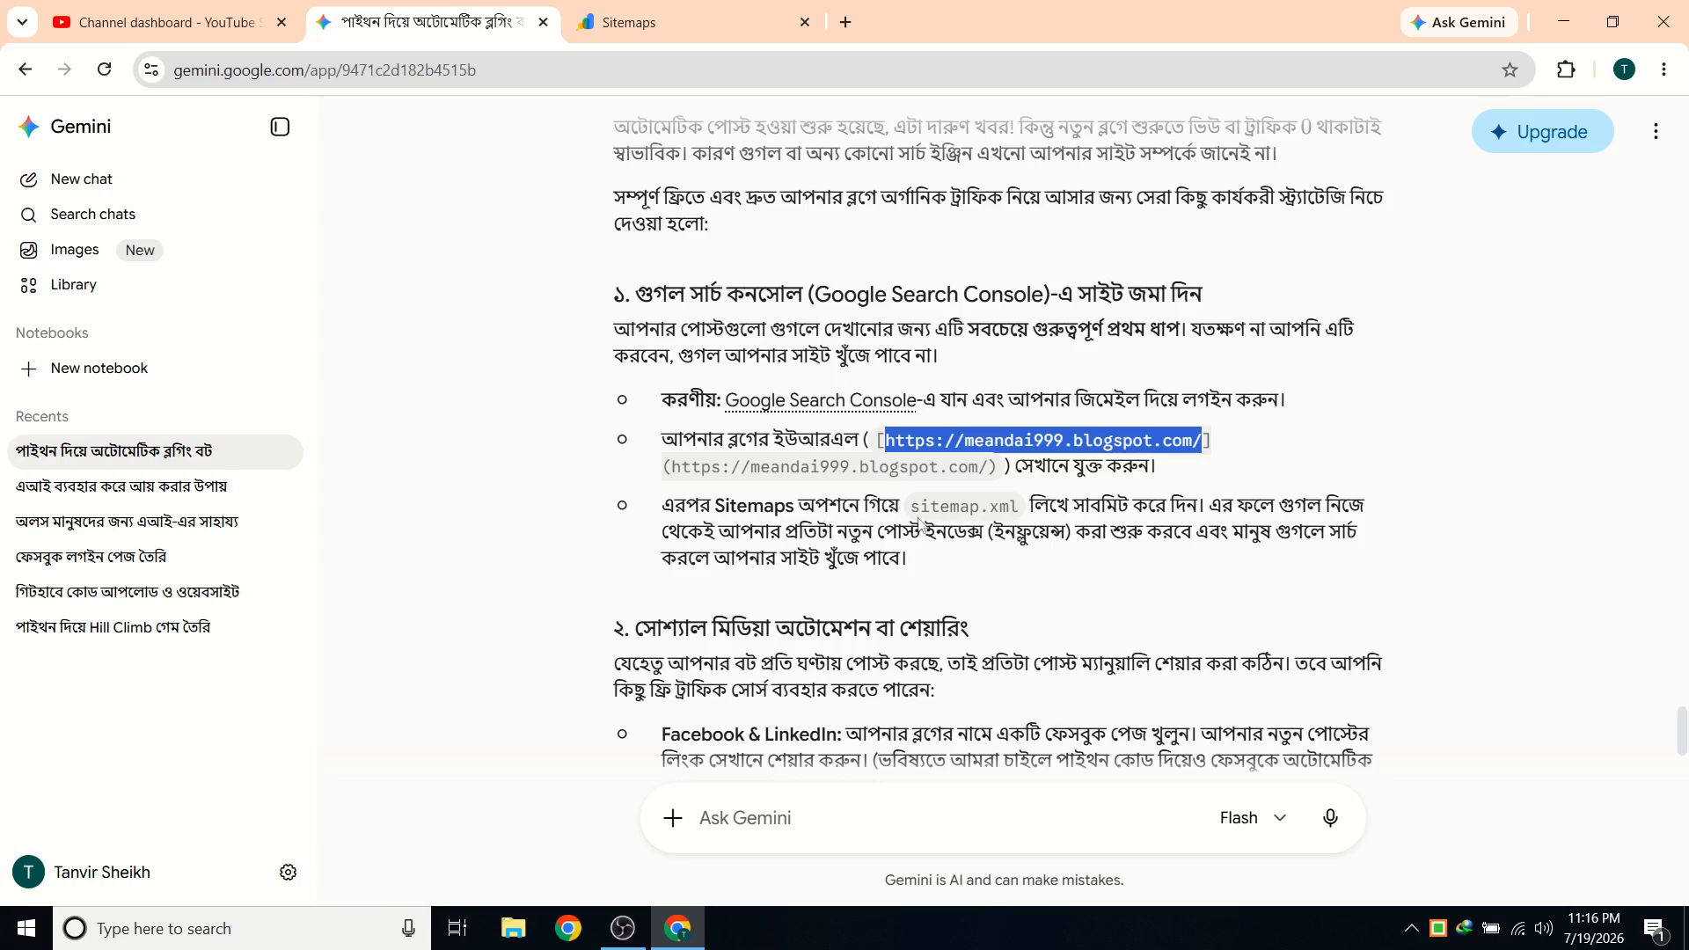
drag(911, 508, 1019, 509)
right_click(970, 508)
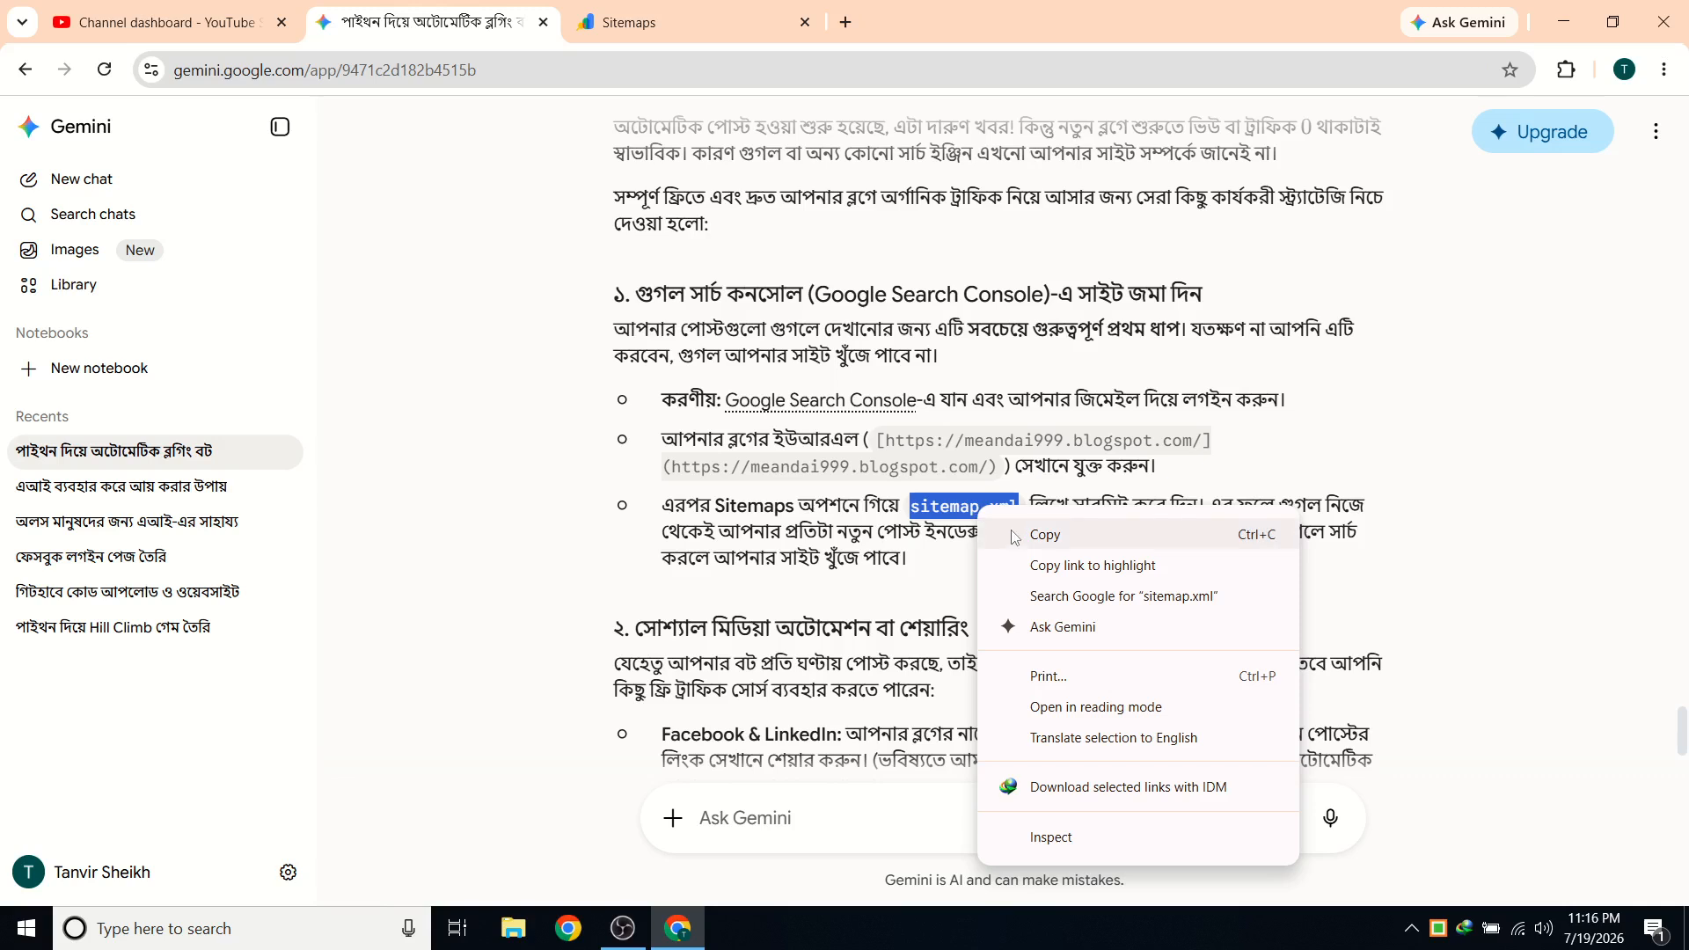
click(1009, 538)
click(629, 22)
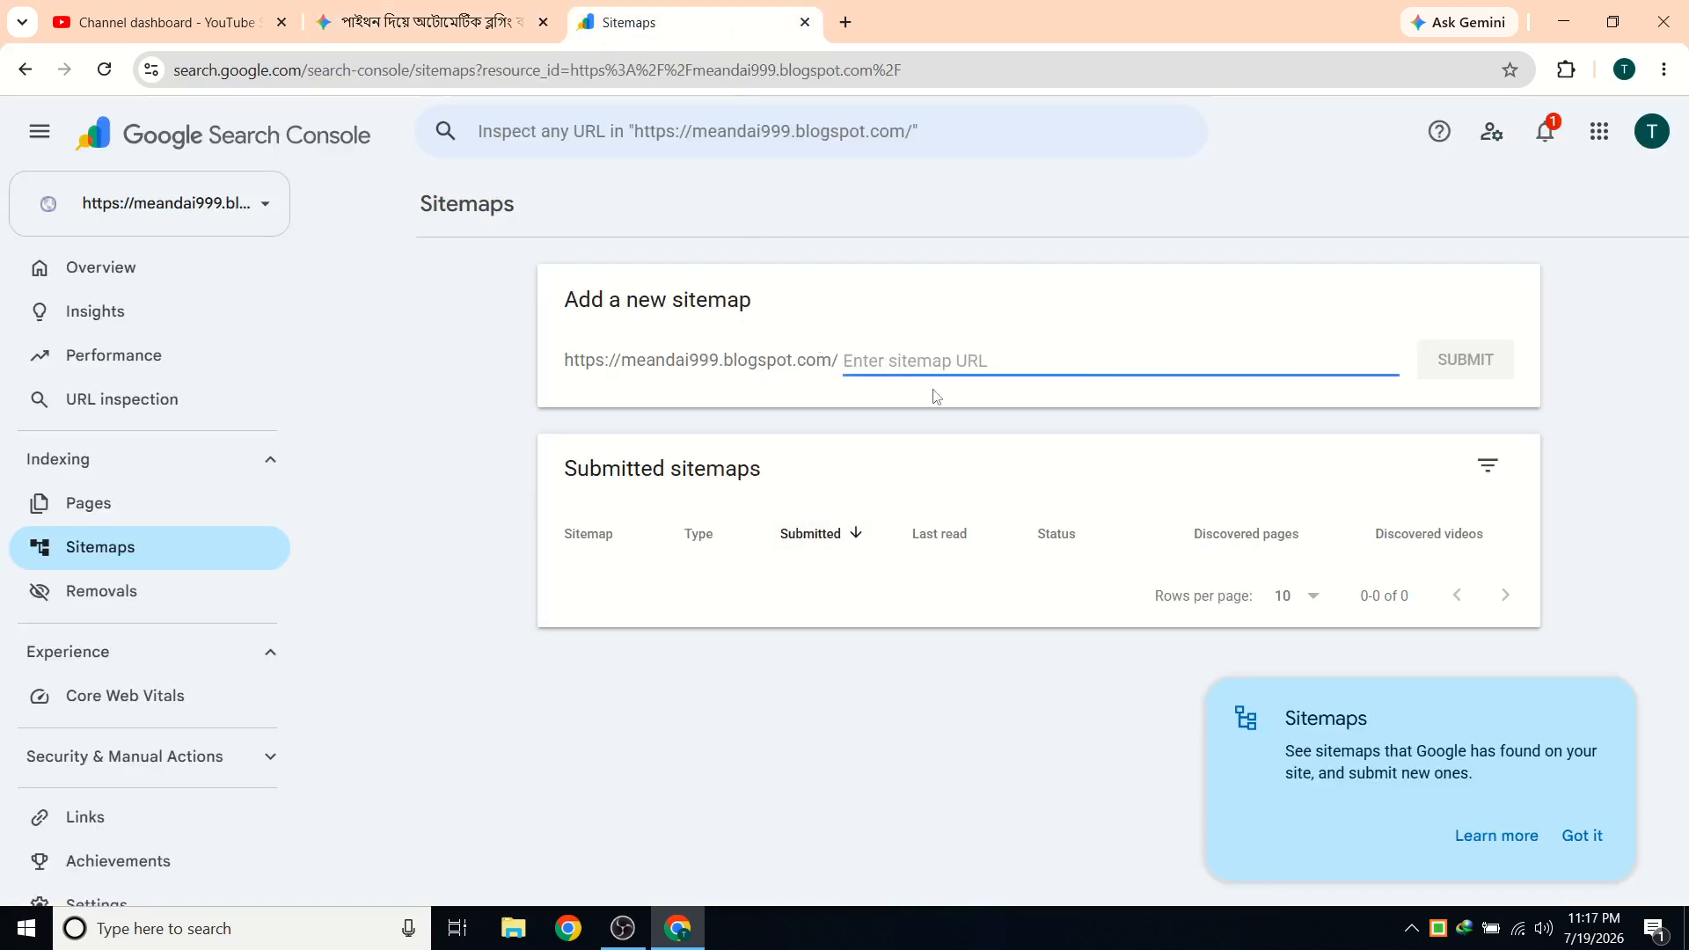
right_click(909, 356)
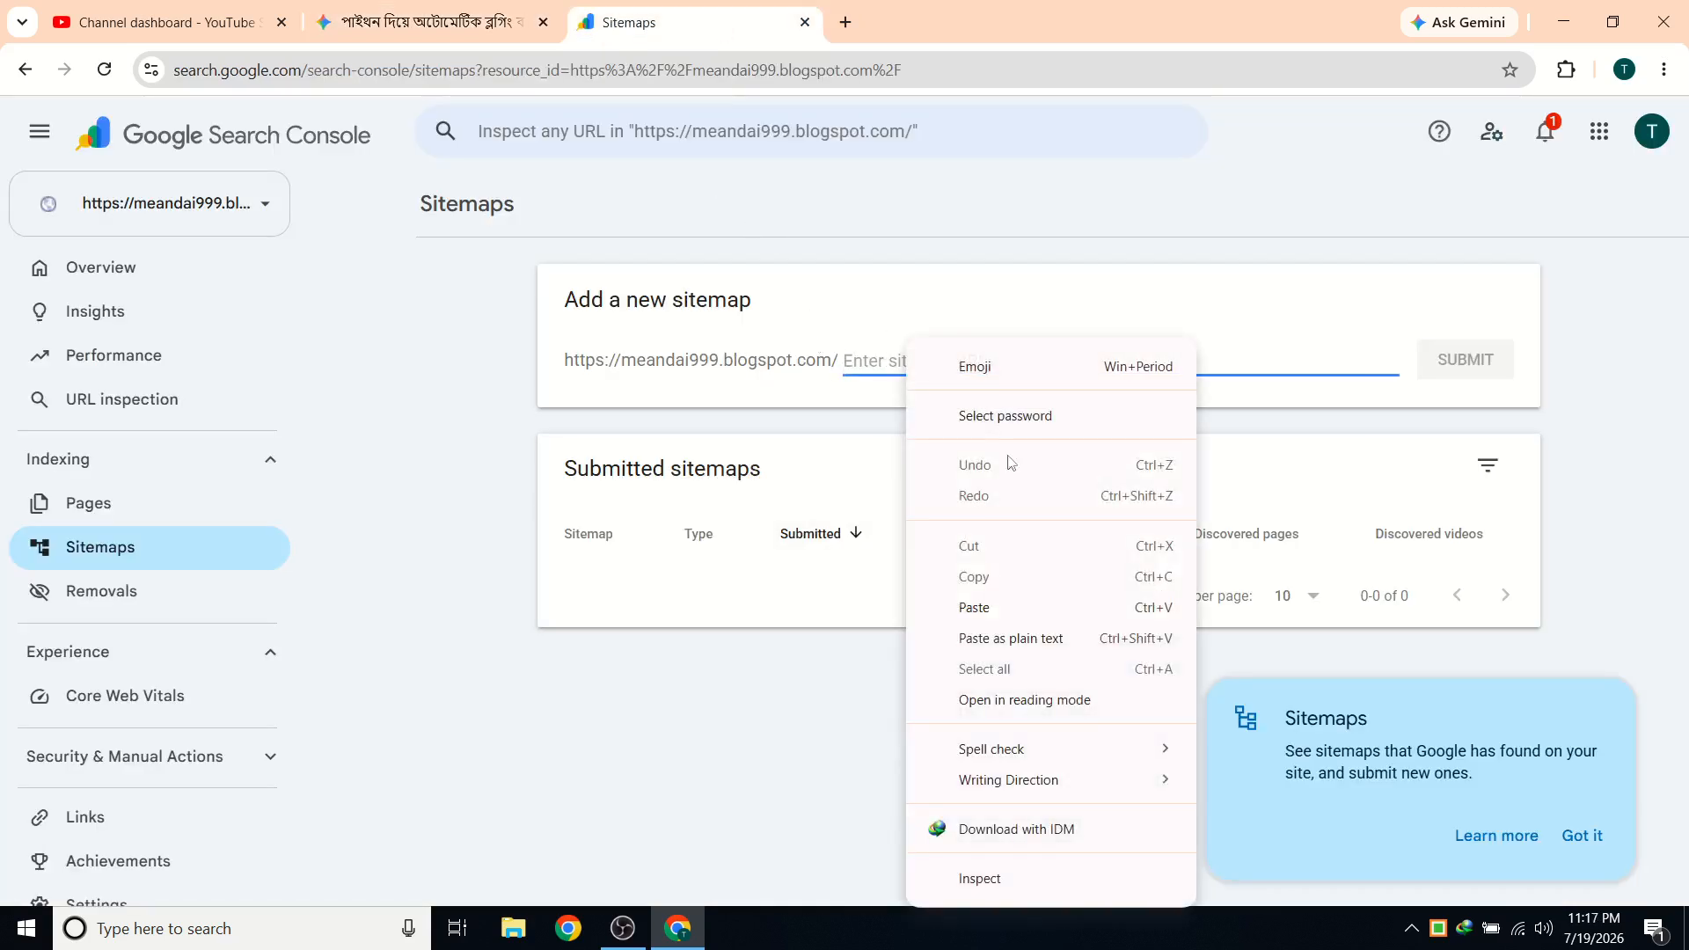
click(997, 606)
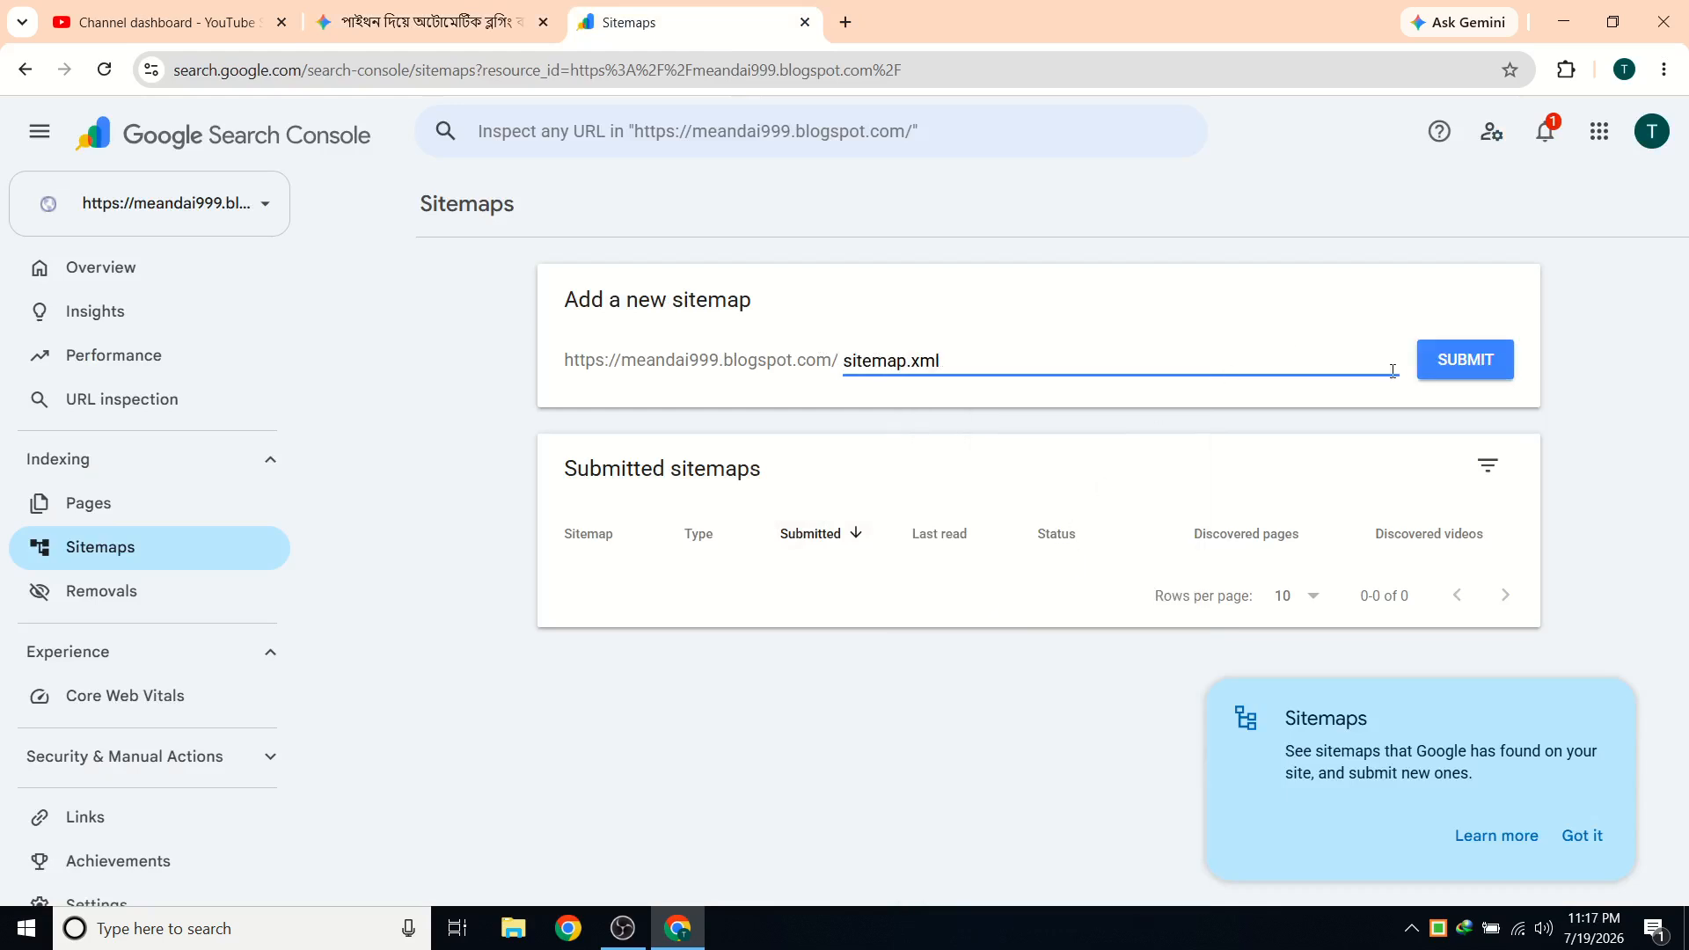
click(1478, 360)
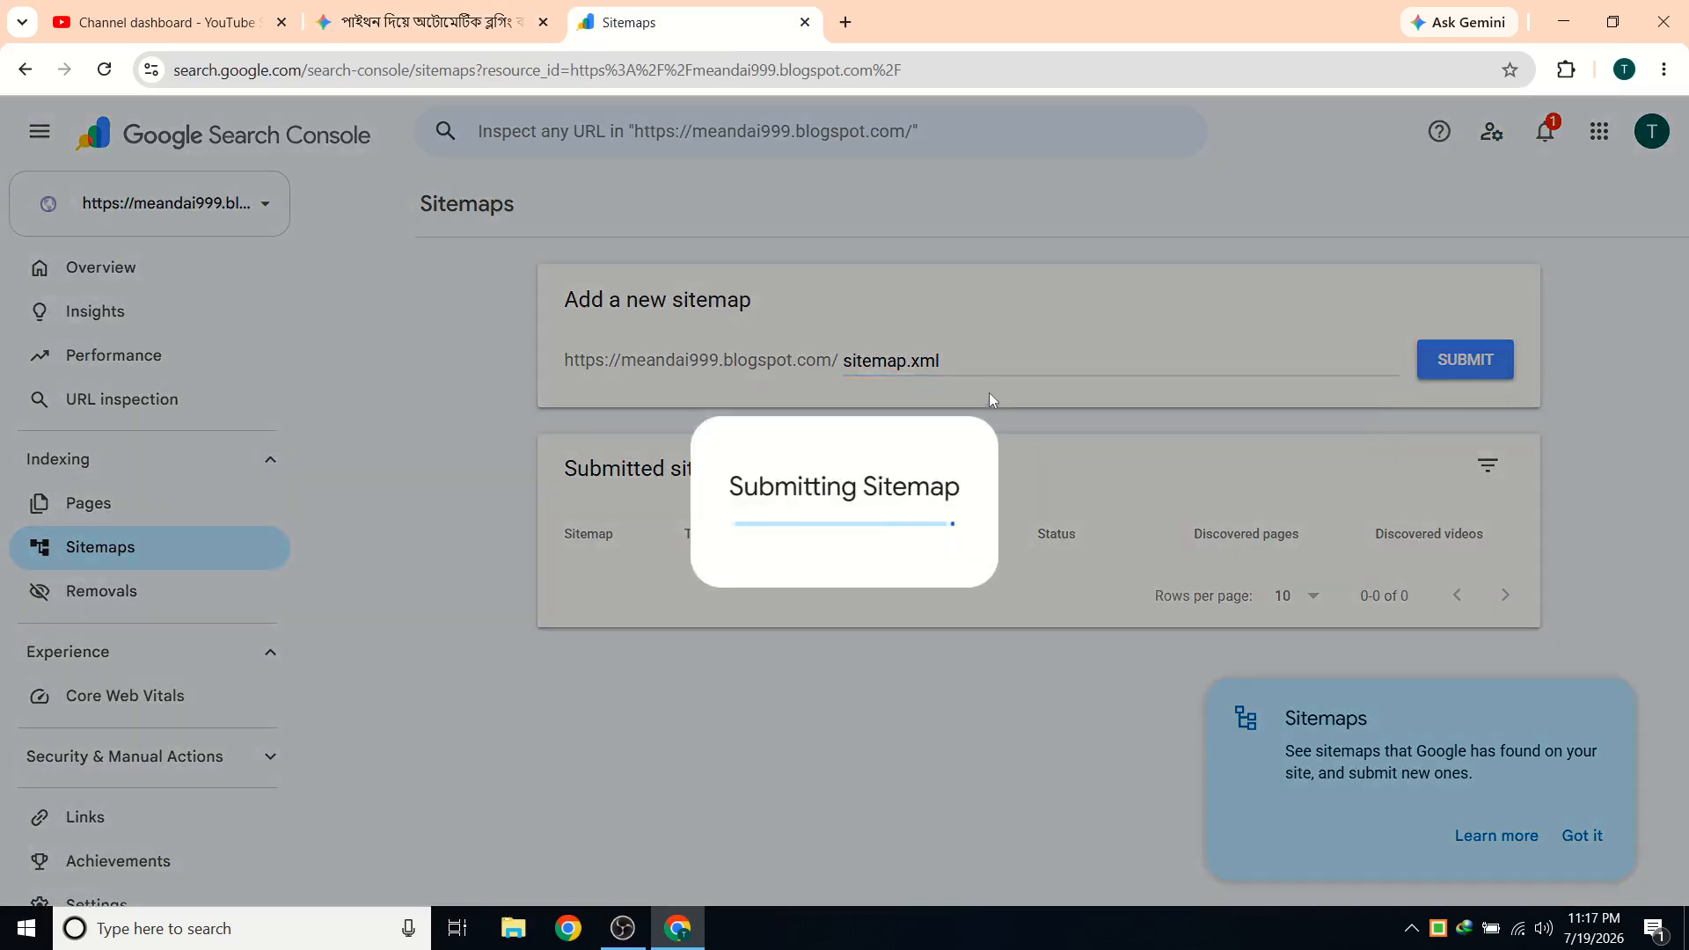
Read Gemini's remaining traffic advice on social media sharing, Quora and Reddit, long-tail keywords and internal linking.
click(422, 22)
scroll(1126, 658, up, 3)
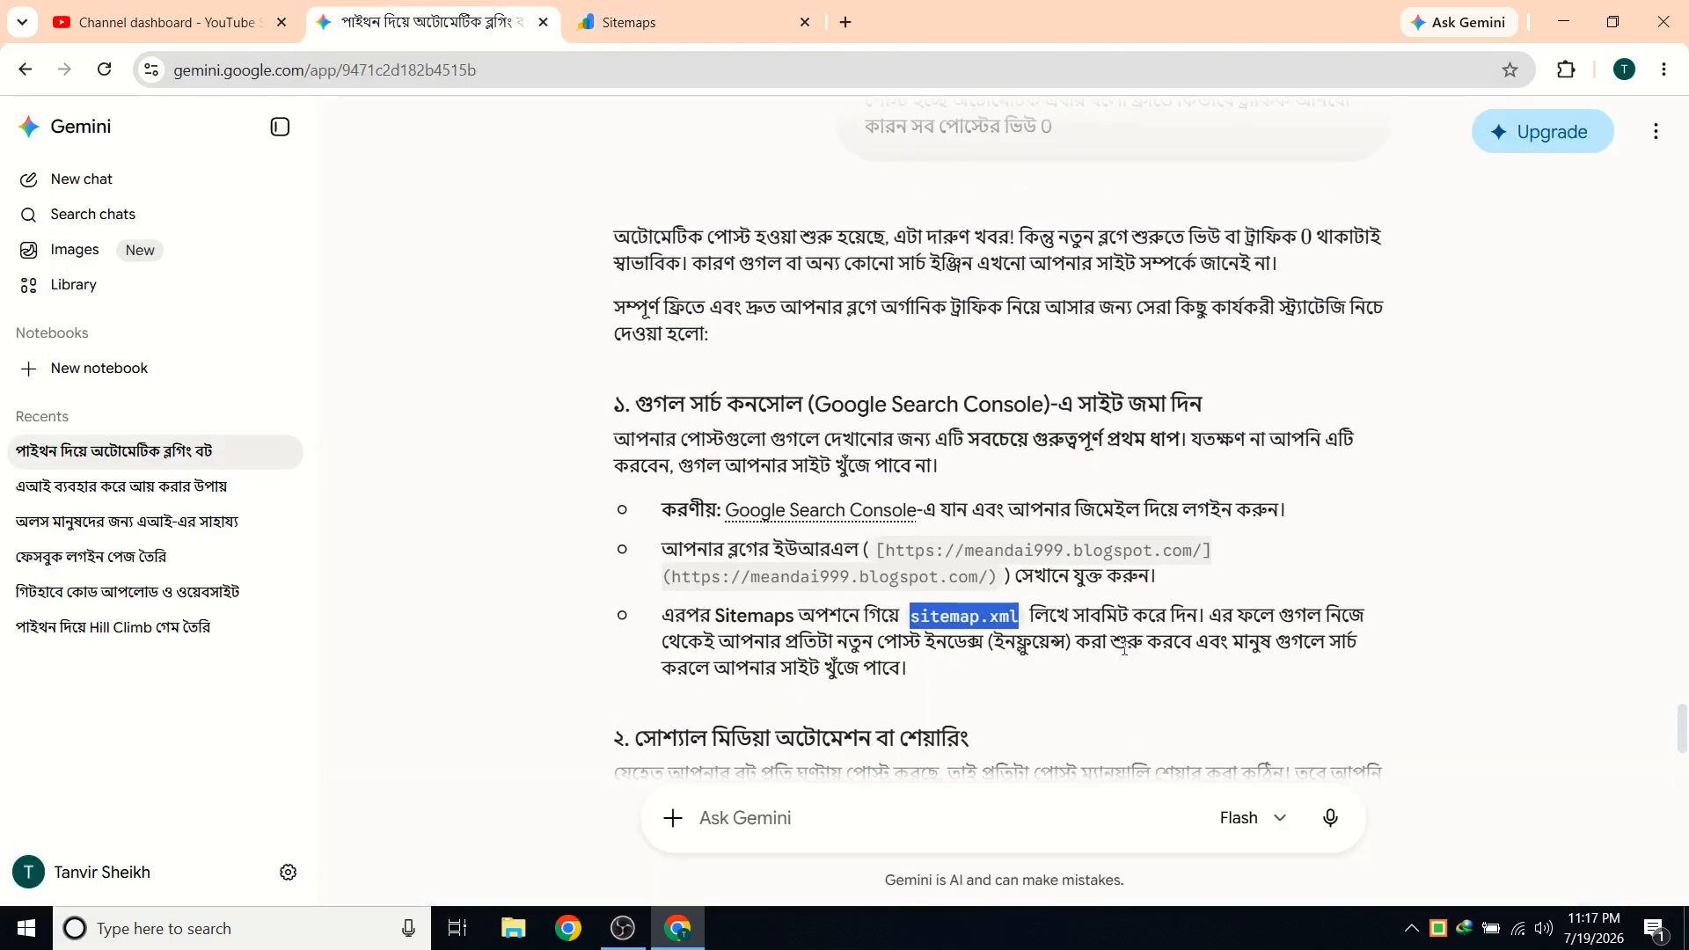
scroll(1131, 566, down, 5)
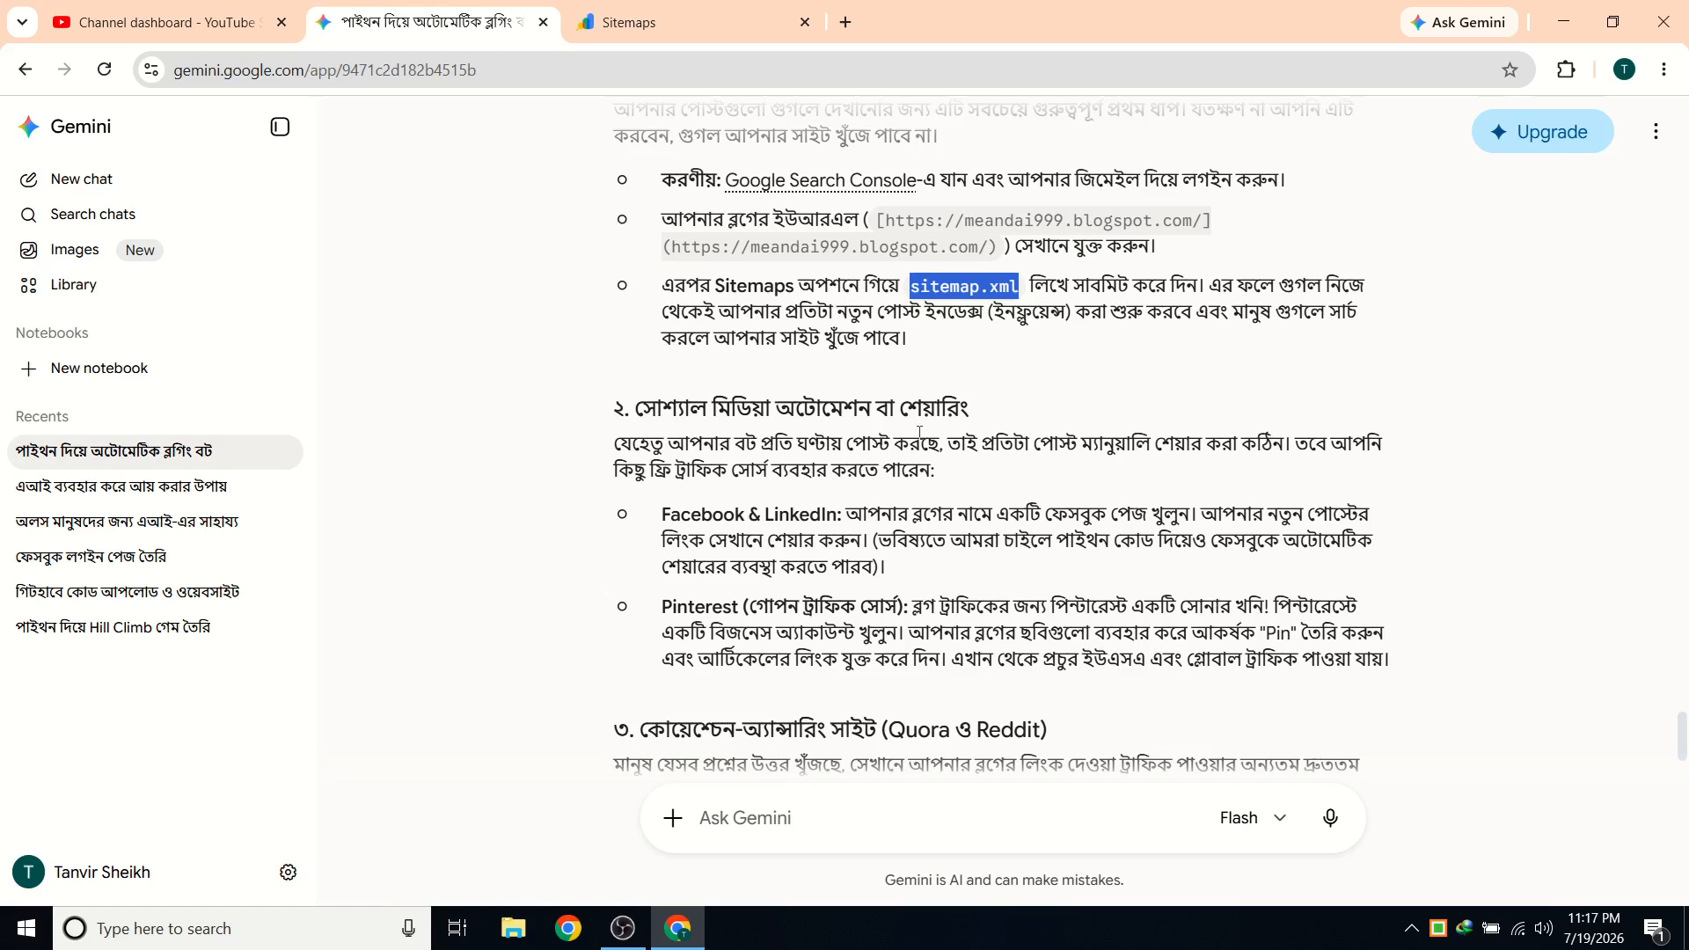
scroll(919, 431, down, 1)
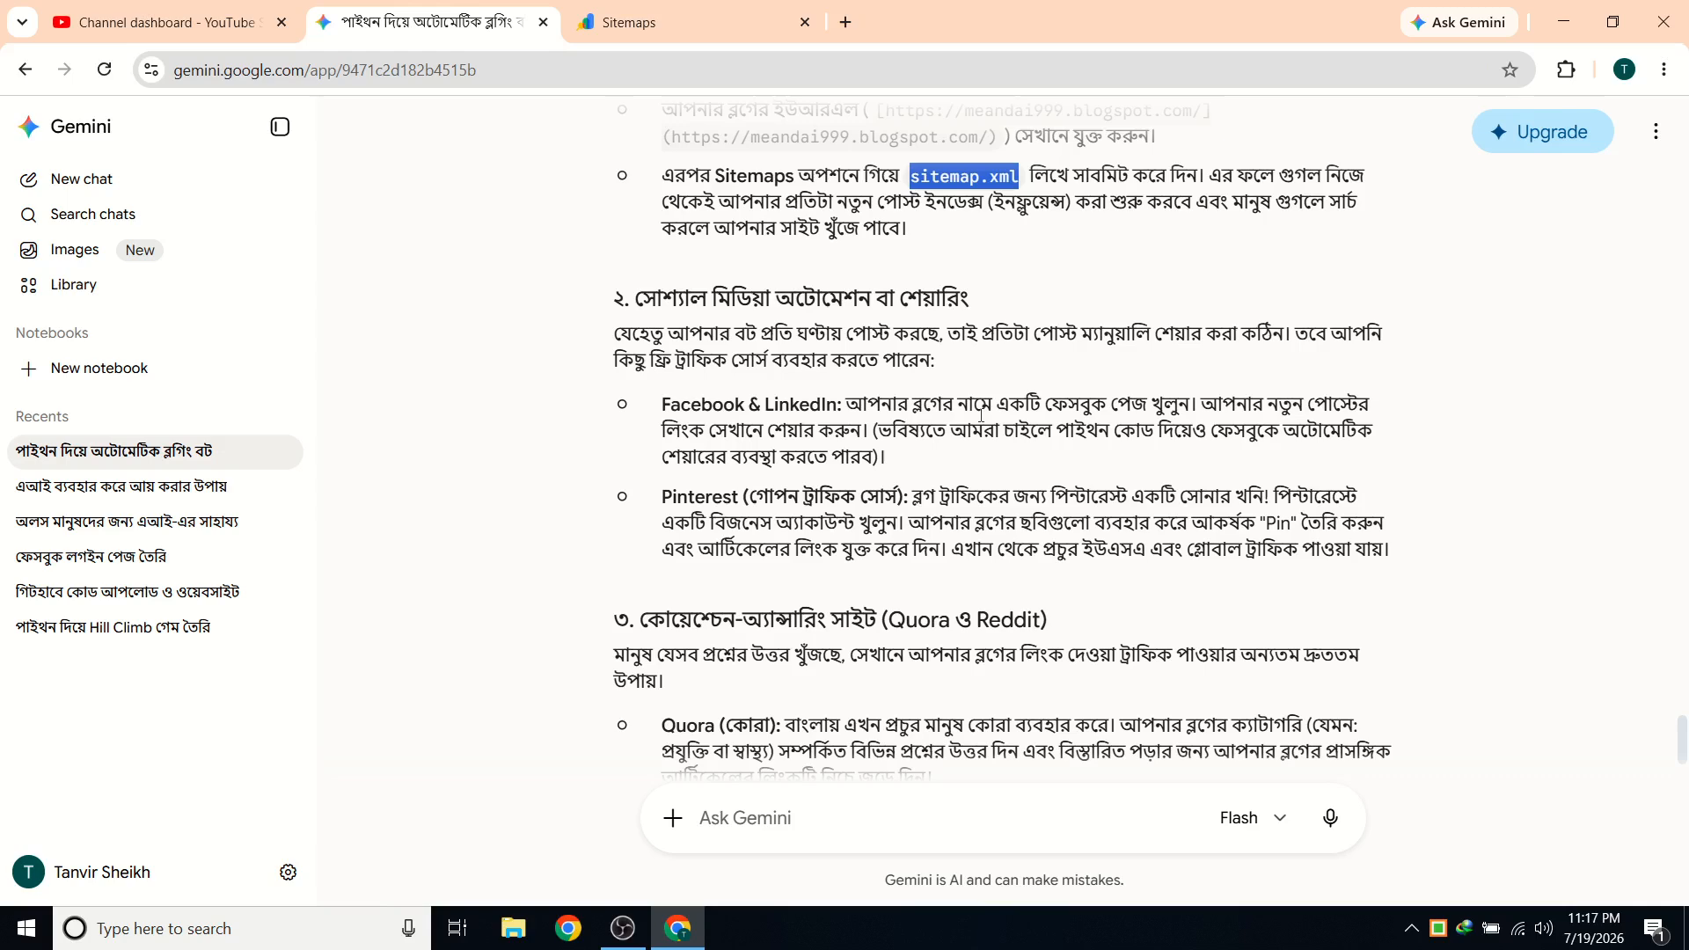
scroll(1086, 619, down, 4)
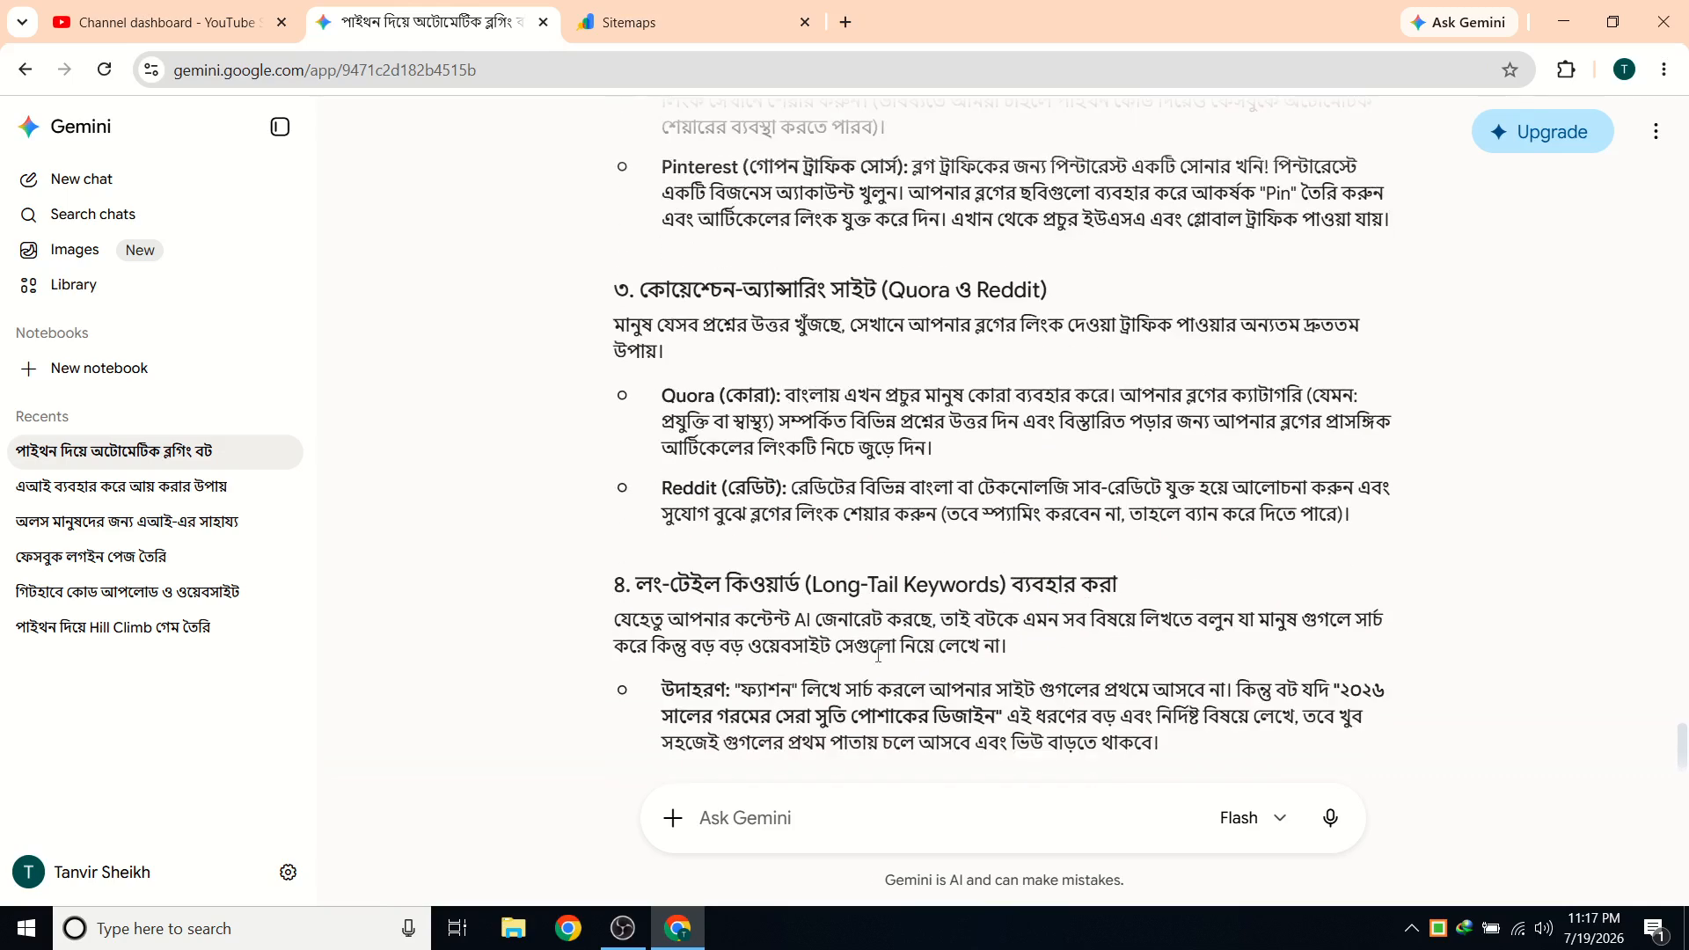
scroll(878, 656, down, 3)
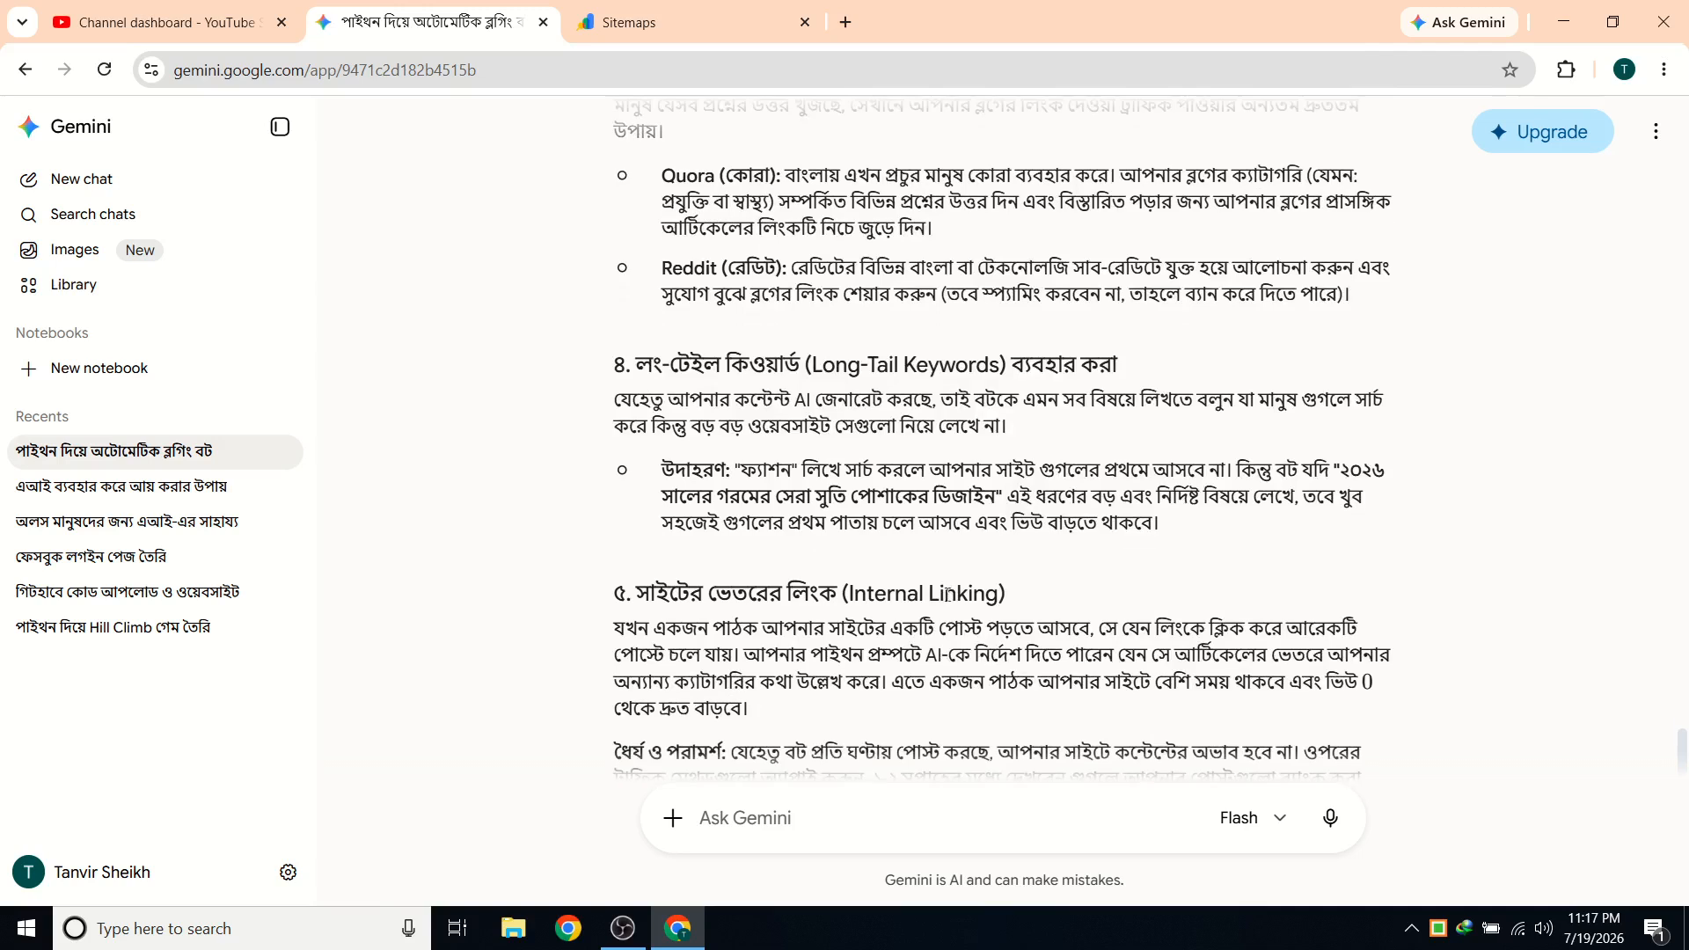
scroll(948, 593, down, 1)
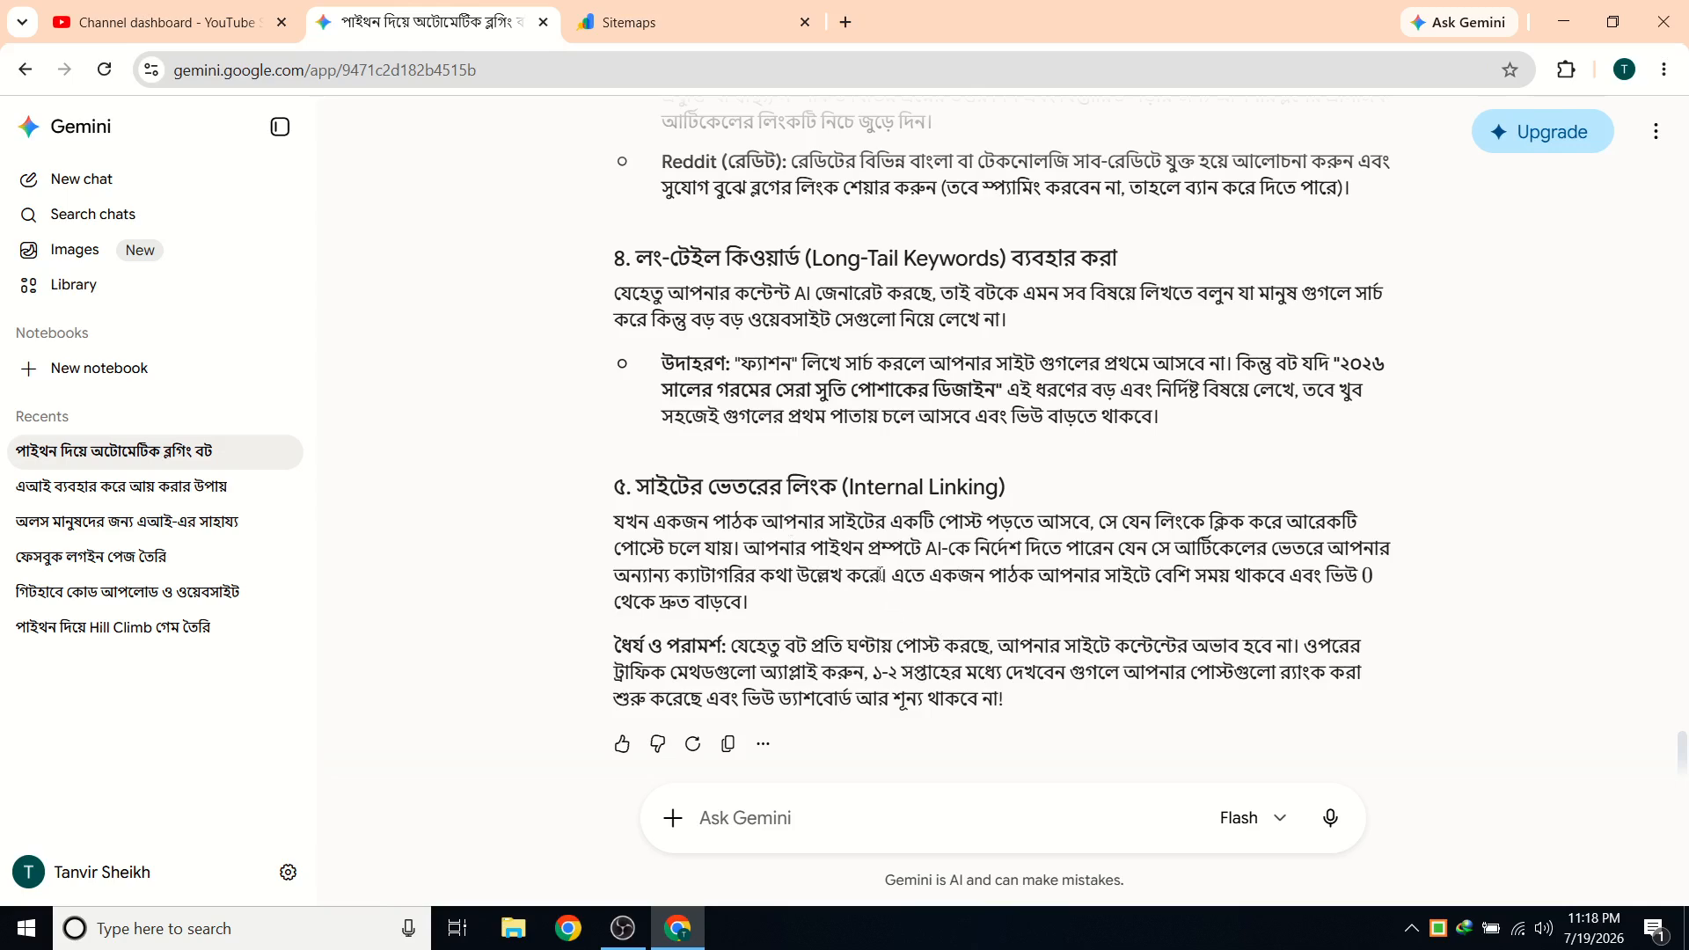
Dismiss the sitemap submission notice and bookmark the Search Console property's Overview page in the Bookmarks bar.
click(661, 16)
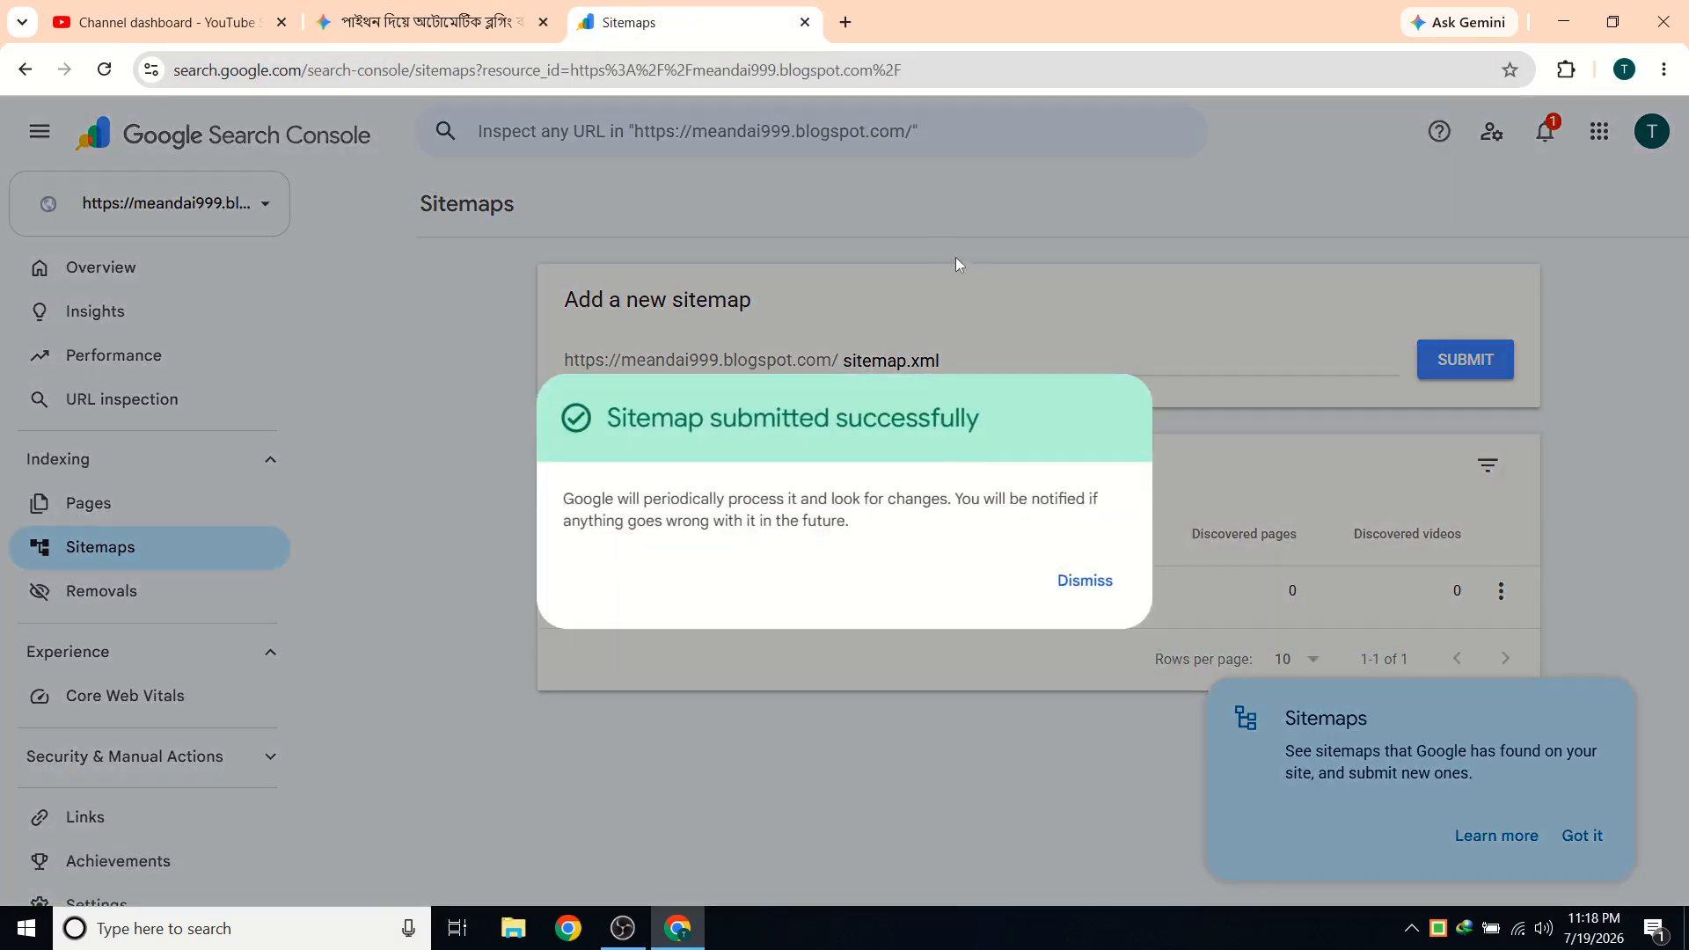
click(1089, 585)
click(244, 134)
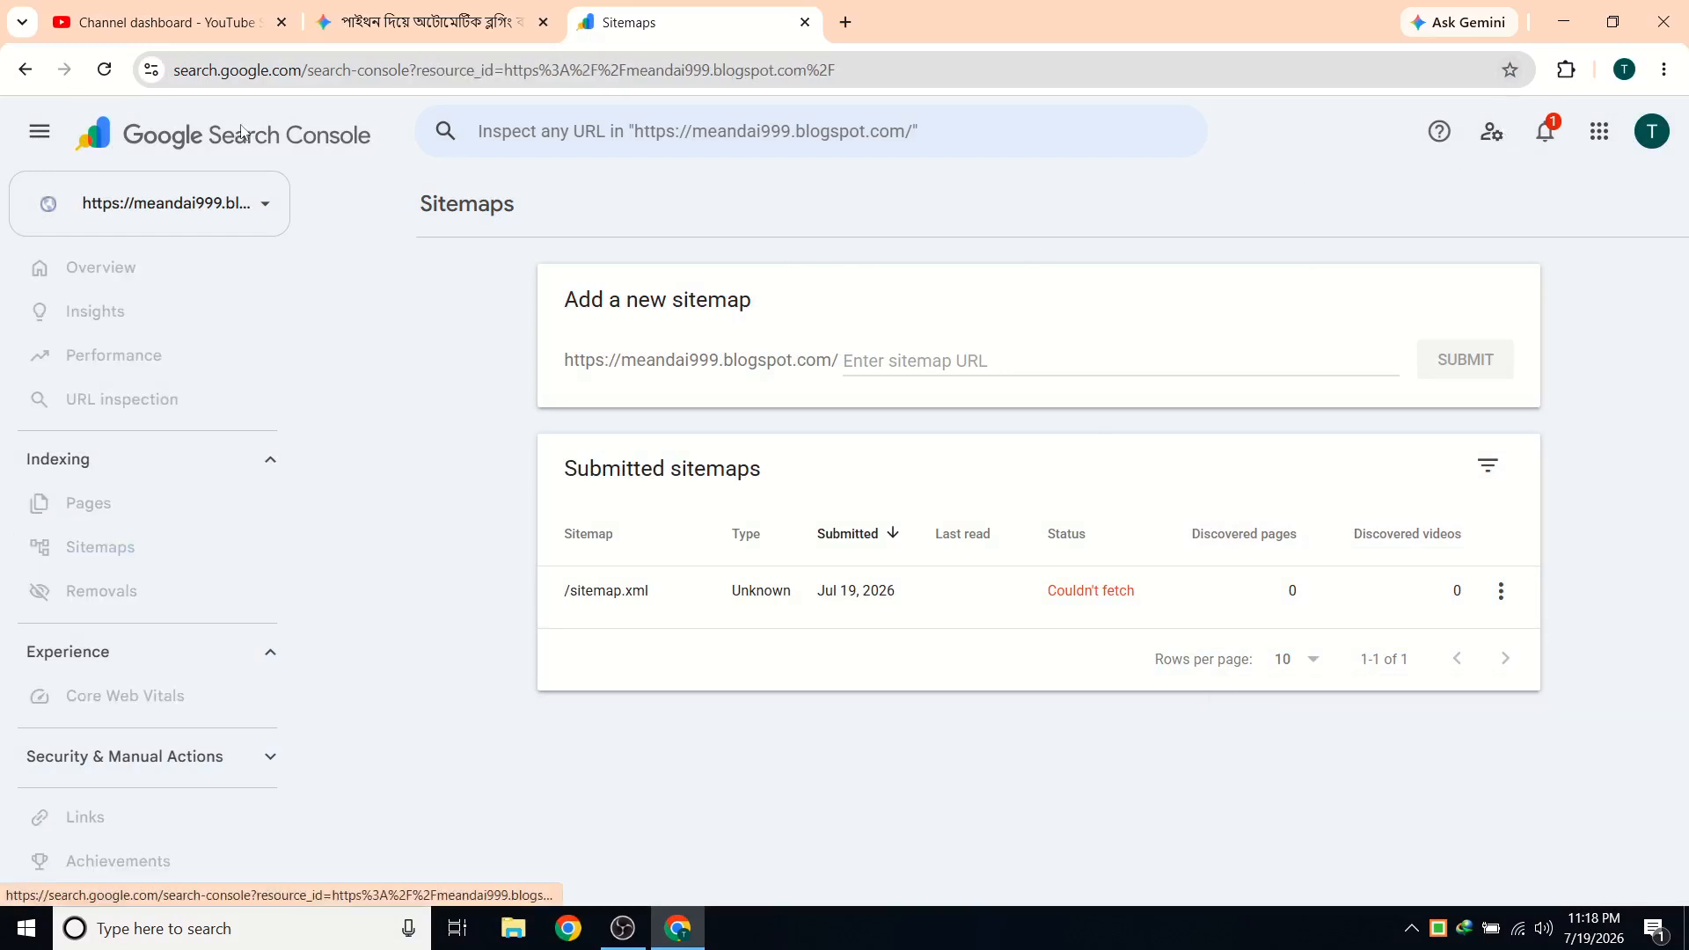
click(1509, 69)
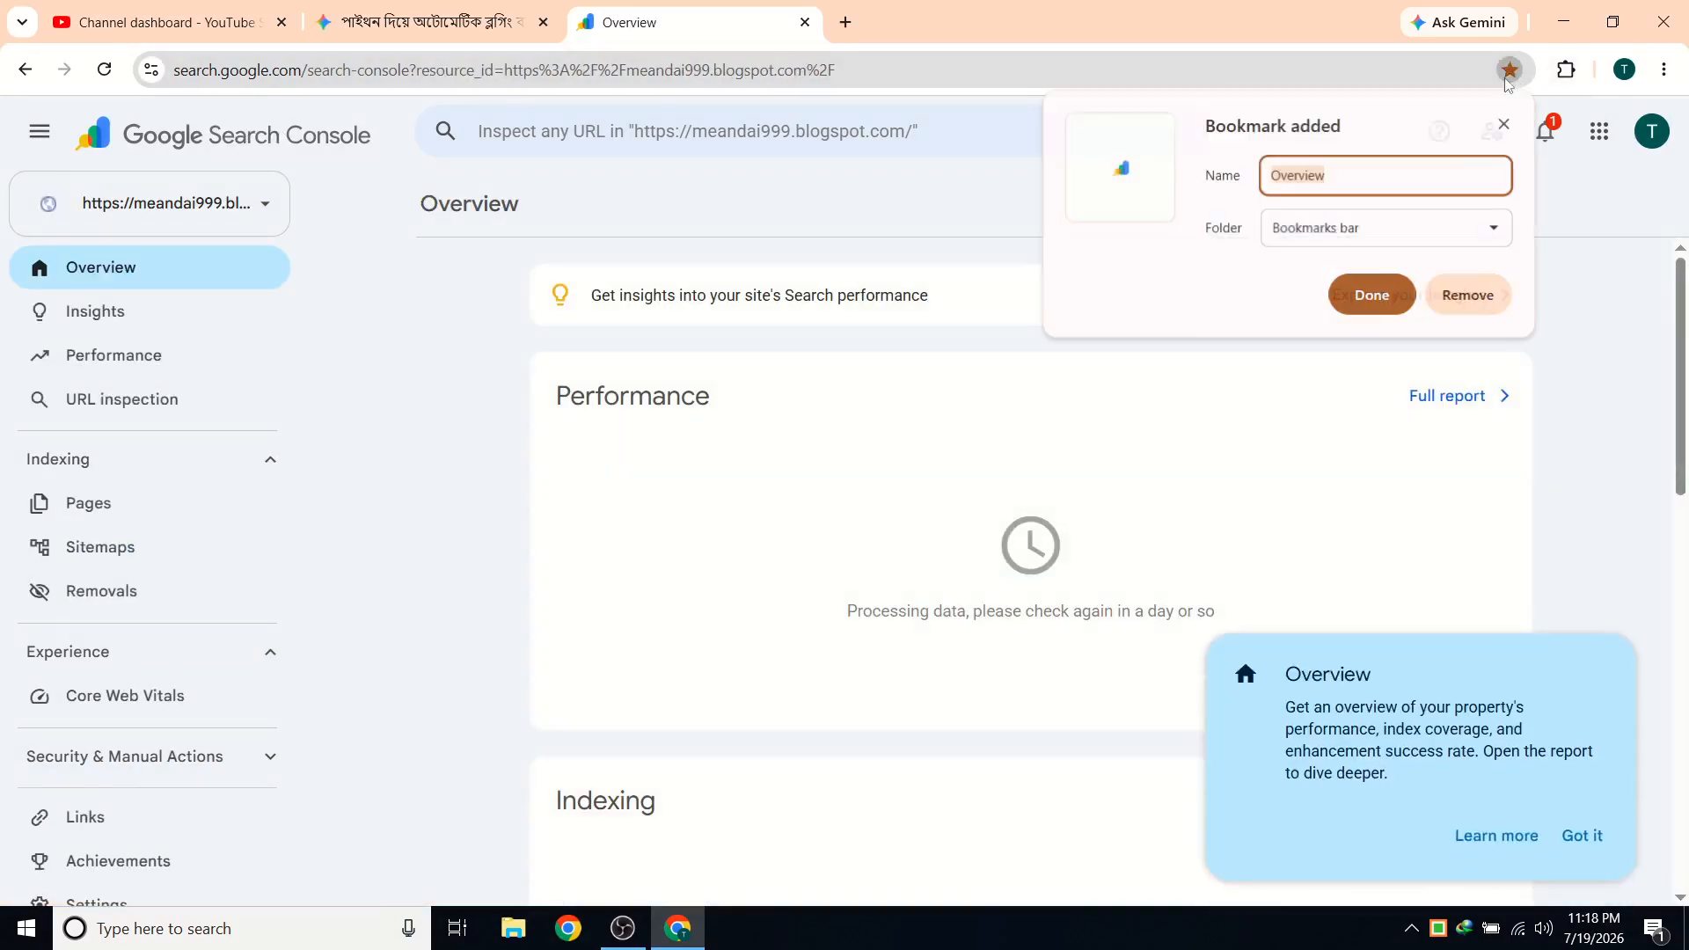
click(1367, 291)
Send Gemini the message "আমি একটু লাজুক টাইপের এবং চাচ্ছিনা ্ফেস হতে মানে গোপনে কাজ করতে চাই".
click(454, 7)
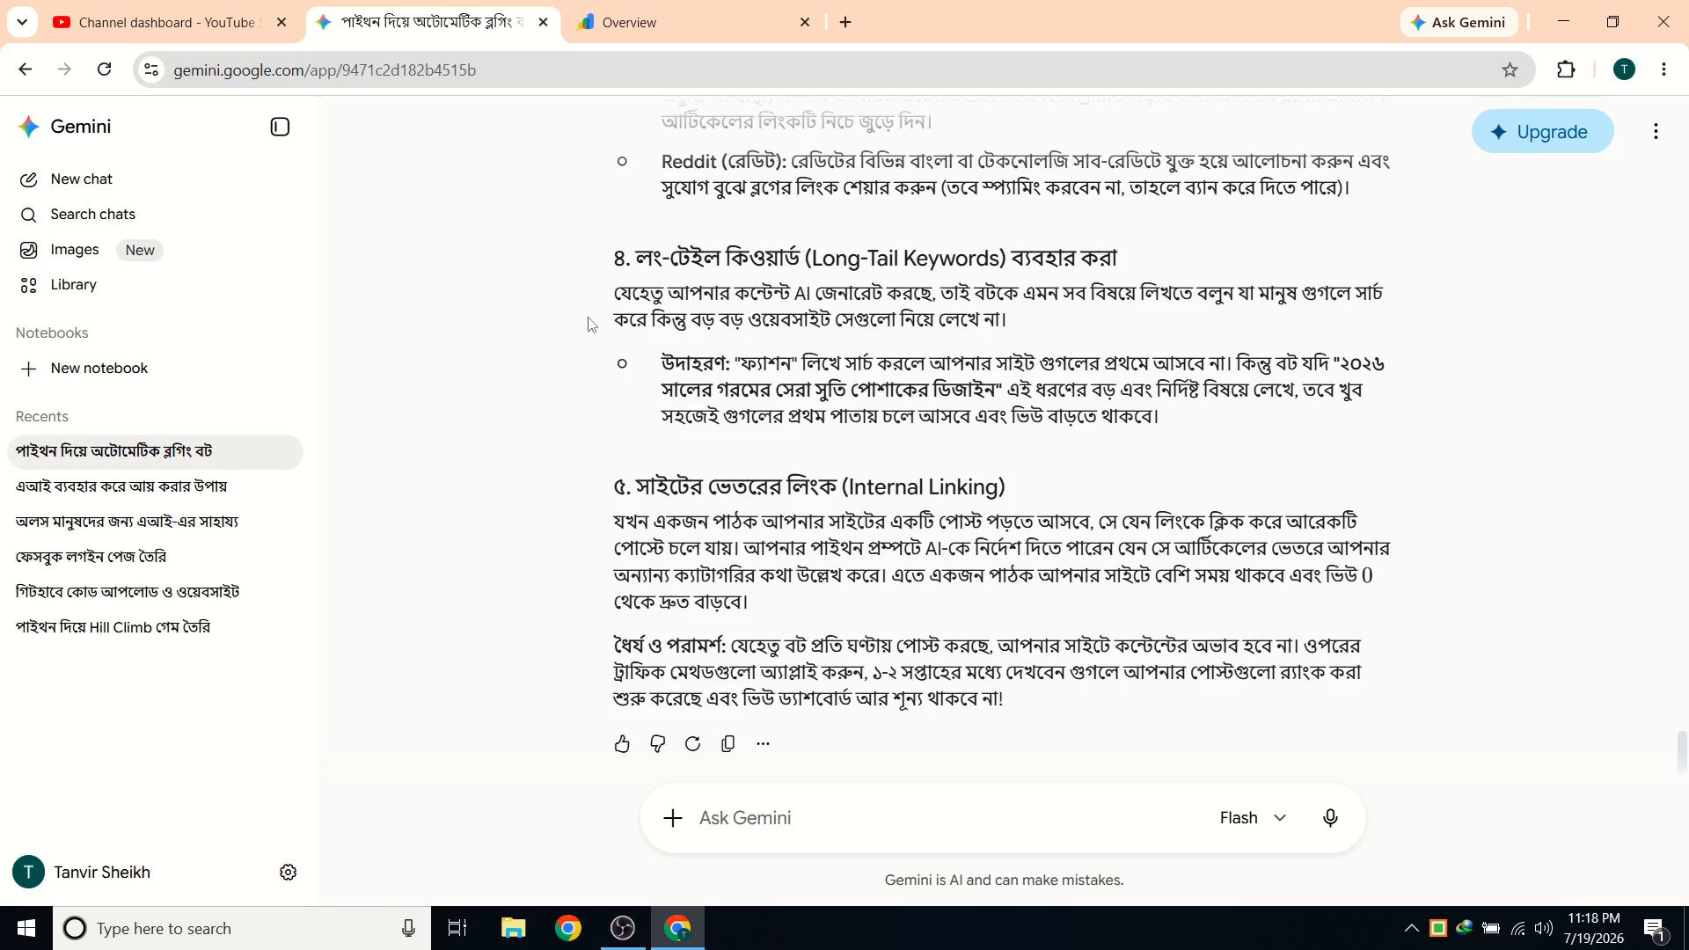
click(829, 807)
text(আমি)
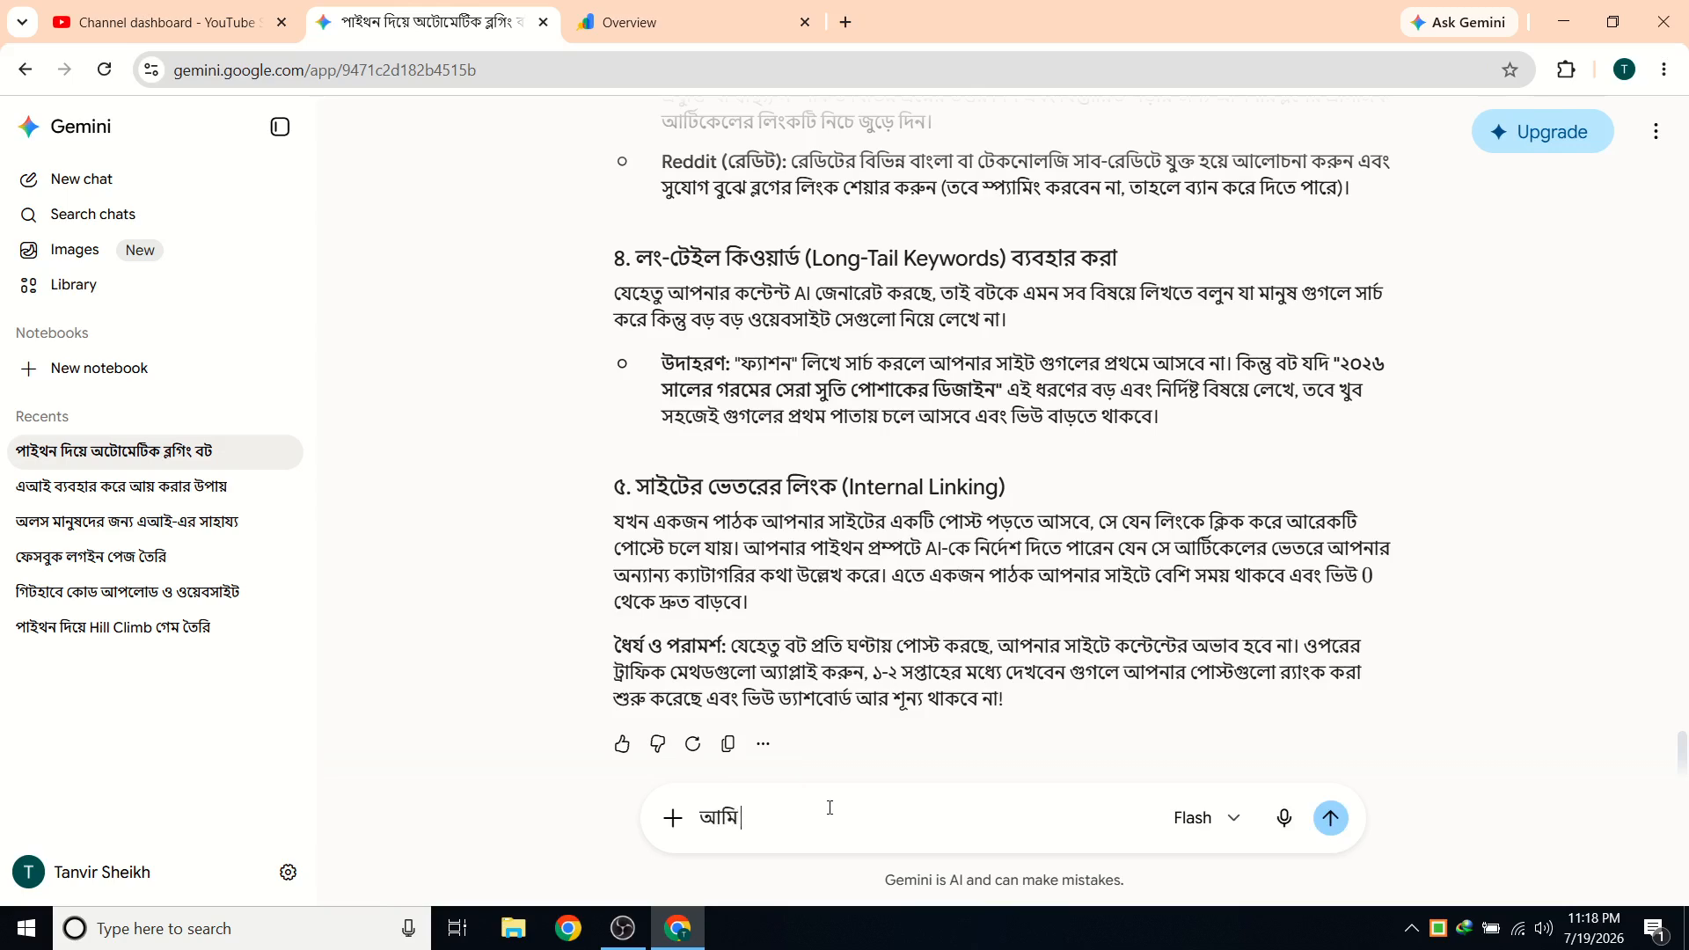
text( াকেটু)
key(BackSpace)
key(BackSpace)
key(BackSpace)
key(BackSpace)
key(BackSpace)
text(্ক)
key(BackSpace)
key(BackSpace)
text(একটু লাজুক টাইপের এবং)
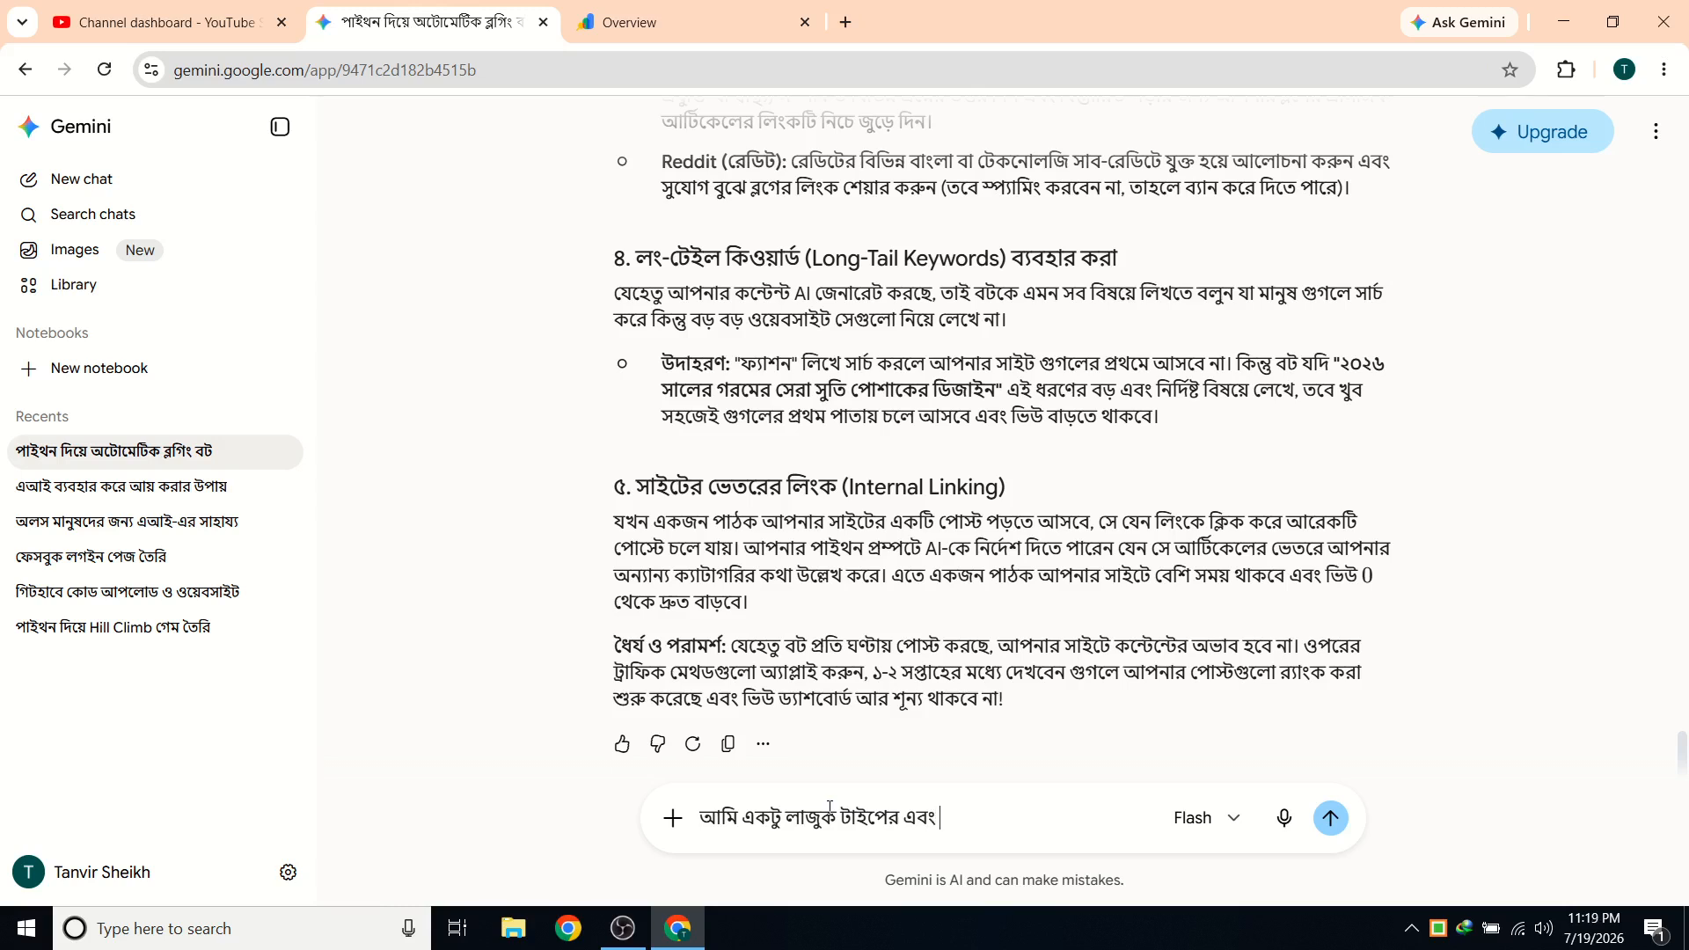
text( চা)
text(চ্ছি)
text(না)
text( েফ)
key(BackSpace)
key(BackSpace)
text(্ফেস হতে)
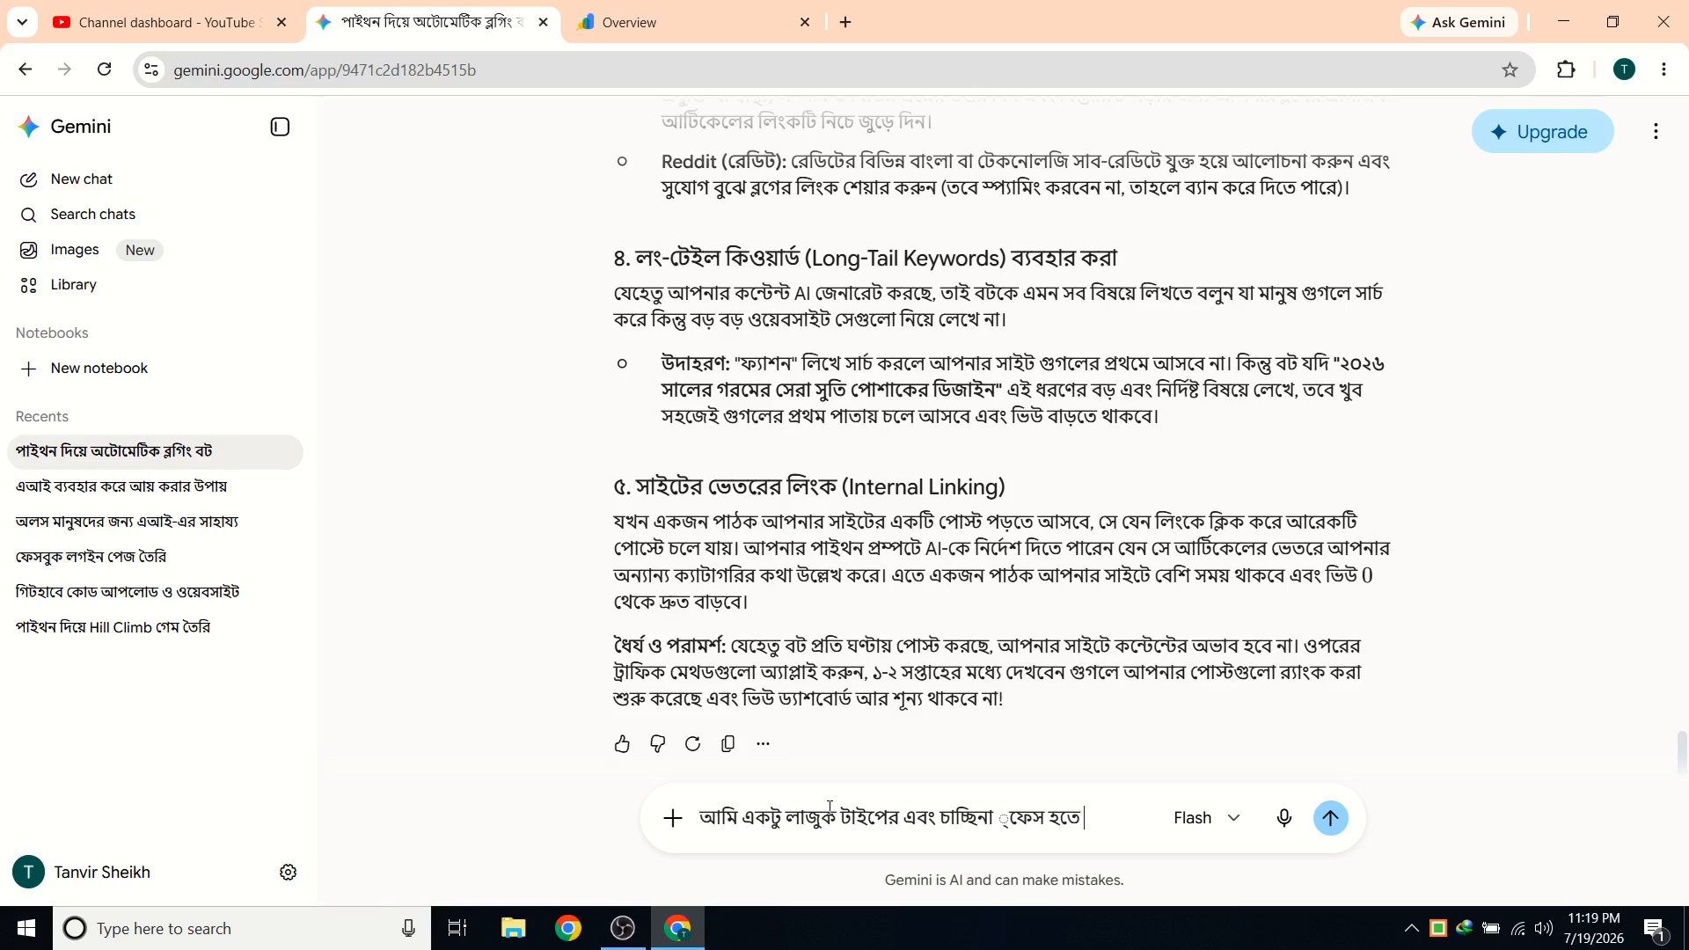
text( মানে গোপনে কা)
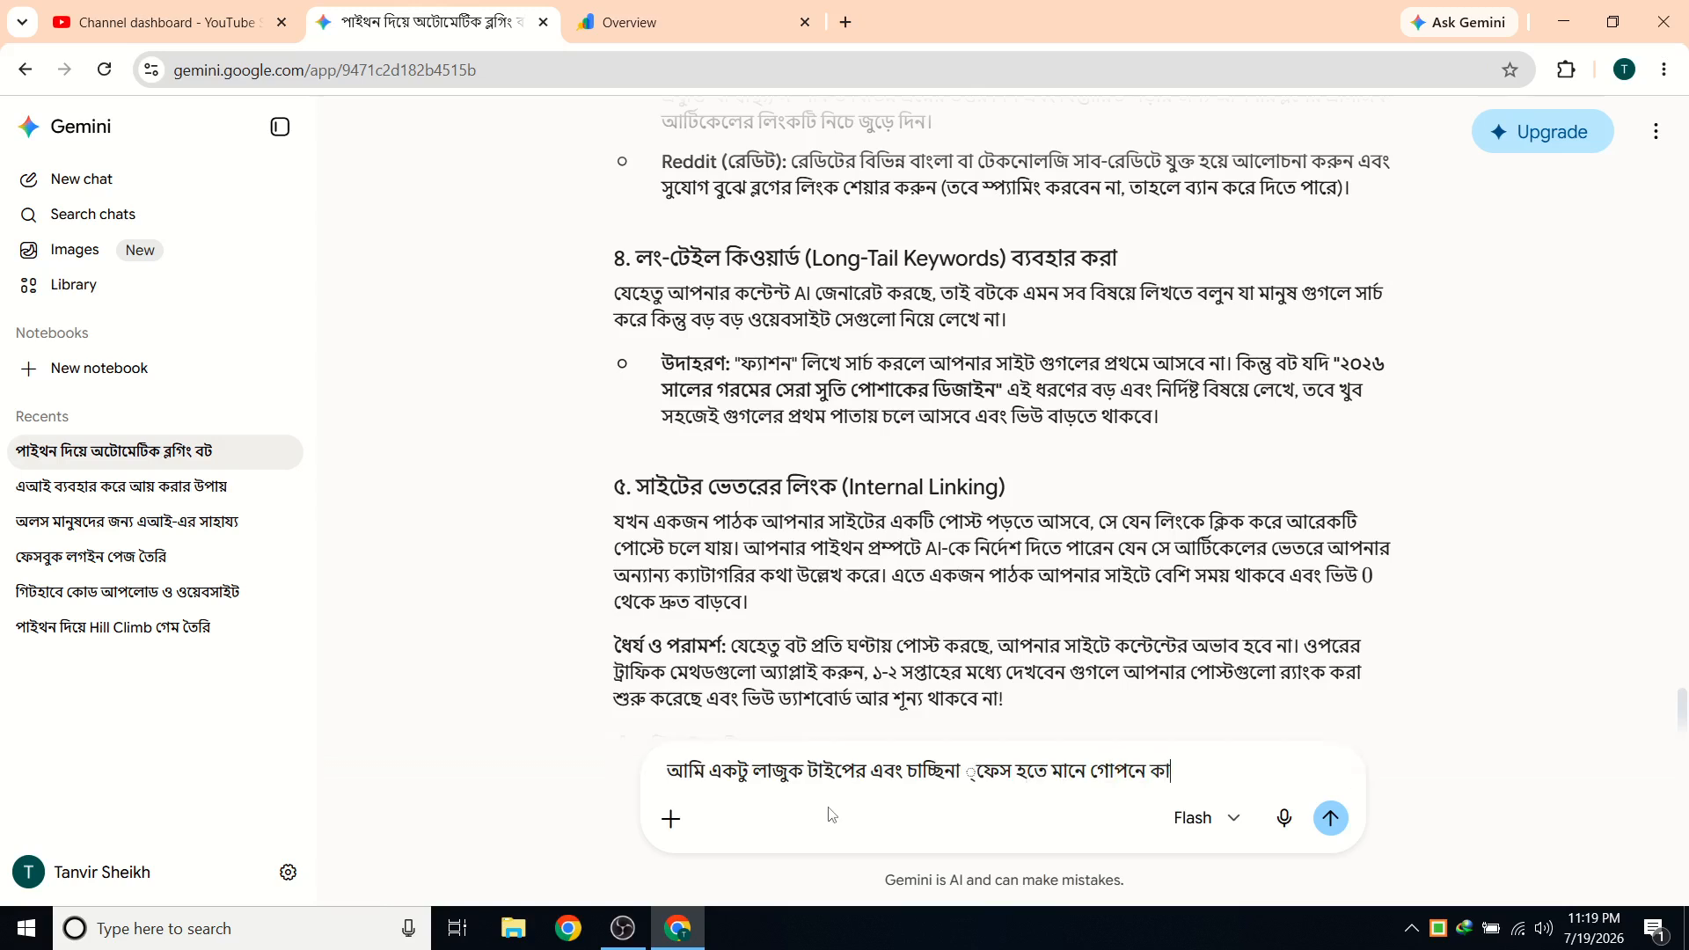
text(জ করতে চাই)
key(Return)
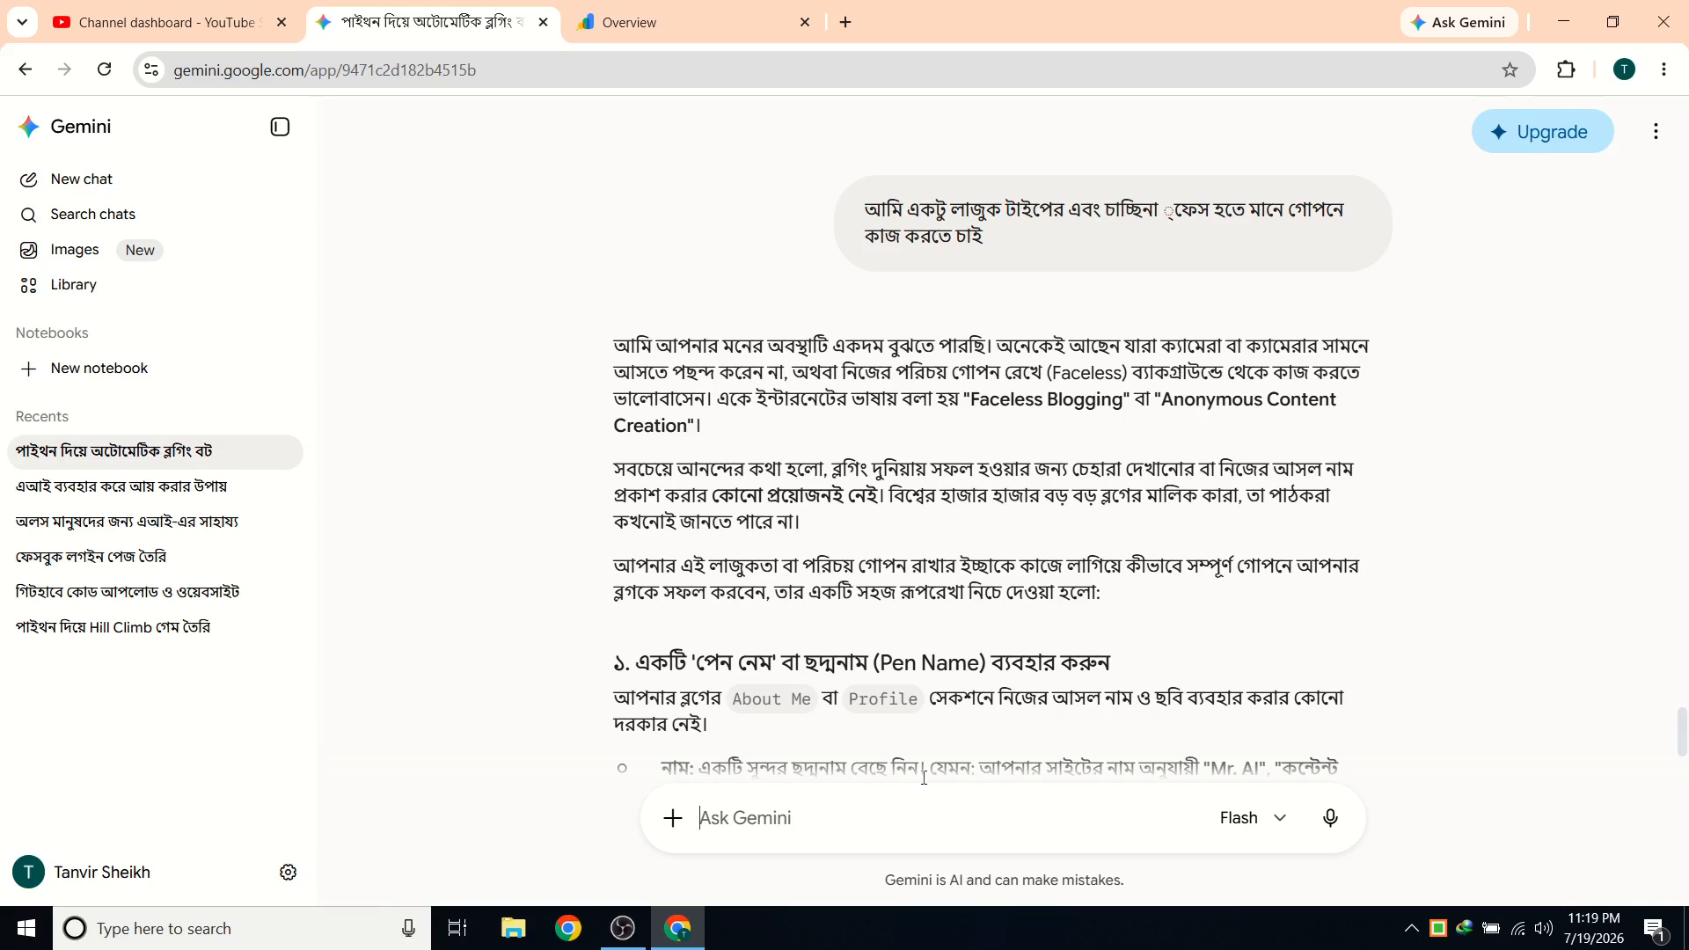
Read Gemini's reply on faceless blogging, covering the pen name, hidden social media branding and content focus.
scroll(889, 669, down, 3)
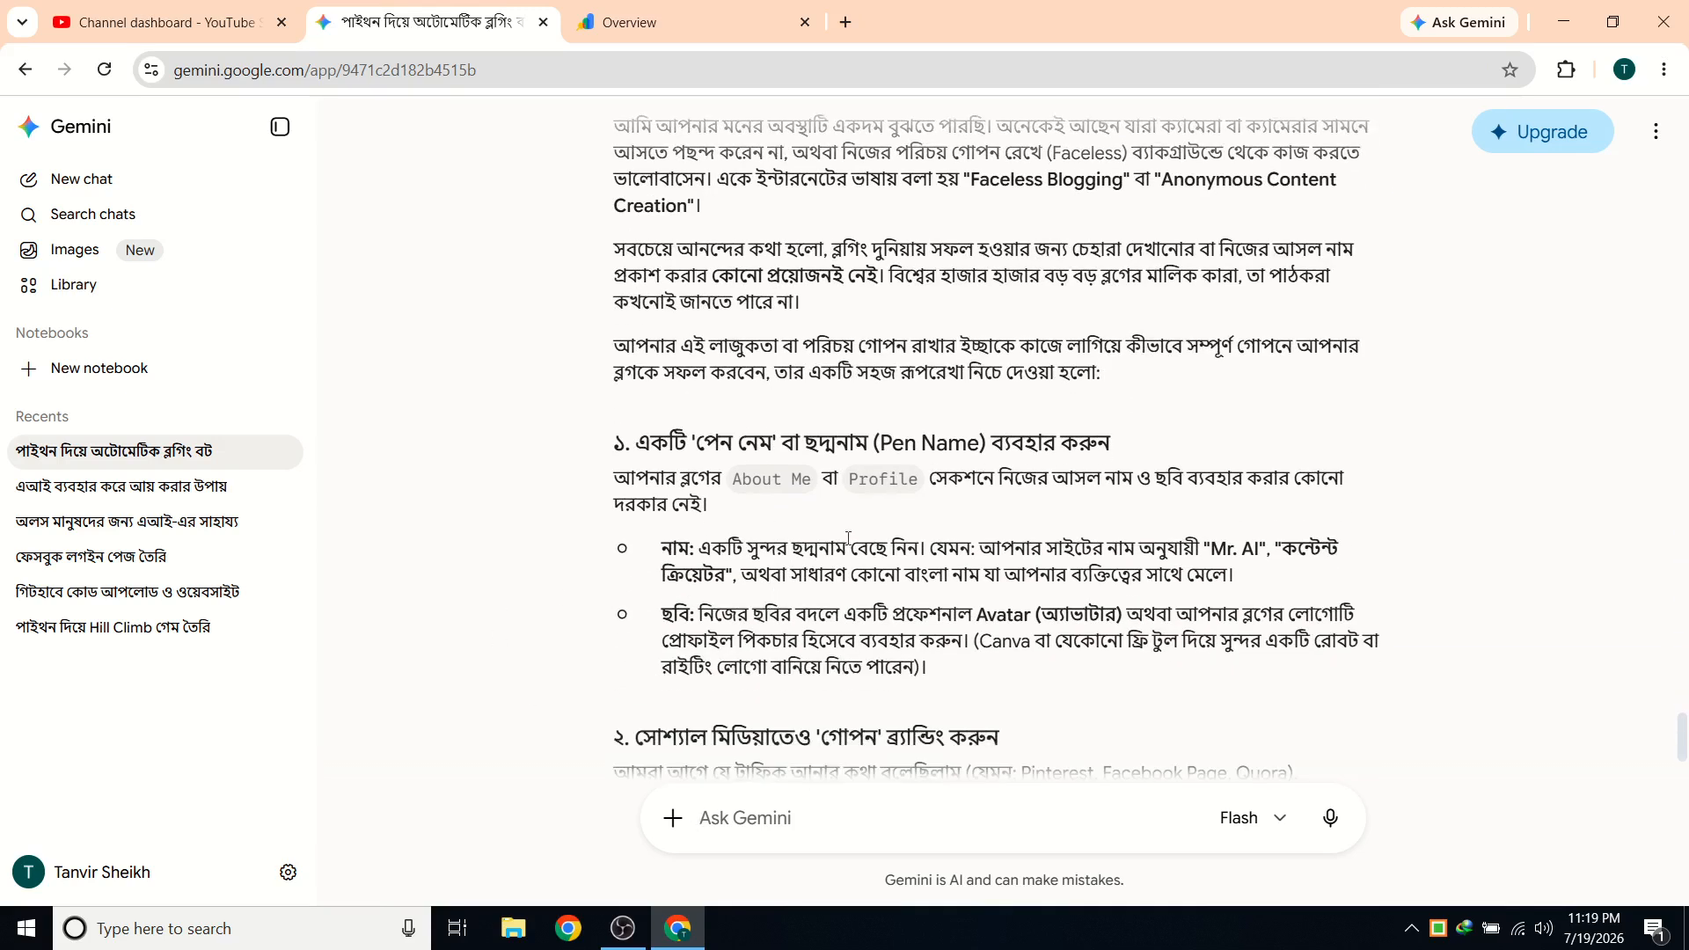
scroll(835, 541, down, 1)
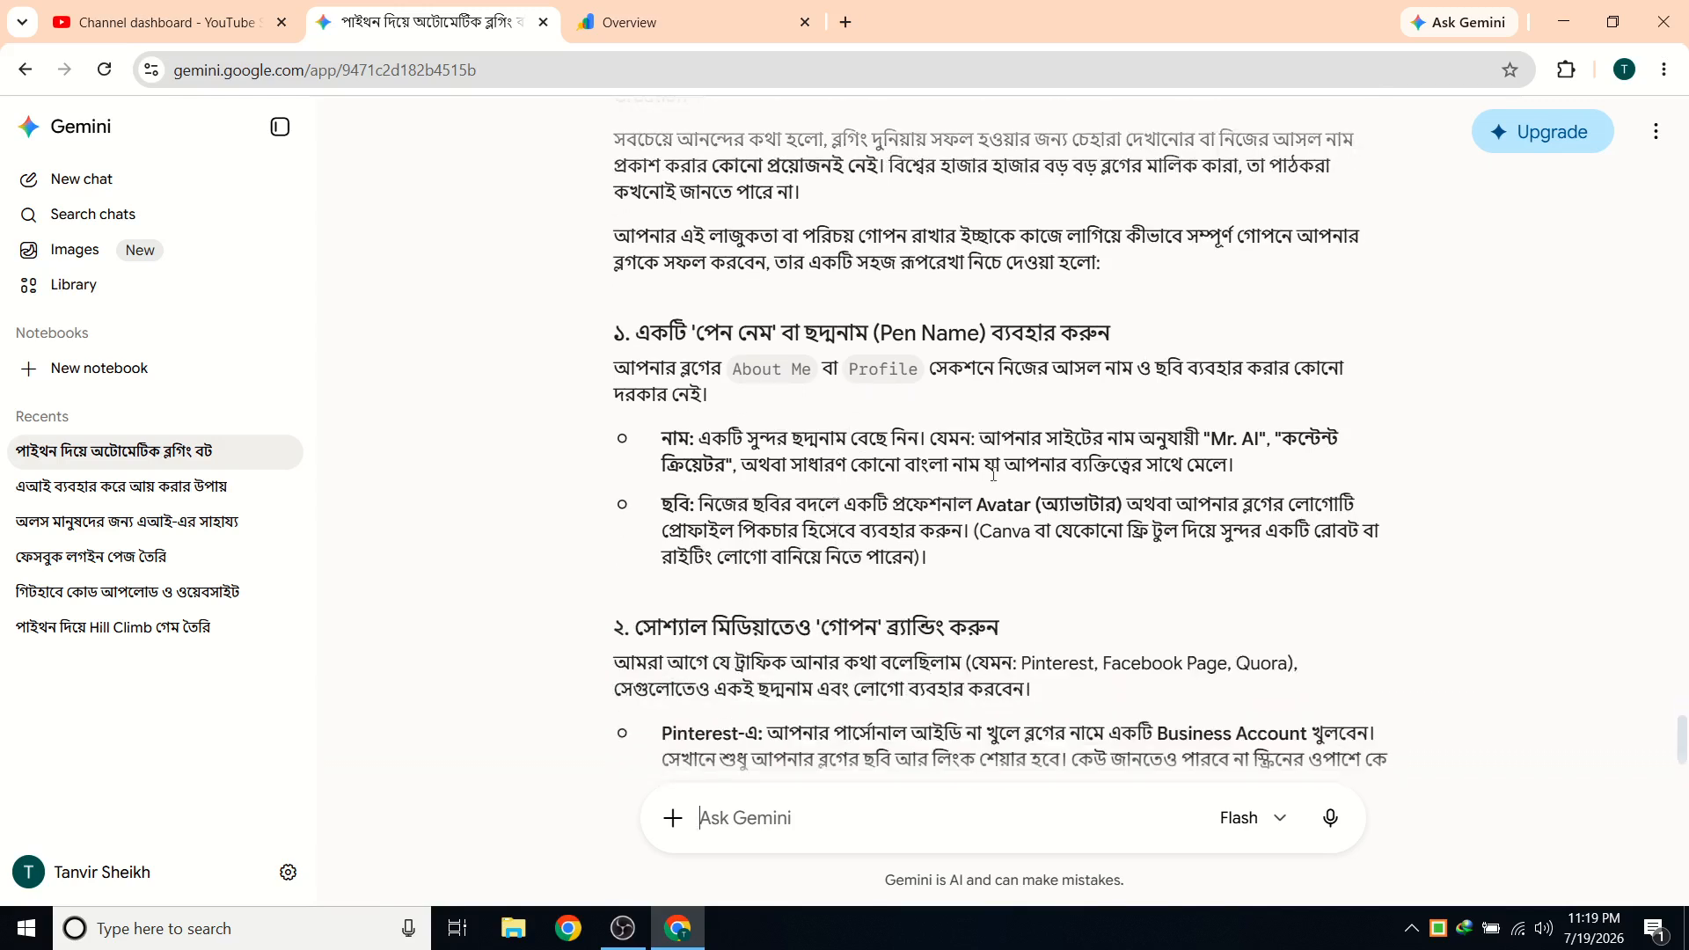
scroll(993, 475, down, 1)
scroll(975, 478, down, 1)
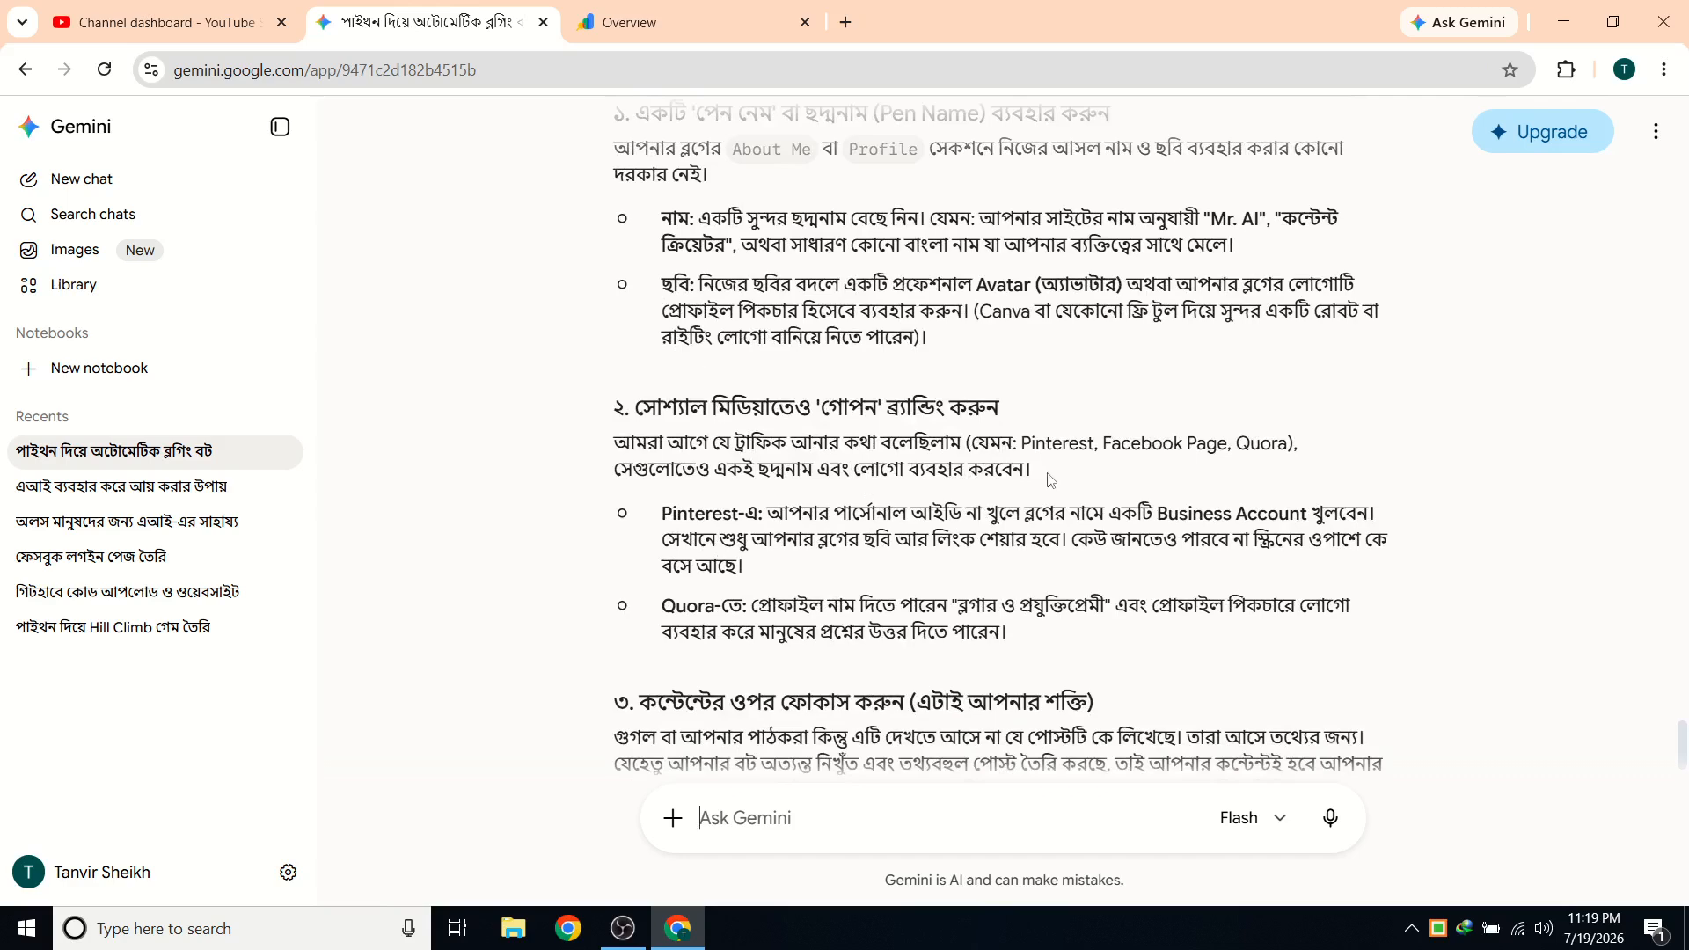
drag(1035, 448, 1194, 451)
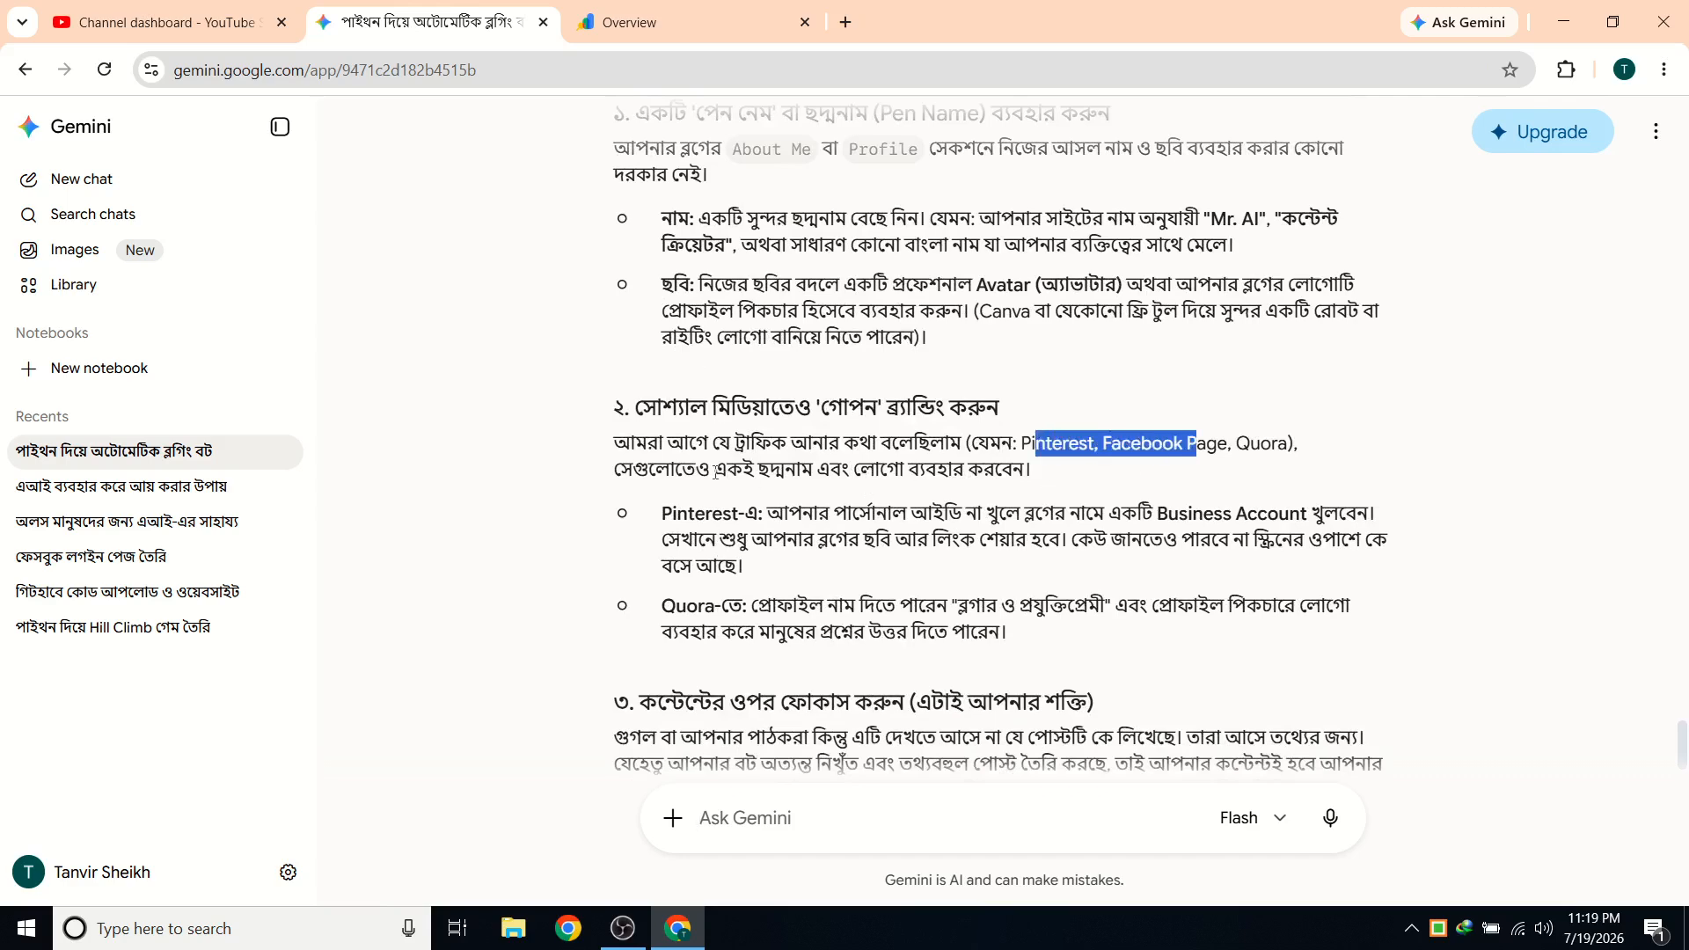
scroll(789, 504, down, 4)
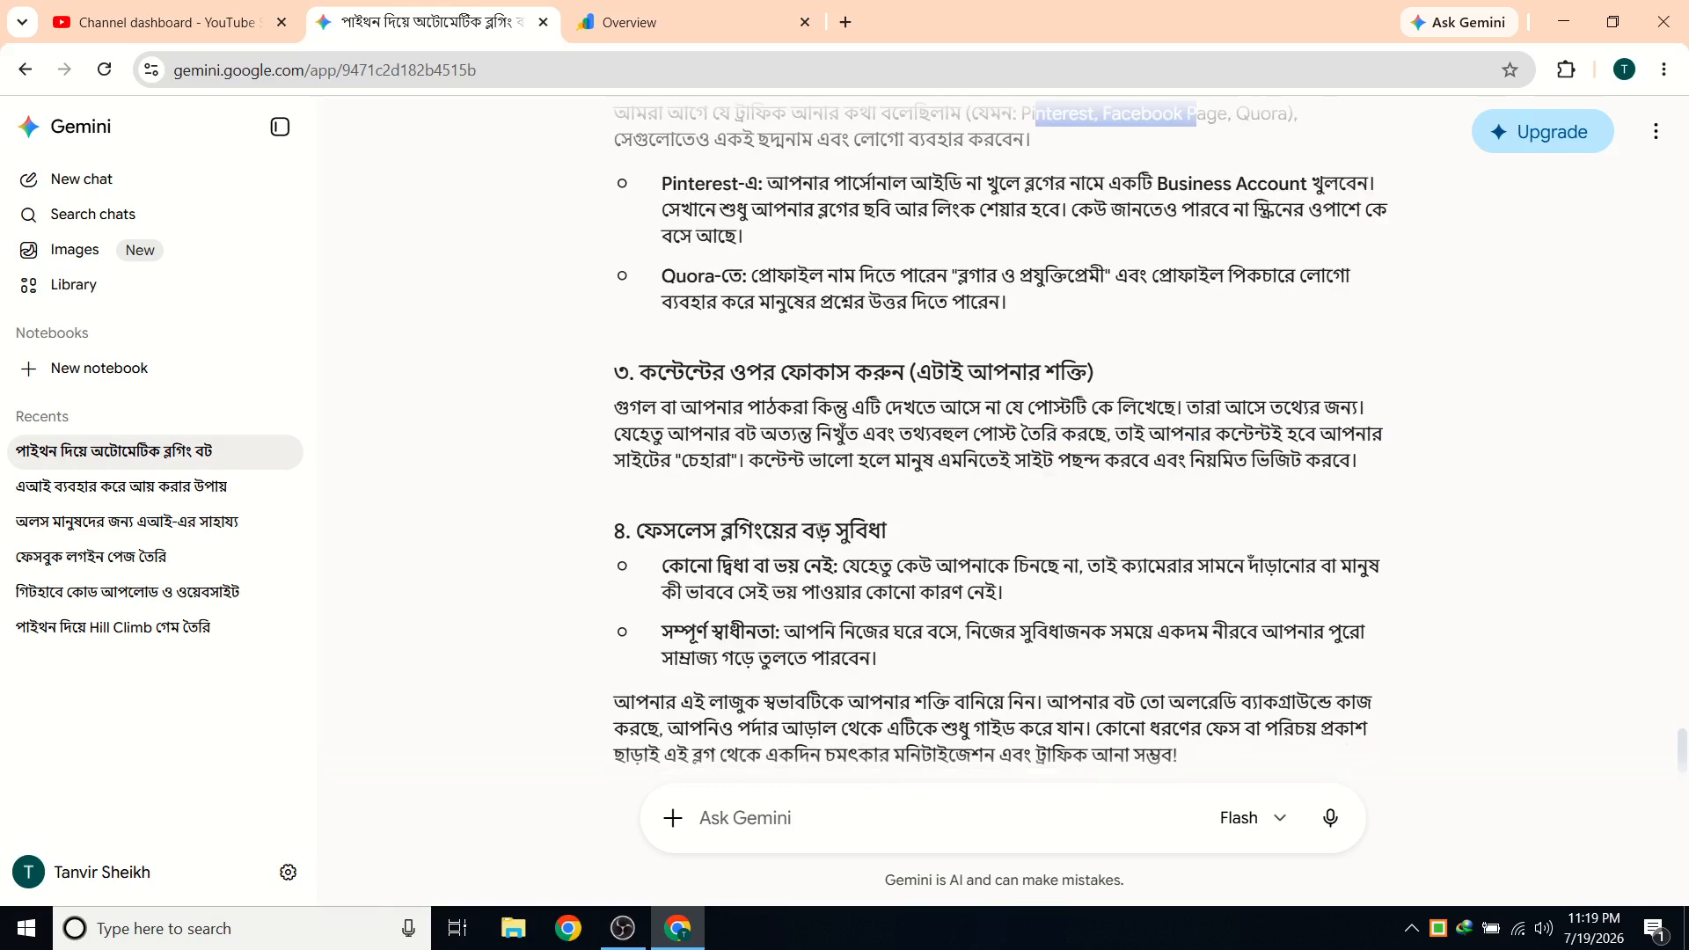
click(789, 415)
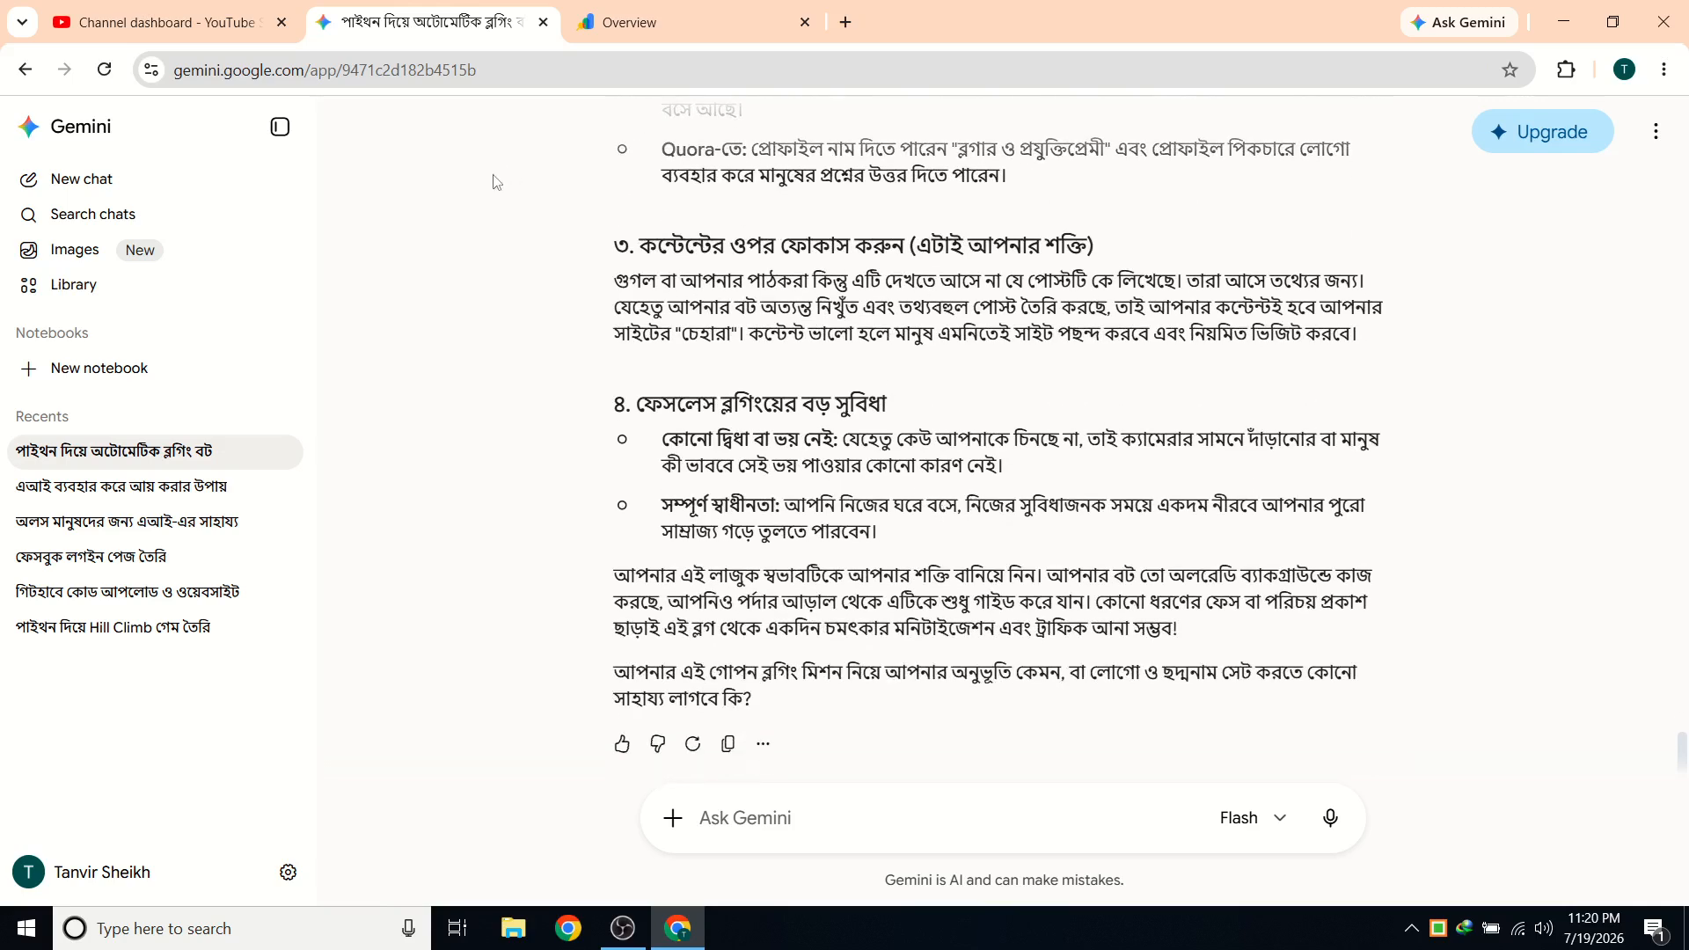
Close the Gemini, Search Console and YouTube tabs and open the bookmarked Blogger Posts page in a new tab.
click(620, 22)
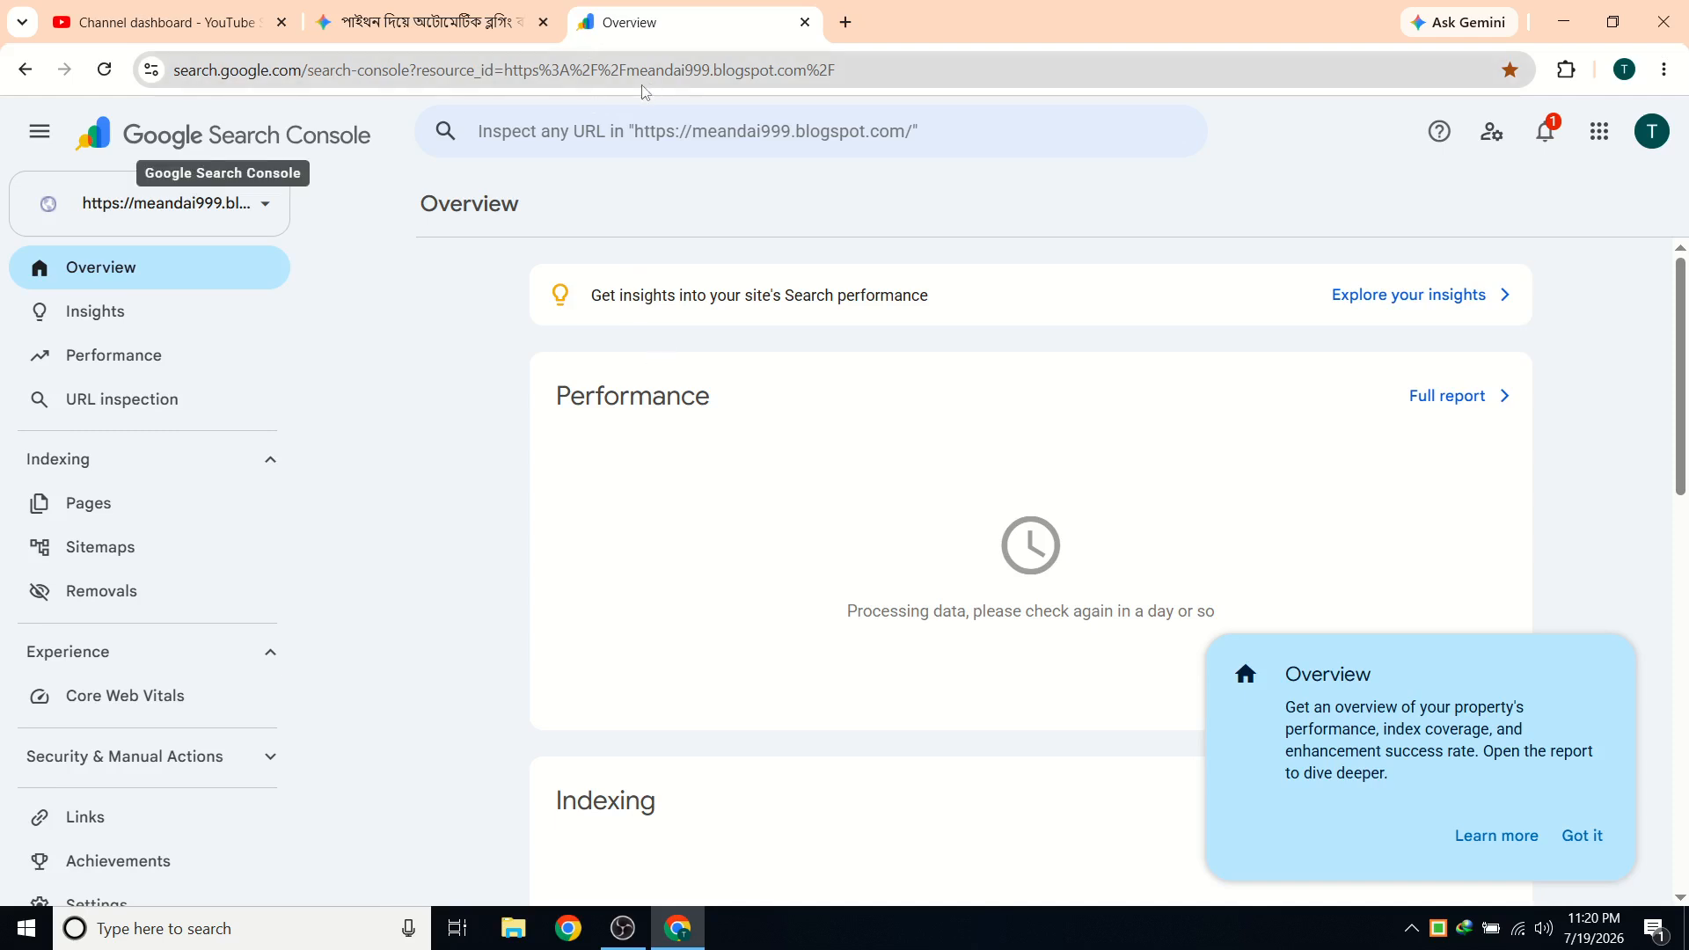
click(545, 24)
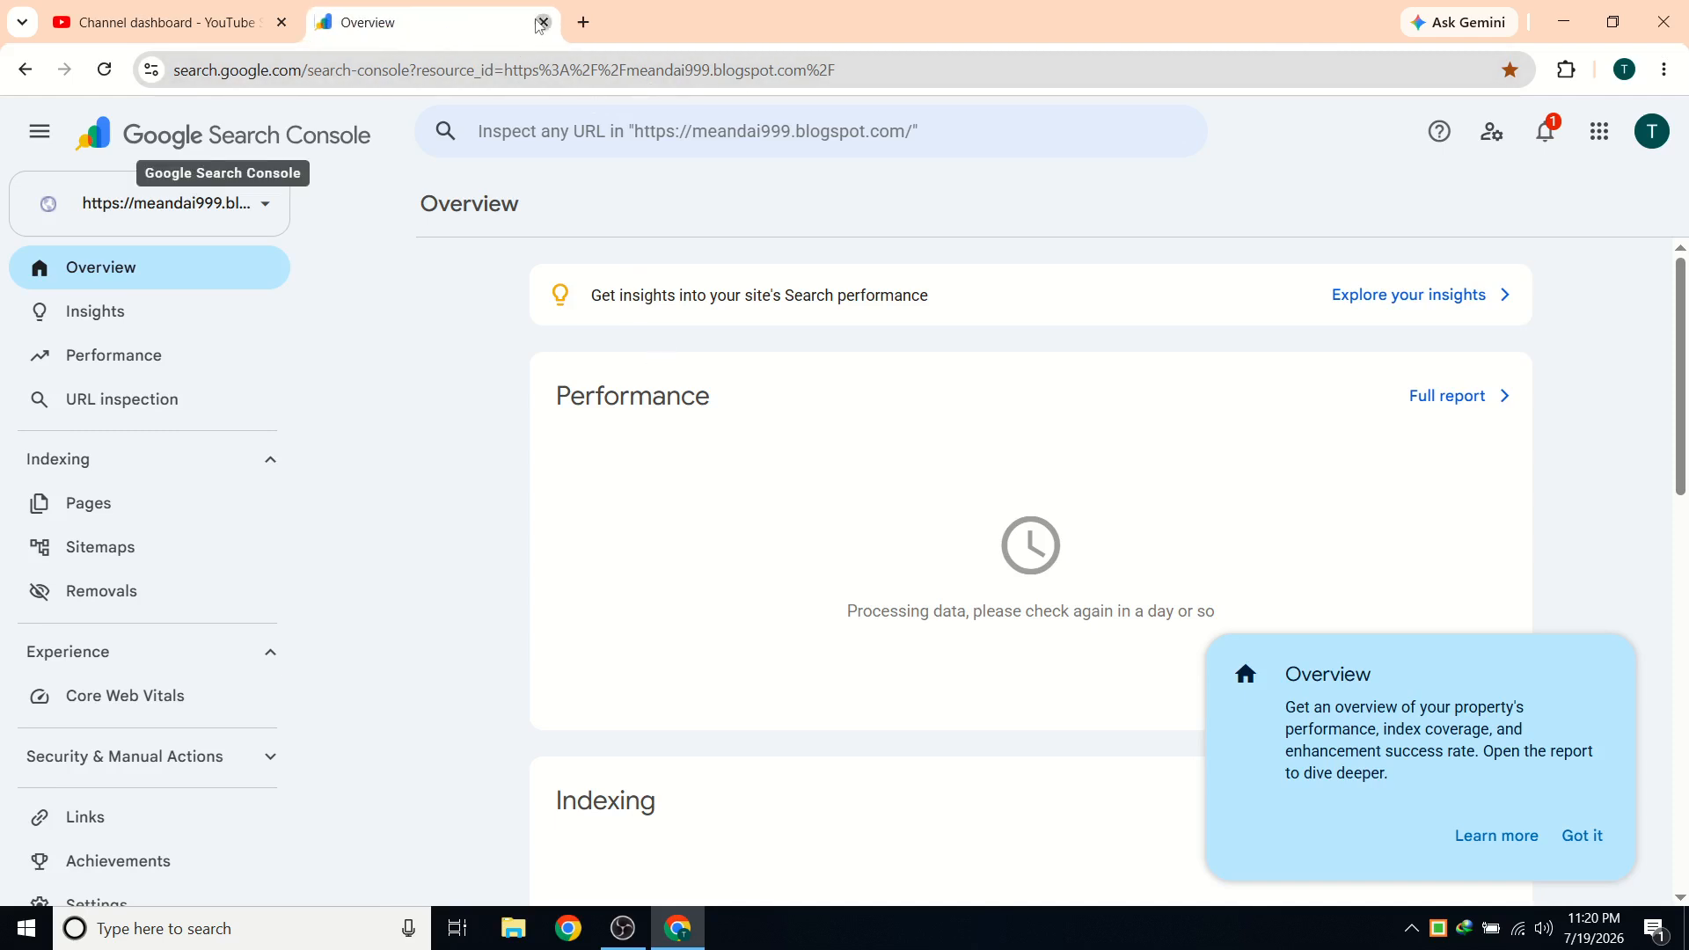
click(544, 23)
click(322, 22)
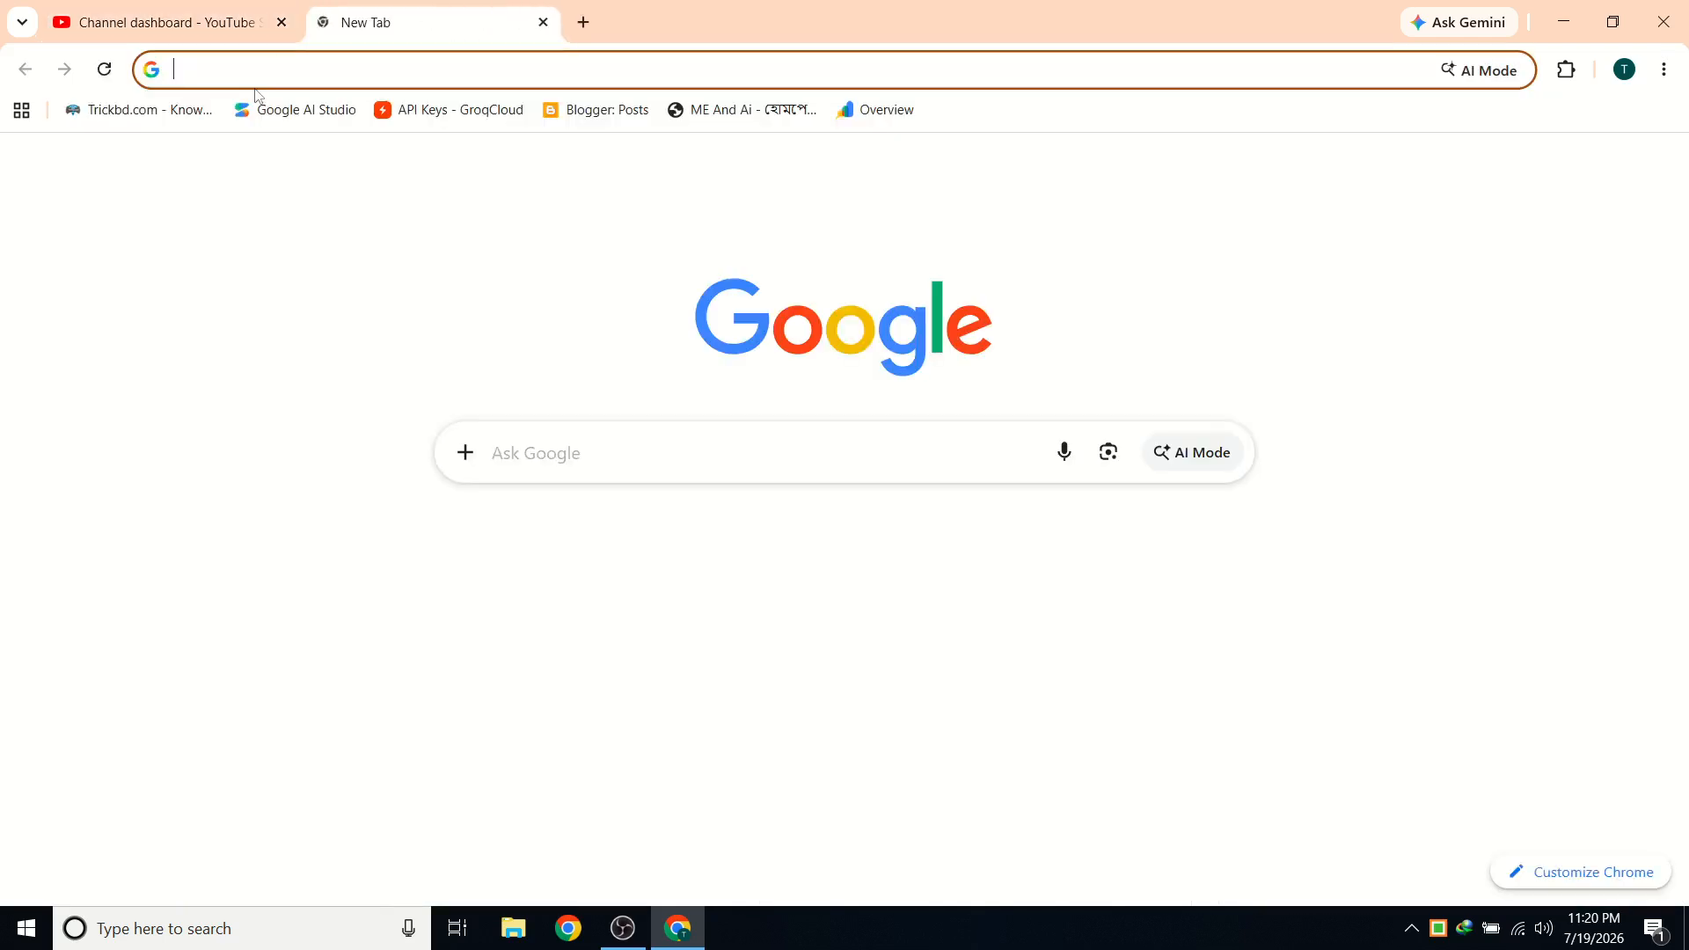
click(260, 25)
click(280, 22)
click(598, 109)
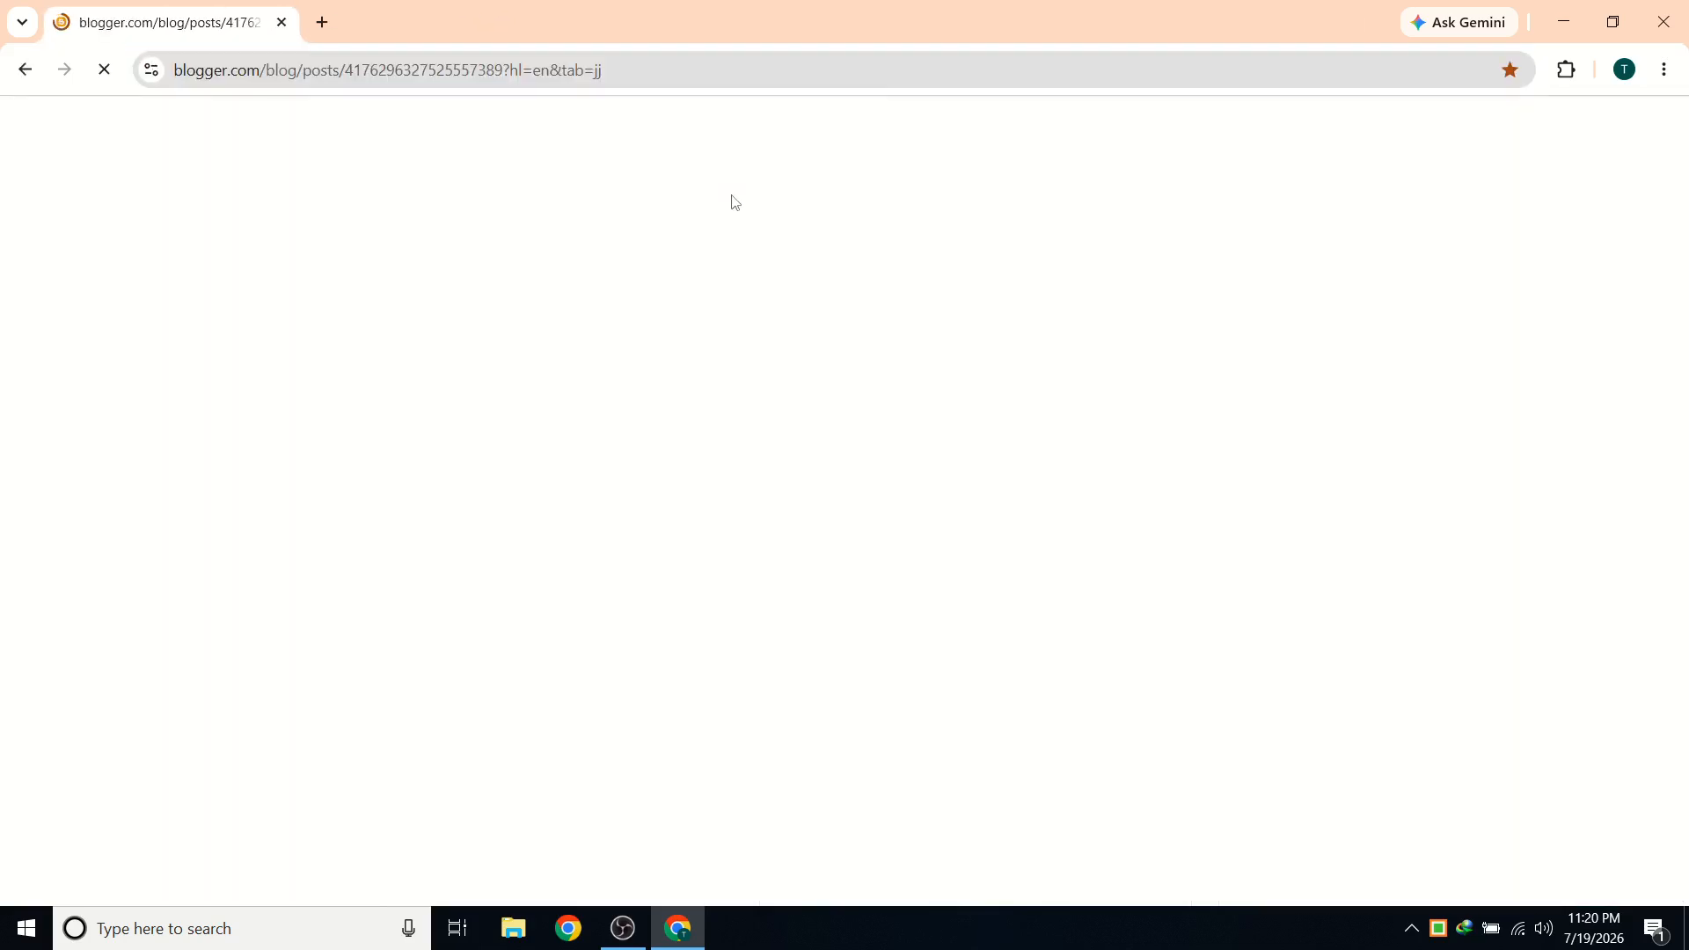
Look through the meandai blog's list of published posts with their labels and view counts.
scroll(668, 475, down, 2)
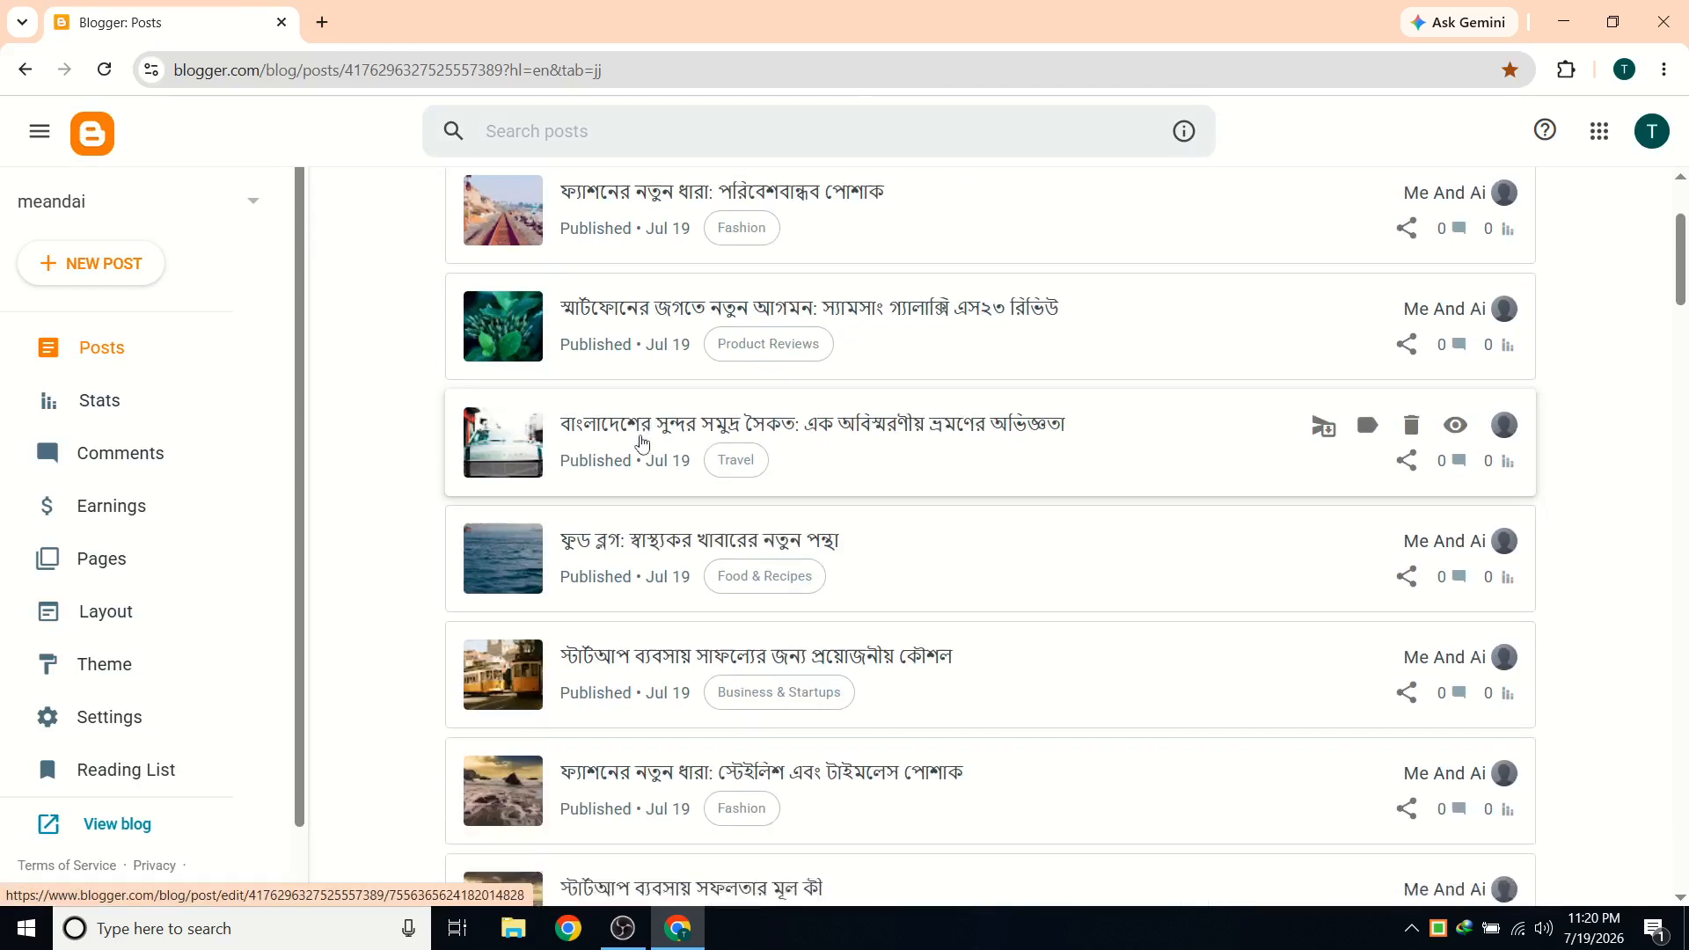
scroll(642, 422, up, 2)
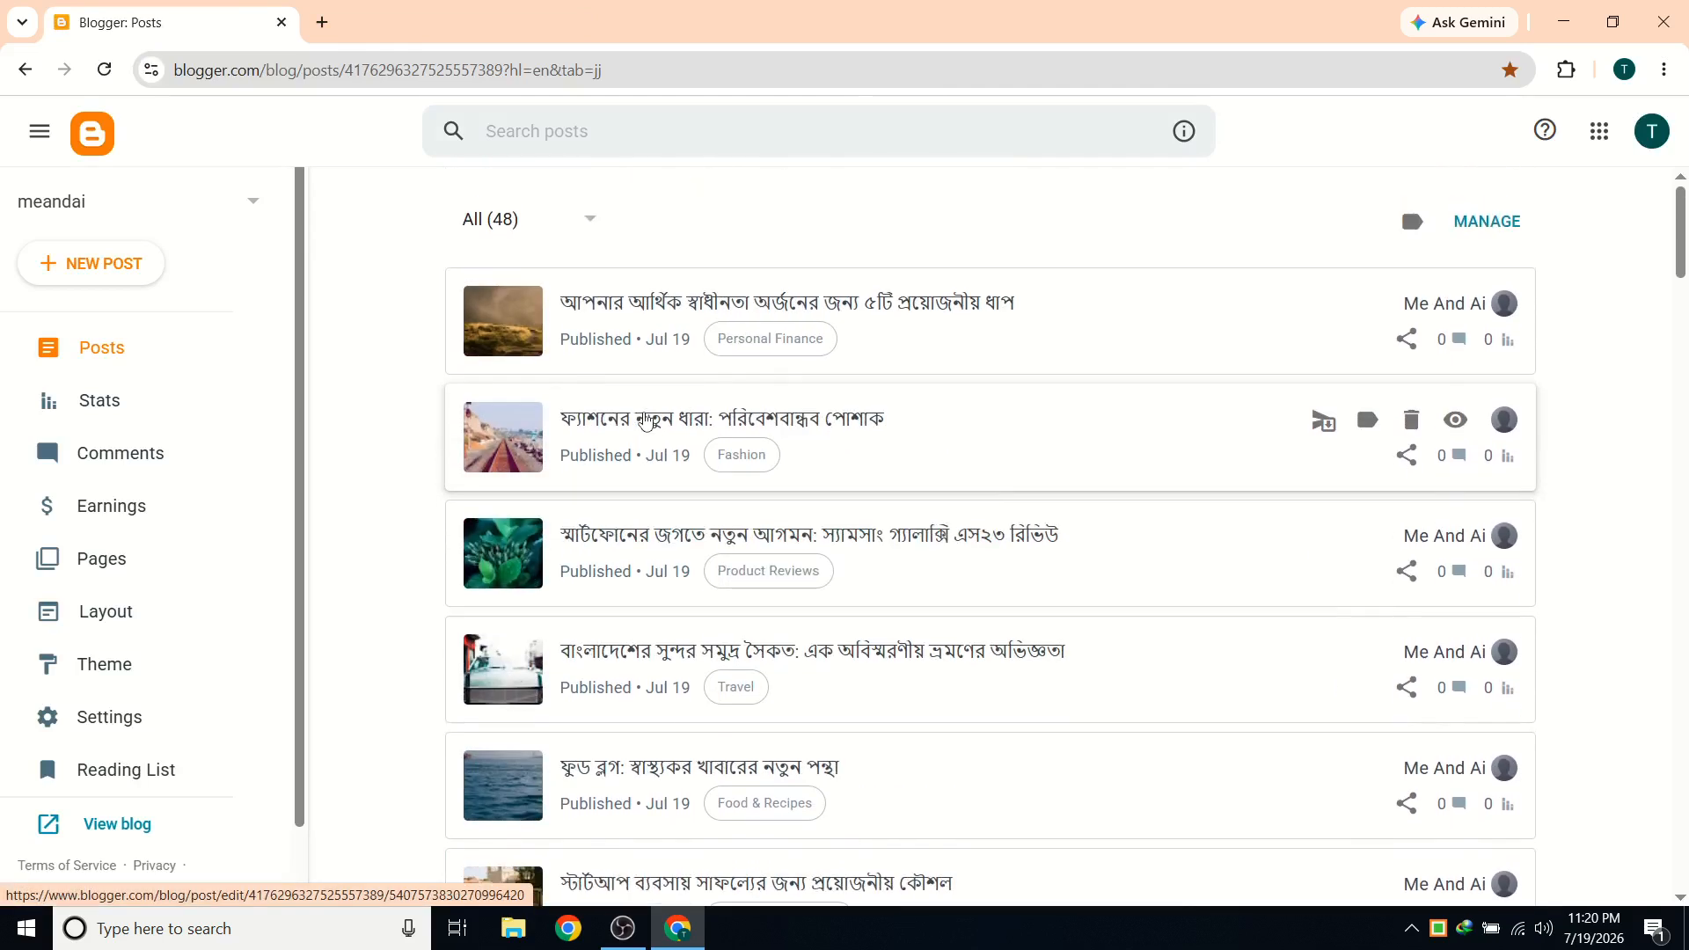
scroll(647, 422, down, 5)
scroll(844, 585, up, 1)
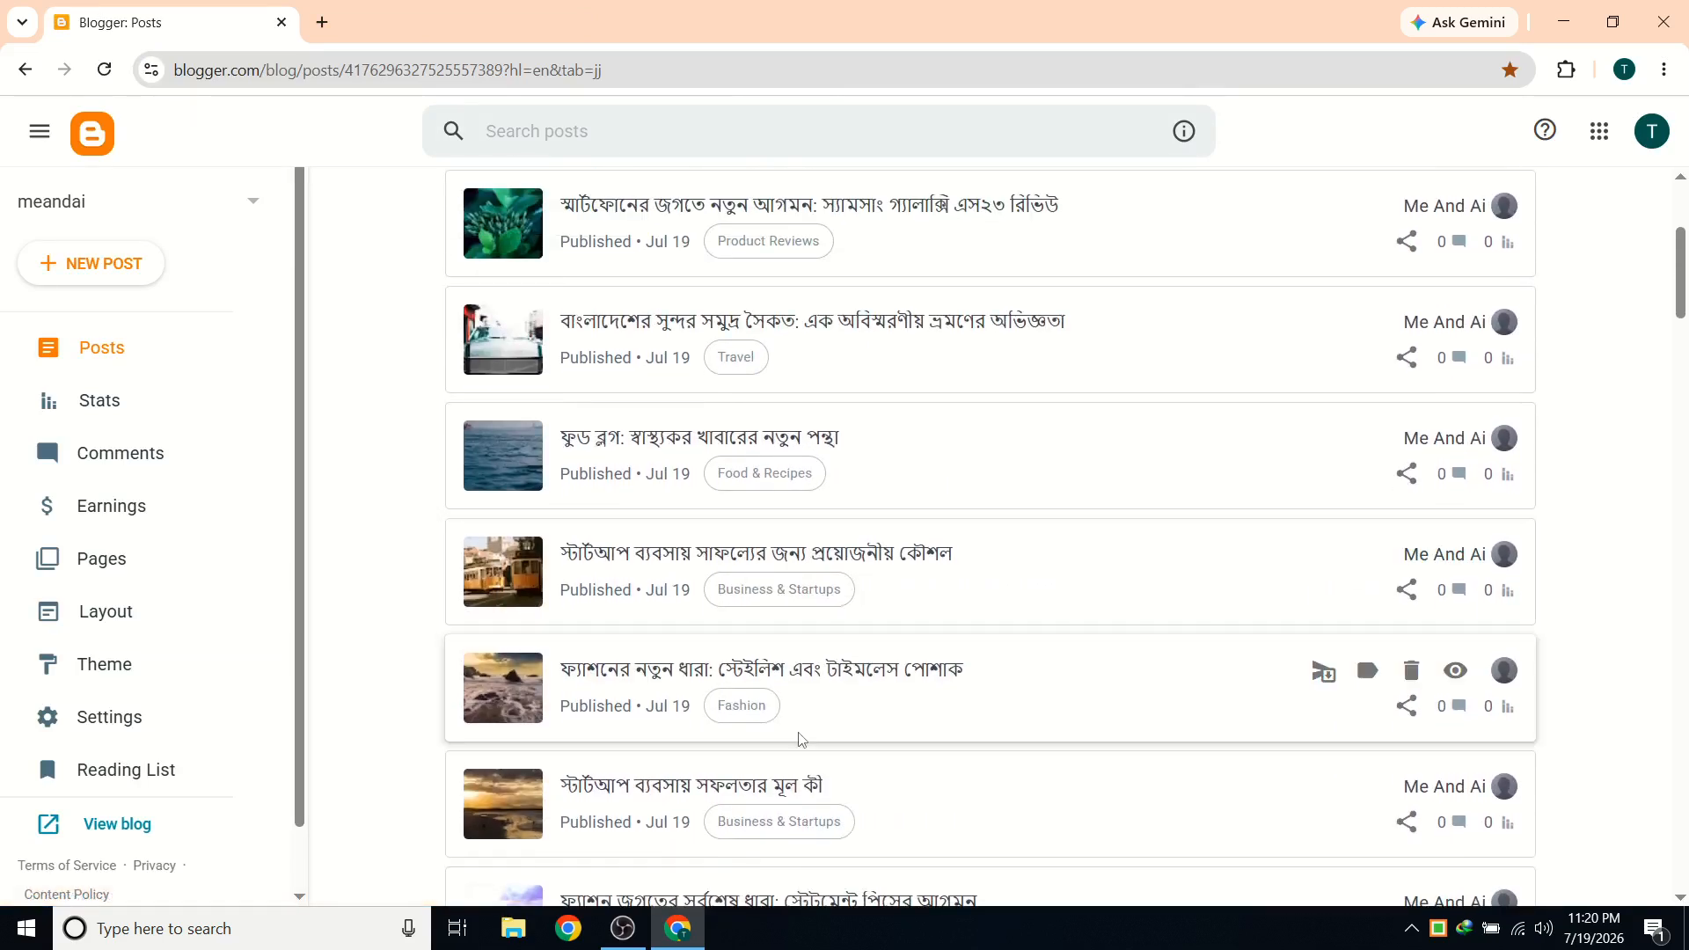
scroll(796, 748, up, 1)
click(623, 928)
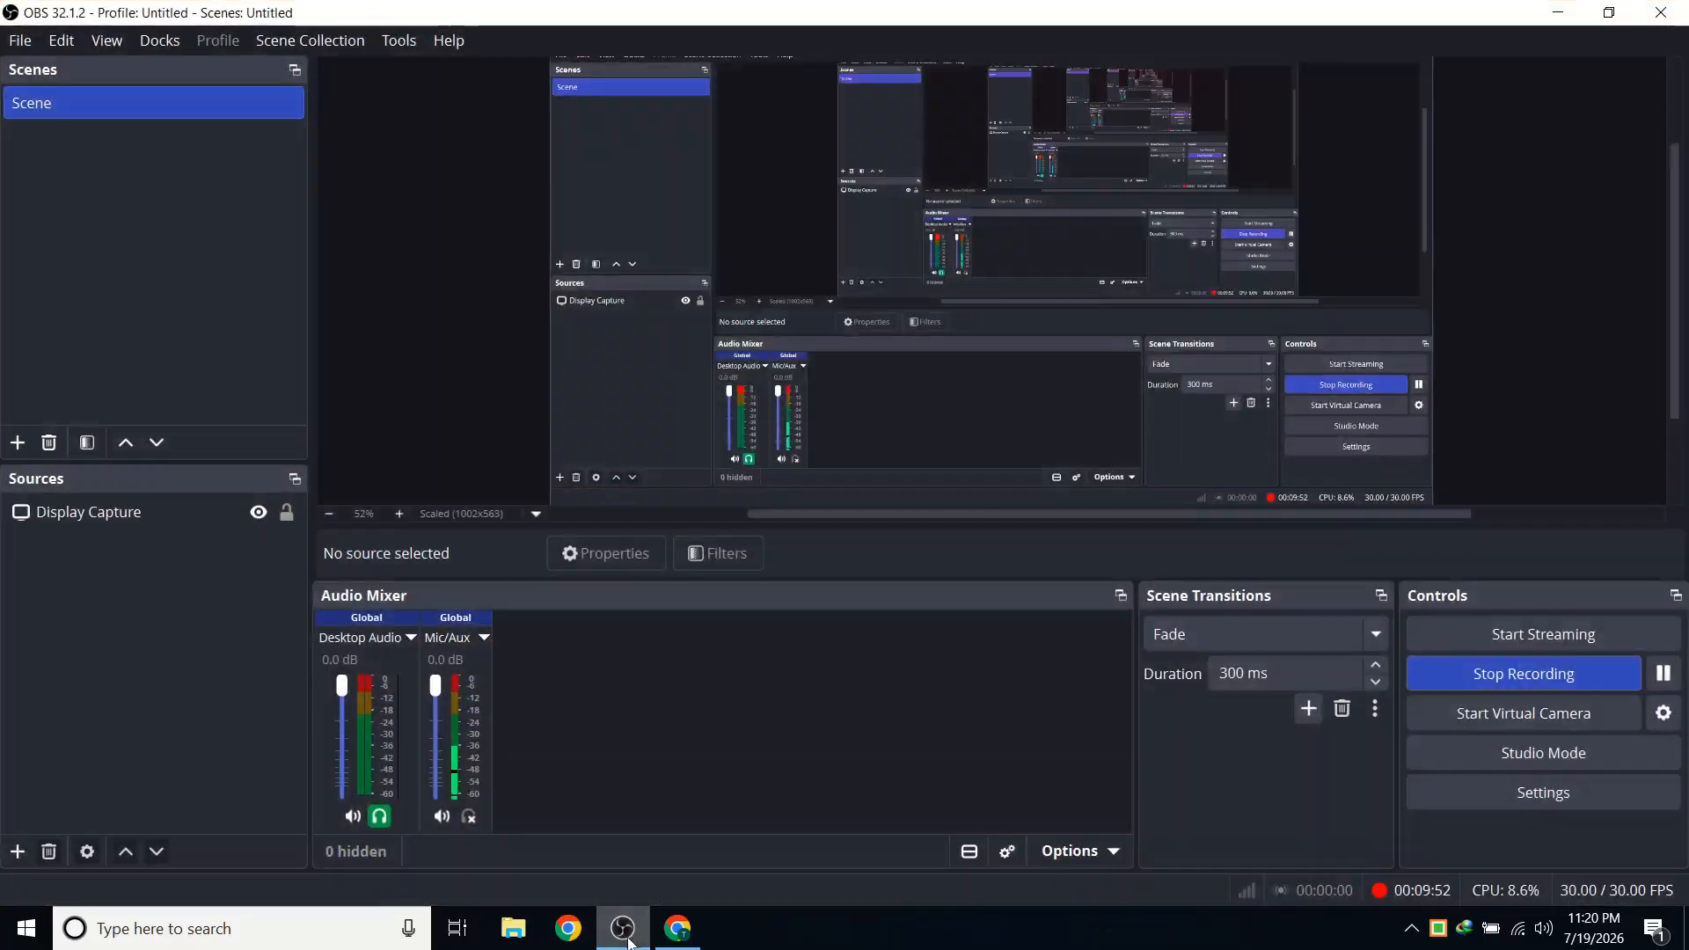
Switch back to Blogger, view the live meandai blog's home page with its posts and sidebar, and close it.
click(625, 931)
scroll(774, 580, down, 2)
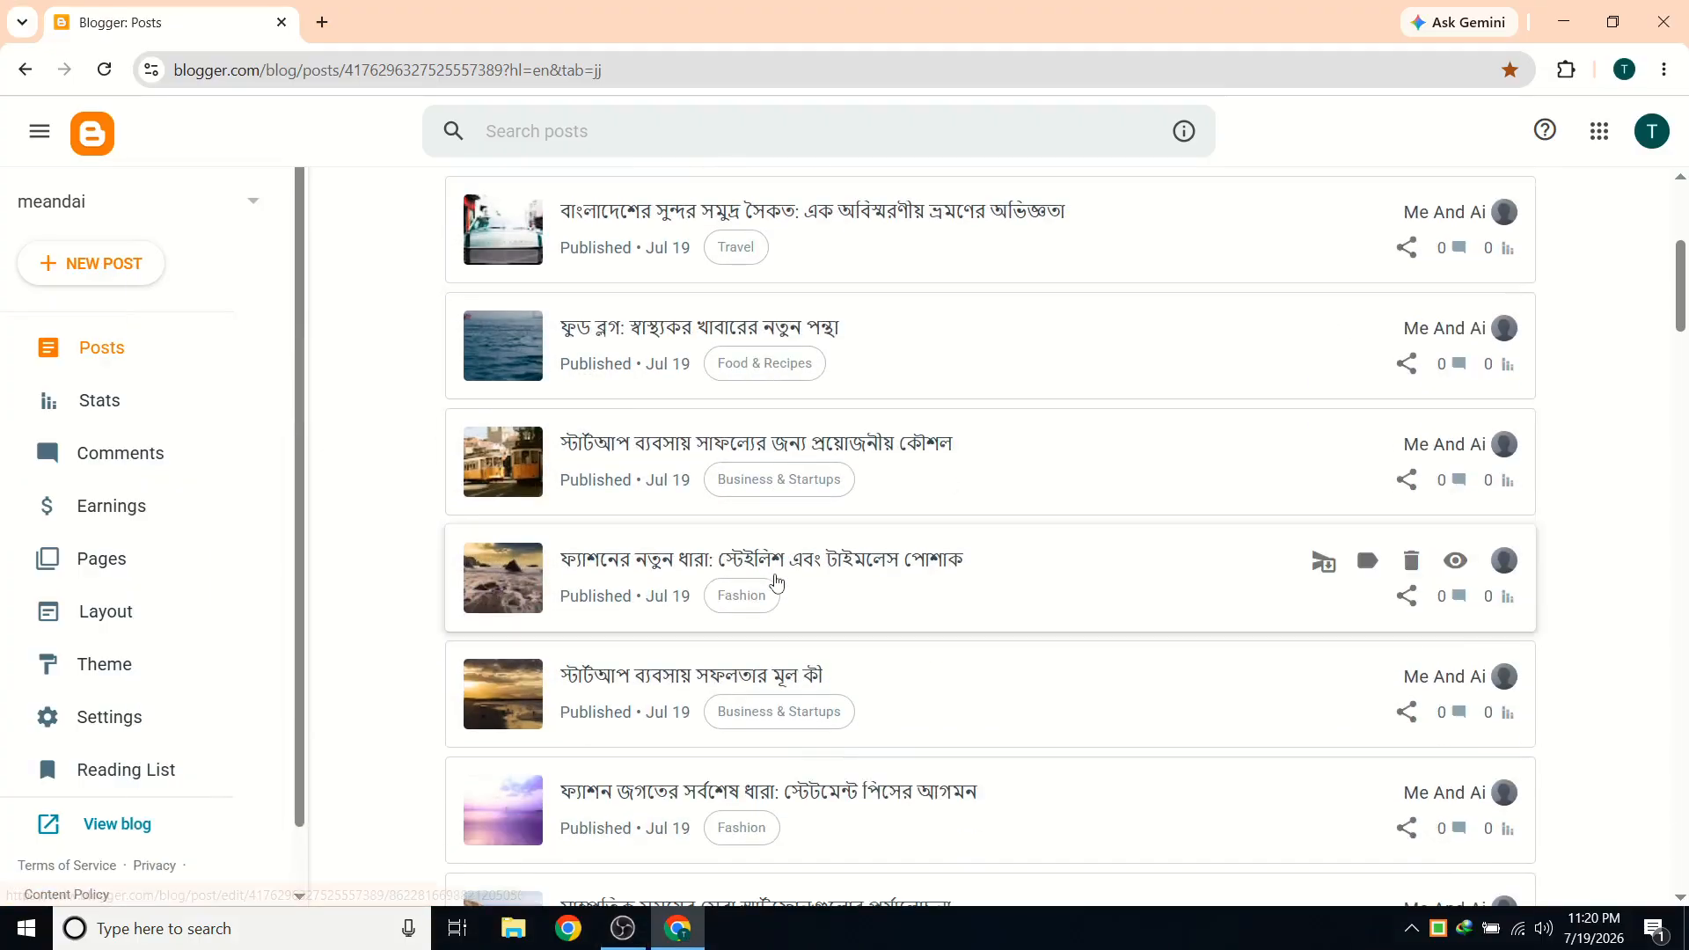
scroll(776, 582, up, 5)
click(170, 834)
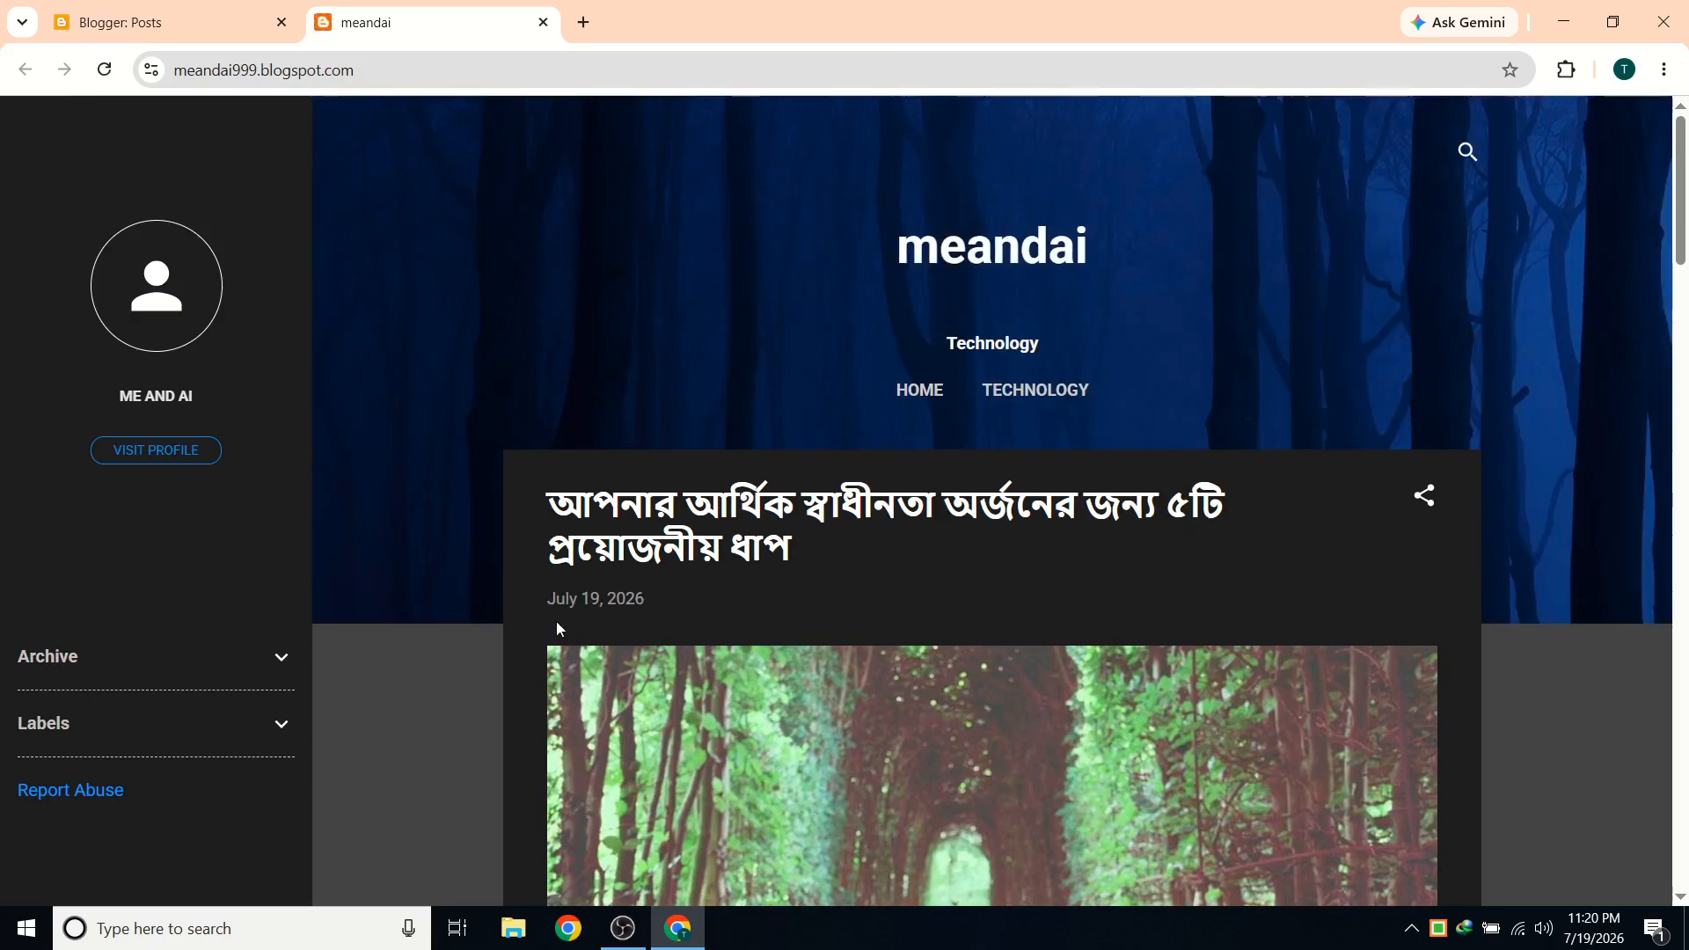
scroll(574, 627, down, 15)
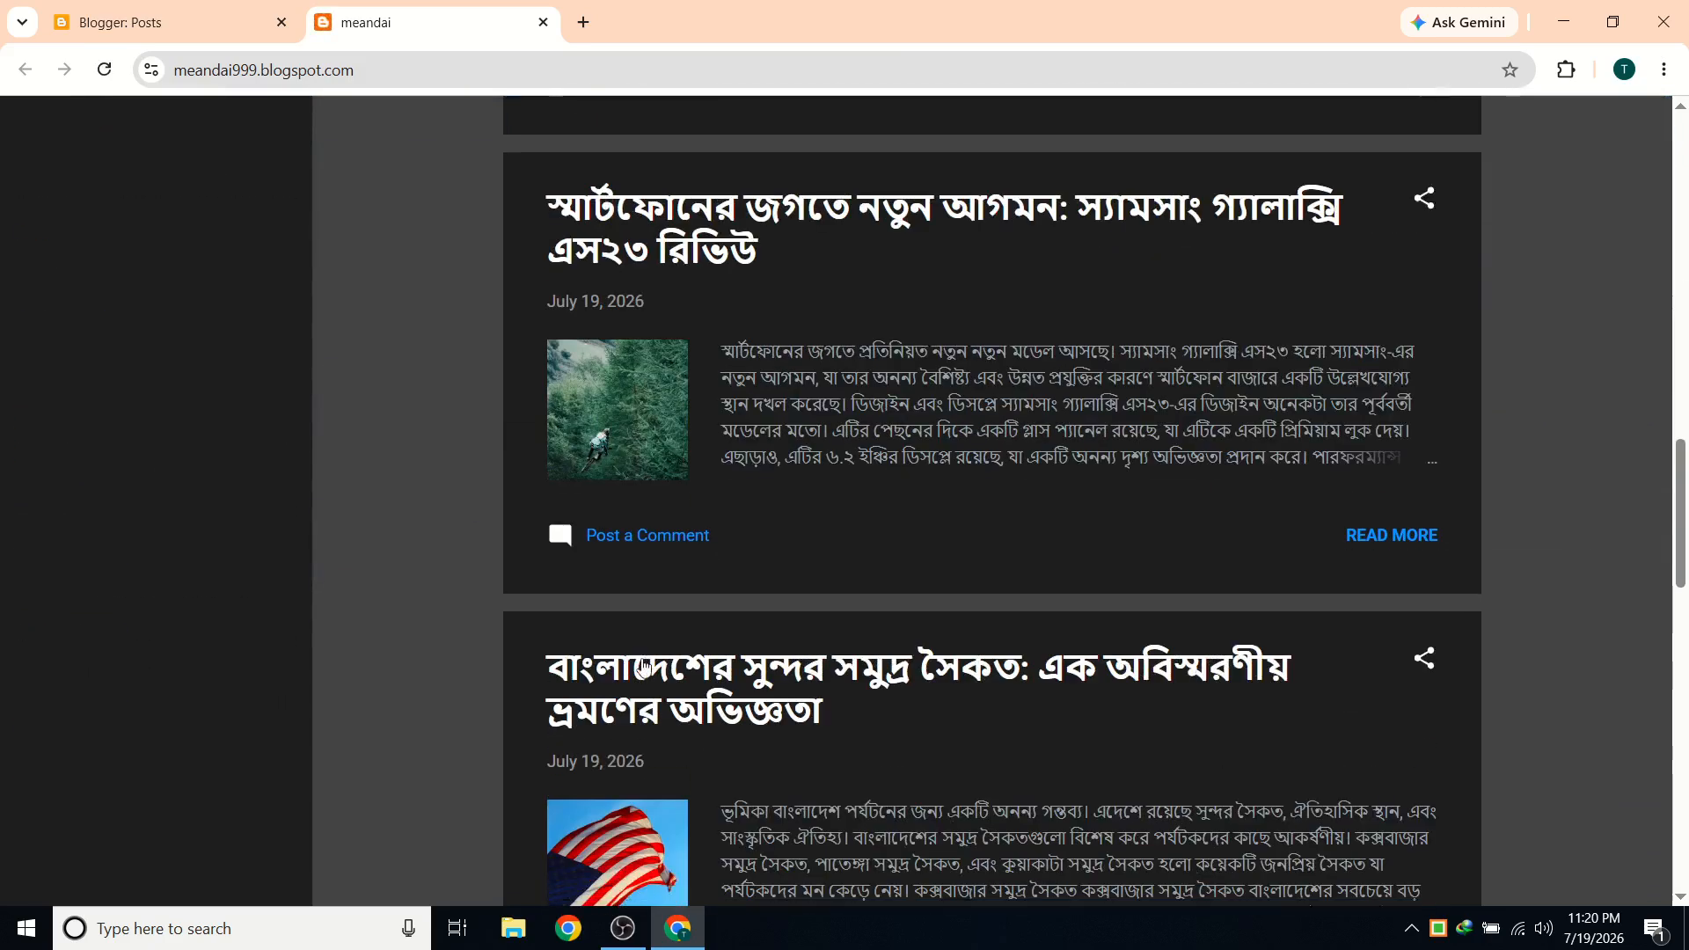
scroll(644, 669, down, 18)
scroll(646, 690, up, 7)
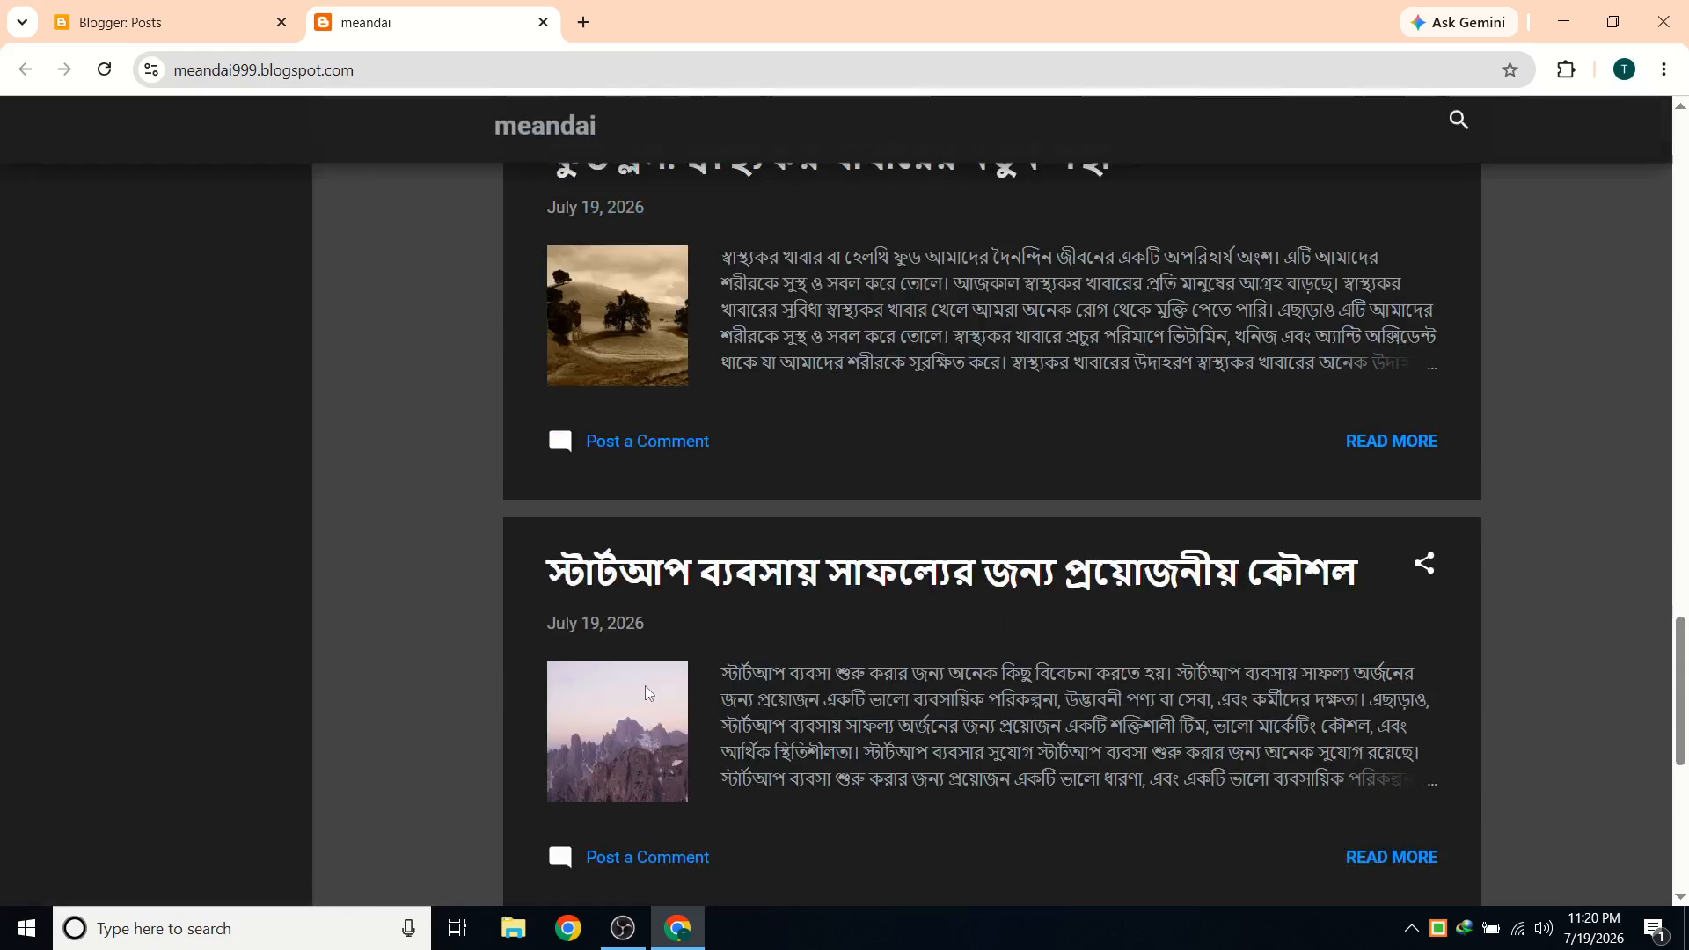
scroll(647, 692, up, 20)
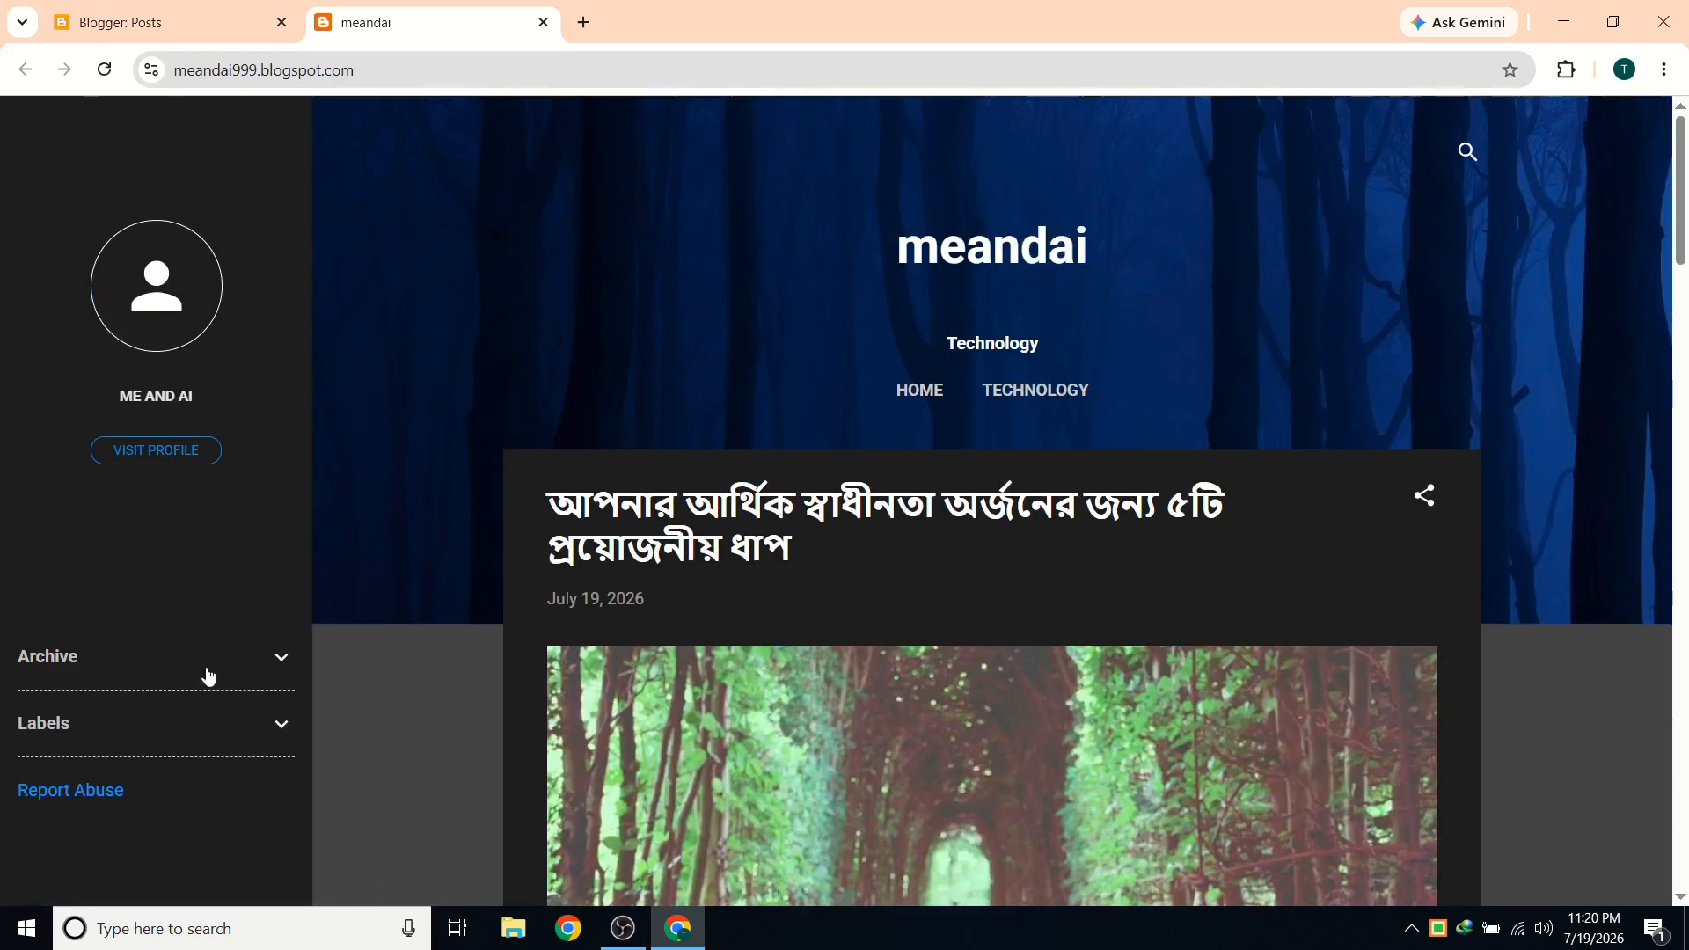
scroll(238, 633, down, 3)
scroll(273, 572, up, 2)
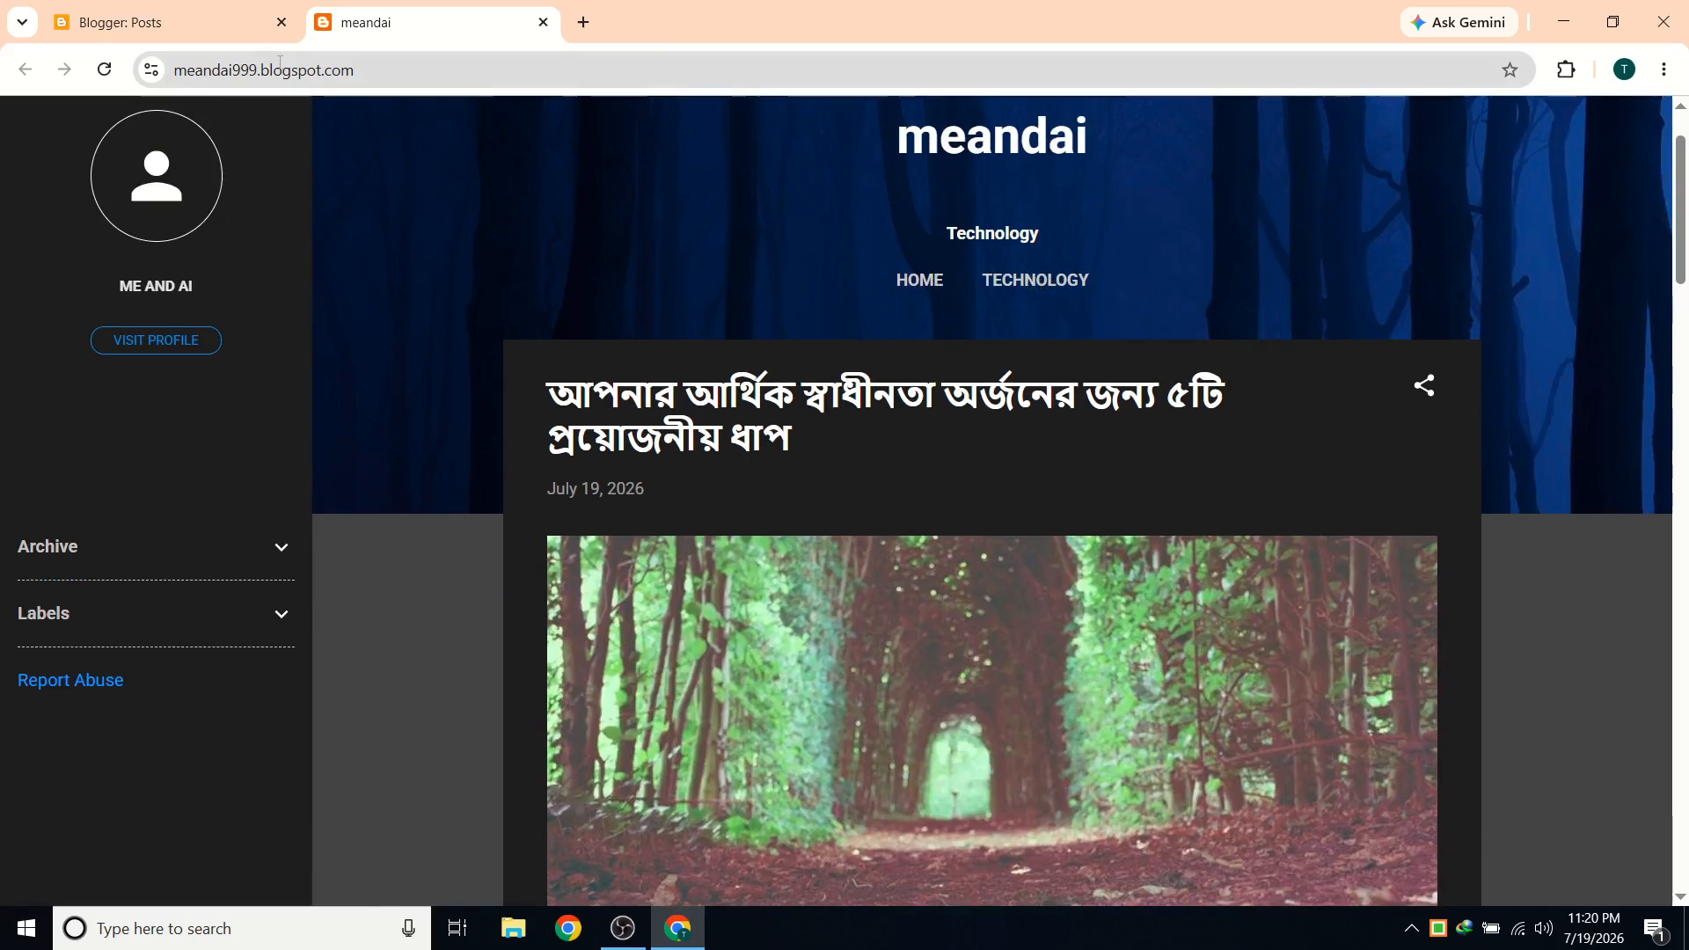
click(543, 22)
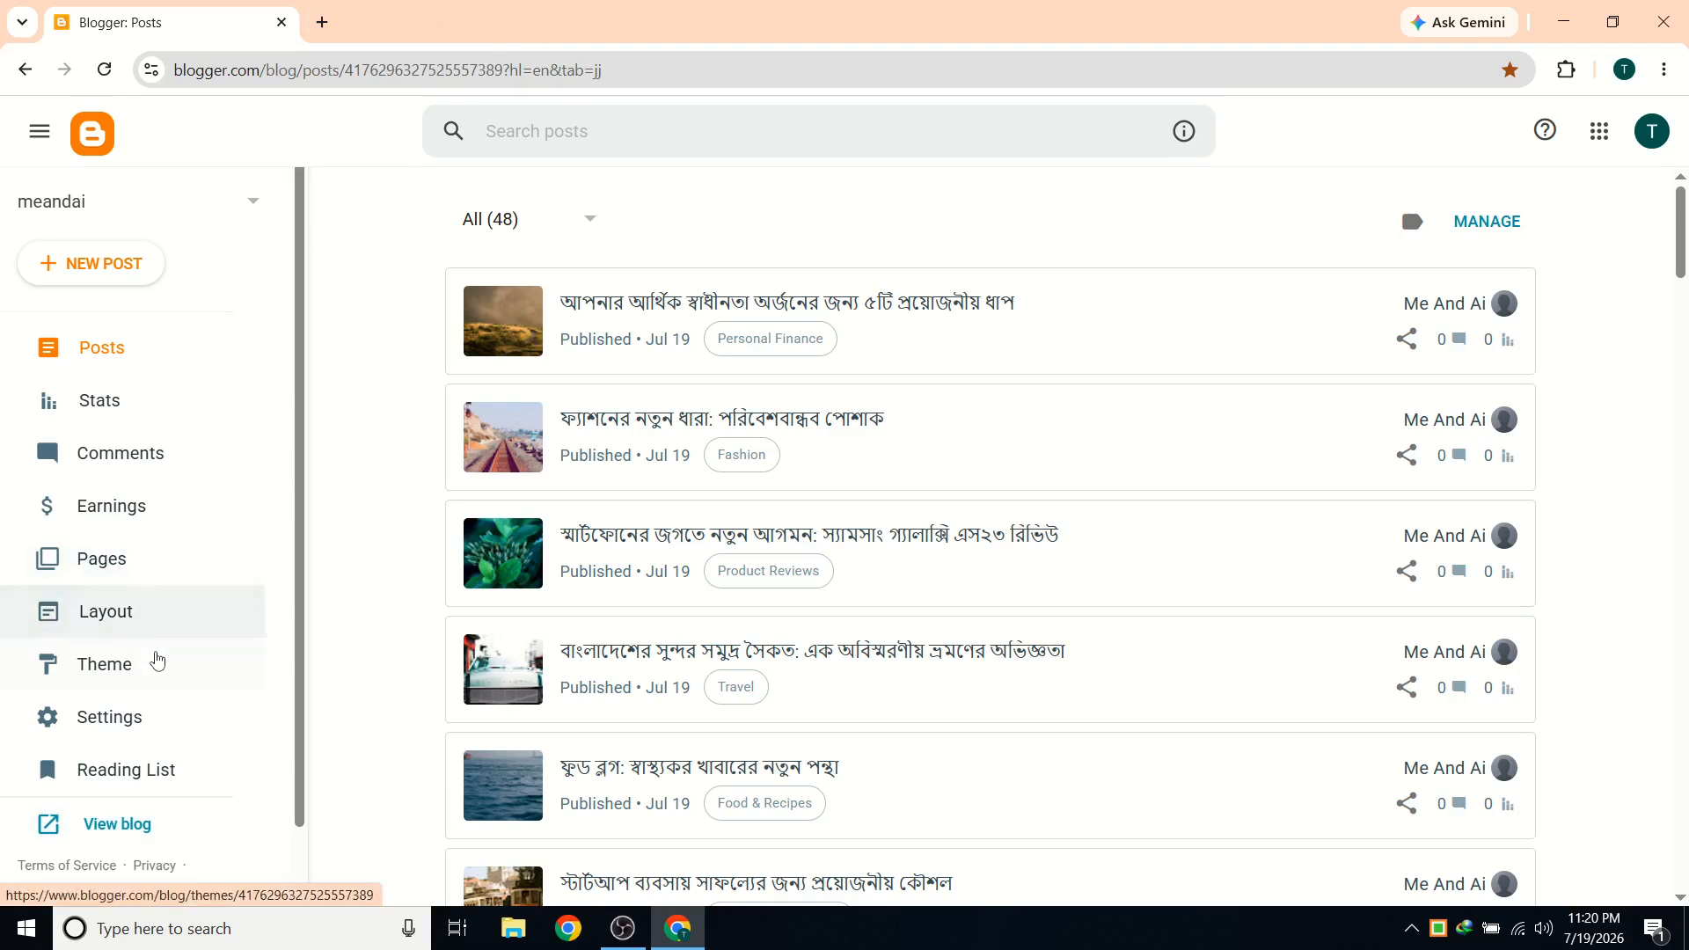
Open the blog's layout editor and the settings of the About Me profile gadget.
click(157, 613)
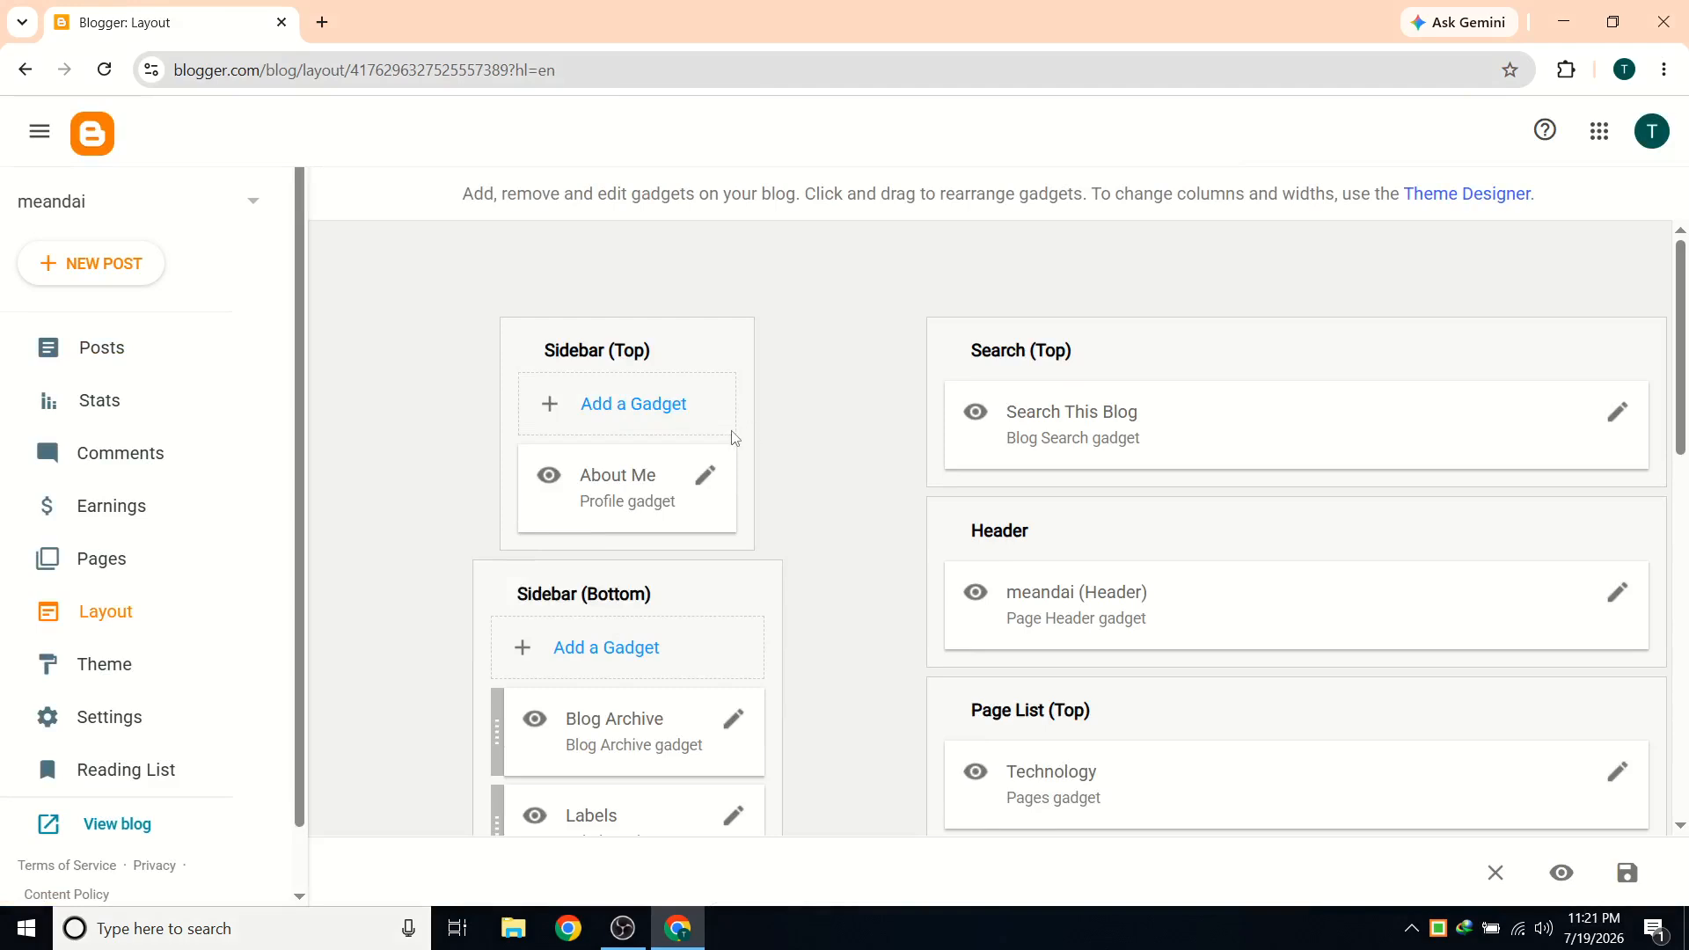
scroll(802, 469, down, 2)
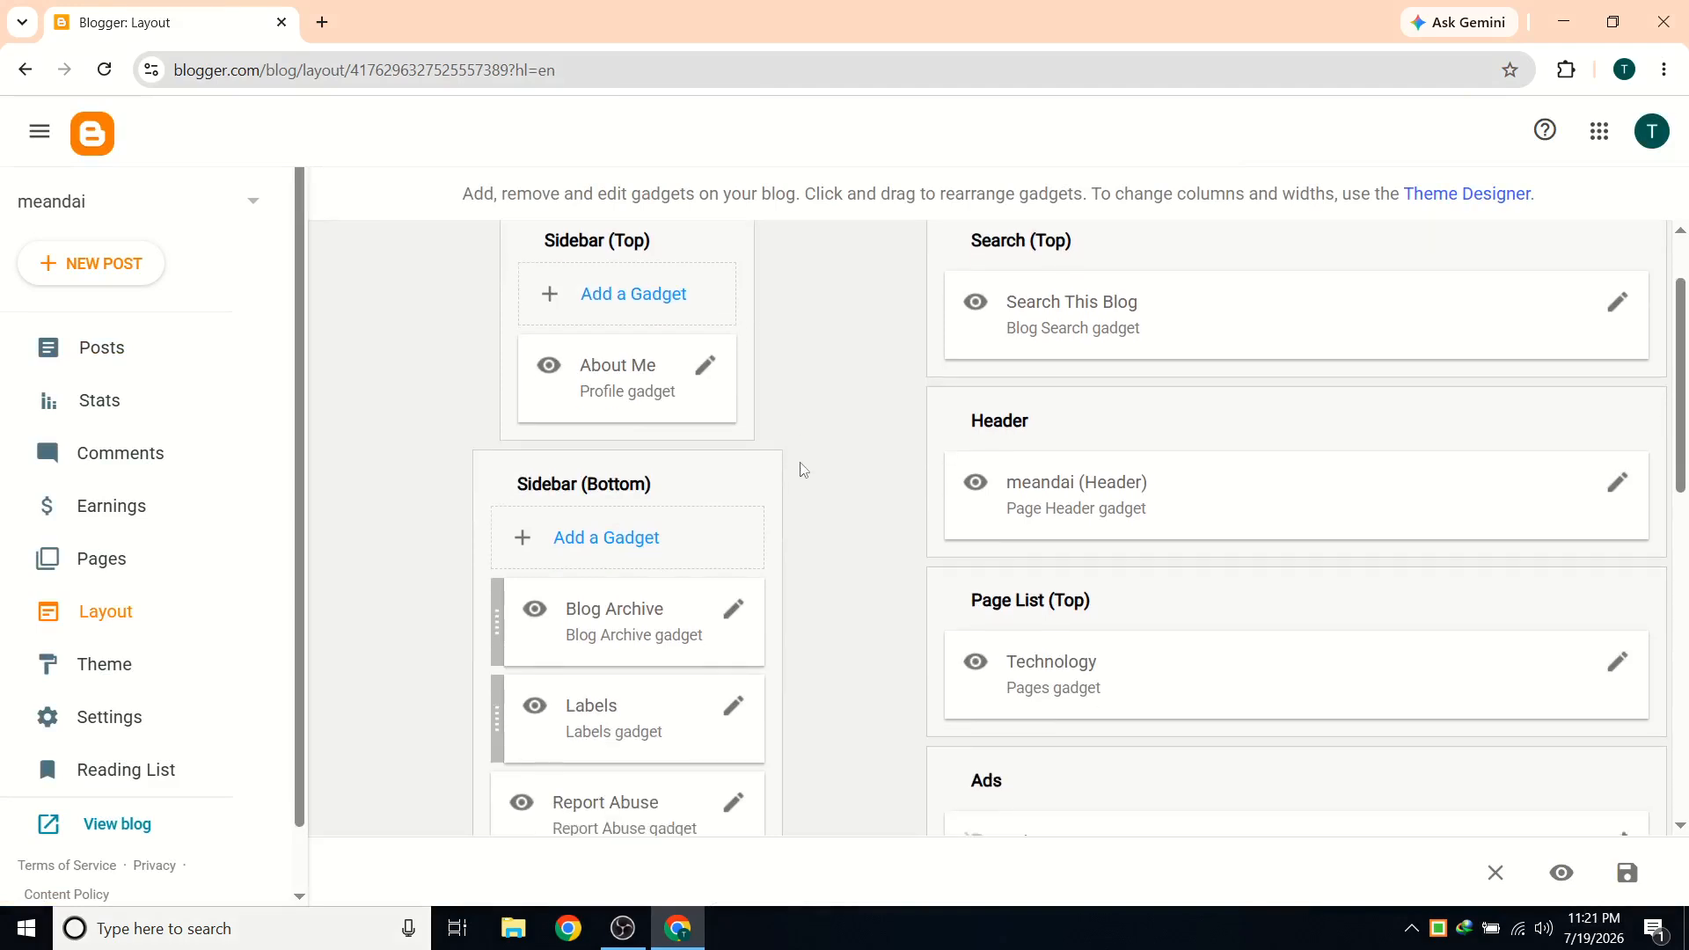
click(703, 372)
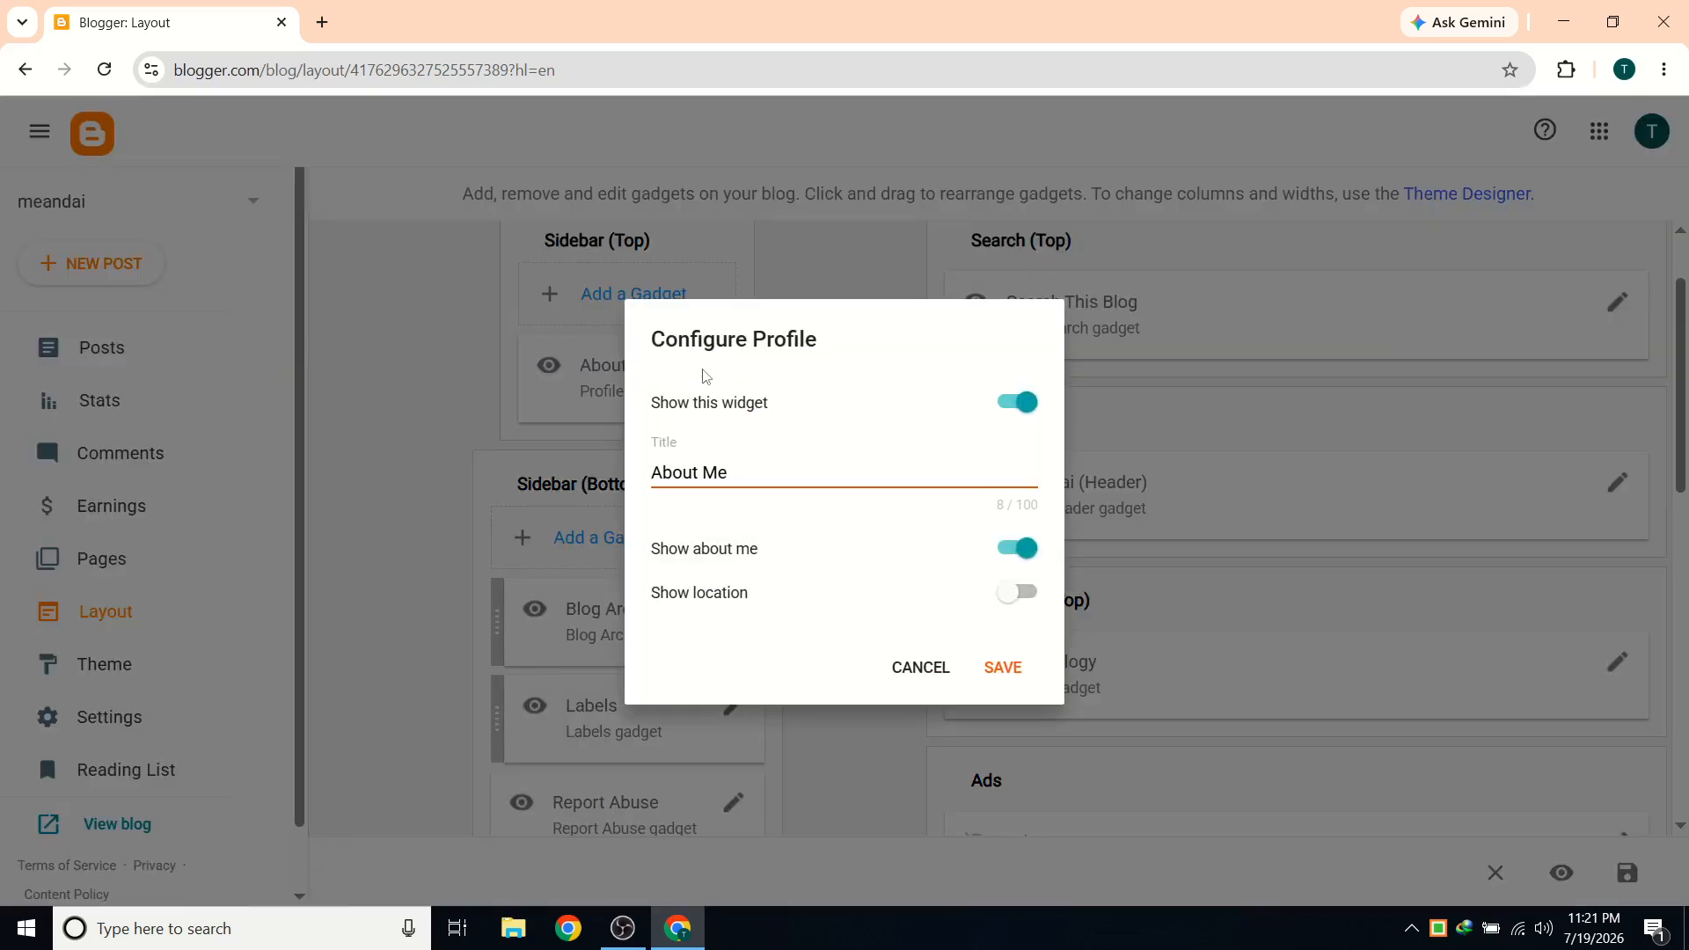
Open Gemini at gemini.google.com/app in a new tab.
click(322, 19)
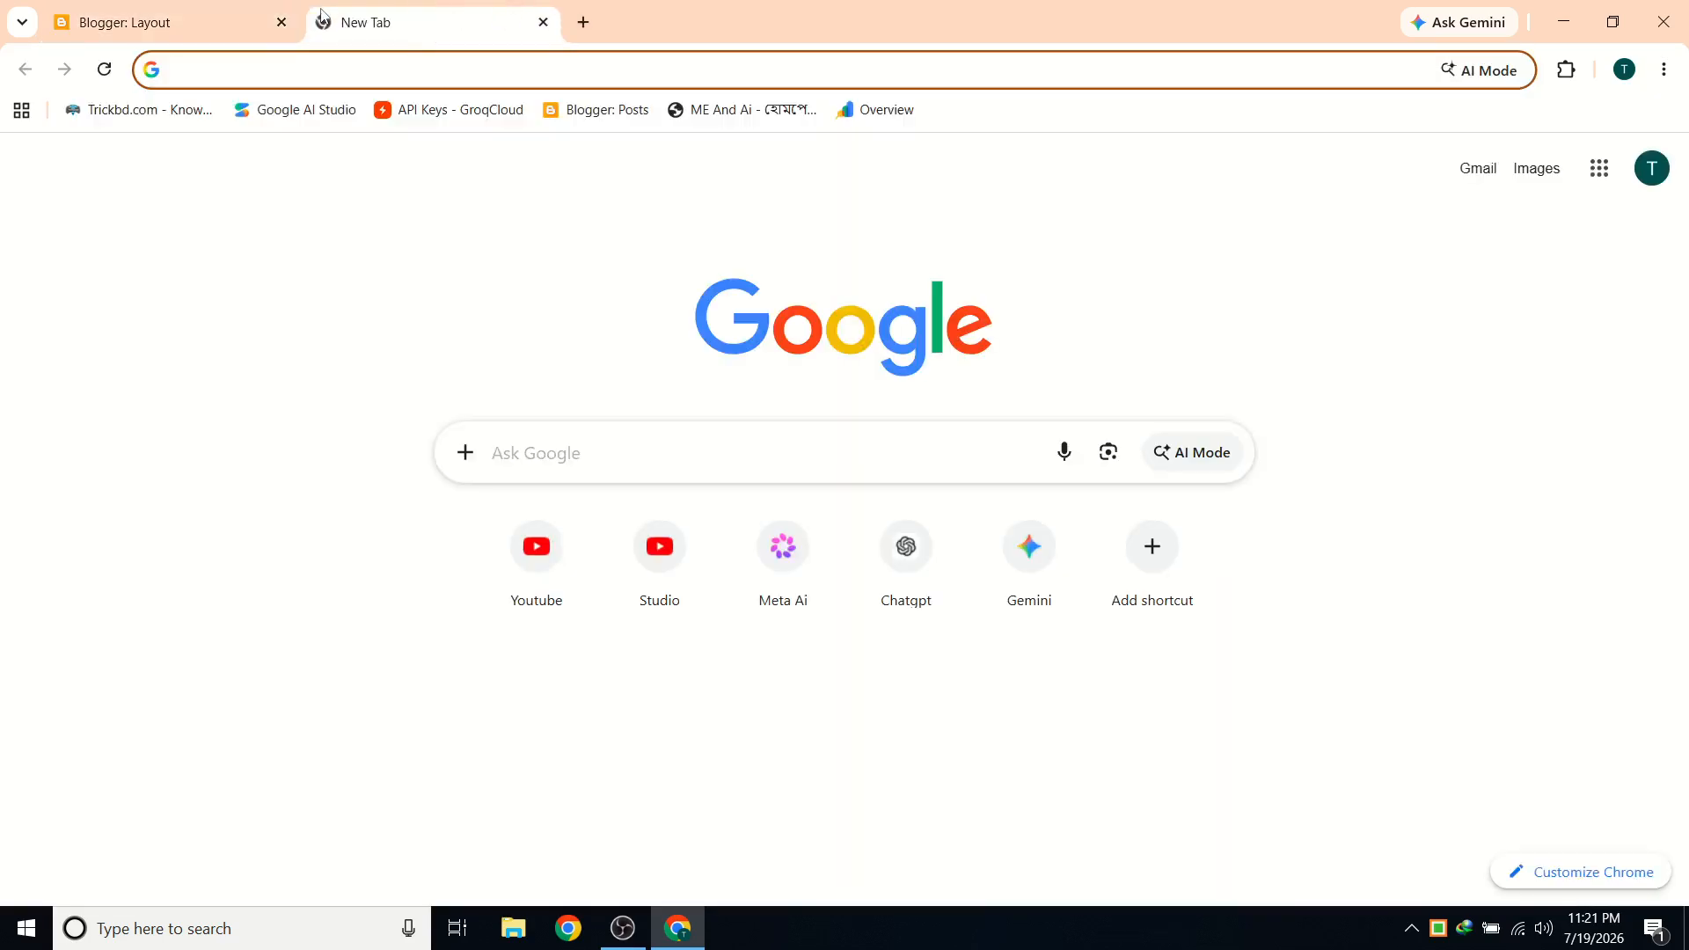
text(gemini.google.com/app)
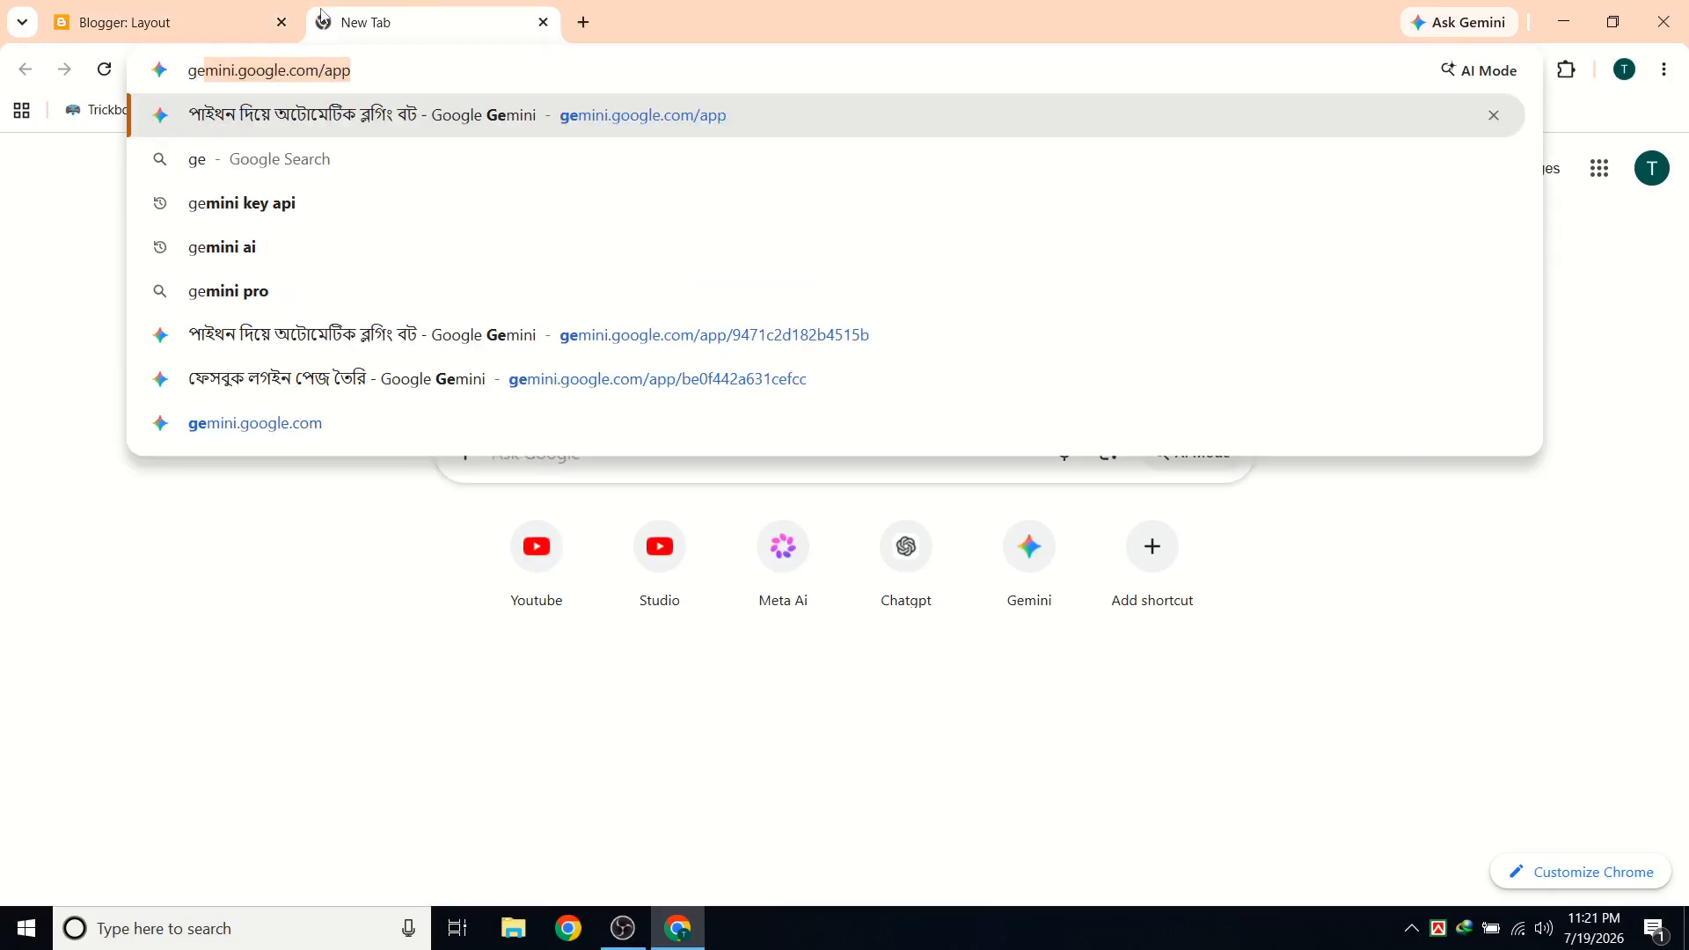
key(Return)
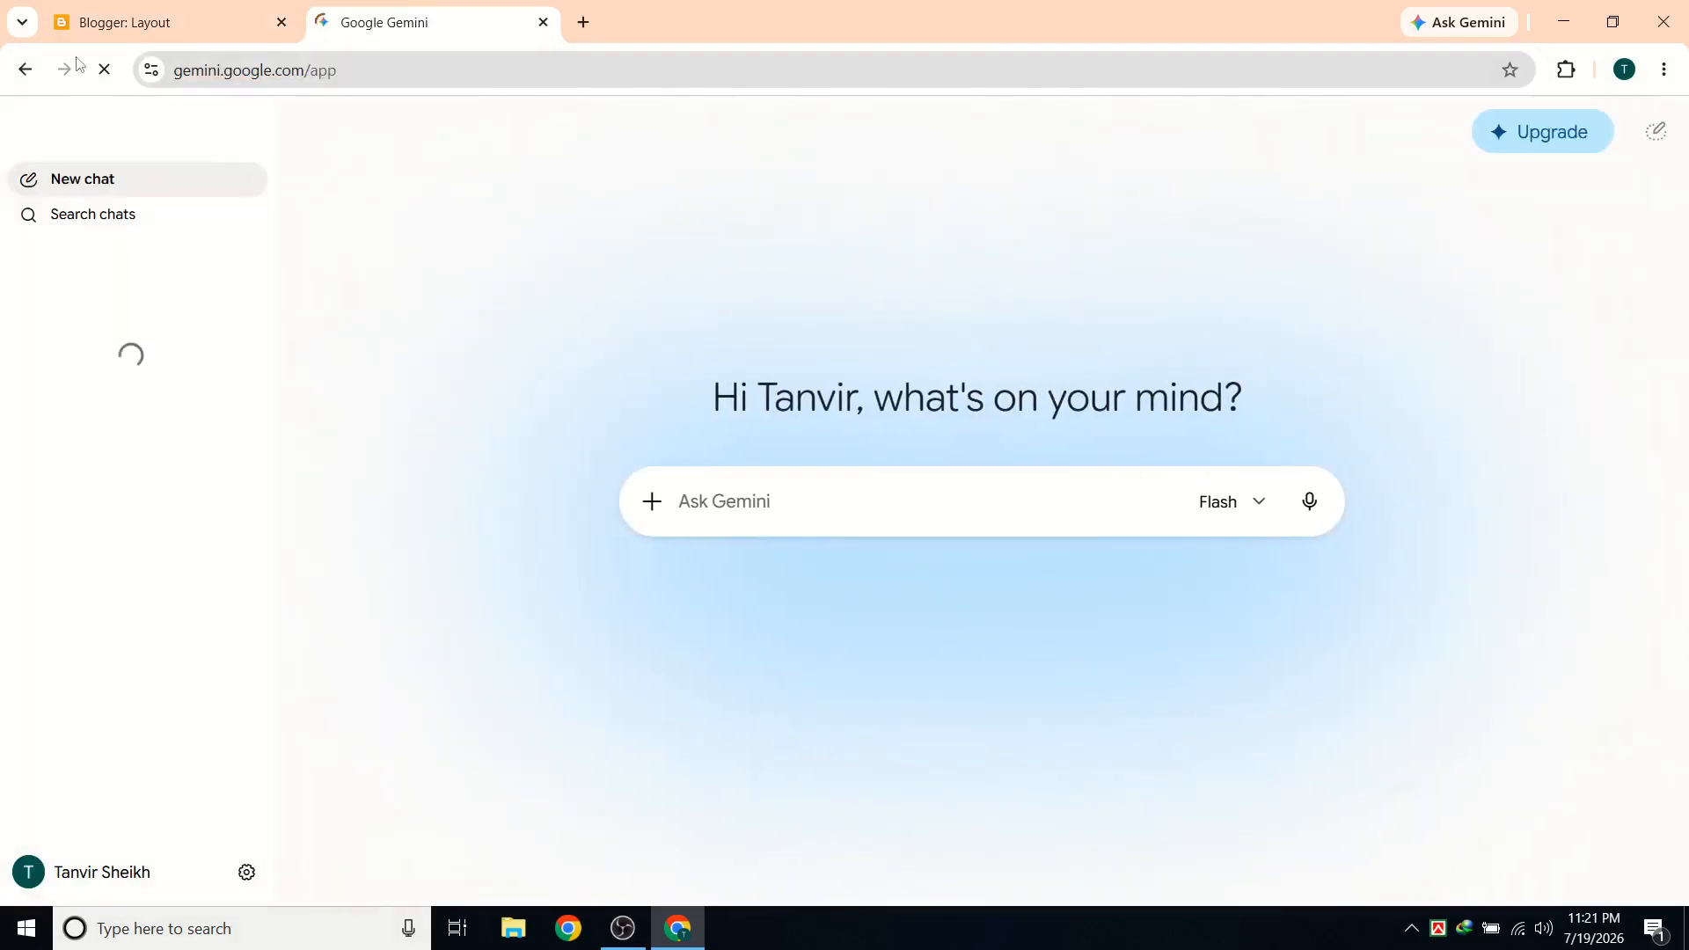
Return to the Blogger layout and save the About Me profile gadget, then reopen its settings and cancel.
click(132, 25)
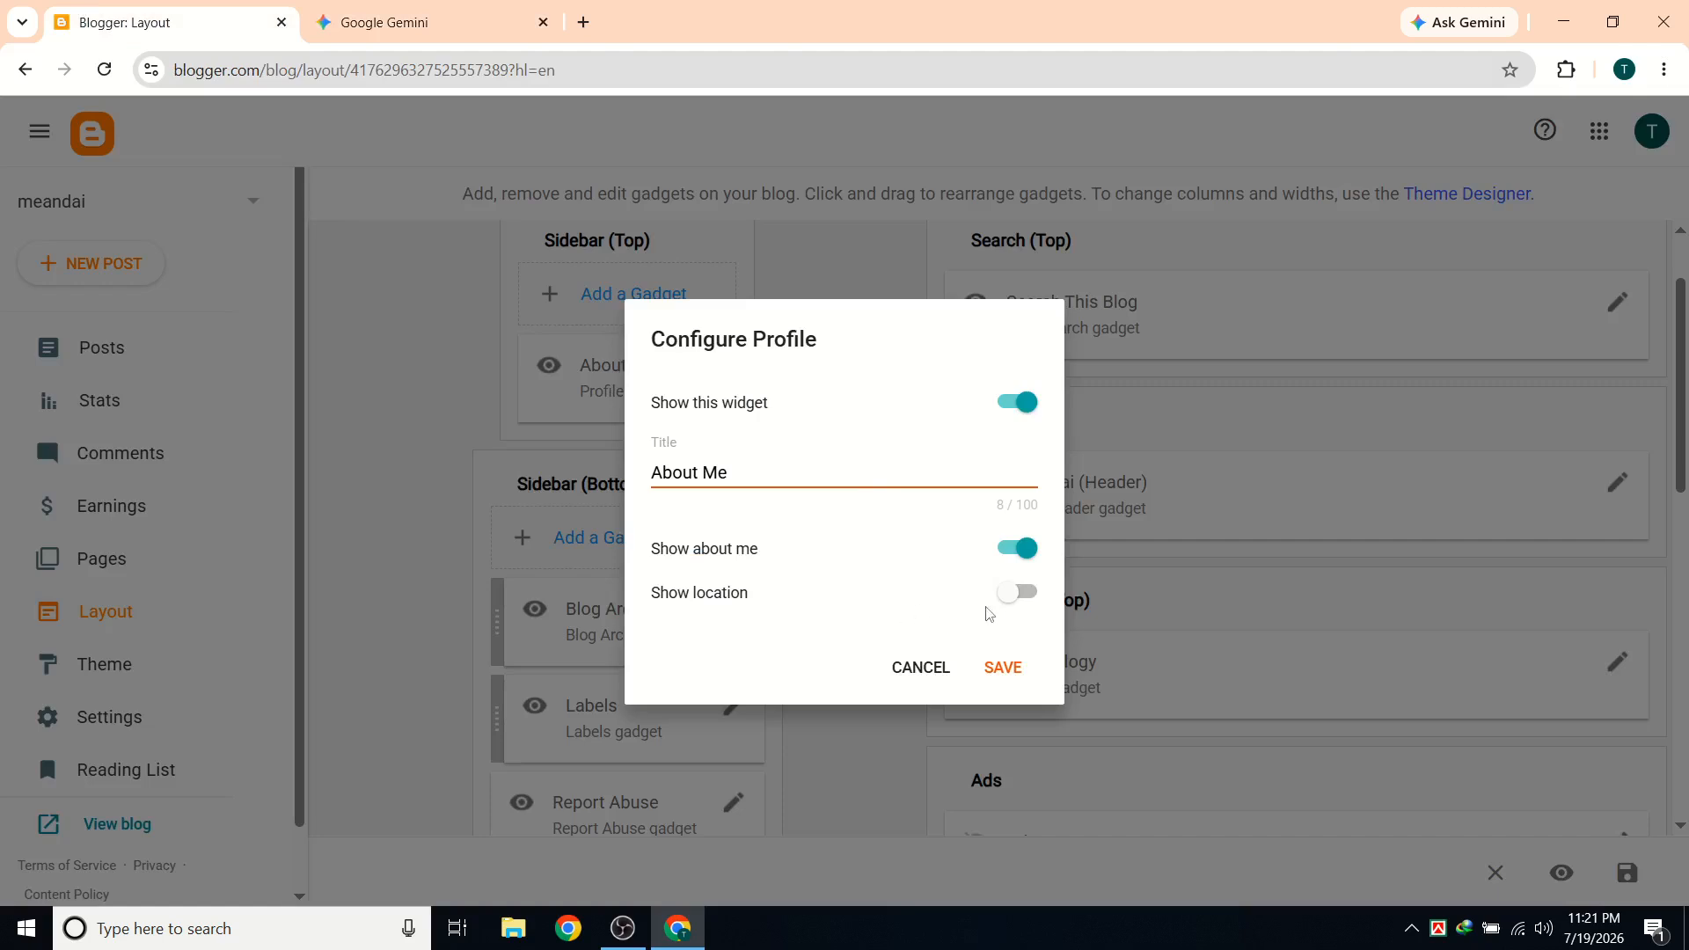
click(1003, 667)
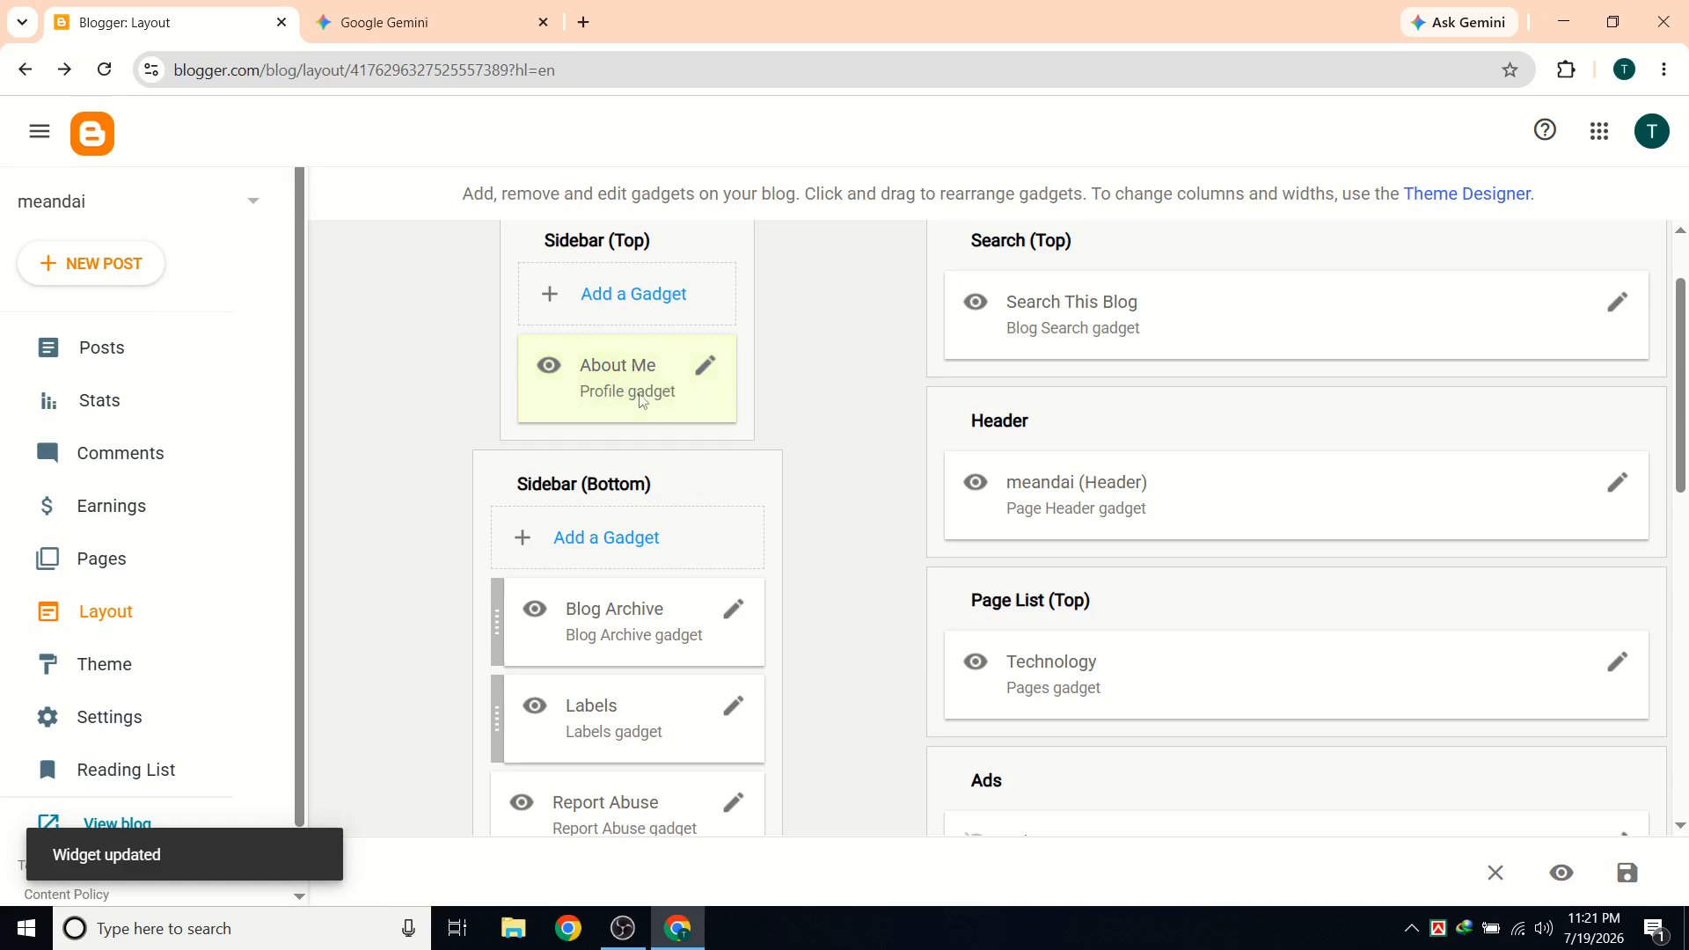
click(704, 368)
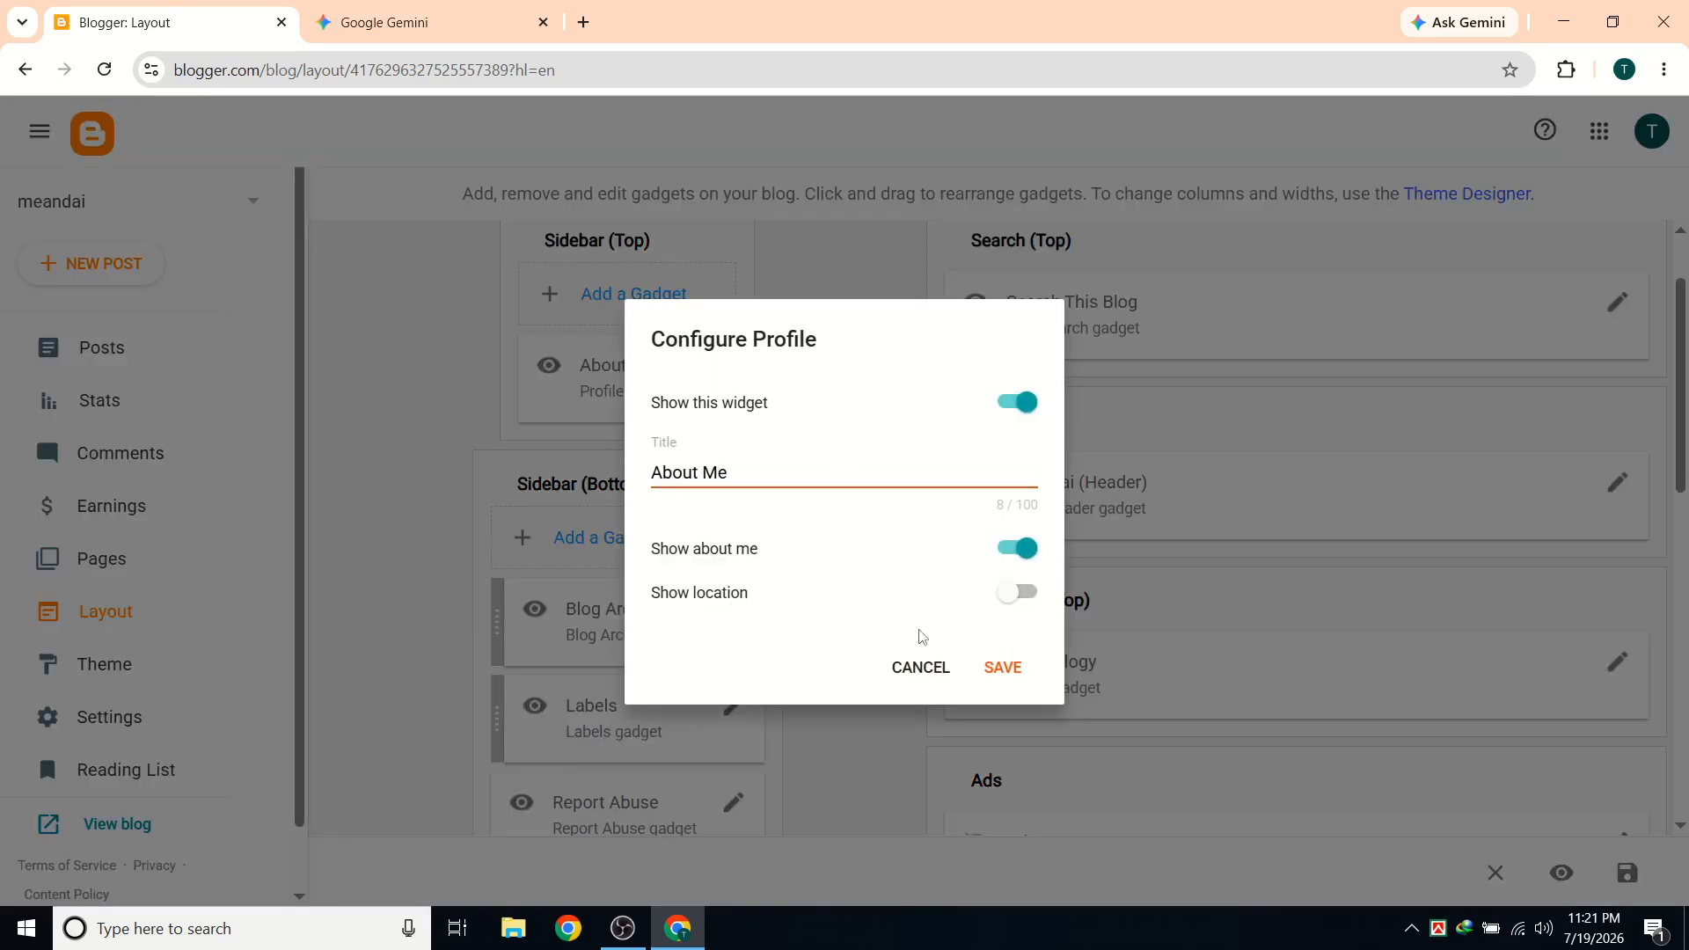
click(920, 668)
Open the live meandai blog and check the contents of its Labels and Archive sidebar sections.
scroll(112, 831, down, 1)
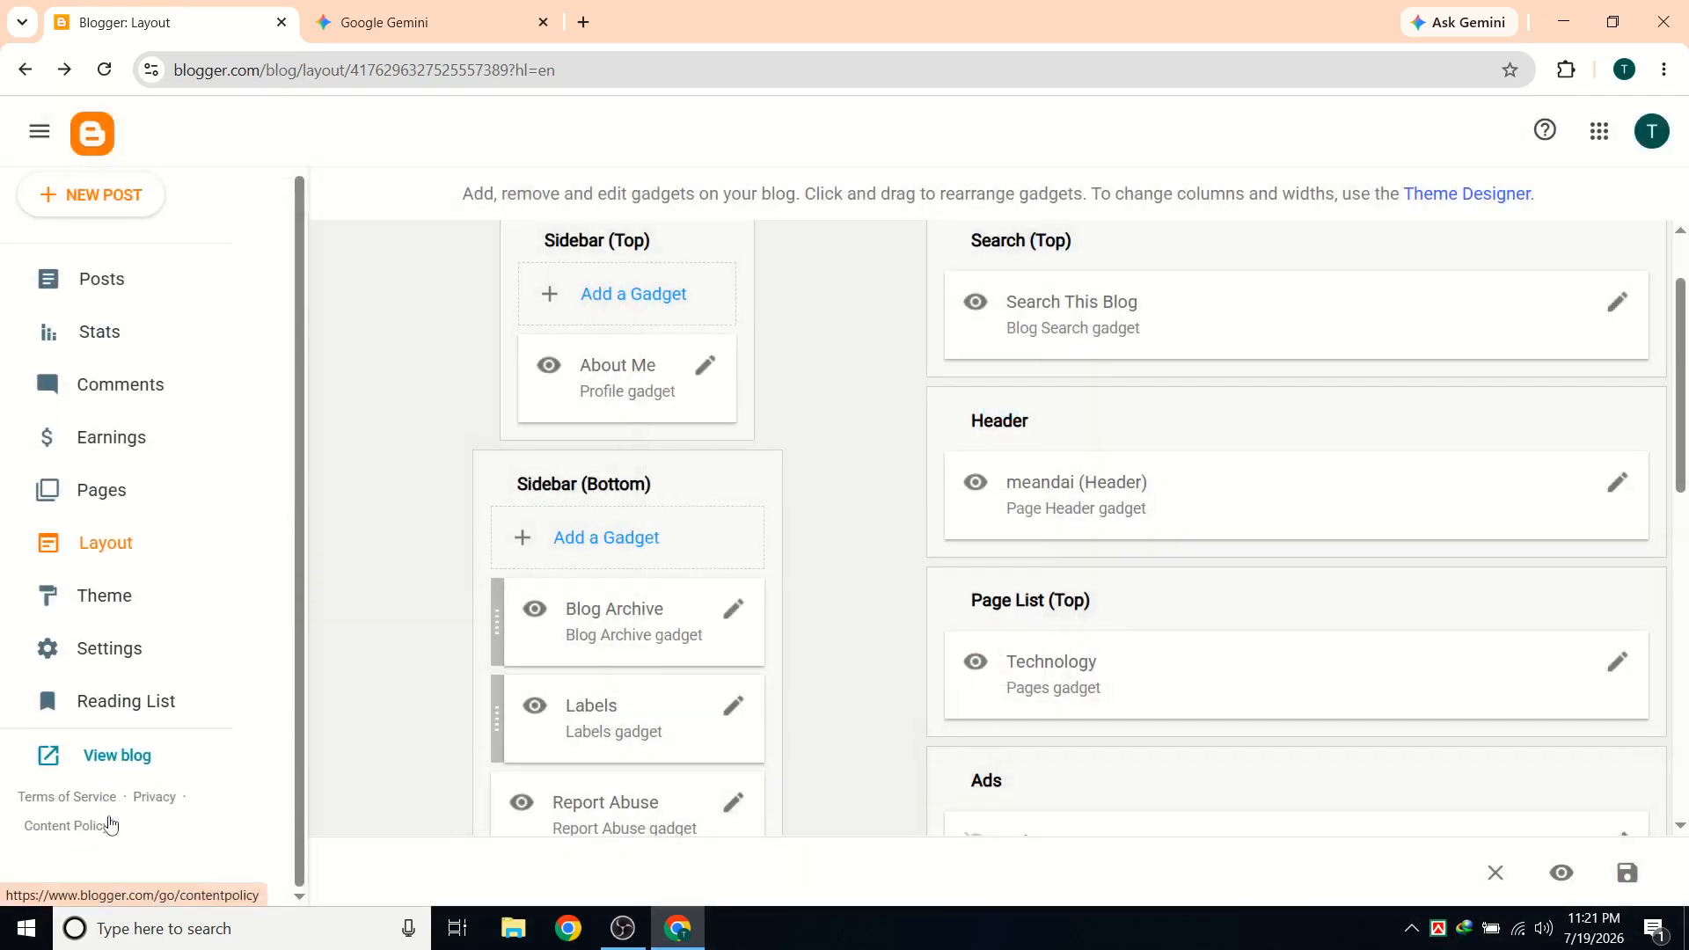
click(133, 765)
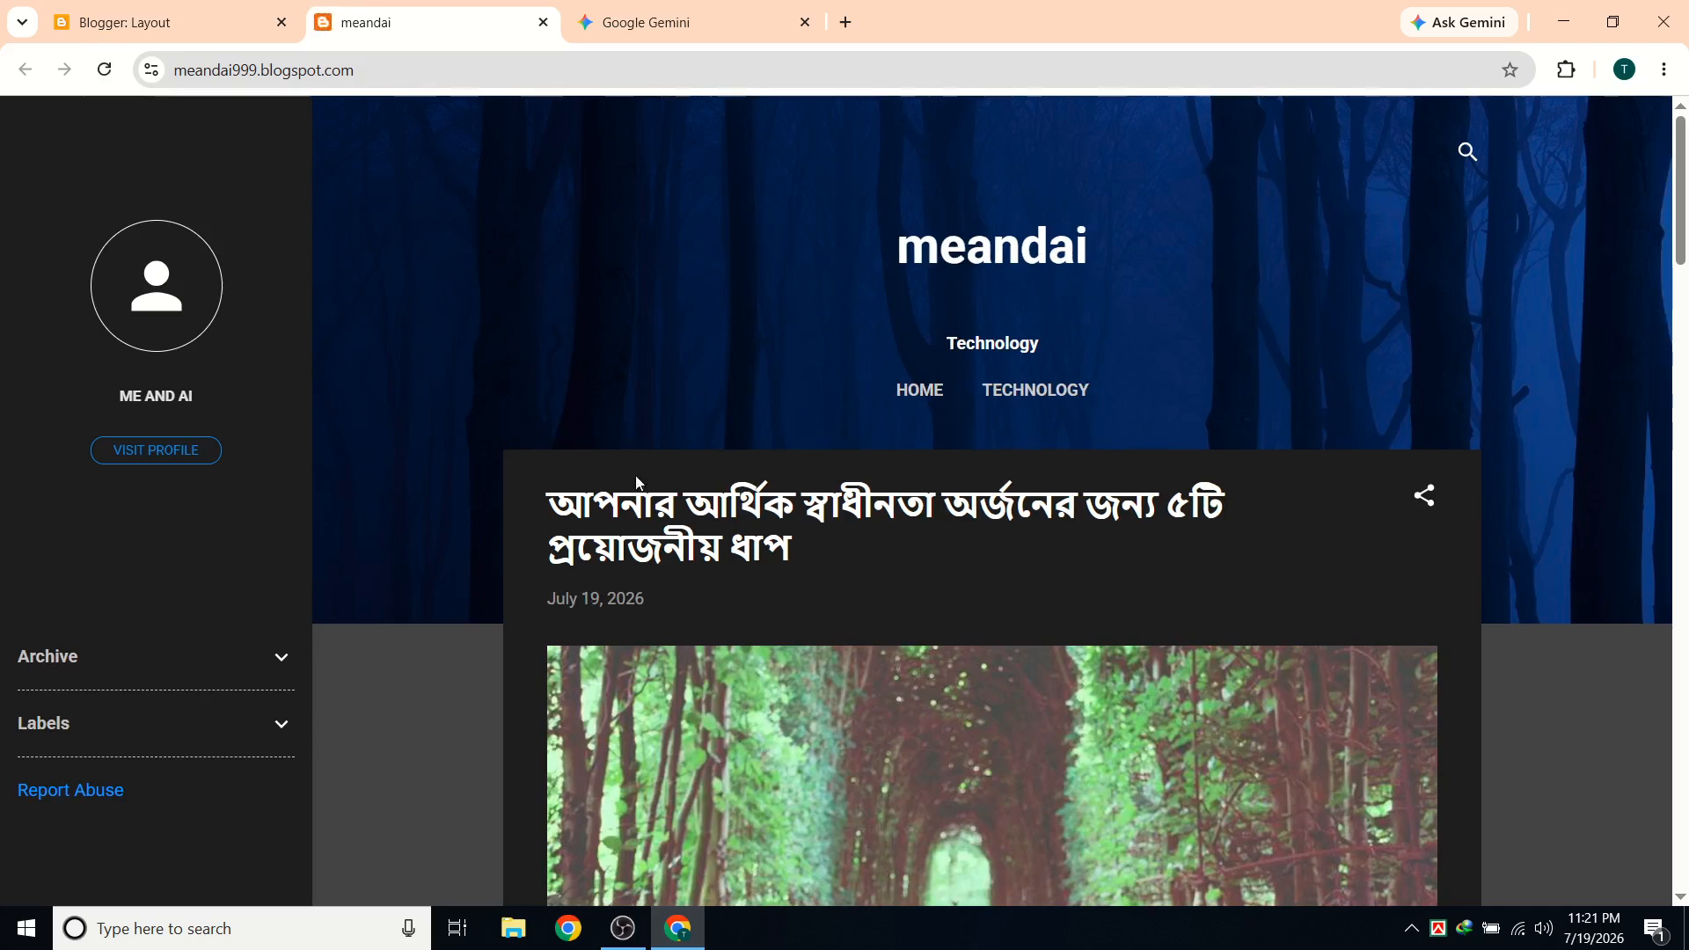
scroll(276, 587, down, 1)
scroll(231, 595, down, 3)
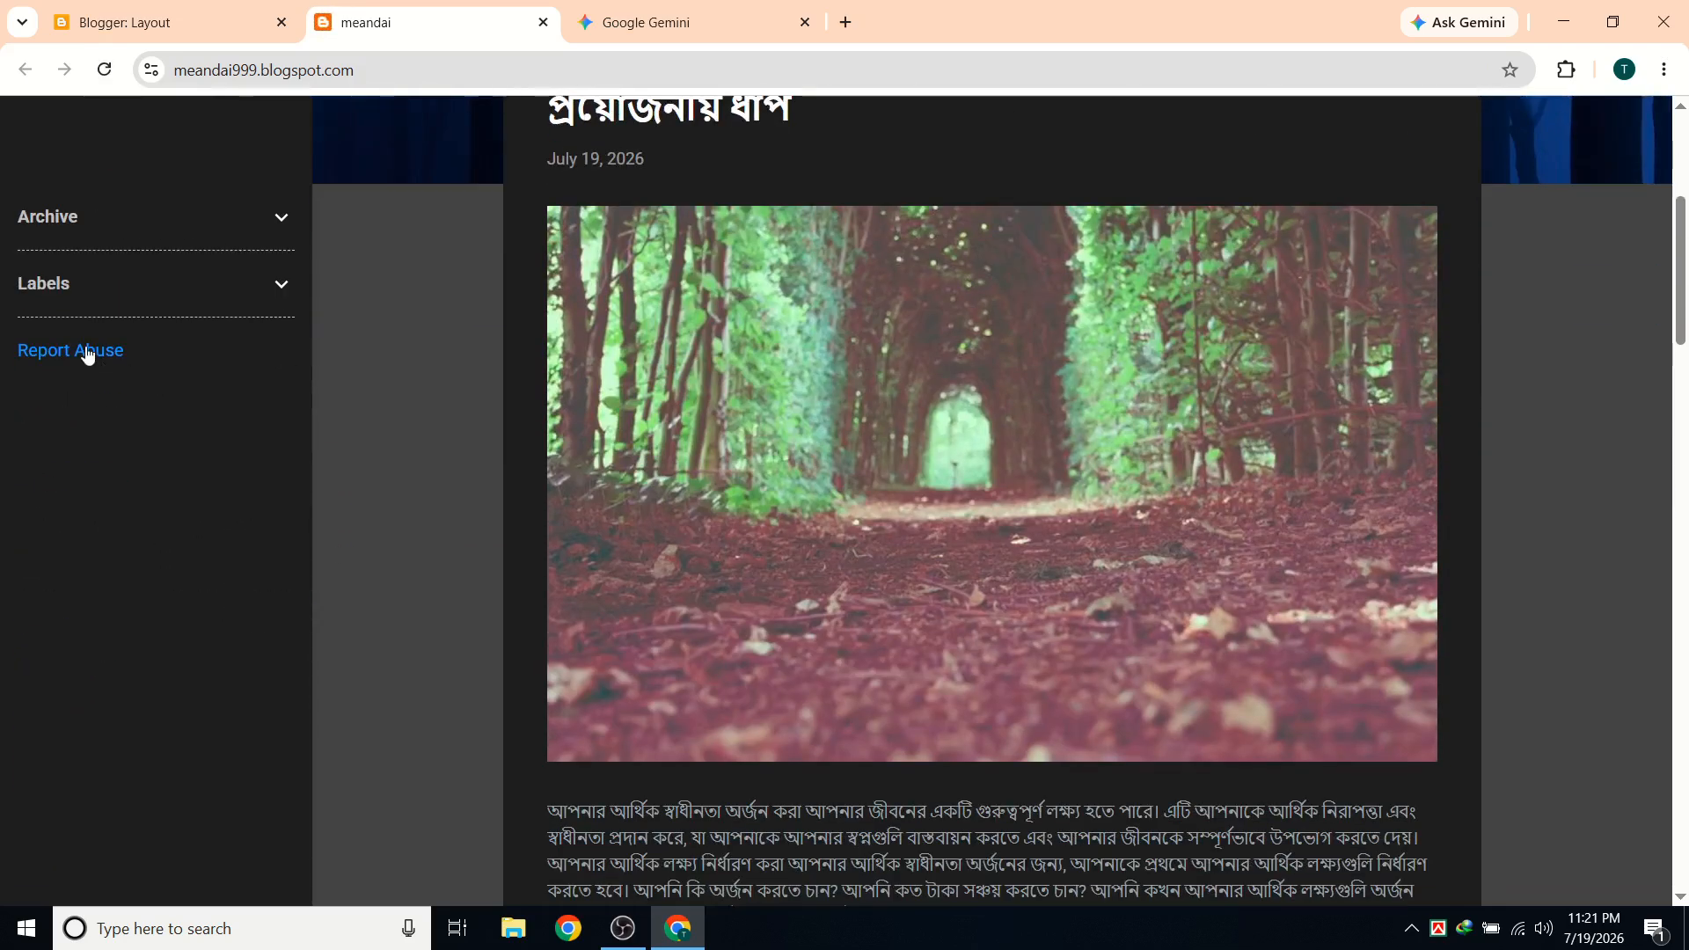
click(256, 292)
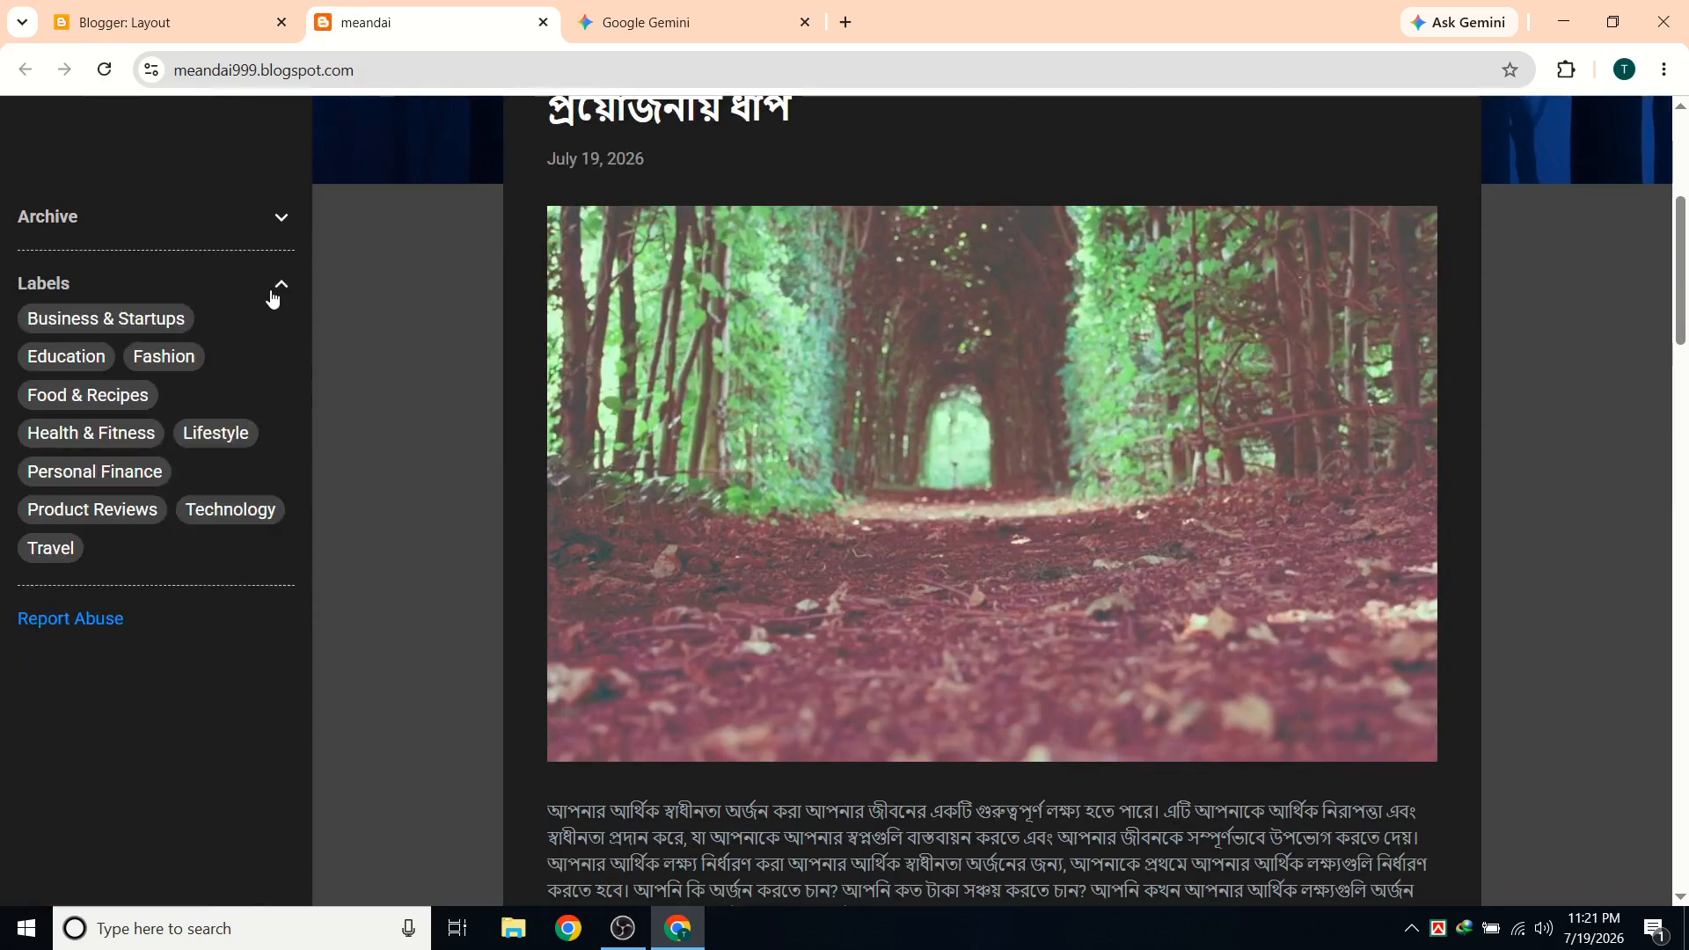
click(273, 298)
click(274, 234)
click(275, 234)
scroll(218, 572, down, 4)
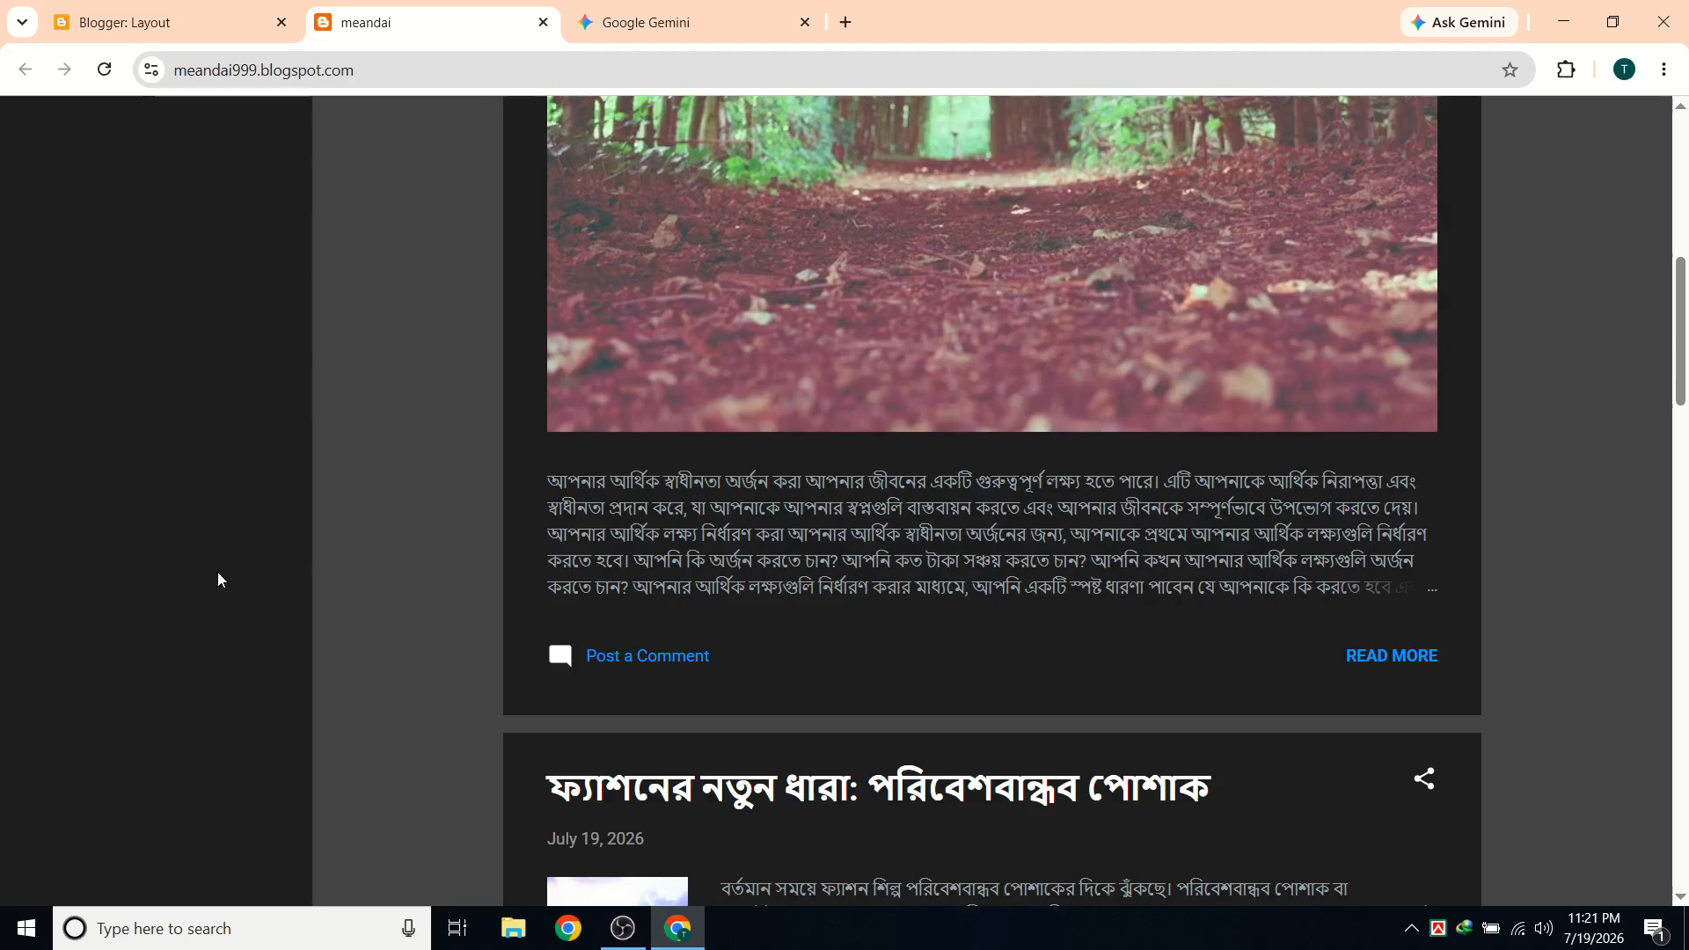
Look through the blog's home page down to its last post, then visit the author profile and return.
scroll(371, 610, up, 9)
scroll(1001, 630, down, 15)
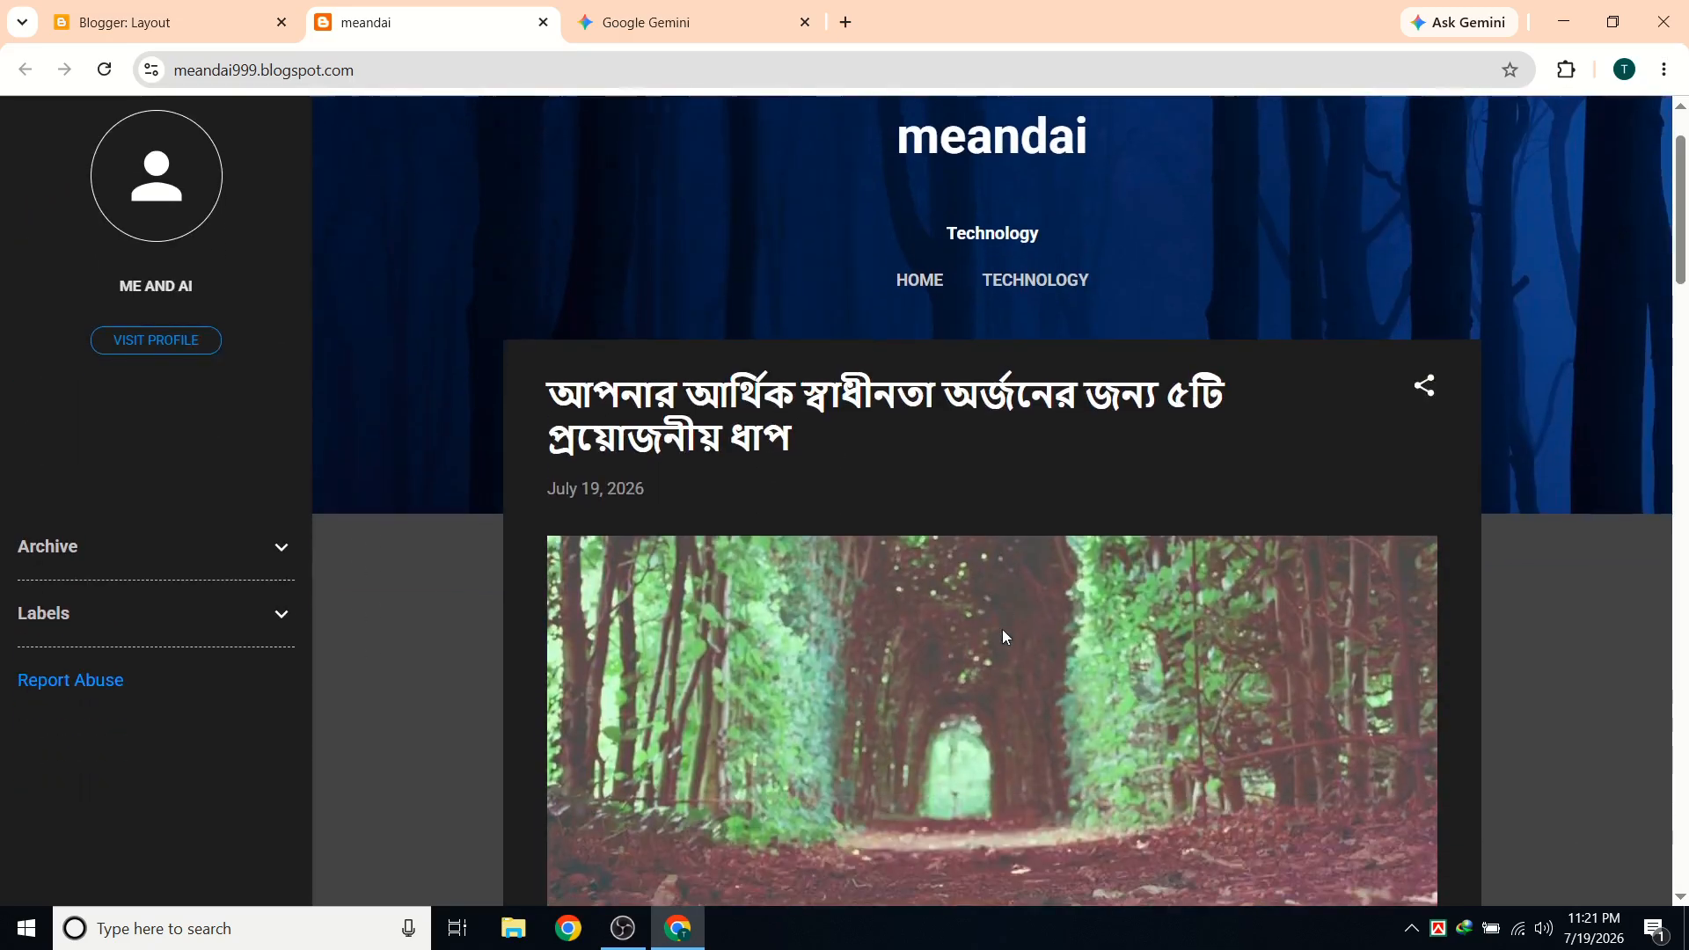
scroll(1296, 656, down, 4)
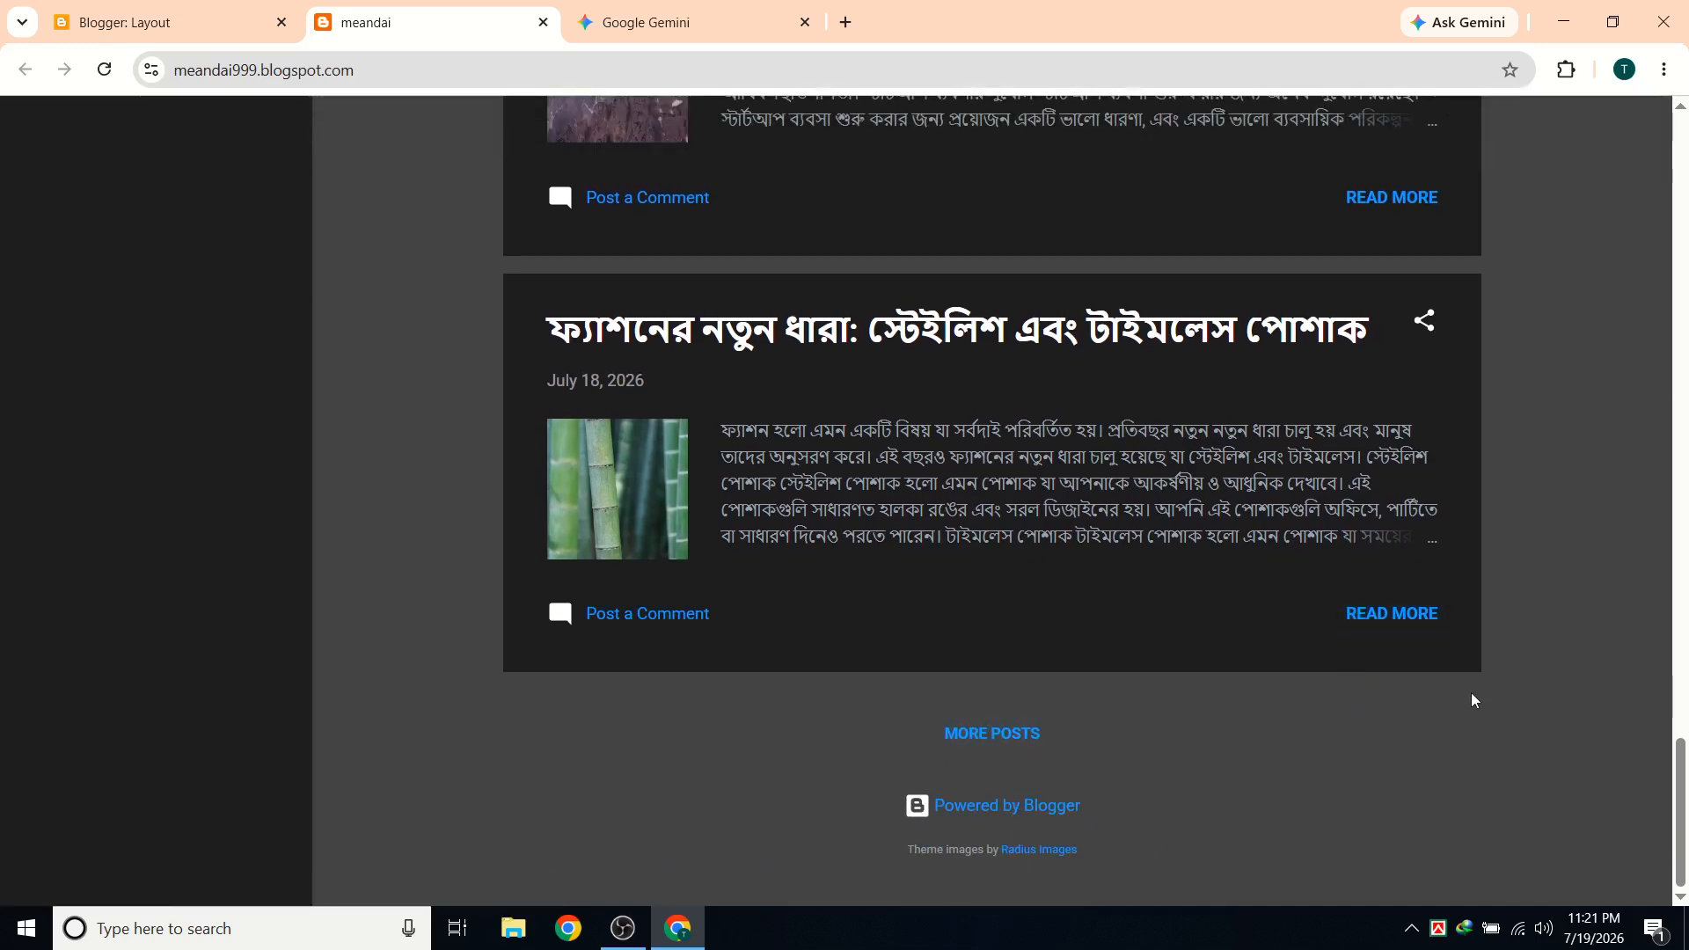
scroll(1575, 673, up, 20)
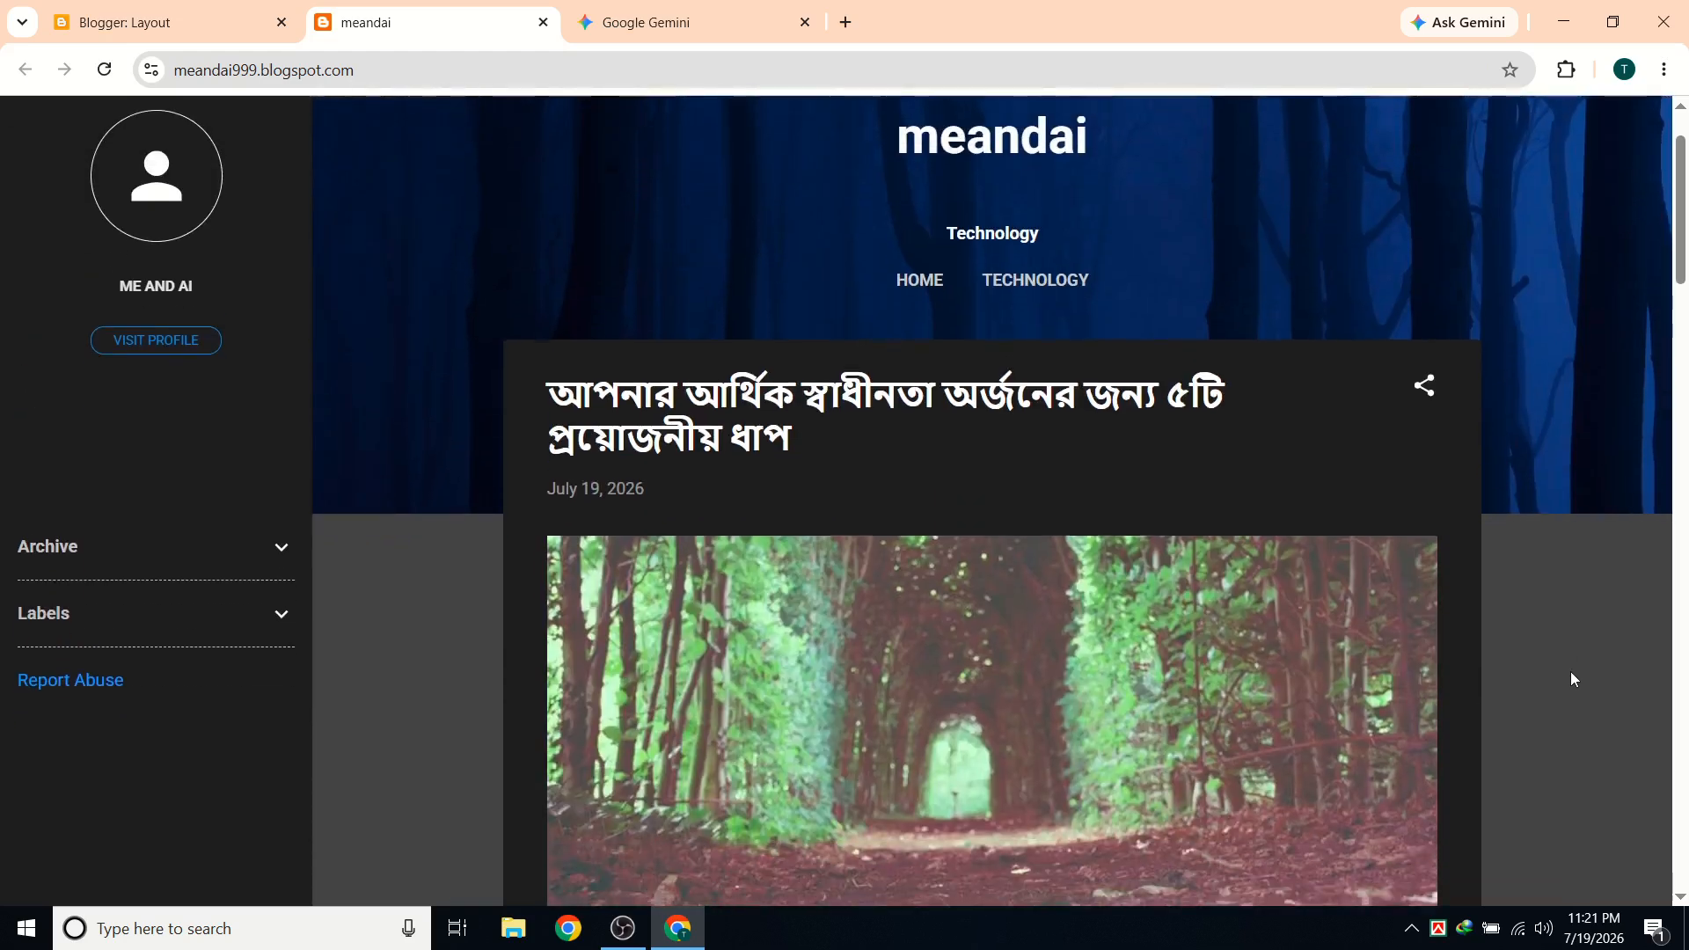
scroll(1571, 672, up, 2)
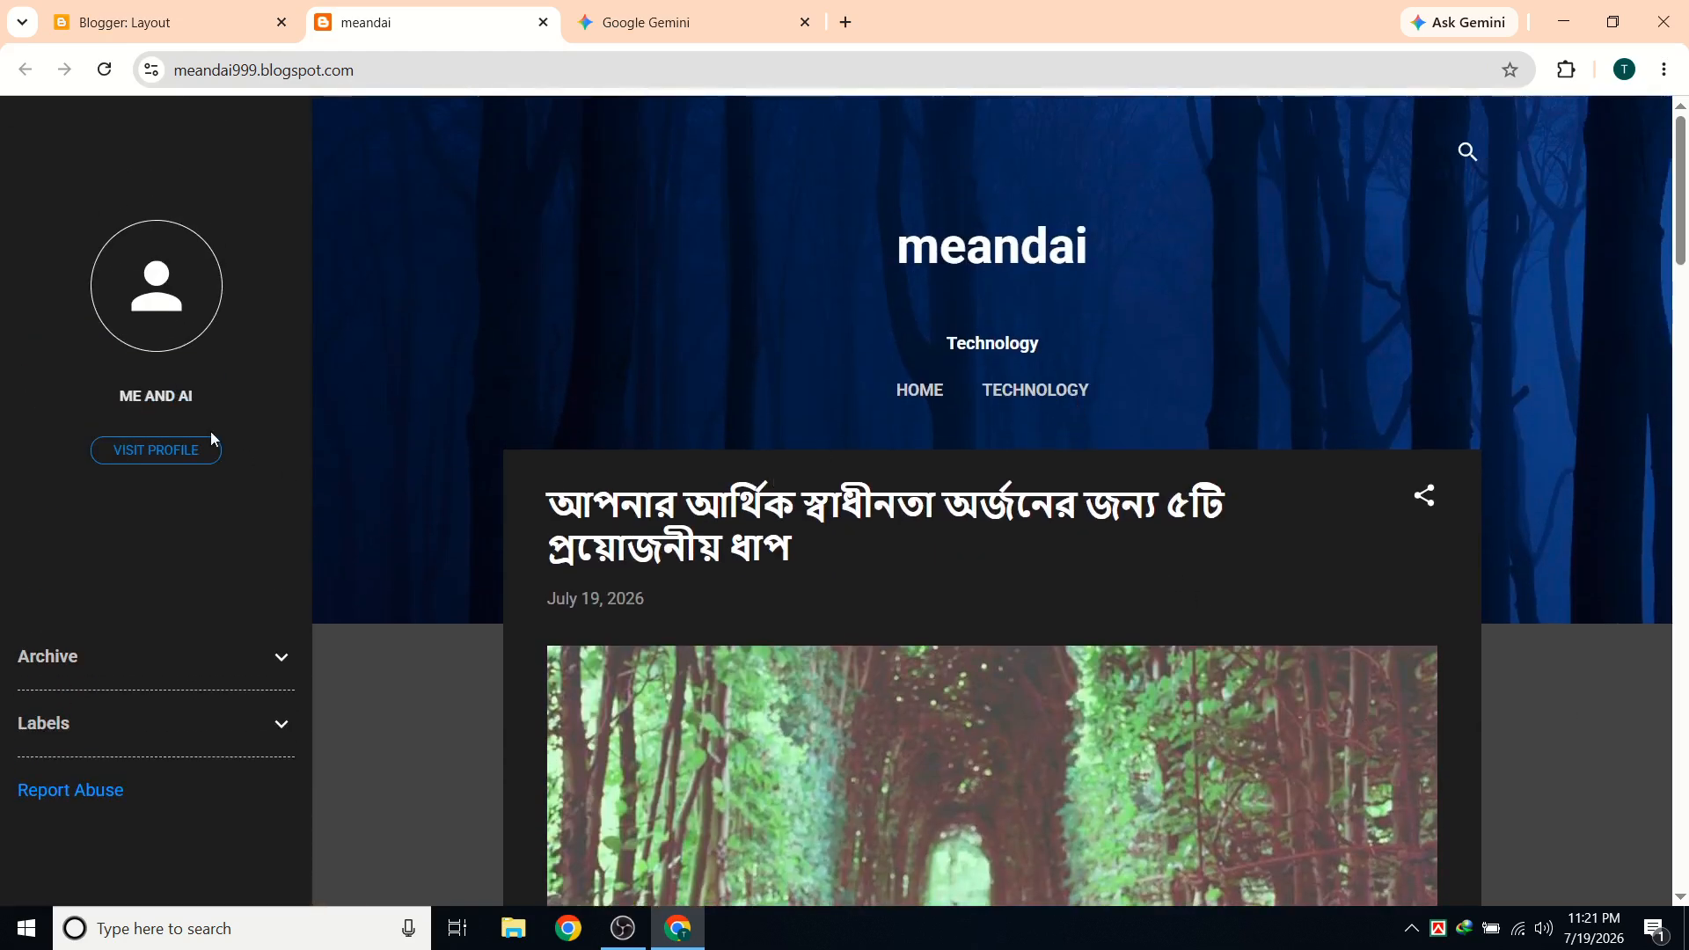
click(177, 397)
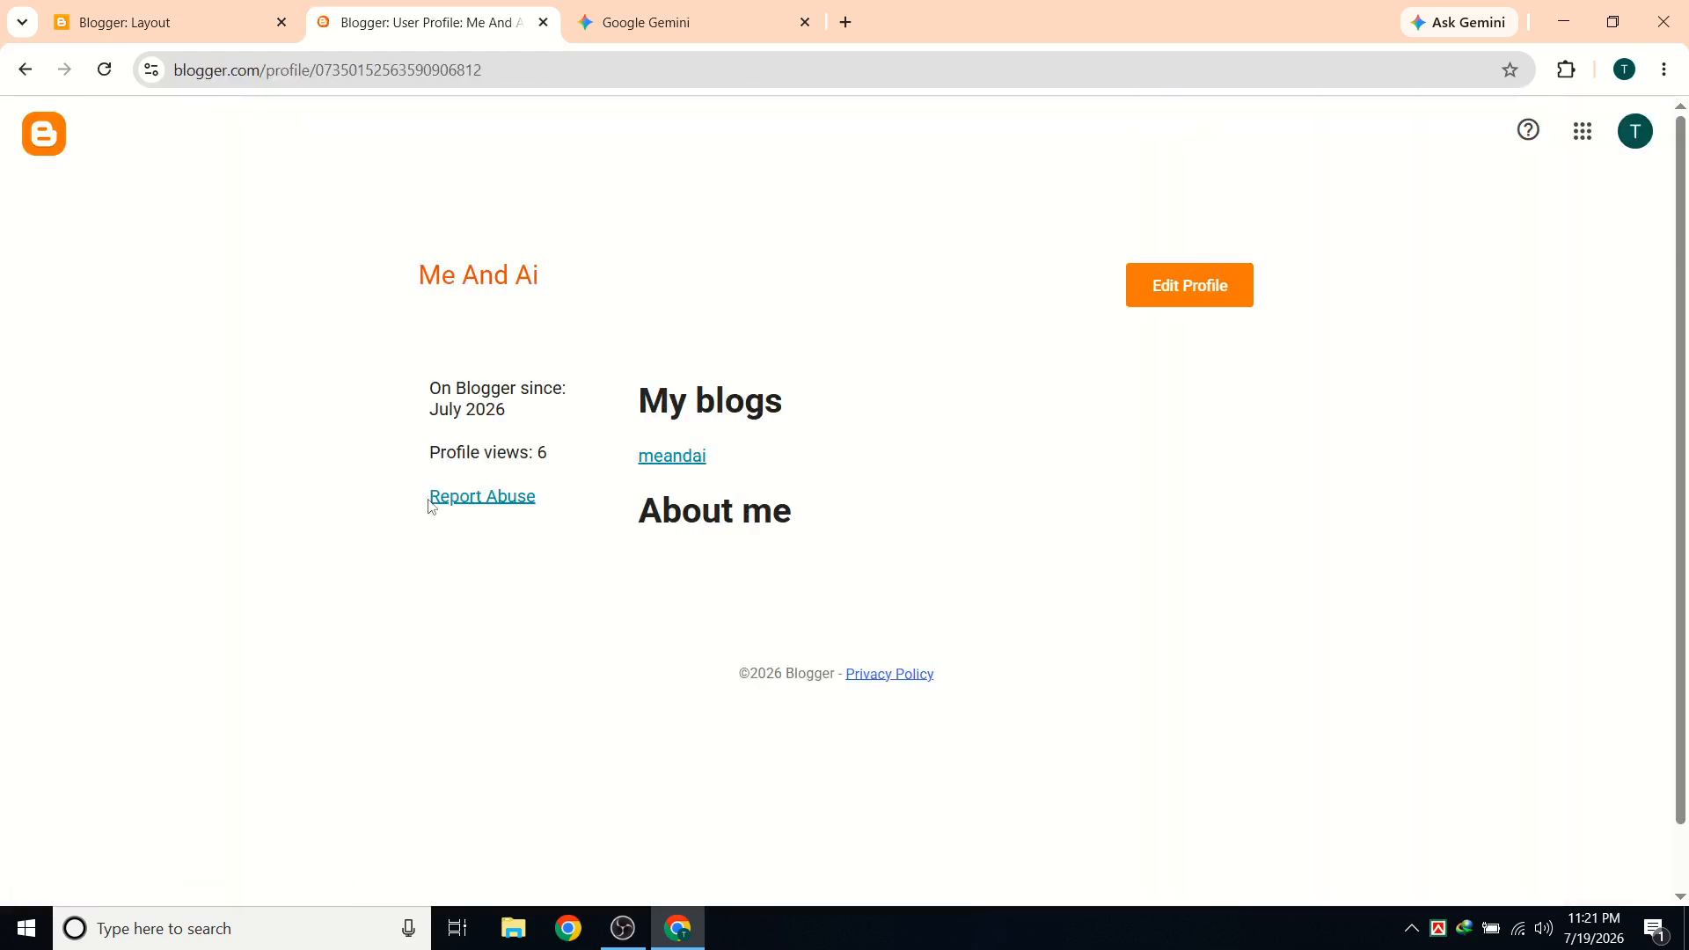
click(25, 70)
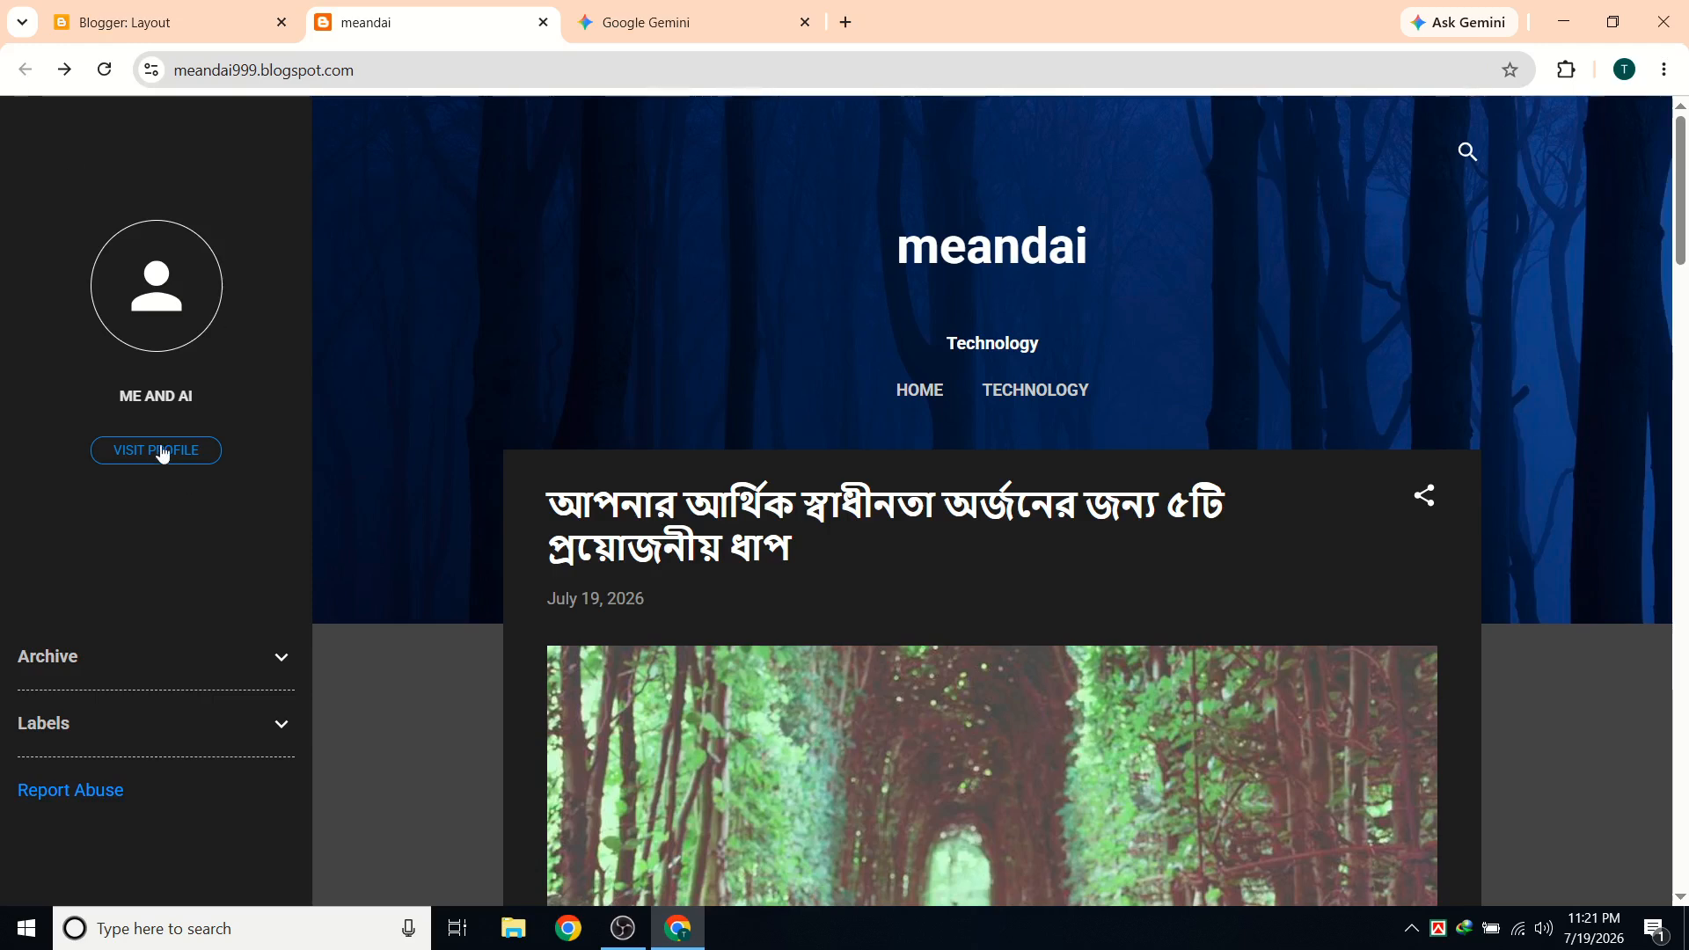
In the Blogger layout, start a new item in the Technology page list gadget under Page List (Top).
click(147, 25)
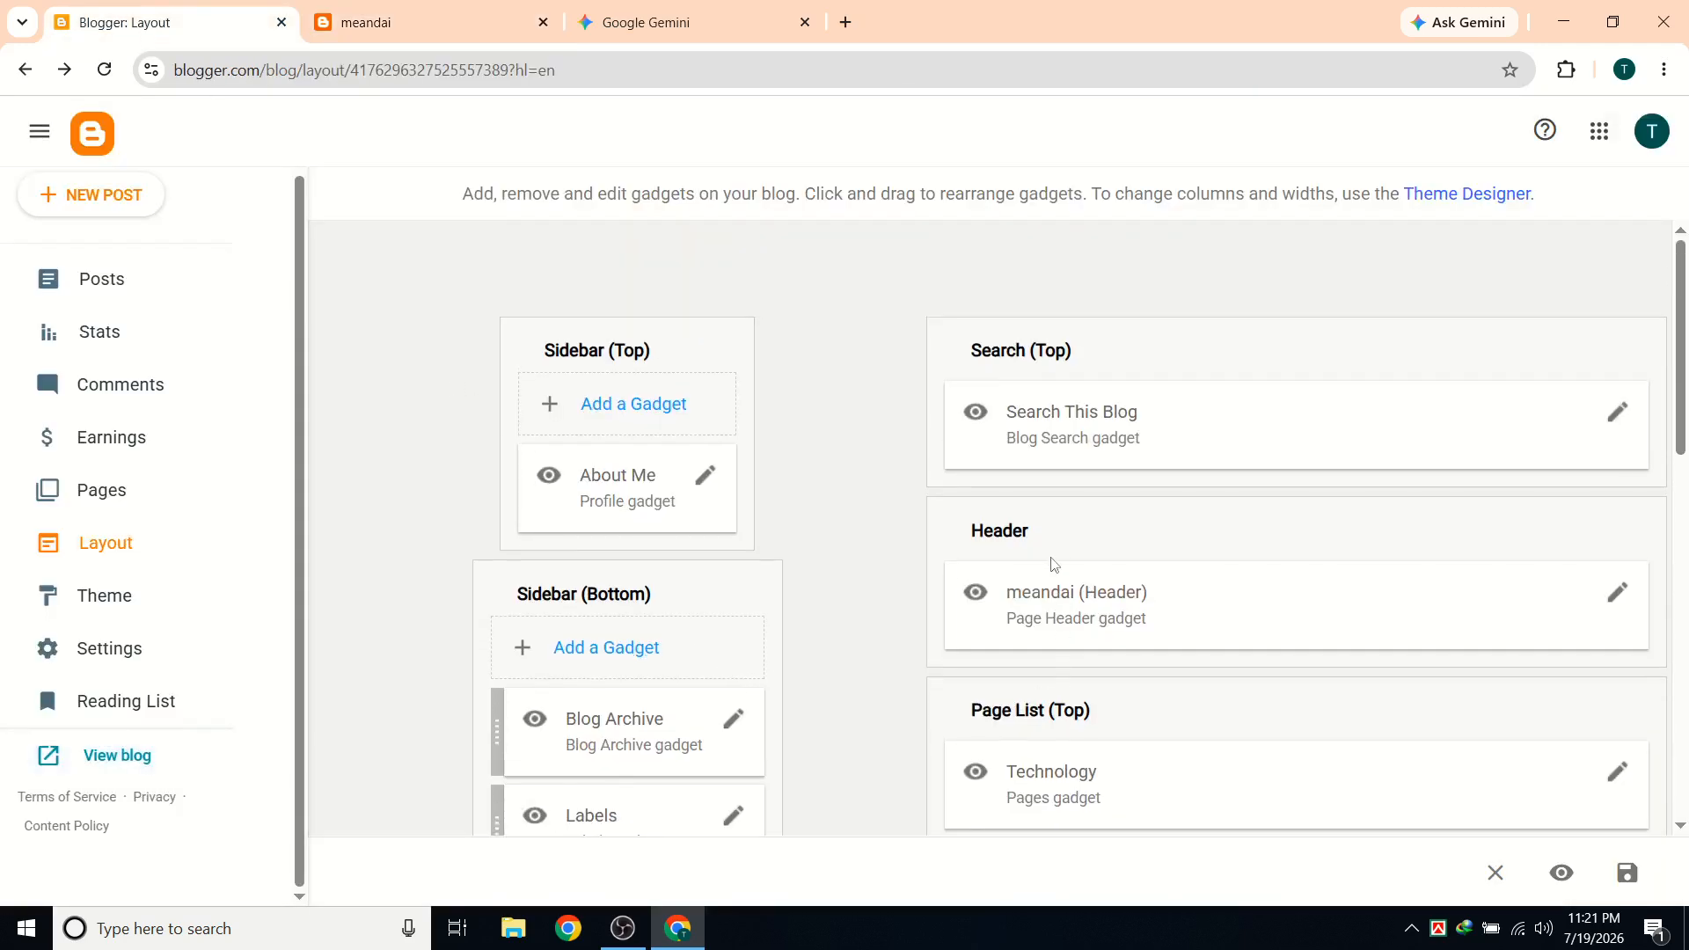
scroll(1049, 563, down, 1)
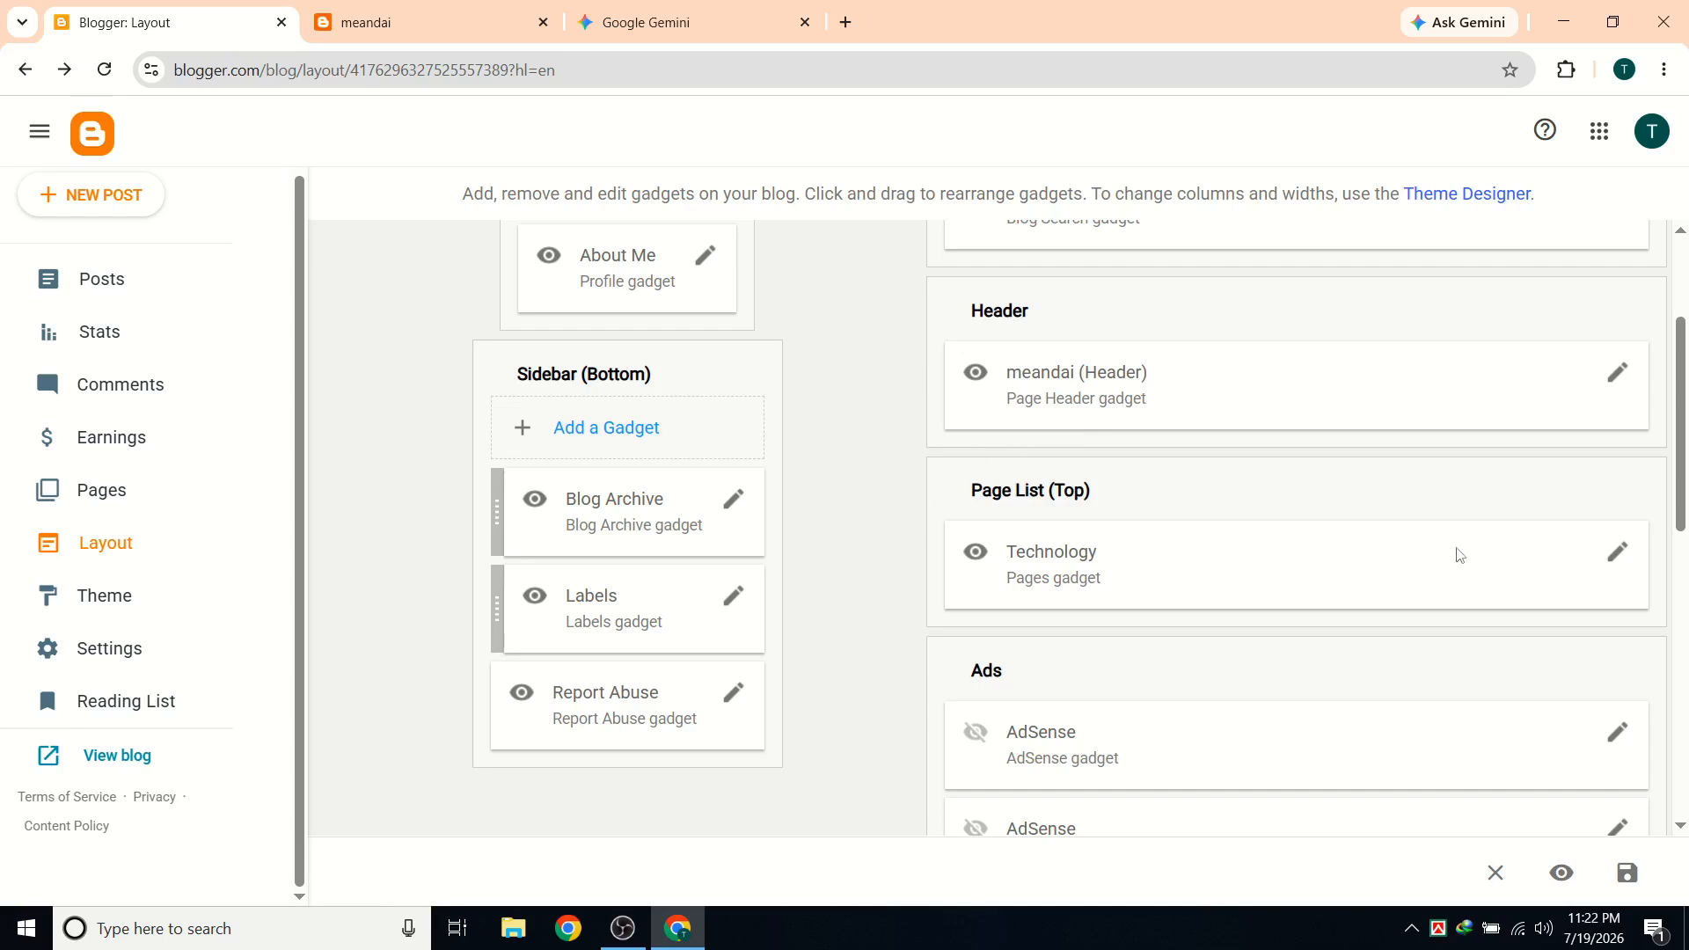
click(1618, 552)
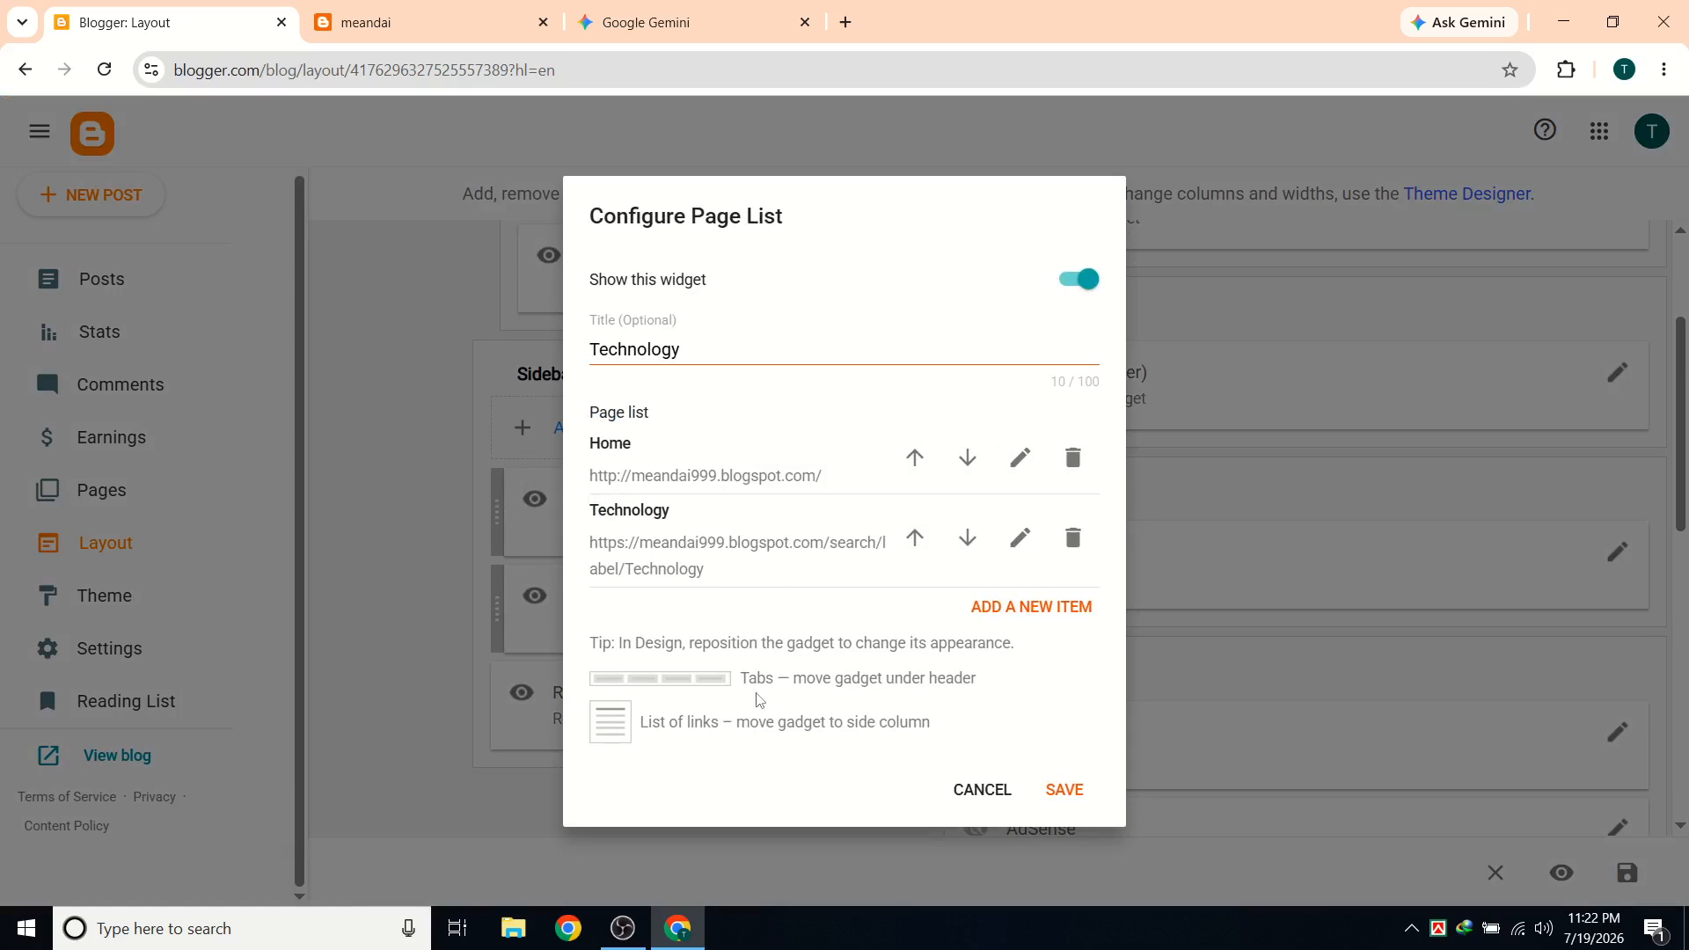
click(1027, 609)
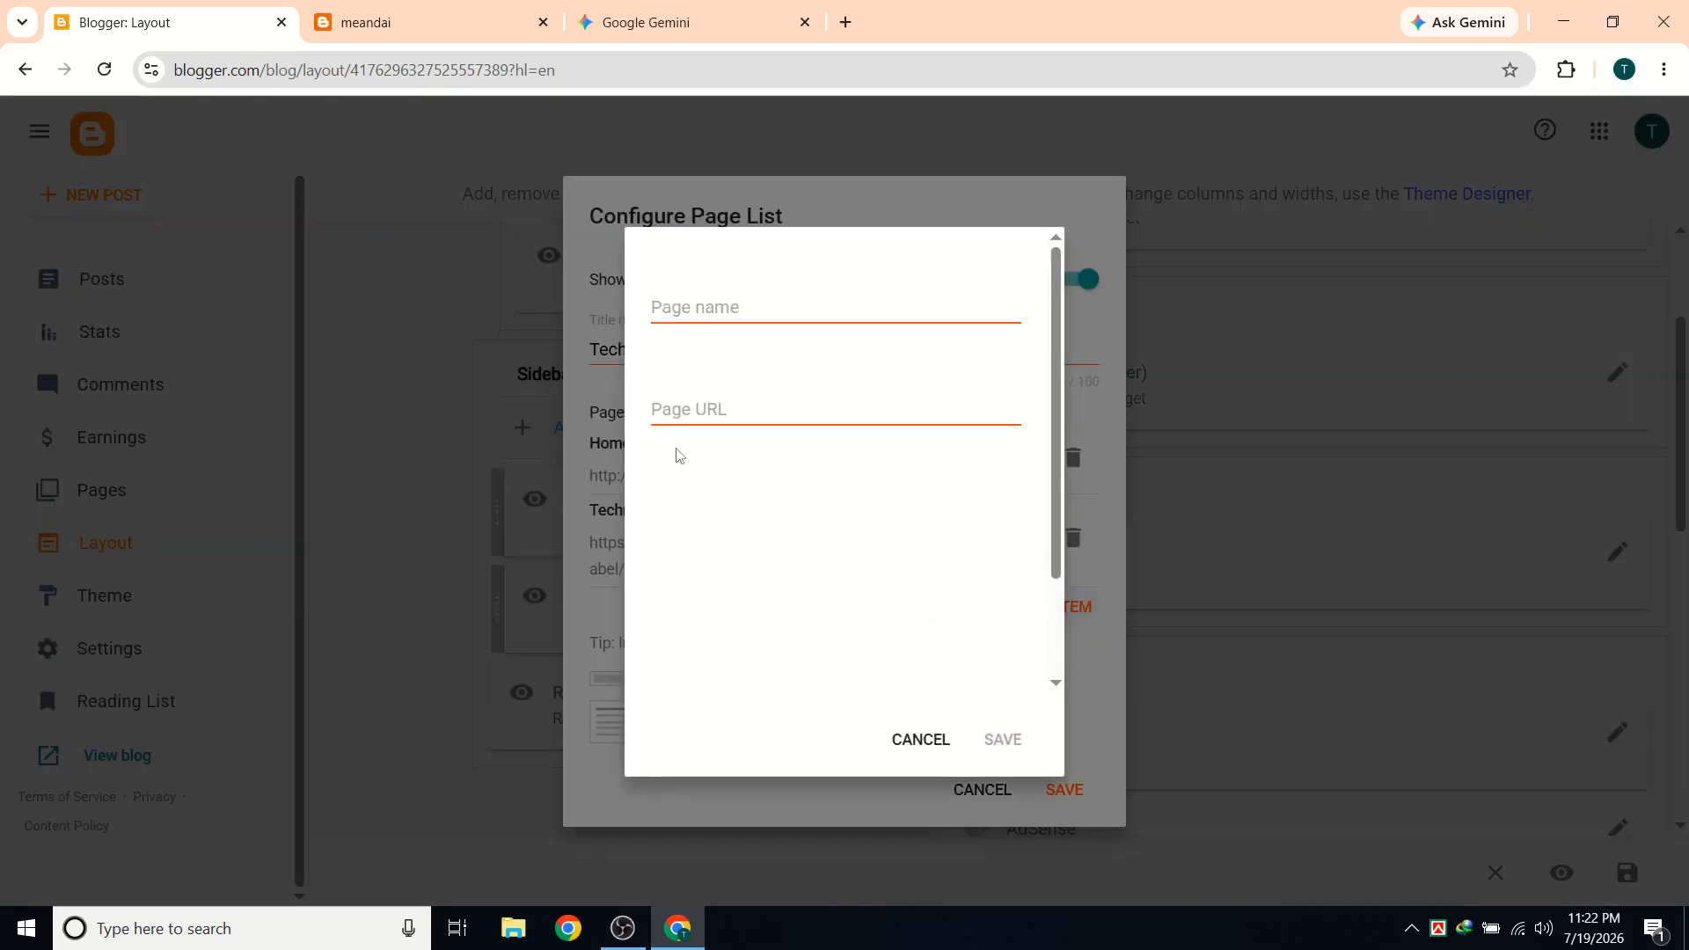
click(797, 311)
On the live blog, expand the sidebar labels and open the Business & Startups label page.
click(423, 33)
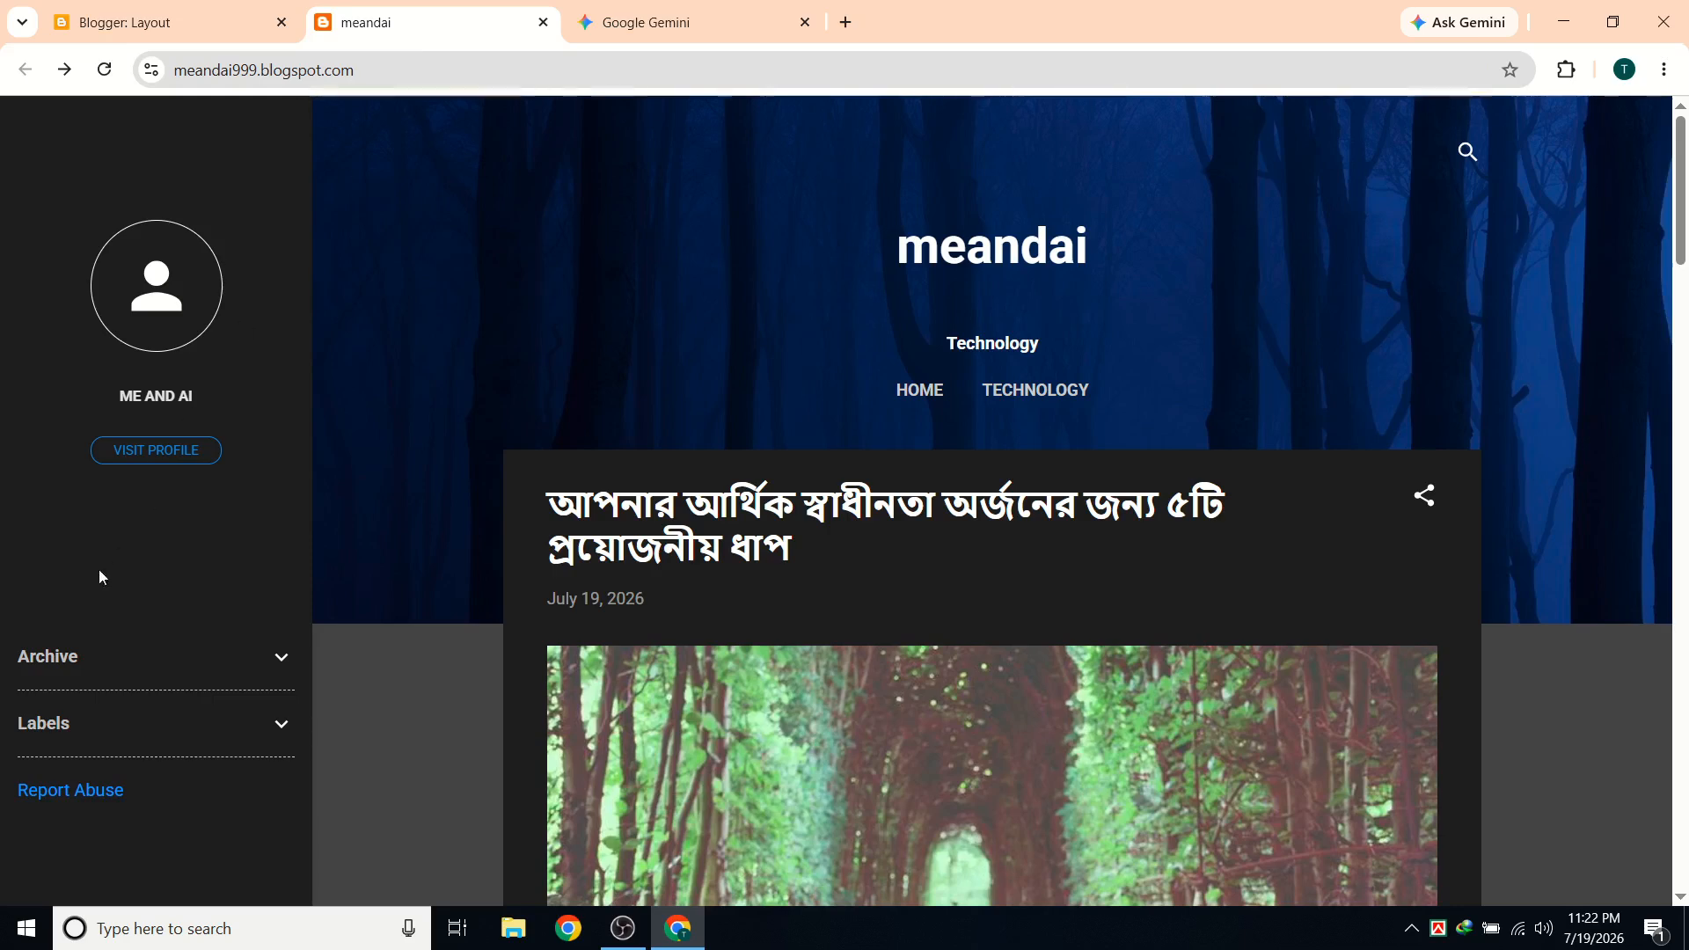
scroll(45, 716, down, 3)
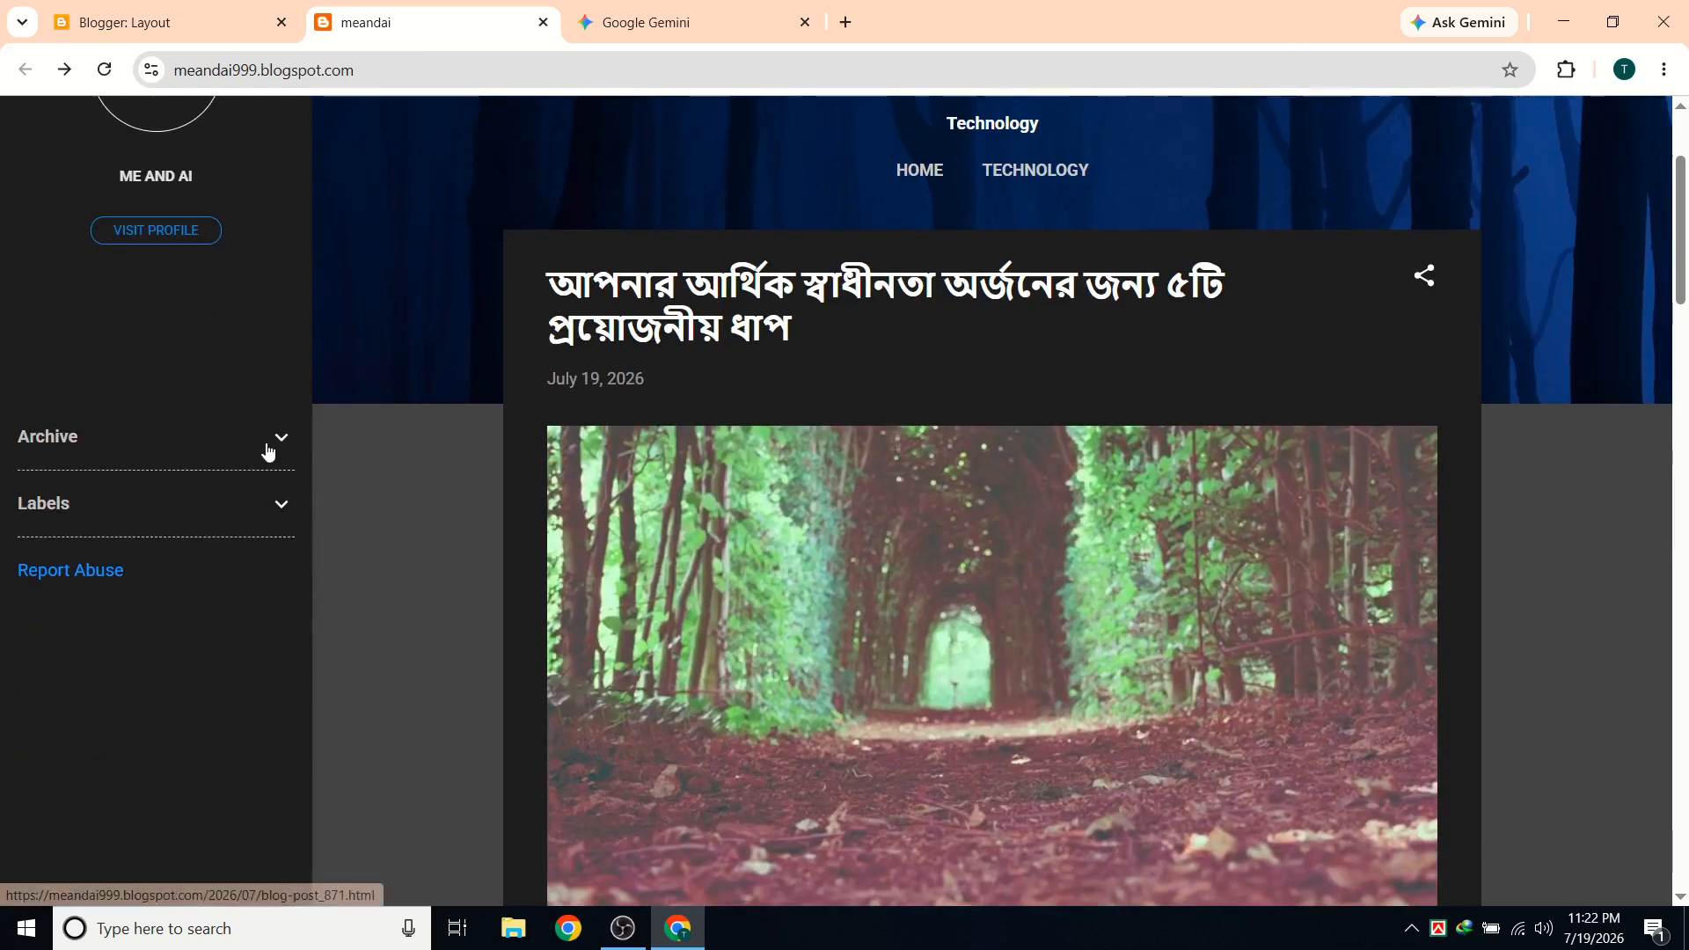
click(282, 505)
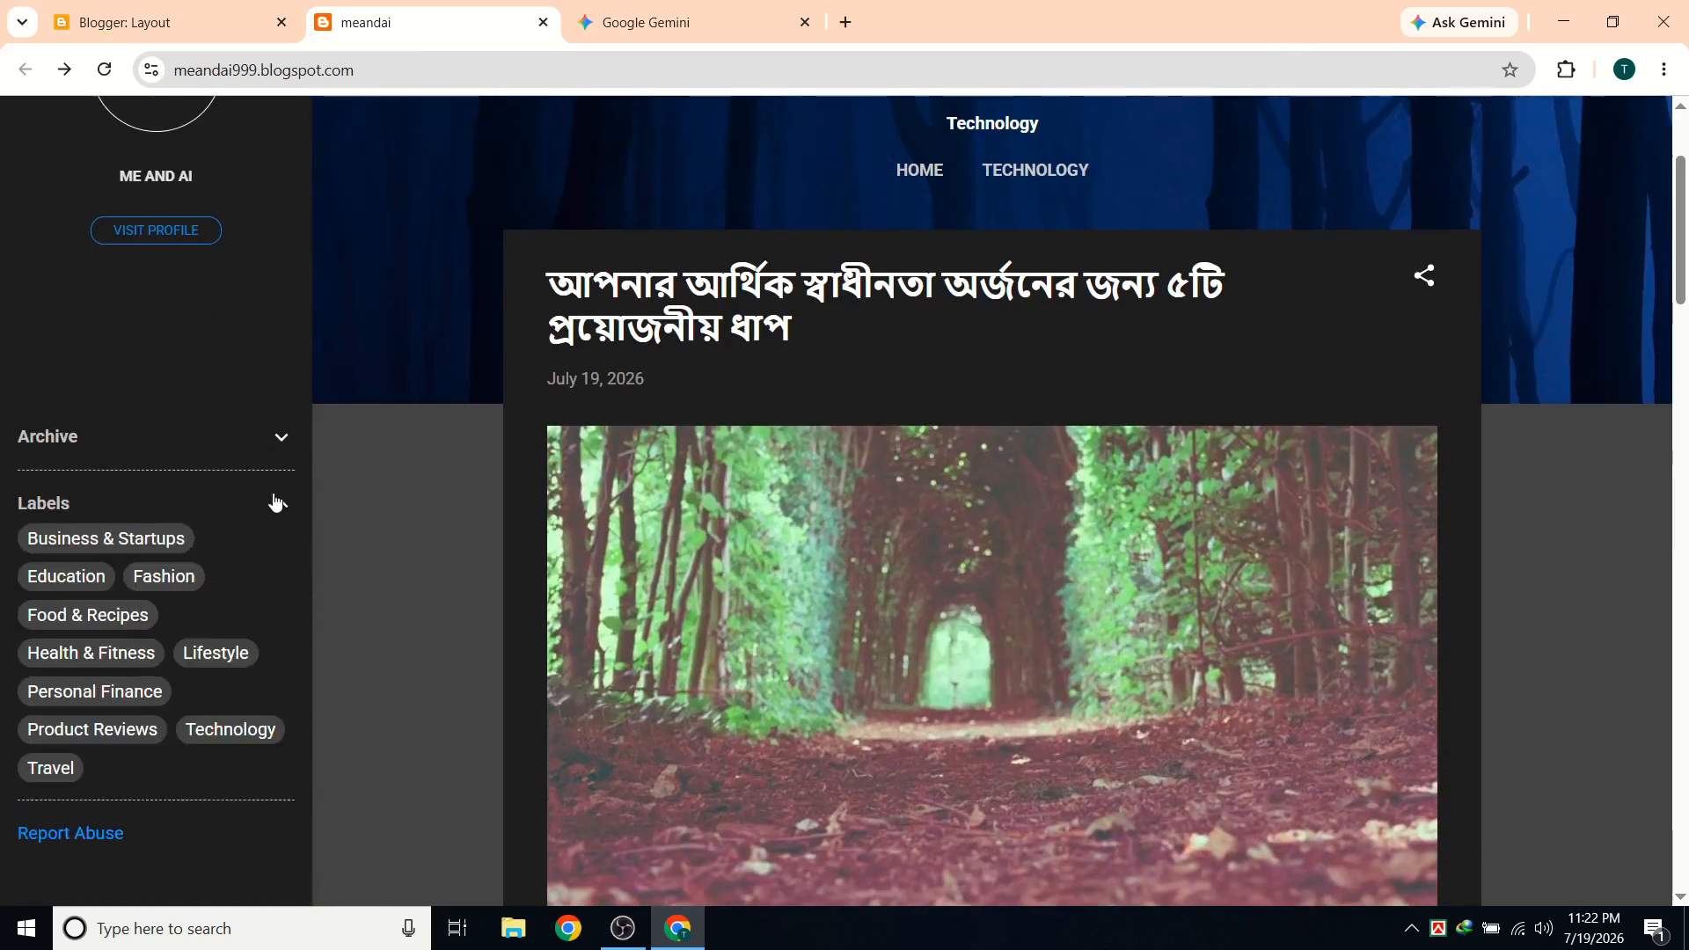
click(160, 540)
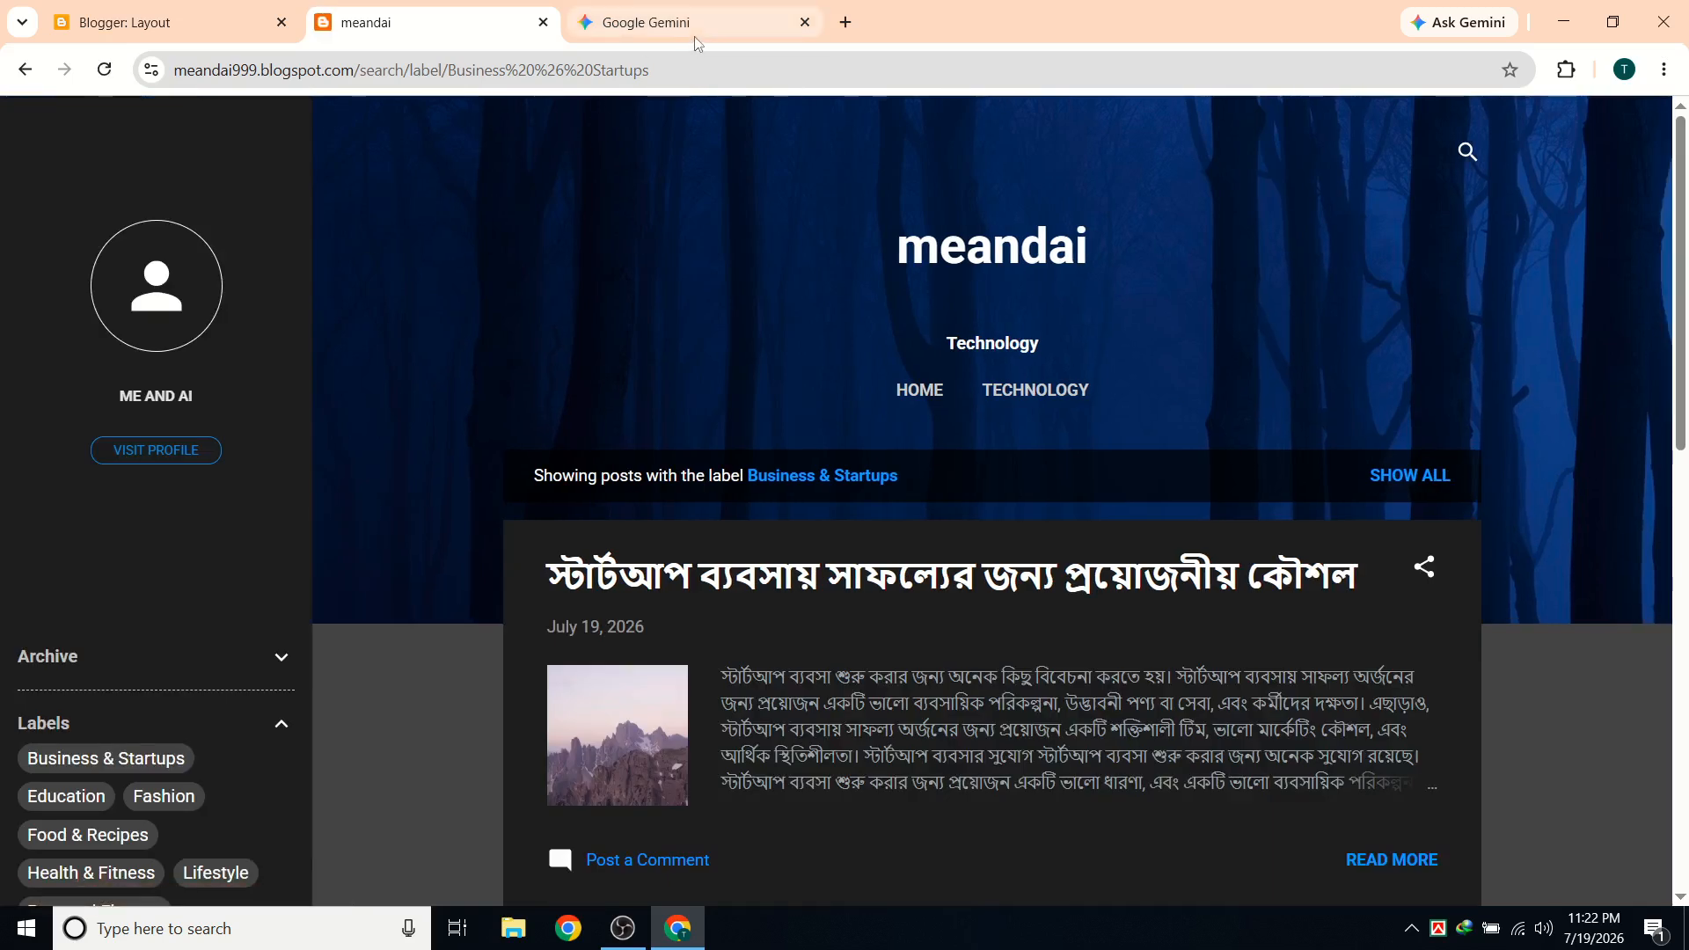
Copy the Business & Startups label page address and save it as a page list item named Business Idea in the Blogger layout.
click(701, 69)
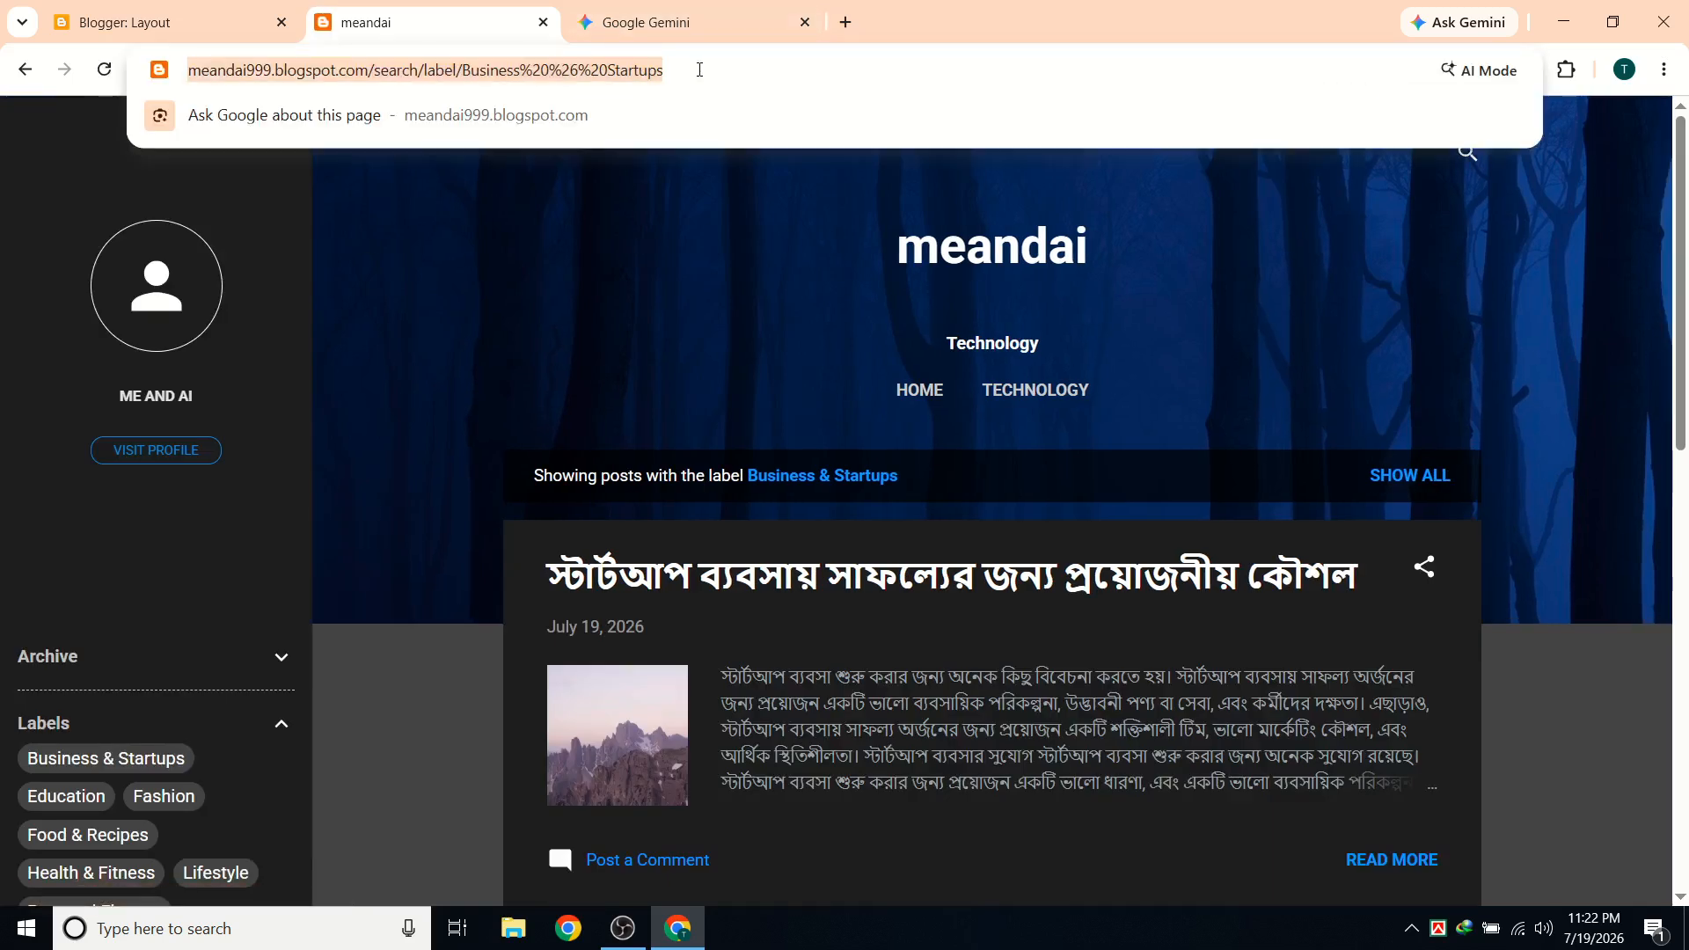
click(206, 19)
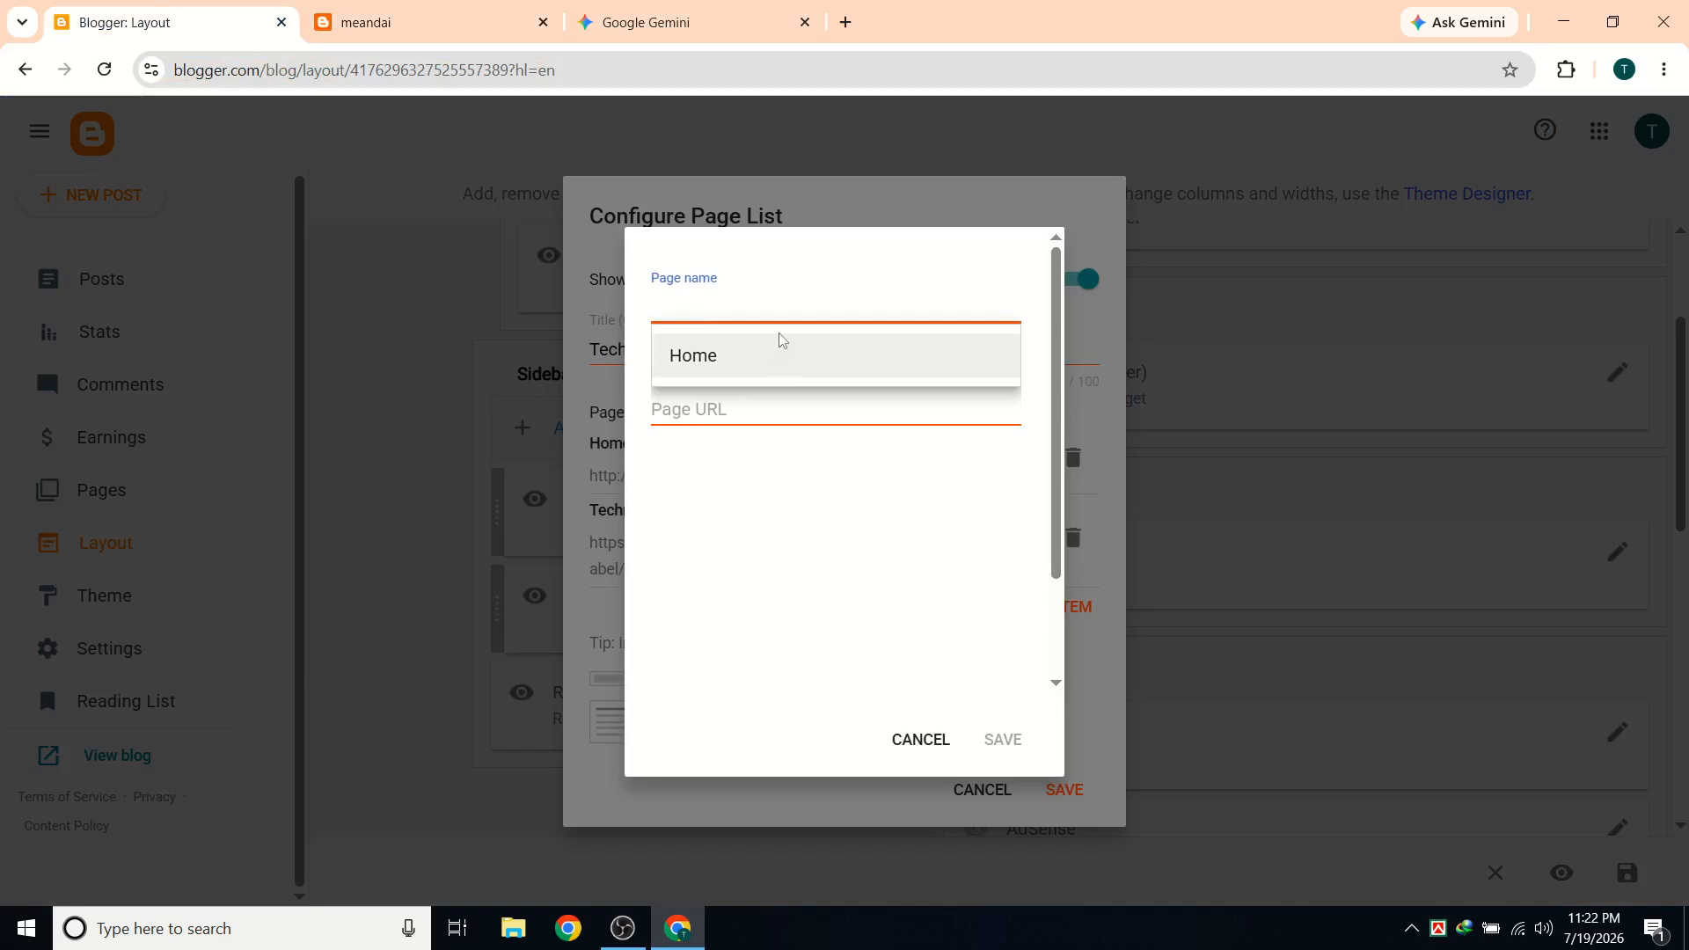
text(B)
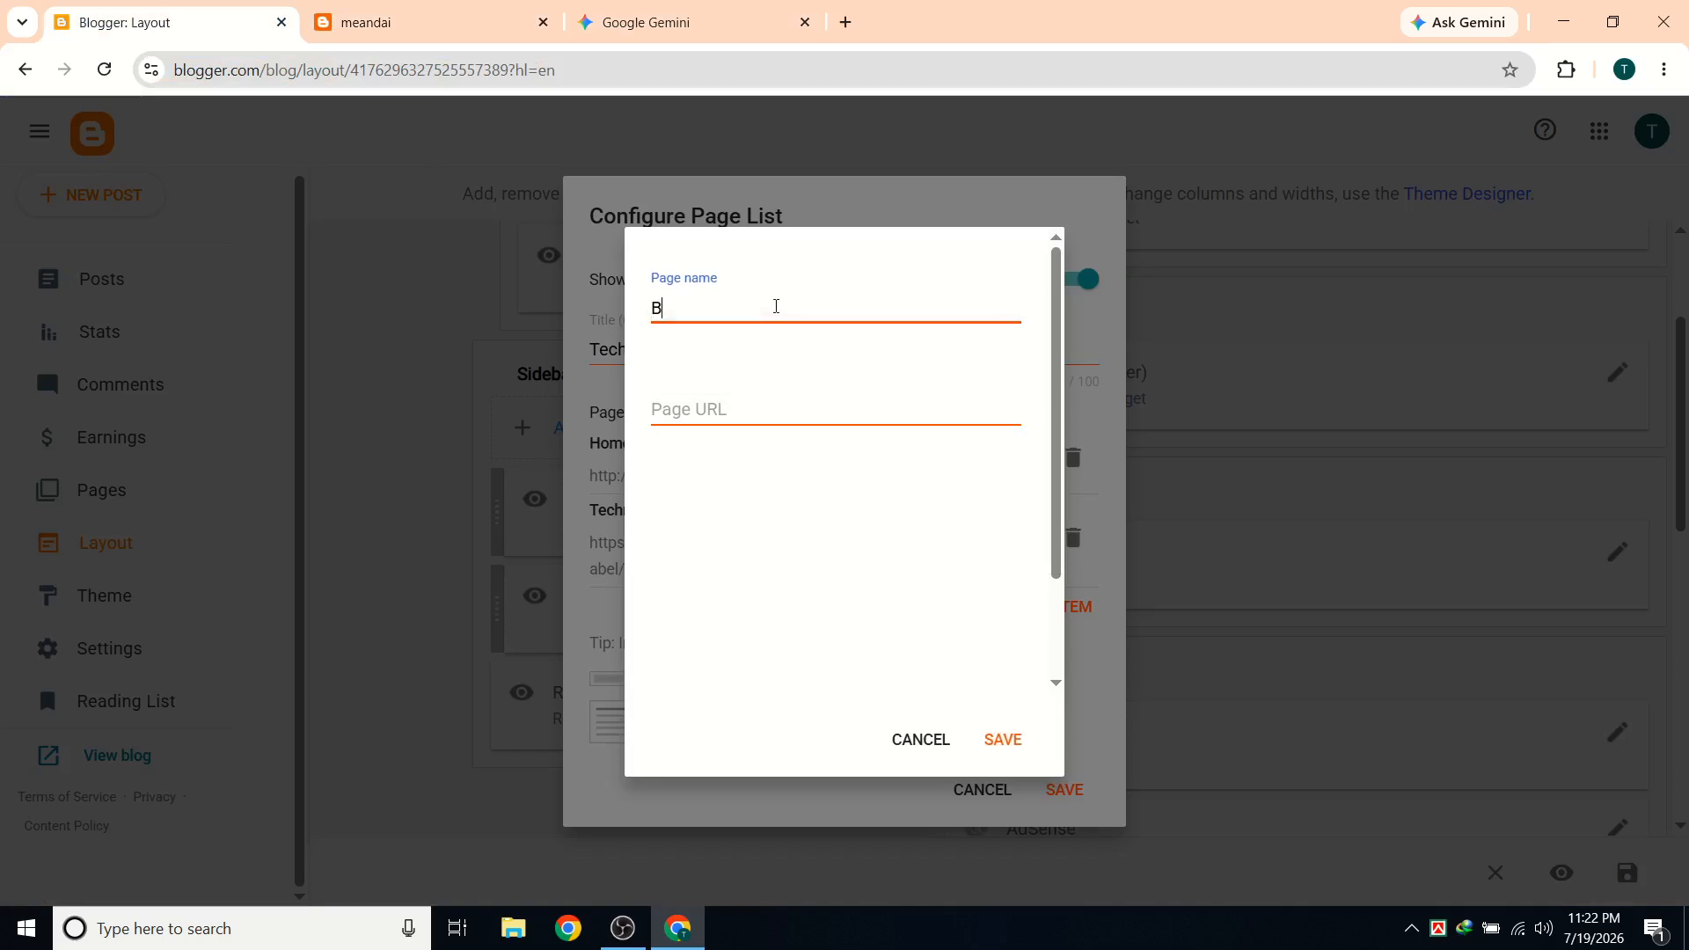
text(ussiness Idea)
click(780, 409)
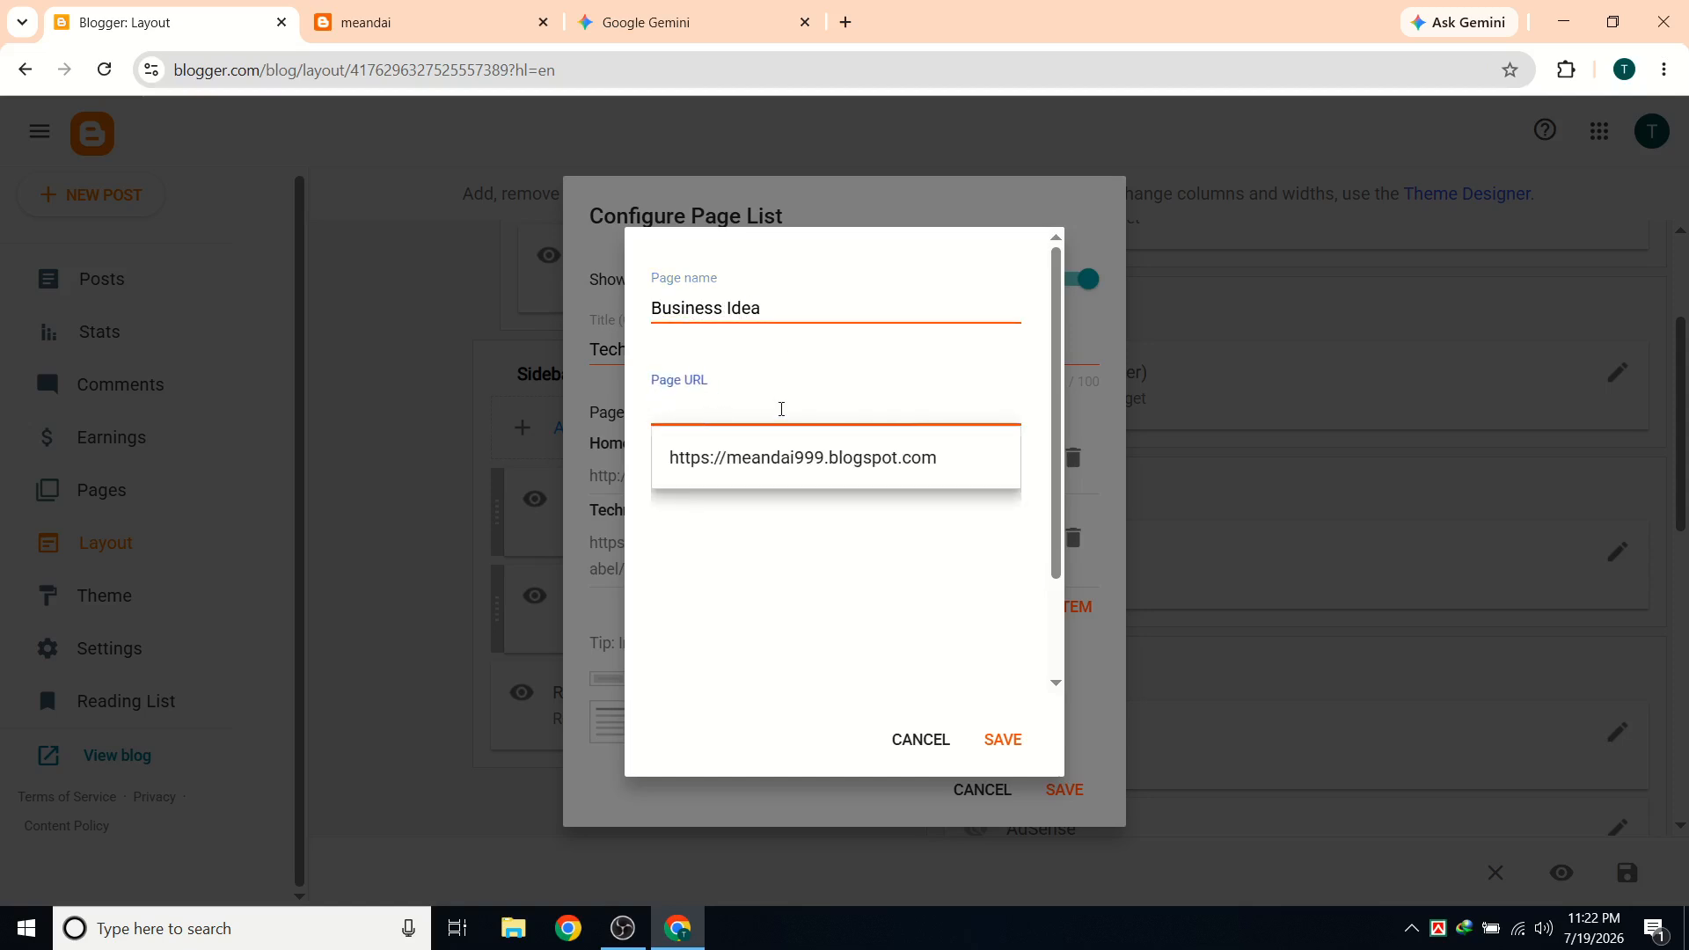
key(ctrl+v)
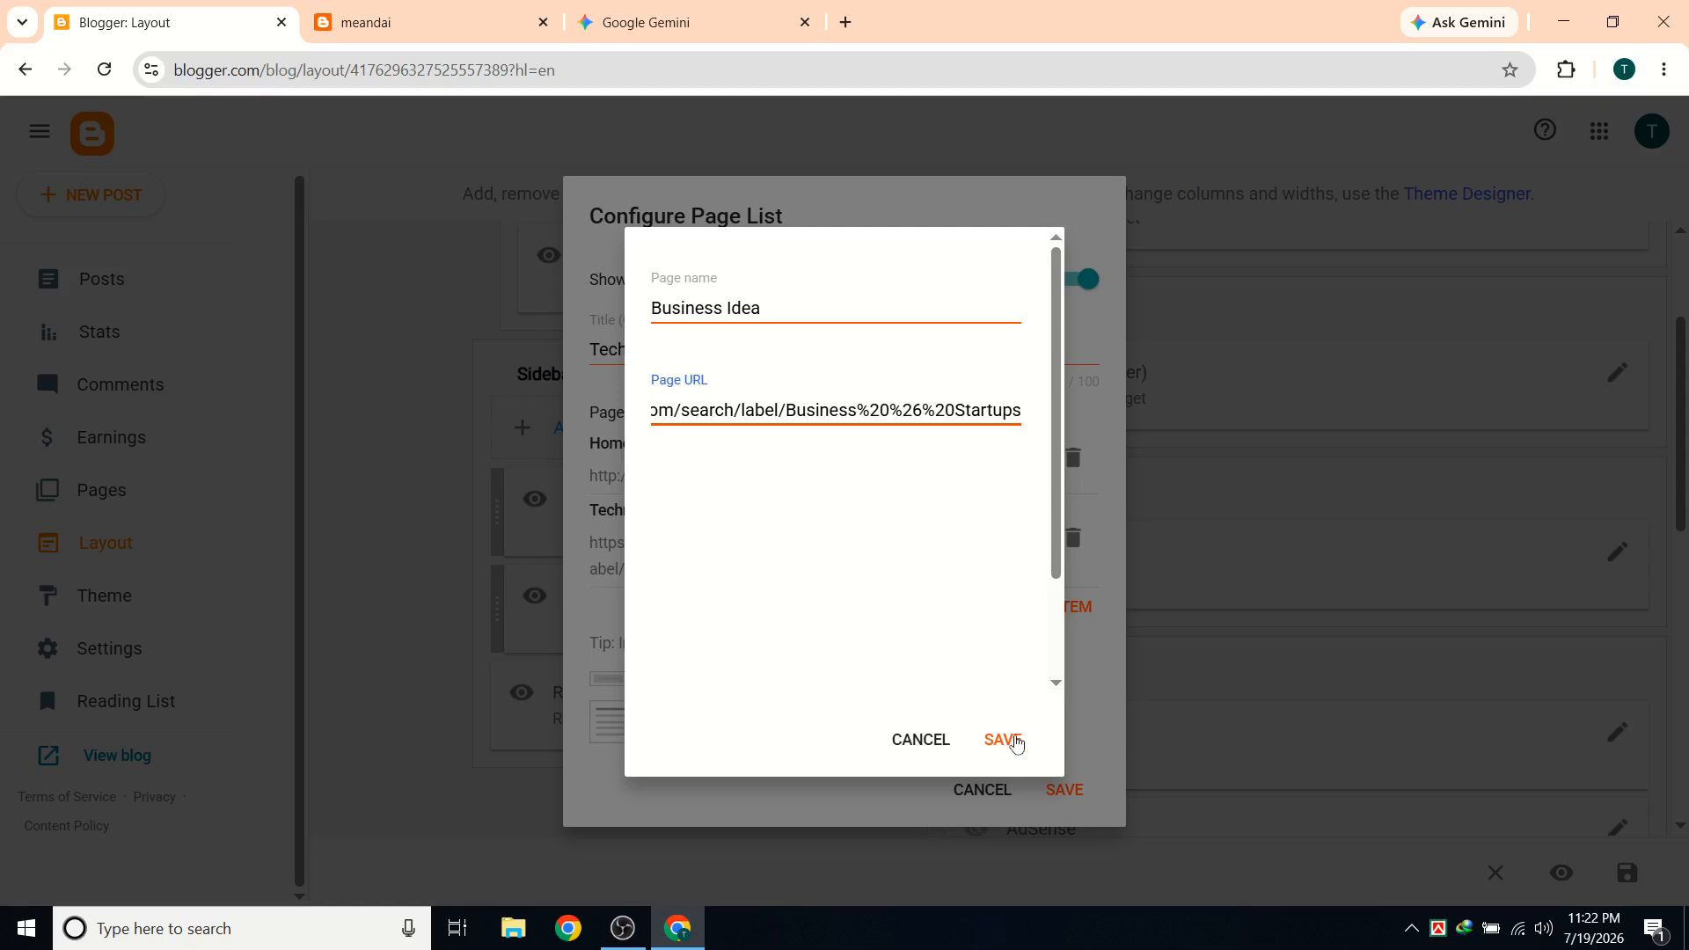
click(1005, 741)
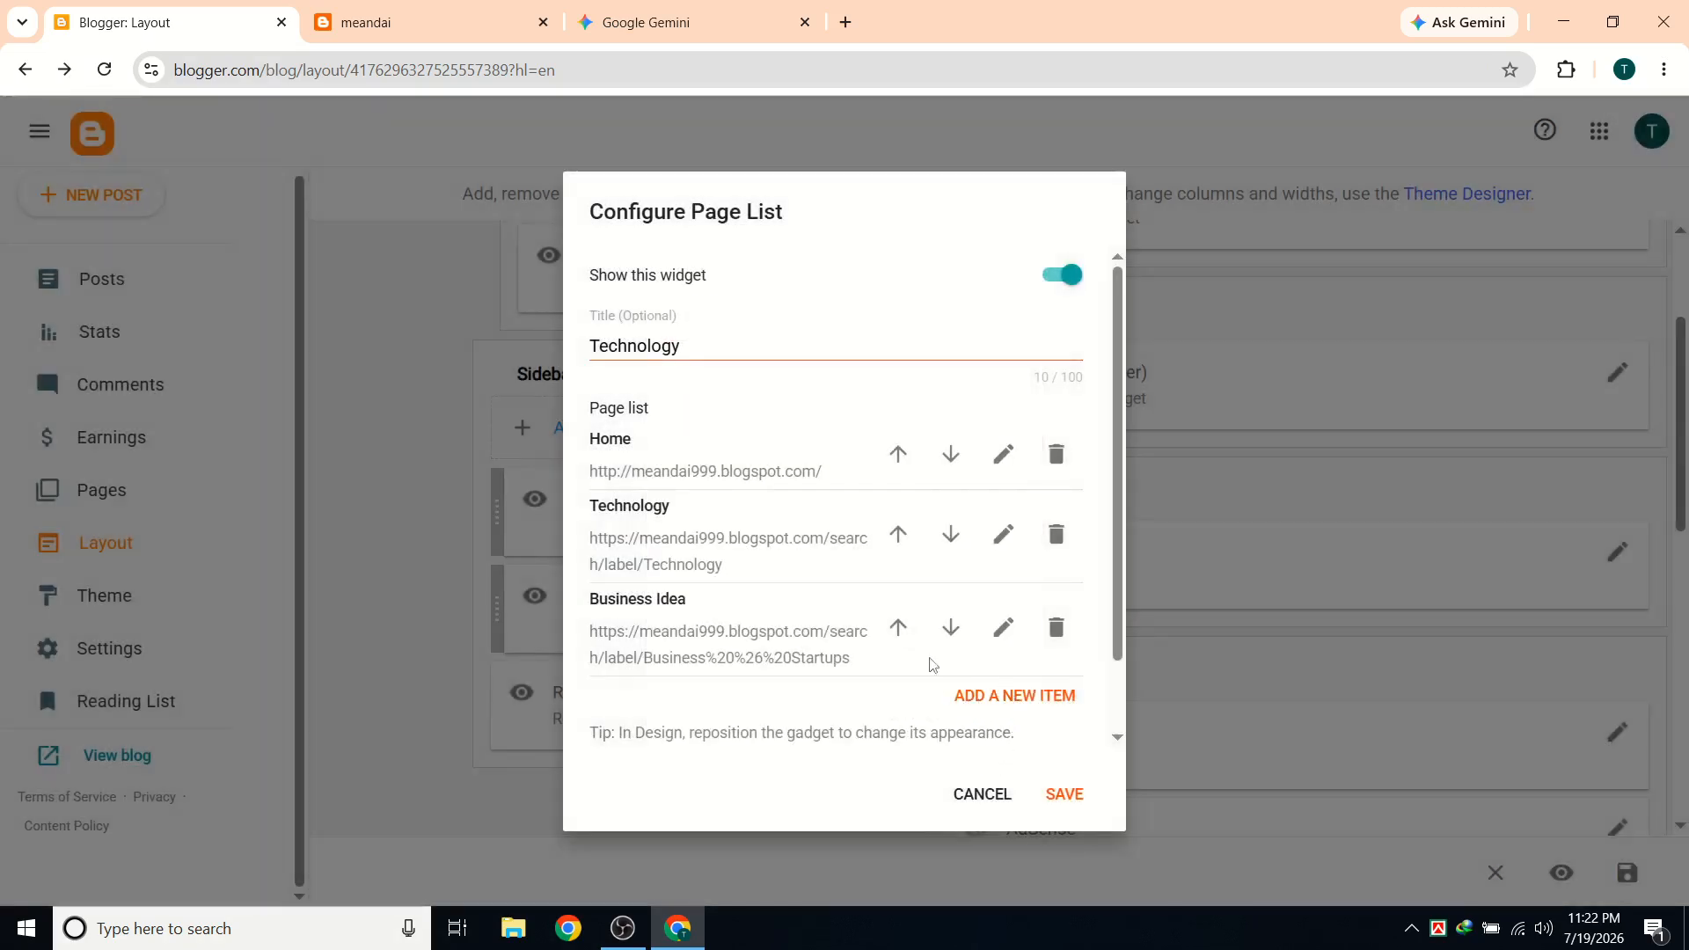
On the live blog, open the Education label page and copy its address.
click(423, 22)
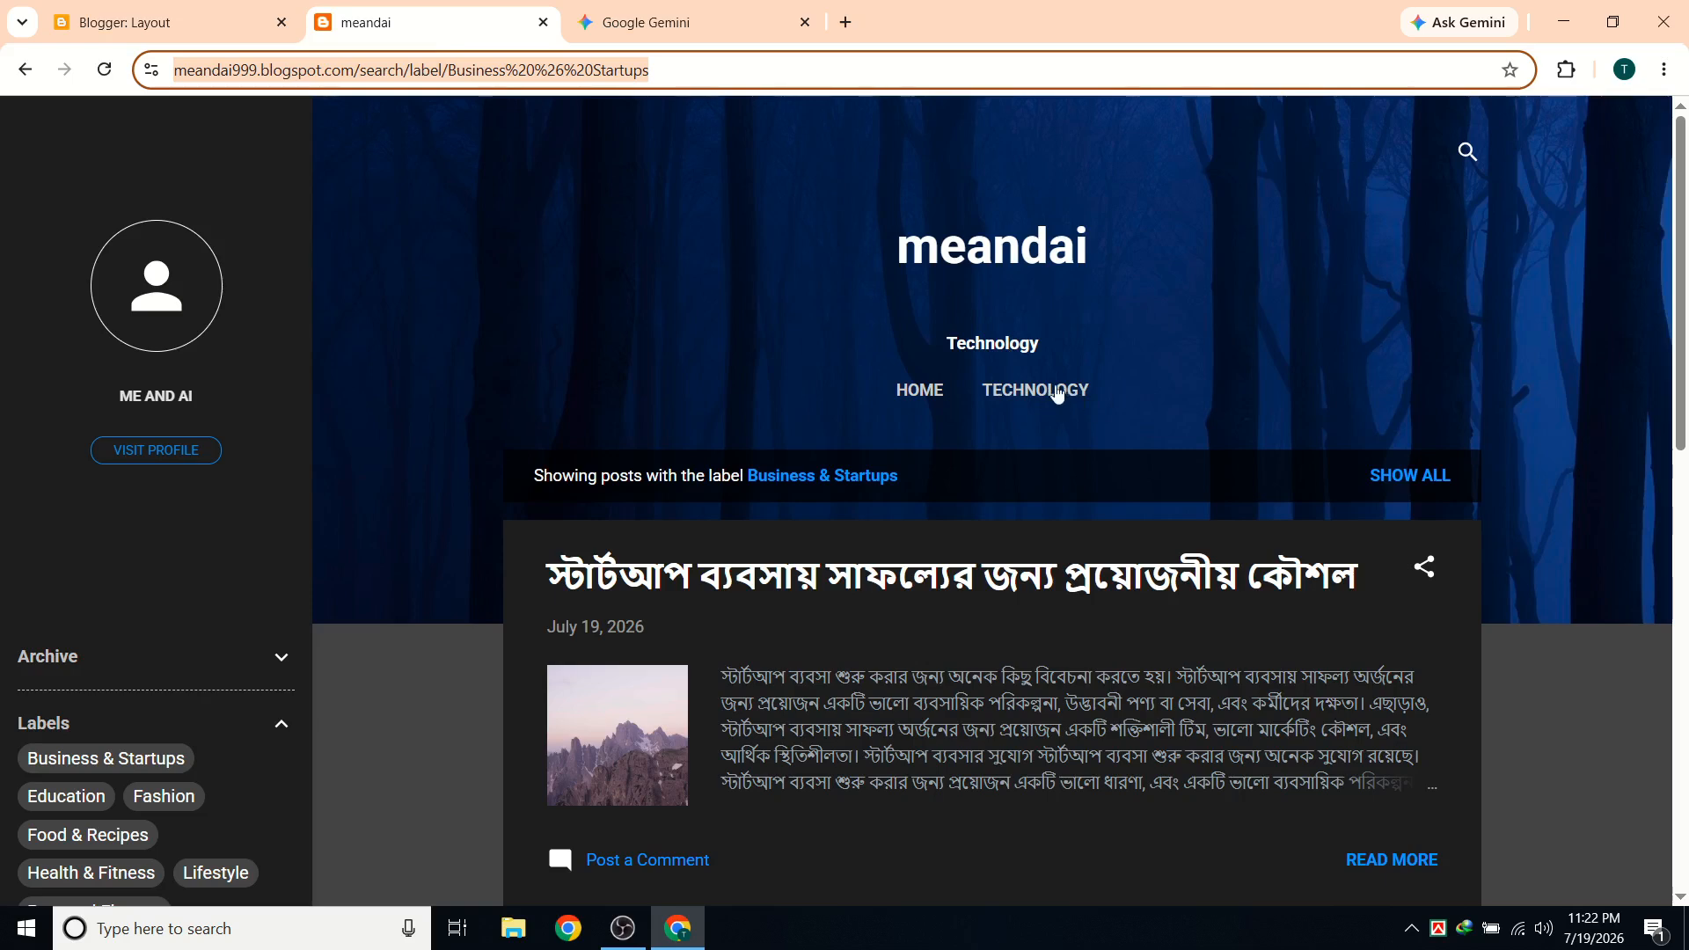
scroll(240, 504, down, 4)
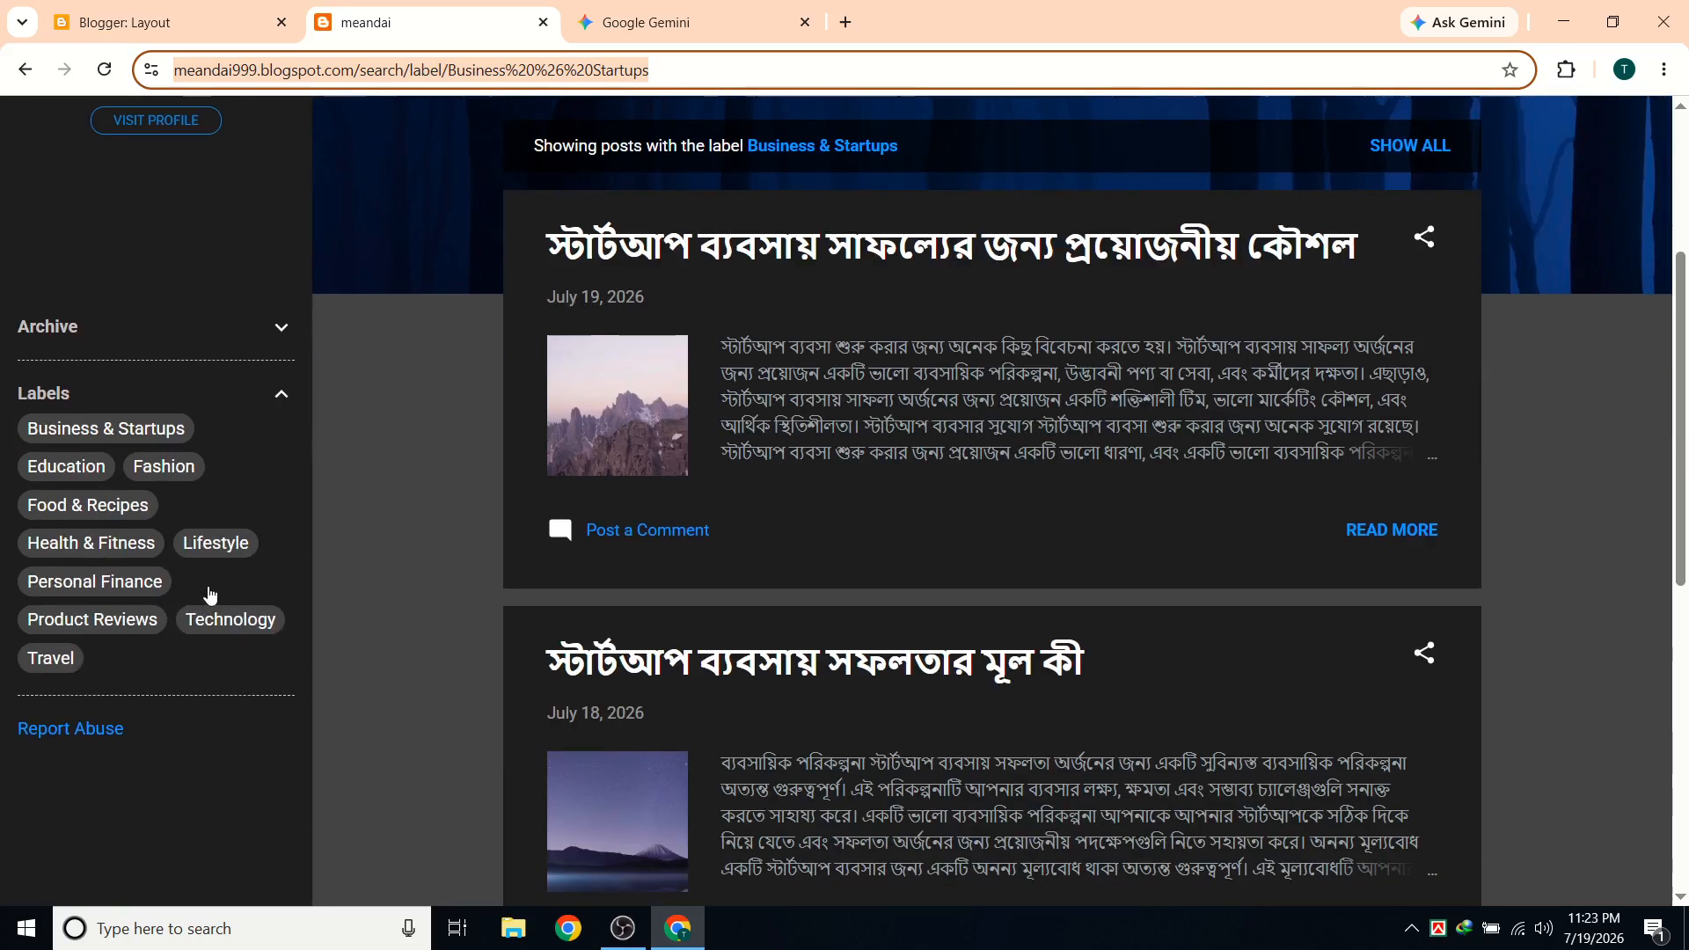
click(48, 475)
click(556, 70)
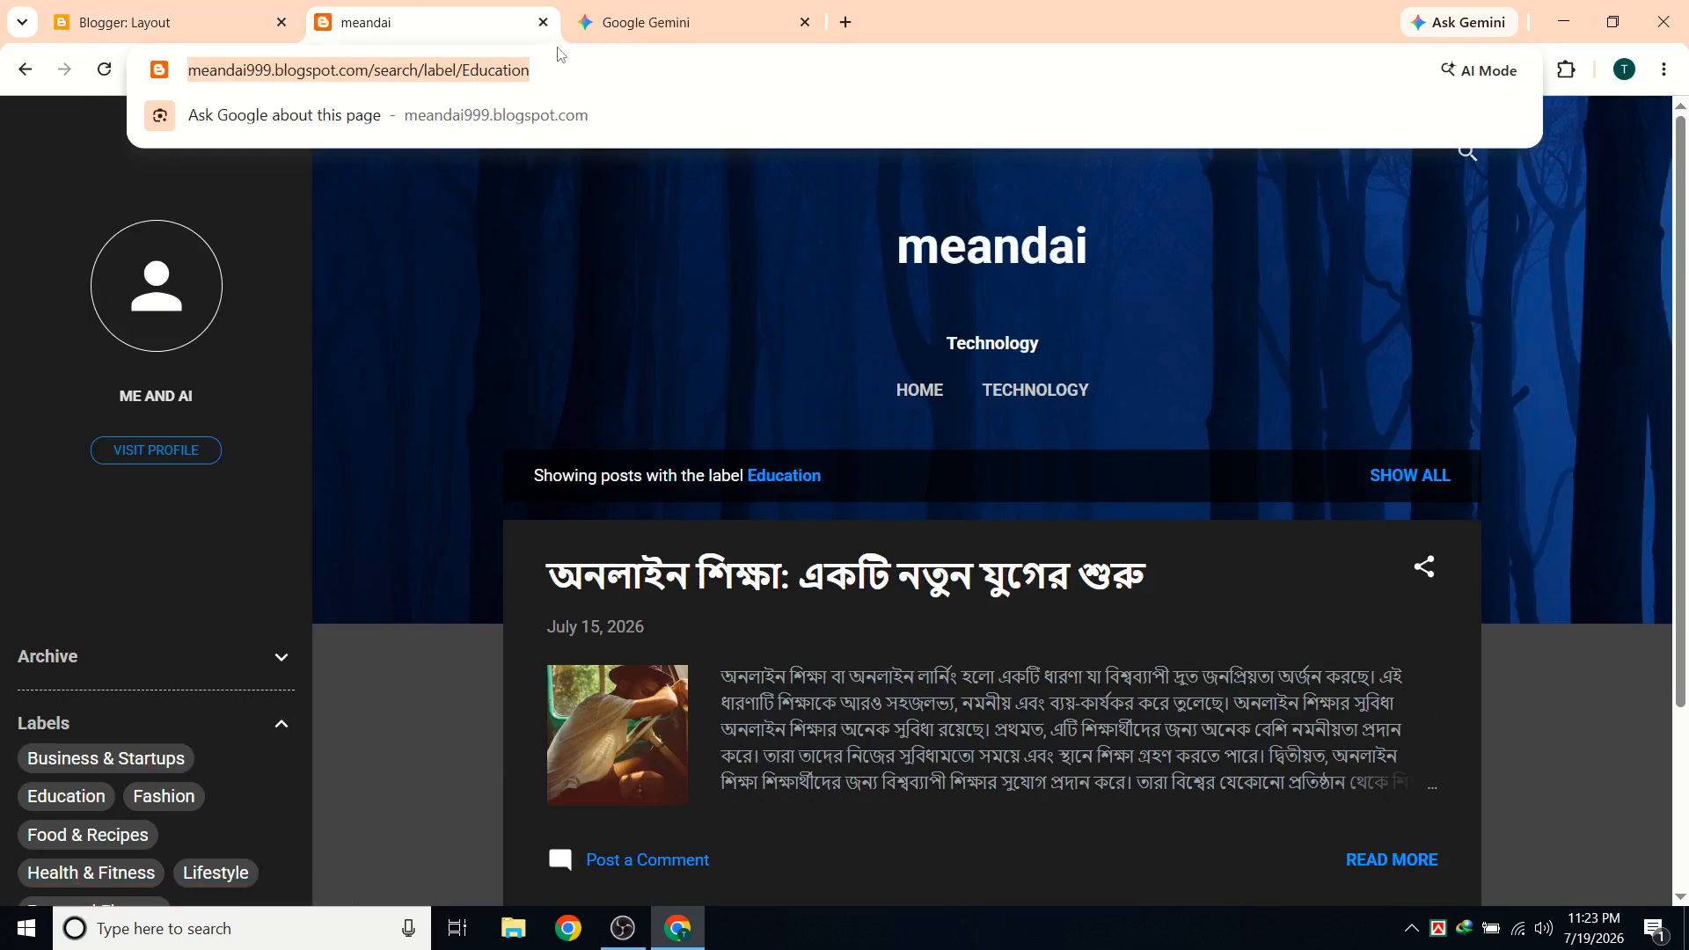
In the Blogger layout, add a page list item named Education that links to the copied label page address.
click(264, 27)
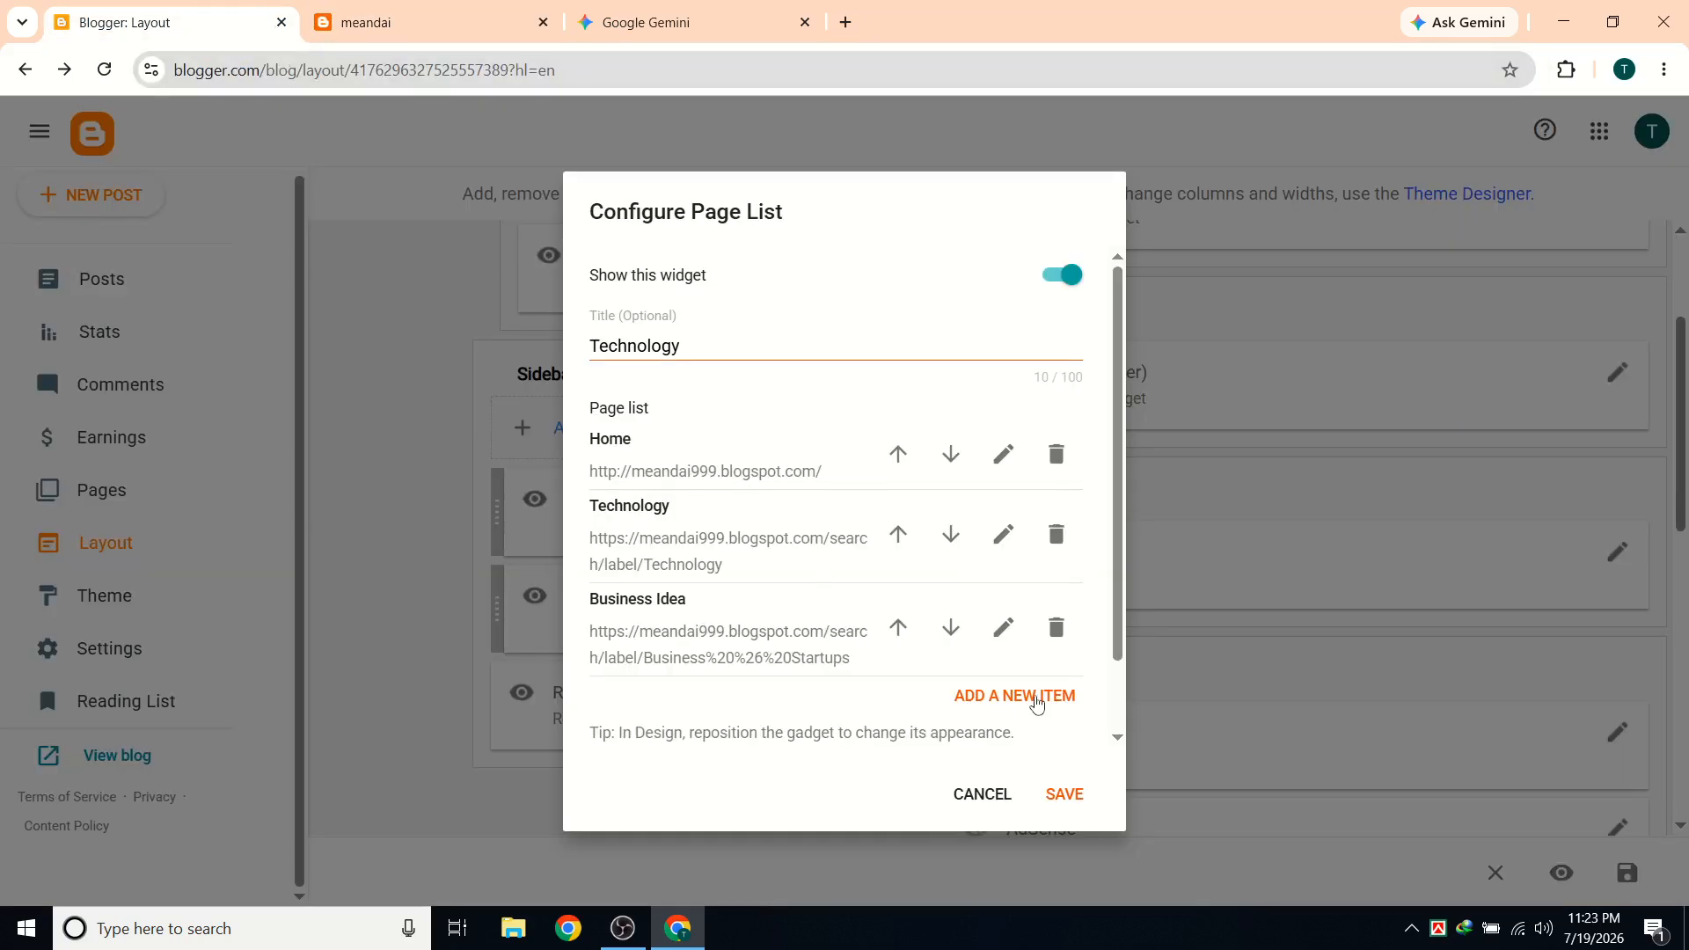
click(994, 696)
click(746, 315)
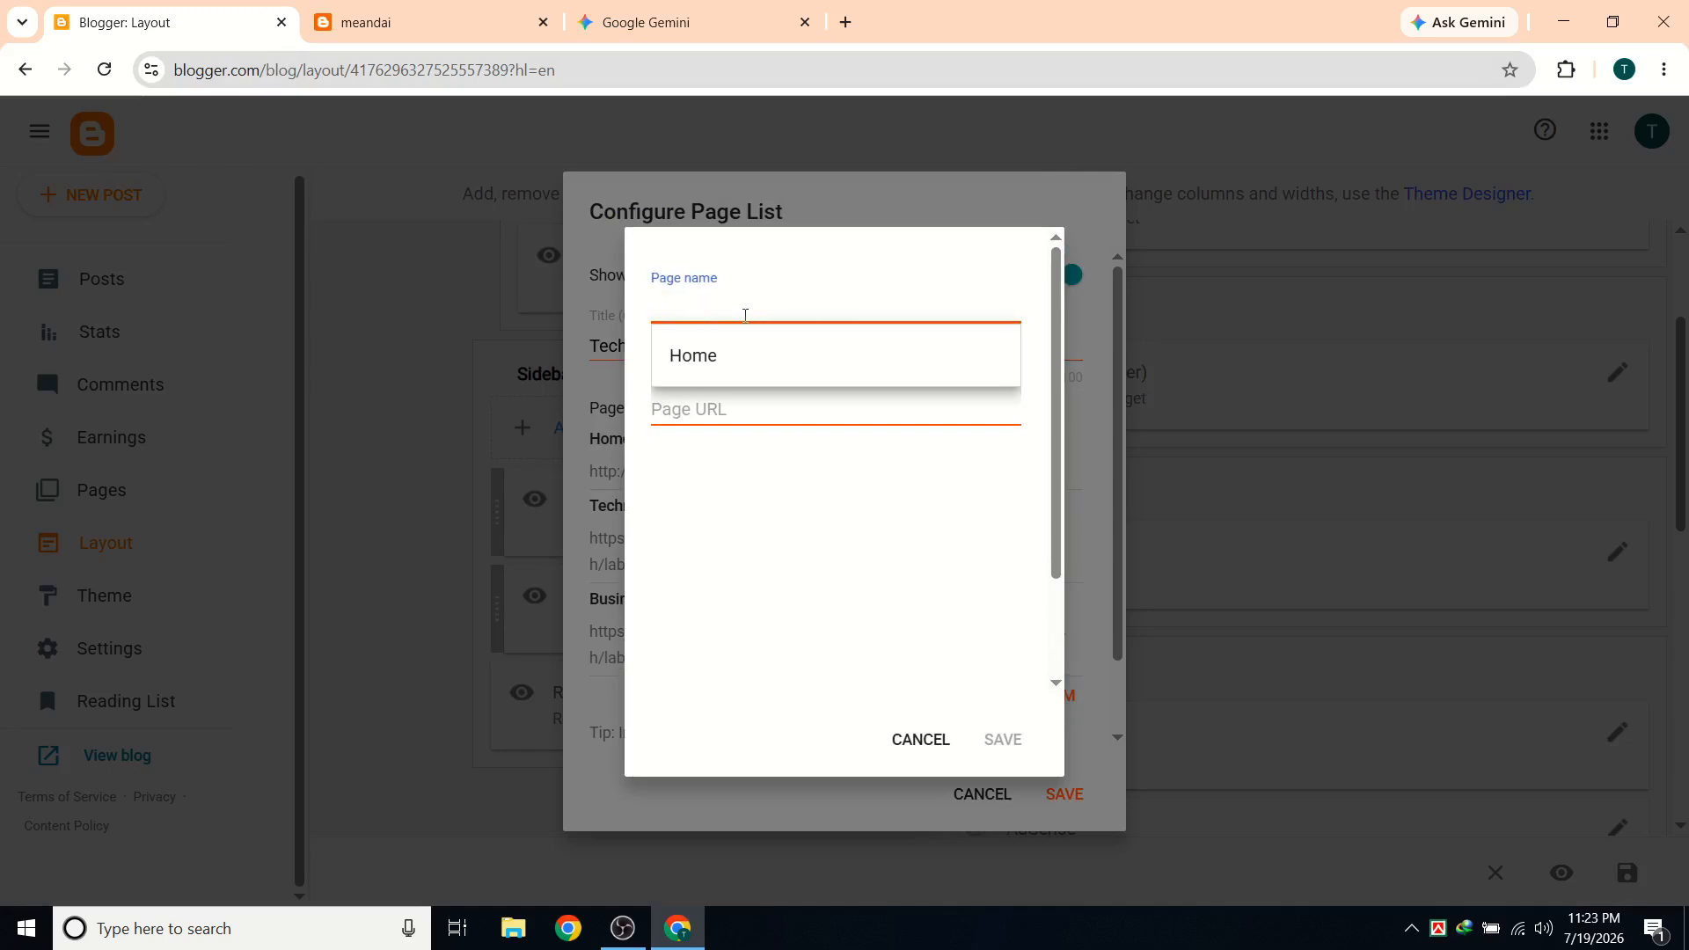
text(Education)
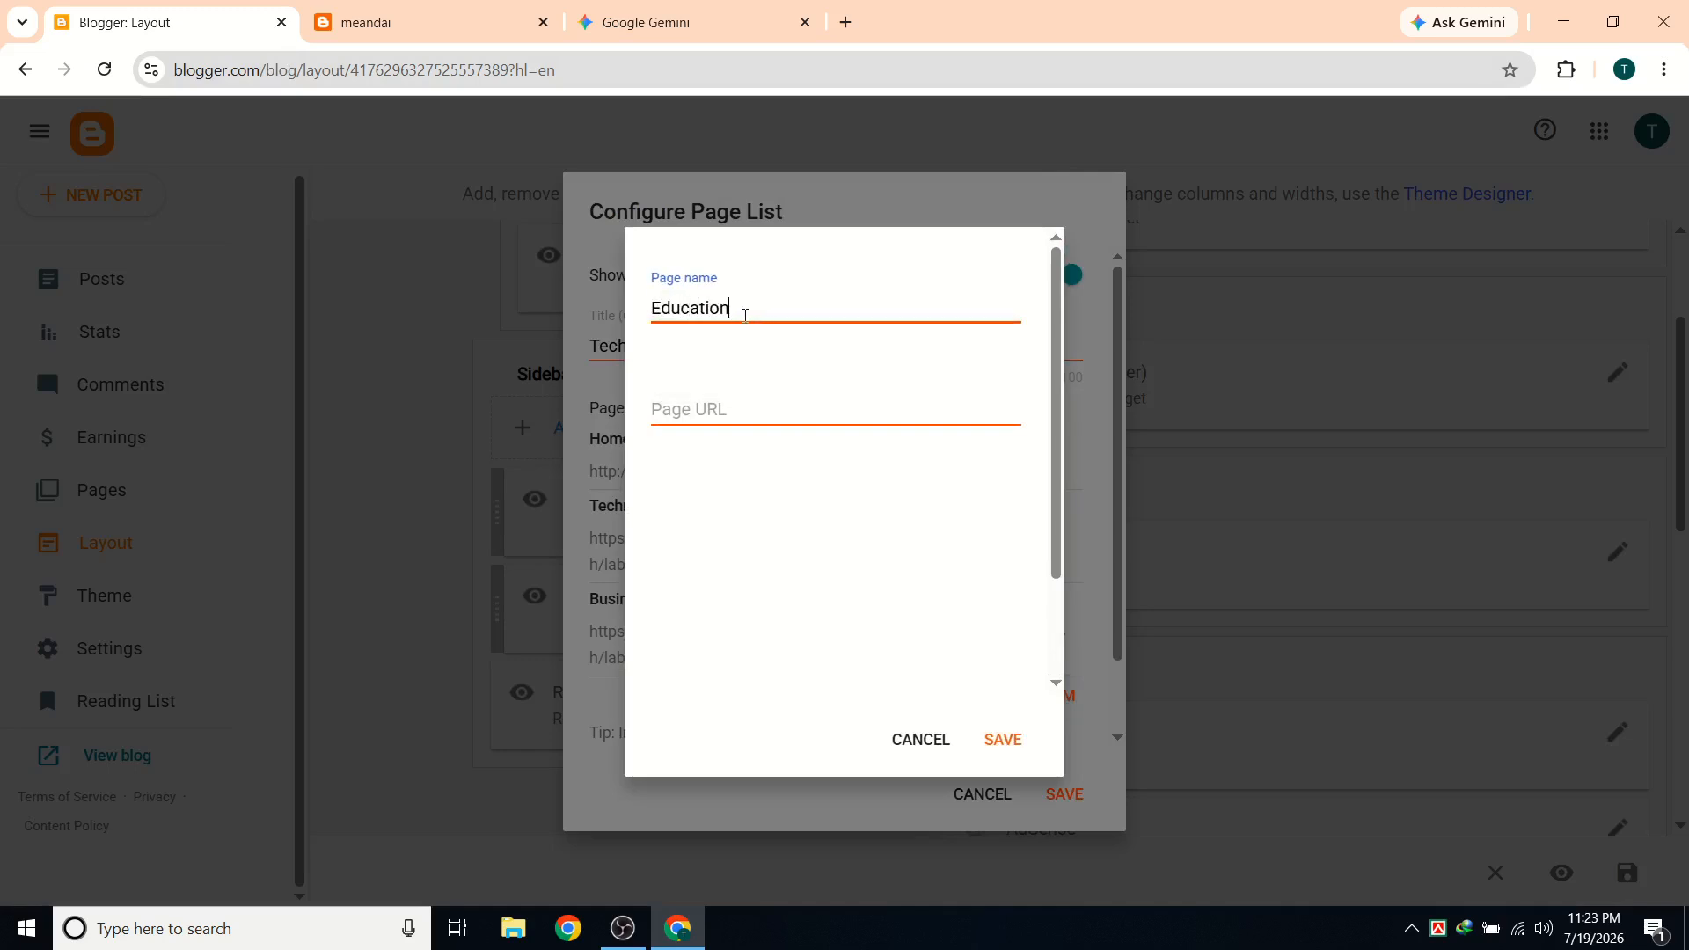
click(761, 401)
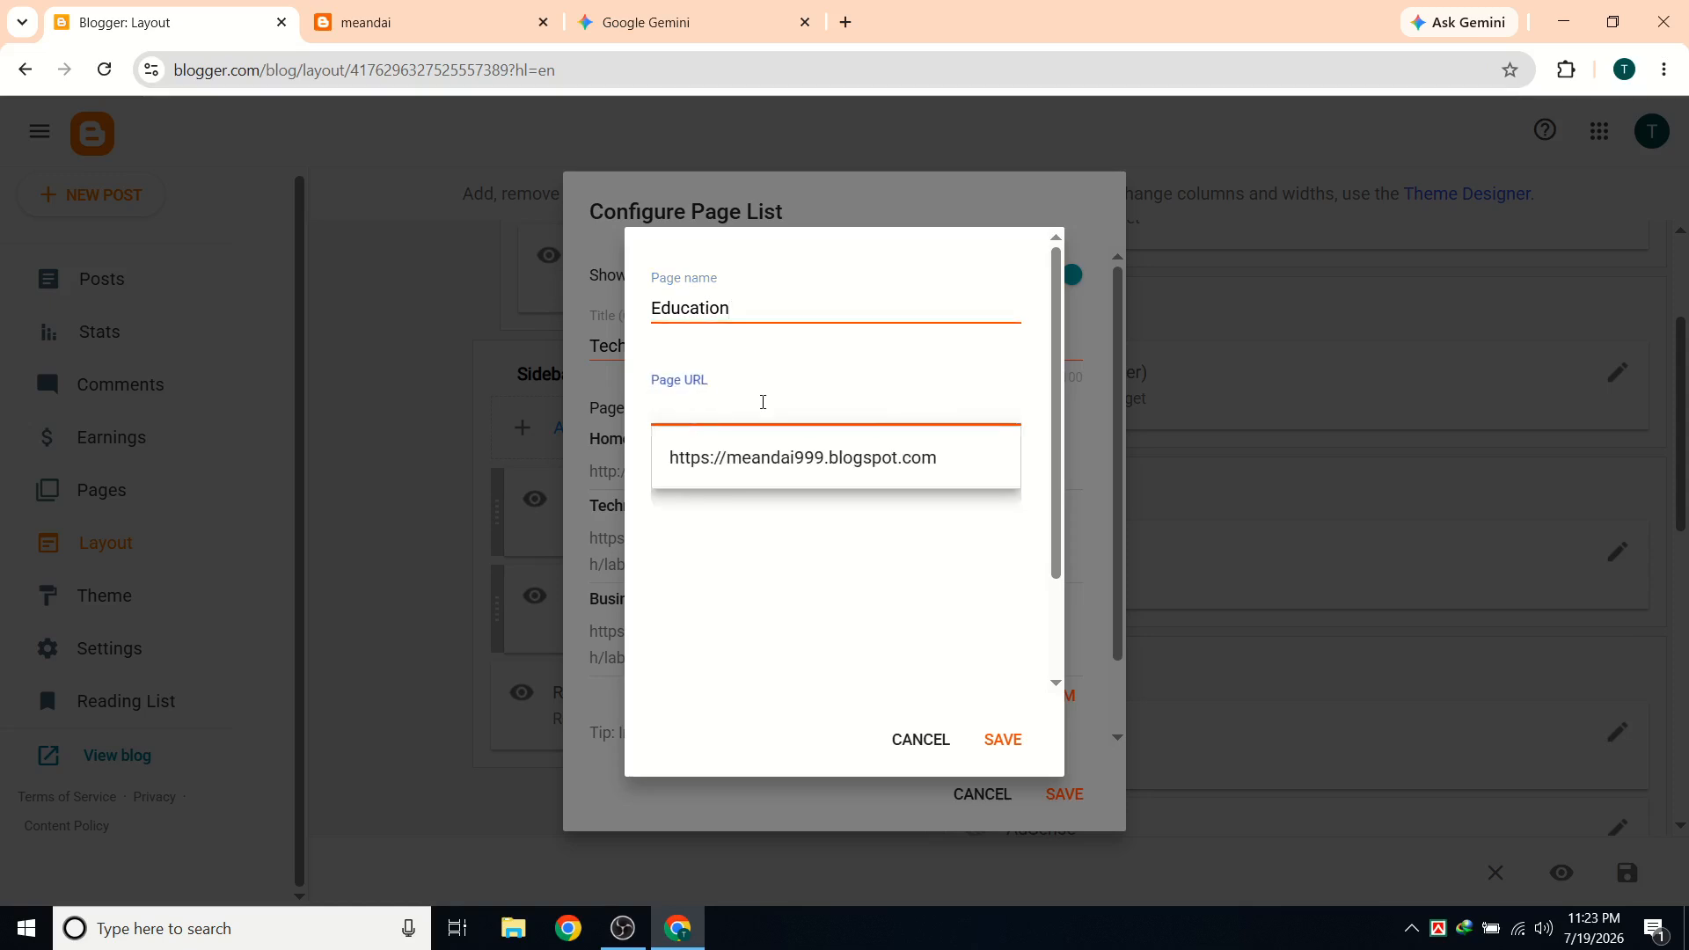
key(ctrl+v)
click(1004, 742)
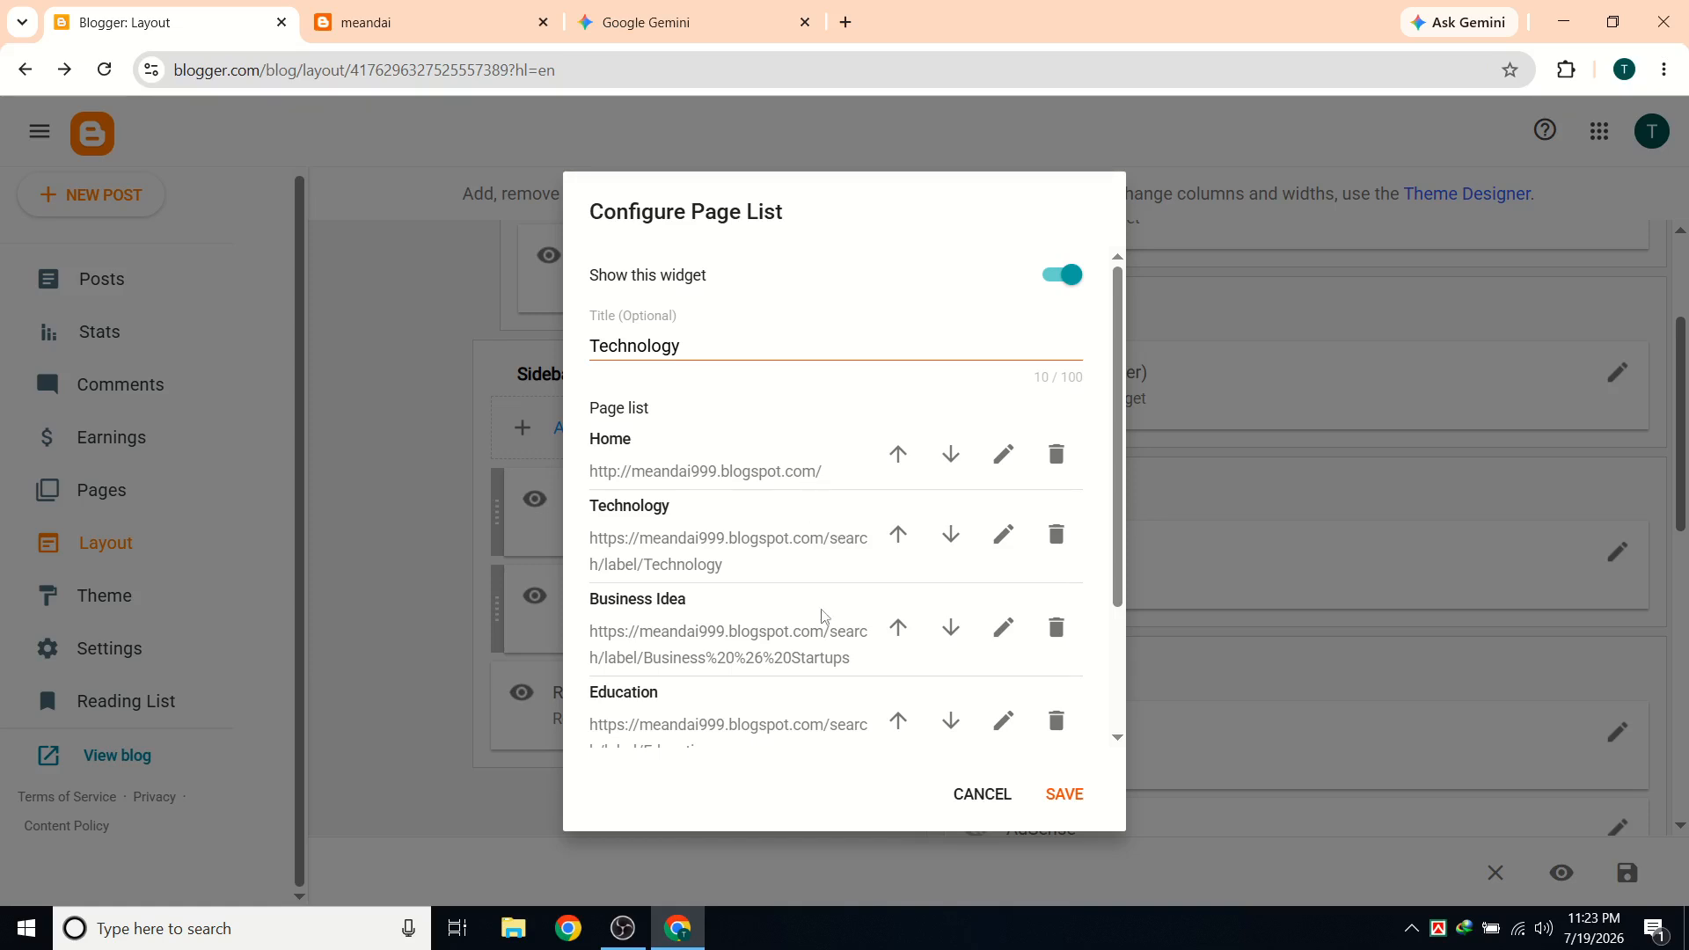
Start another page list item, and copy the address of the Travel label page from the live blog.
scroll(925, 687, down, 2)
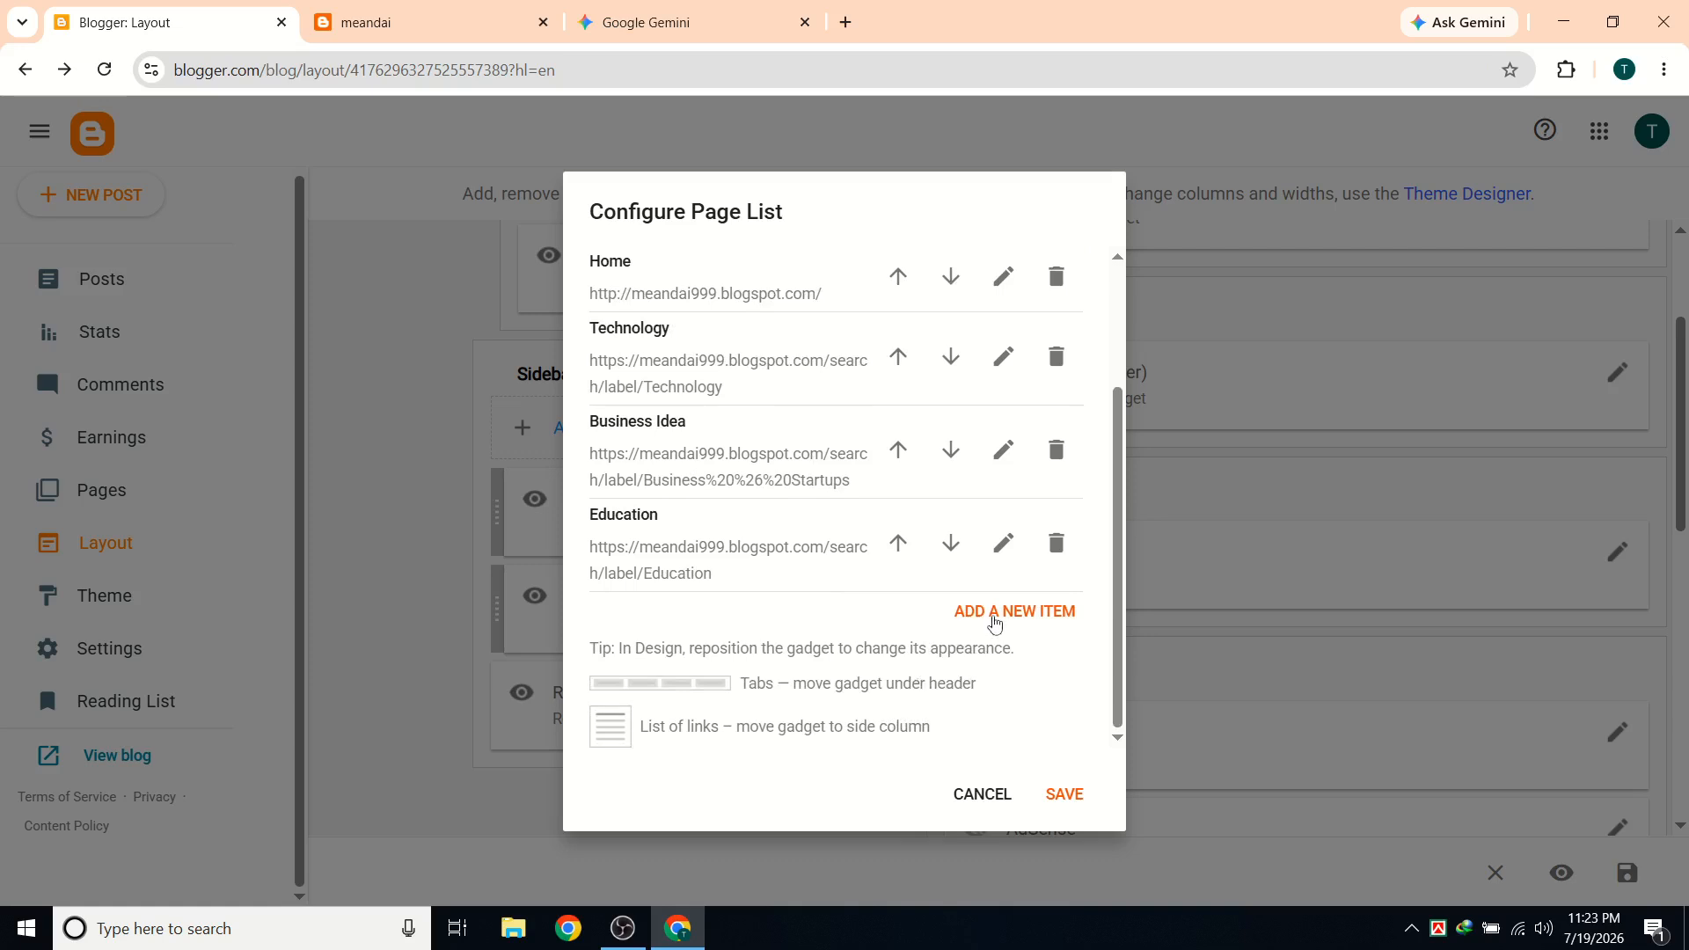
click(994, 612)
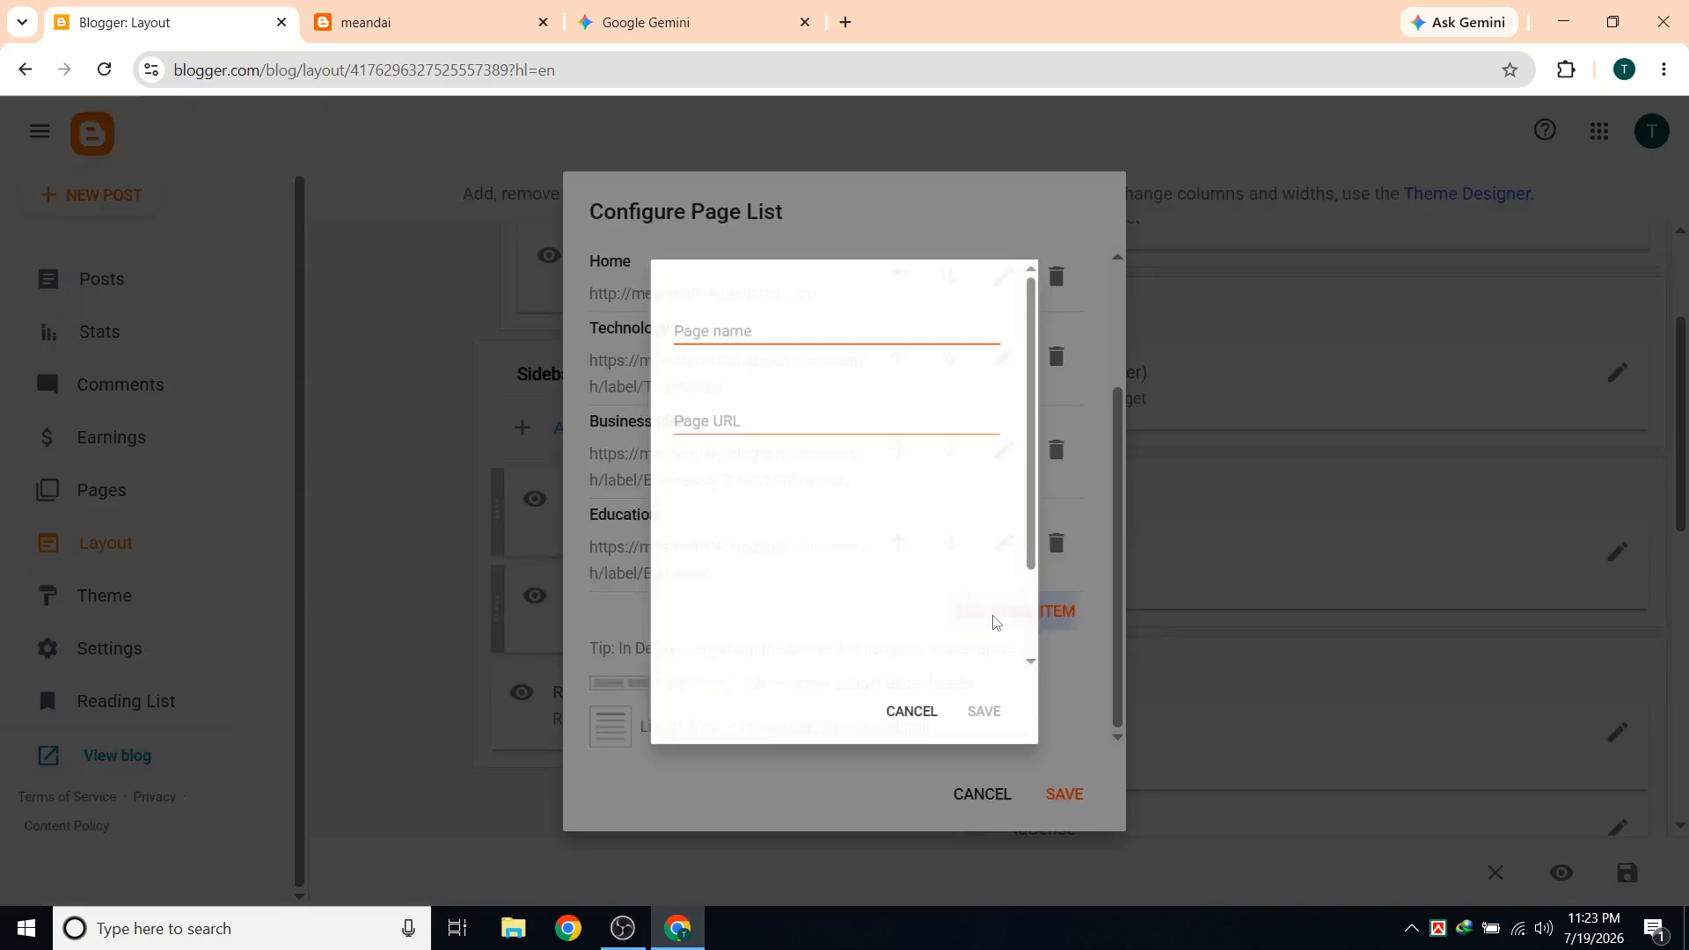
key(ctrl+Tab)
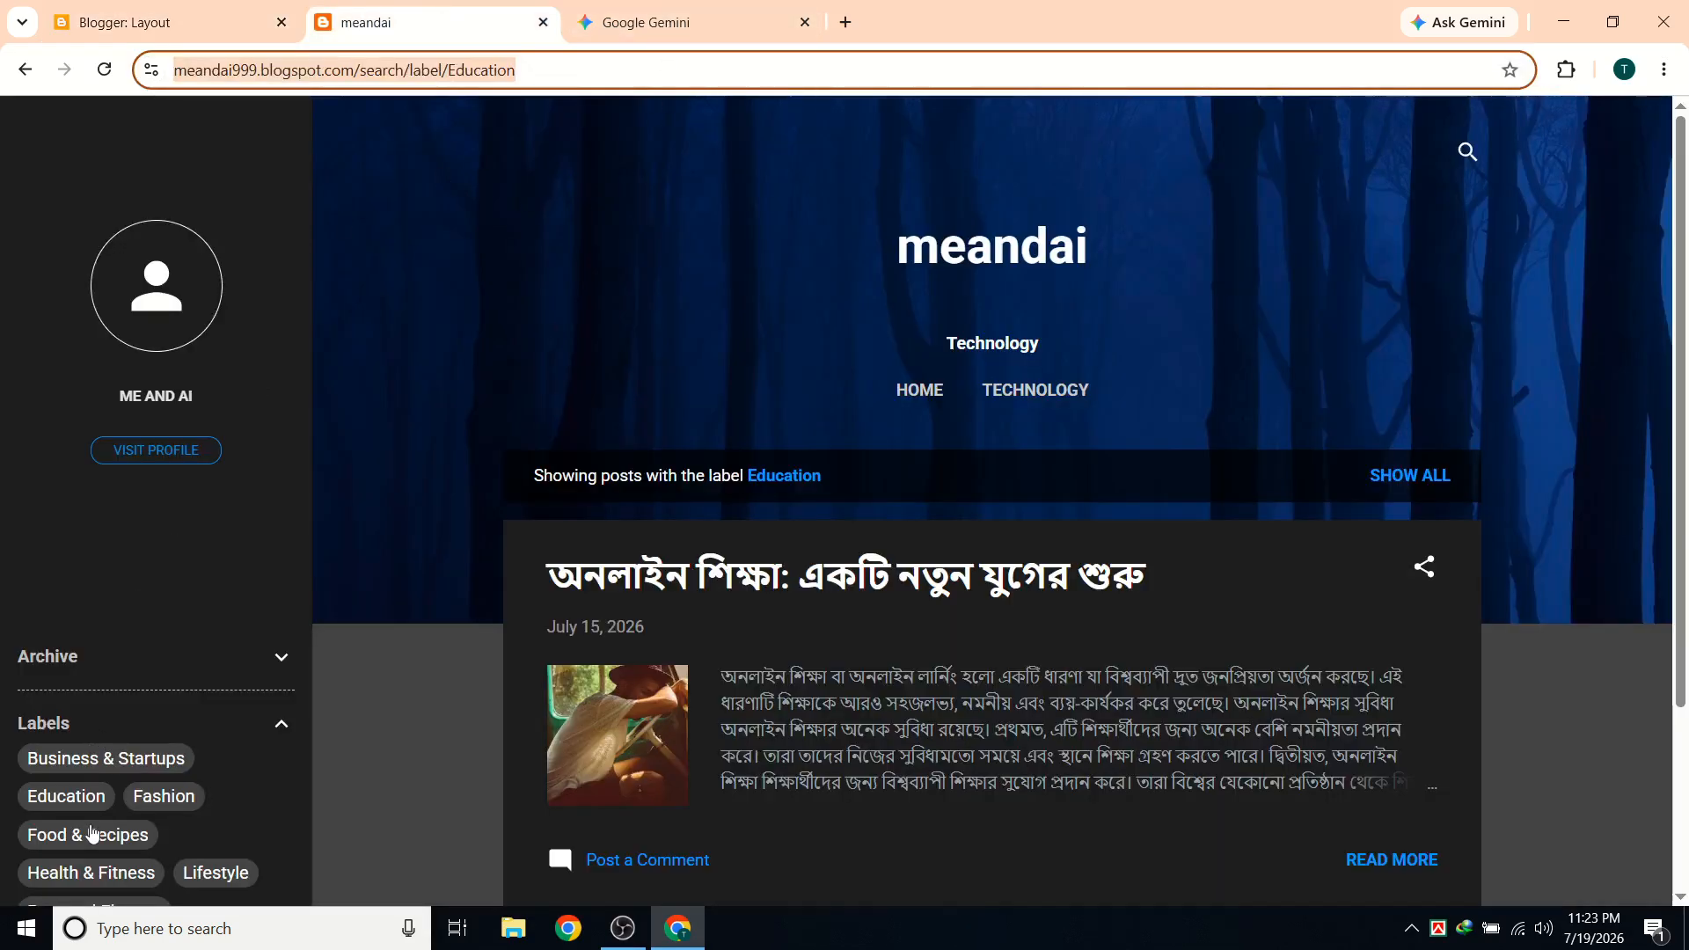
scroll(177, 797, down, 3)
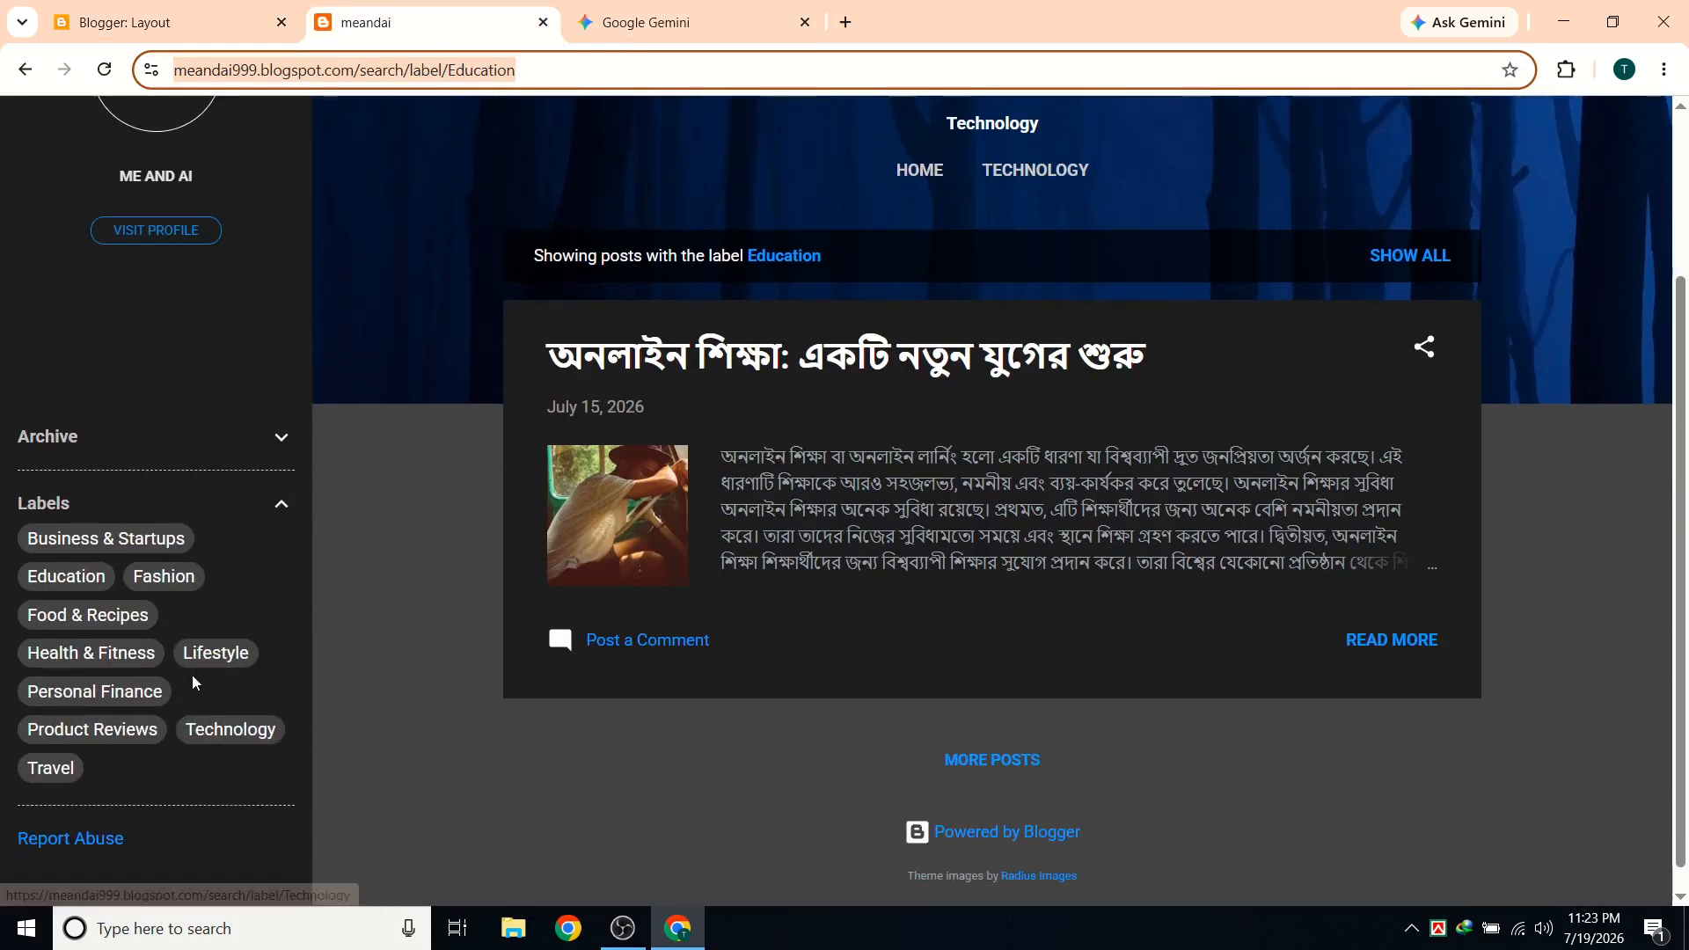
click(50, 767)
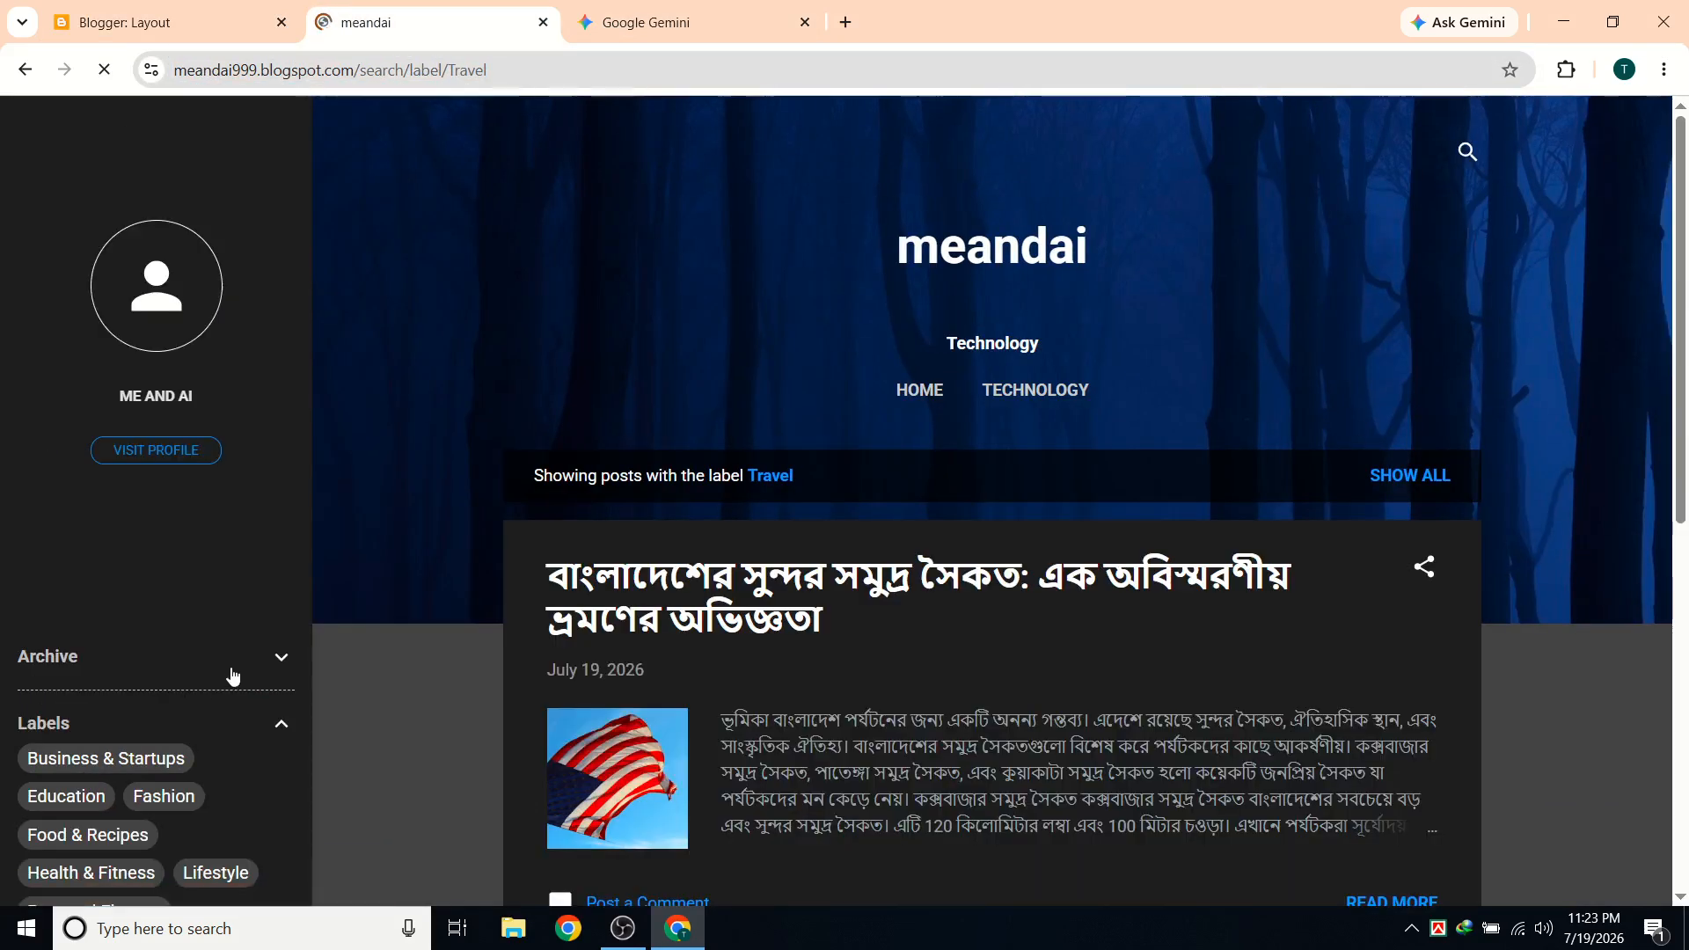
click(674, 76)
key(ctrl+c)
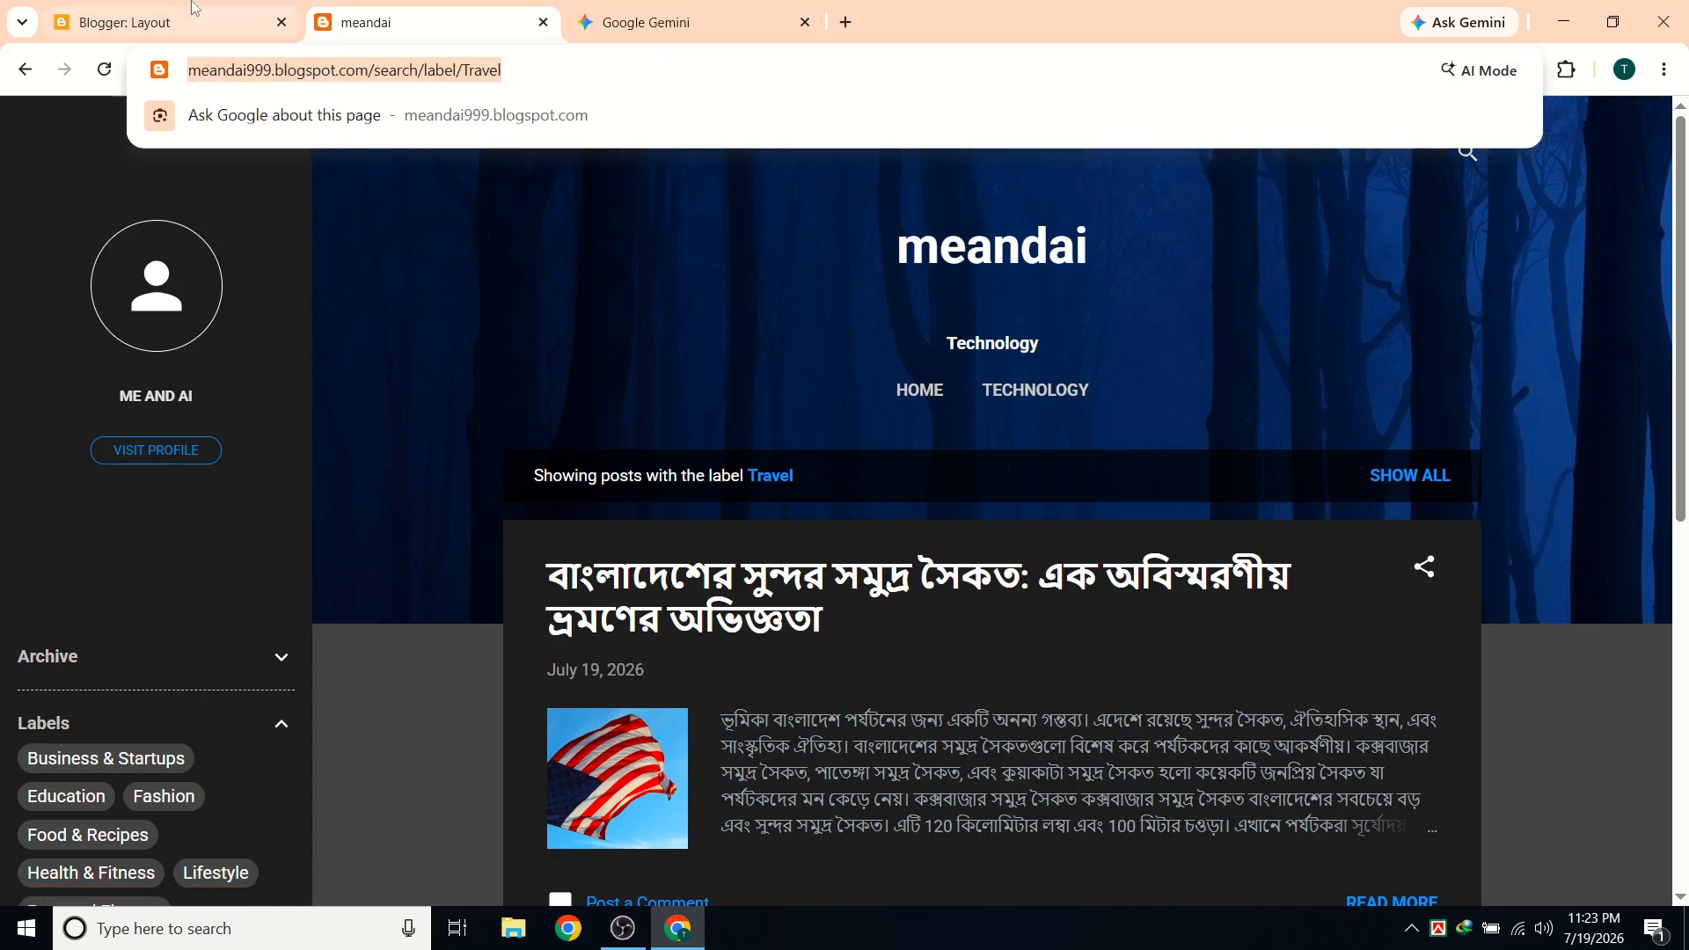
Back in the Blogger layout, name the new page list item Travel, paste the copied label address as its URL and save it.
click(229, 22)
click(803, 313)
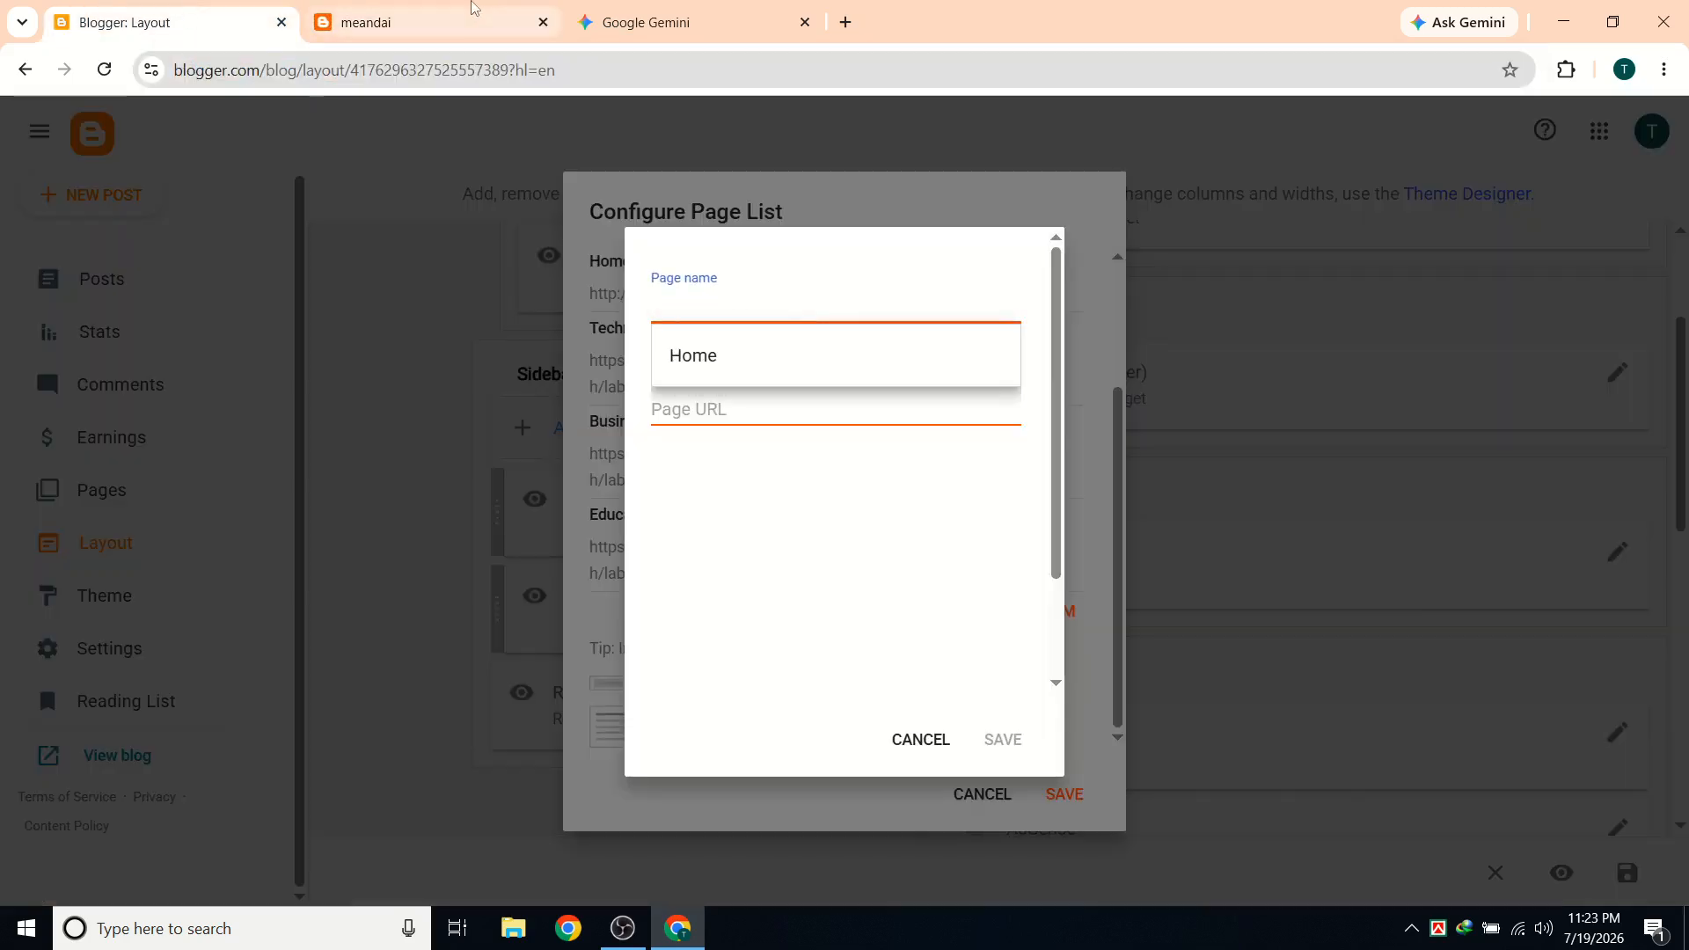
click(422, 22)
click(176, 22)
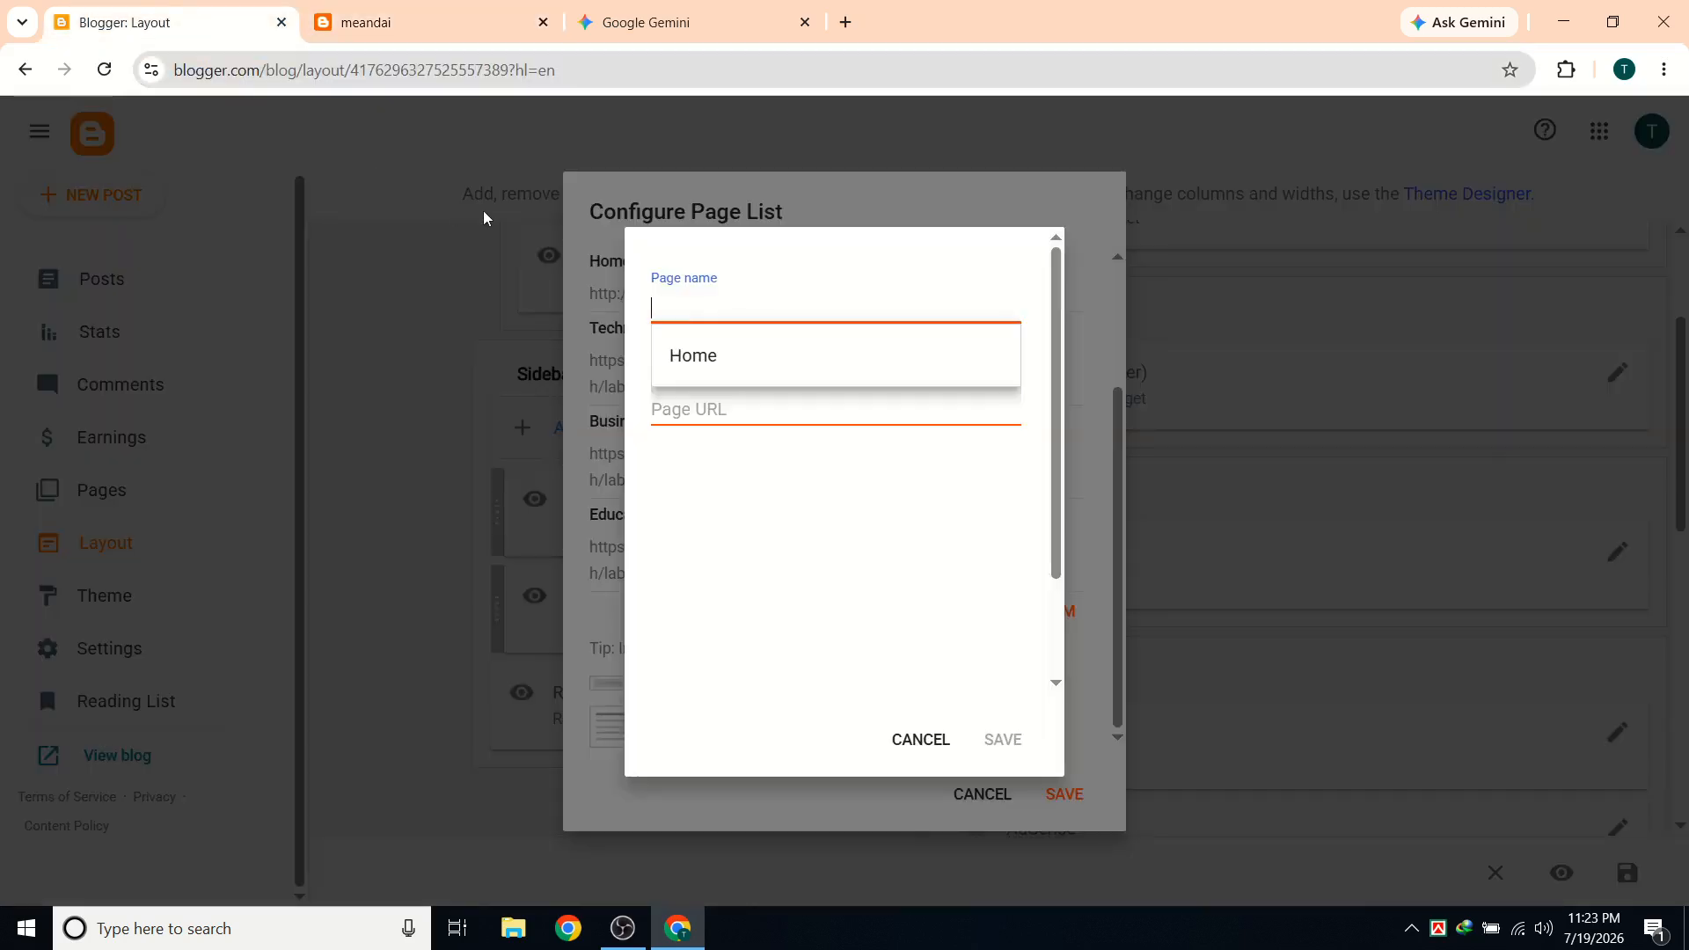
text(Travel)
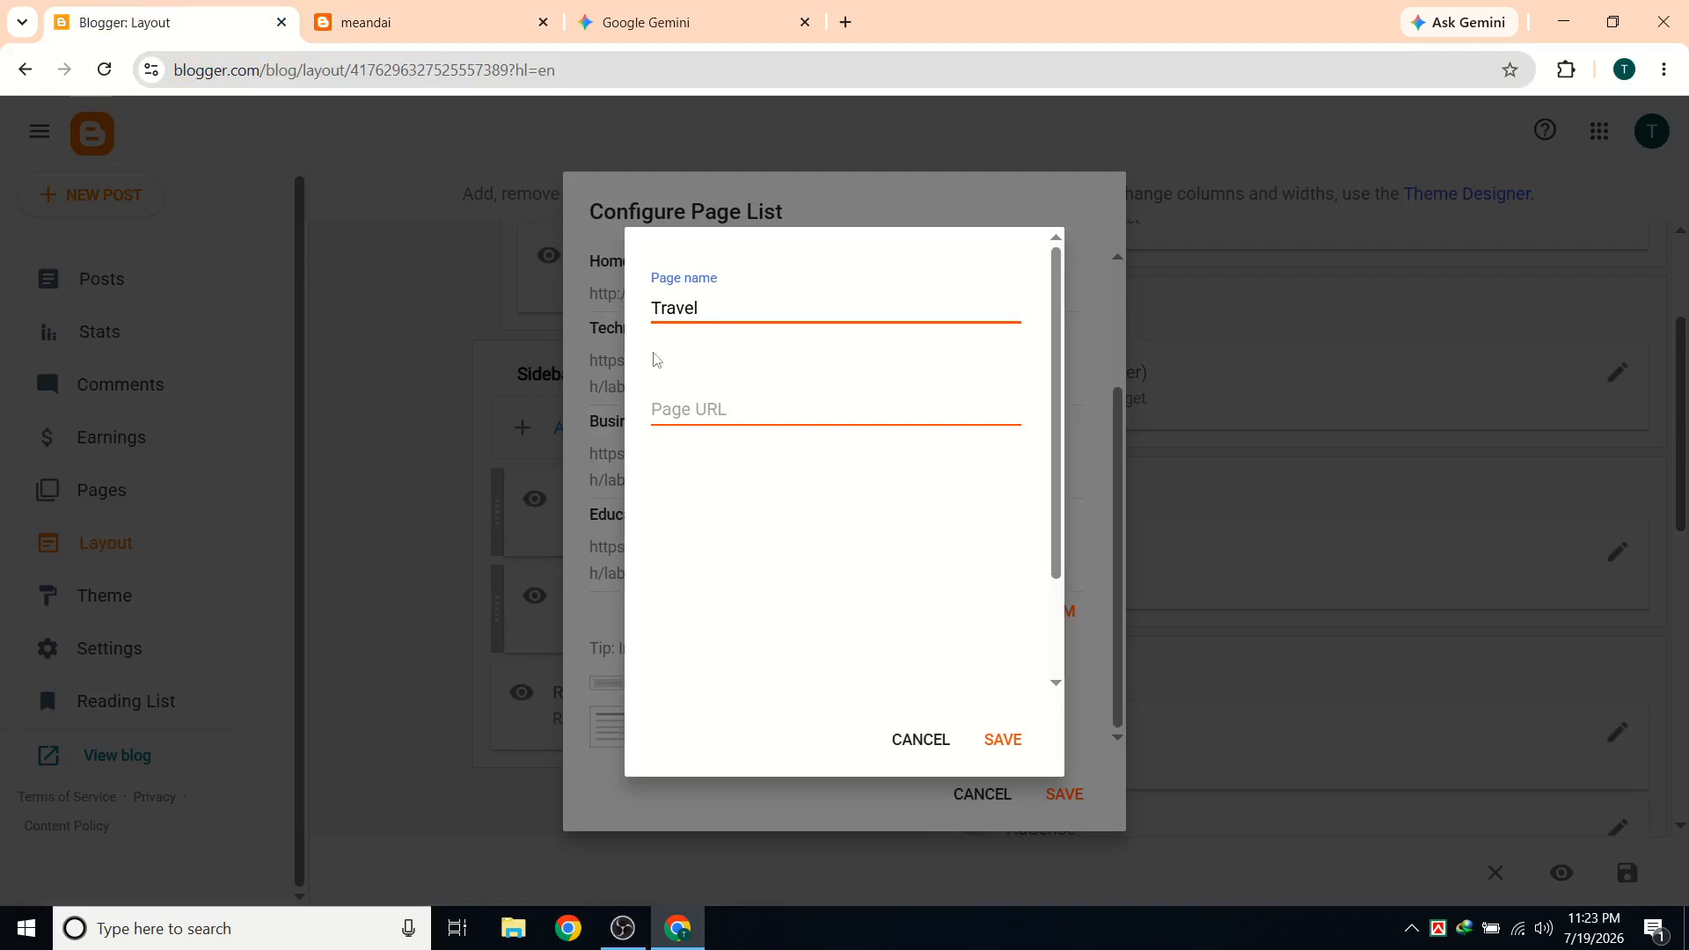
click(754, 408)
key(ctrl+v)
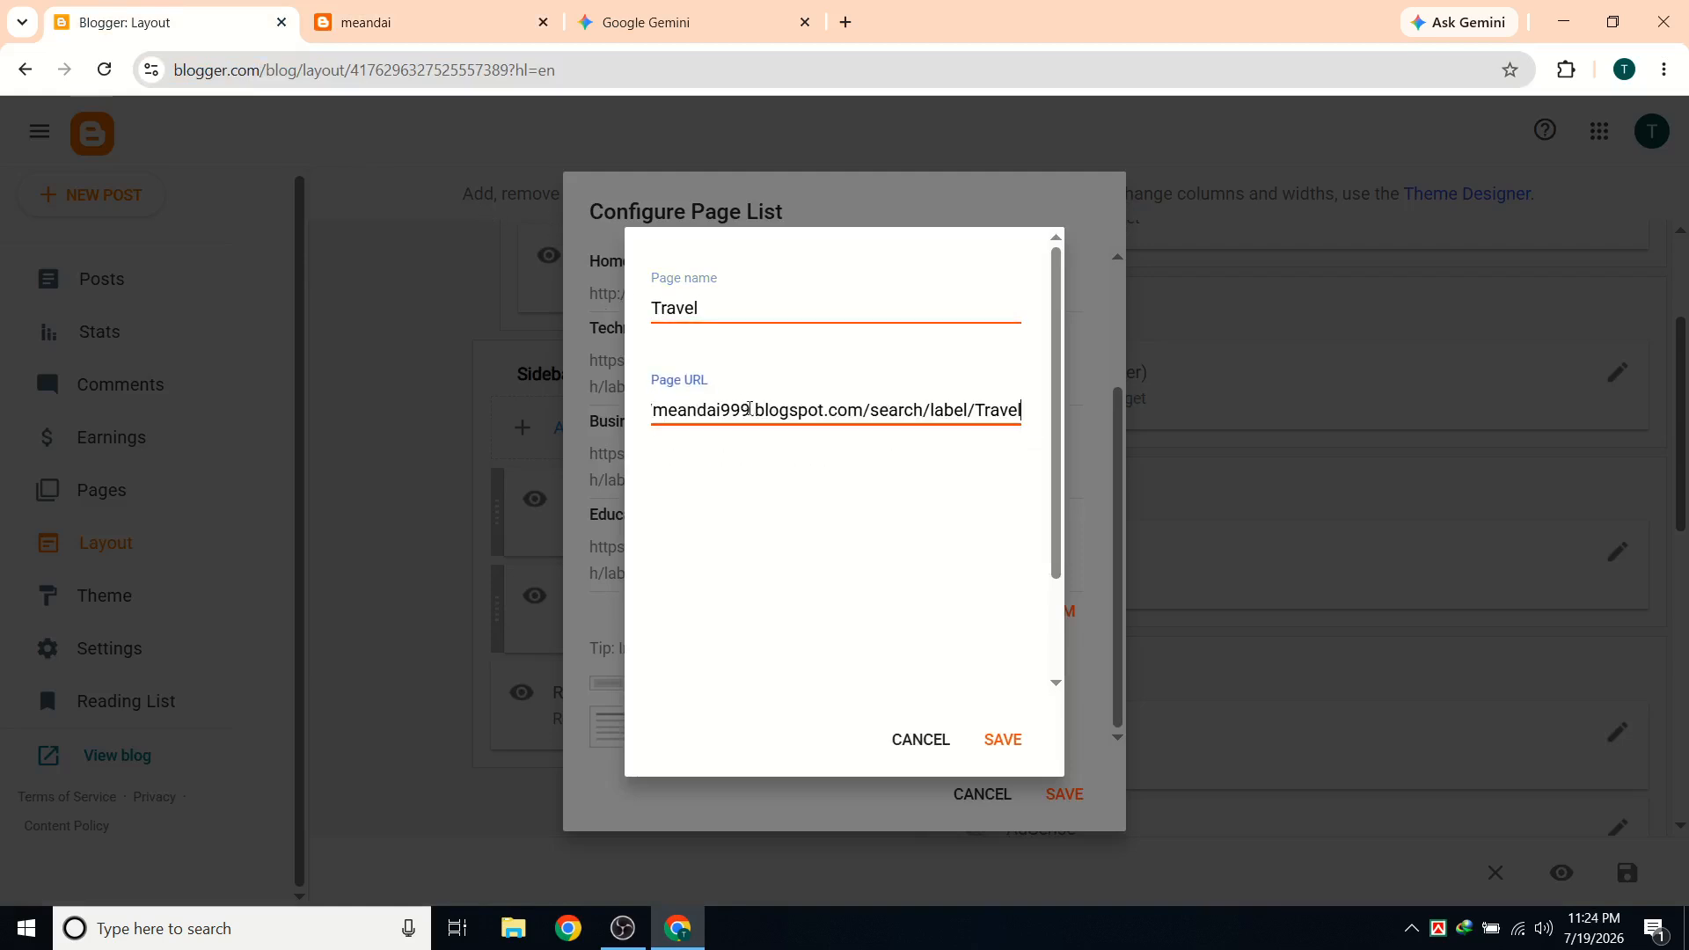
click(1019, 739)
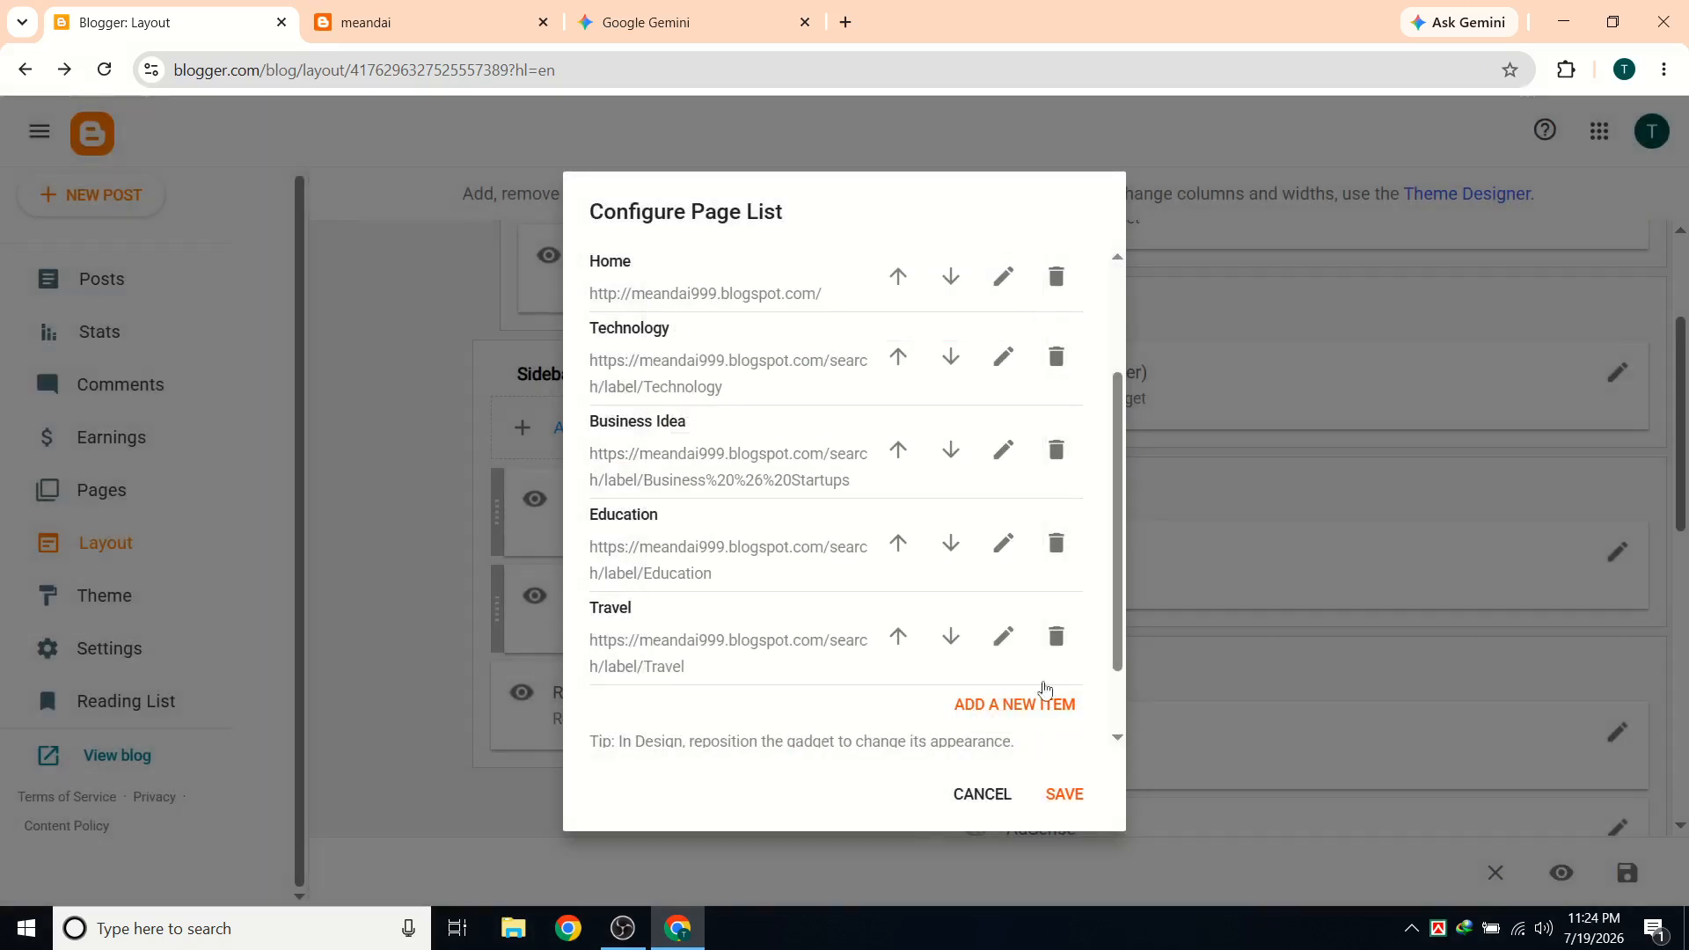
Save the page list gadget and the blog layout.
click(1062, 795)
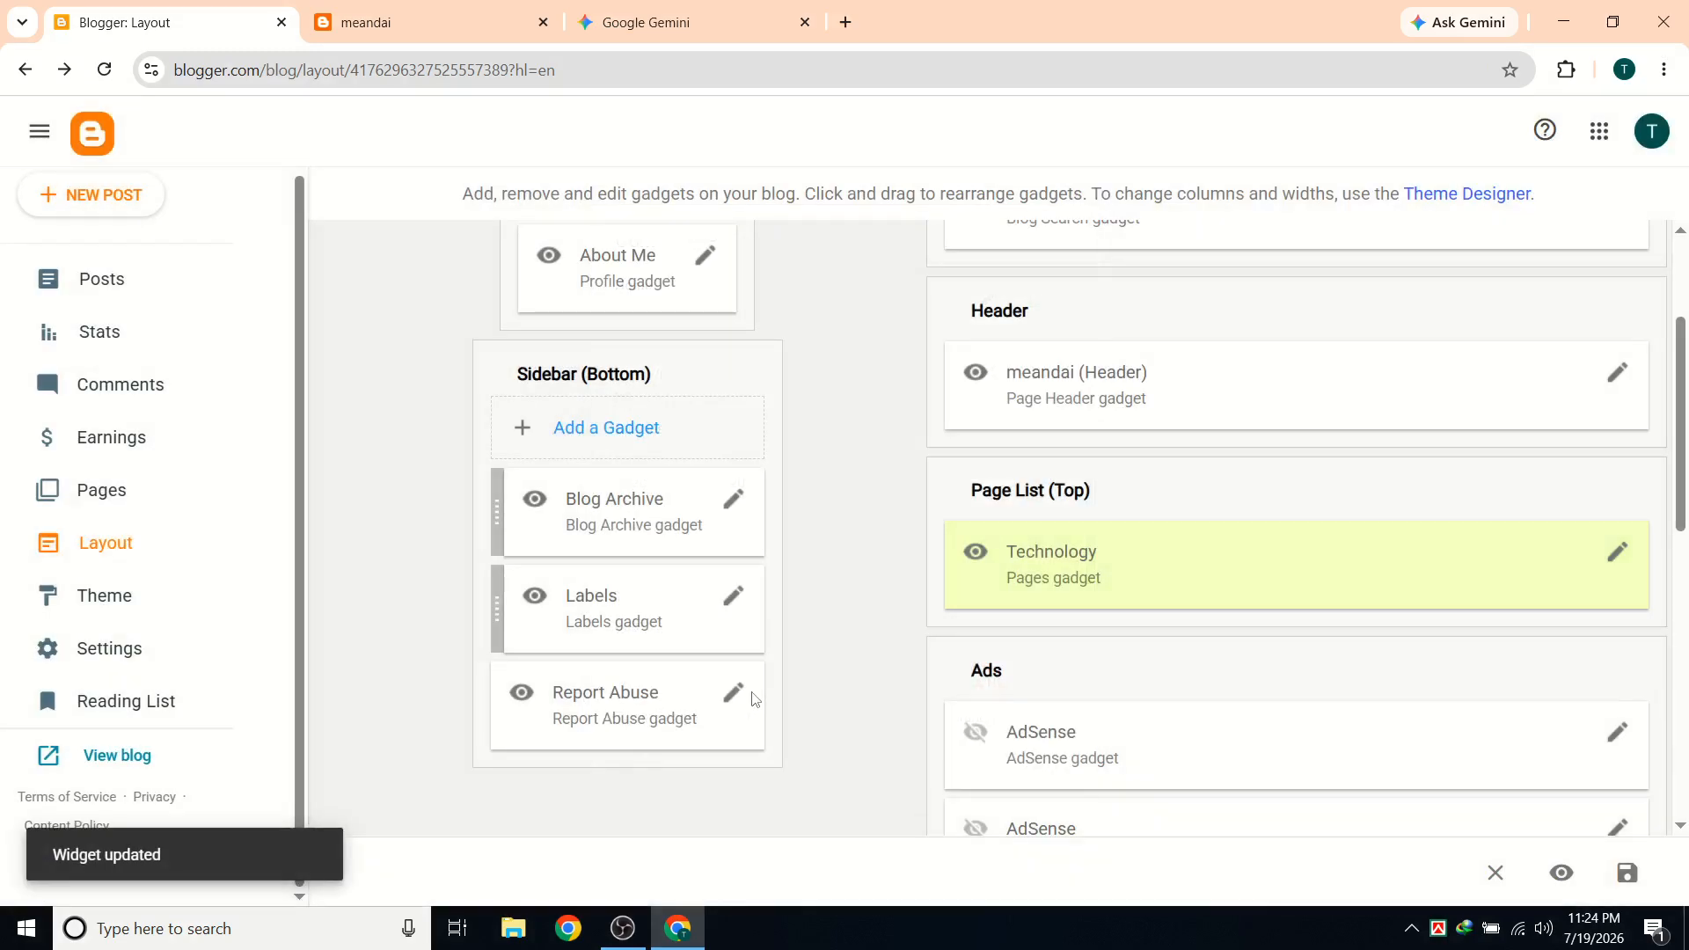
scroll(761, 708, down, 6)
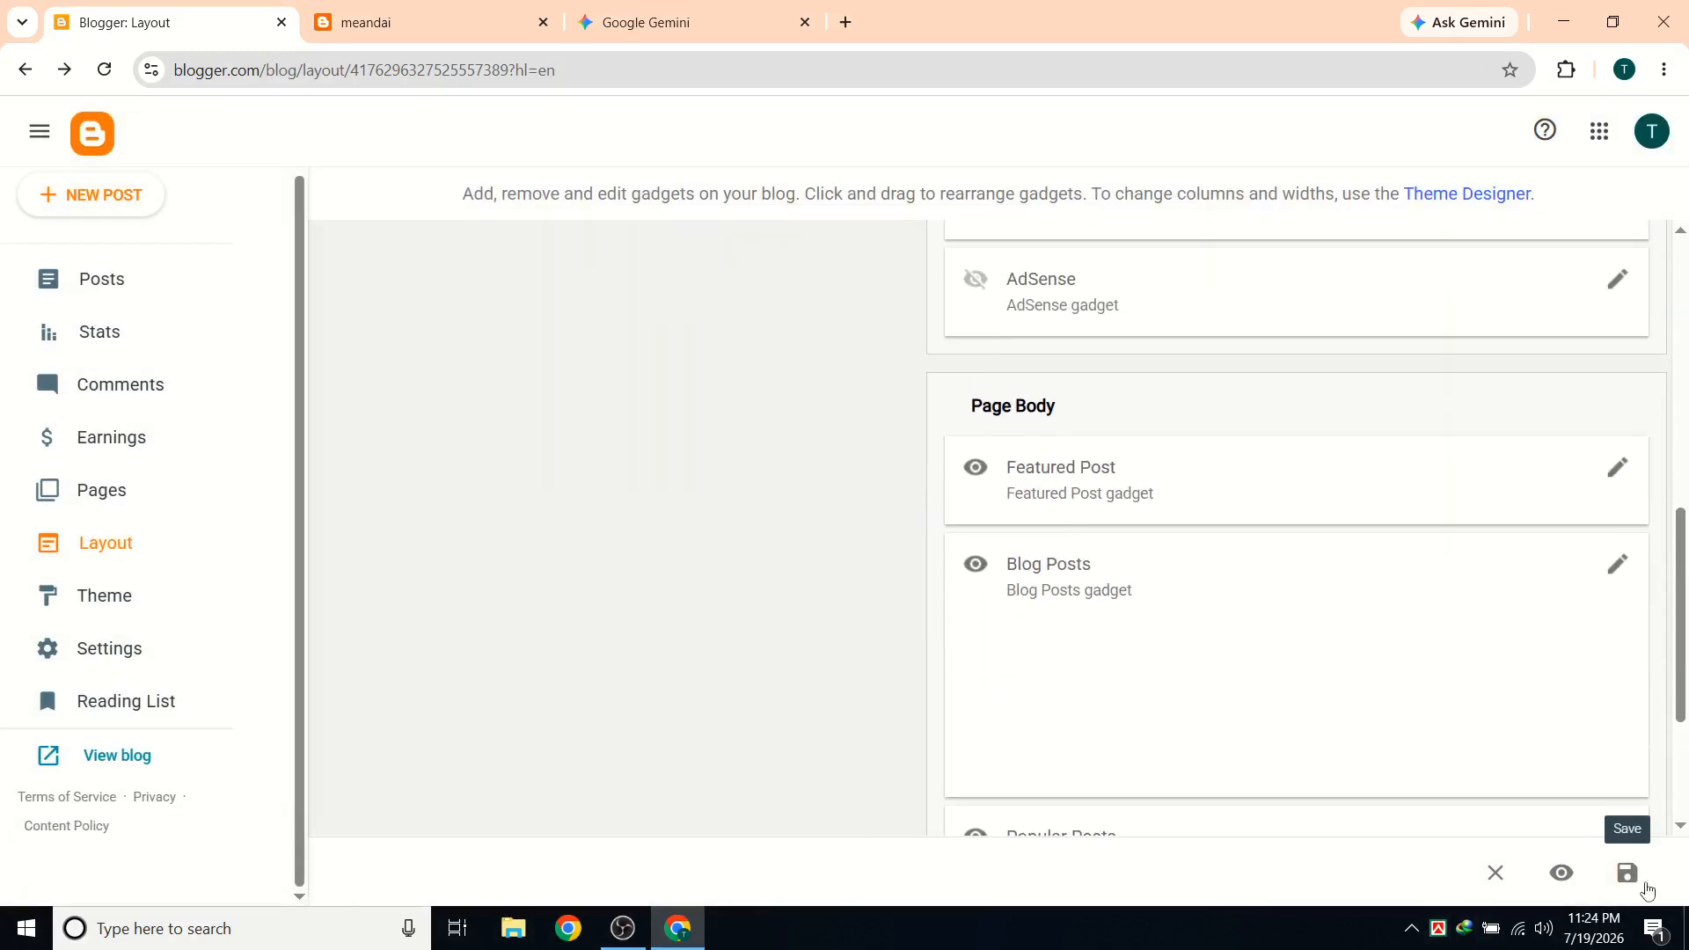
click(1630, 884)
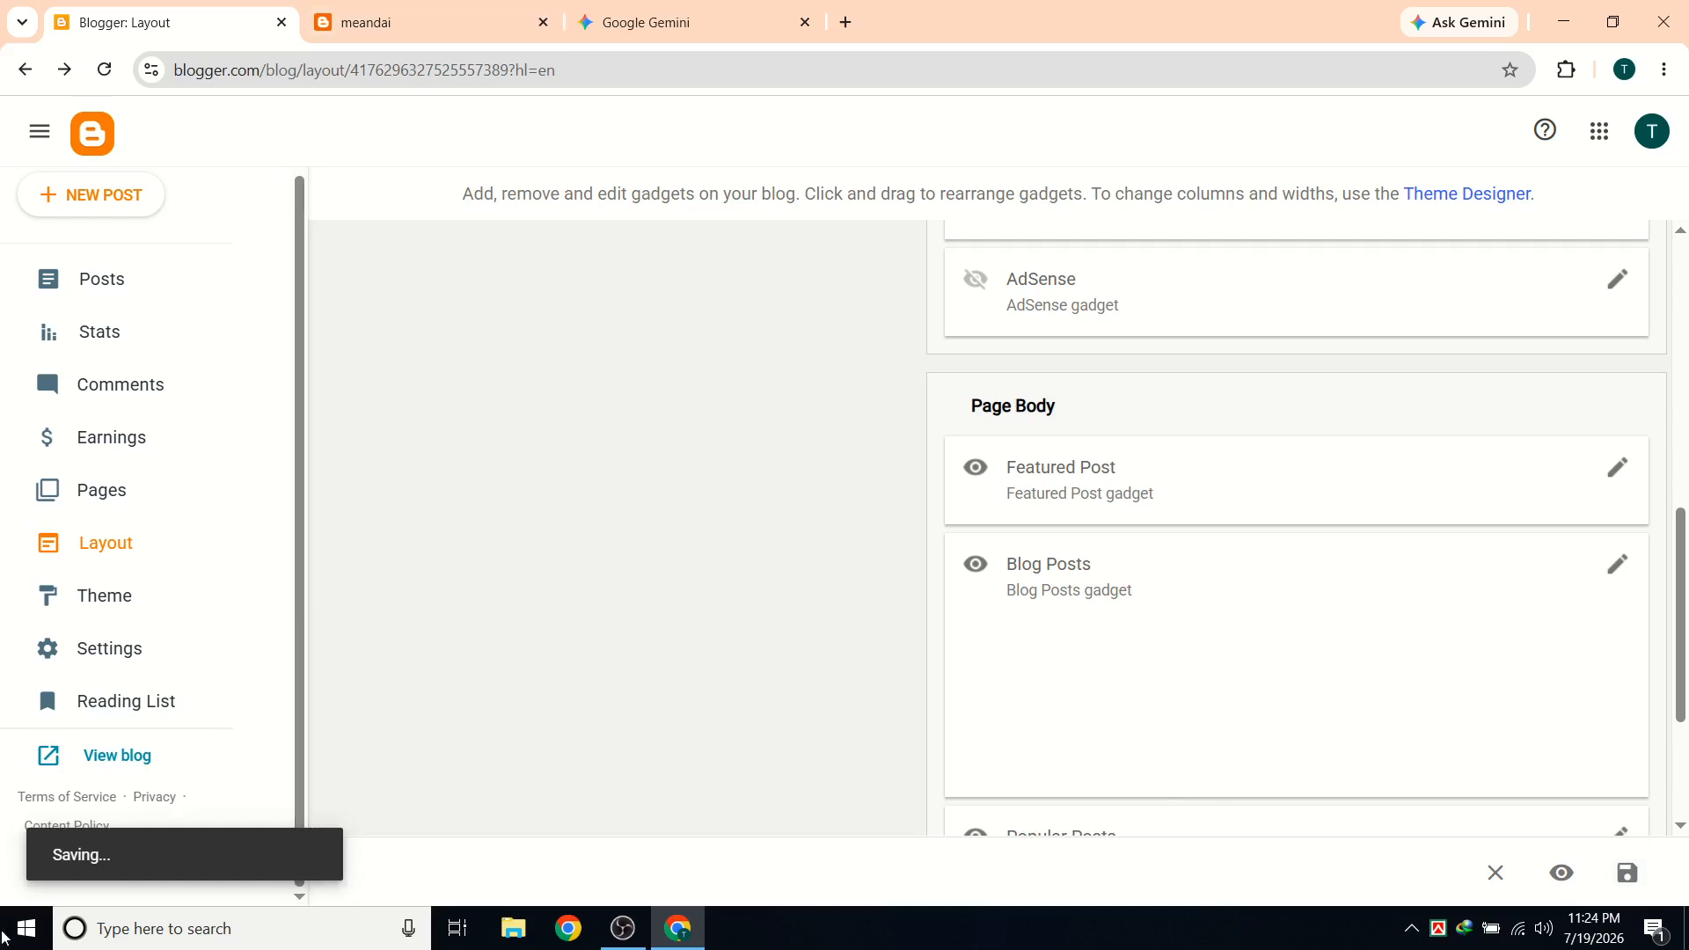
Reload the live blog's Travel label page and check the items in its top menu.
key(ctrl+Tab)
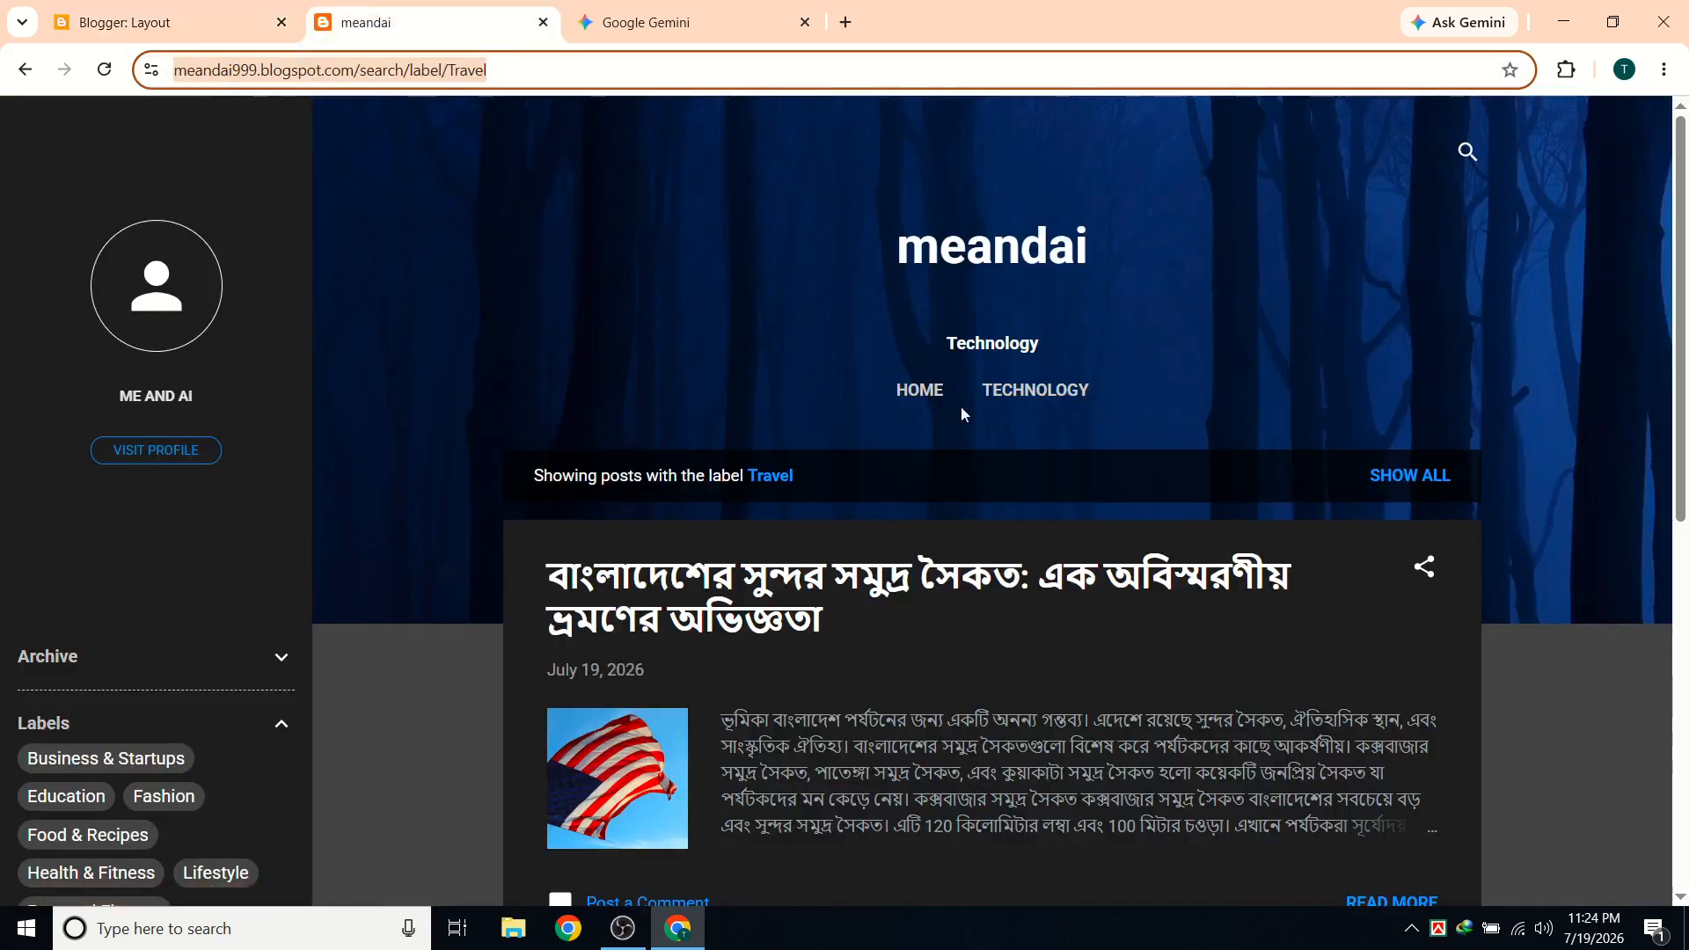
scroll(986, 369, down, 1)
scroll(996, 352, up, 1)
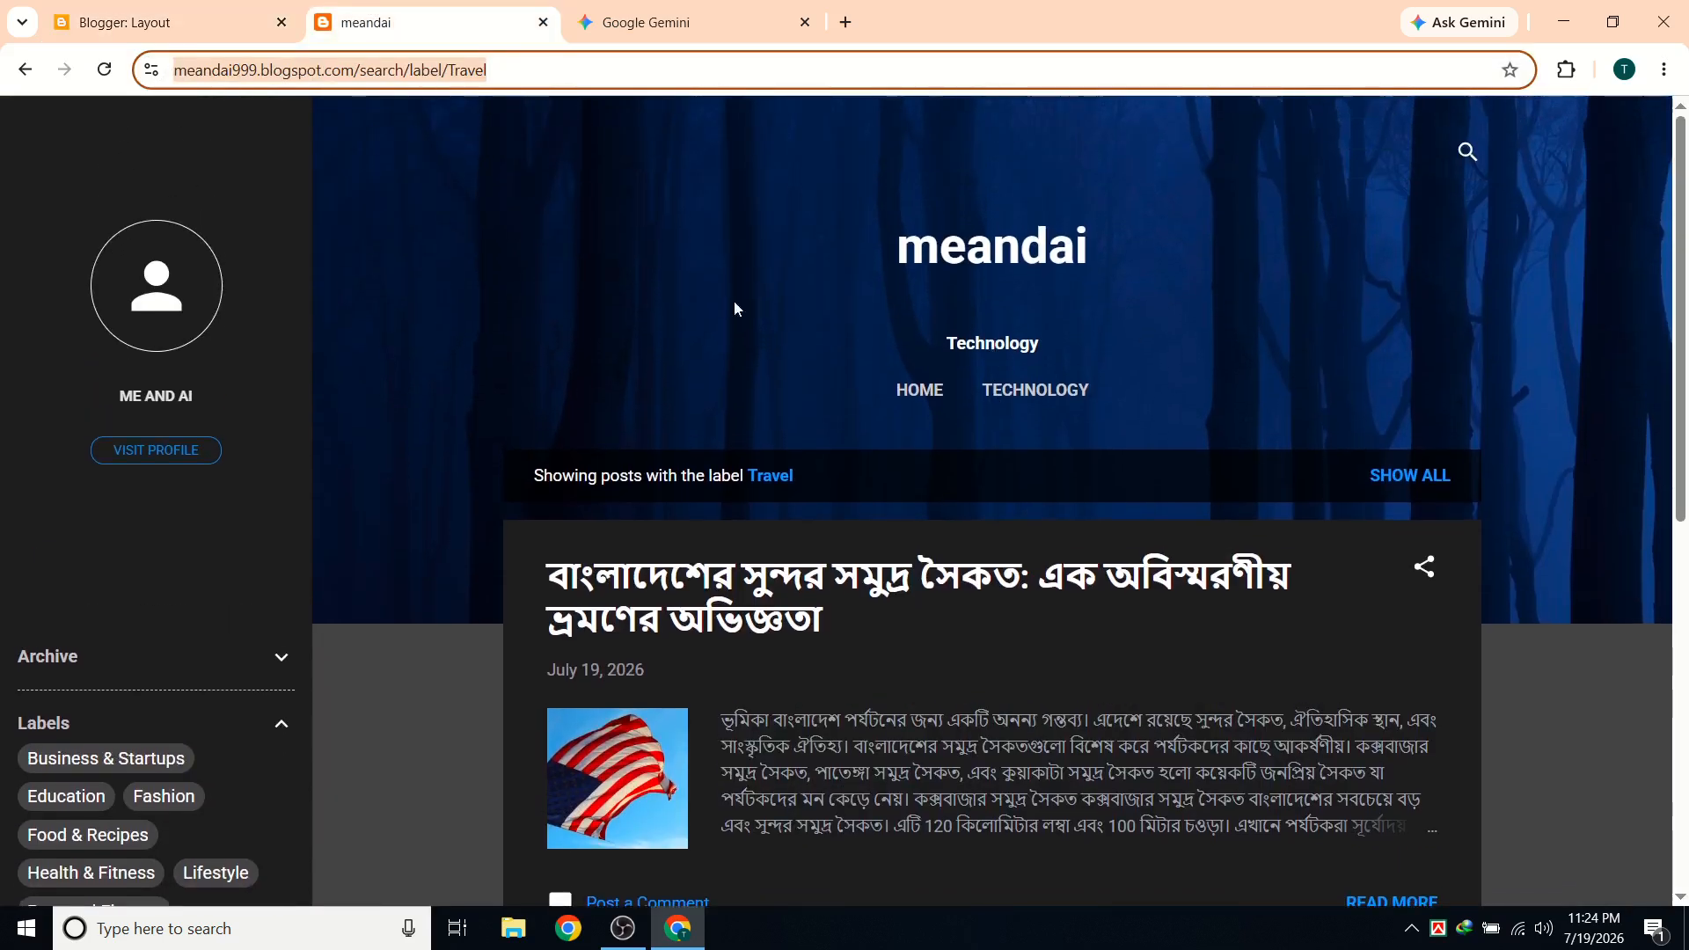
click(104, 69)
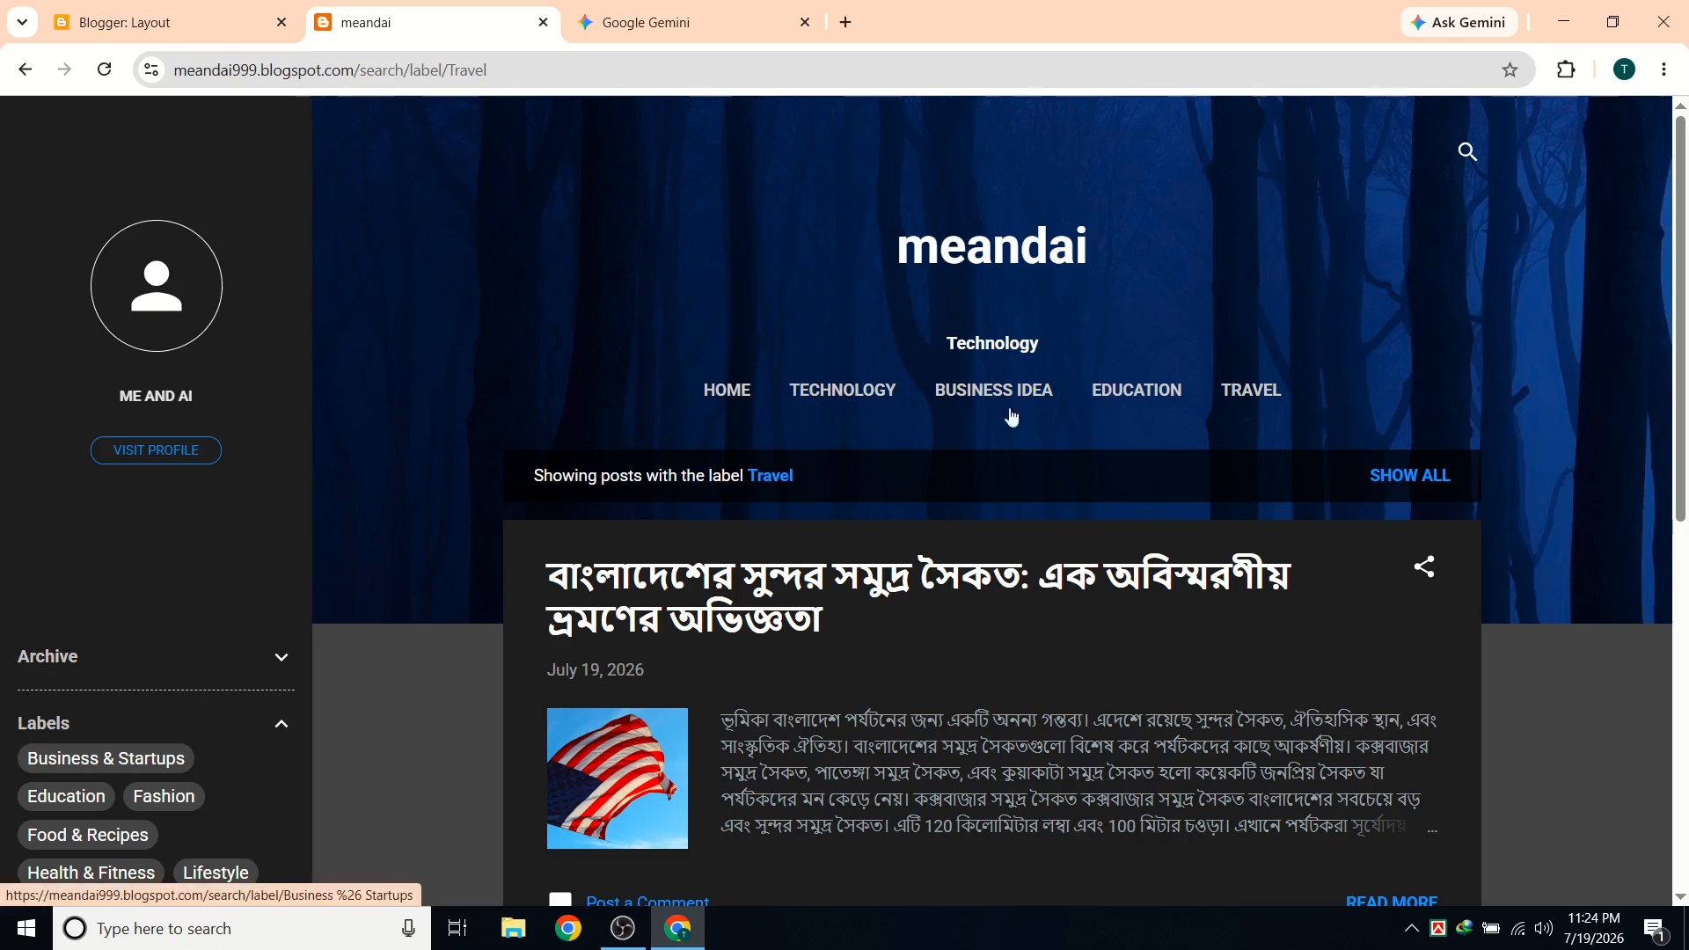
scroll(942, 431, down, 3)
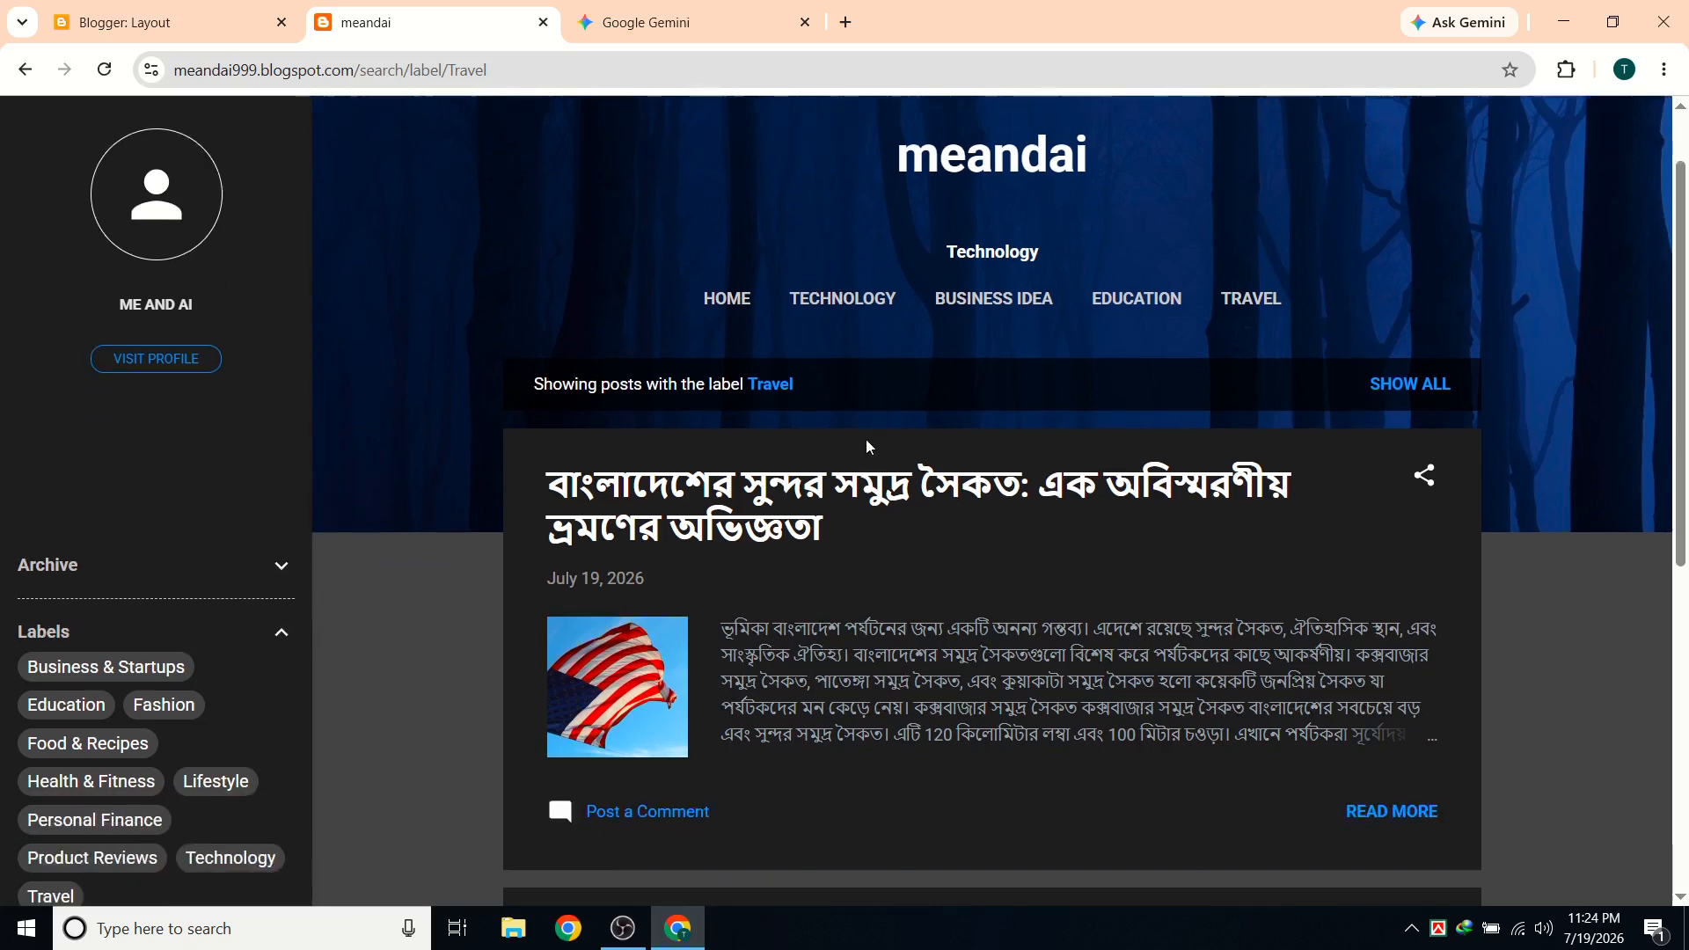
In the Blogger layout, reopen the settings of the Technology page list gadget under Page List (Top).
click(99, 12)
scroll(616, 457, up, 3)
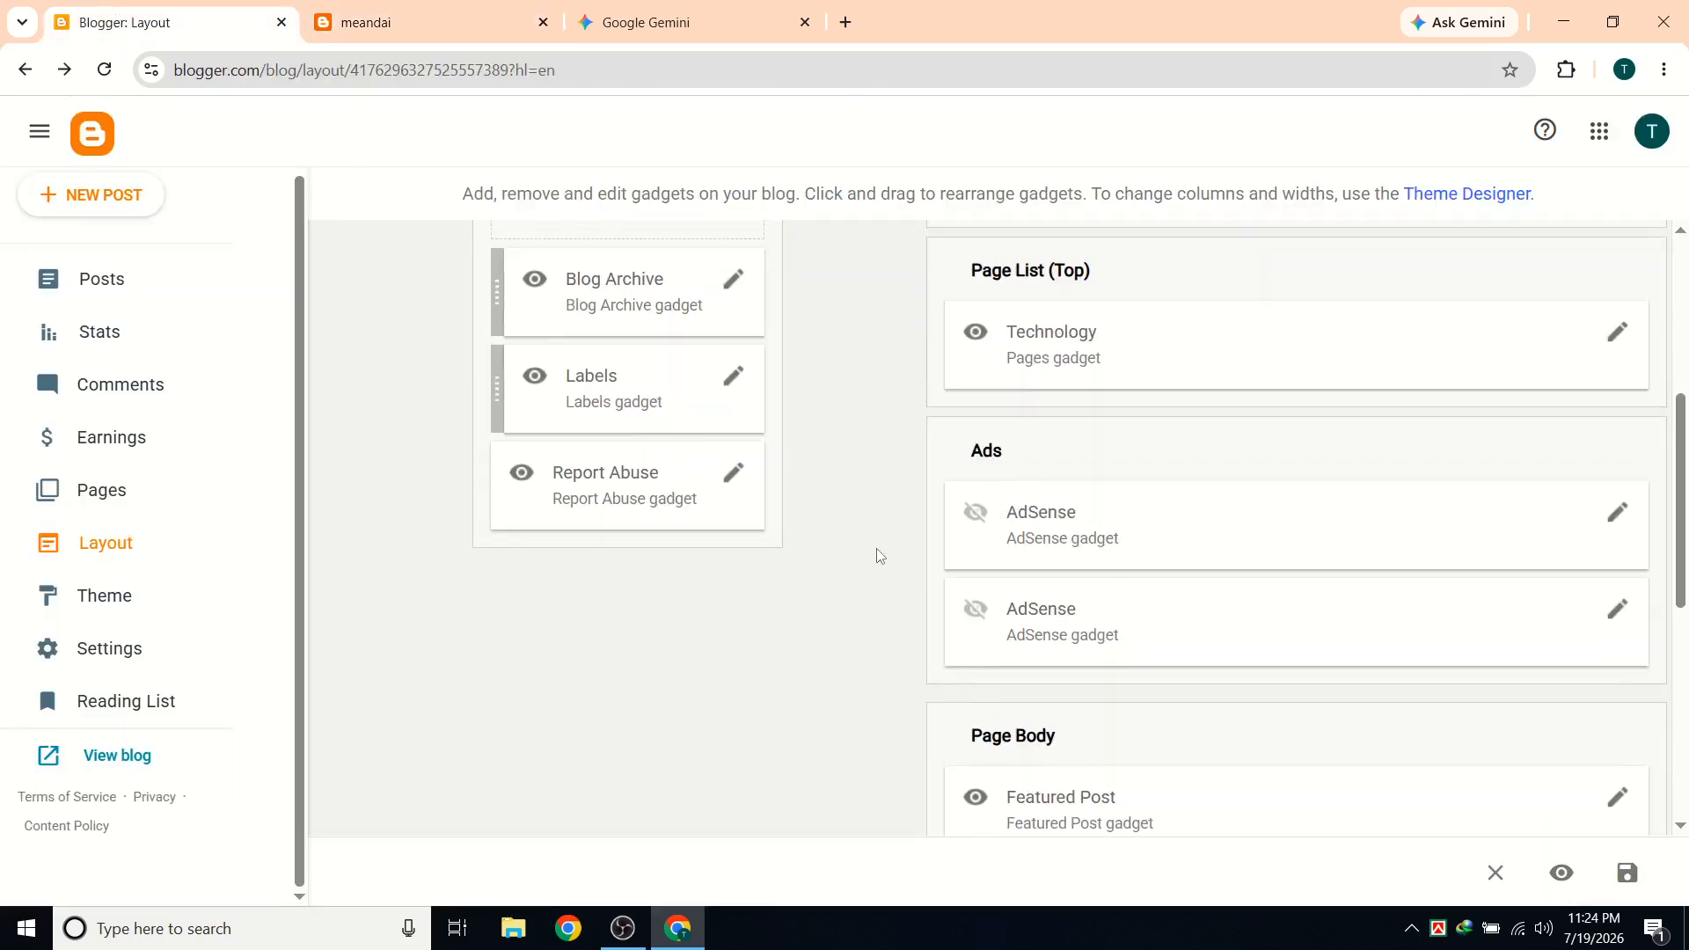
scroll(884, 554, up, 3)
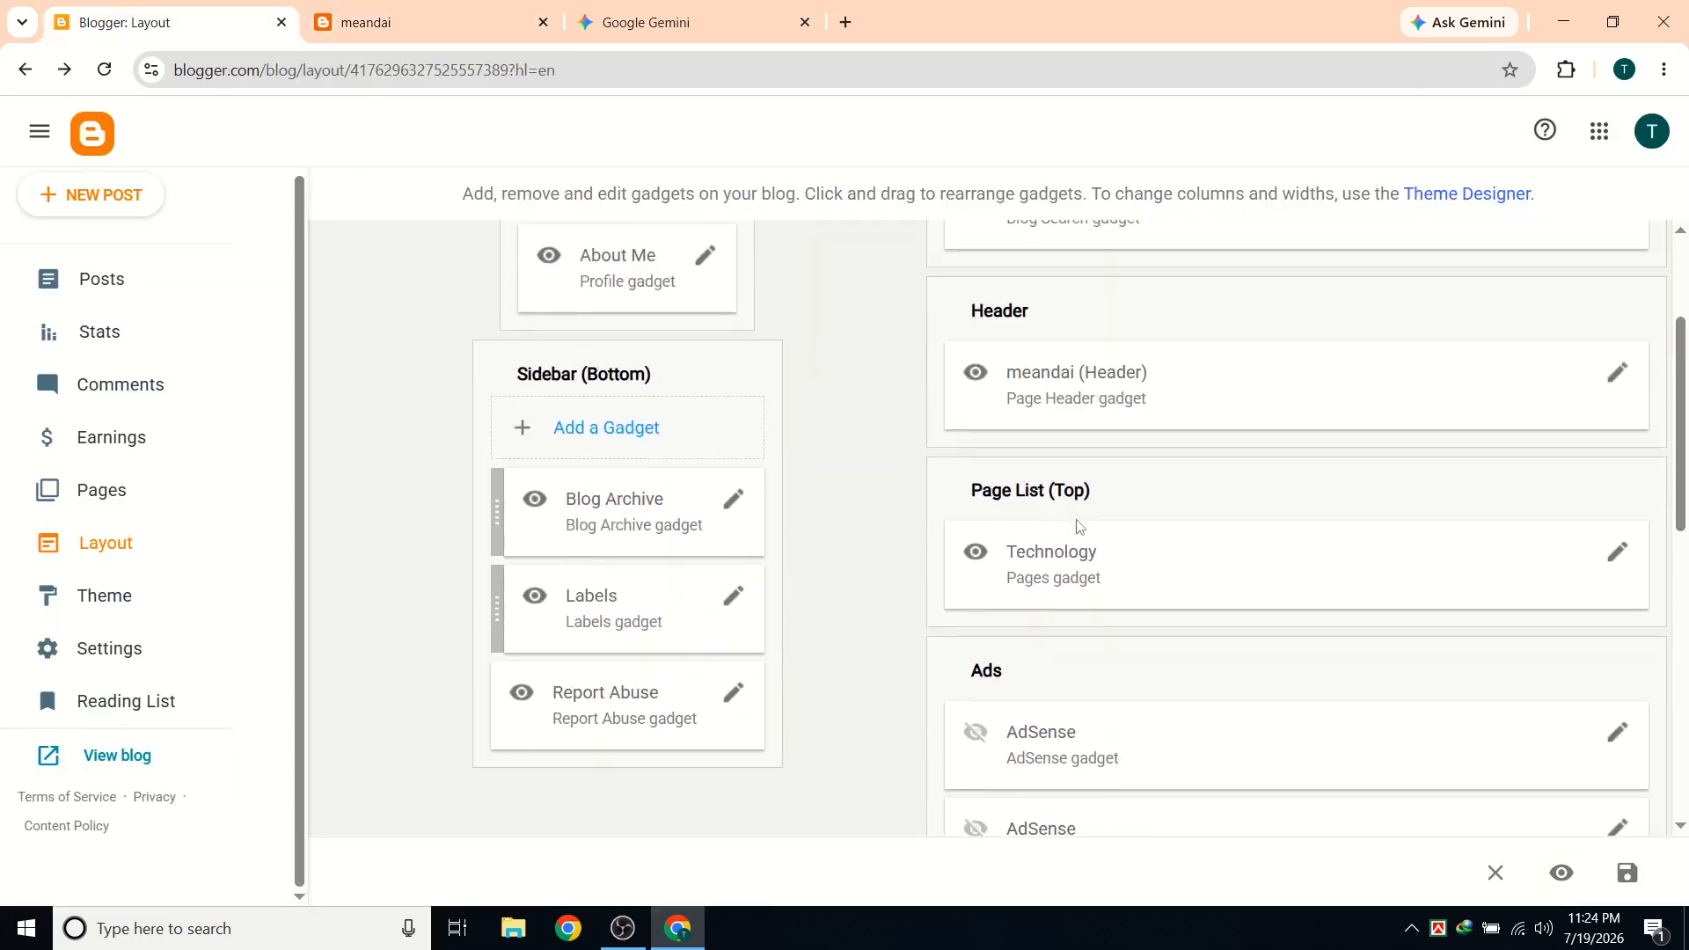
click(1617, 552)
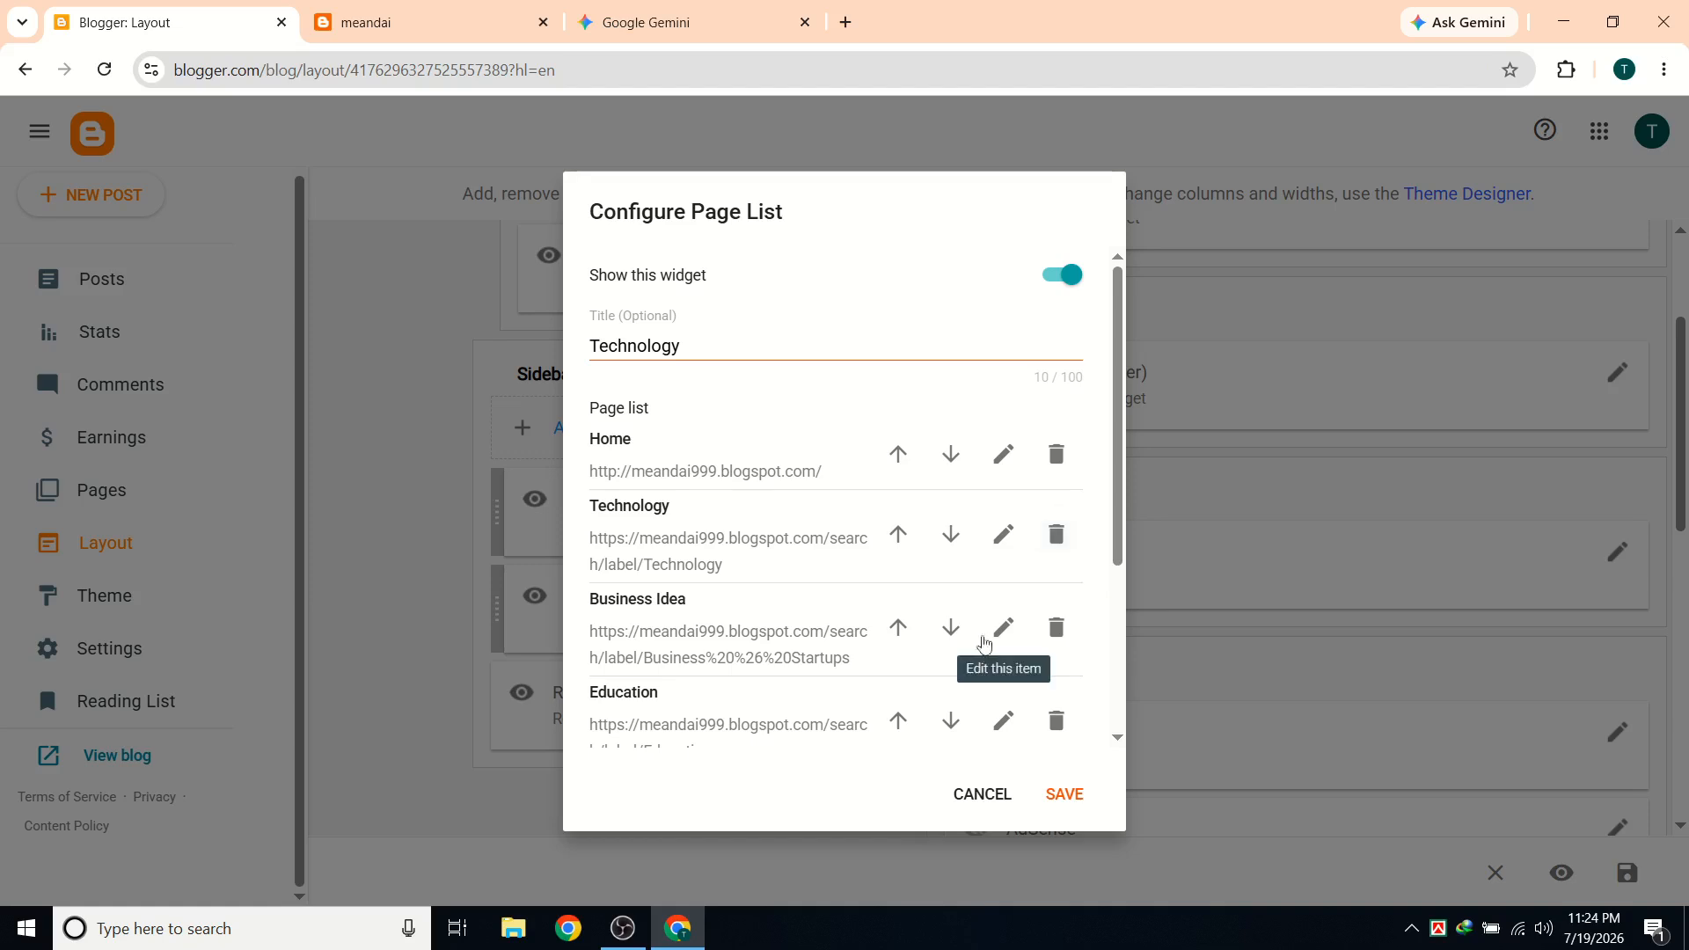
Change the page list gadget's title to "জ্ঞানের দুনিয়ায় আপনাকে স্বাগতম", checking where the title appears on the live blog, and save the gadget.
drag(697, 343, 592, 337)
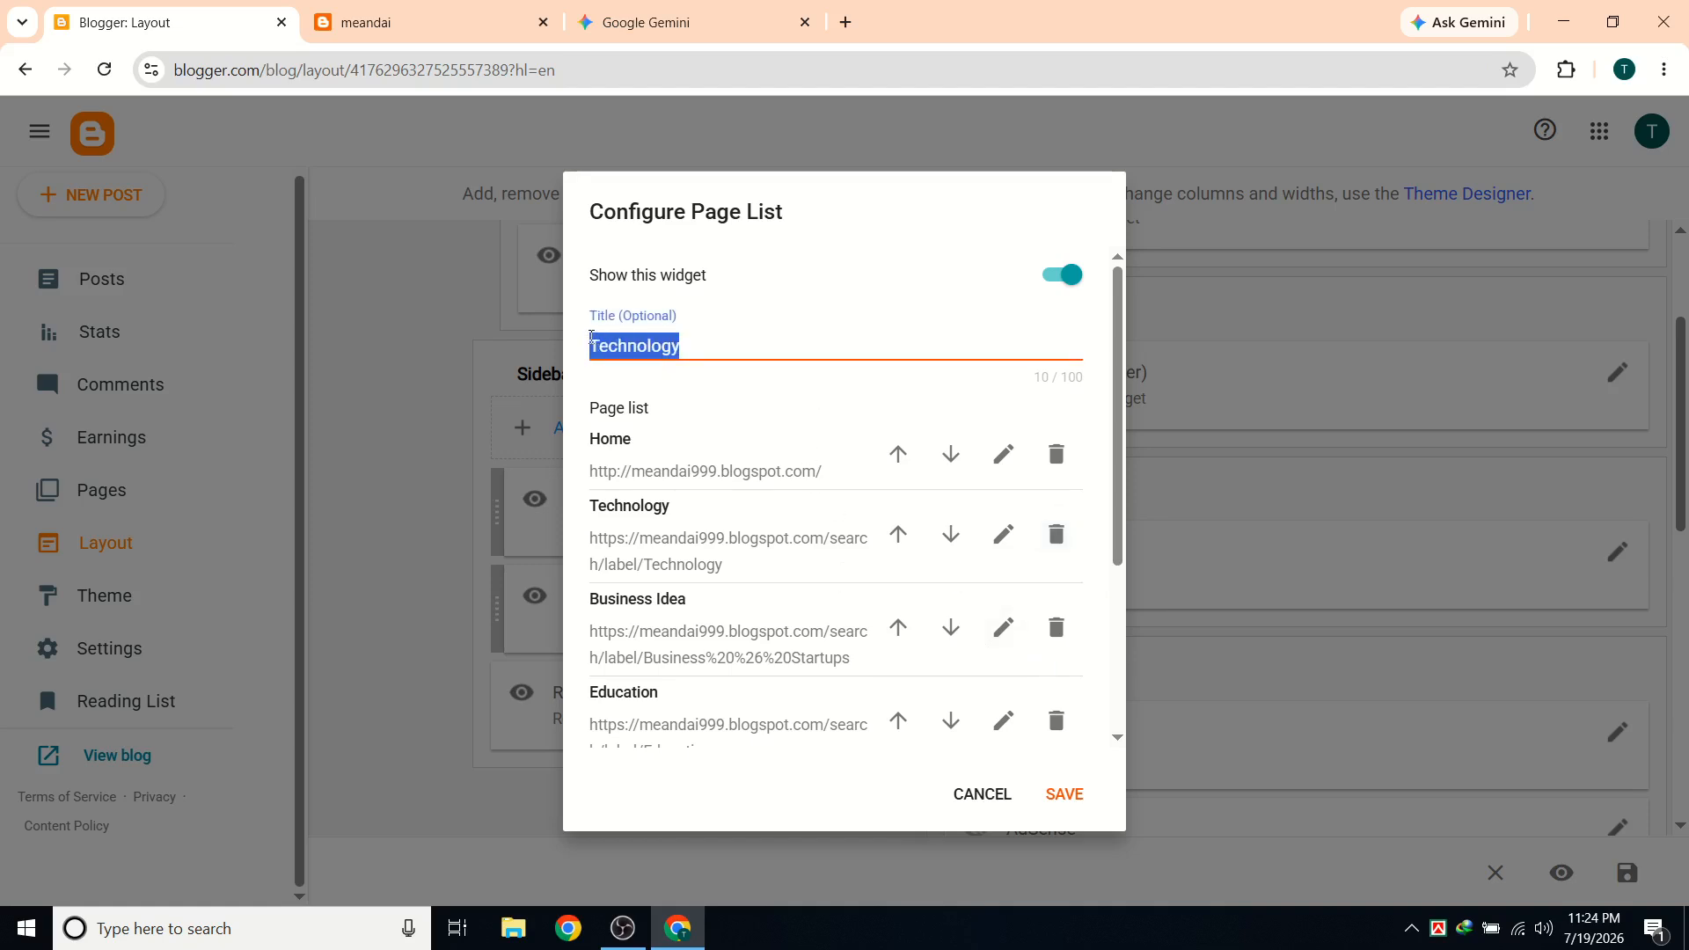
key(BackSpace)
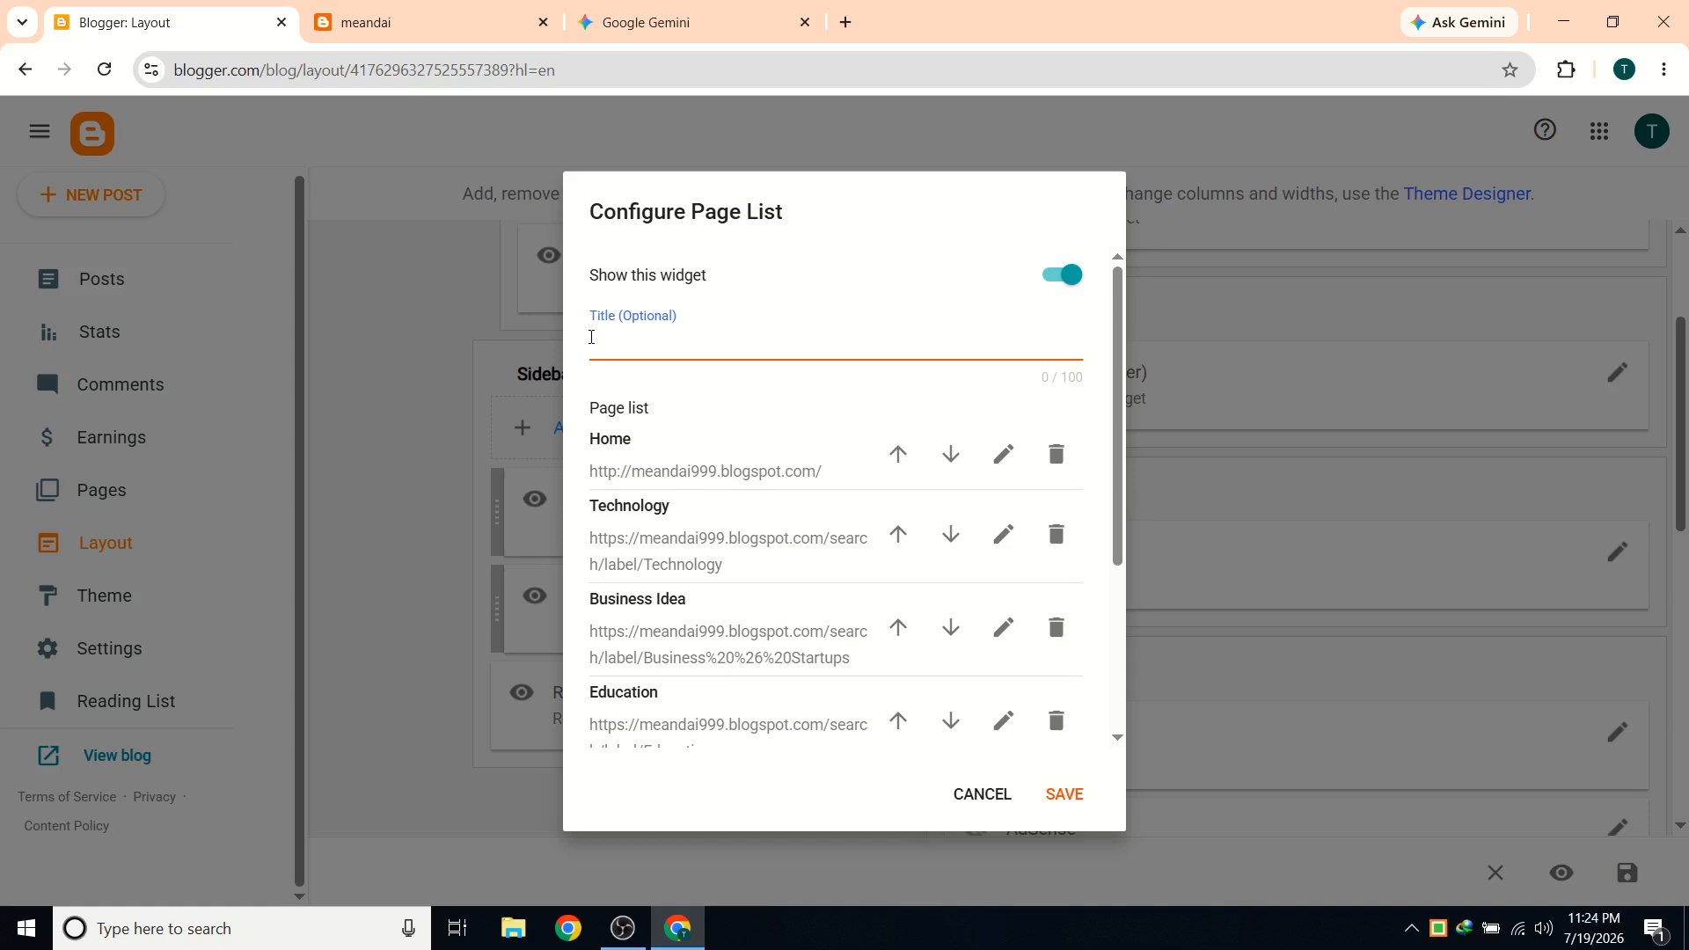
text(জ্ঞানের দুনিয়ায় আপ)
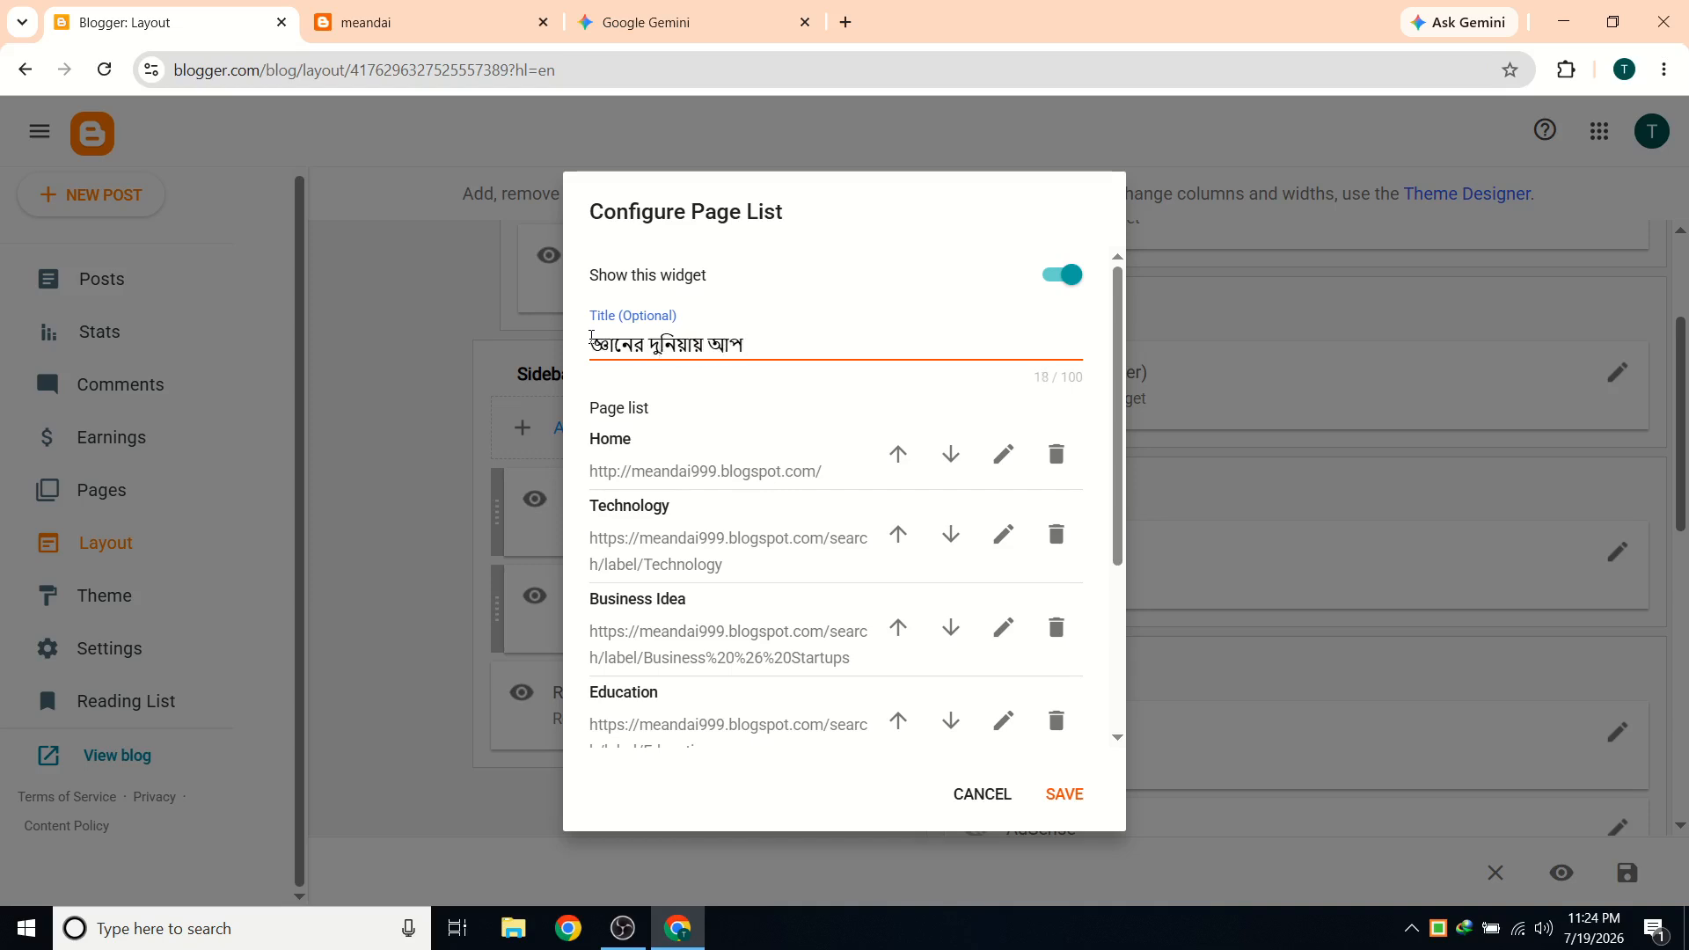
text(নাকে স্বাগতম)
click(427, 22)
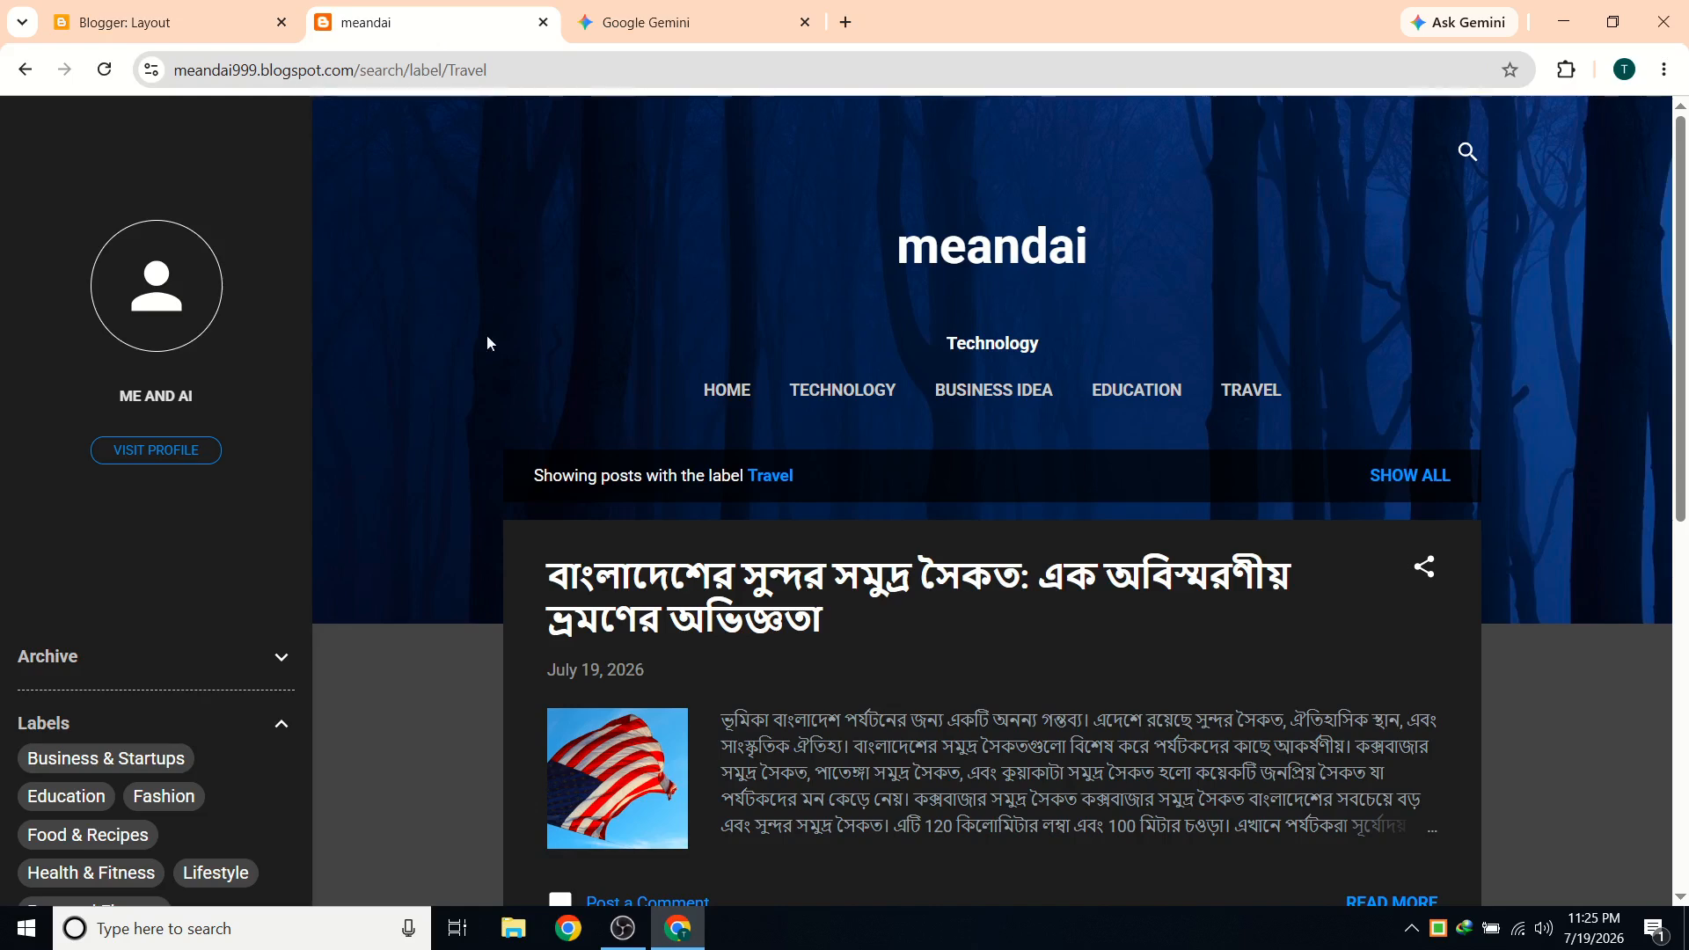
double_click(989, 343)
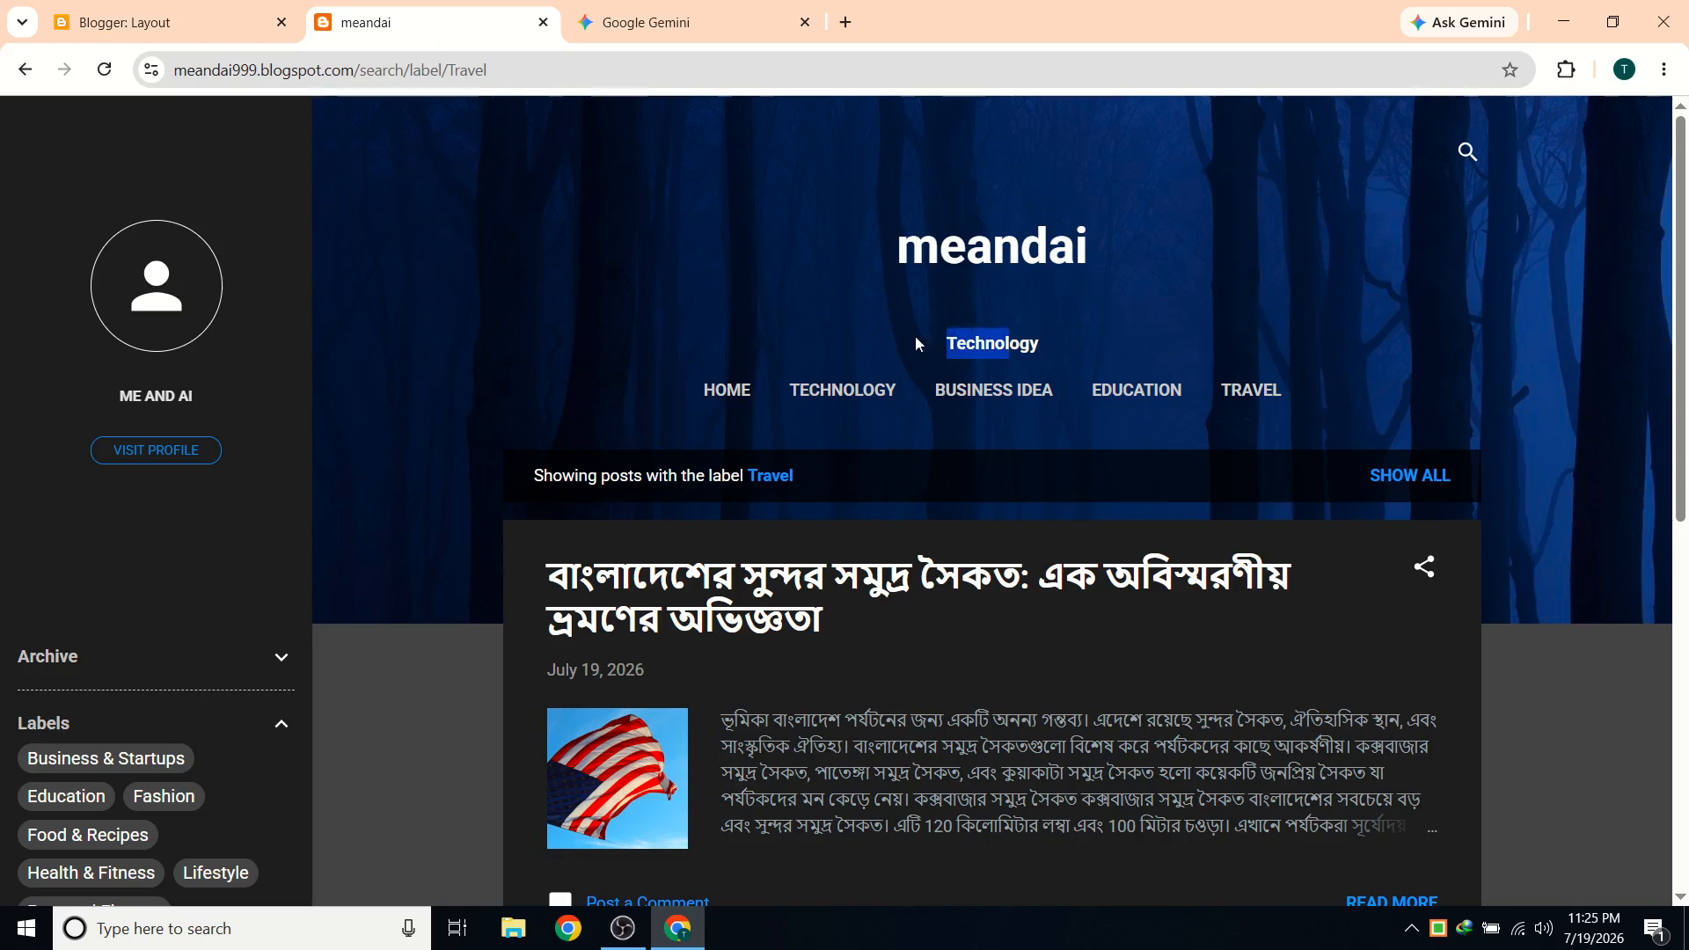
click(202, 22)
click(1064, 795)
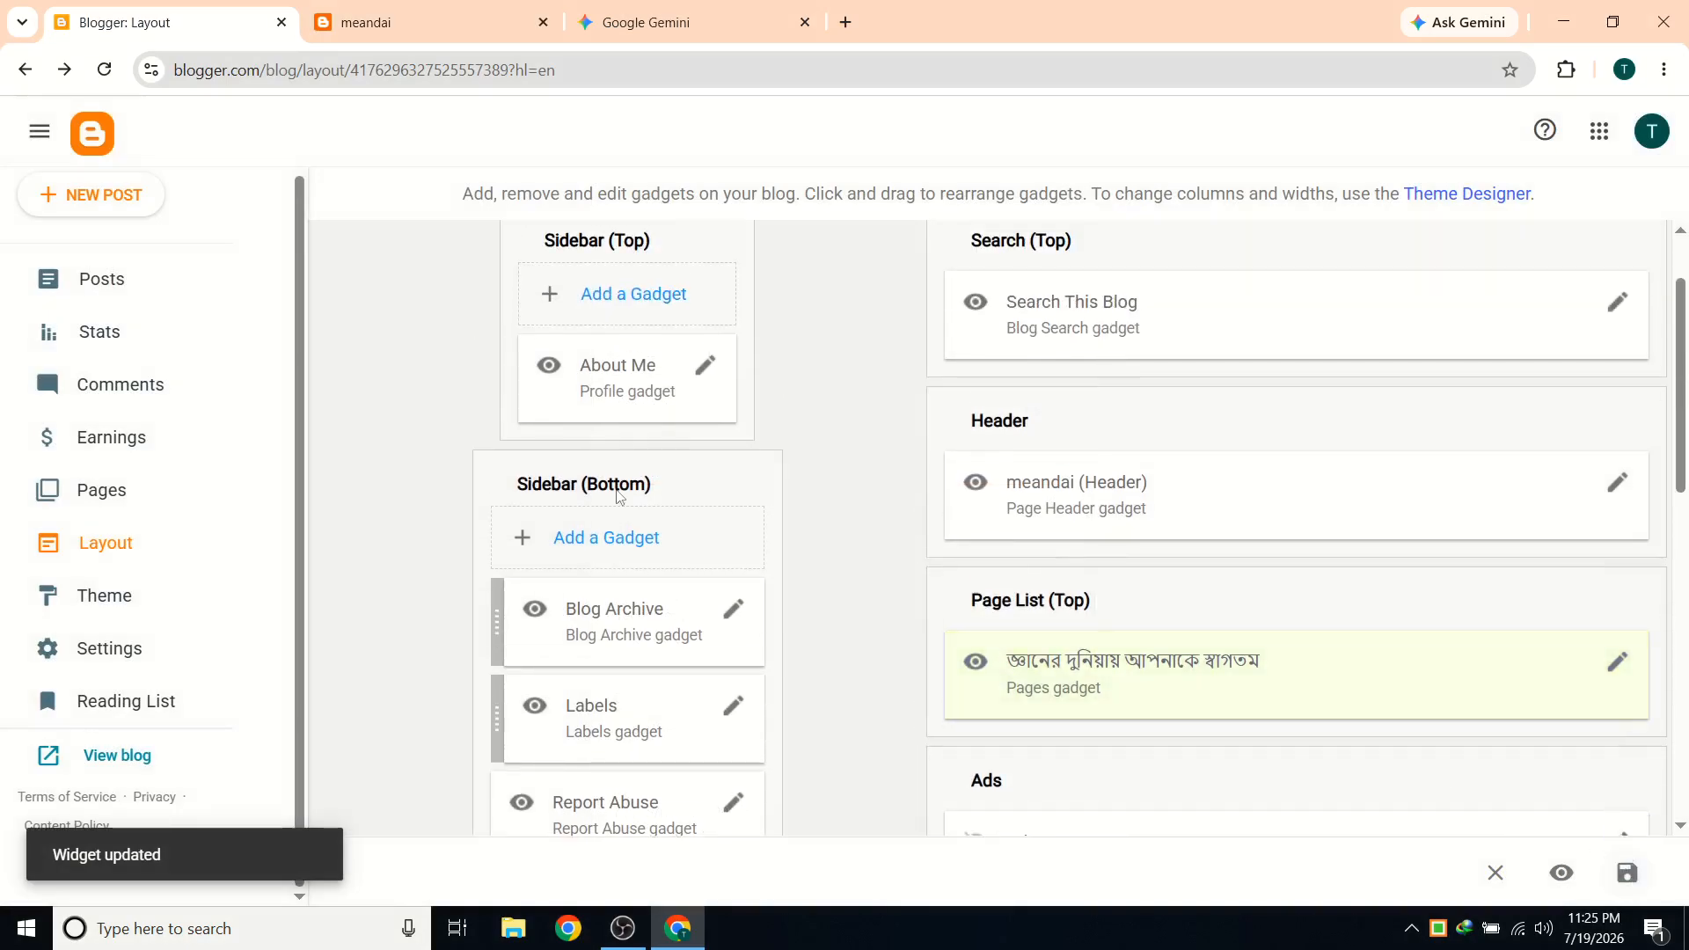
Reload the live blog's Travel label page to check the heading above its menu, and open the blog's home page.
click(423, 7)
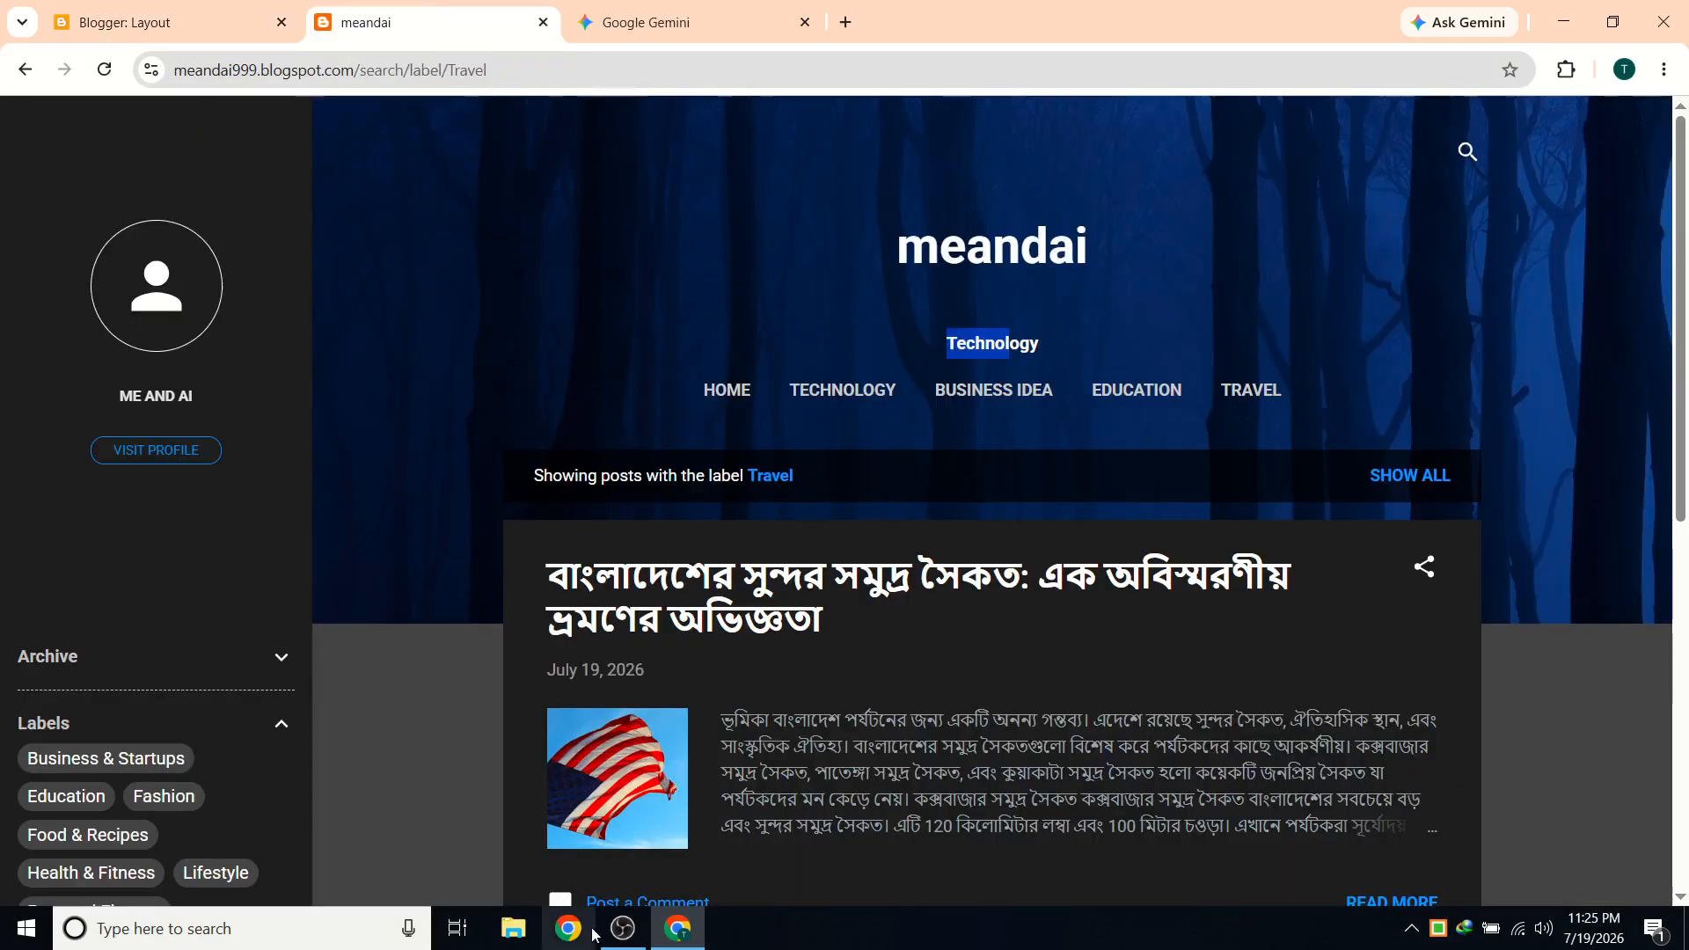
click(627, 938)
click(627, 938)
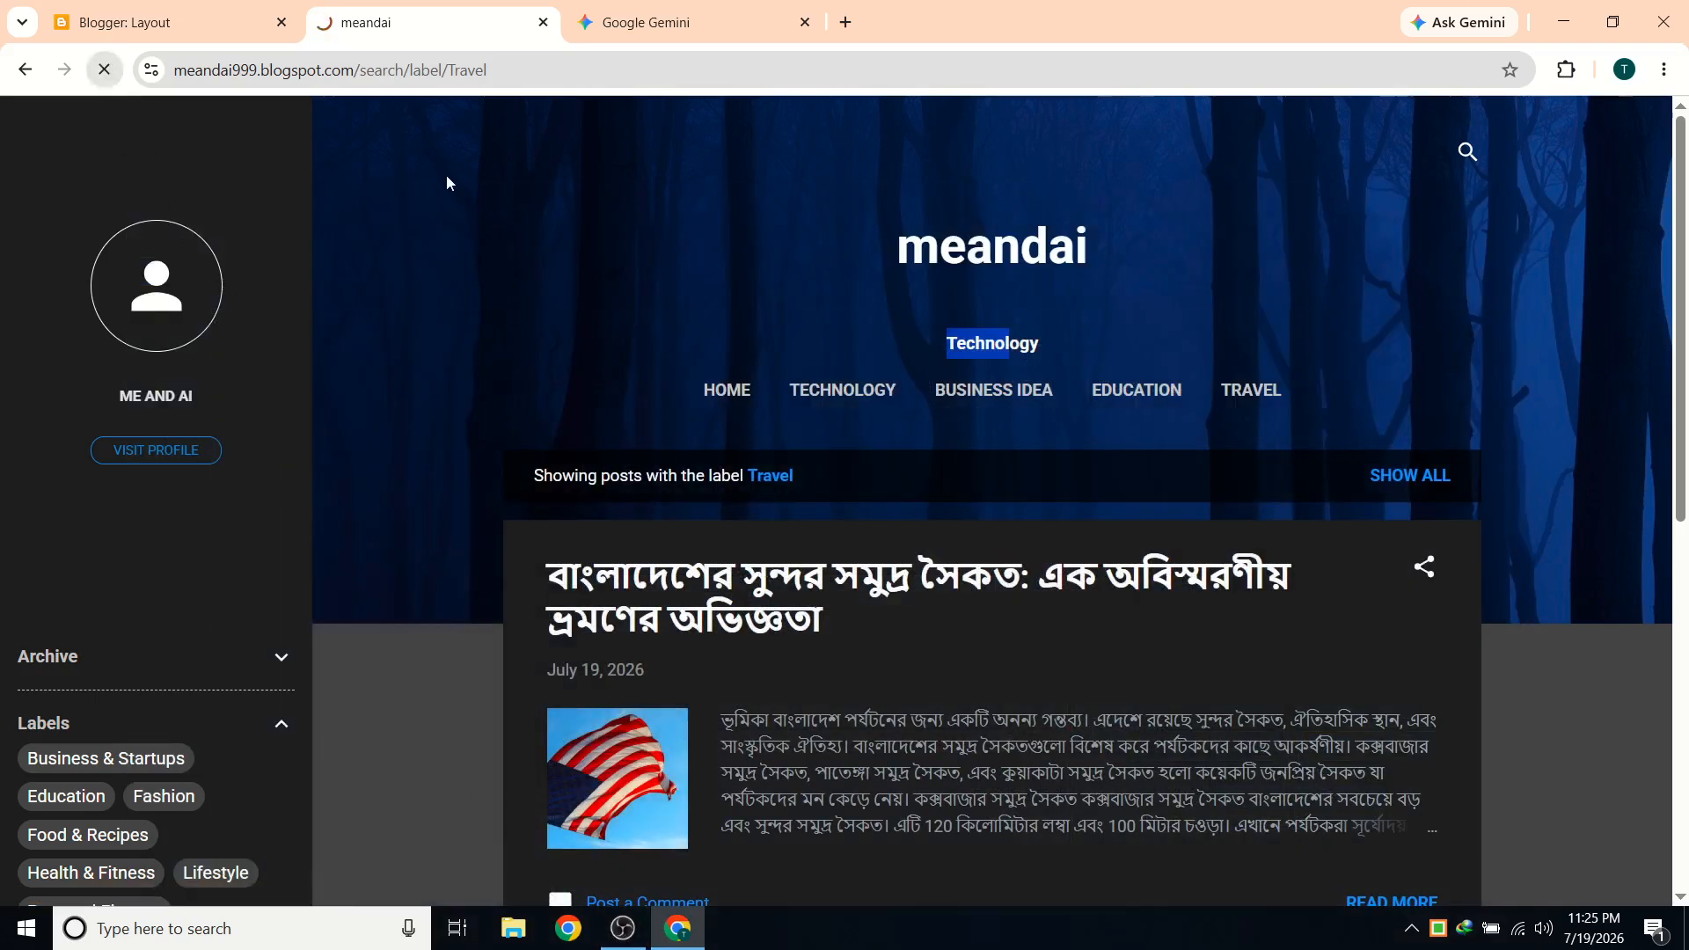
drag(880, 344, 1133, 344)
click(992, 249)
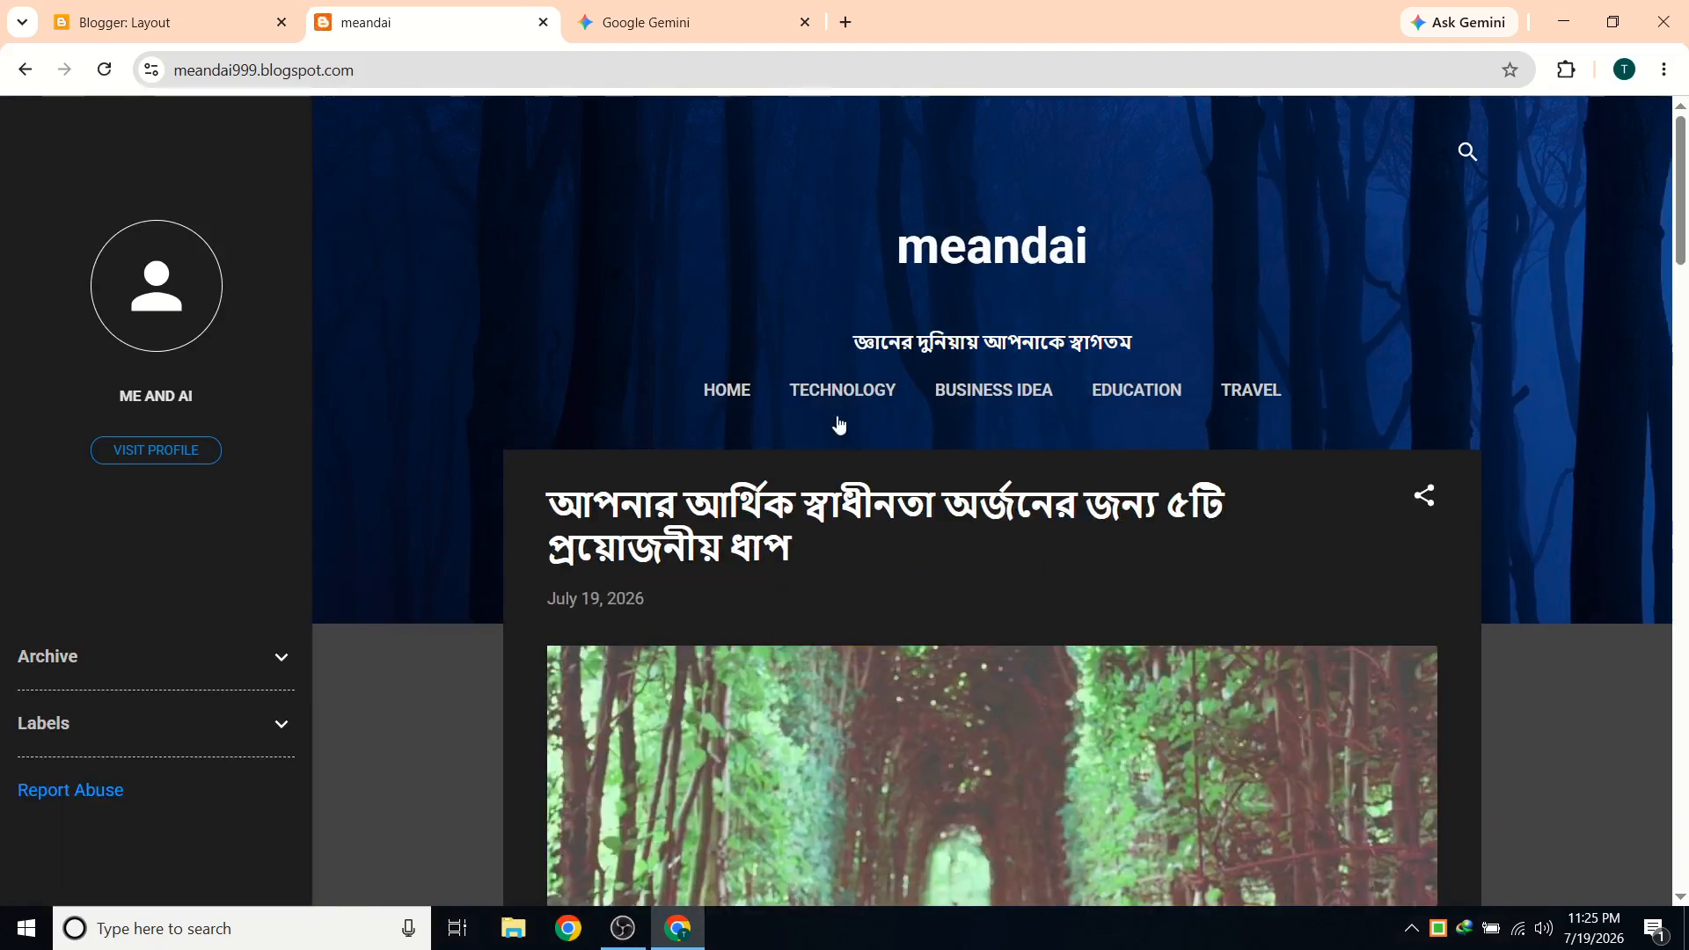
Look through the blog's home page, examining the header, top menu and latest post.
scroll(880, 448, down, 9)
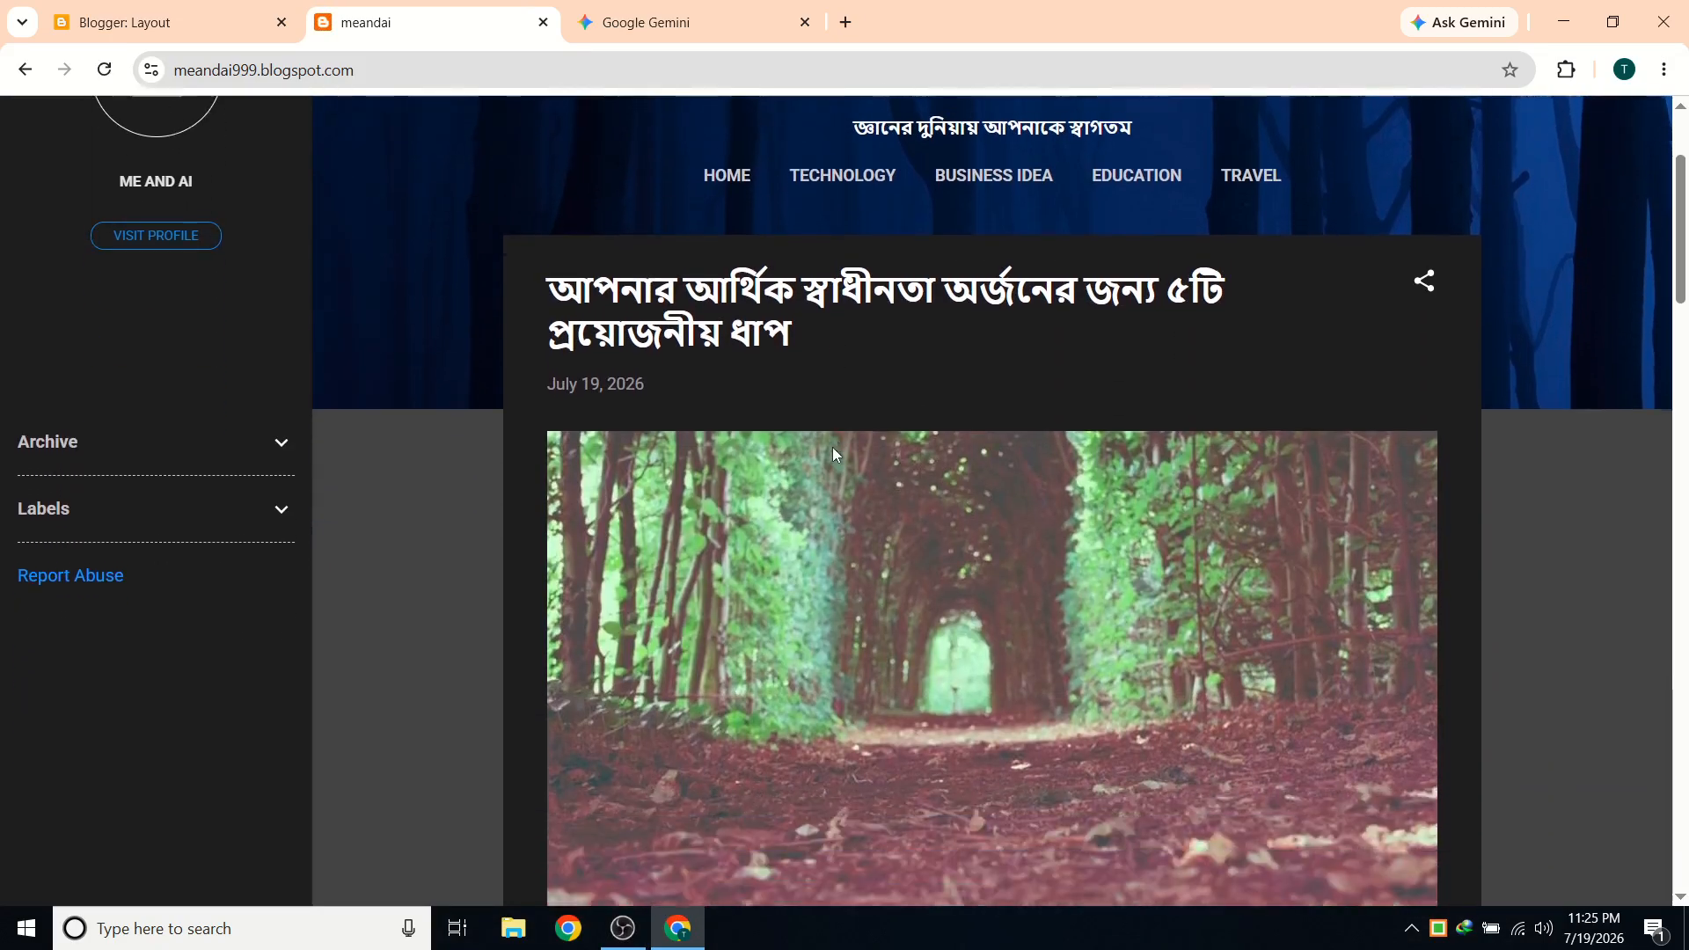
scroll(801, 462, up, 2)
scroll(778, 462, up, 8)
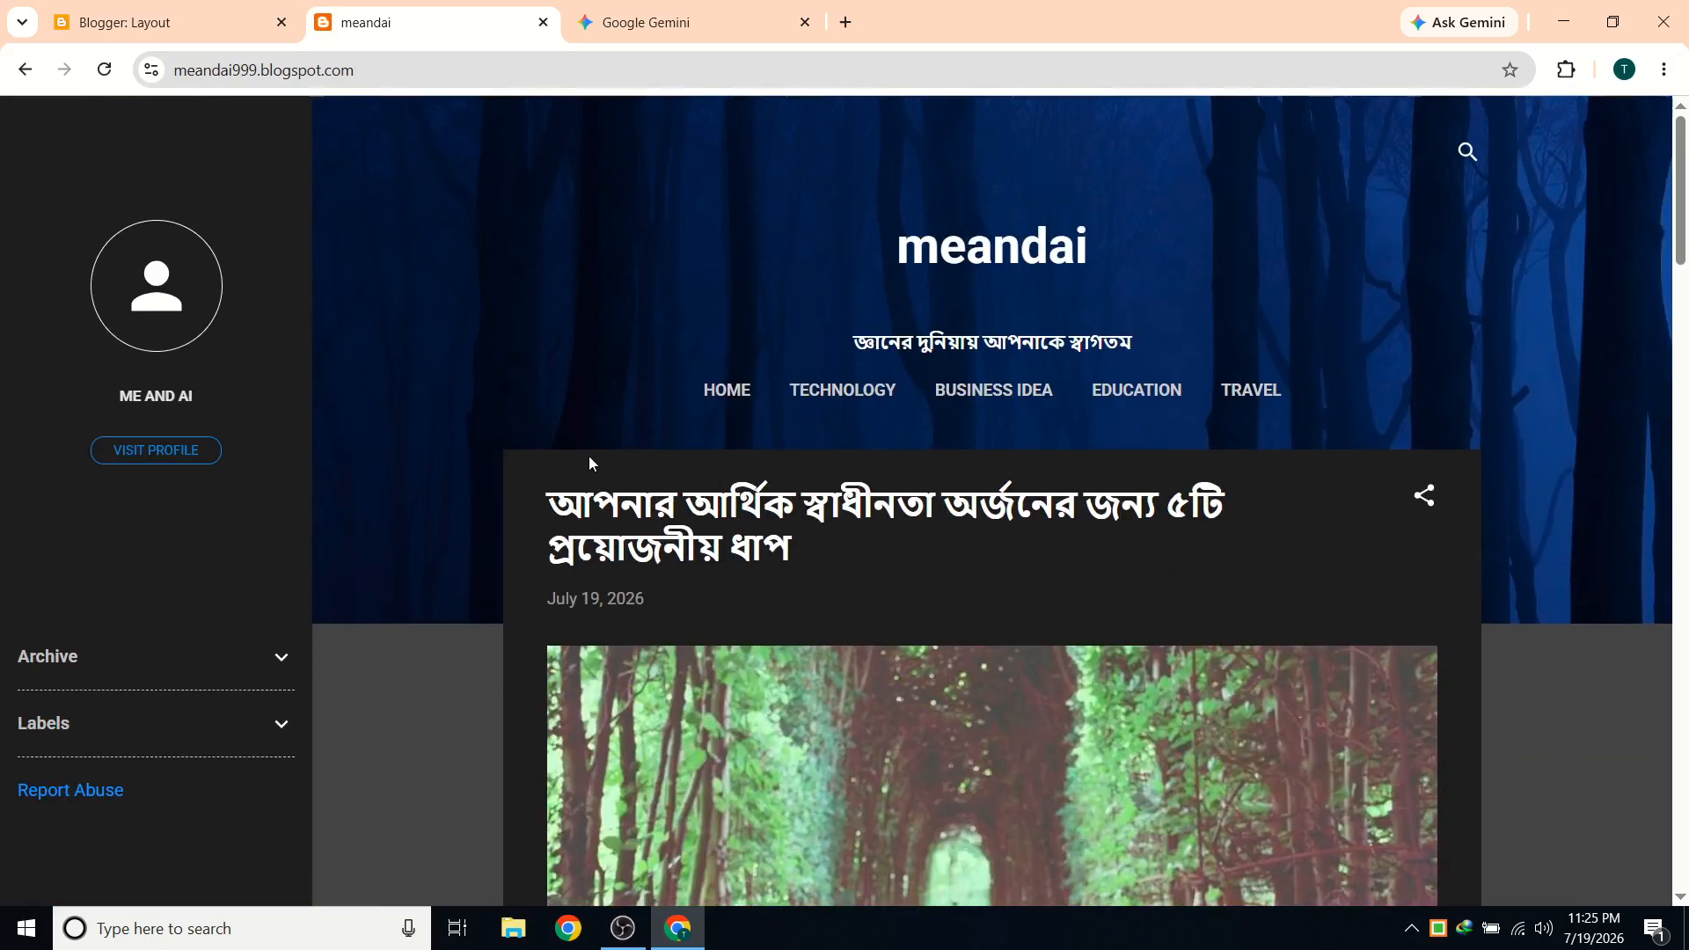
scroll(588, 456, down, 11)
scroll(636, 454, down, 5)
scroll(713, 451, up, 15)
scroll(1548, 480, down, 7)
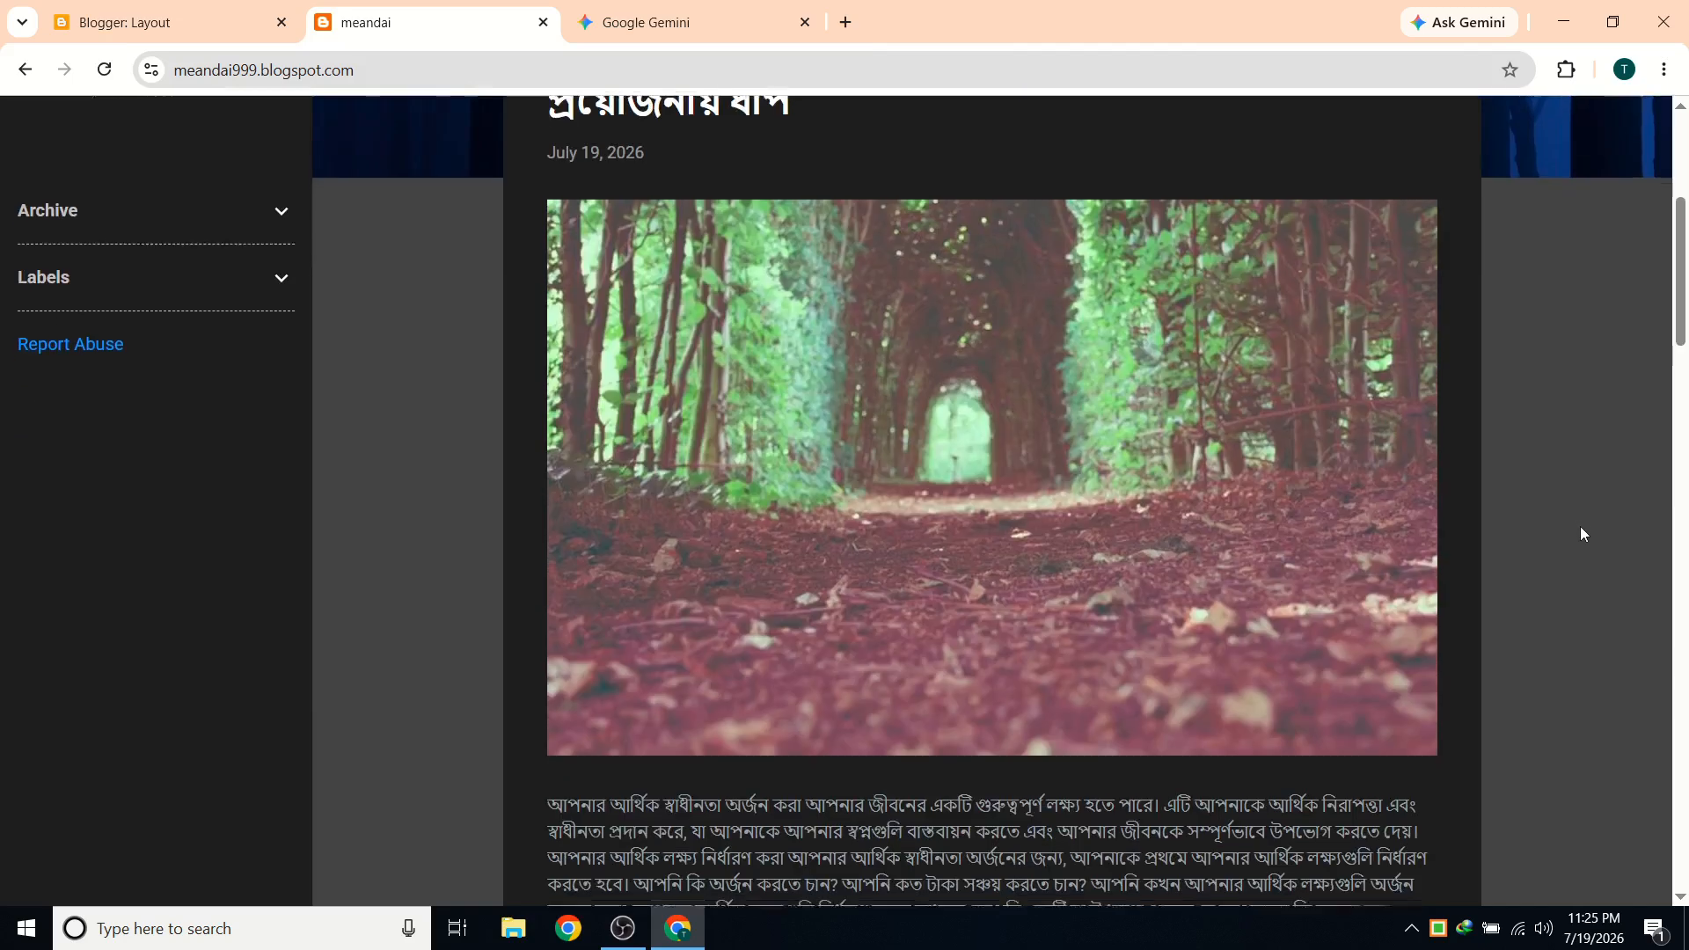
scroll(1580, 526, up, 6)
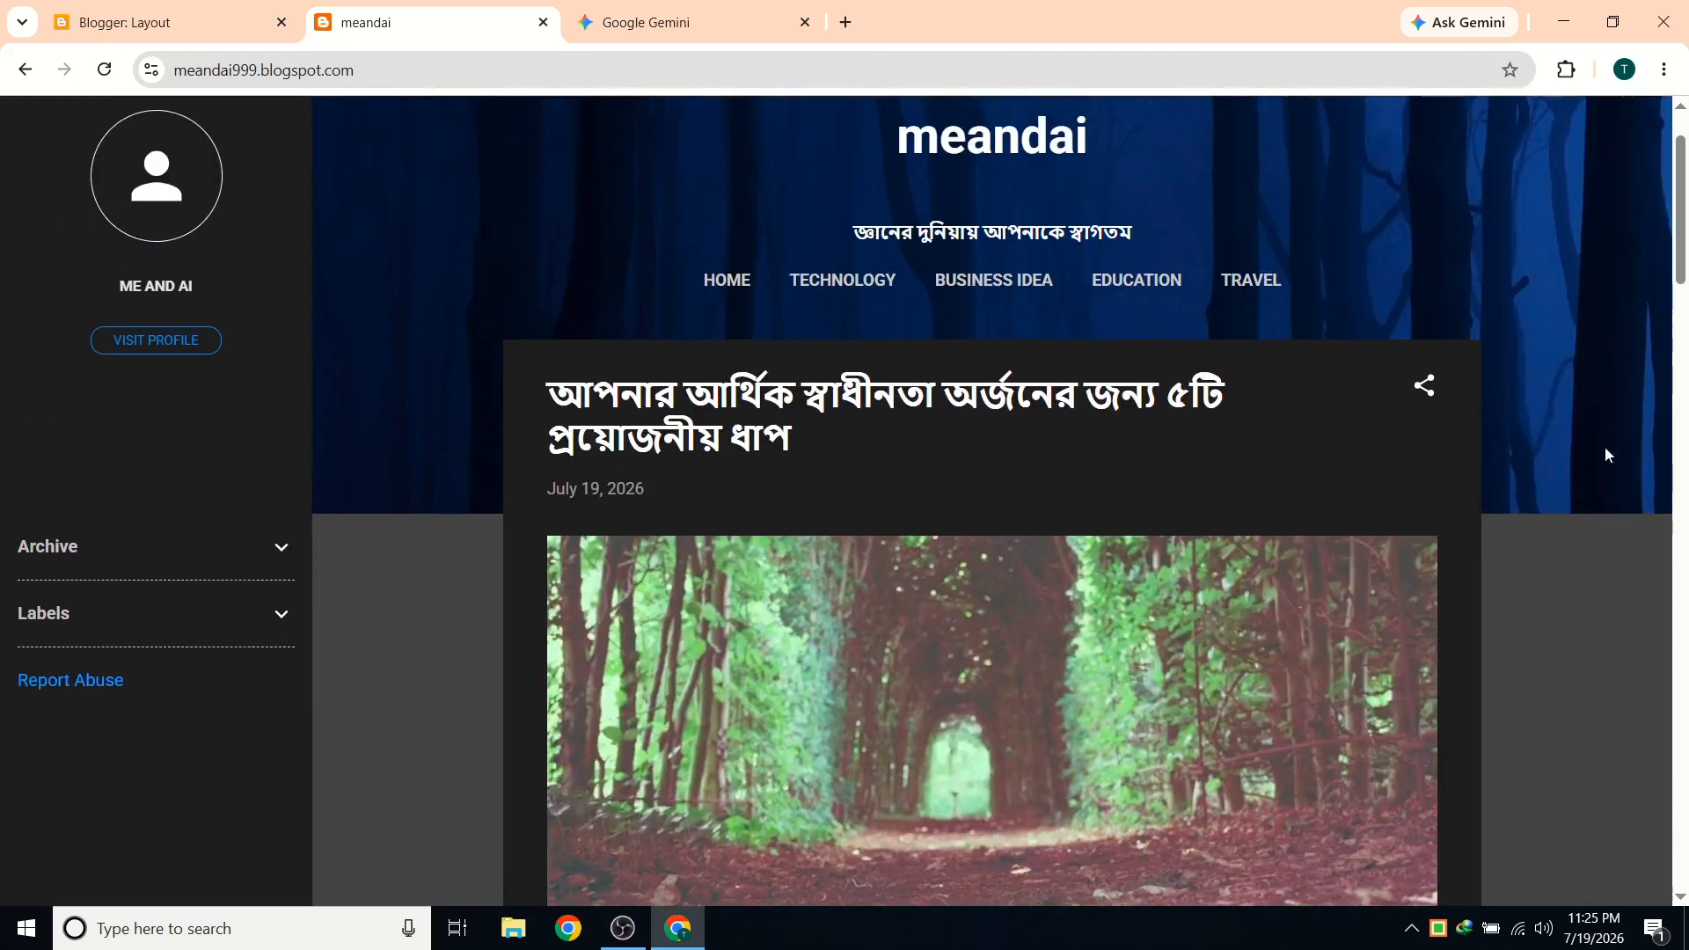
Compare the search gadget in the Blogger layout with the search field on the live blog.
click(132, 22)
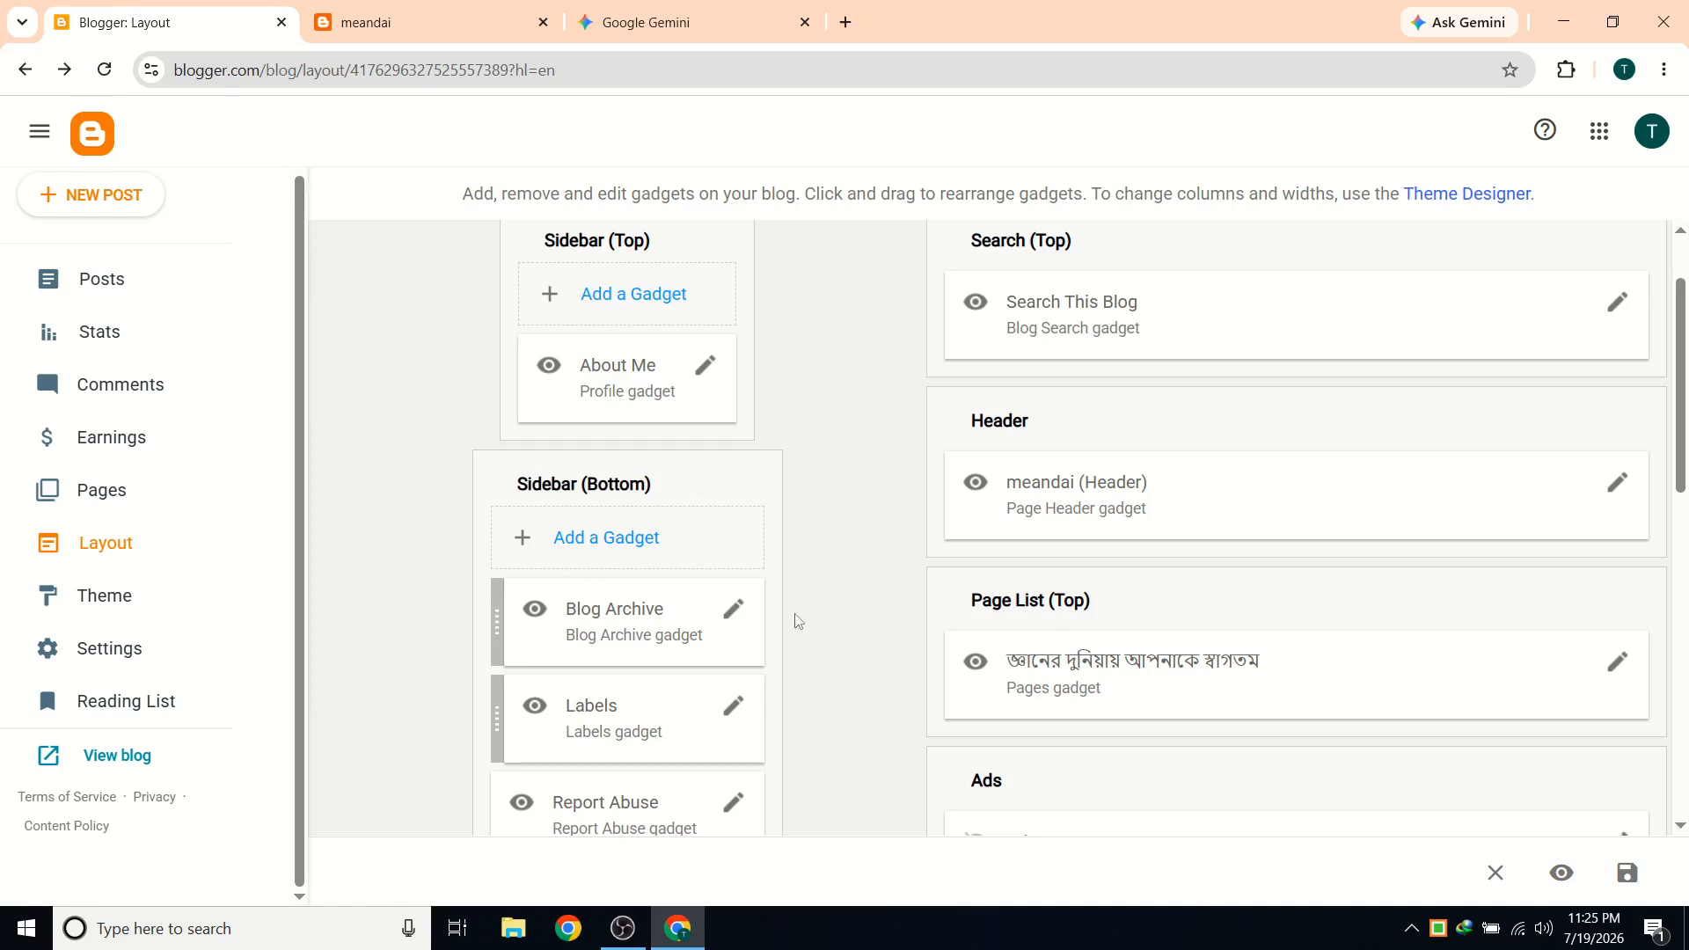
scroll(880, 484, up, 2)
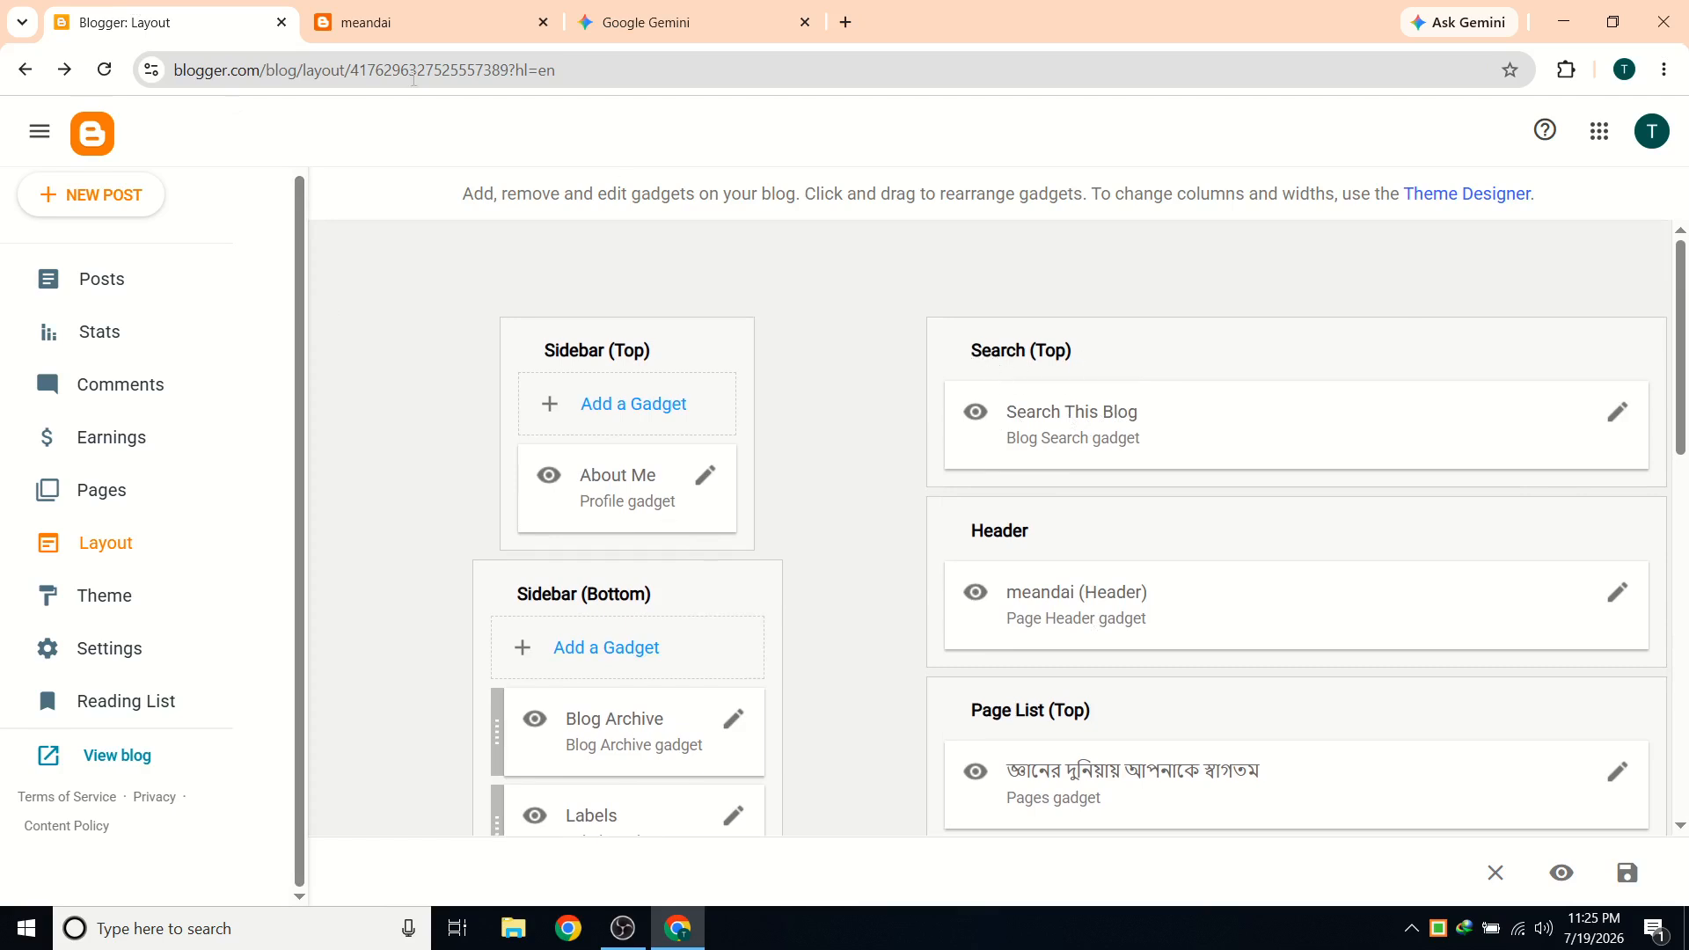
key(ctrl+Tab)
scroll(1075, 579, up, 1)
click(1467, 152)
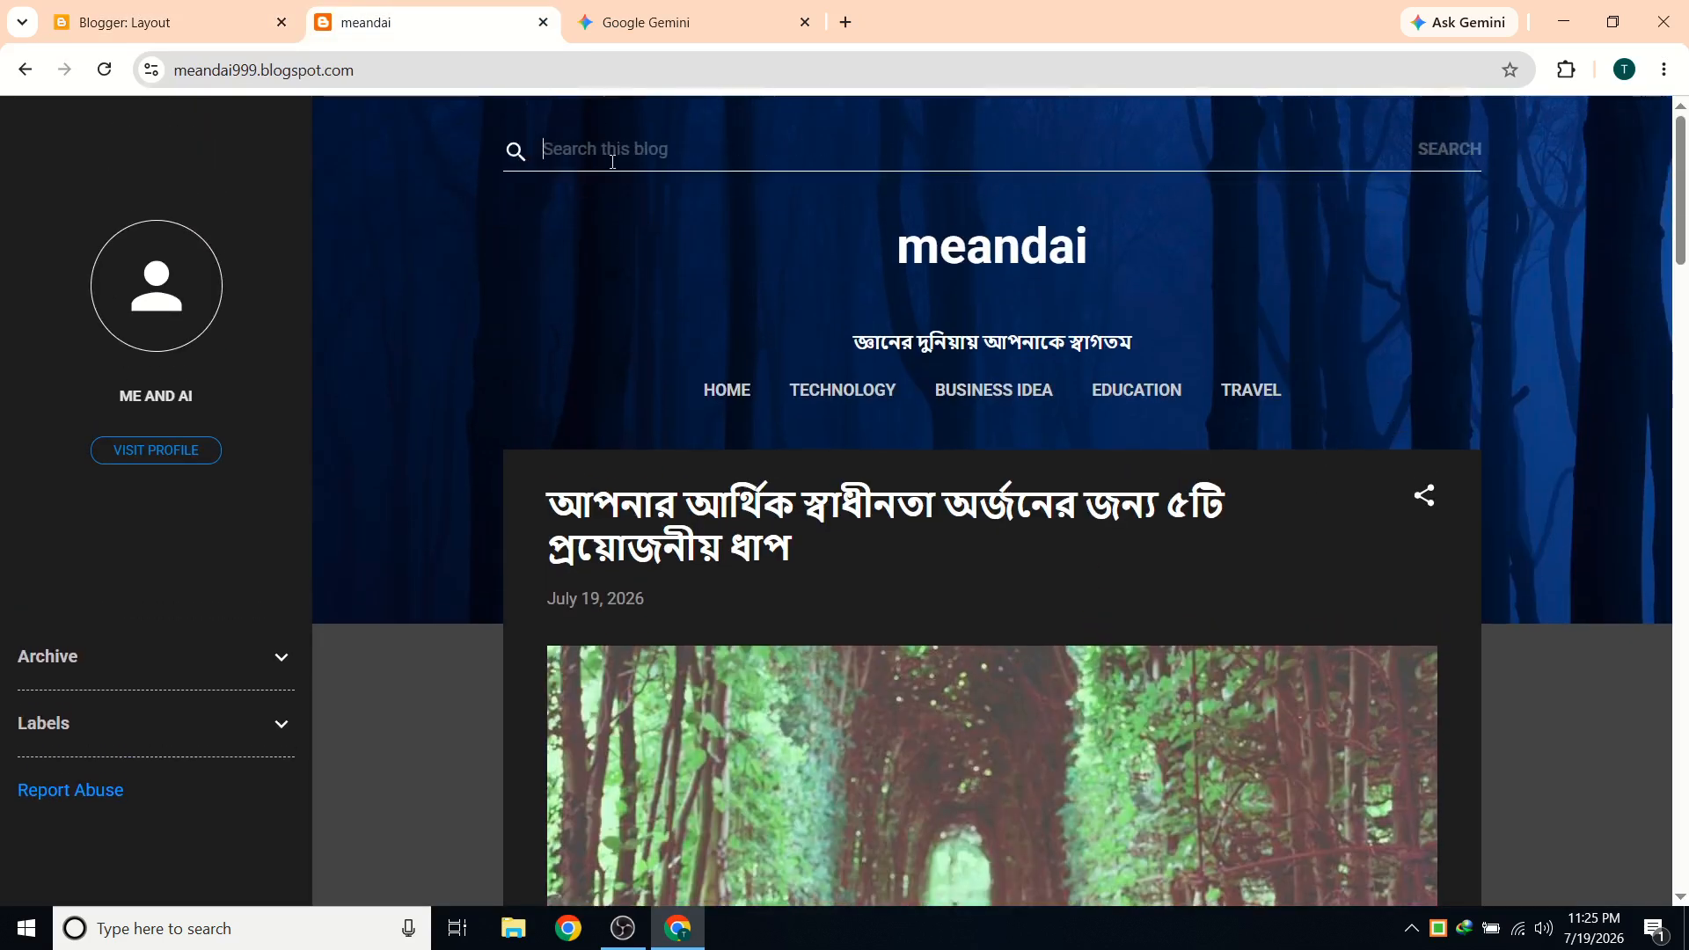
click(200, 27)
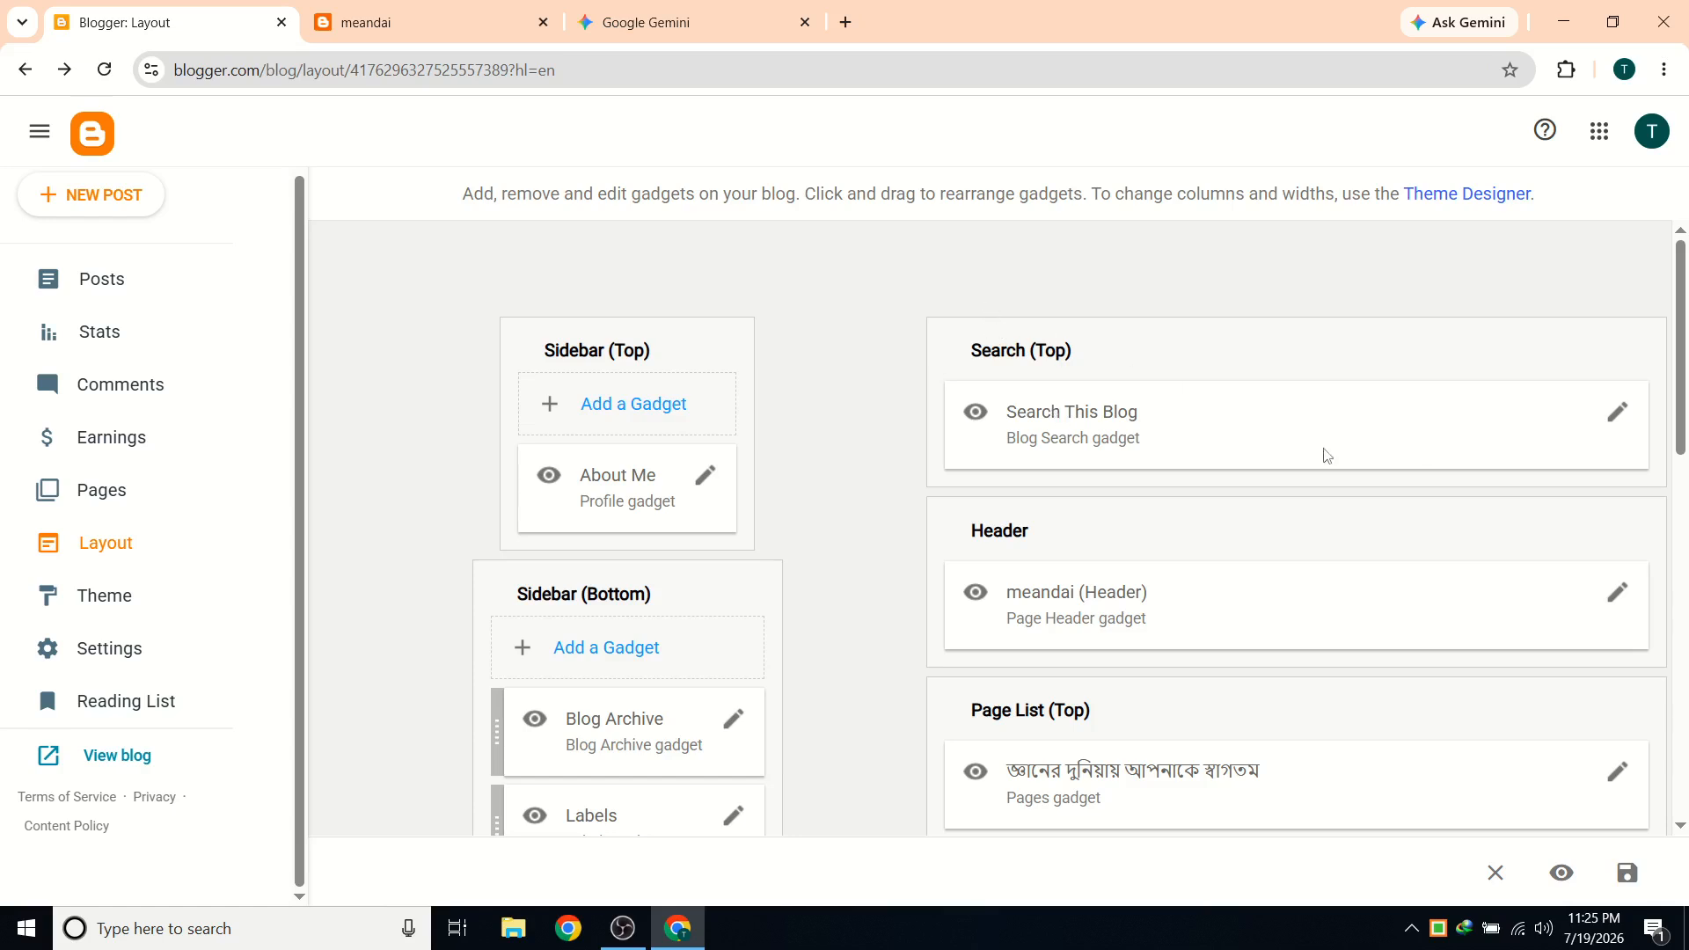
Open the settings of the Header gadget in the layout and change the blog title to "আমি এবং এআই".
scroll(1298, 430, down, 2)
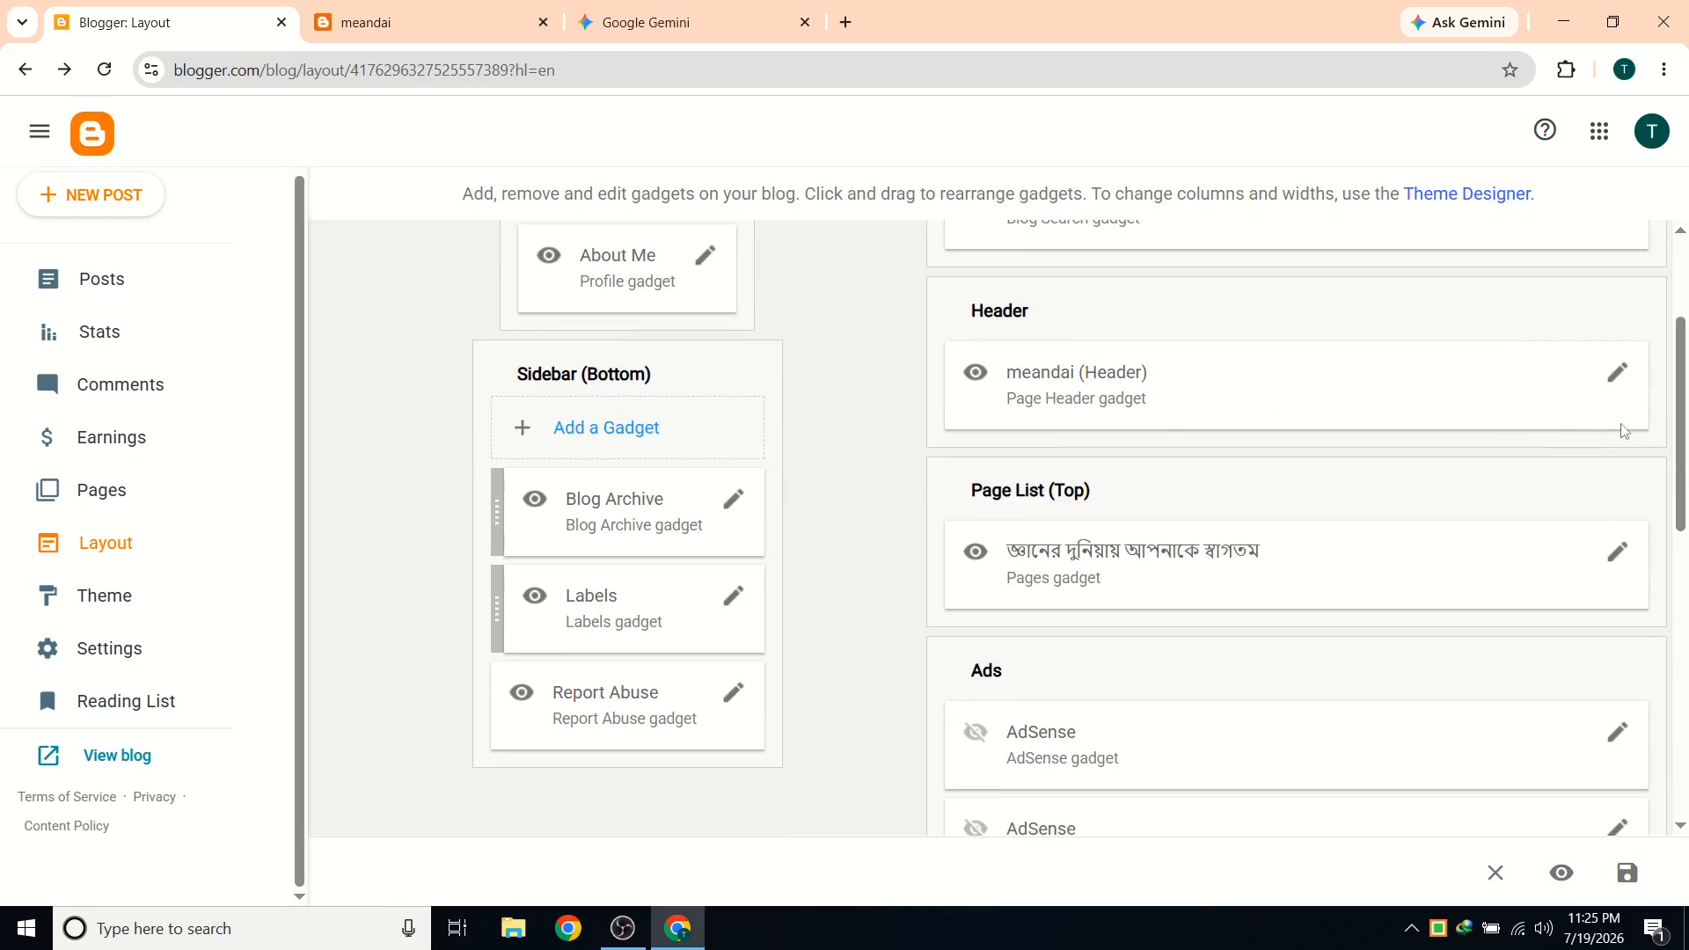
click(1619, 374)
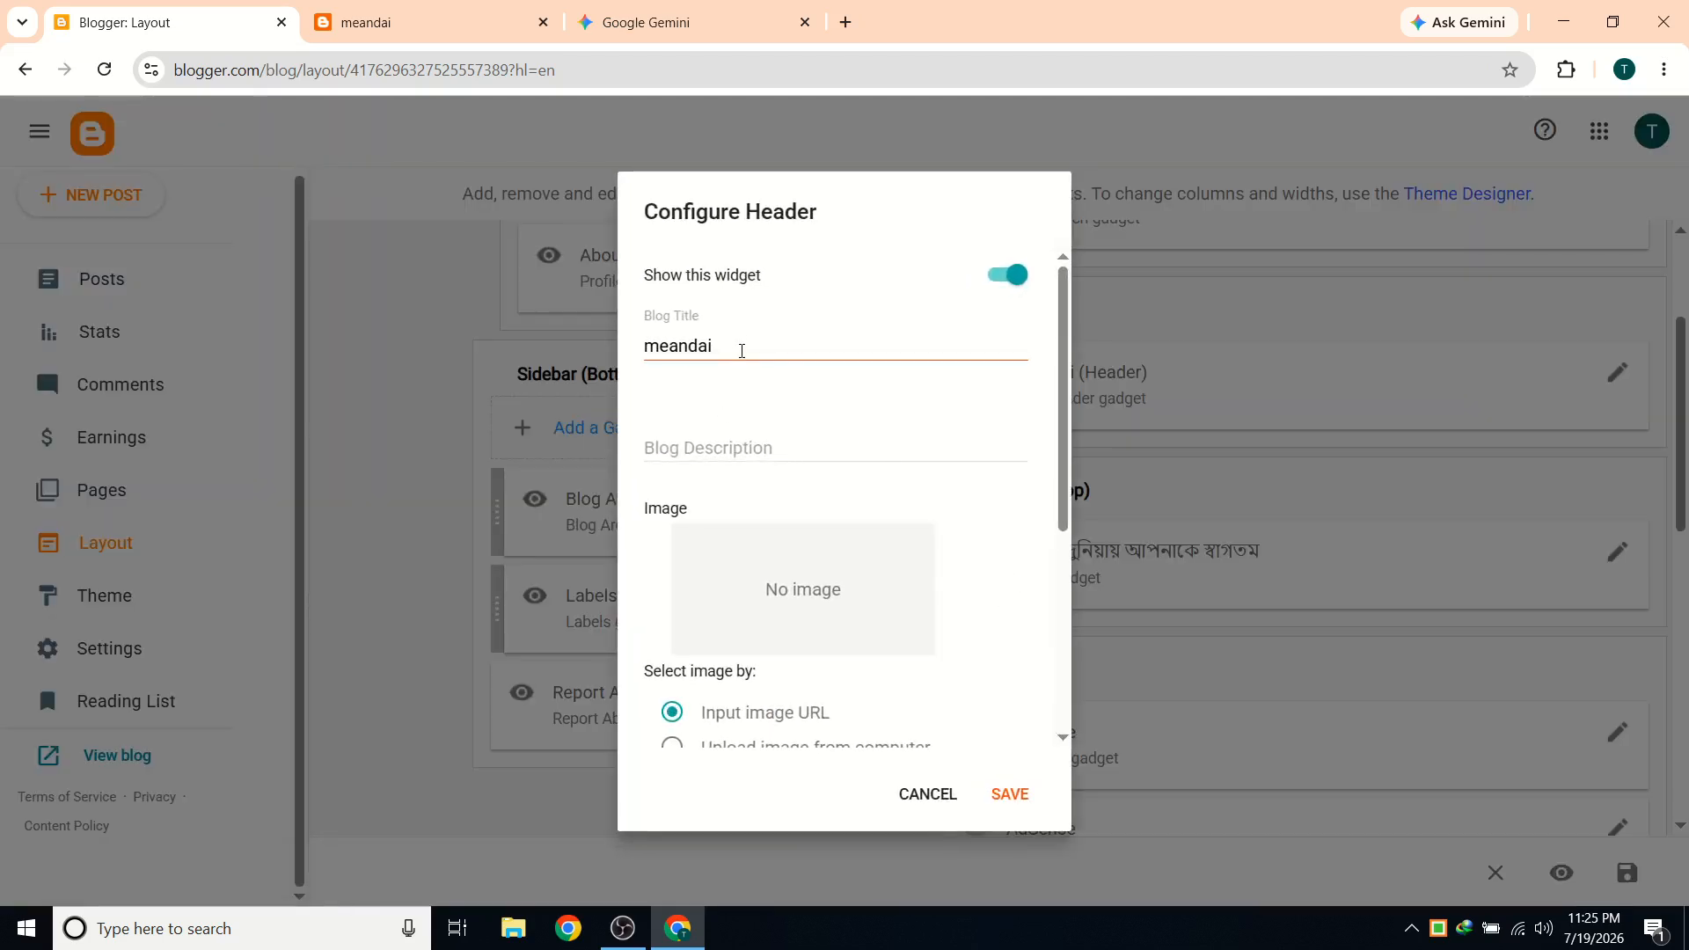
drag(741, 351, 649, 348)
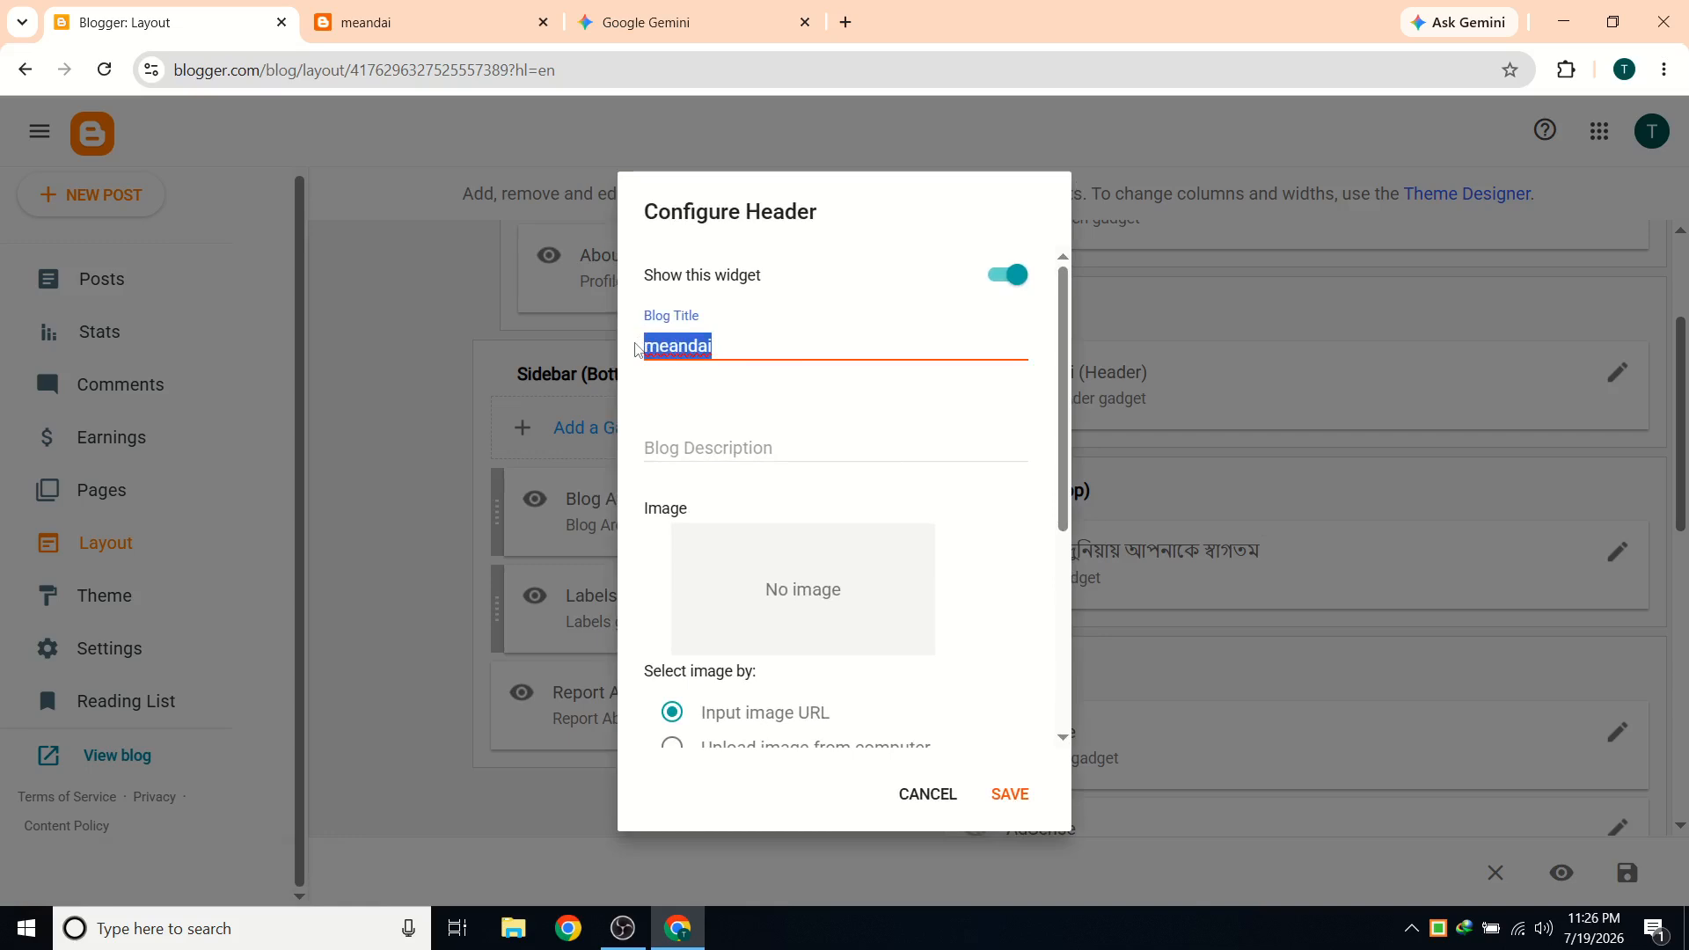
text(আ)
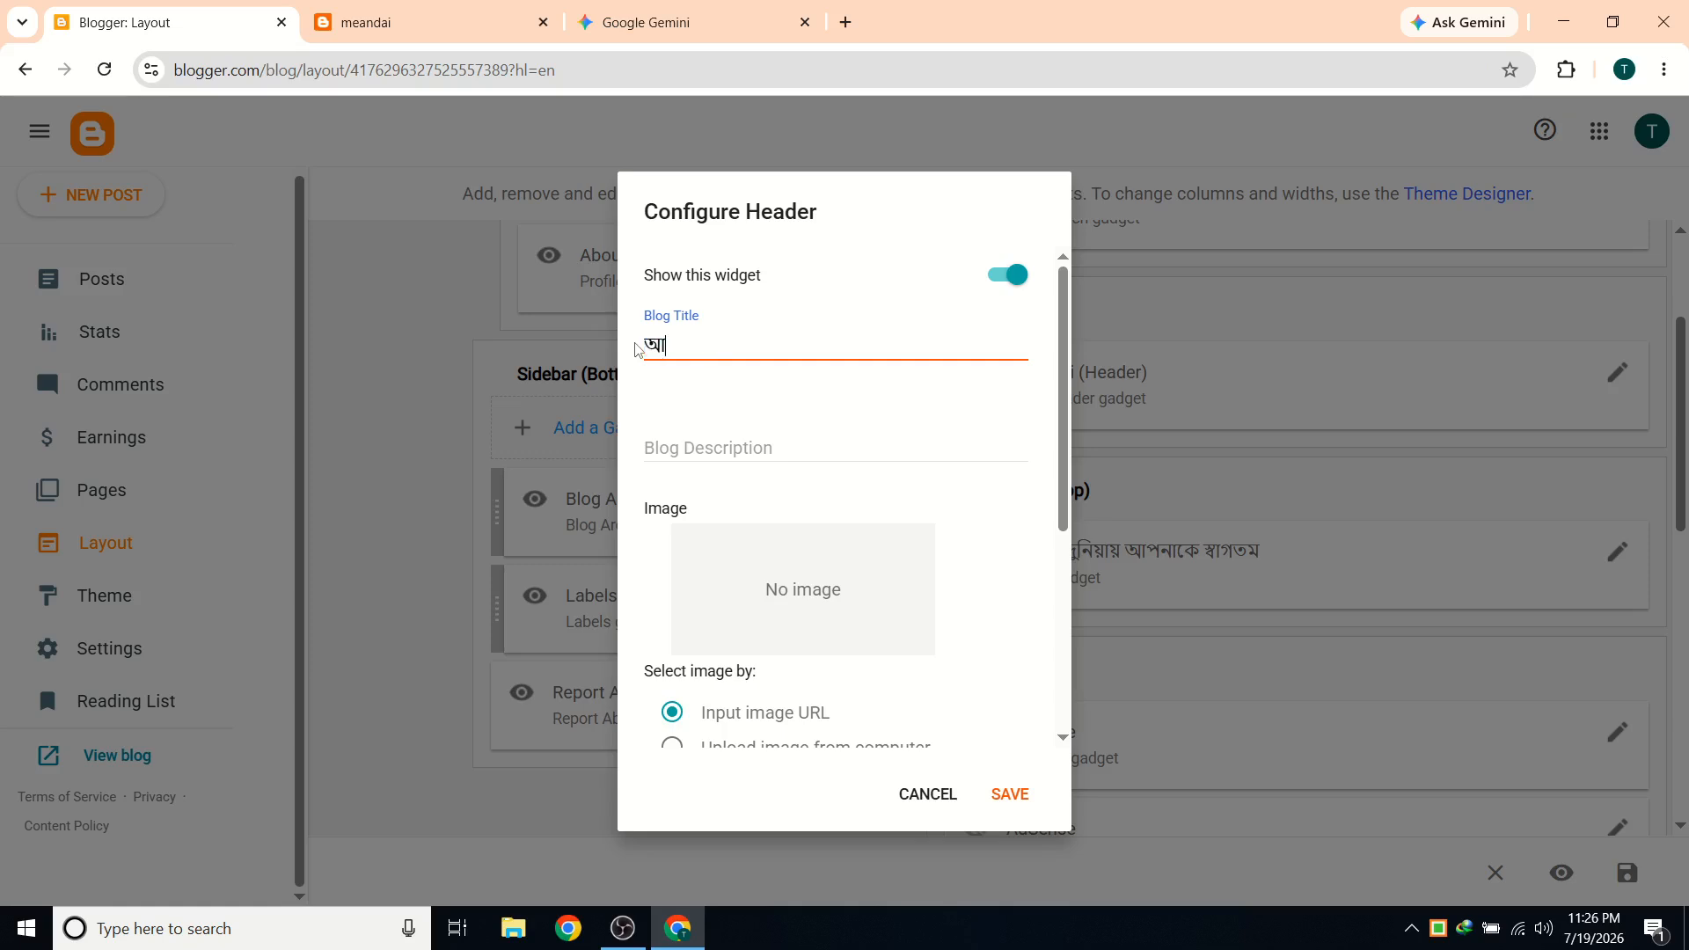
text(মি এবং এআই)
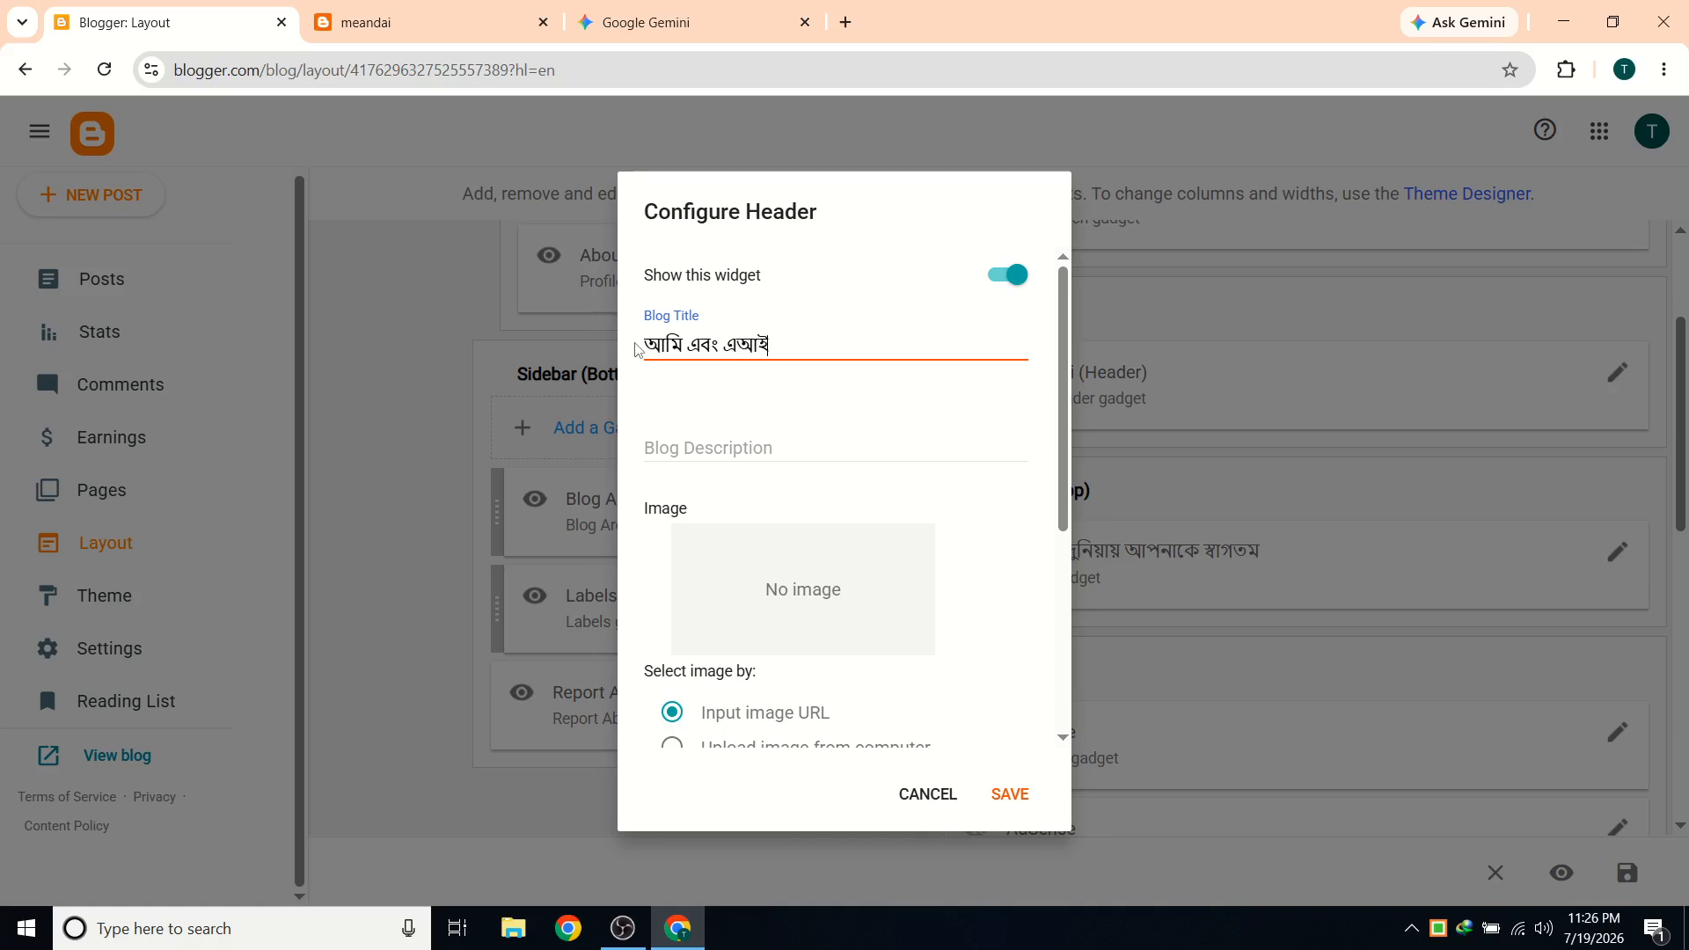
Set the header's blog description to "এখানে সকল উন্নতমানের এআই দ্বারা তৈরী কন্টেন্ট দেখতে পারবেন যা আপনার দৈনন্দিন জীবনে কাজে আসবে".
click(804, 447)
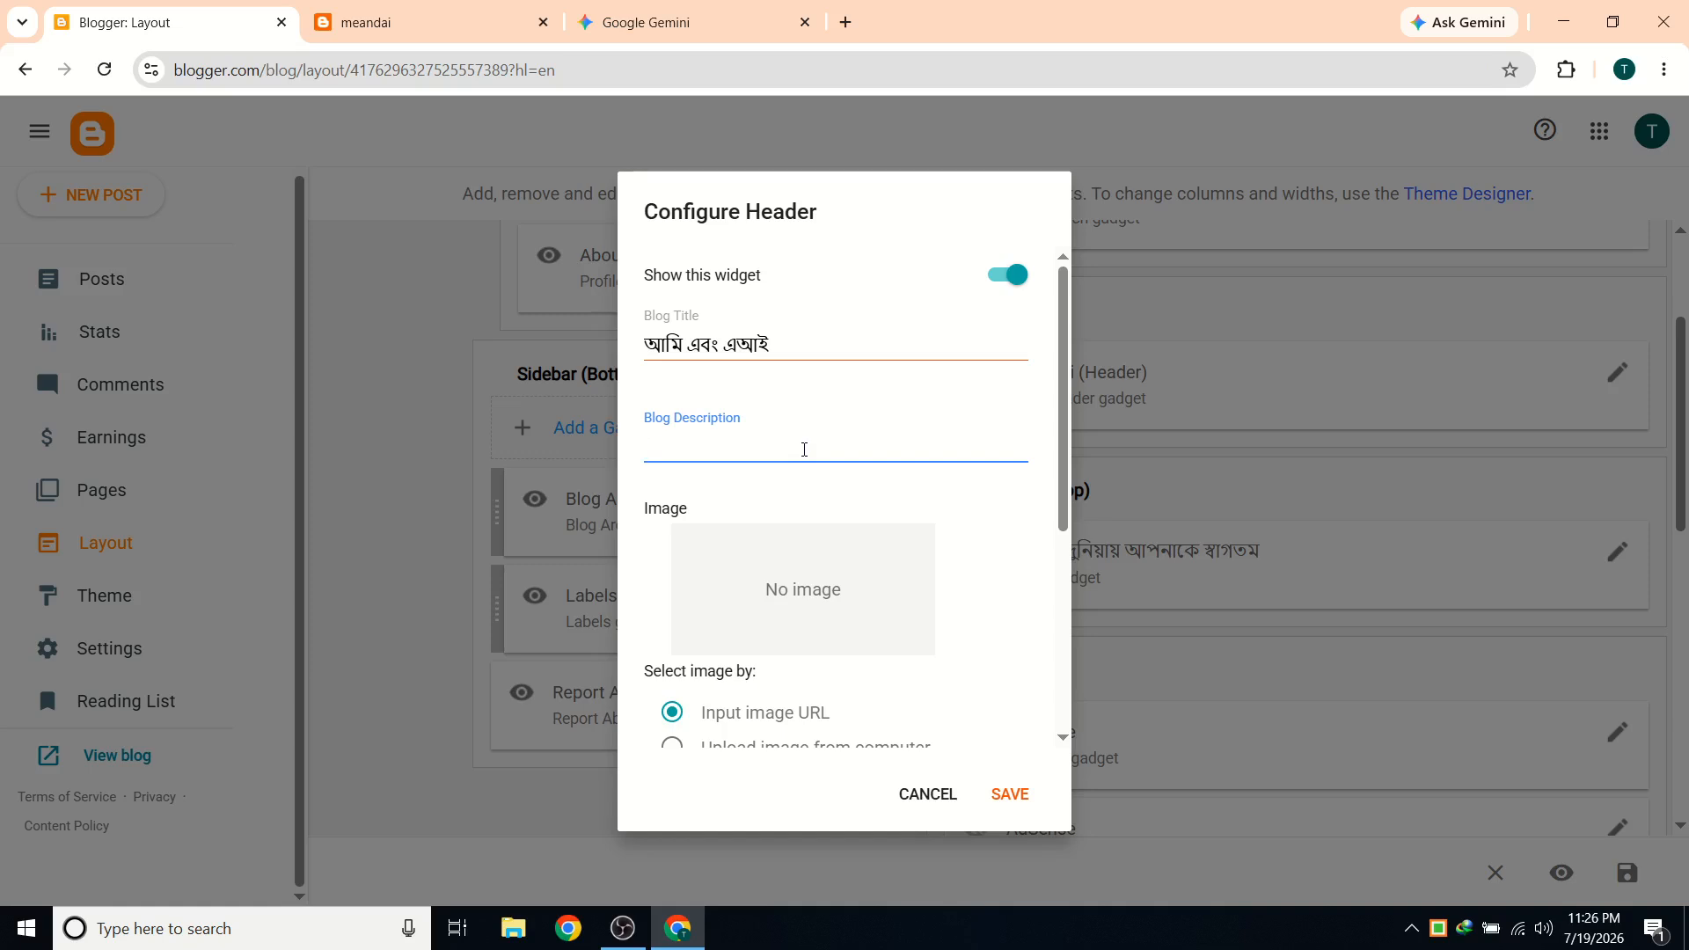
text(এখানে সকল উন্নতমানের )
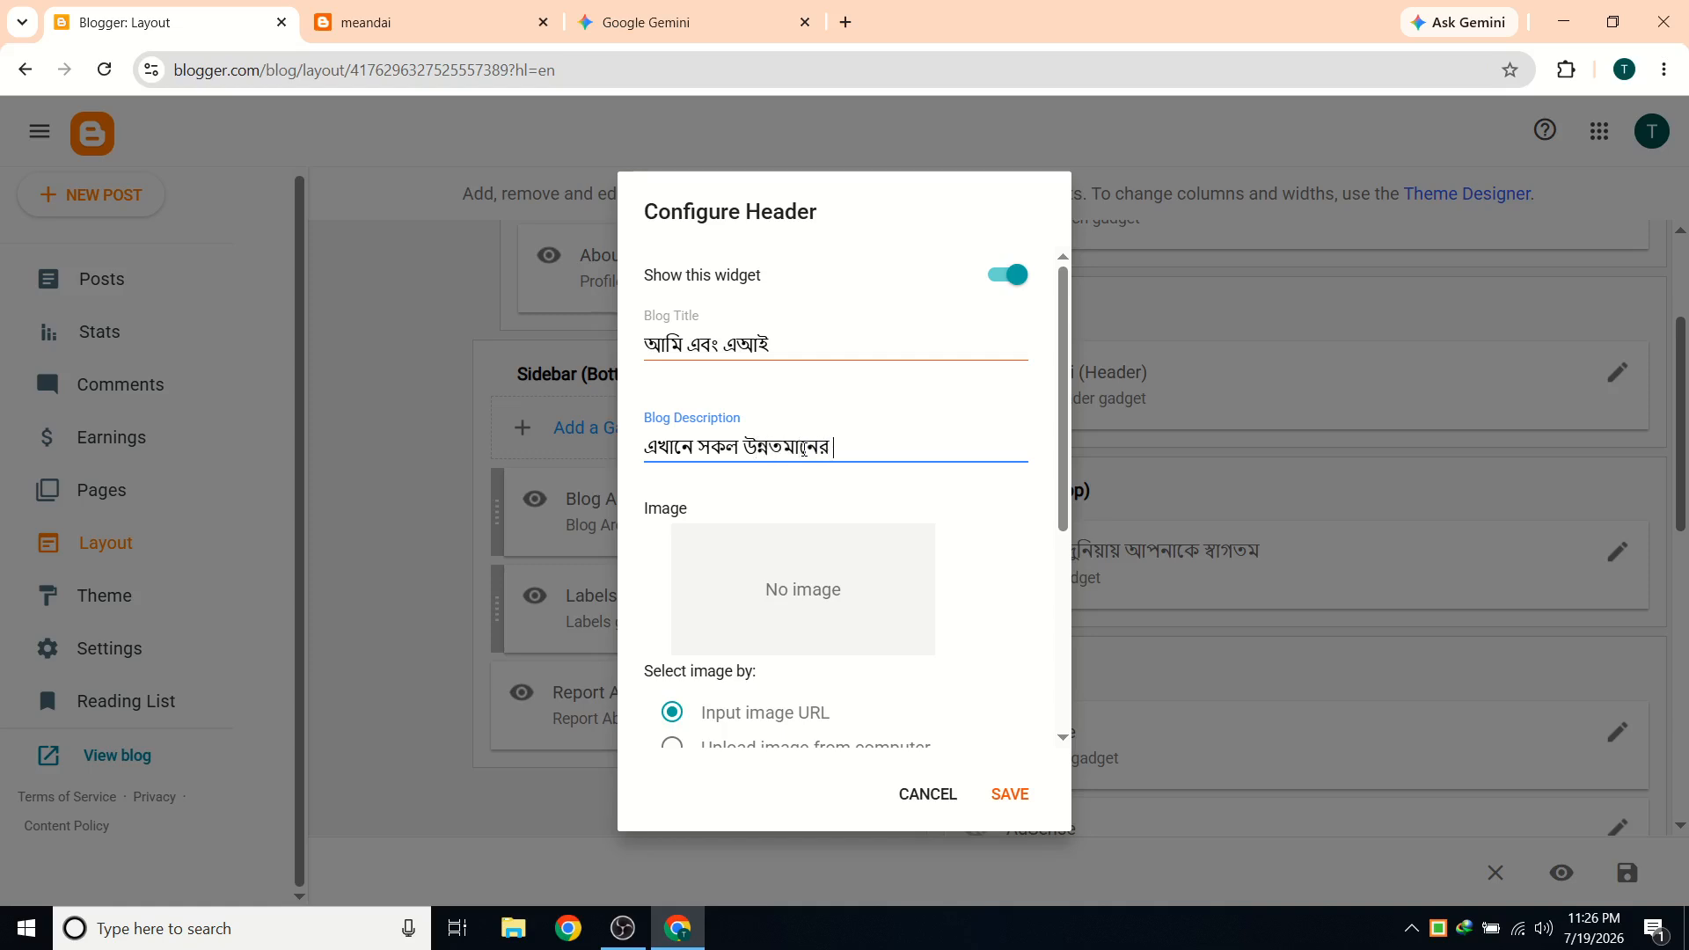
text(এআই দ্বারা তৈরী কন্টে)
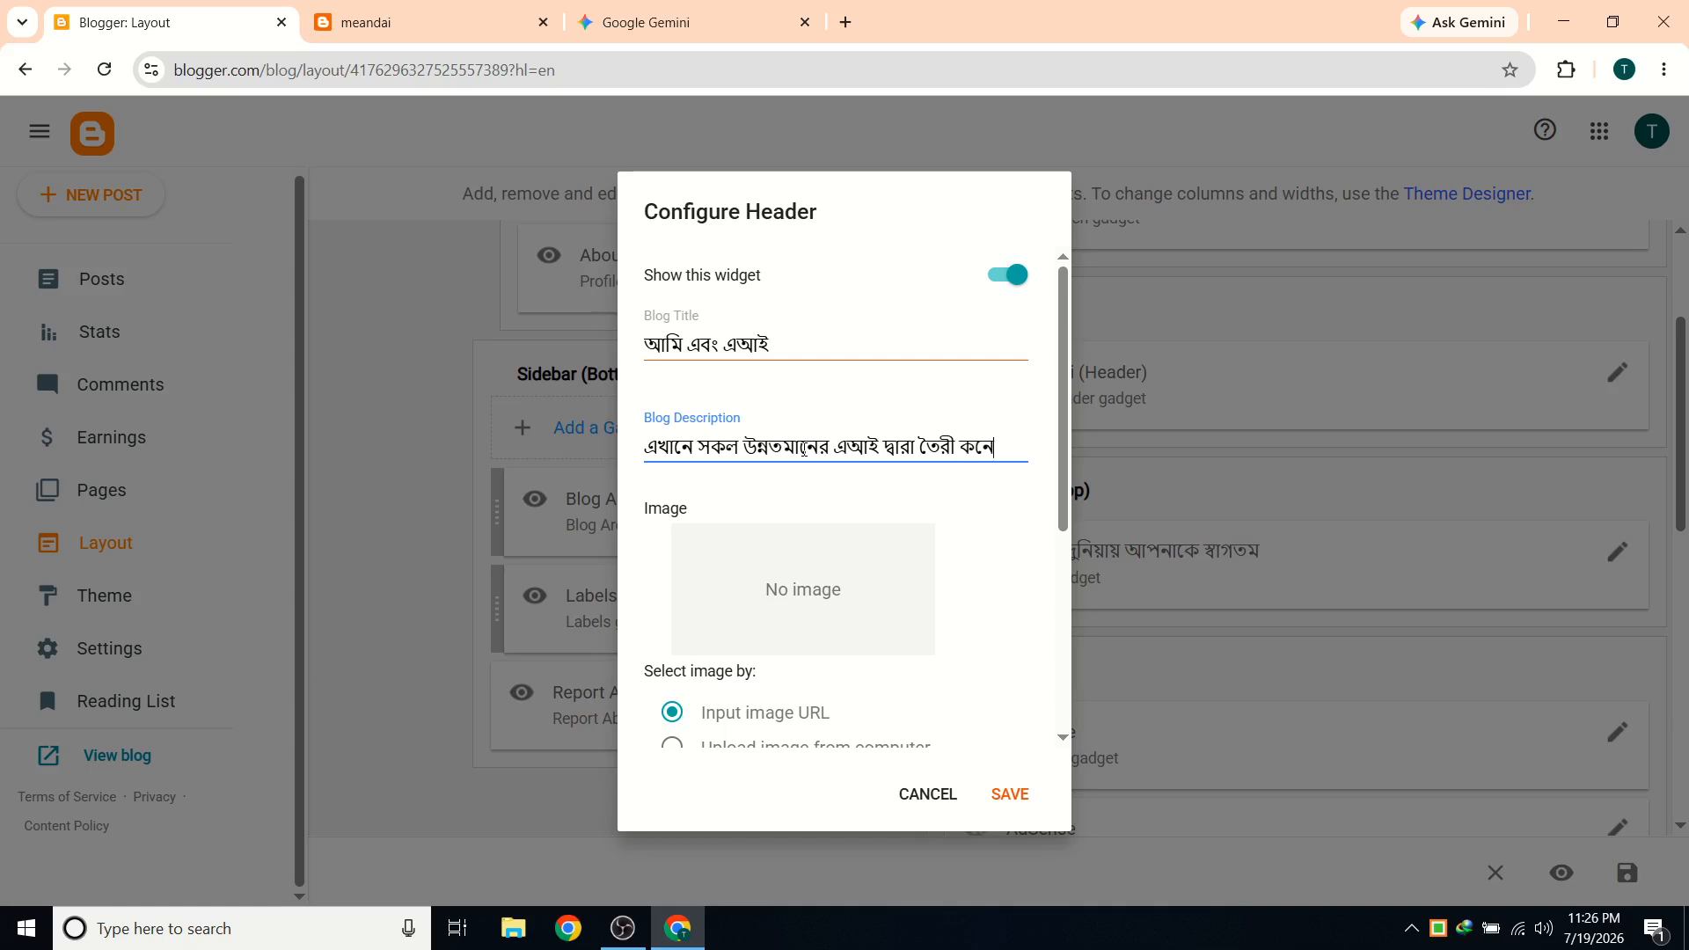
text(ন্ট থে)
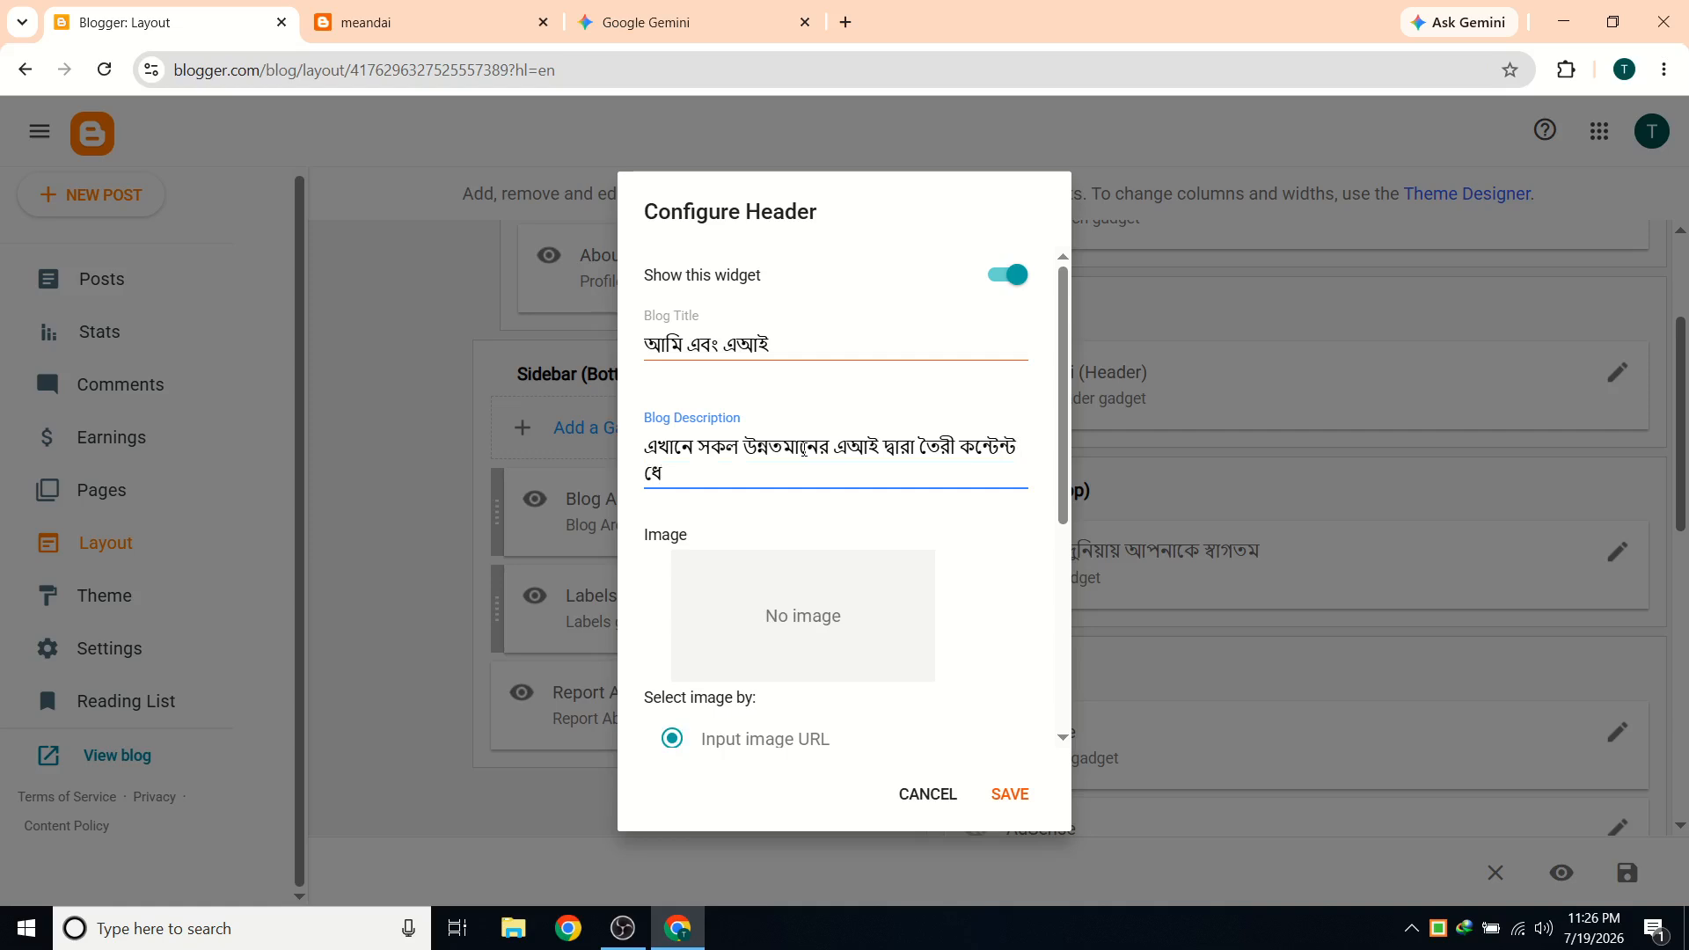
key(BackSpace)
key(BackSpace)
text(দেখতে পারবেন যা আপনা)
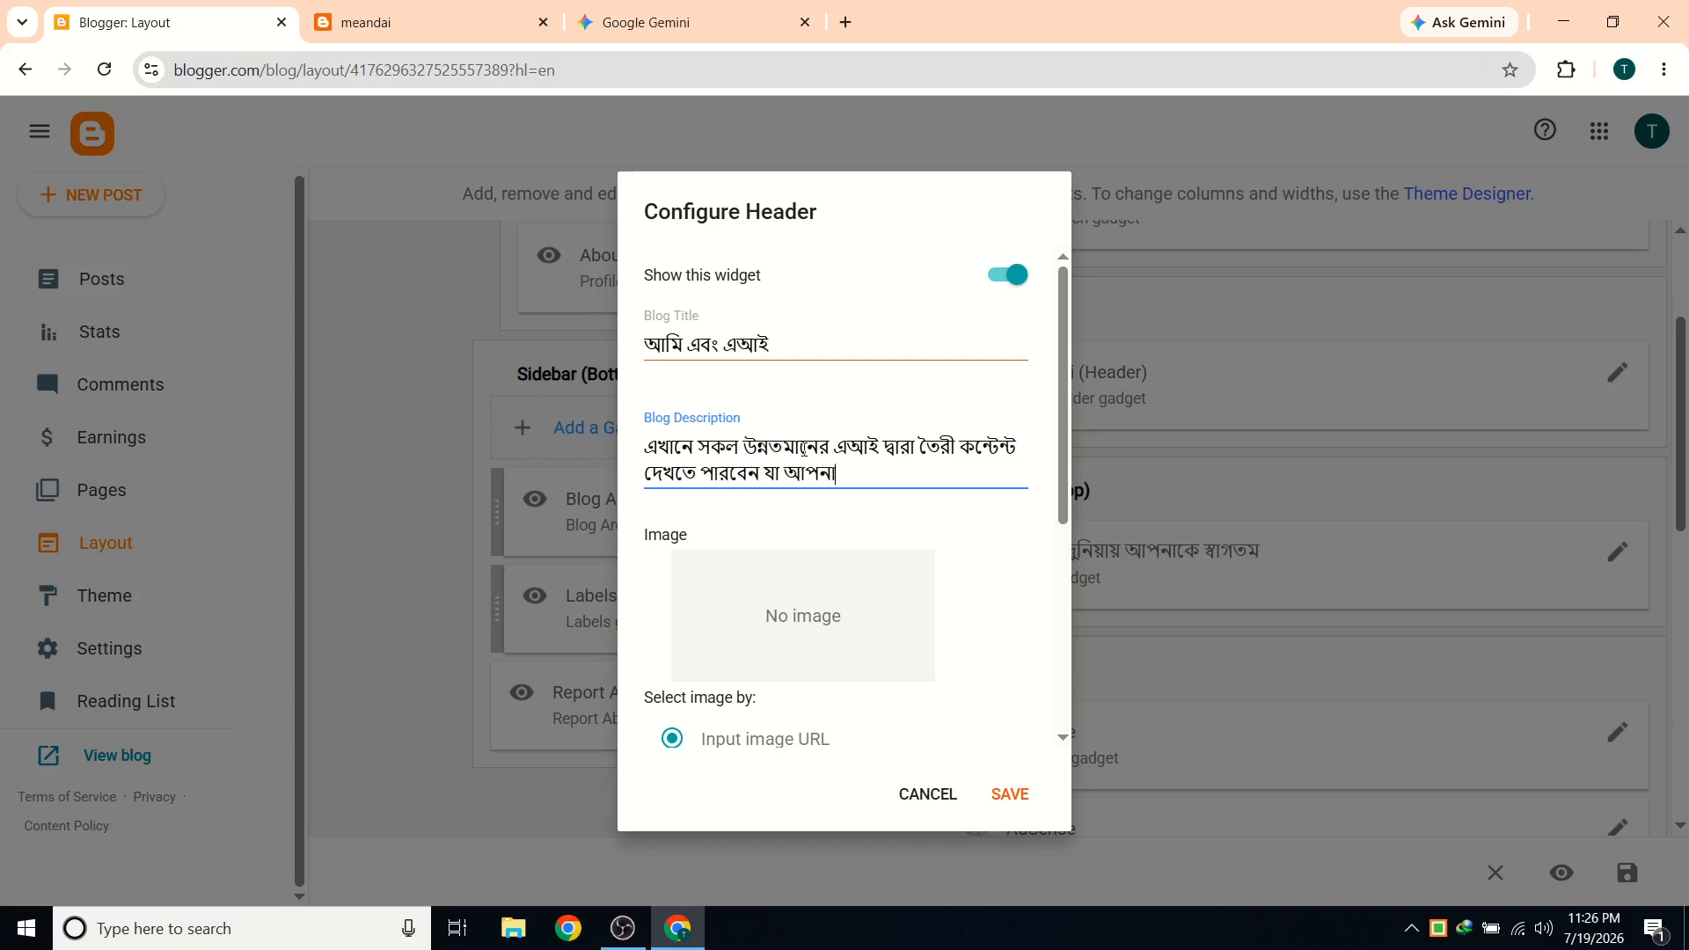
text(র দৈনন্দিন)
key(BackSpace)
key(BackSpace)
key(BackSpace)
key(BackSpace)
text(ন্দিন জীবনে)
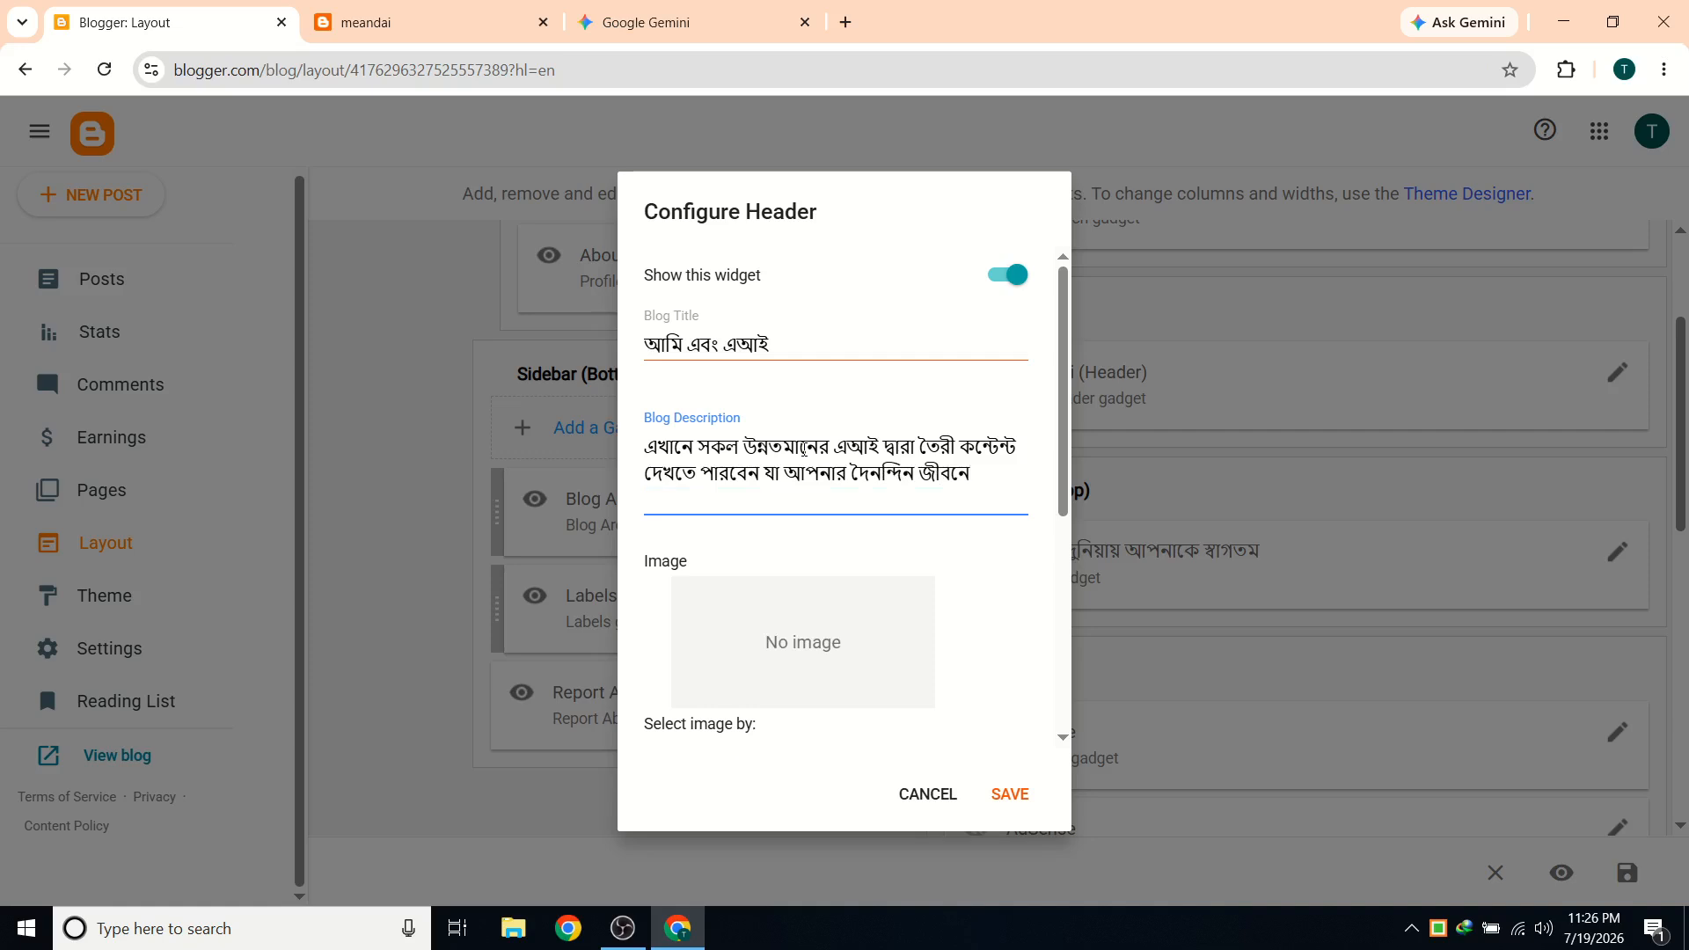
text( কাজে আসবে)
drag(742, 514, 640, 457)
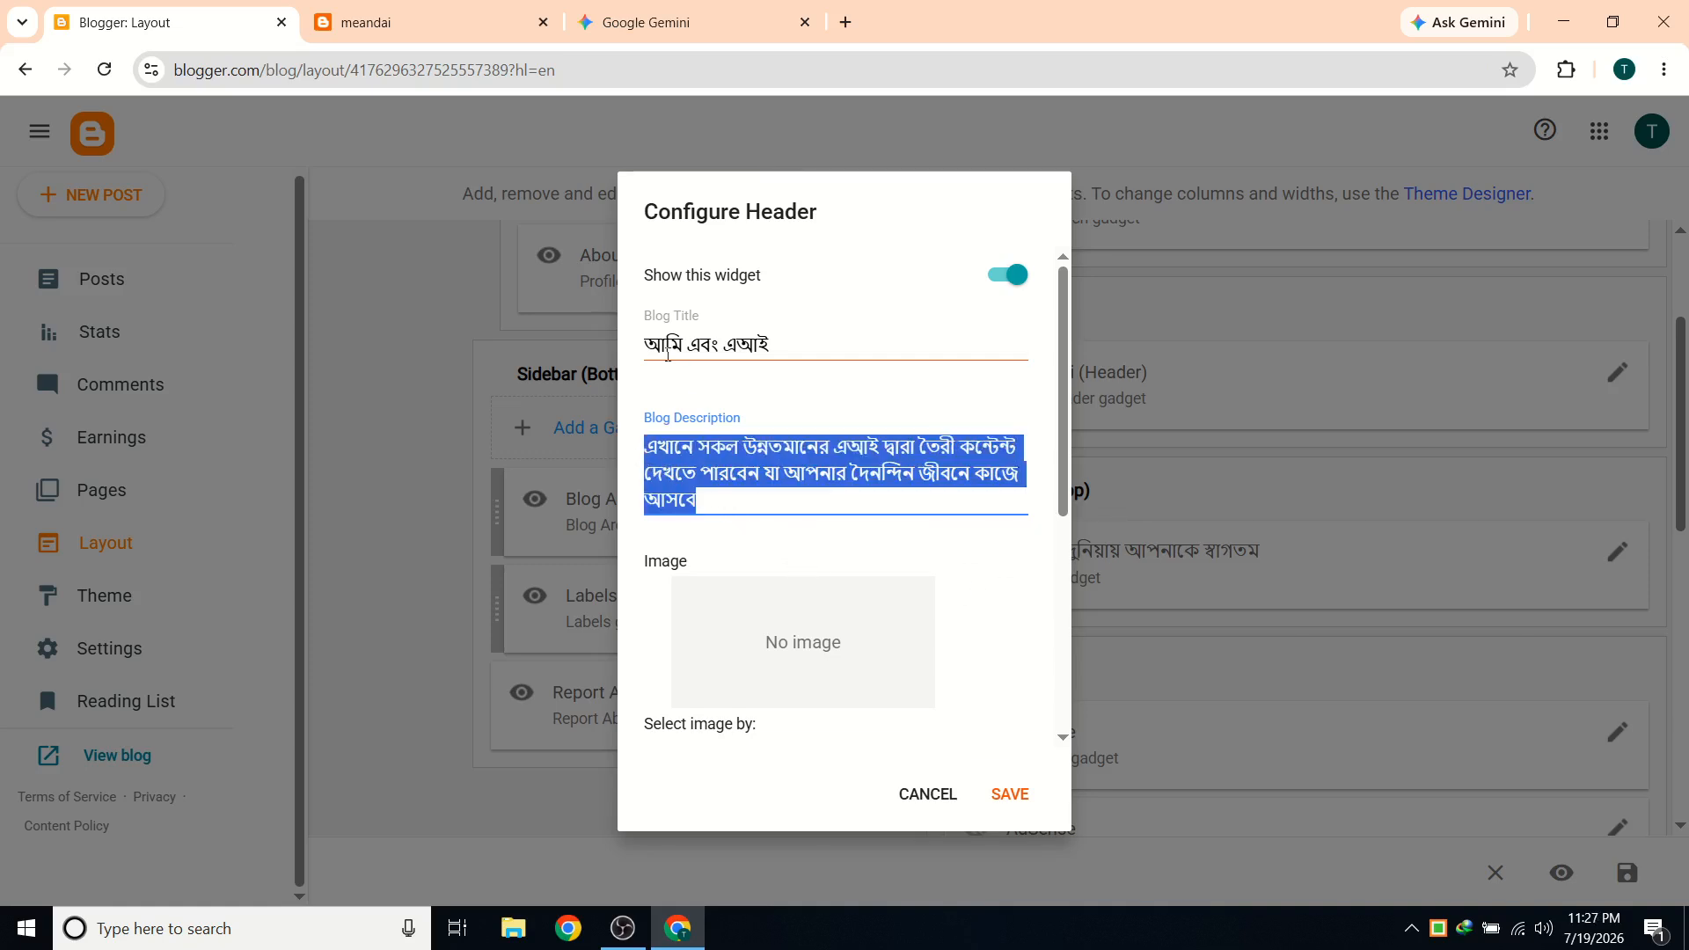
click(700, 23)
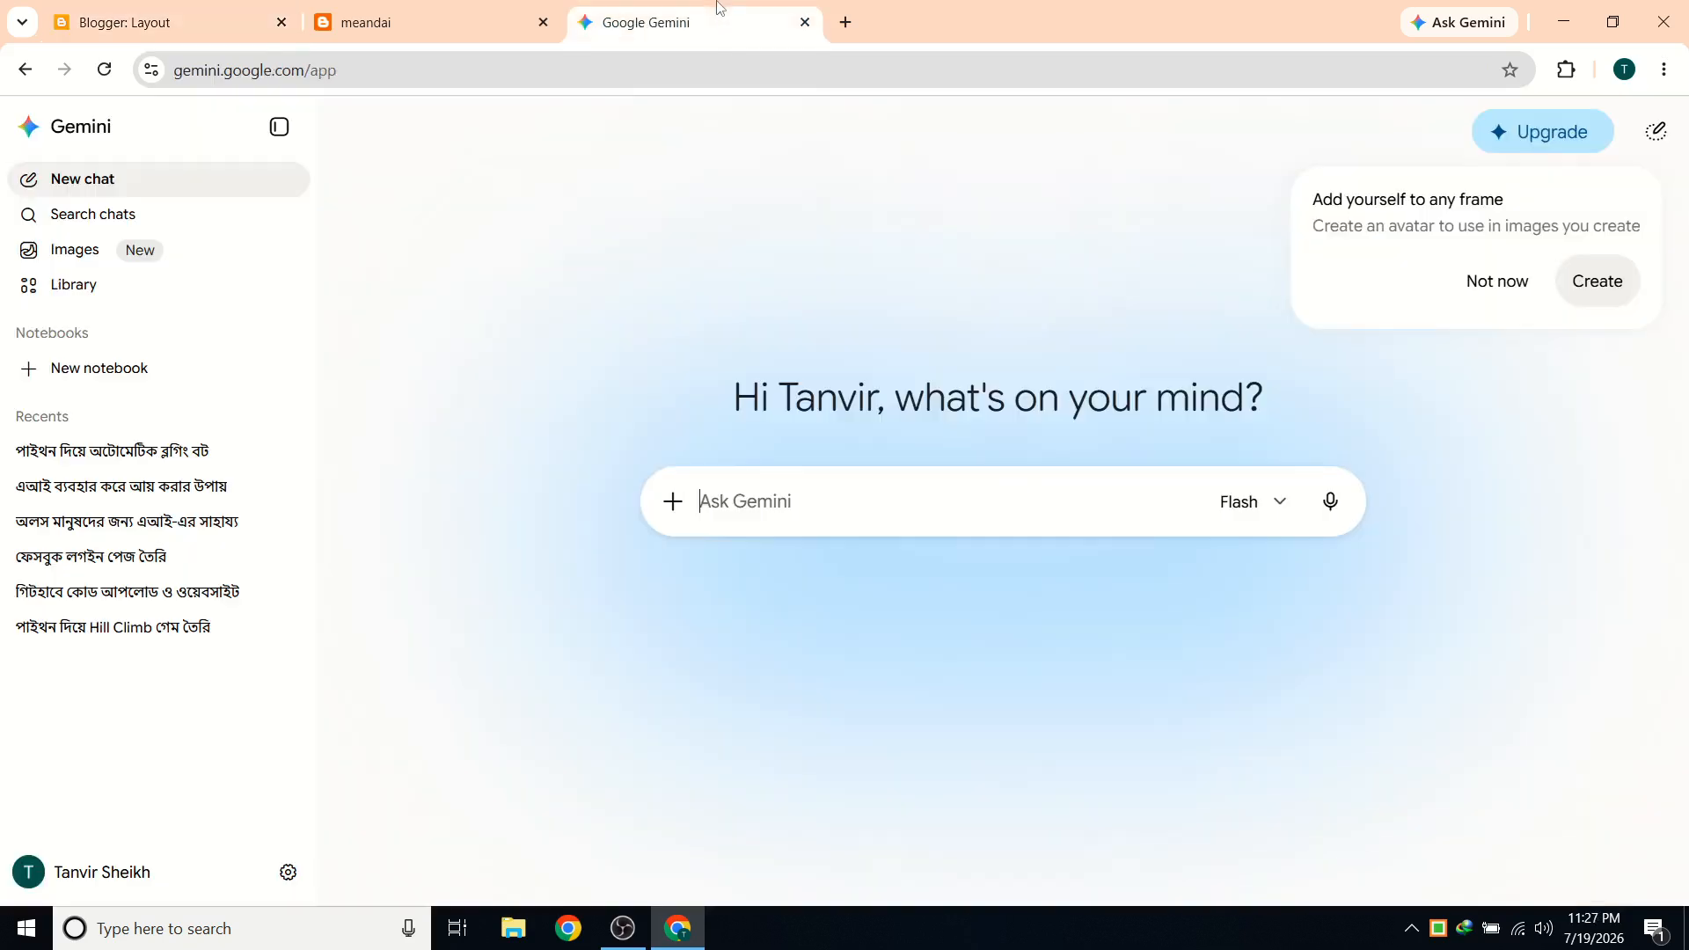
click(495, 24)
click(203, 22)
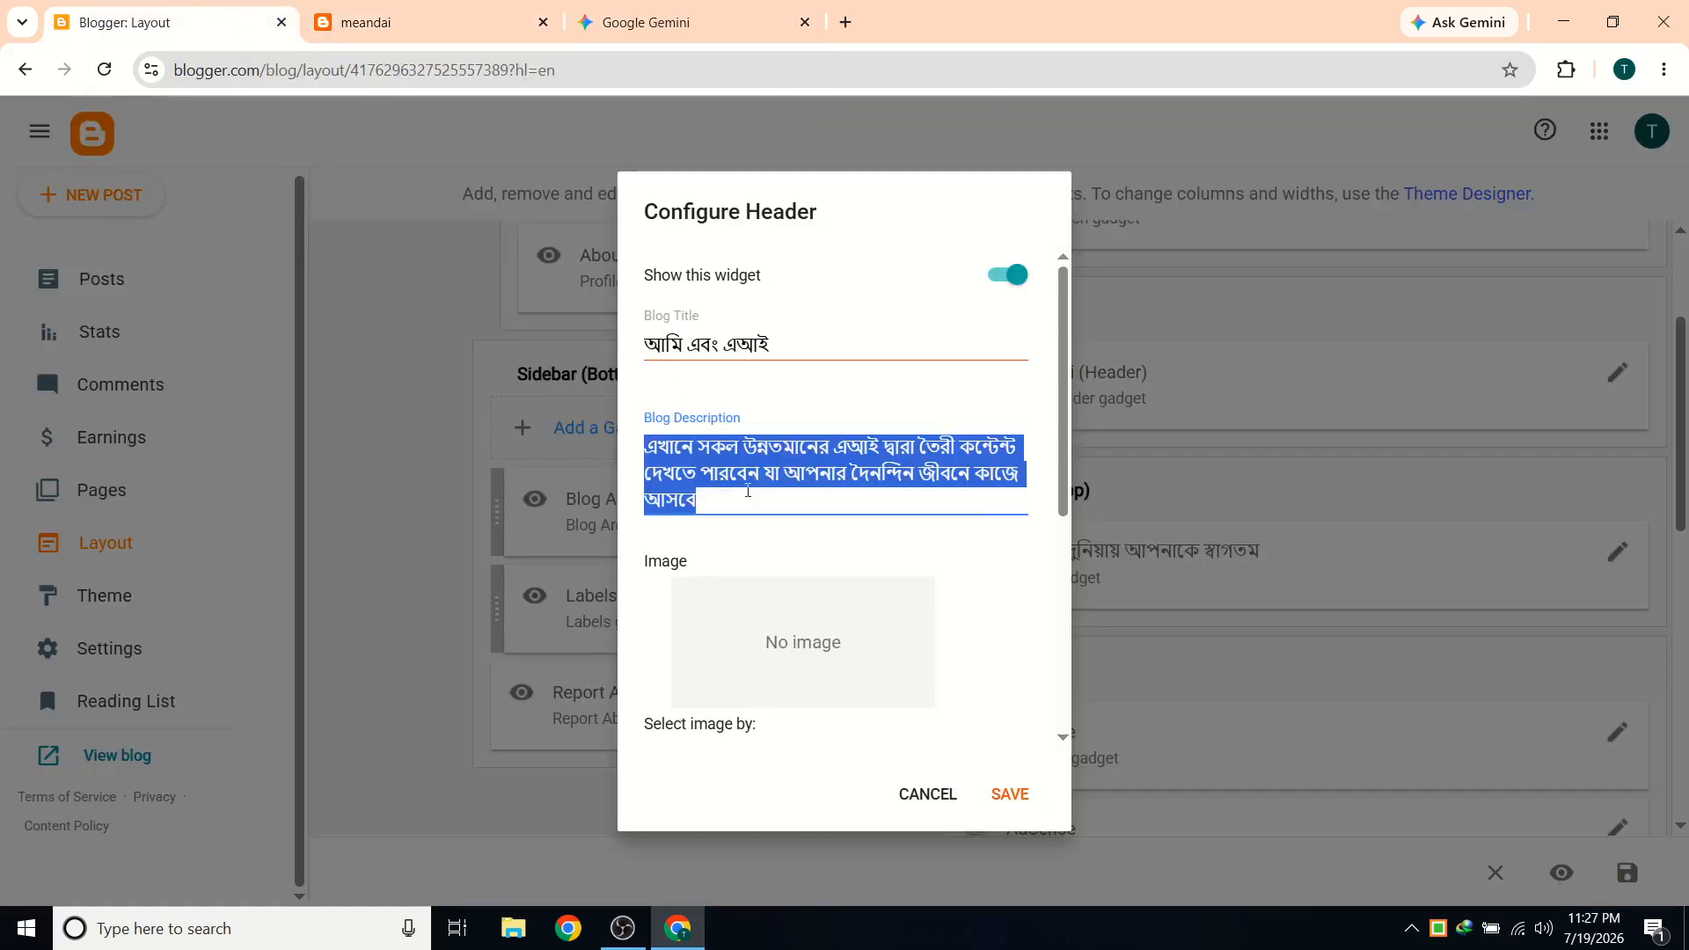
Set the header image to be uploaded from the computer and choose "ChatGPT Image Jul 18, 2026, 03_09_10 PM.png" from Downloads.
click(791, 645)
scroll(783, 598, down, 1)
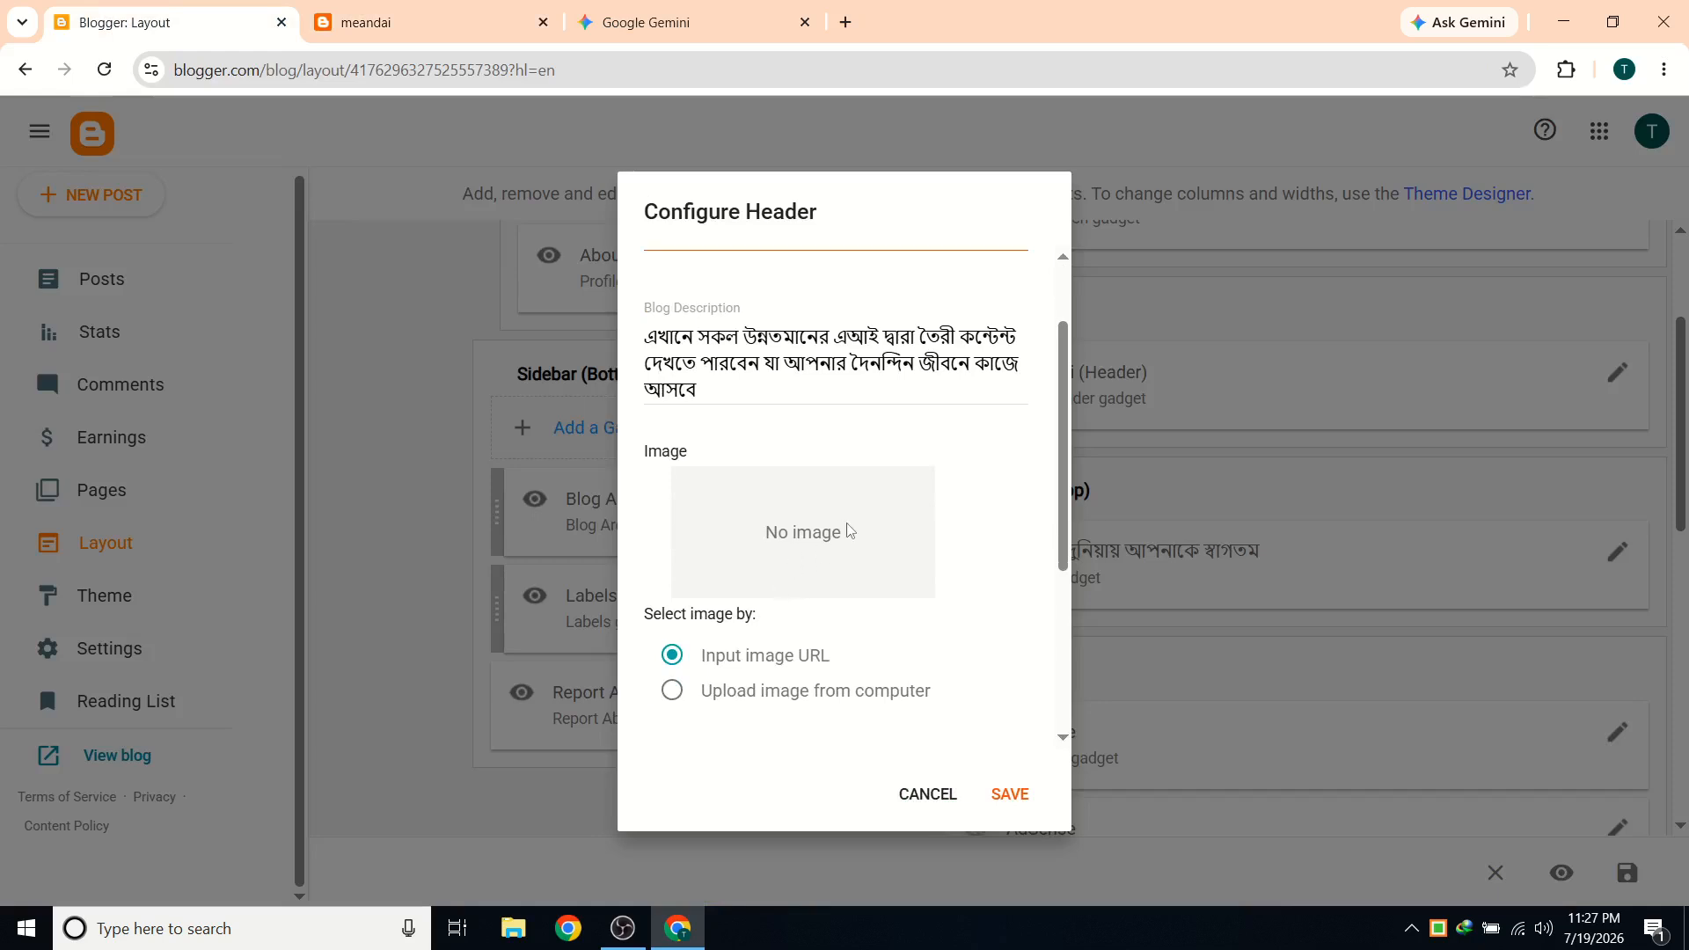
click(742, 691)
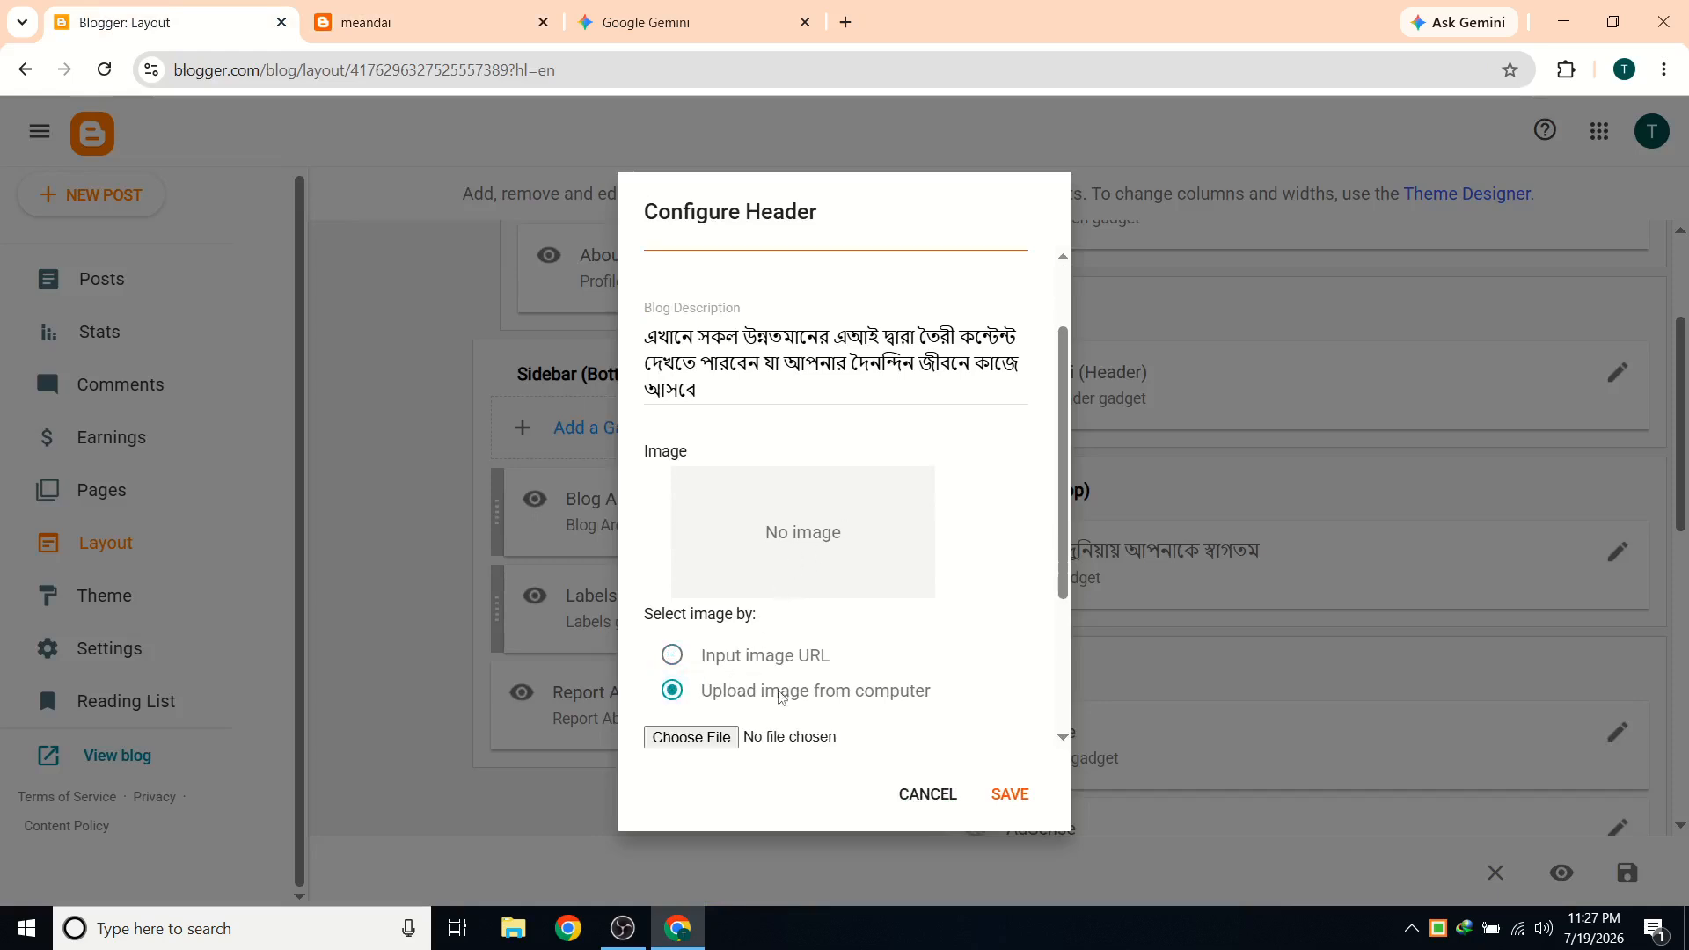
click(713, 744)
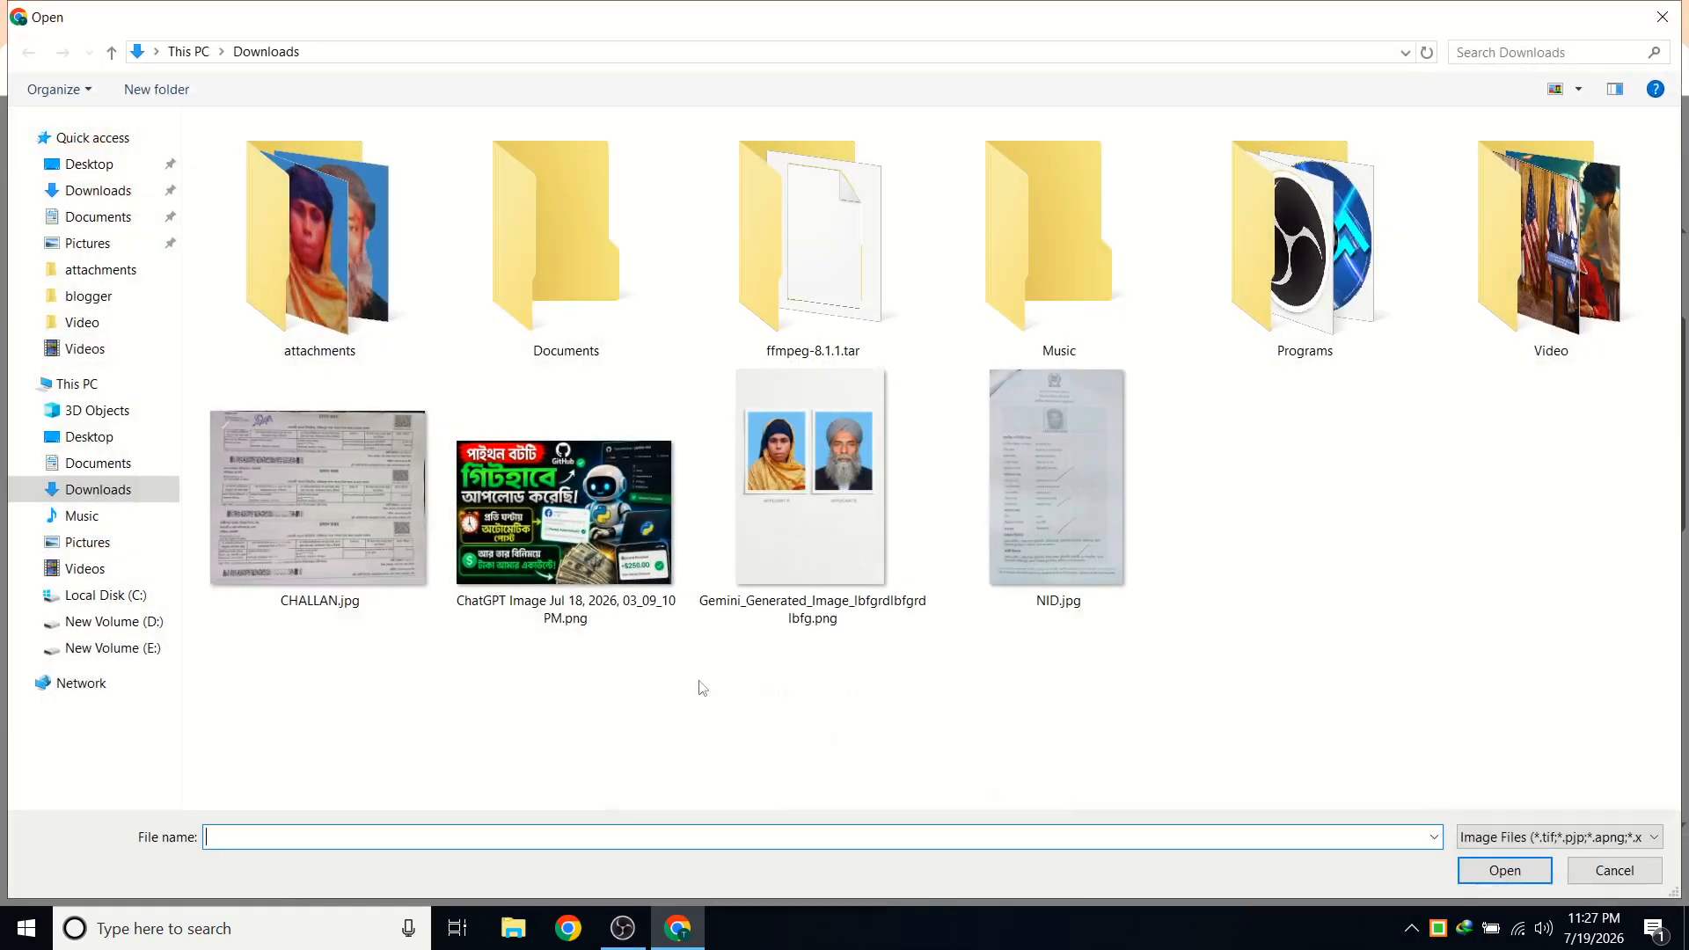
double_click(573, 533)
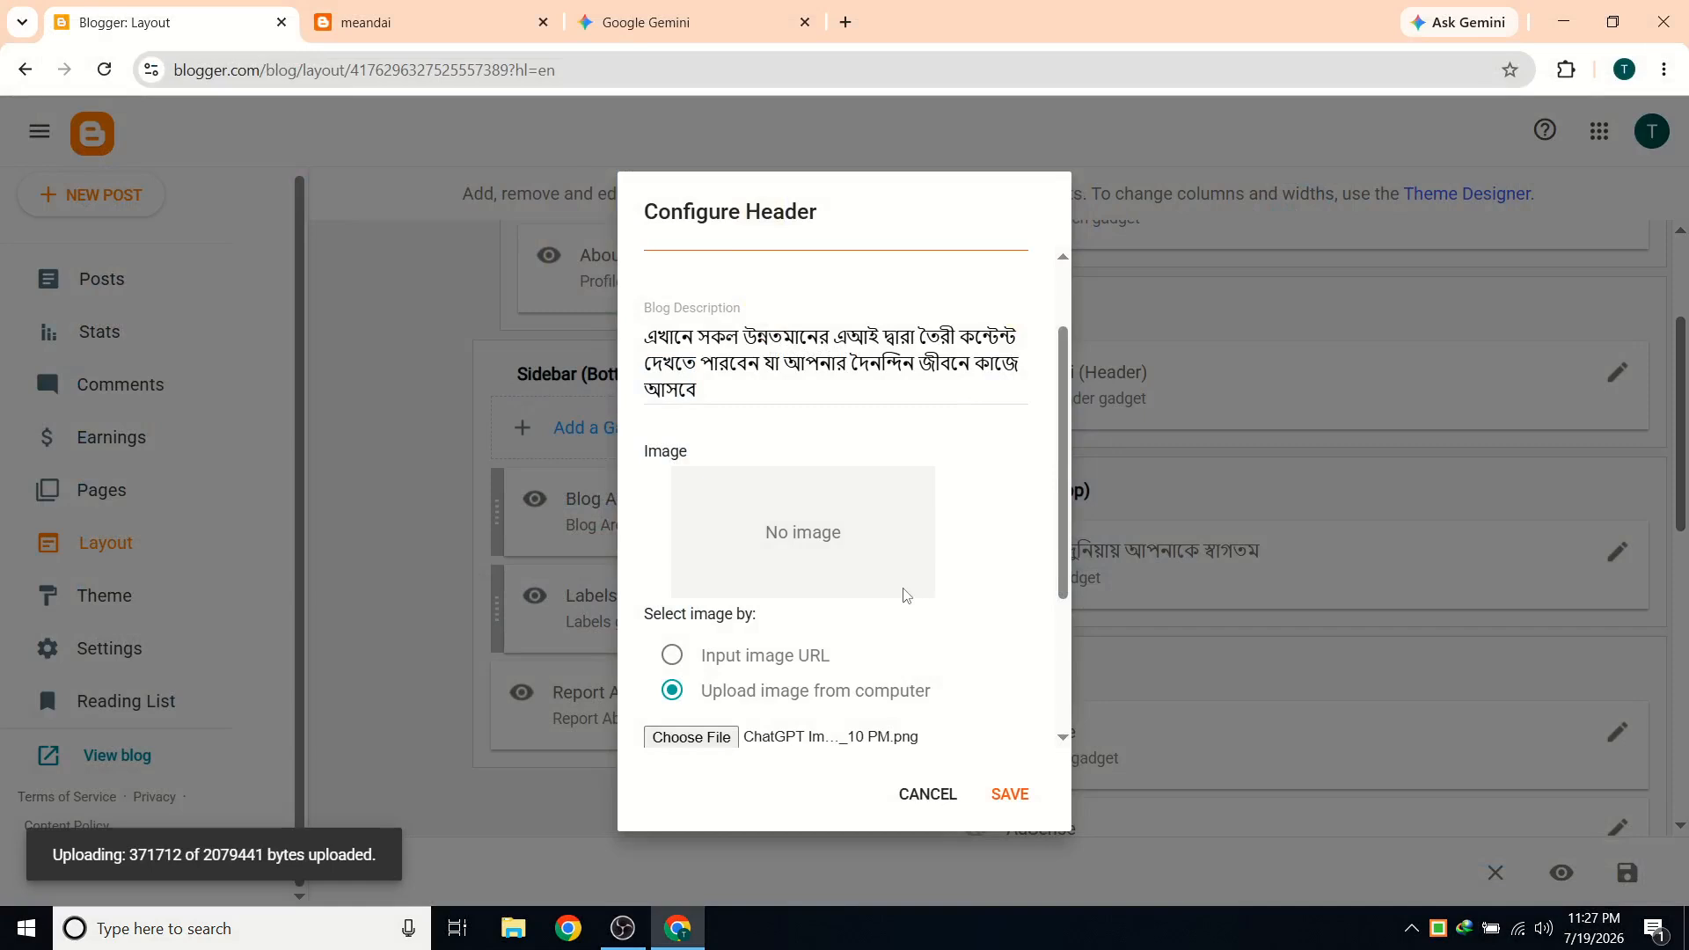
Save the header settings with the uploaded image placed behind the title and description, and reload the live blog to check the header.
scroll(880, 589, down, 3)
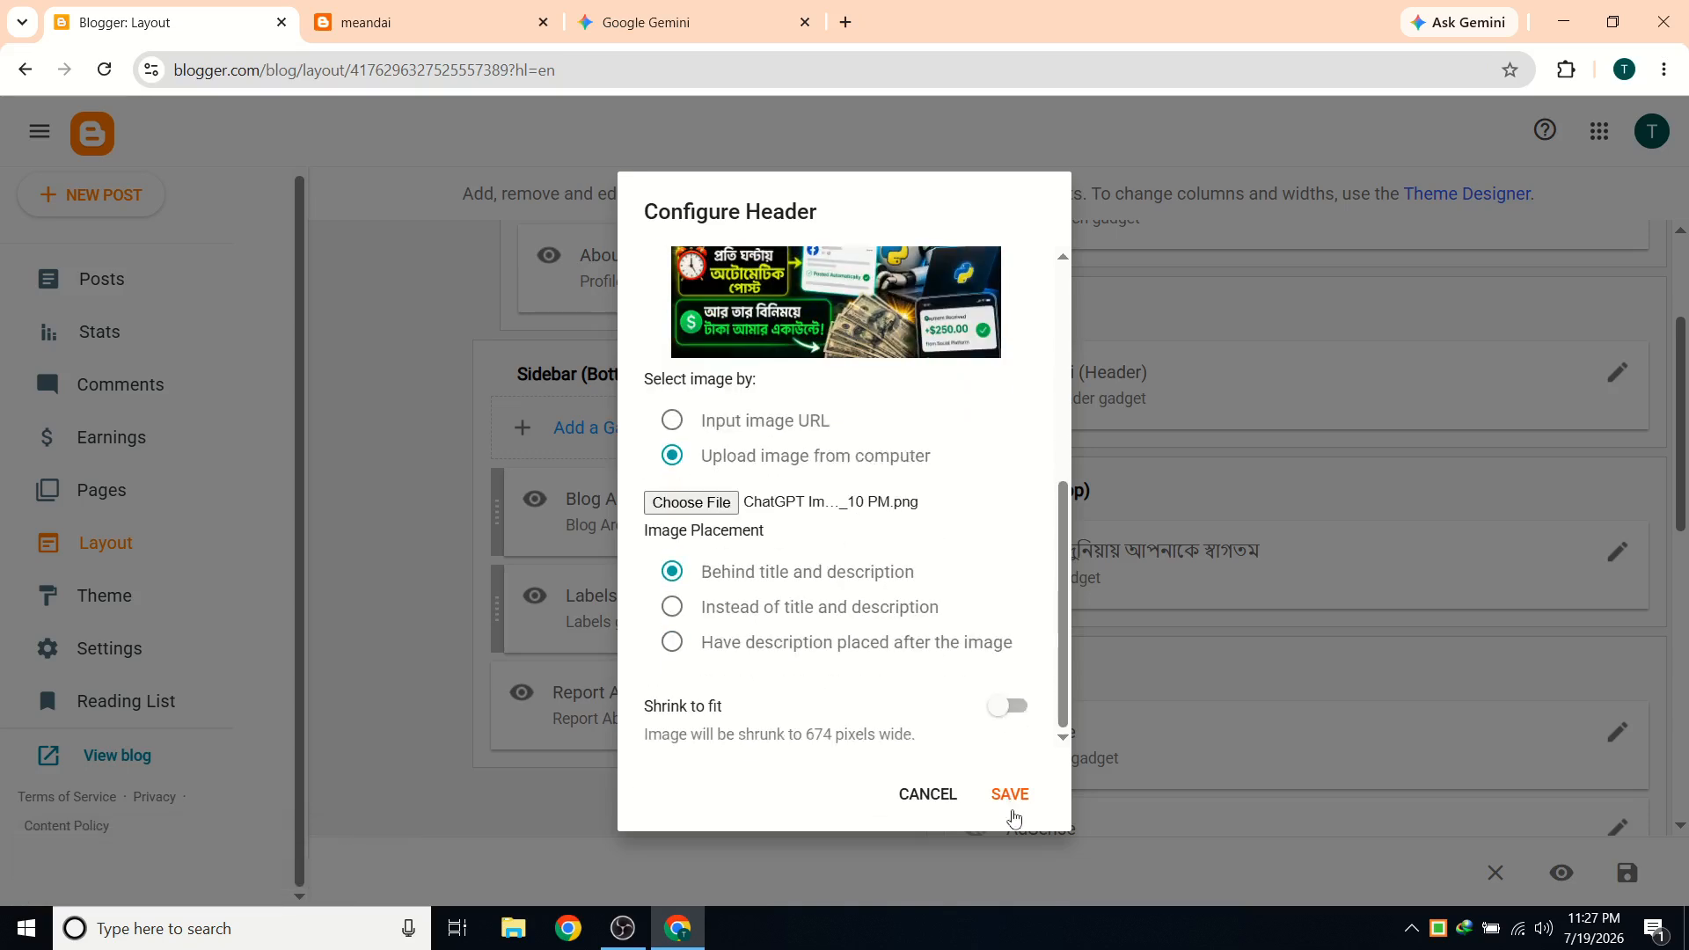
click(1012, 797)
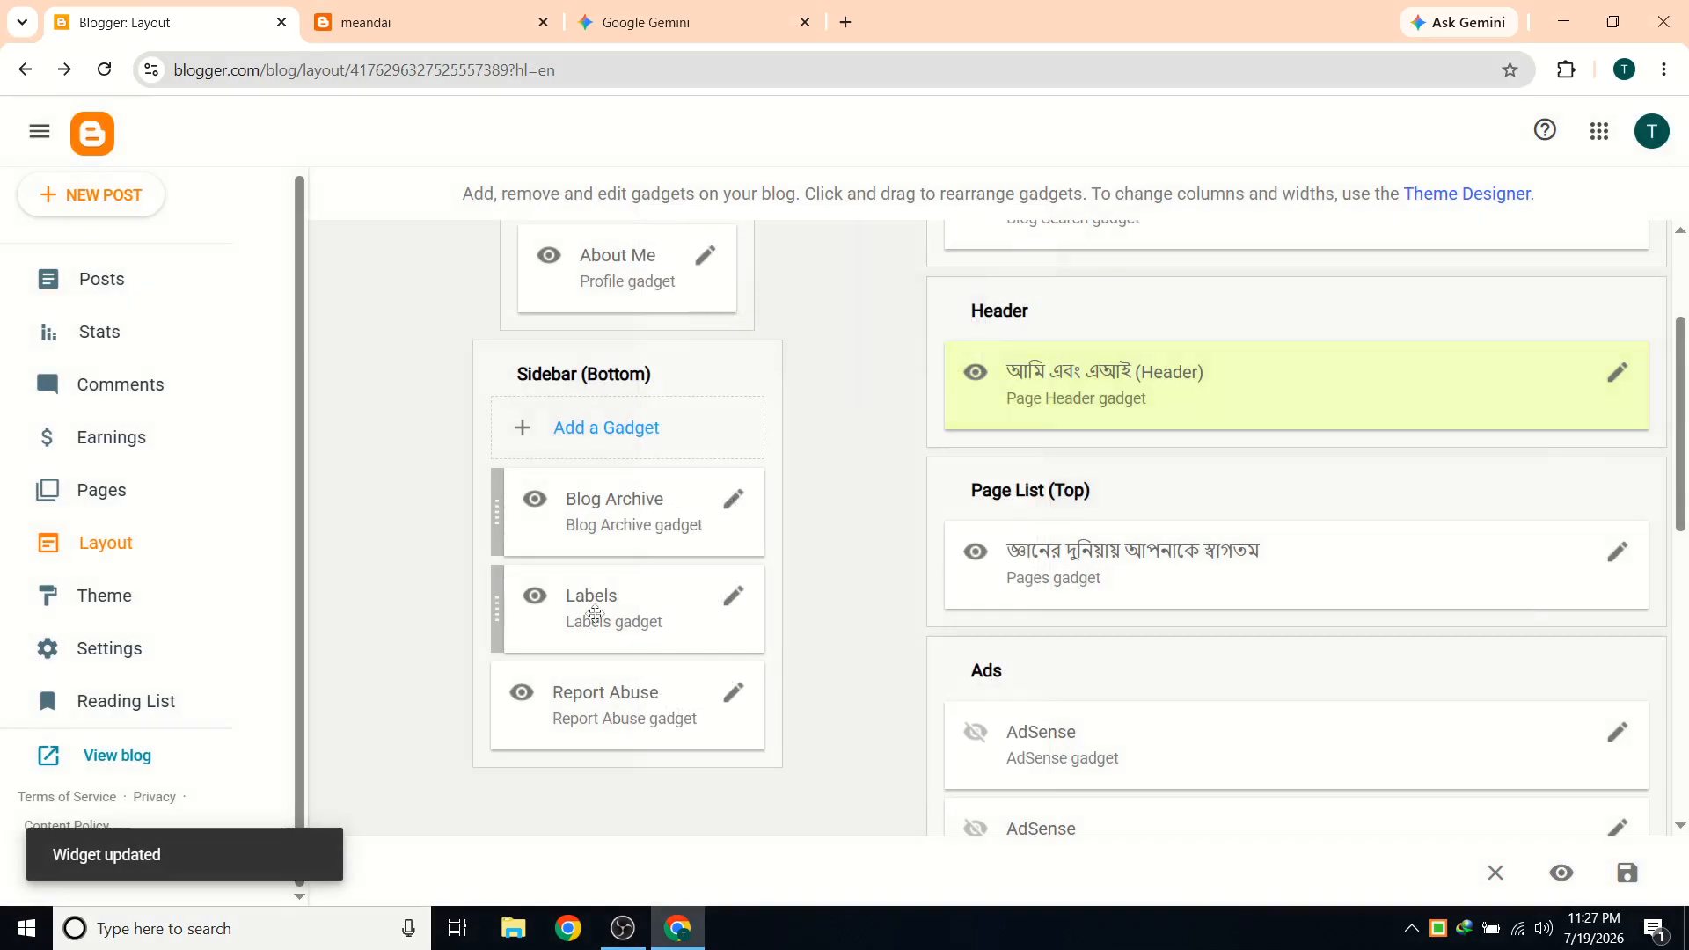
click(331, 14)
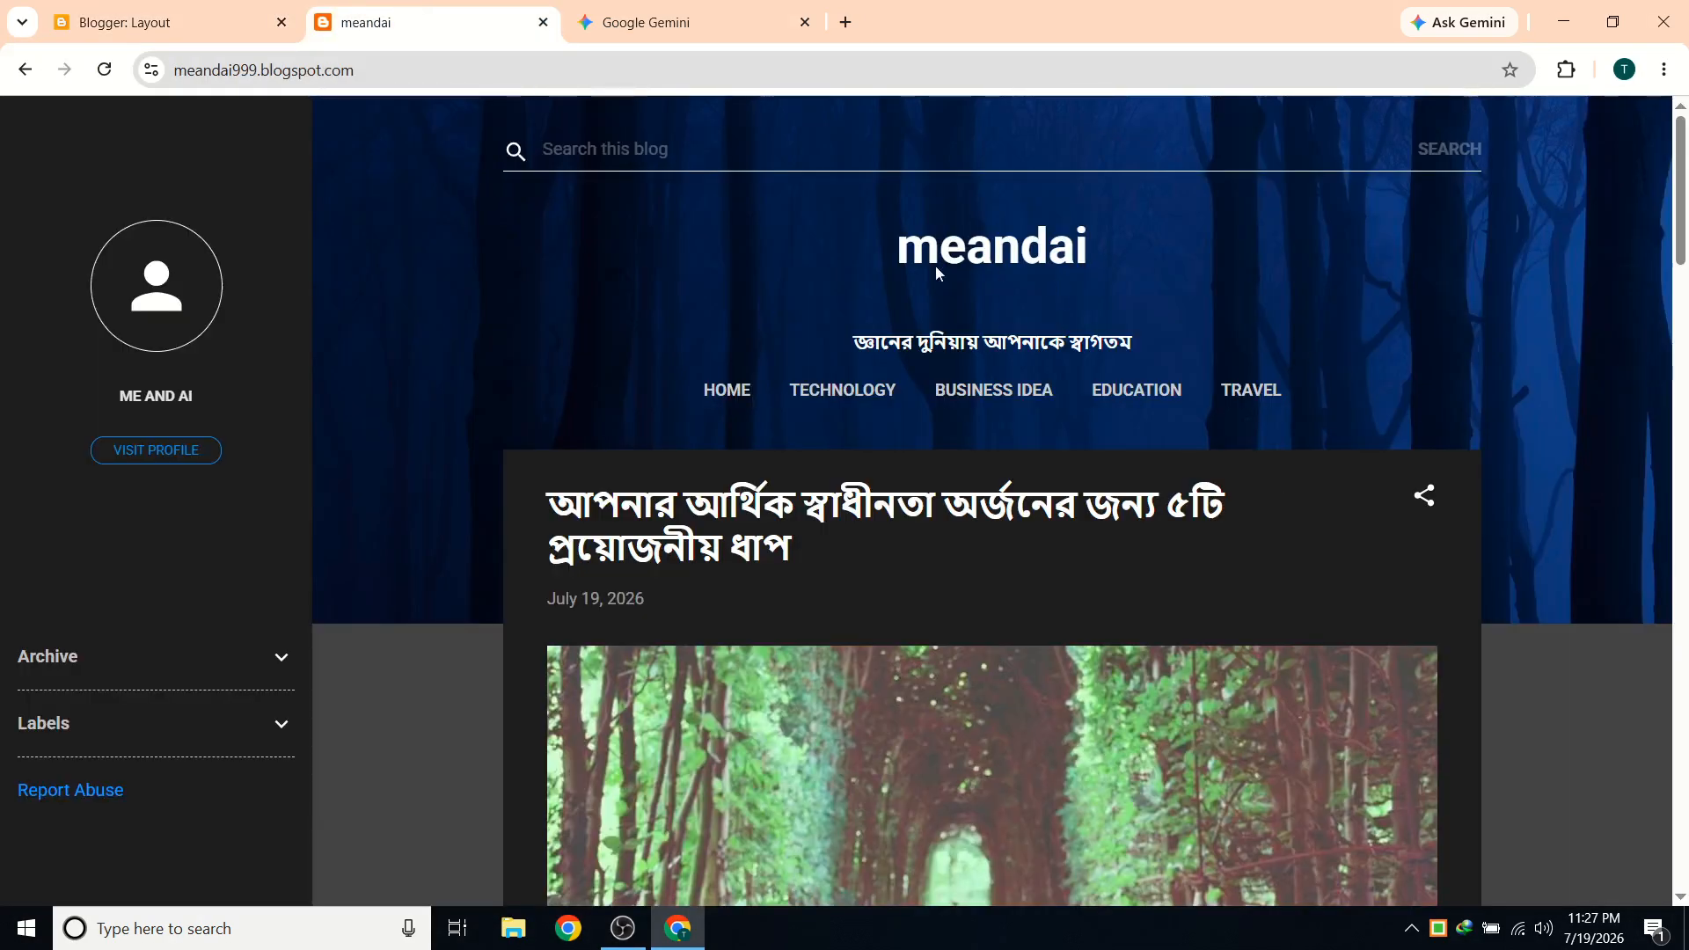
click(105, 71)
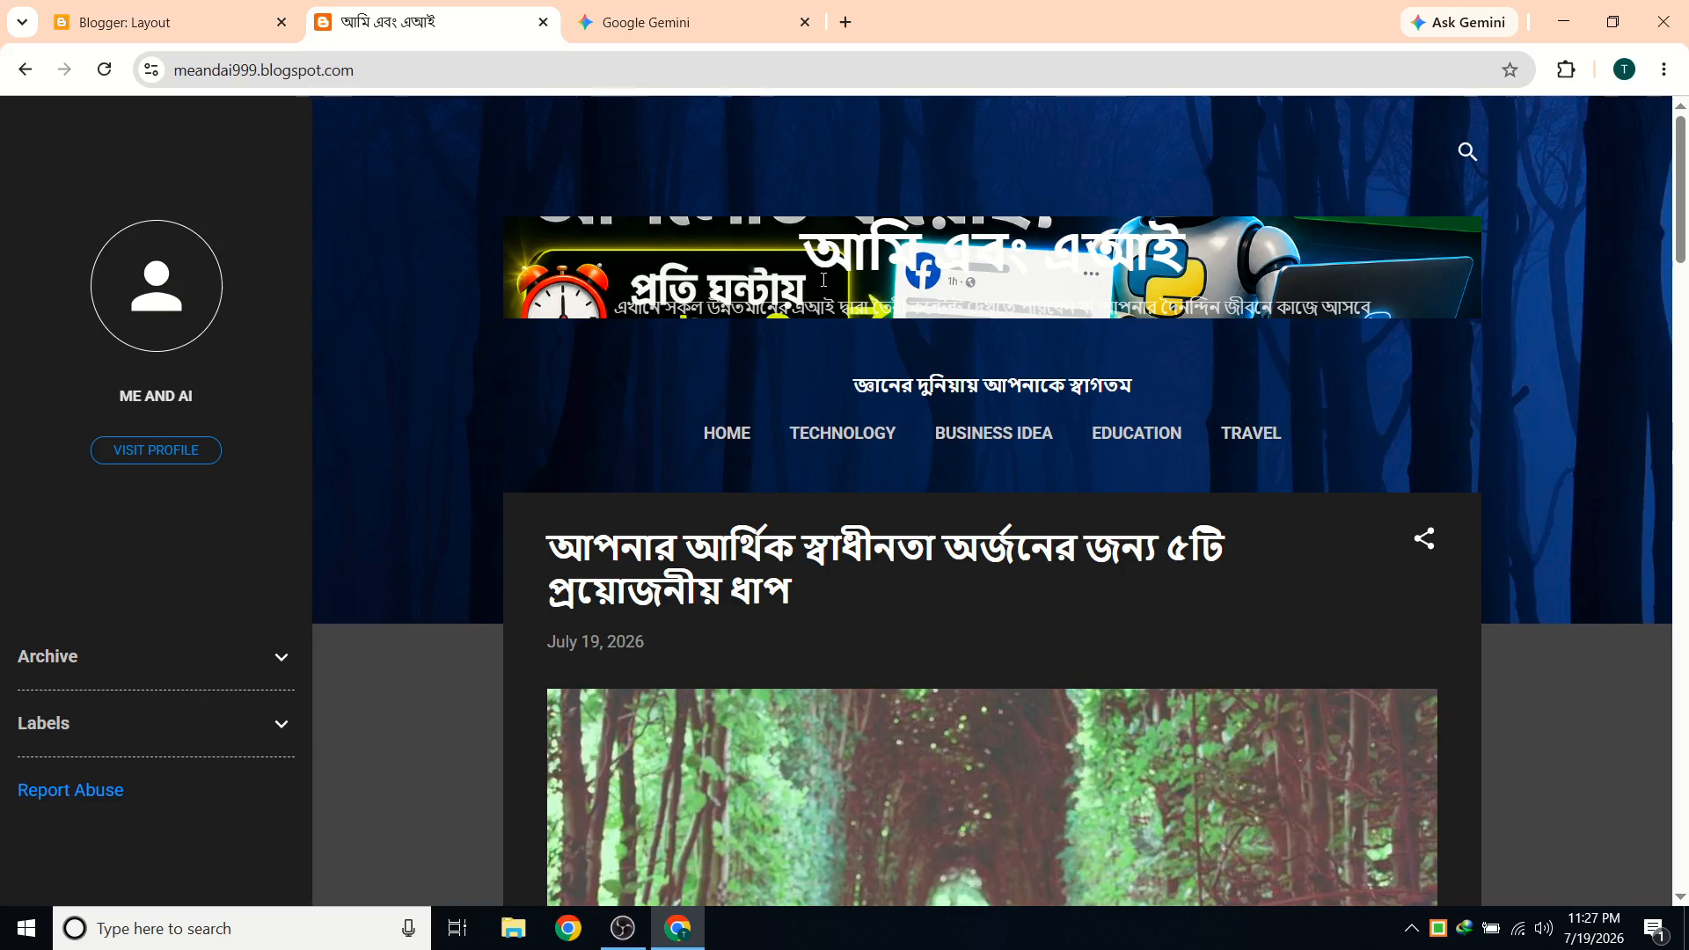
Reopen the Header gadget's settings in the Blogger layout and copy the full blog description.
click(262, 21)
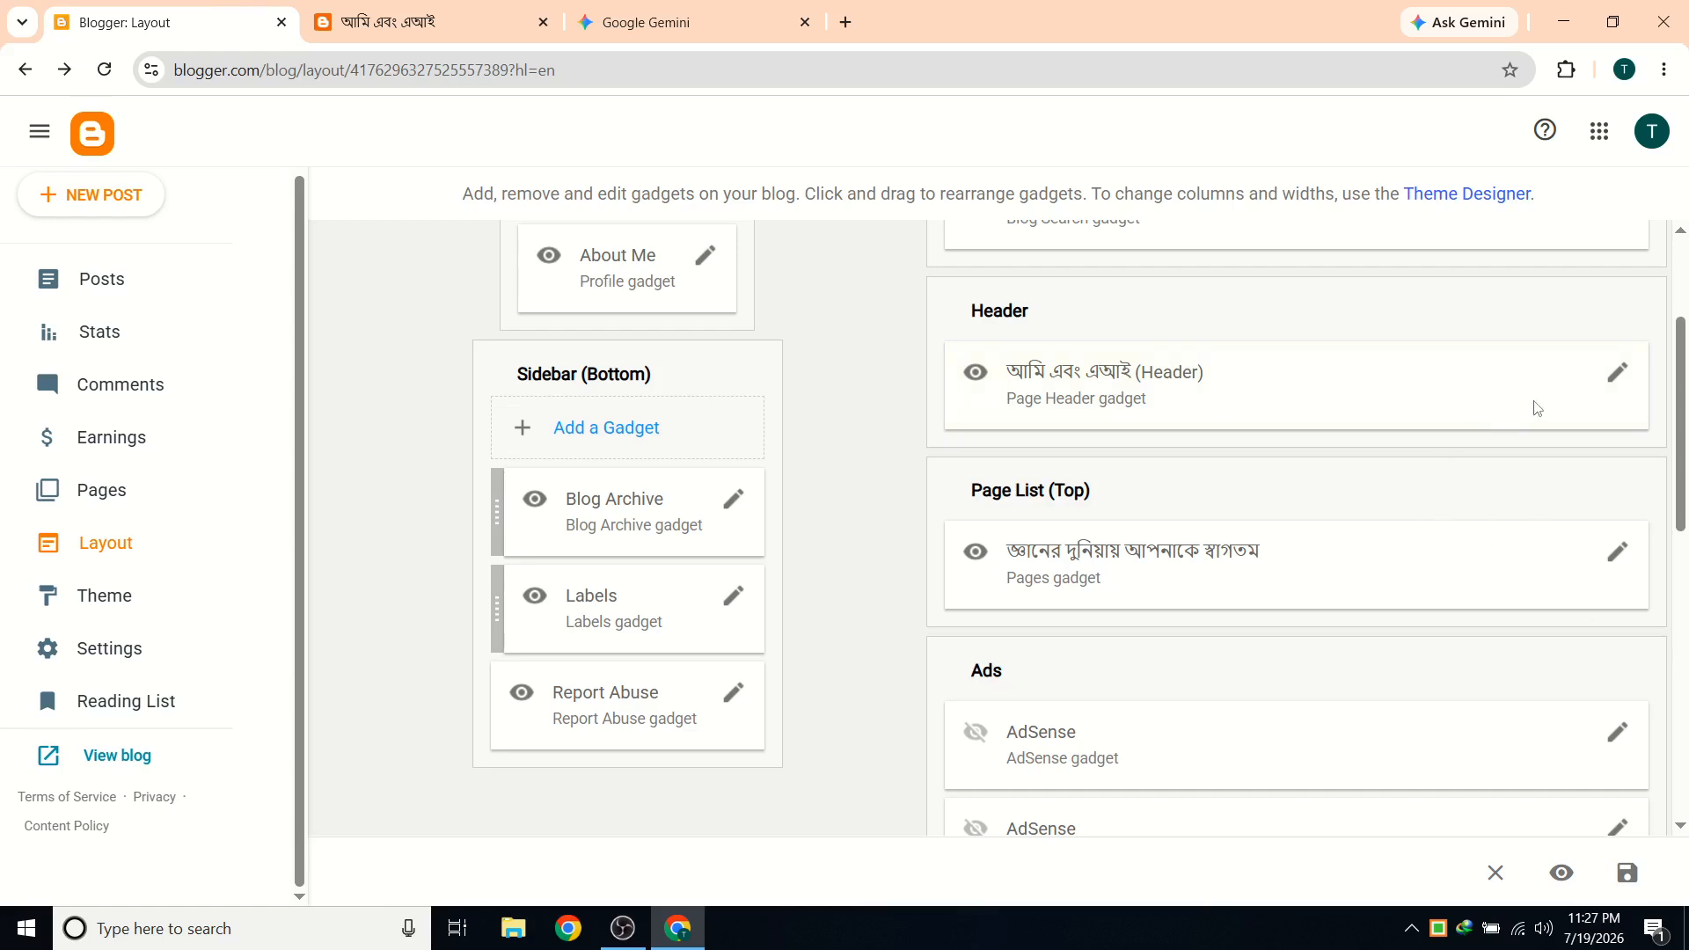
click(1617, 372)
scroll(754, 563, down, 4)
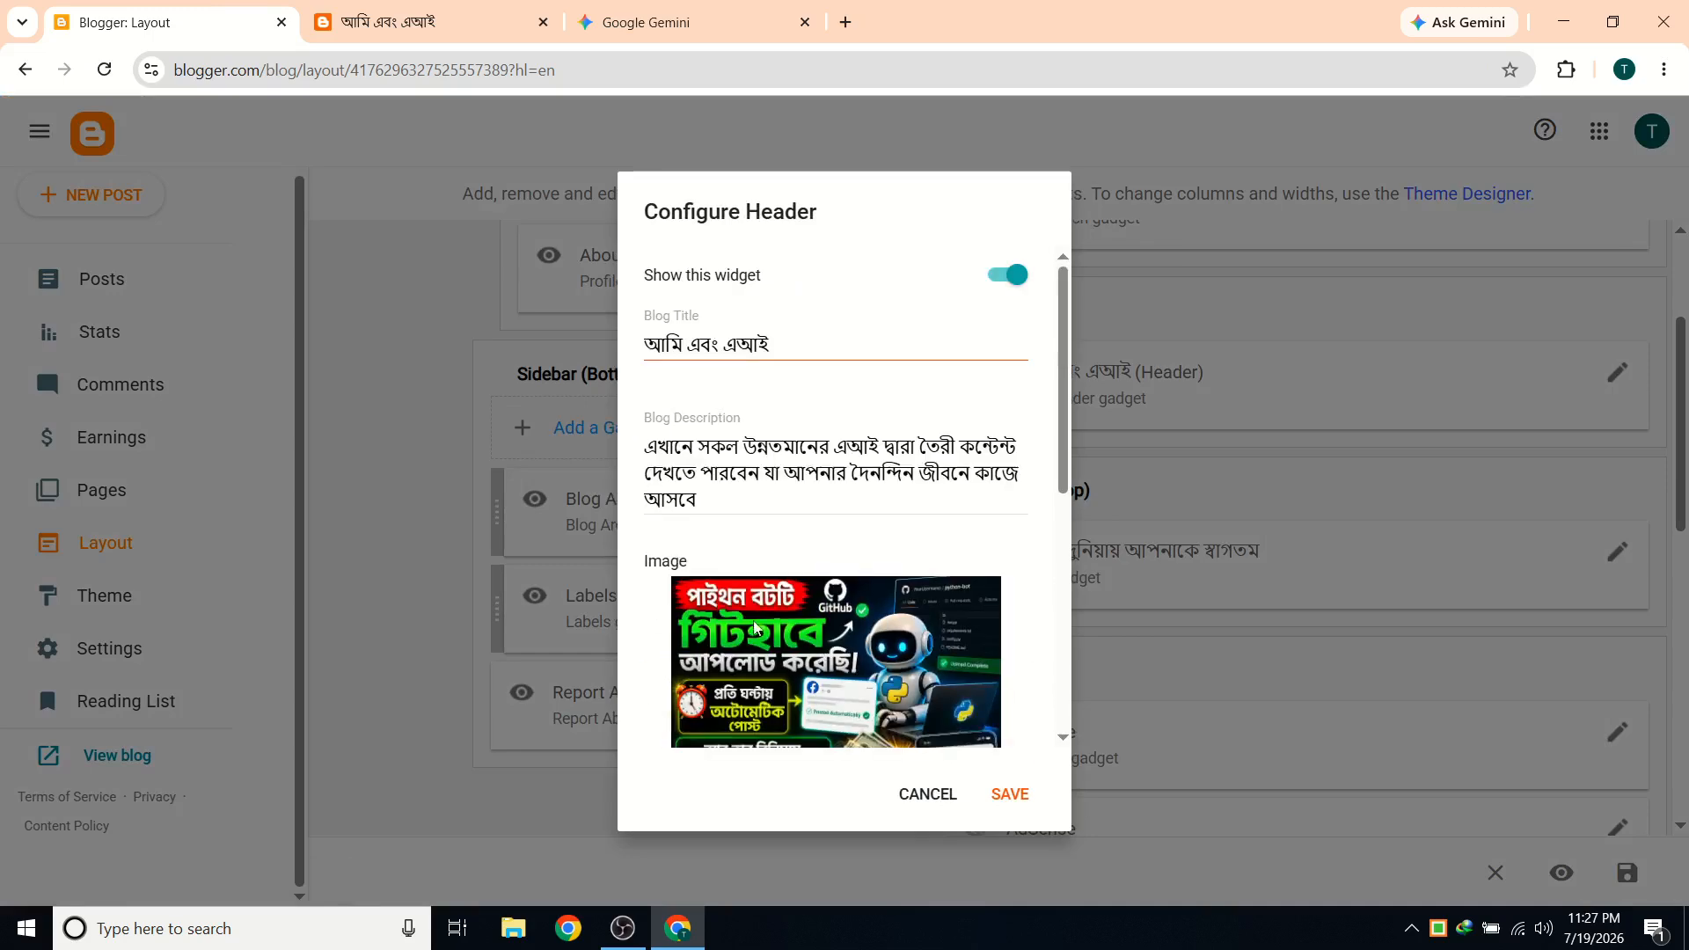
scroll(803, 601, down, 5)
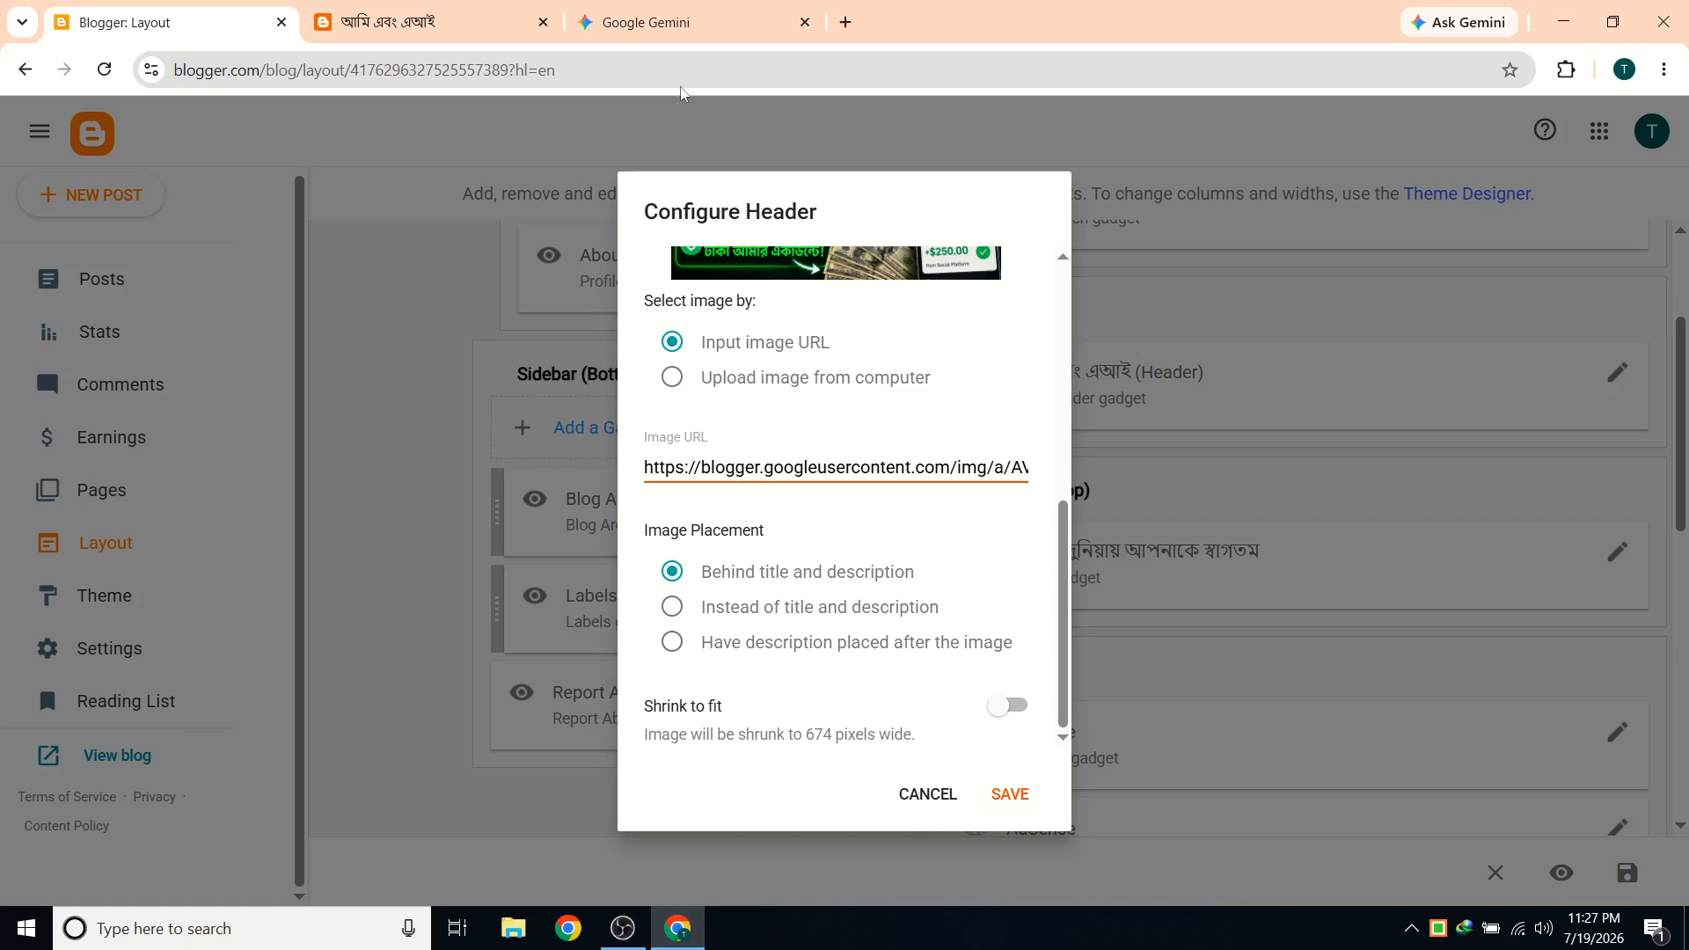
scroll(717, 367, up, 3)
scroll(745, 375, up, 2)
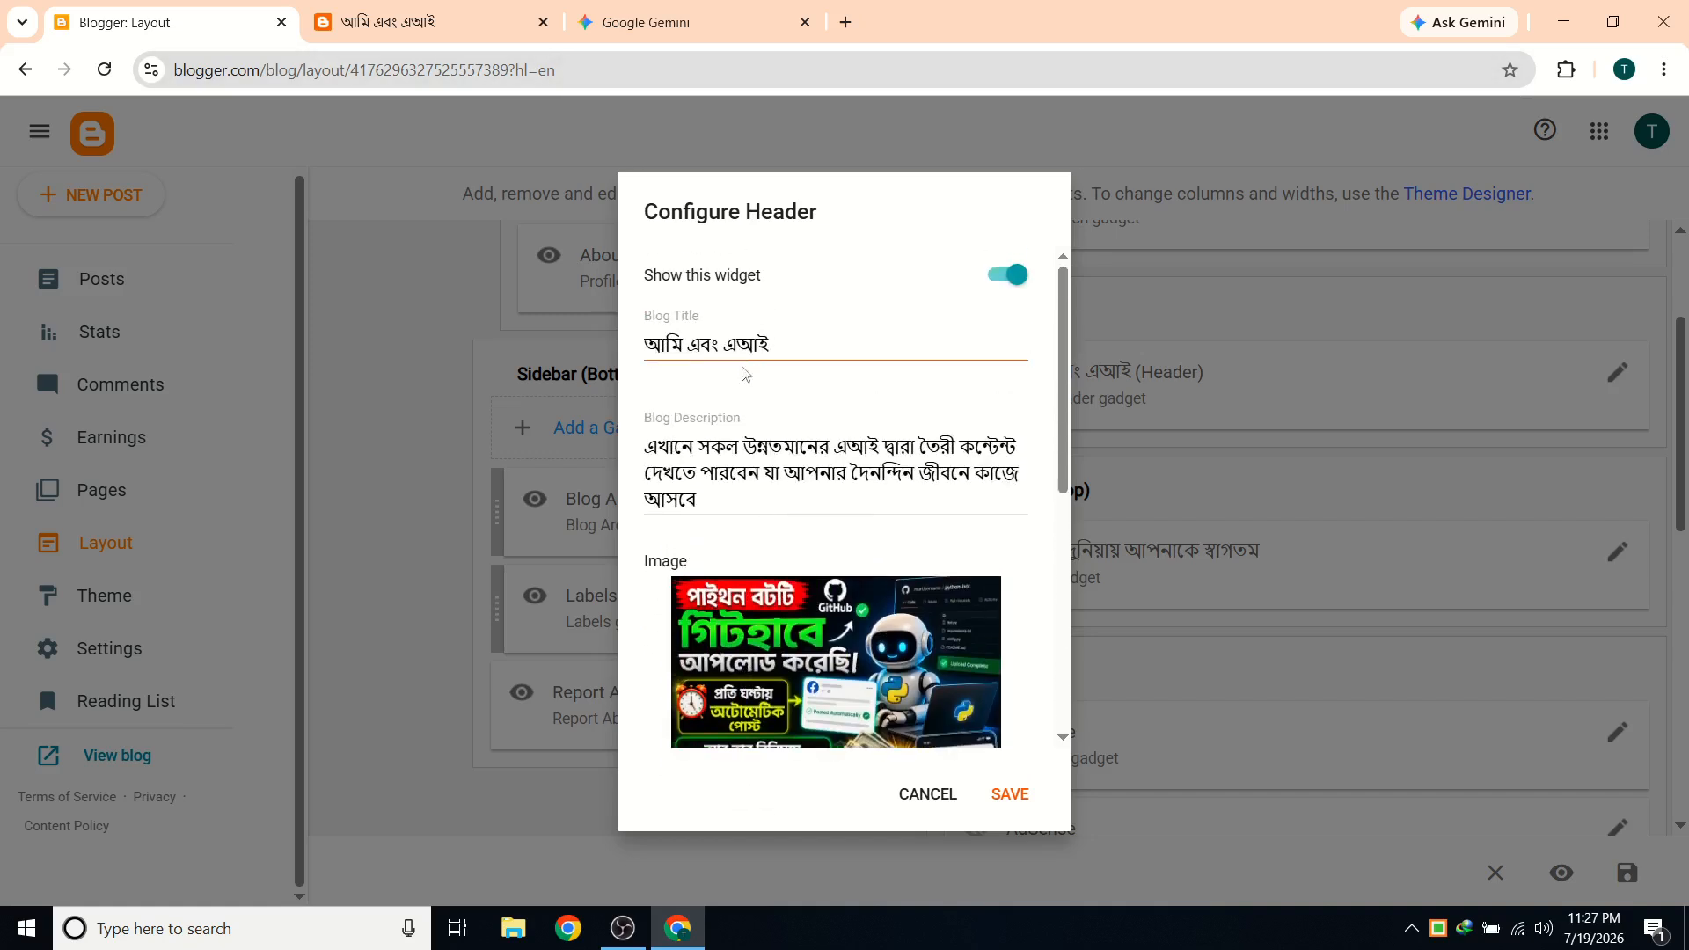
drag(699, 499, 644, 444)
right_click(690, 449)
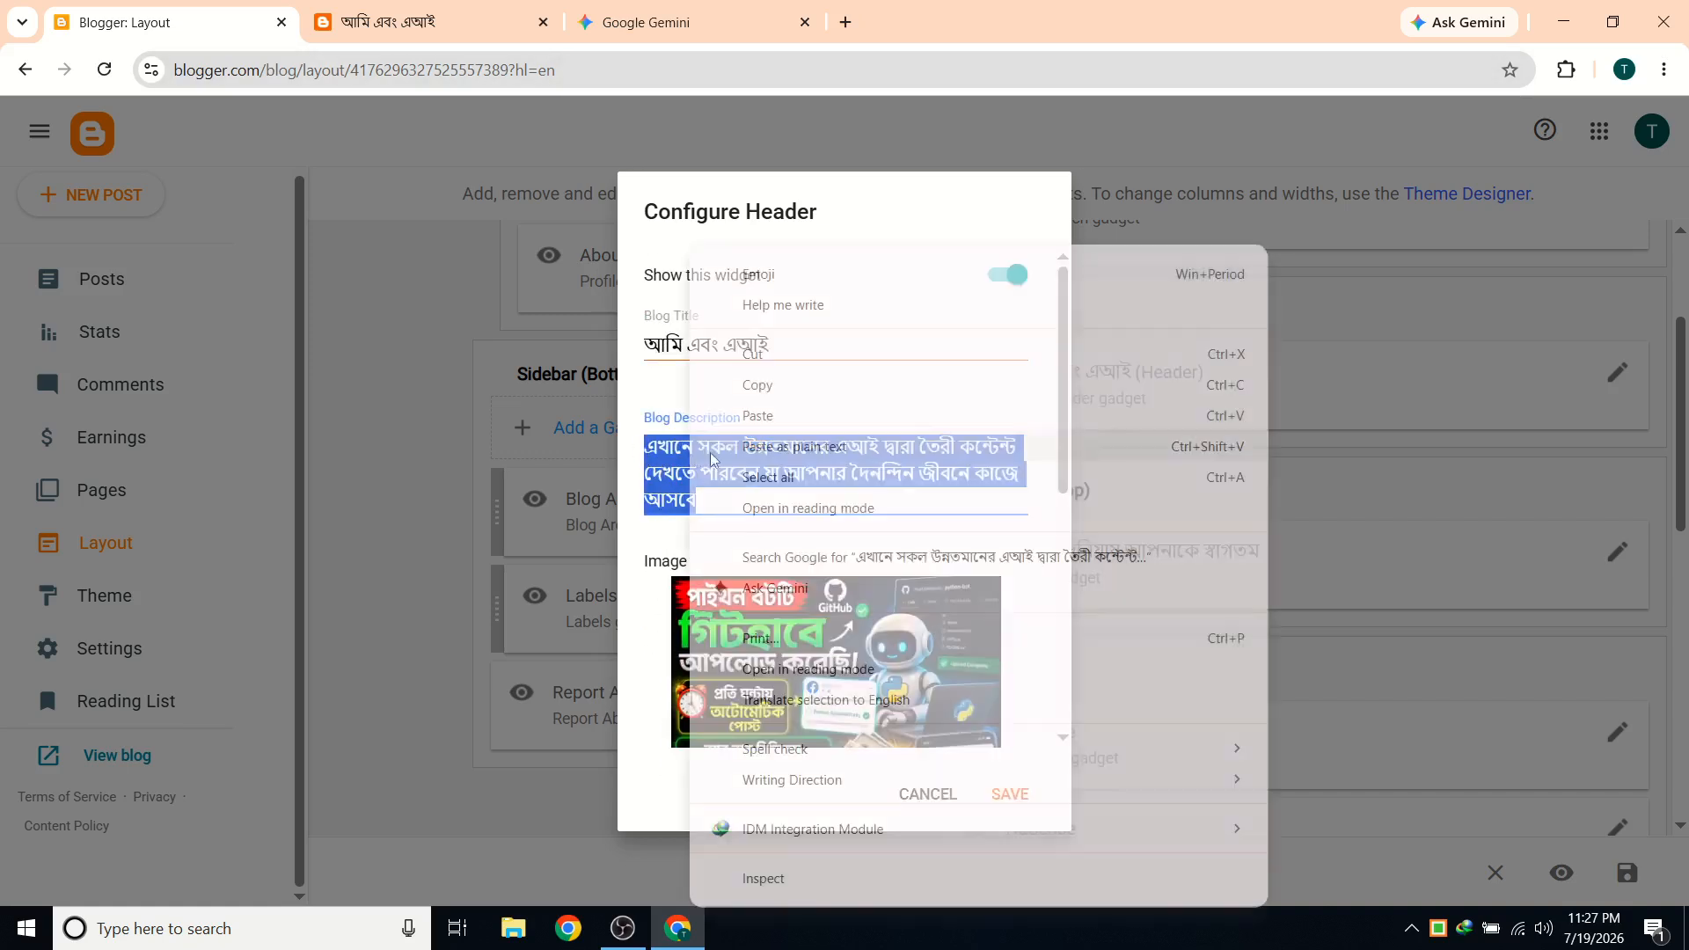
click(783, 386)
Switch to Google Gemini and submit the copied description followed by "(আমাকে একটি ব্যানার বানিয়ে দাও)" as the prompt.
click(668, 22)
right_click(748, 523)
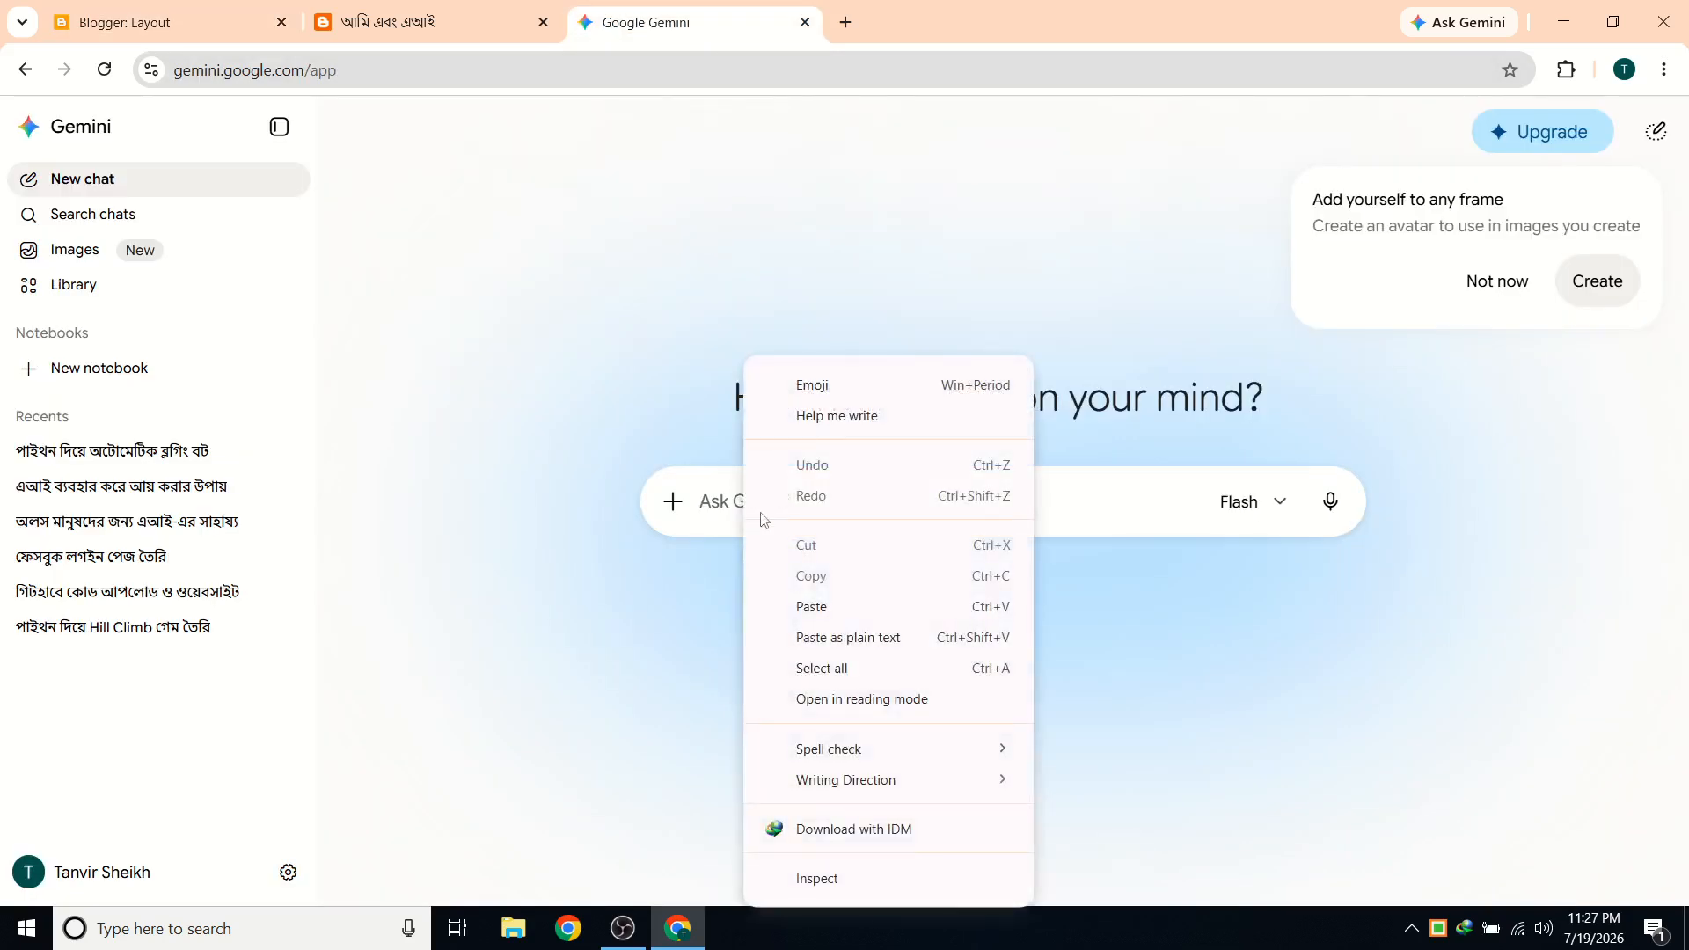
click(832, 611)
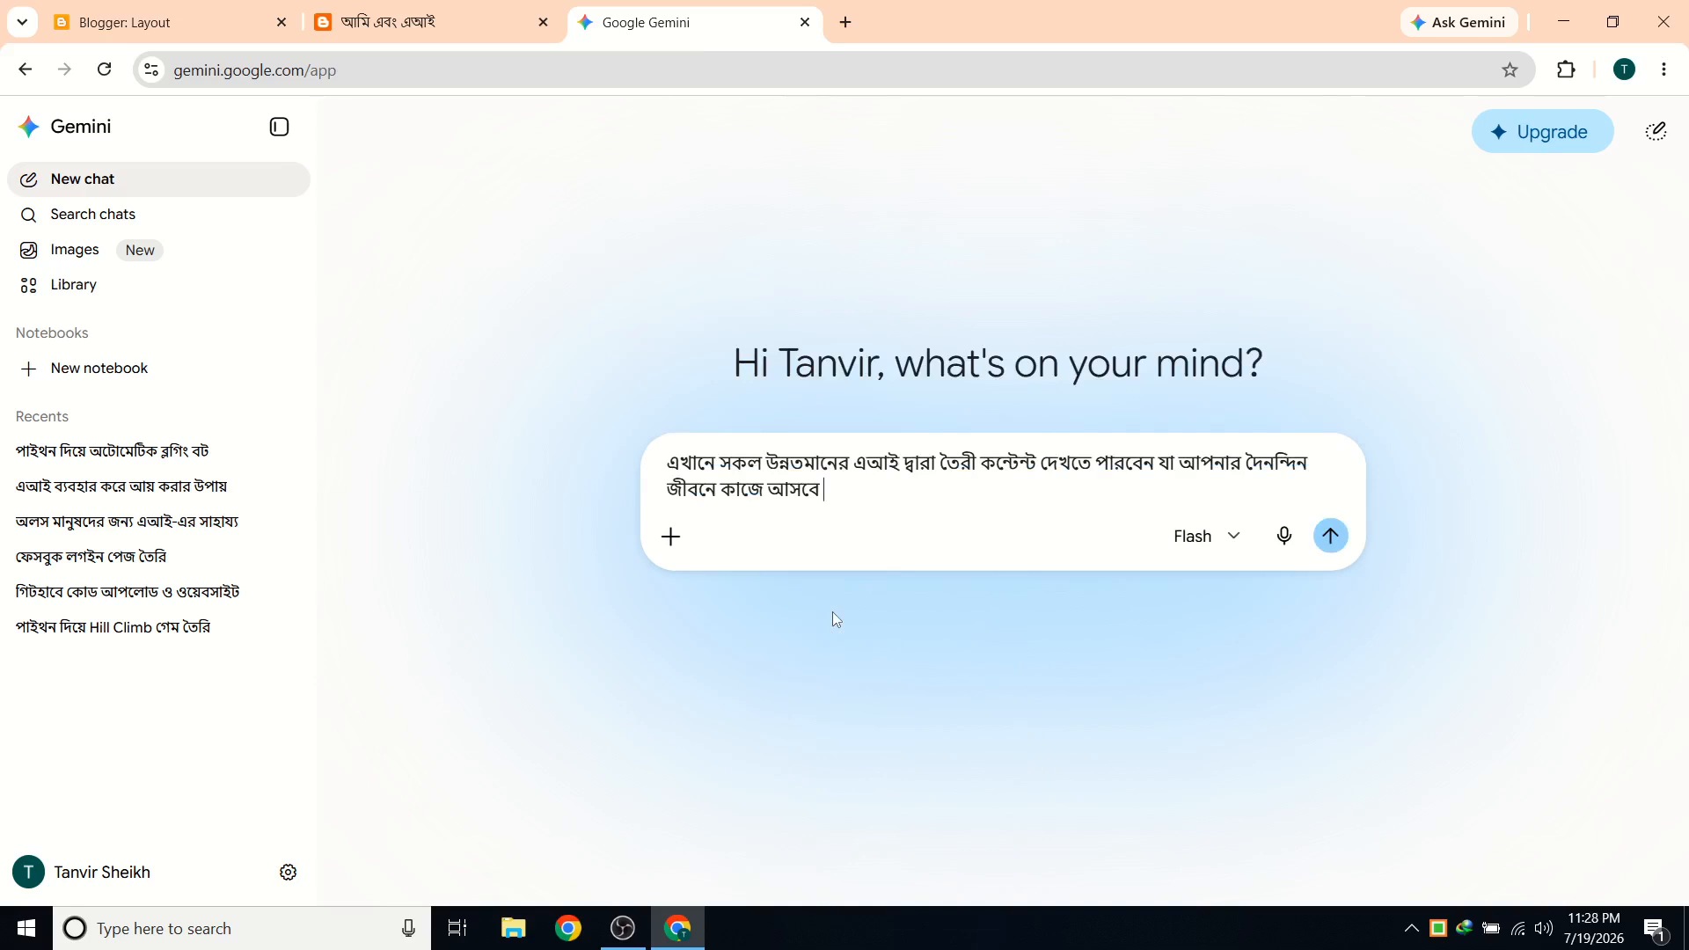
text((আমাকে একটি ব্যানা)
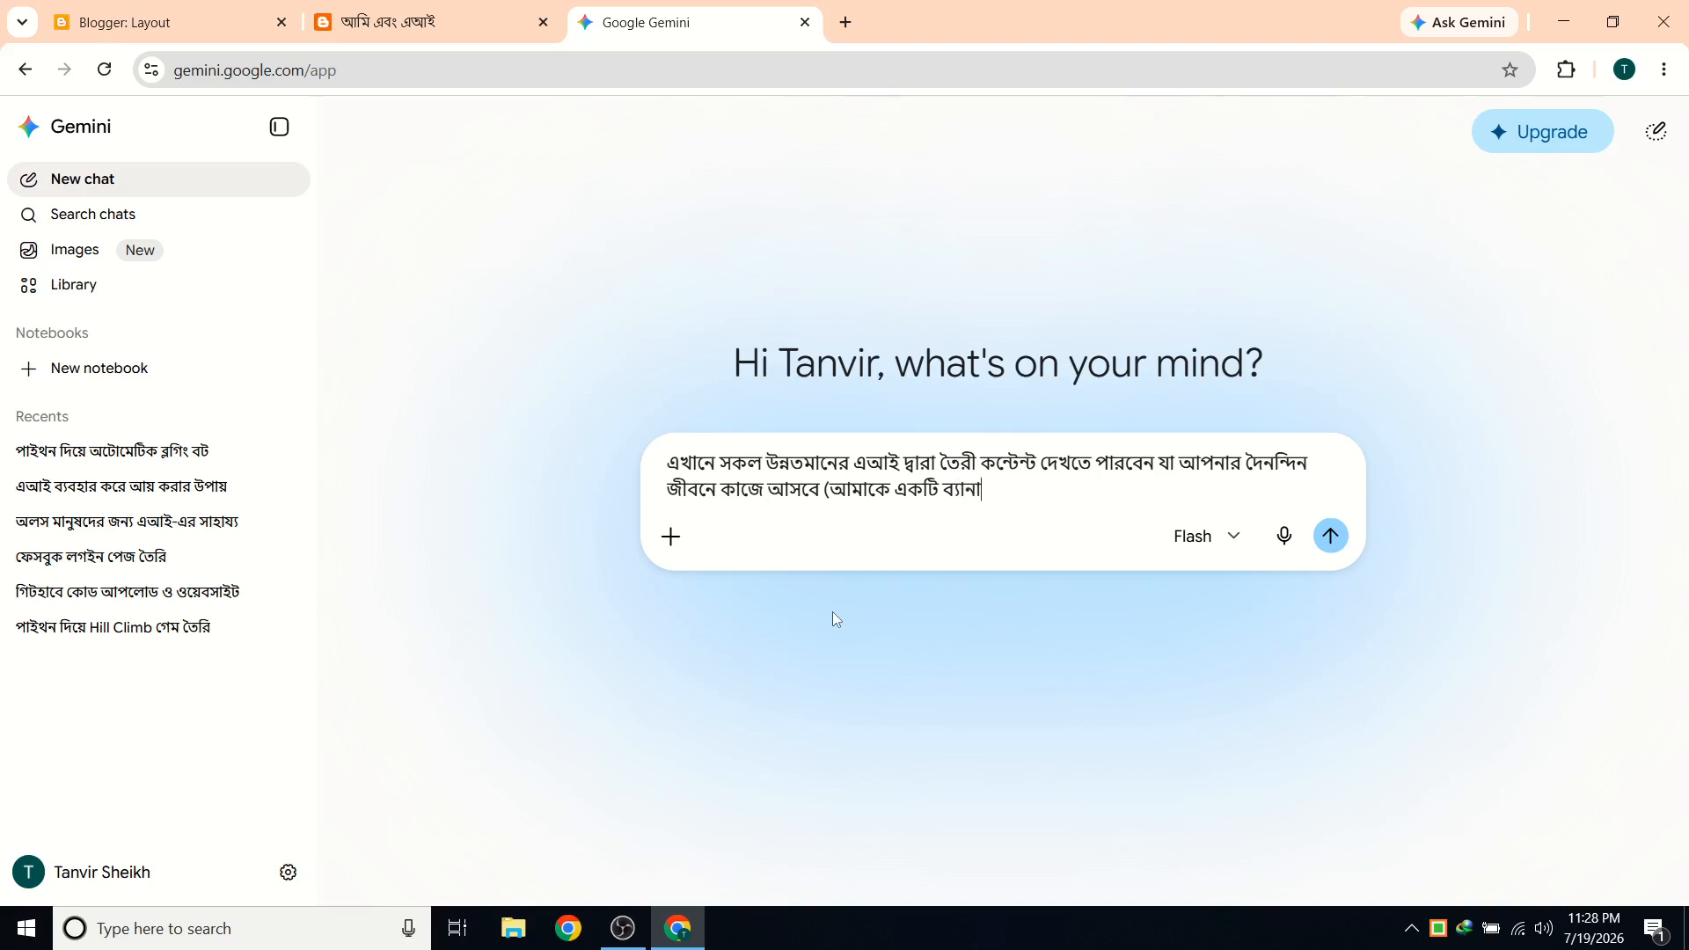
text(র বানিয়ে দাও))
key(Return)
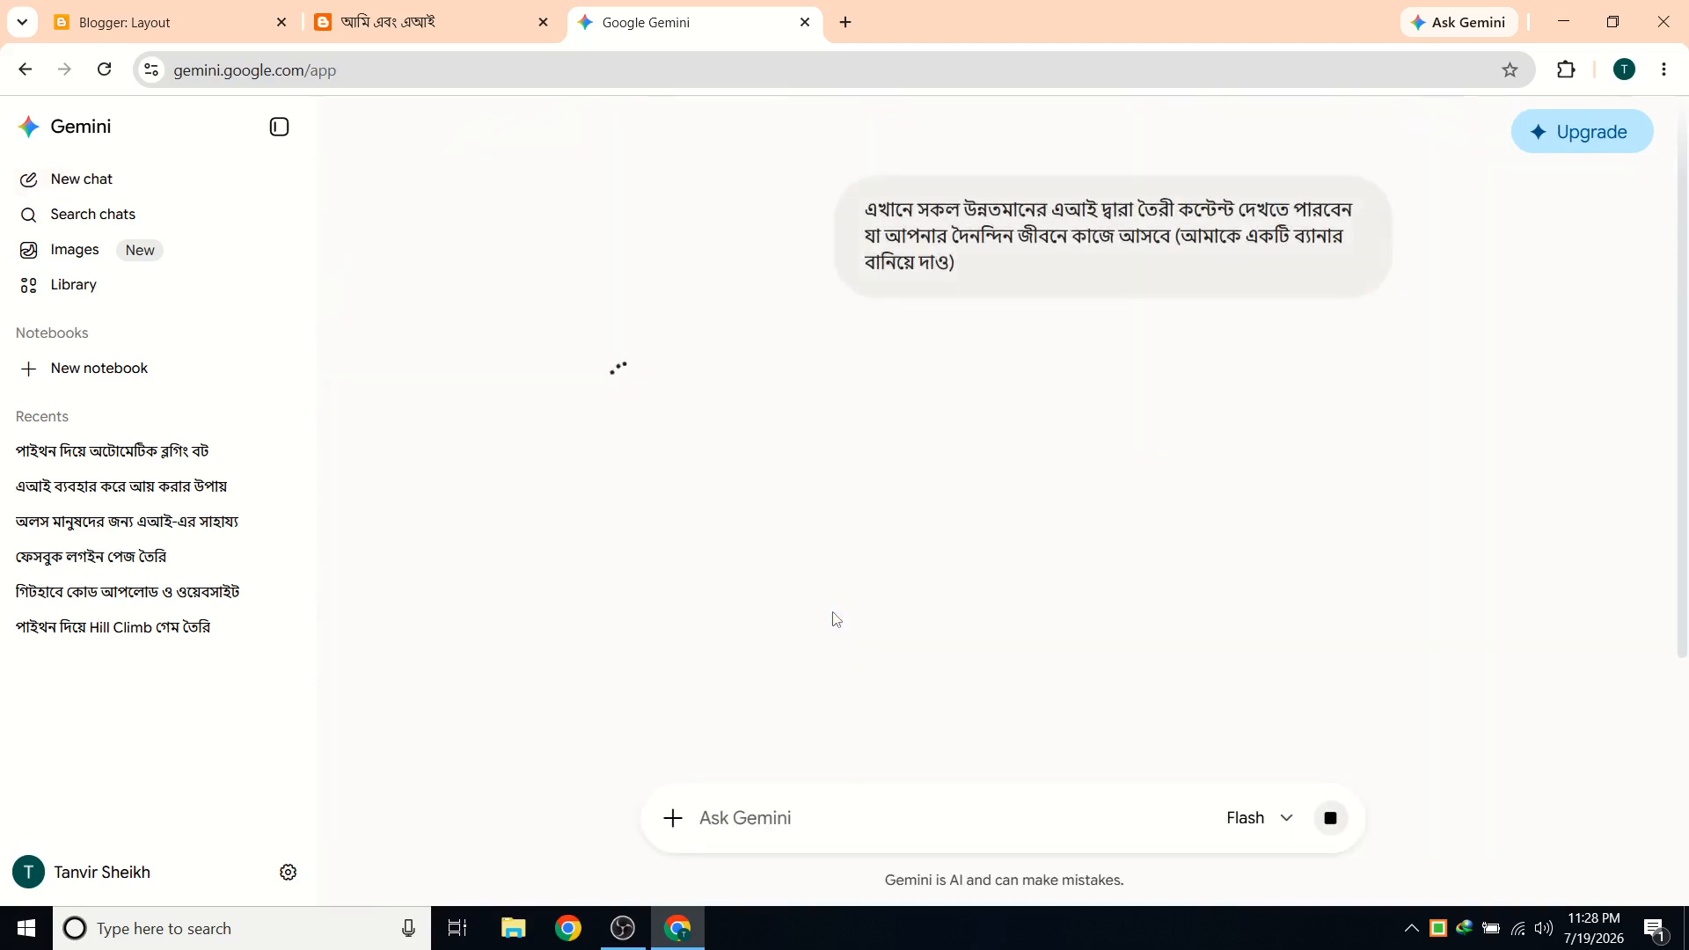
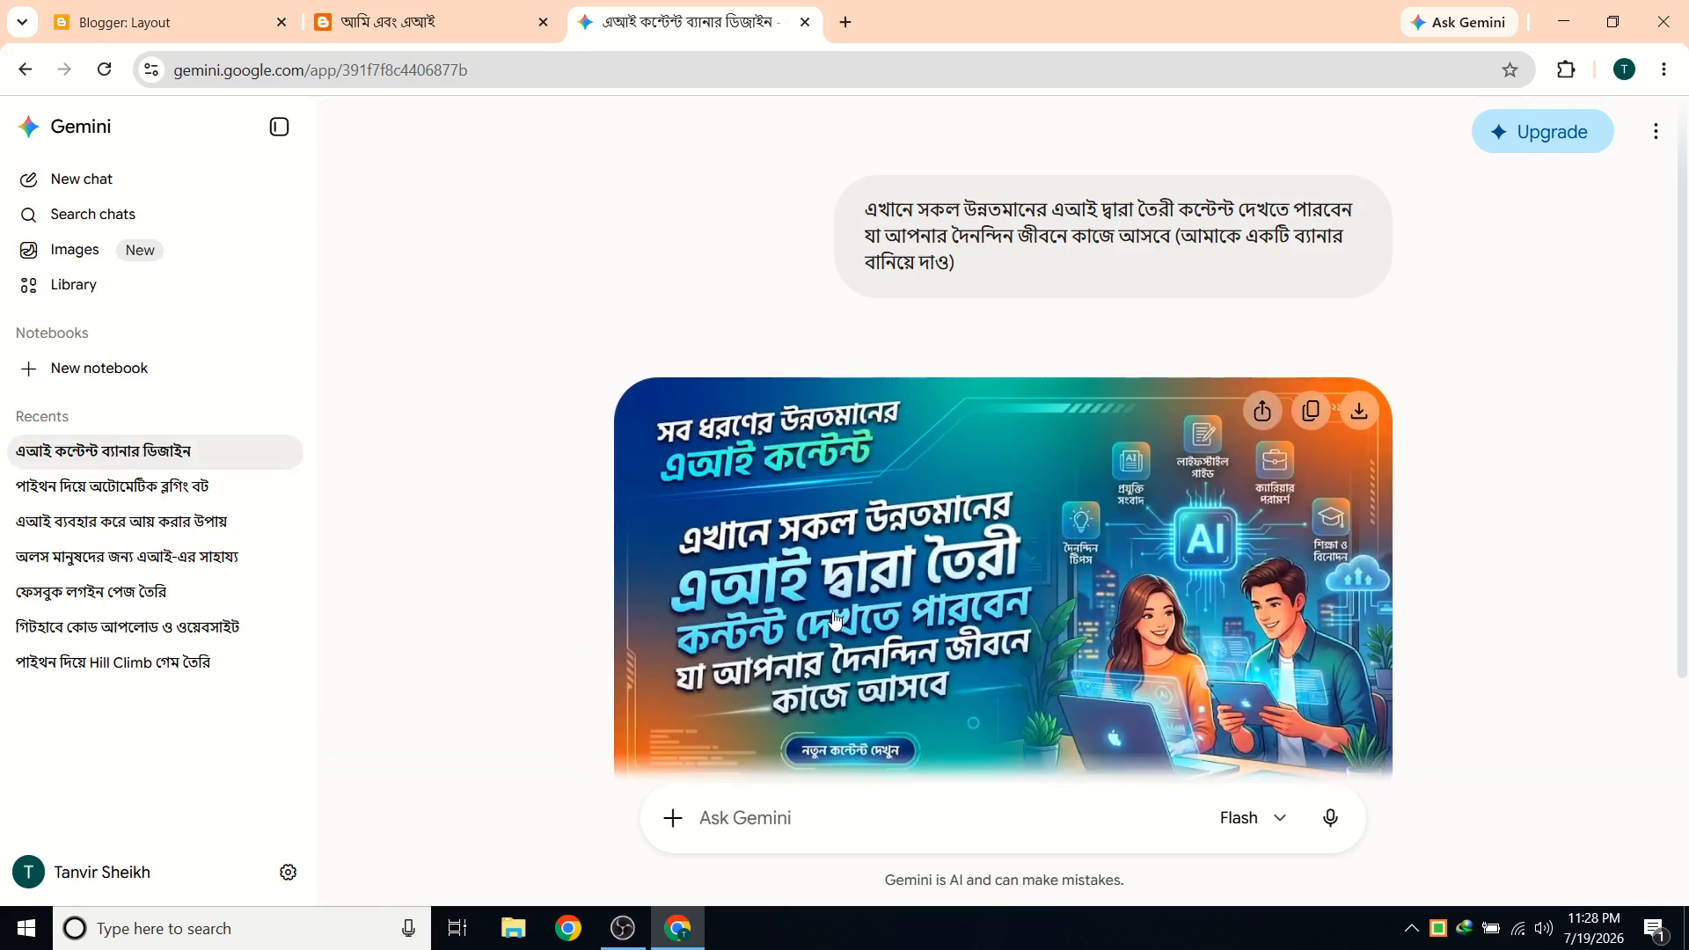
Download the generated banner image from Gemini and return to the open header settings in Blogger.
click(1359, 411)
scroll(838, 669, down, 1)
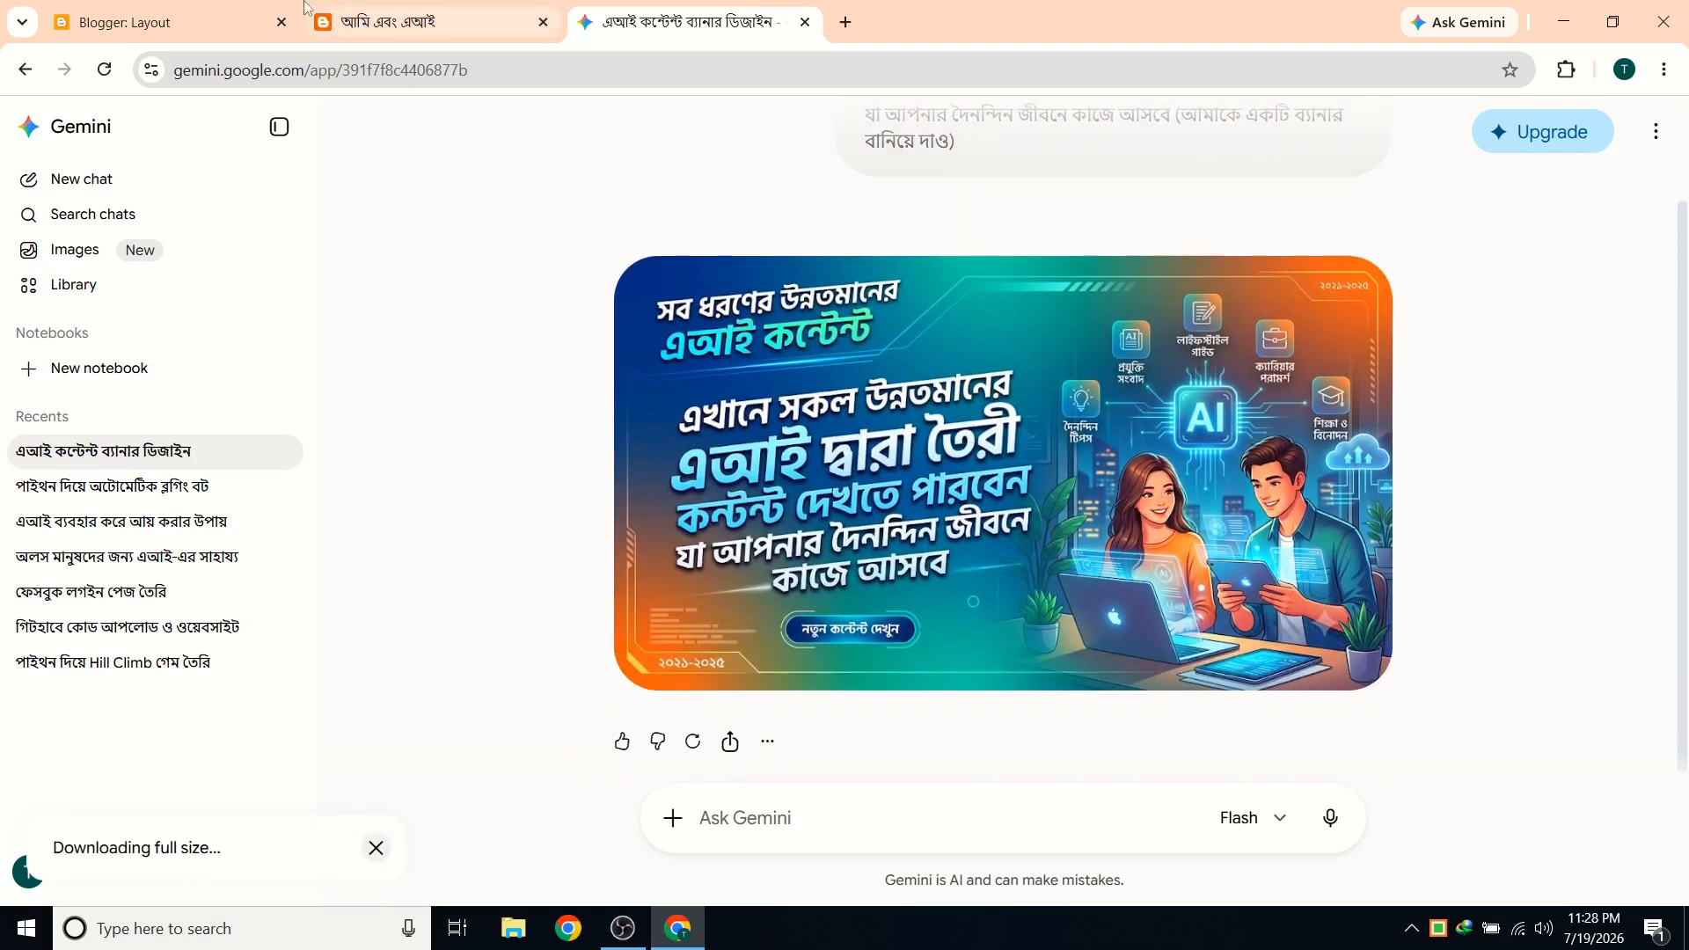
click(304, 26)
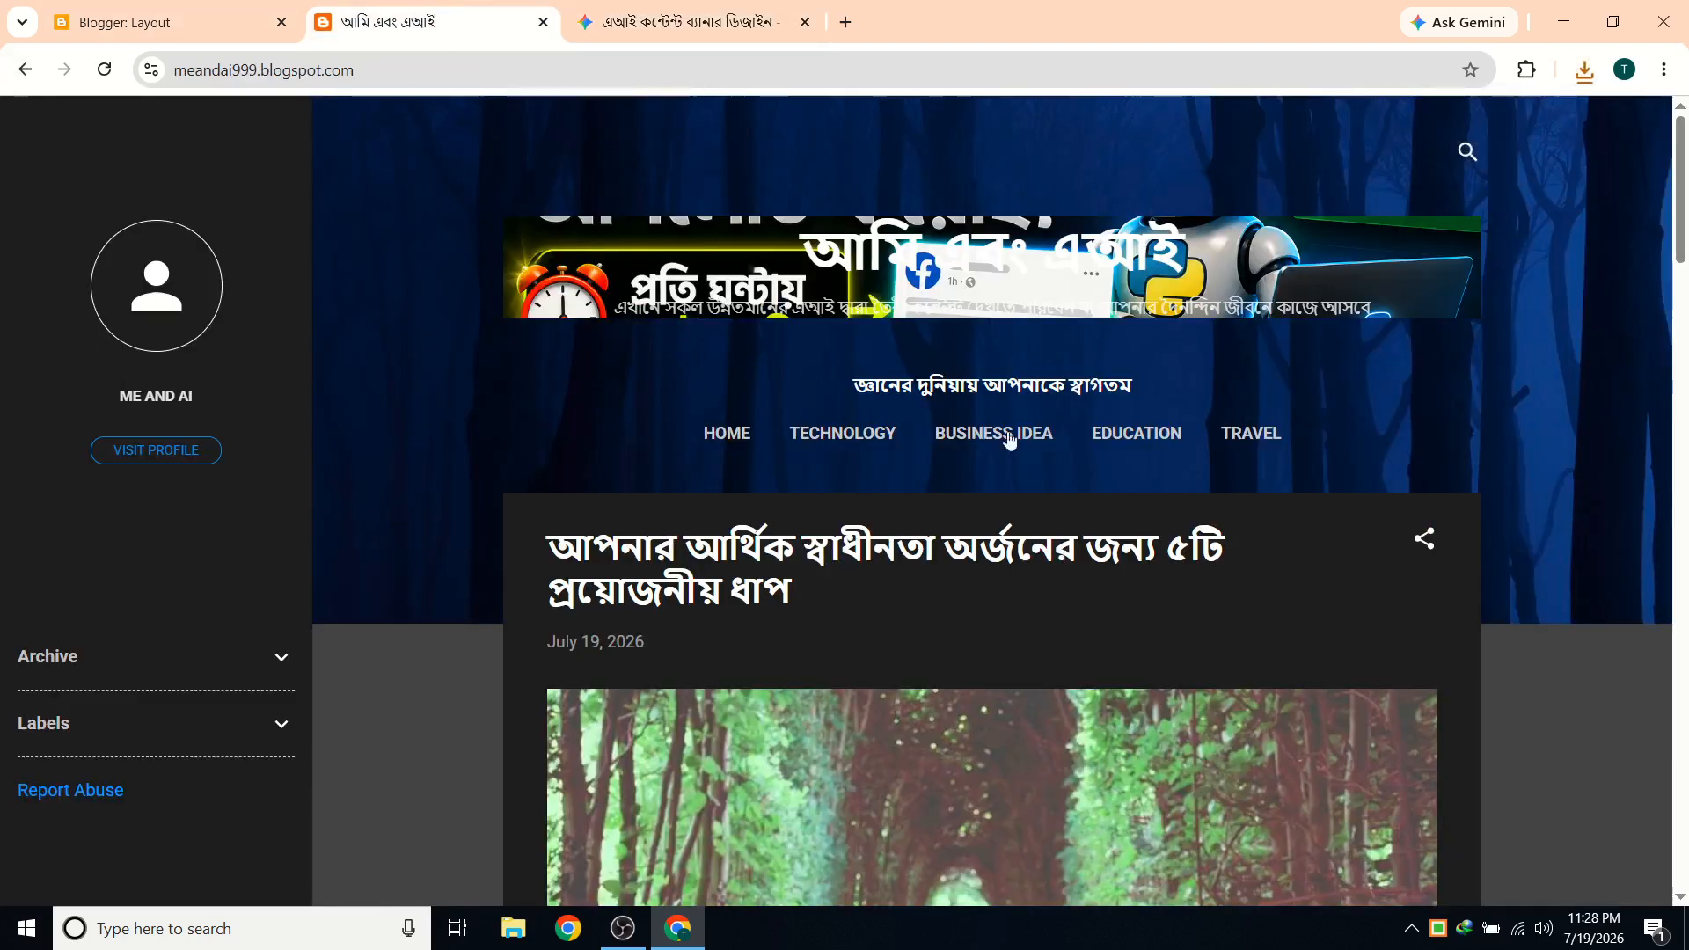
click(167, 22)
Switch the header image source to upload from the computer and choose the downloaded Gemini banner PNG.
scroll(943, 547, down, 3)
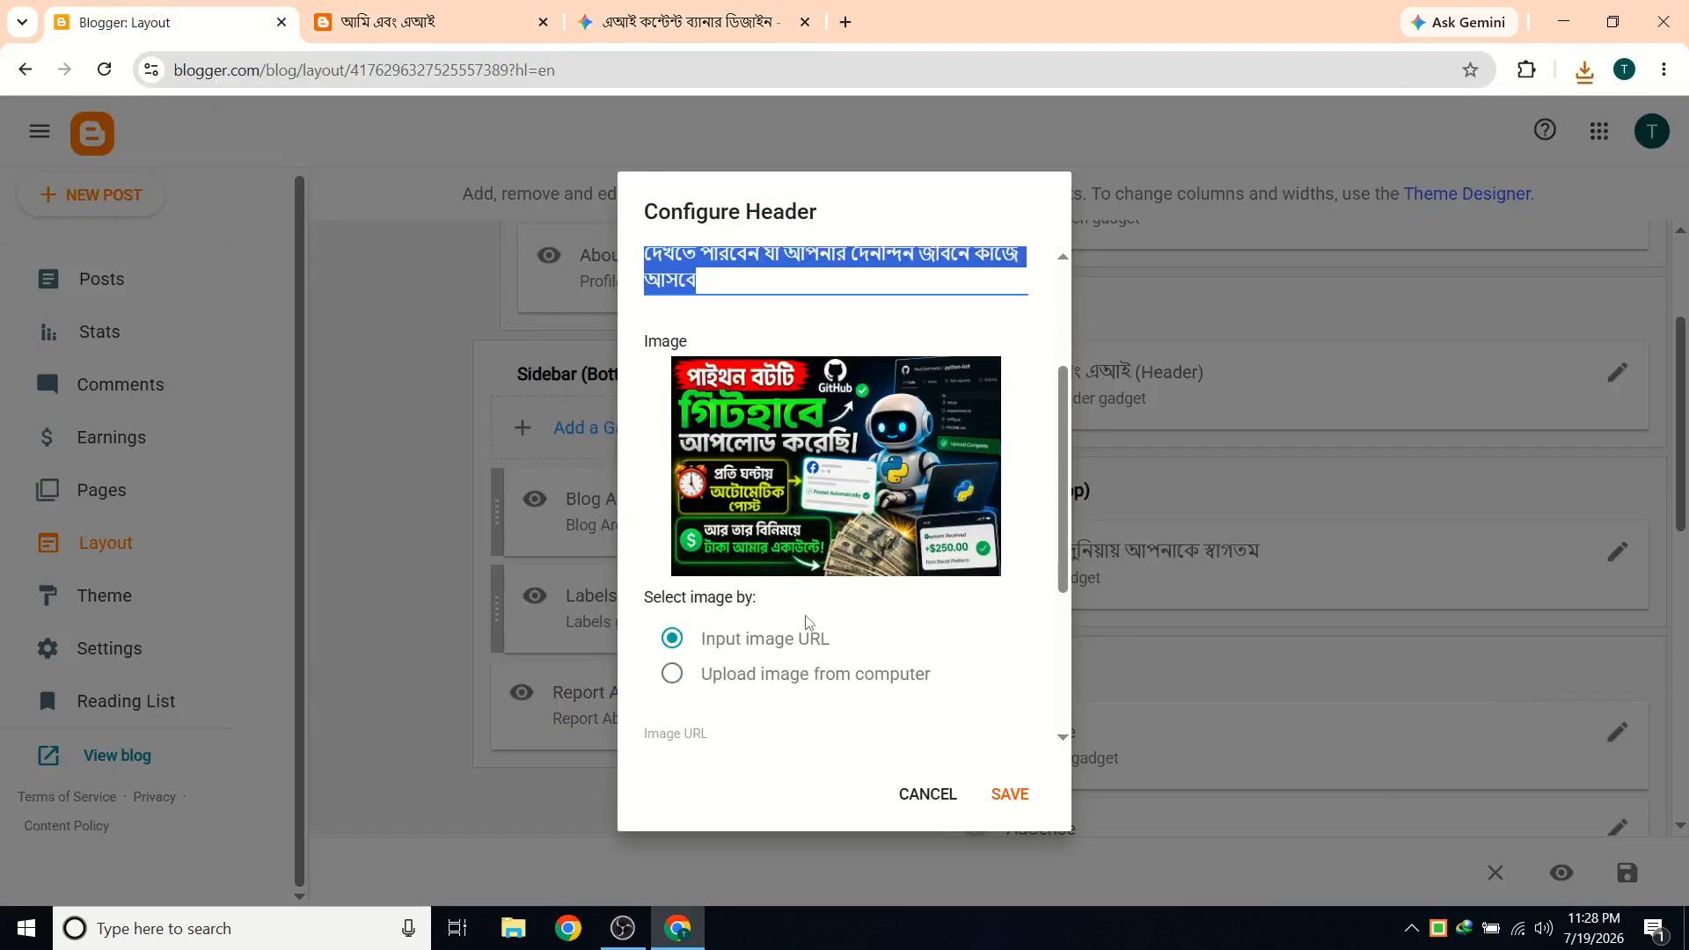
scroll(708, 655, down, 3)
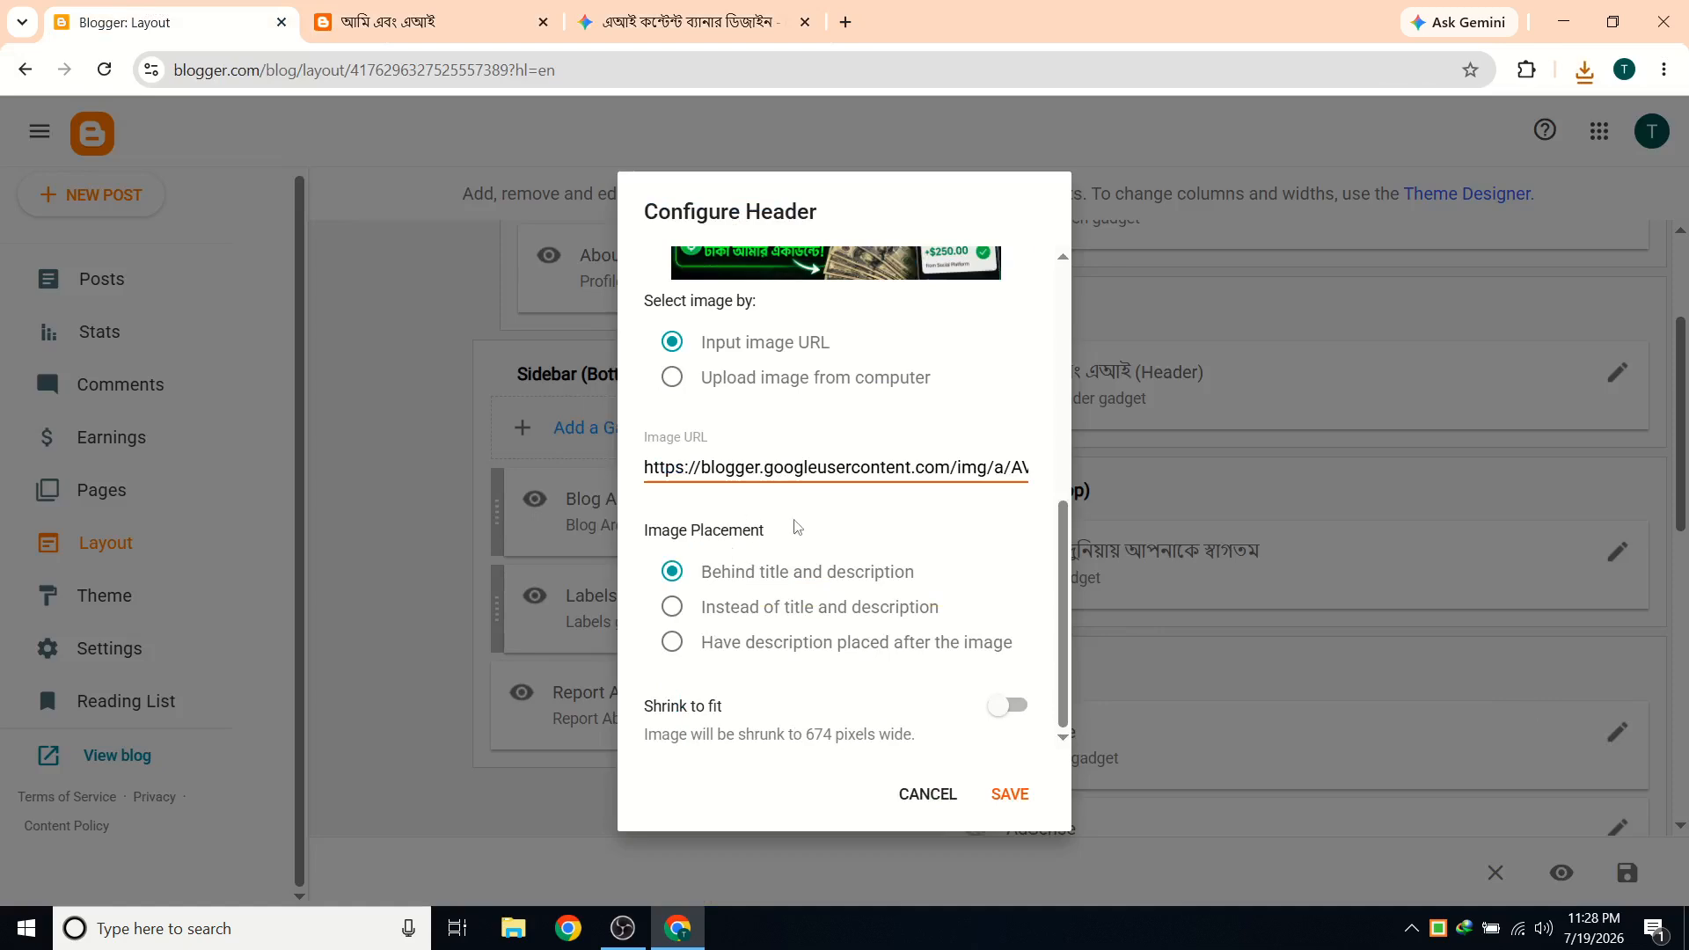
click(674, 378)
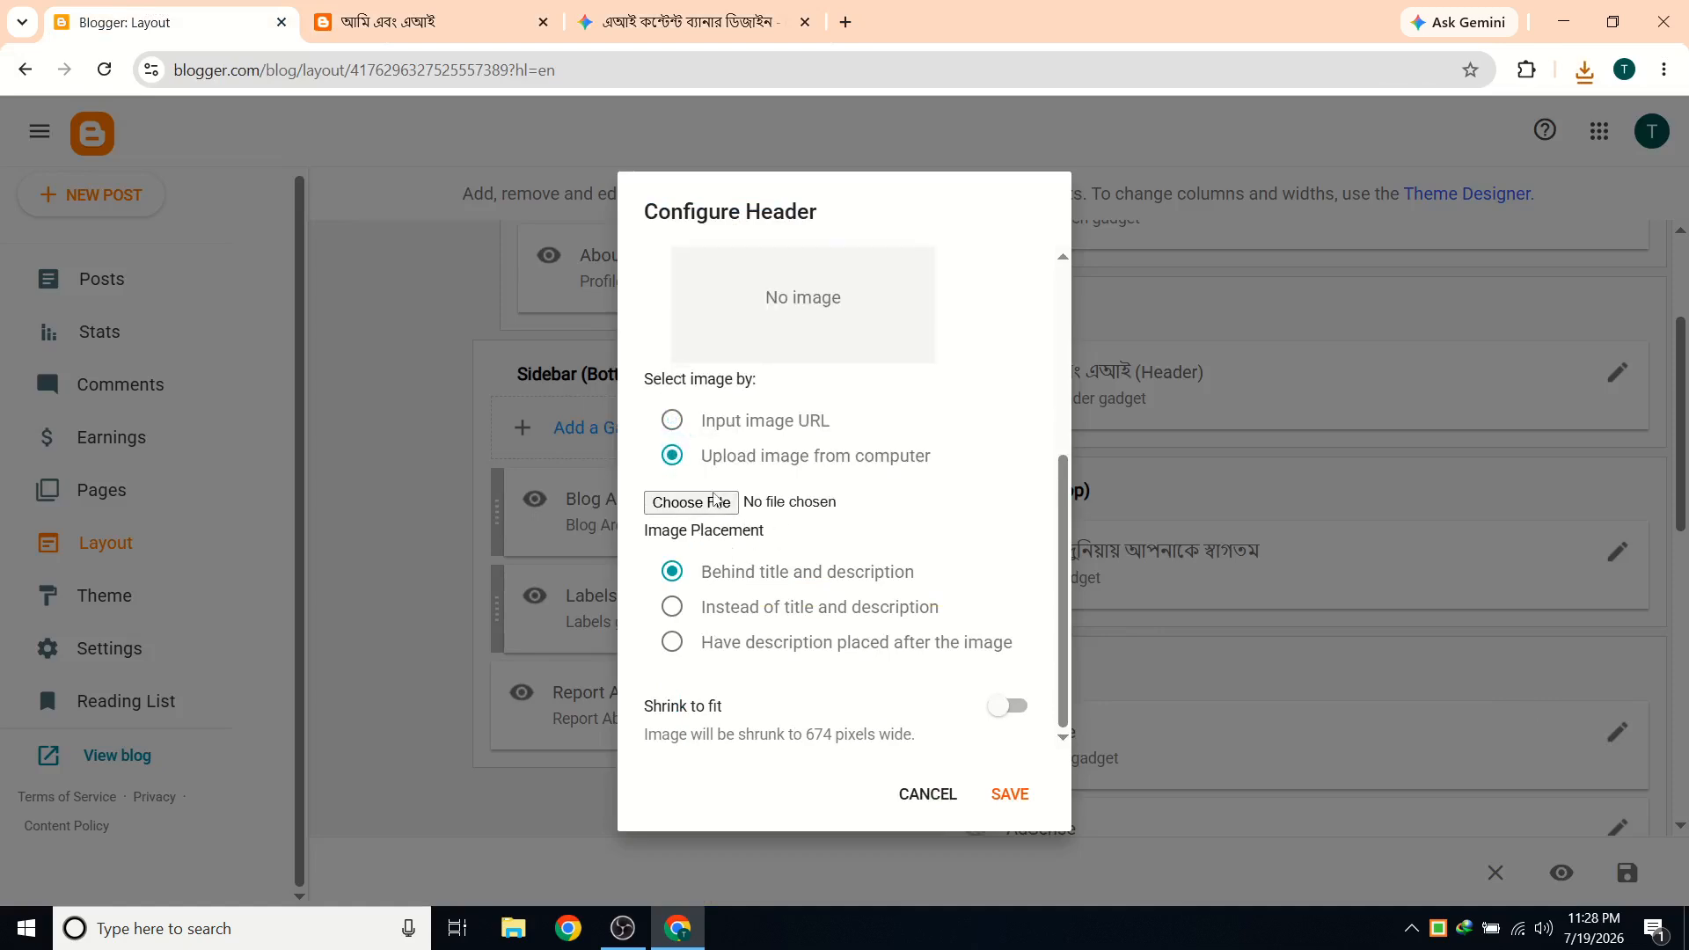
click(678, 502)
double_click(1080, 546)
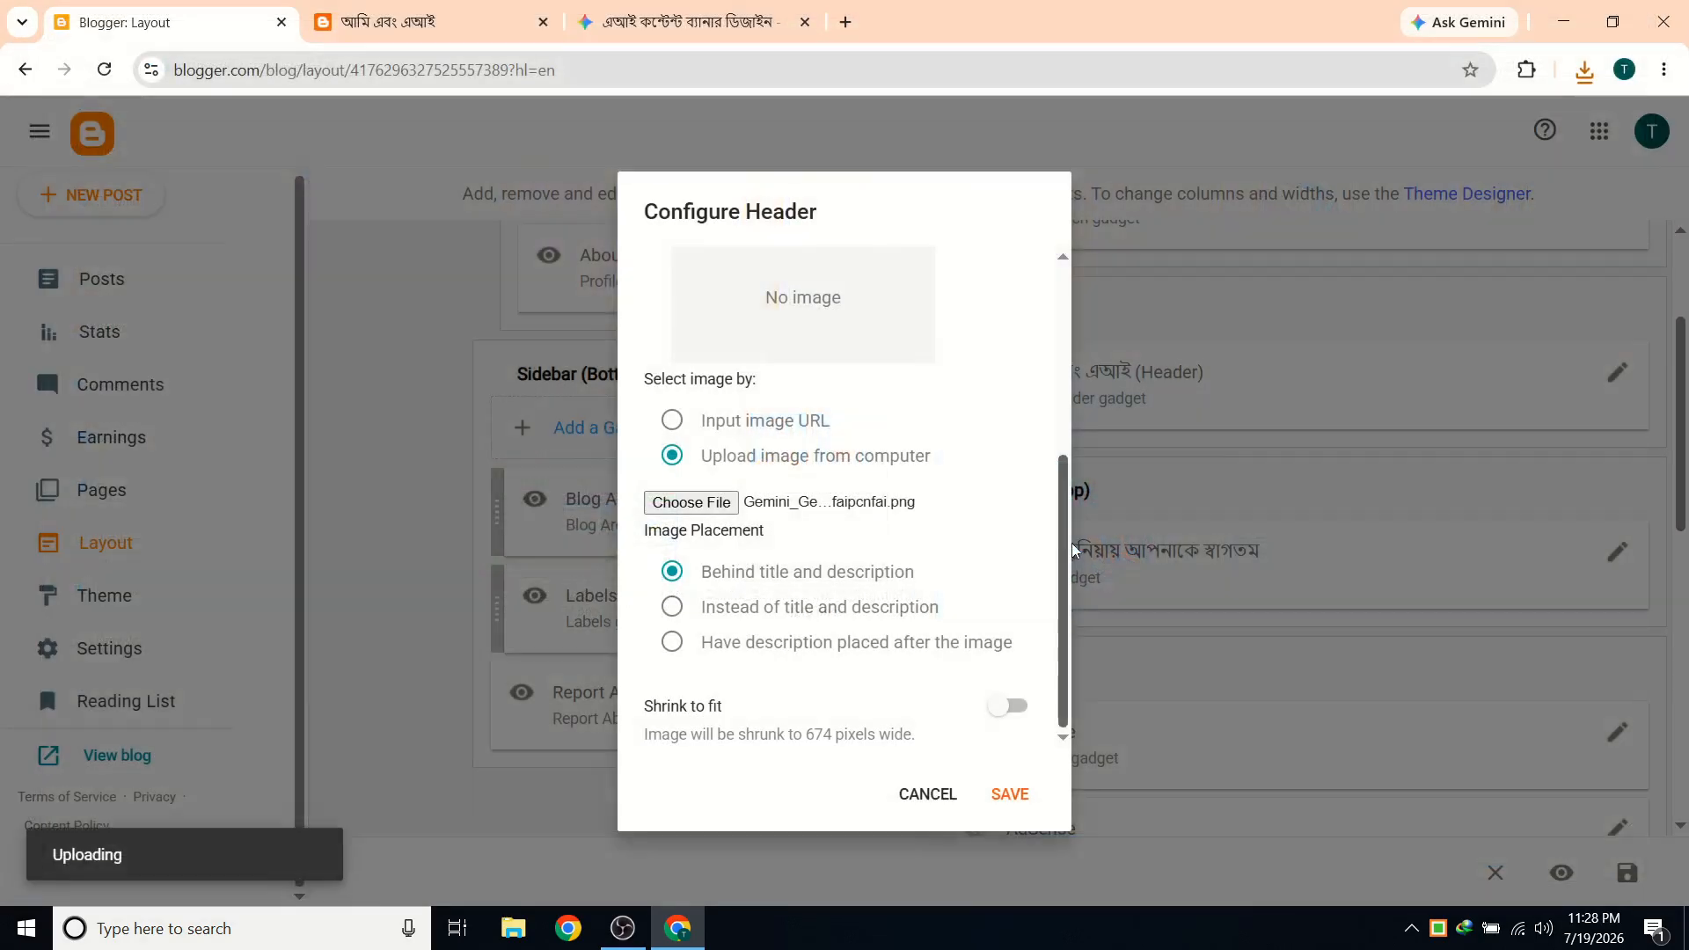
Place the header image instead of the title and description, turn on Shrink to fit, and save the header.
scroll(836, 556, down, 3)
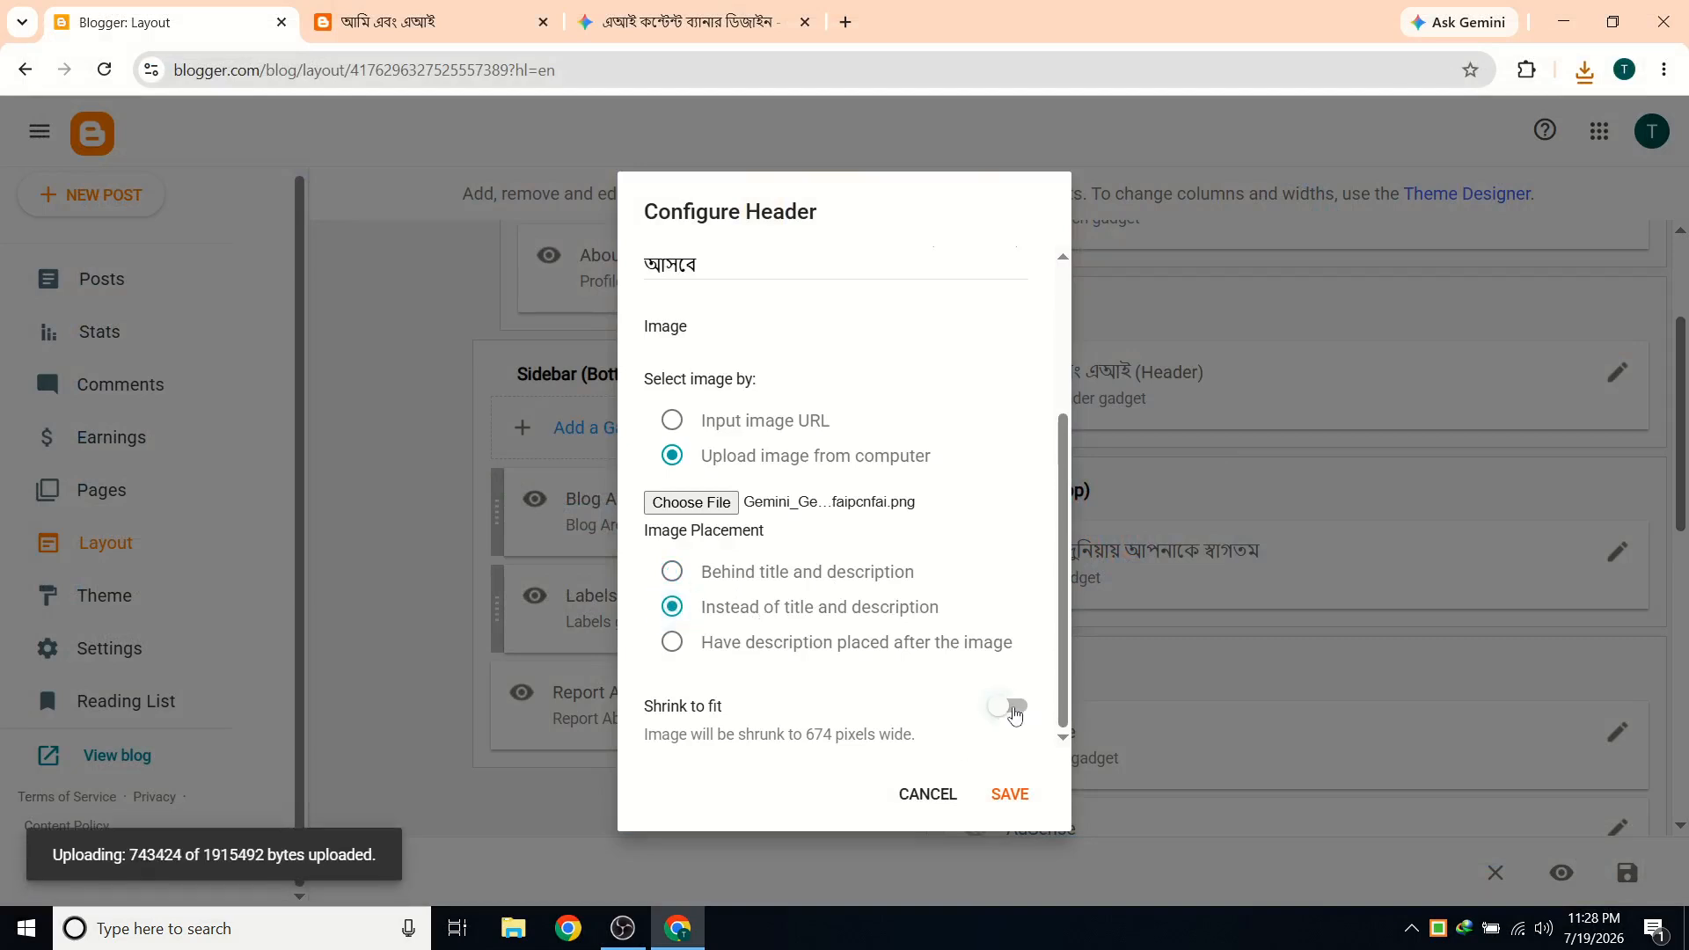
click(1016, 716)
scroll(901, 610, down, 1)
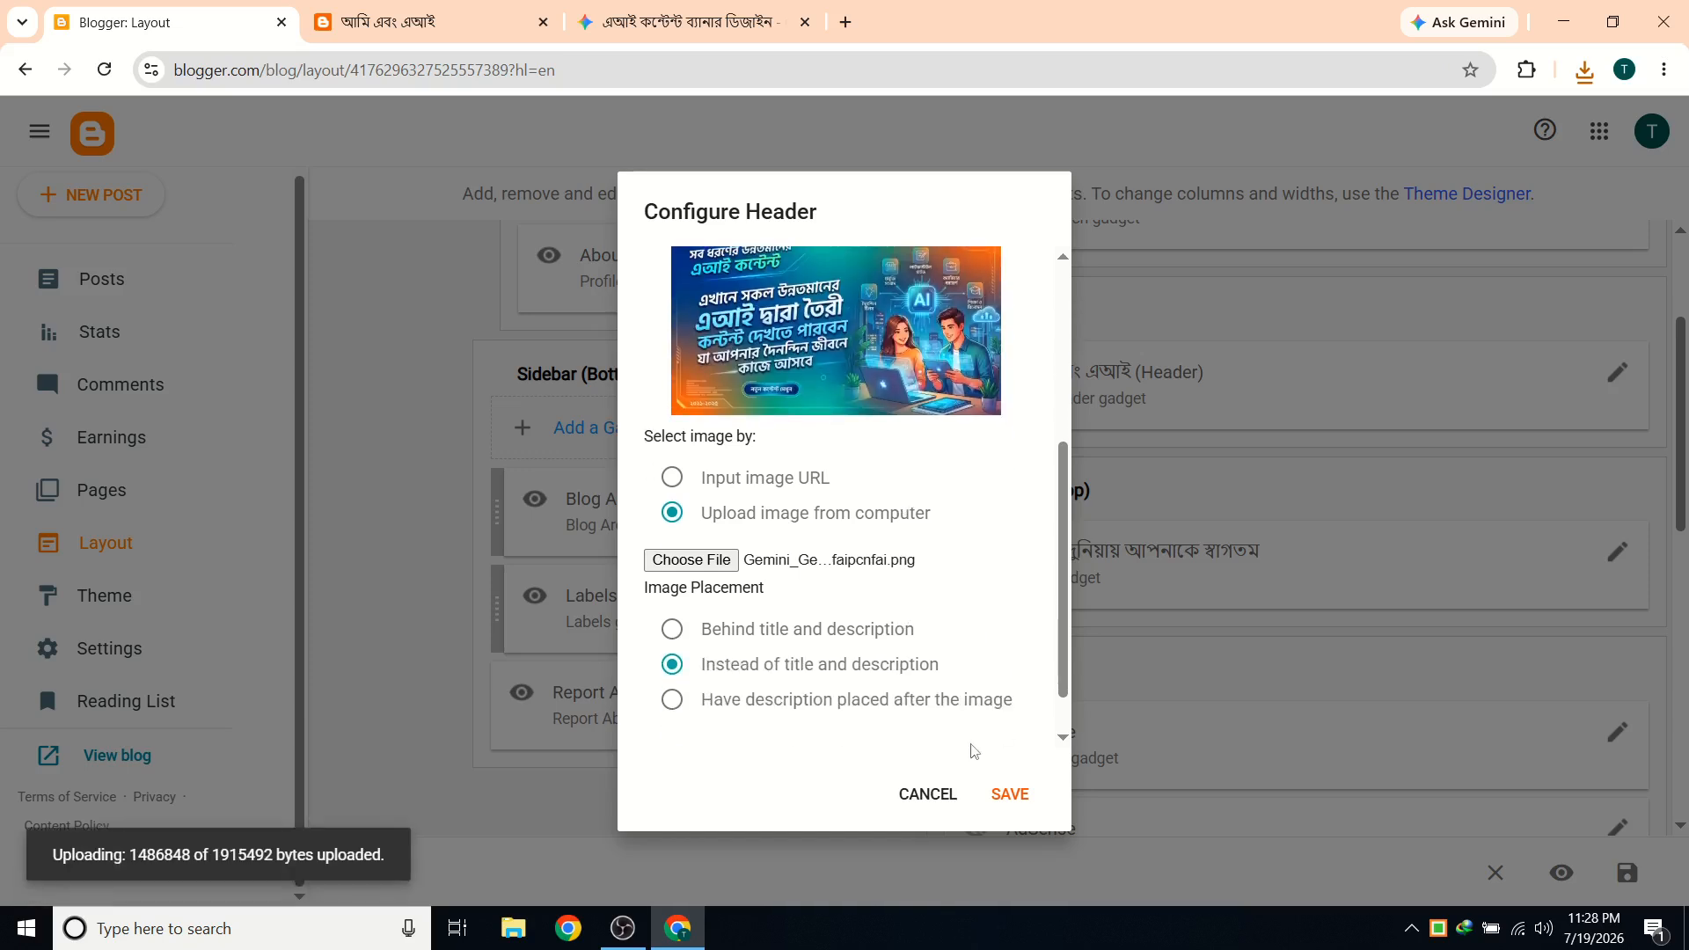
scroll(973, 751, down, 1)
click(1010, 795)
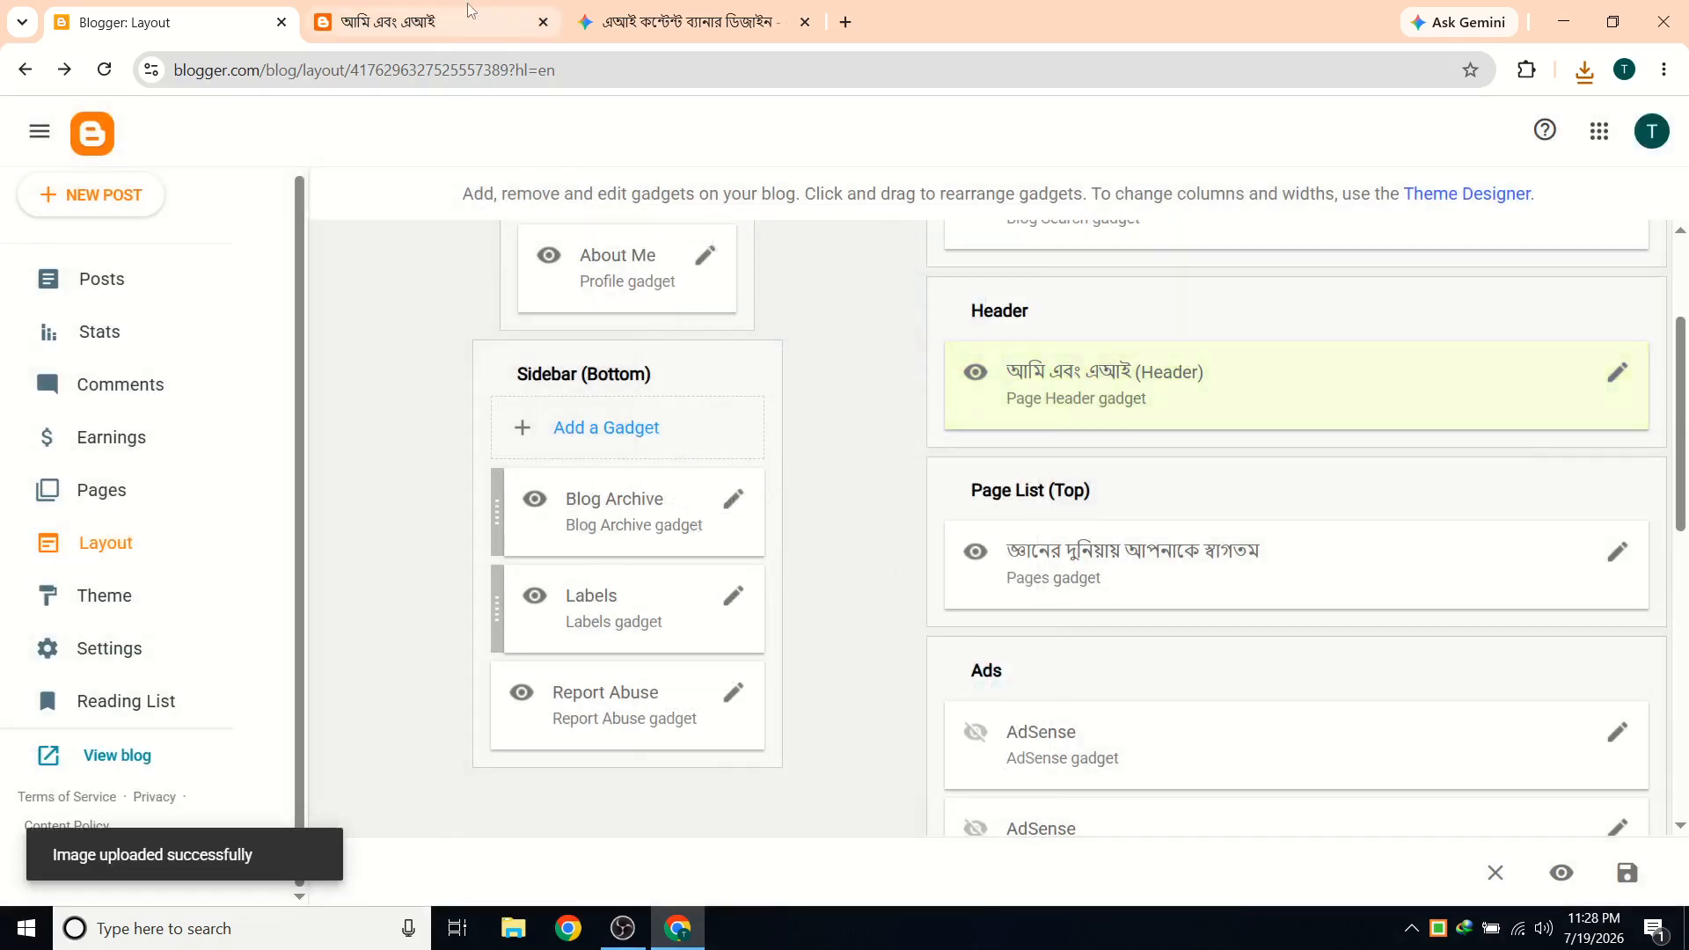
Return to the live blog to check the header with the new banner.
click(467, 11)
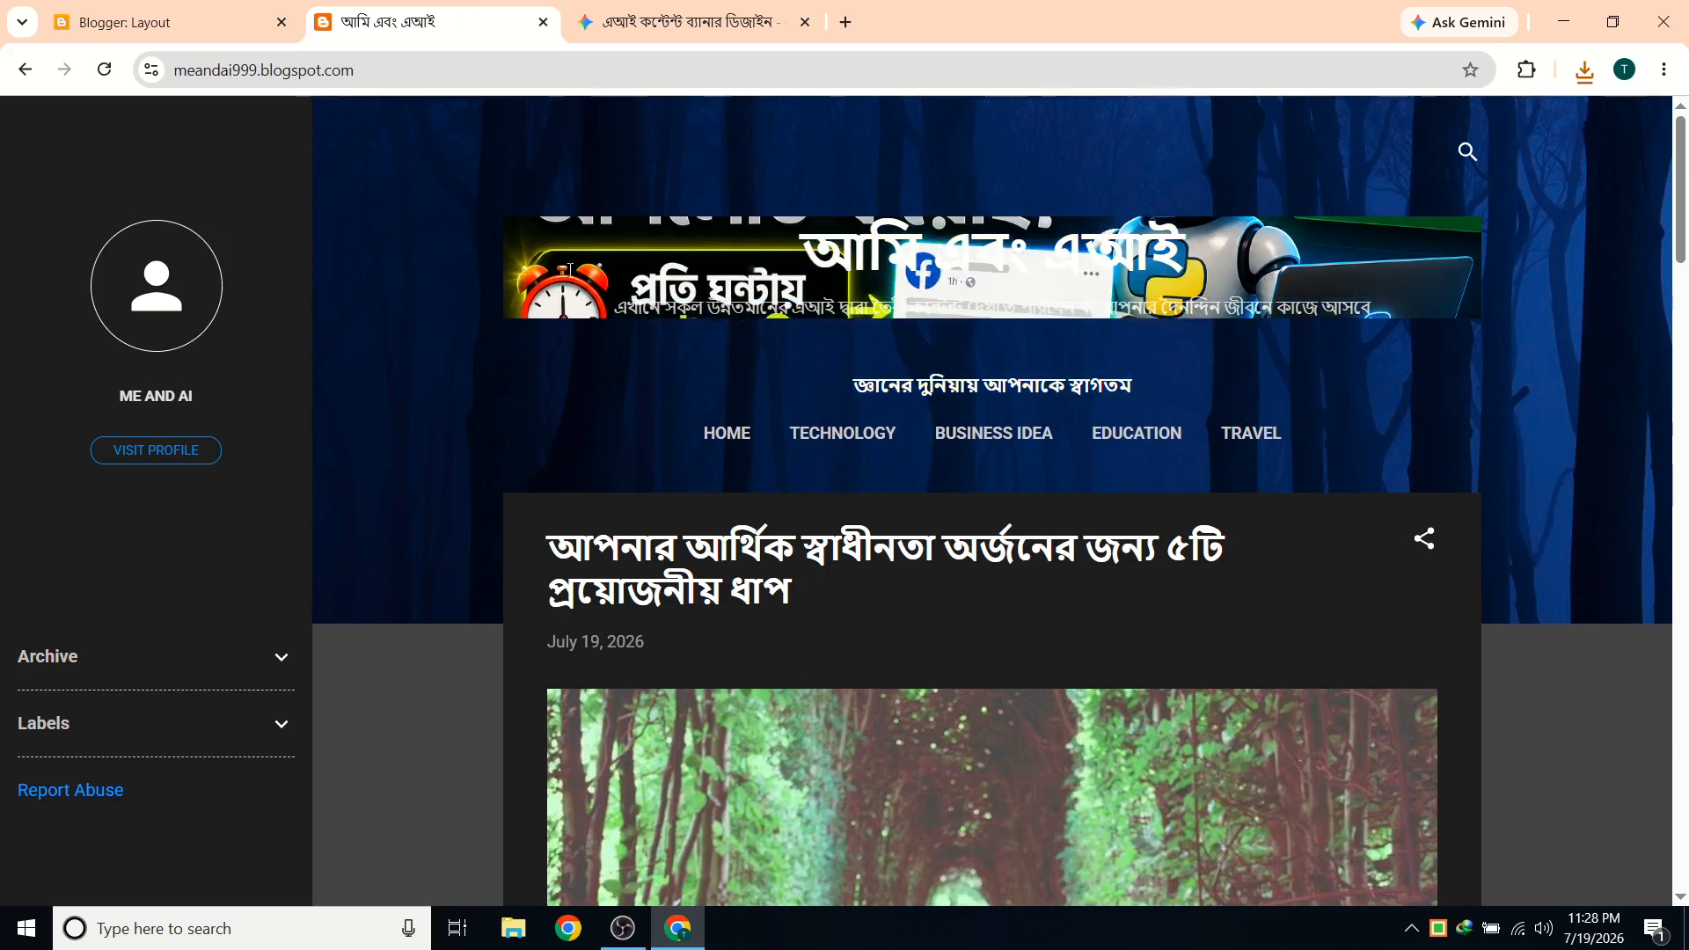
Reload the live blog and check the new header banner, the welcome title and the page links beneath it.
click(104, 70)
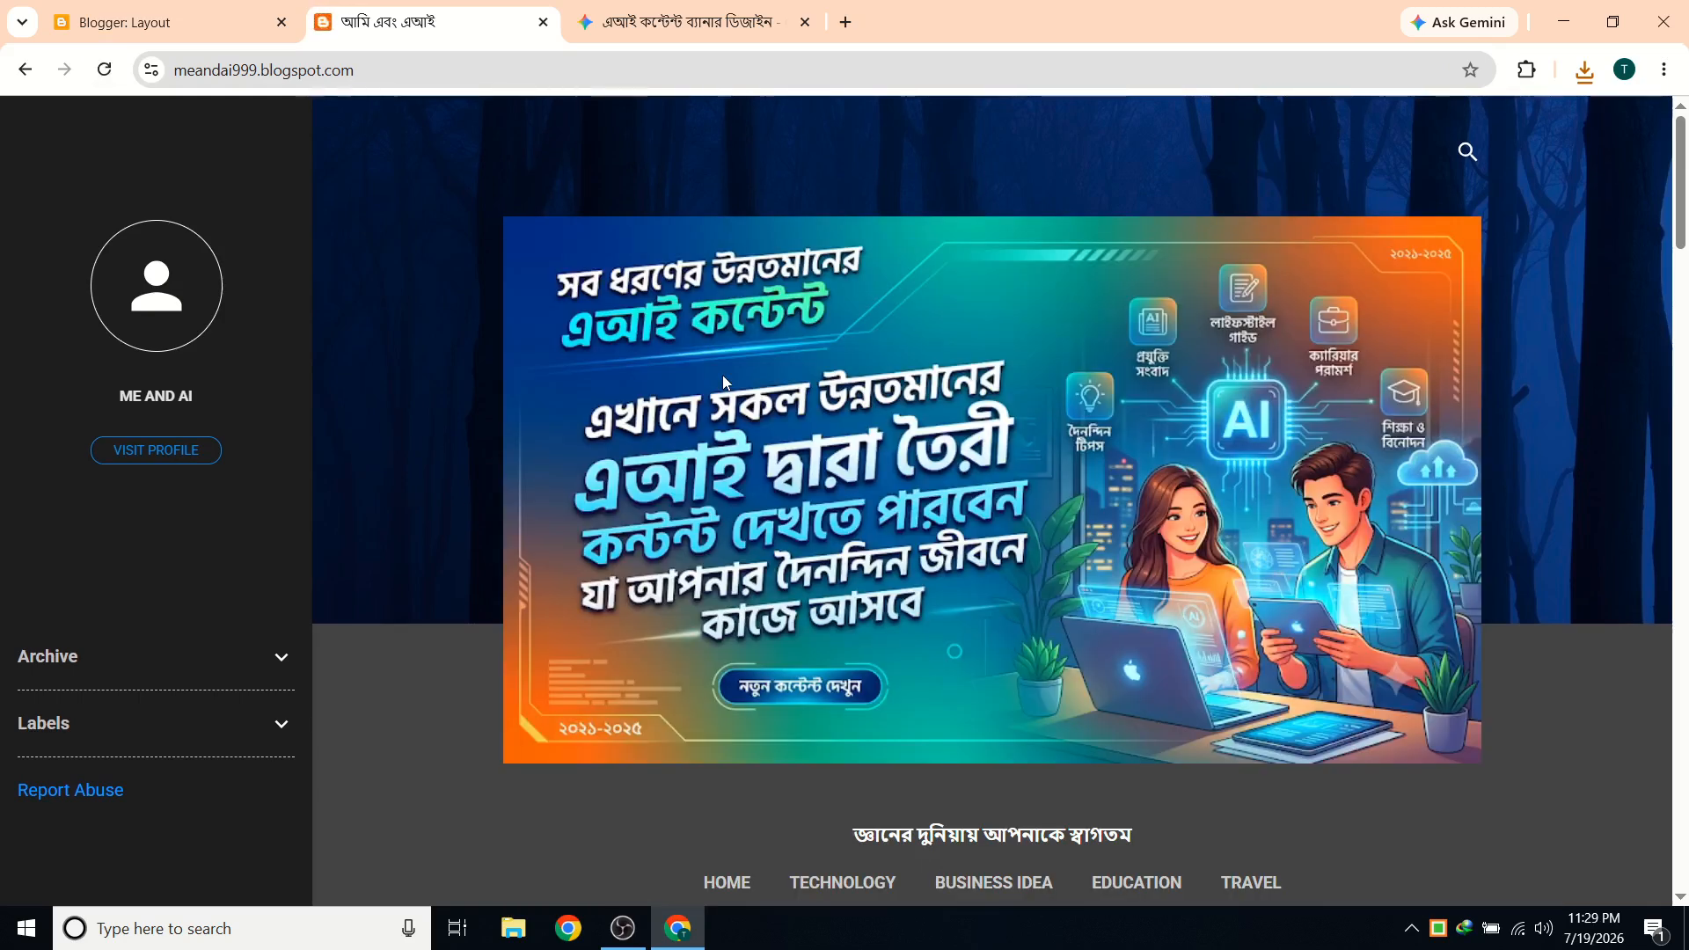
scroll(722, 375, down, 1)
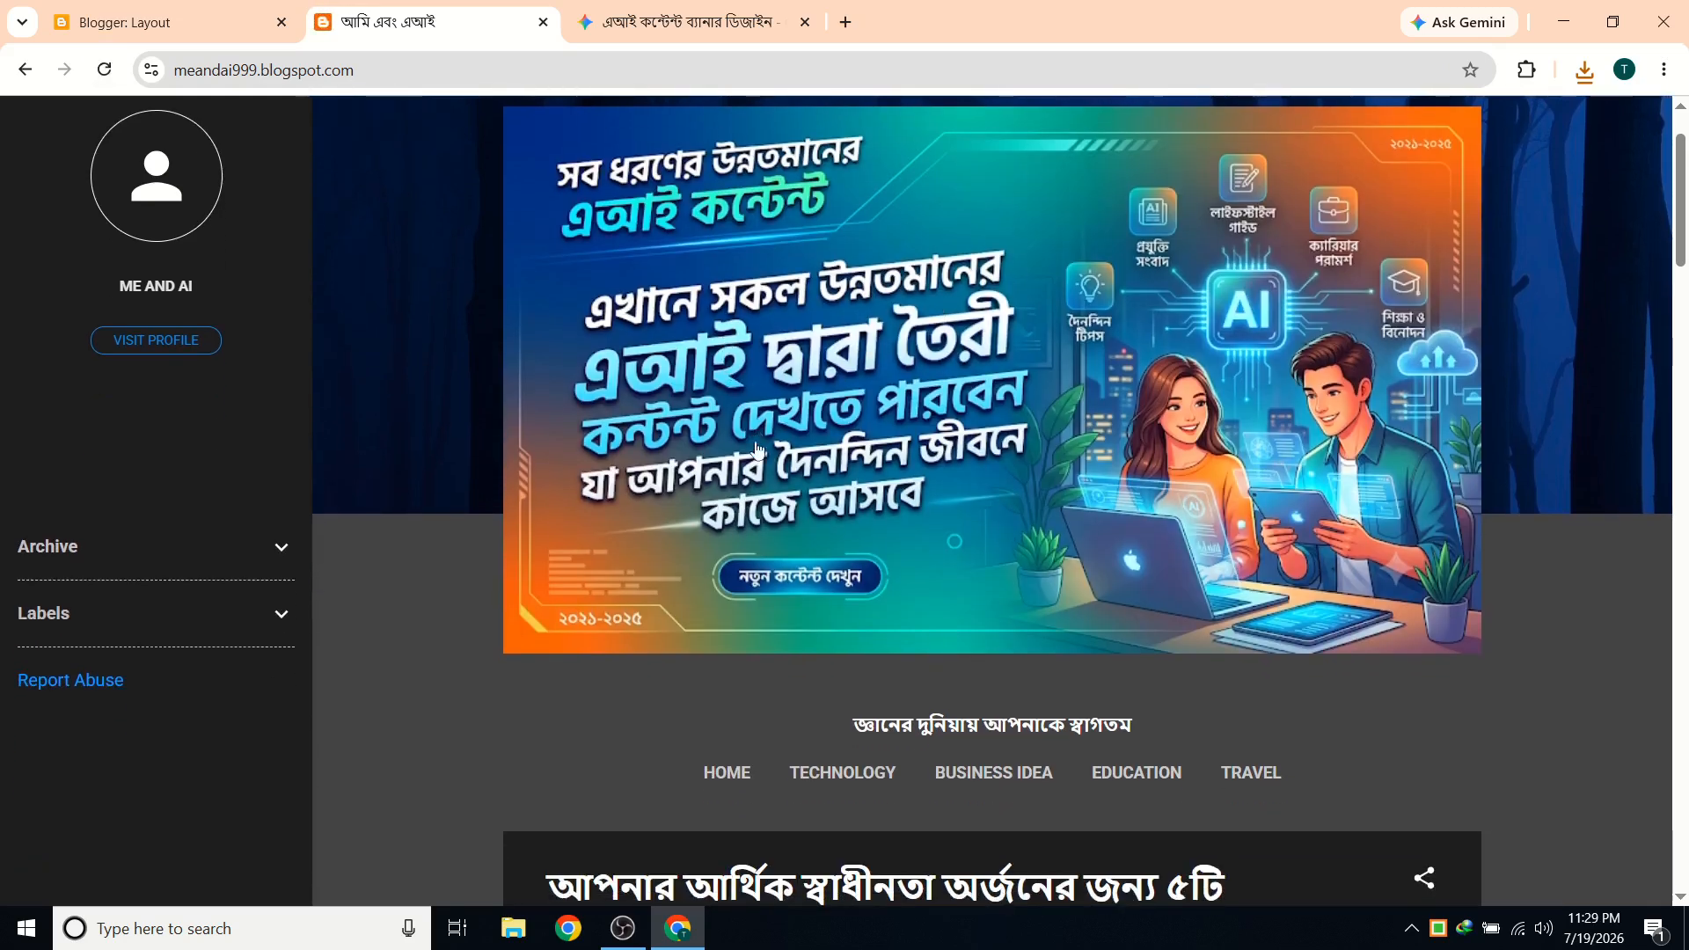
scroll(813, 321, down, 1)
scroll(805, 475, up, 2)
scroll(805, 475, down, 4)
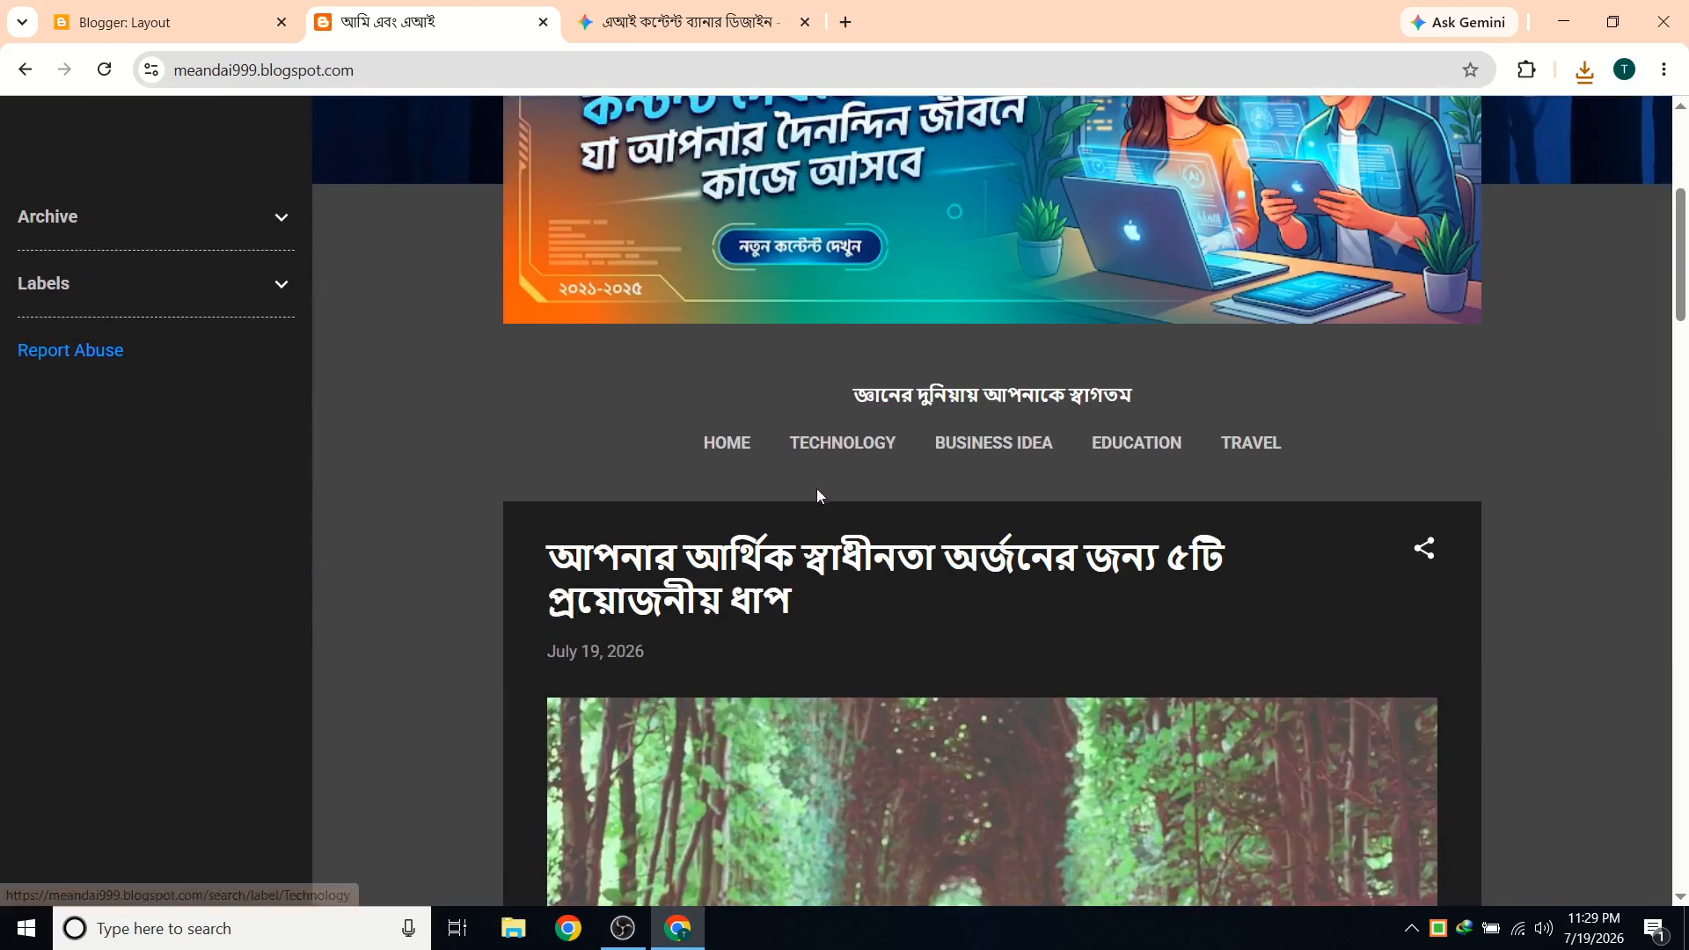
triple_click(821, 394)
scroll(808, 442, up, 2)
scroll(807, 443, up, 2)
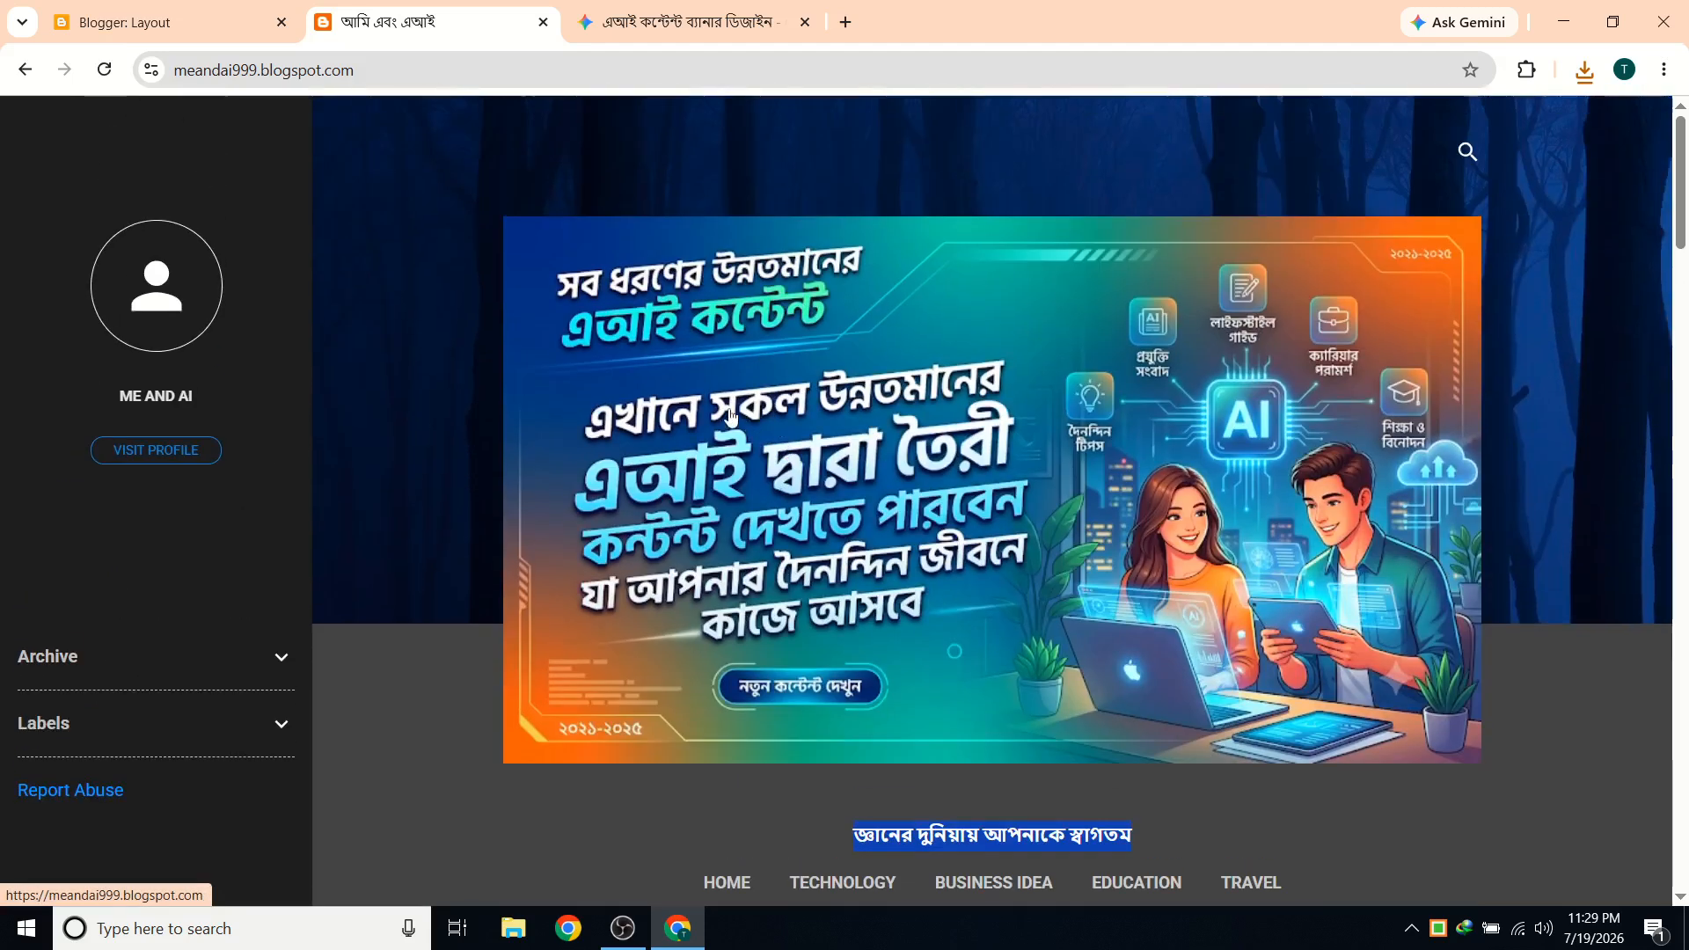
Compare the Header and Page List (Top) gadgets in the Blogger layout with the banner and navigation on the live blog.
click(211, 24)
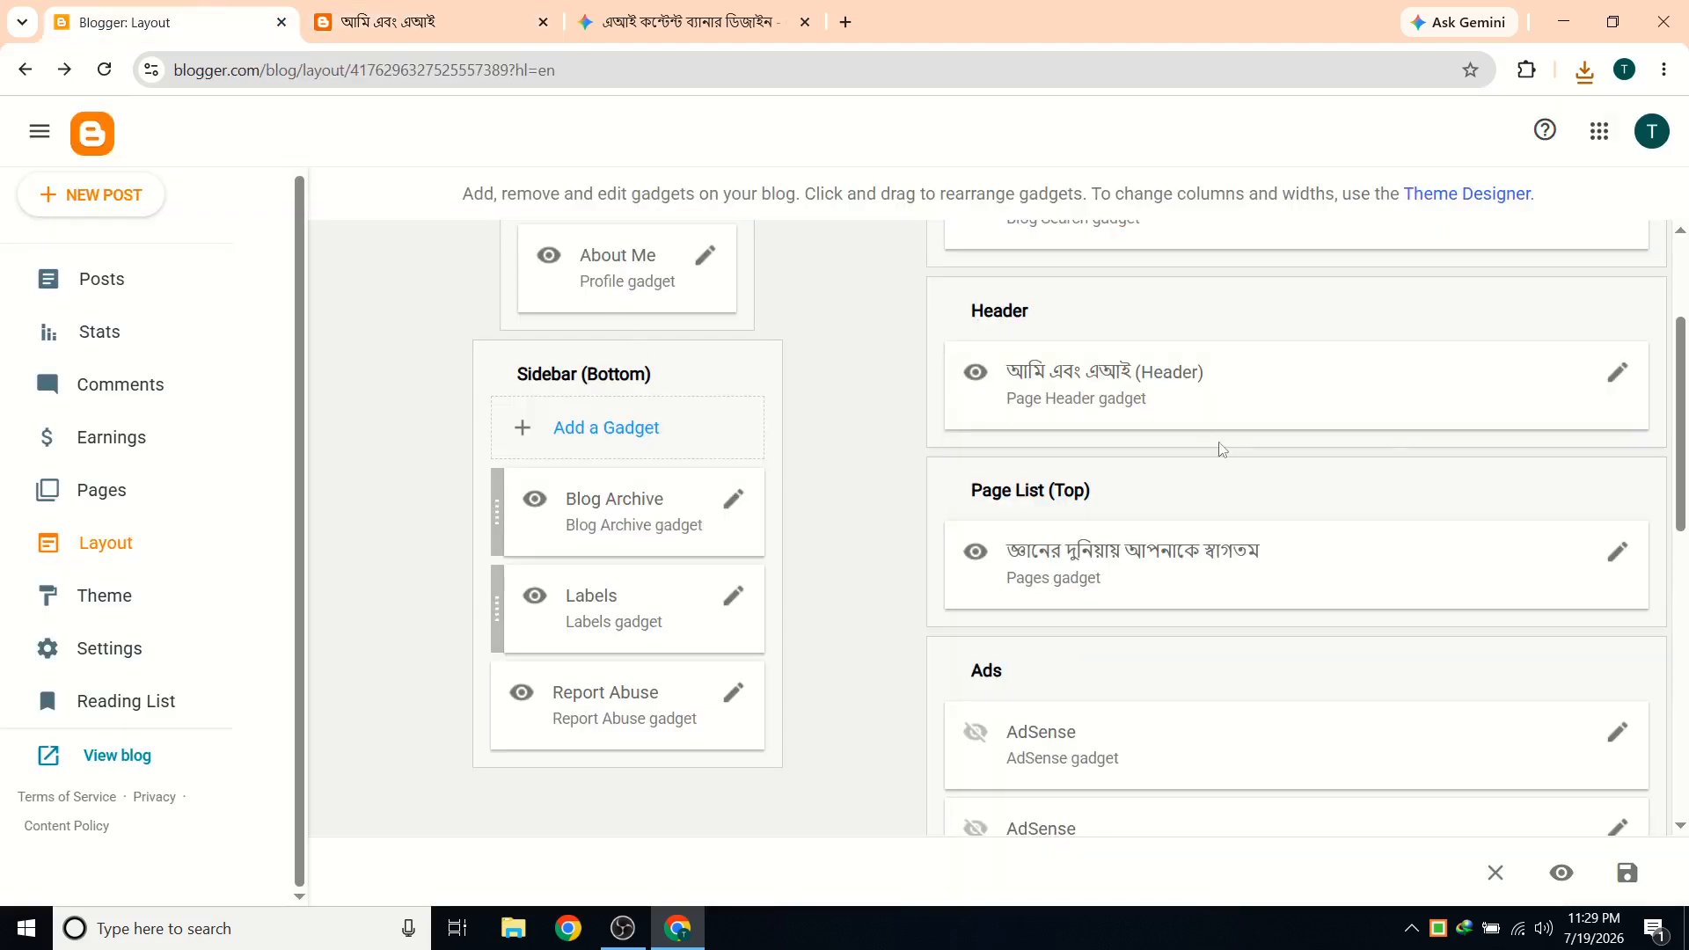
click(431, 22)
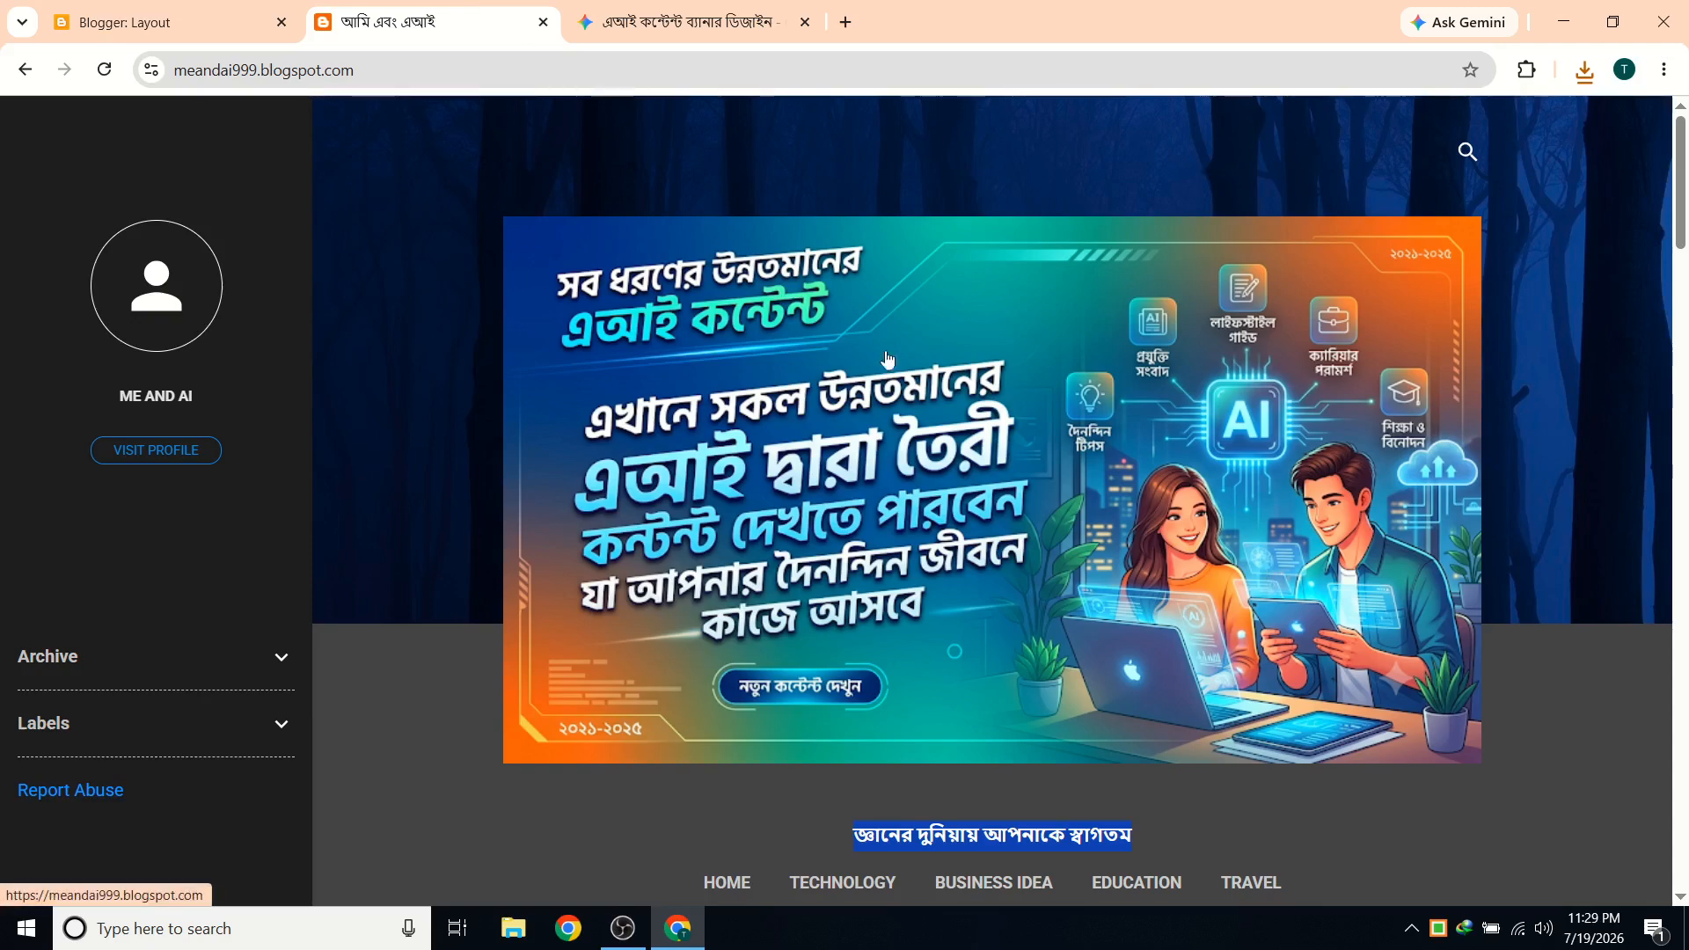
scroll(893, 514, down, 1)
scroll(893, 514, down, 3)
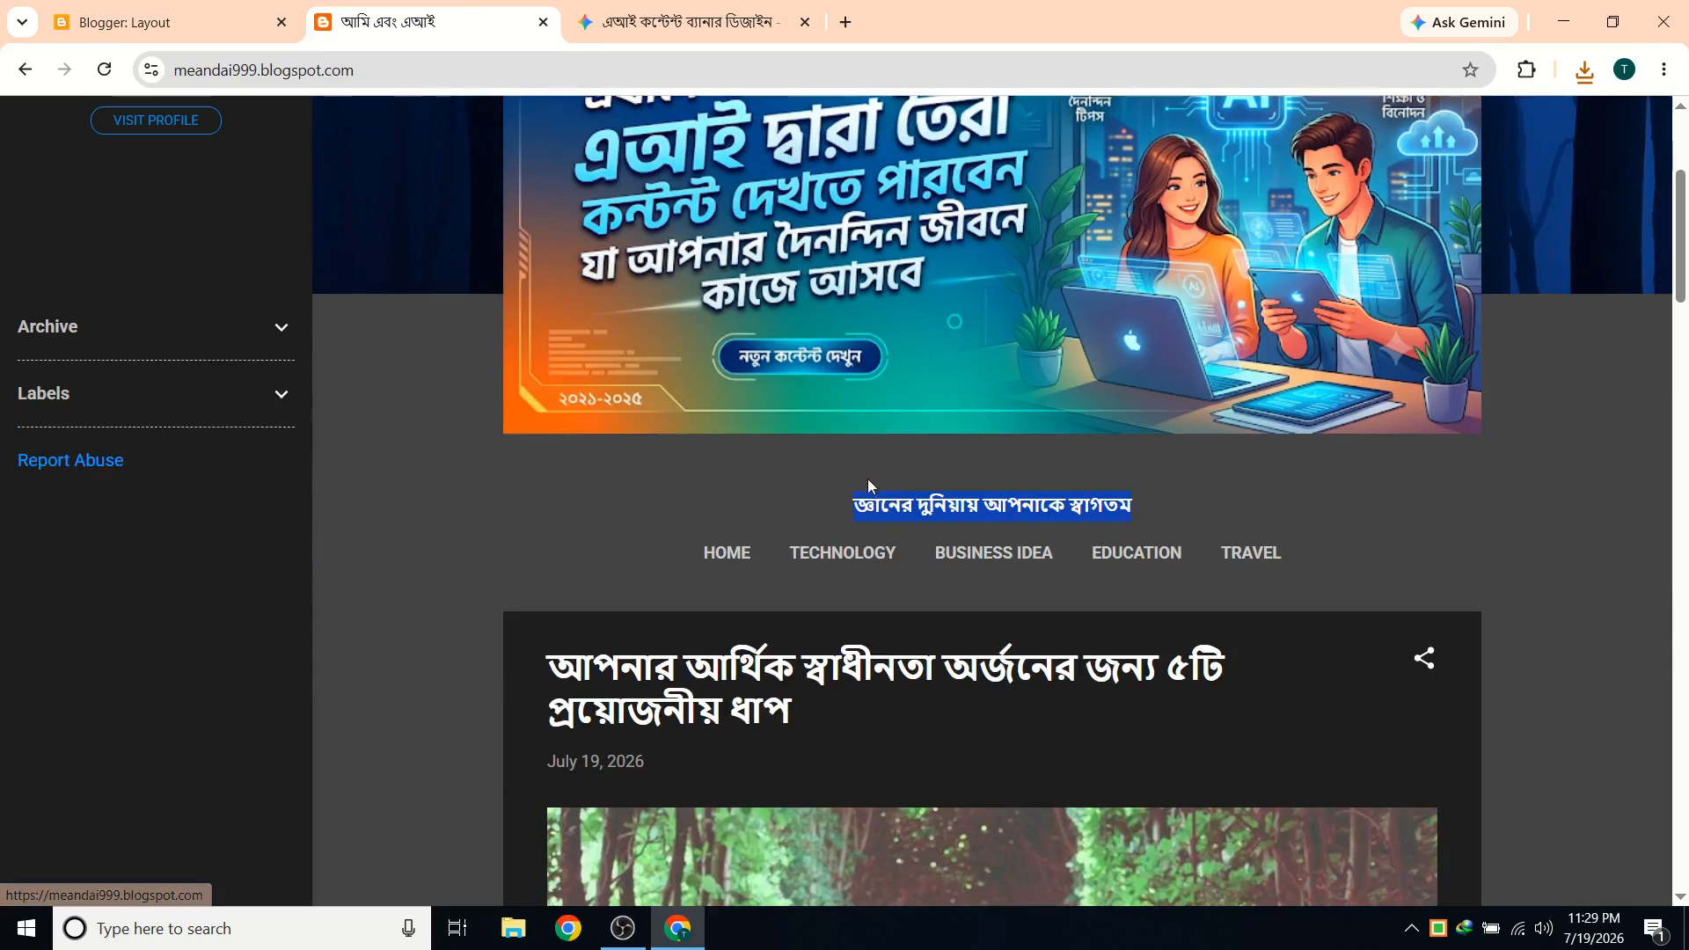
click(733, 509)
scroll(734, 509, up, 3)
scroll(869, 436, down, 1)
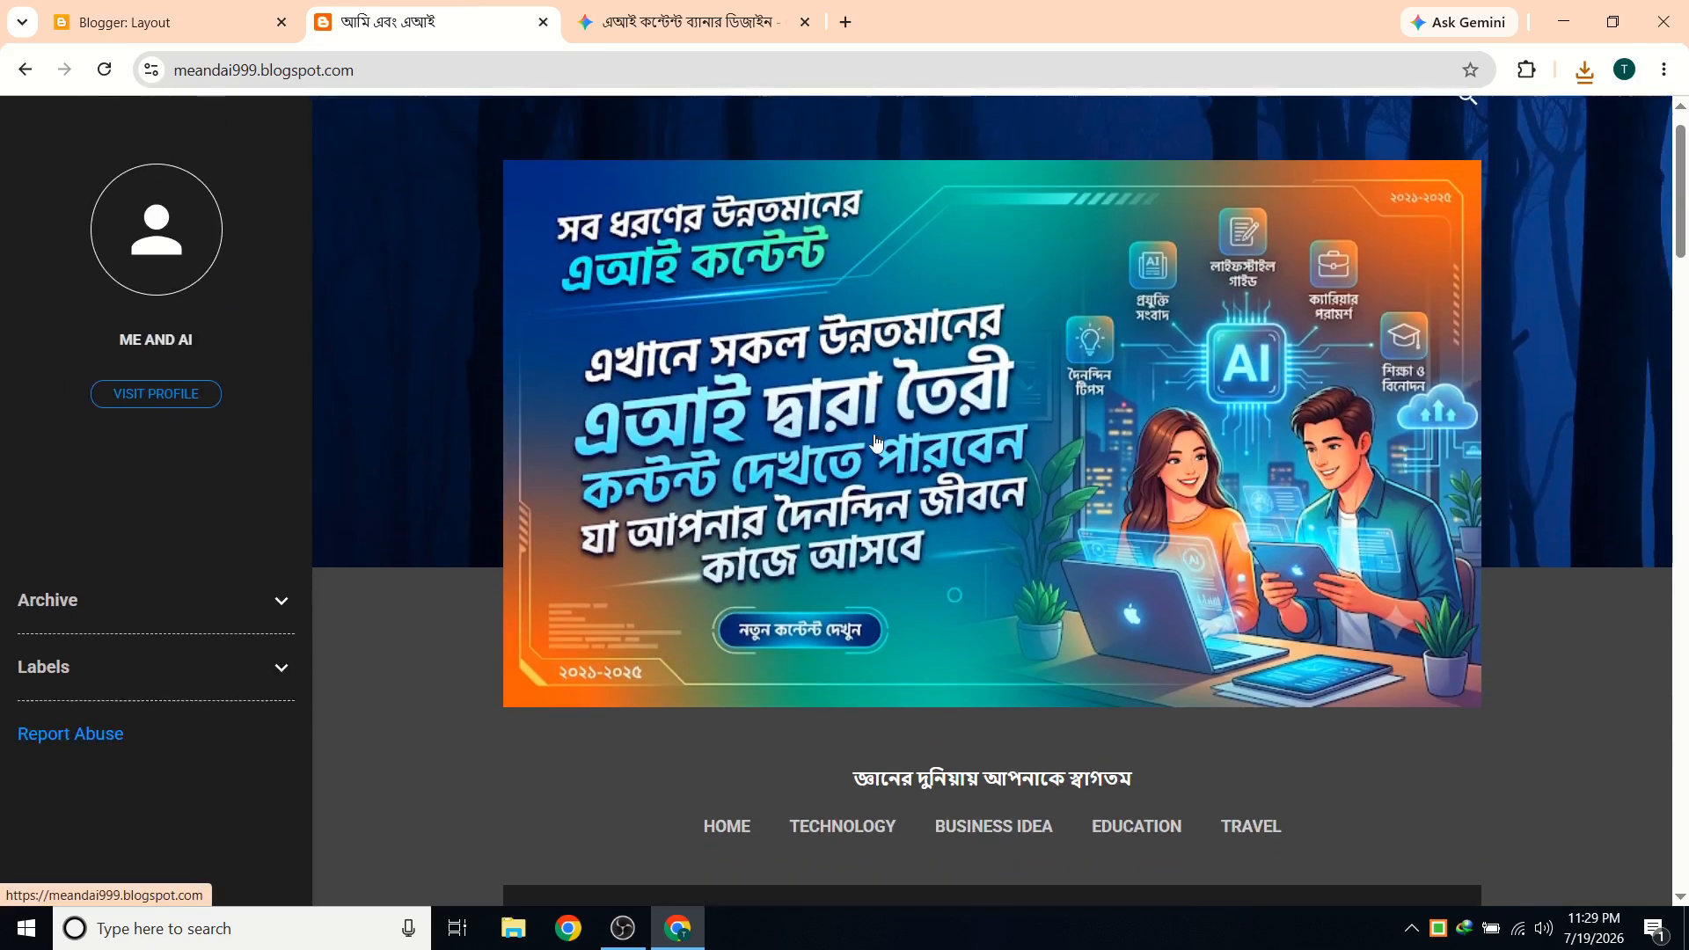
scroll(858, 431, down, 3)
scroll(854, 442, up, 3)
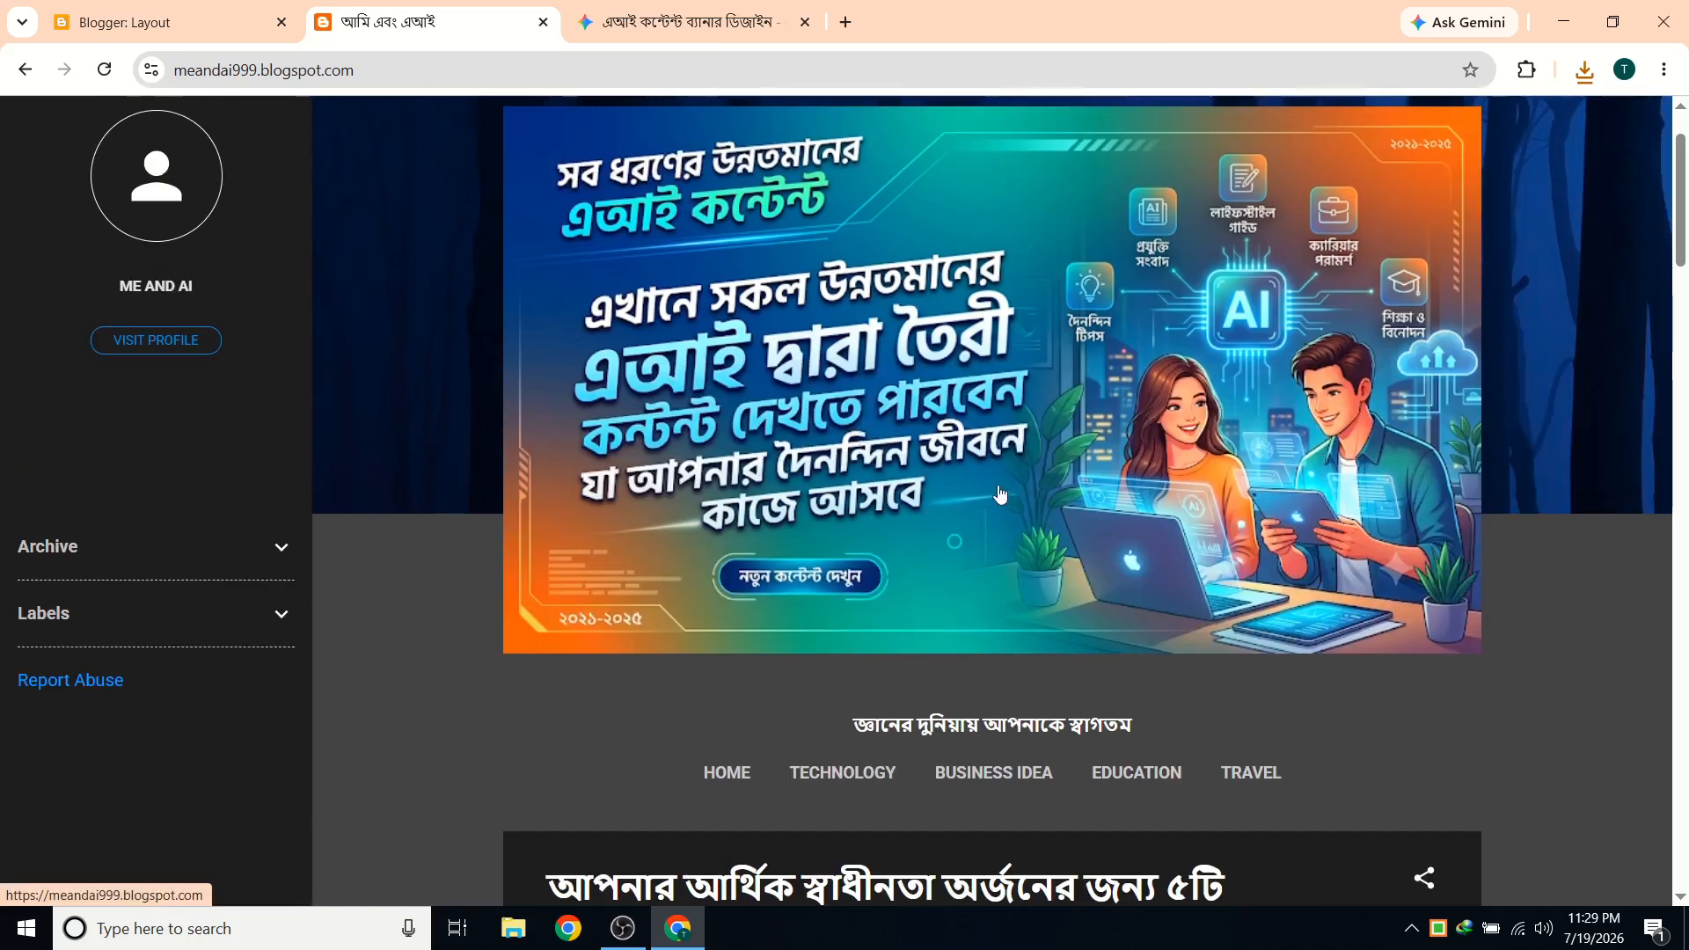
View the settings of the first AdSense gadget in the layout's Ads section and close them without saving.
click(242, 13)
scroll(1296, 655, down, 1)
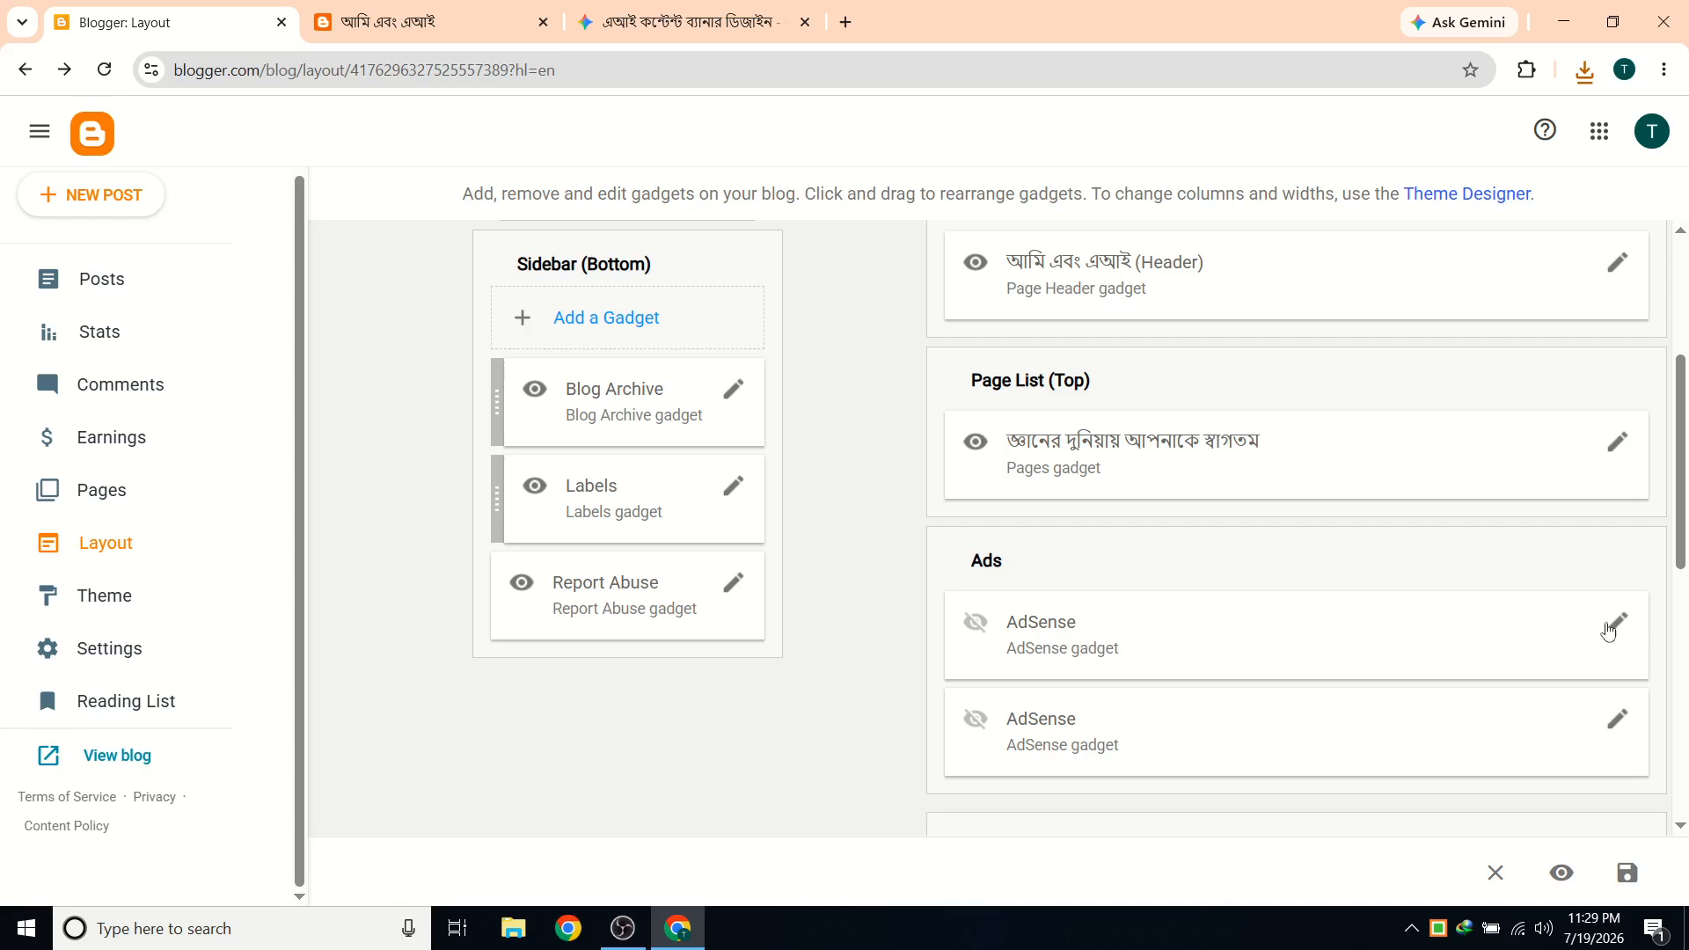
click(1610, 626)
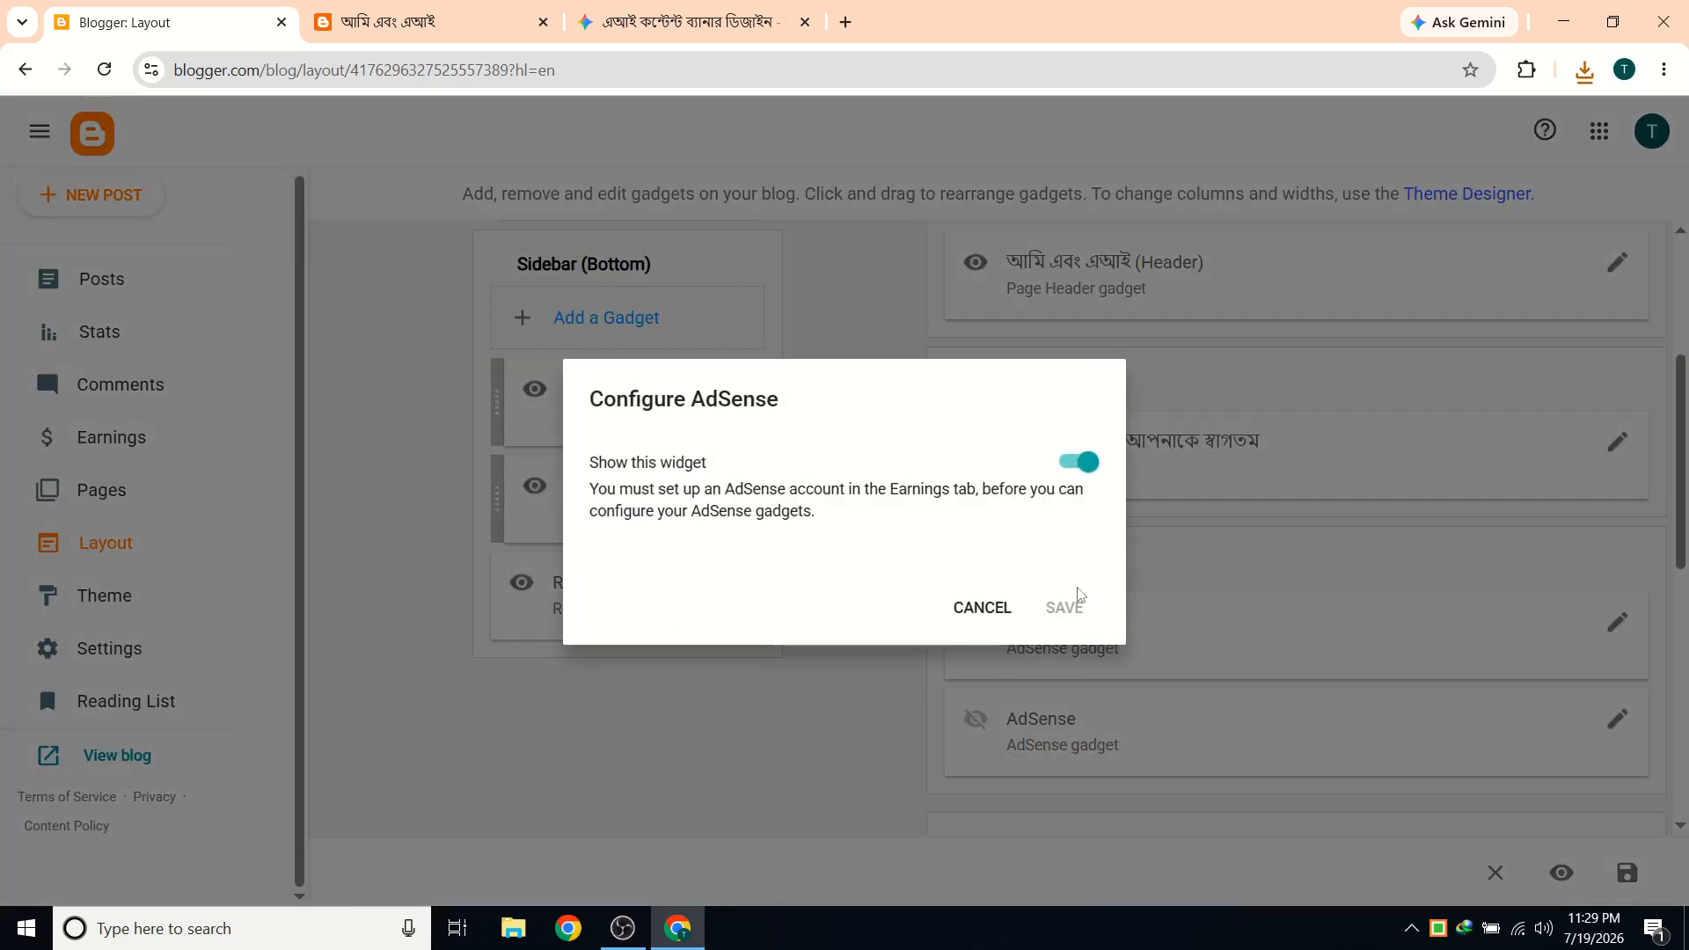
click(982, 607)
Return to the live blog and look over the banner, page links and first post.
click(422, 22)
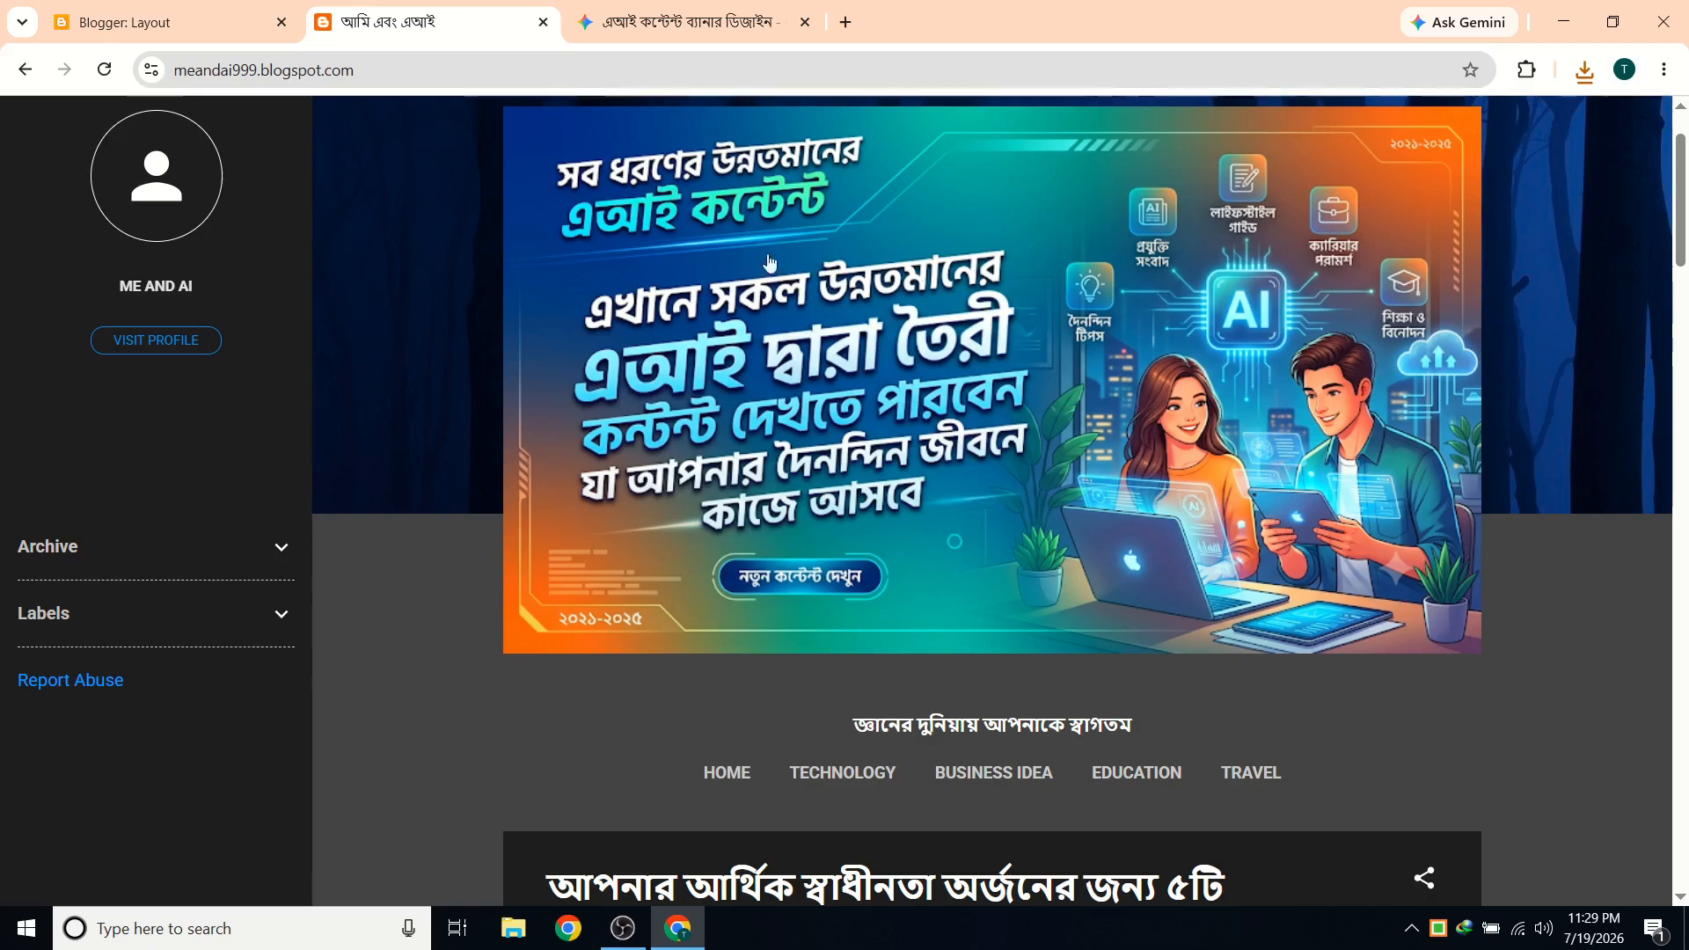
scroll(538, 499, down, 3)
scroll(830, 463, up, 3)
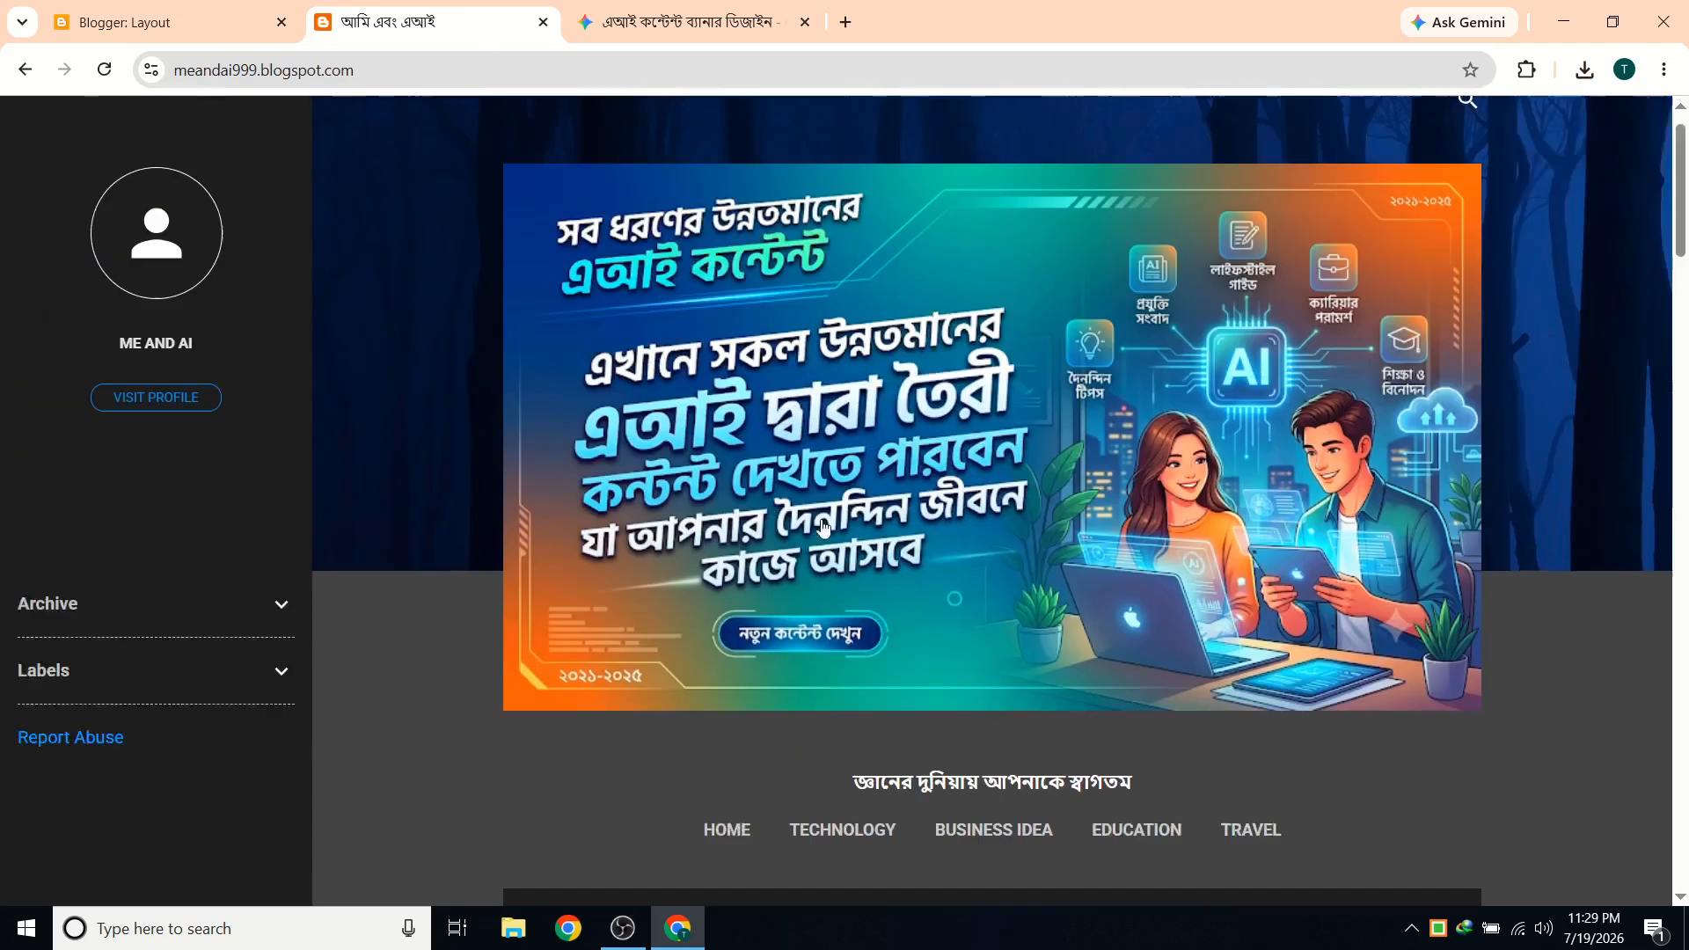
scroll(1068, 585, down, 7)
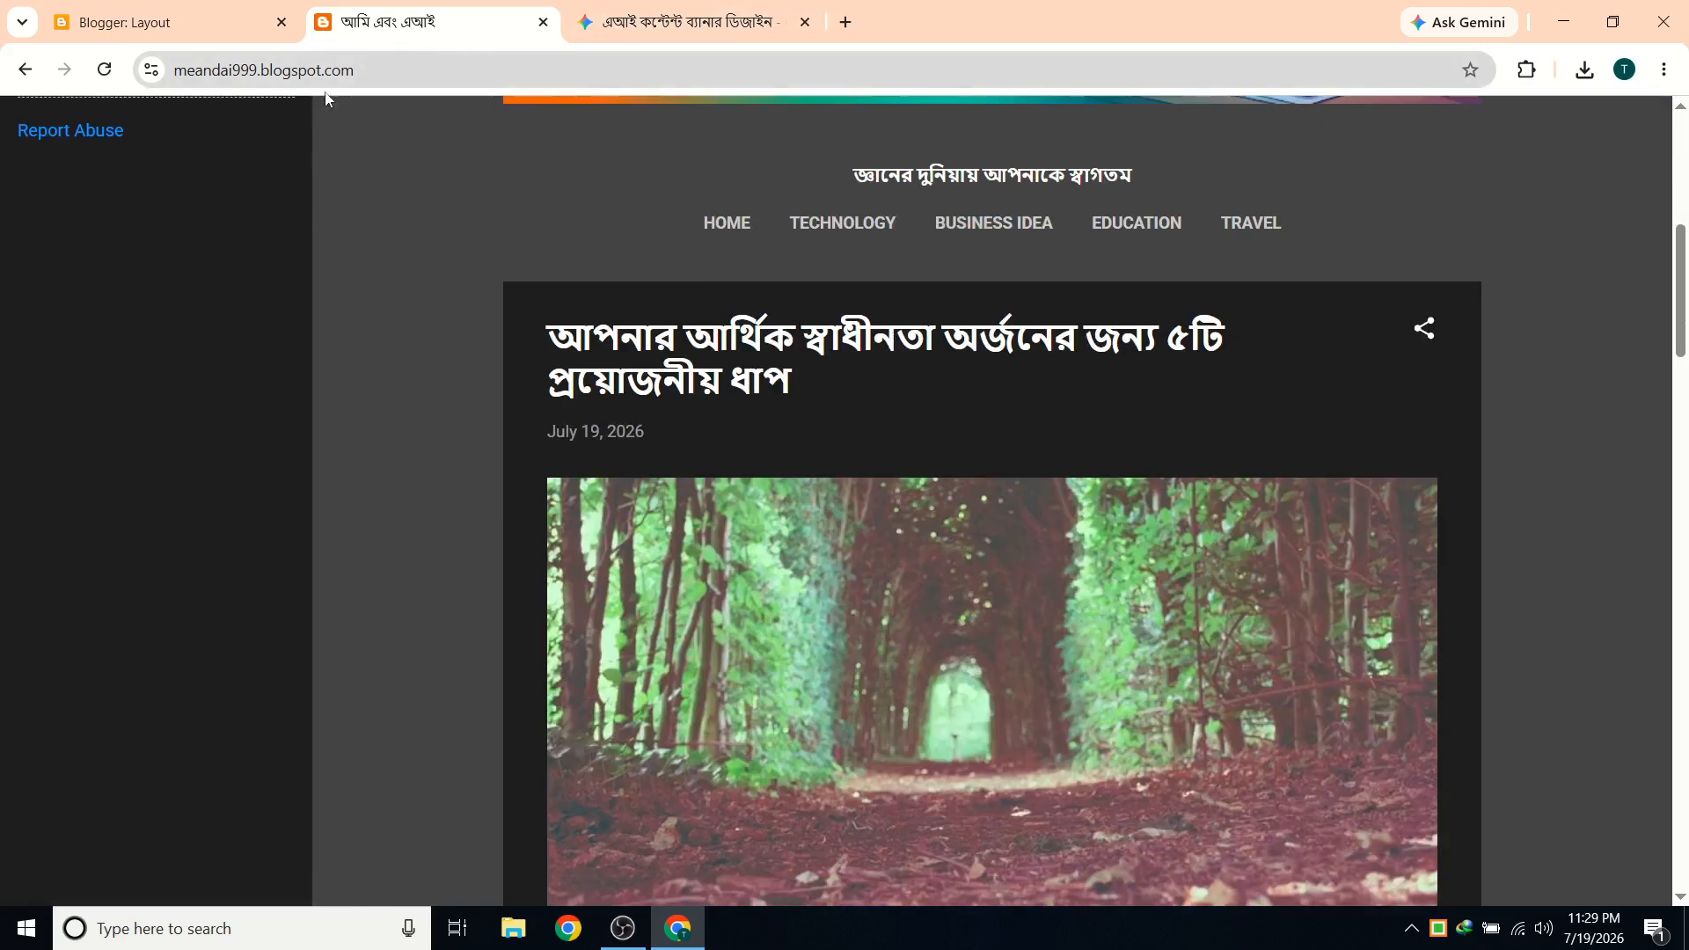
Examine the gadgets in the Page Body and Footer sections of the Blogger layout.
click(211, 9)
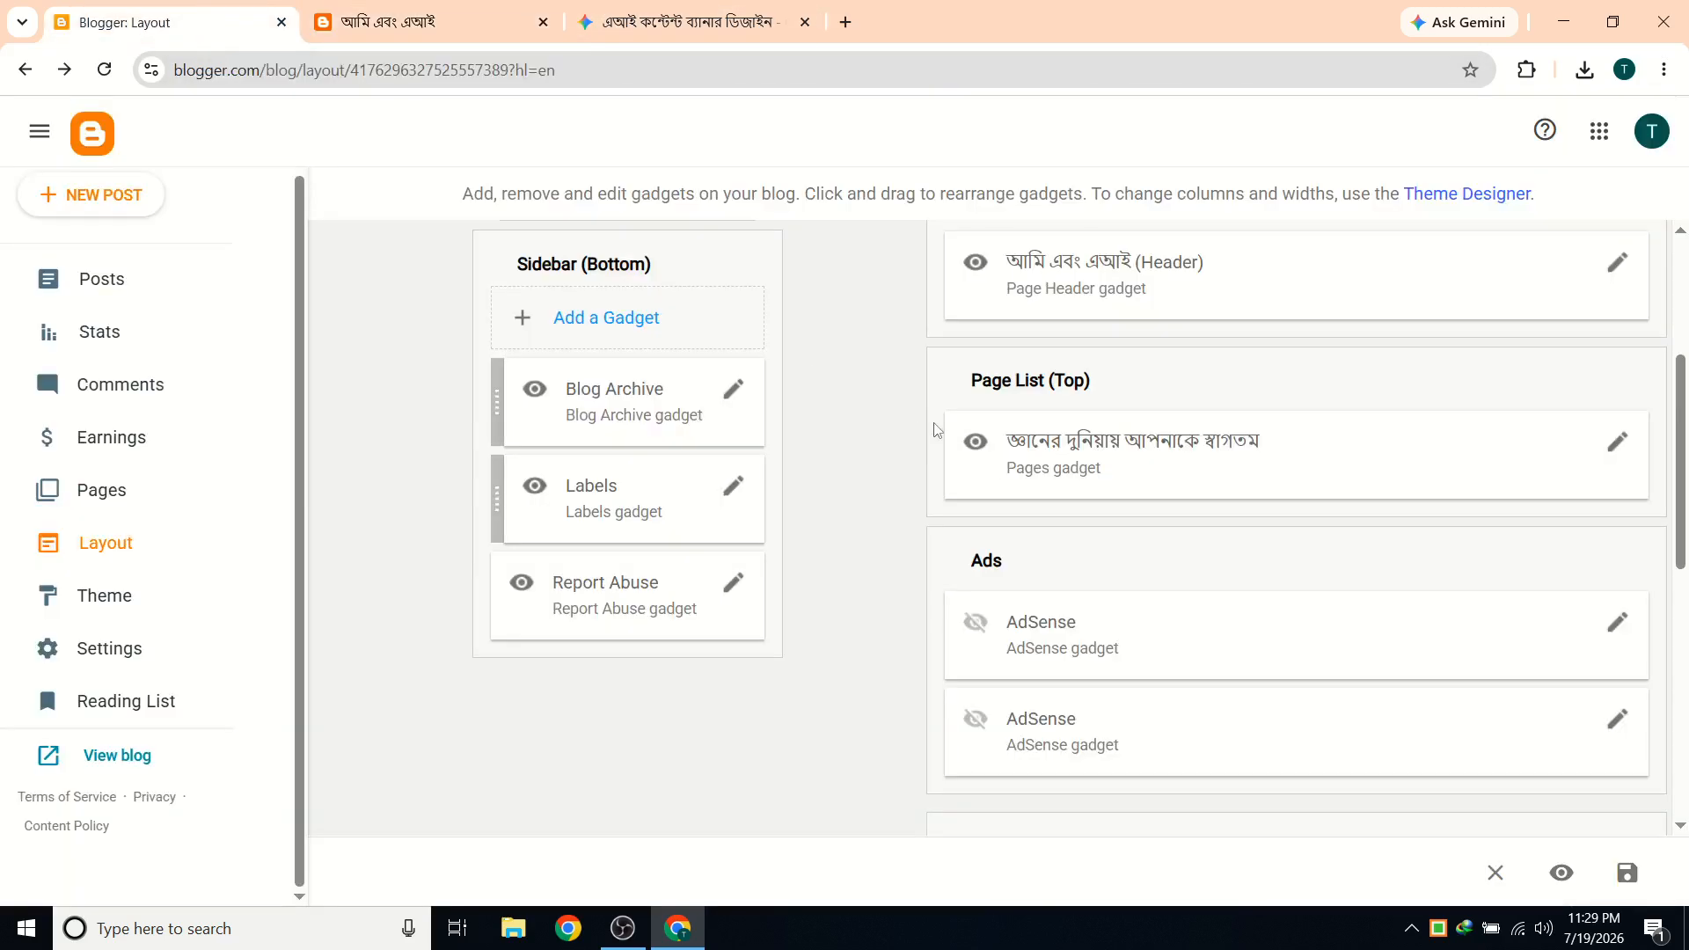
scroll(1194, 563, down, 7)
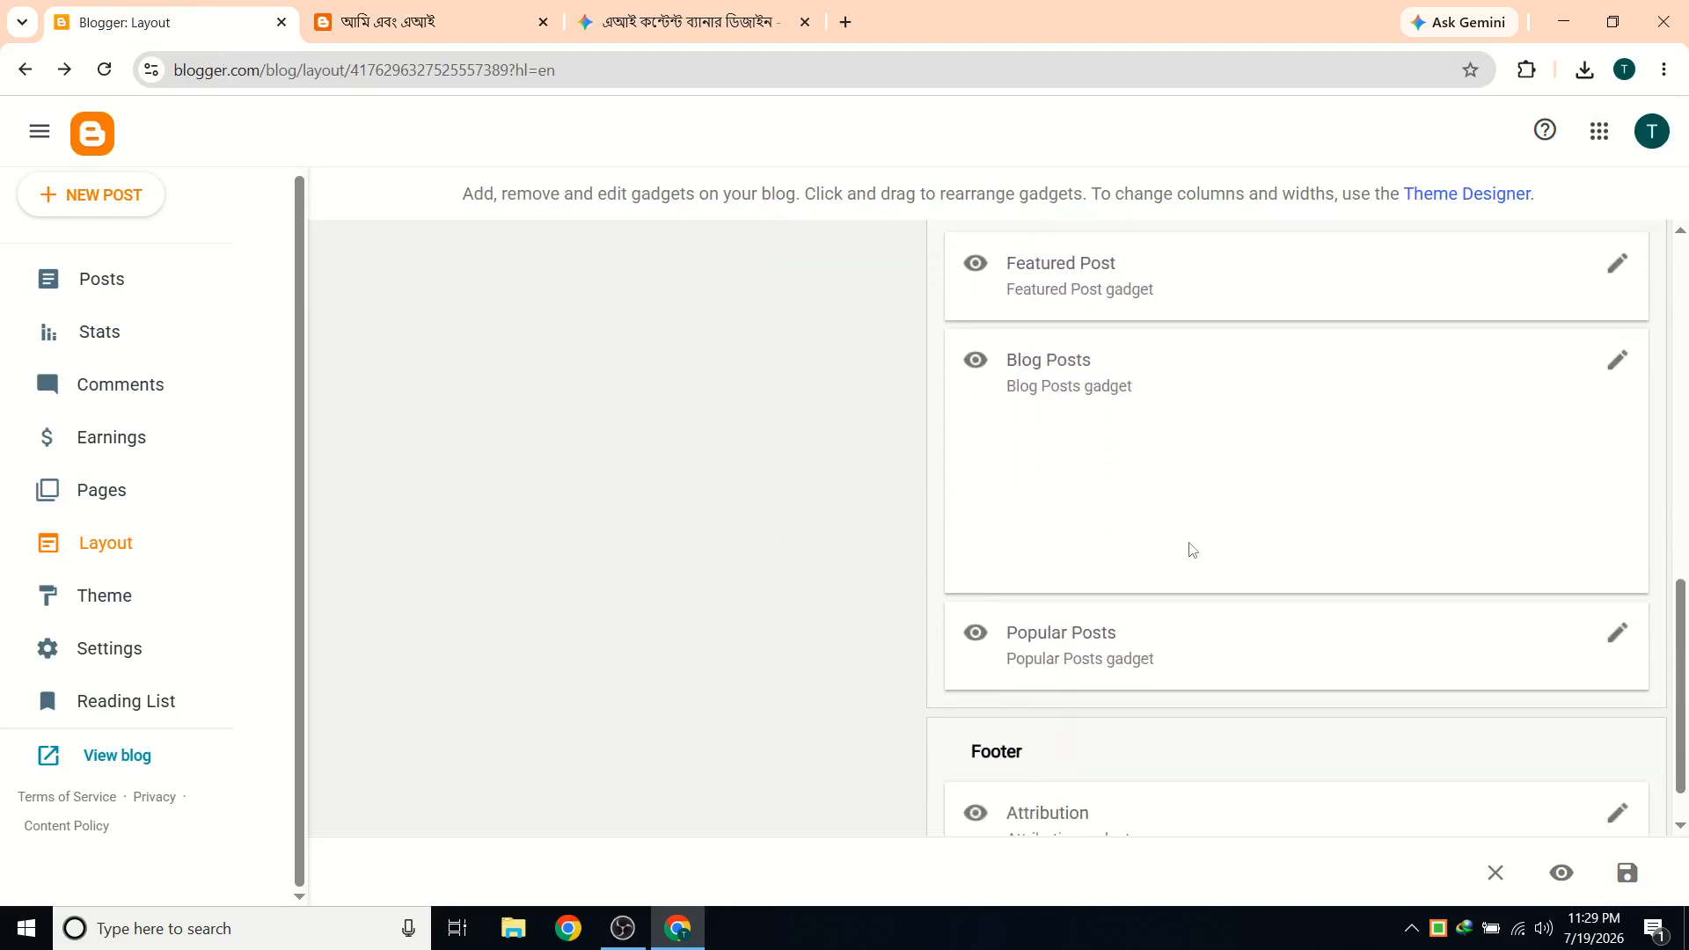
scroll(1192, 549, up, 1)
scroll(1190, 546, up, 1)
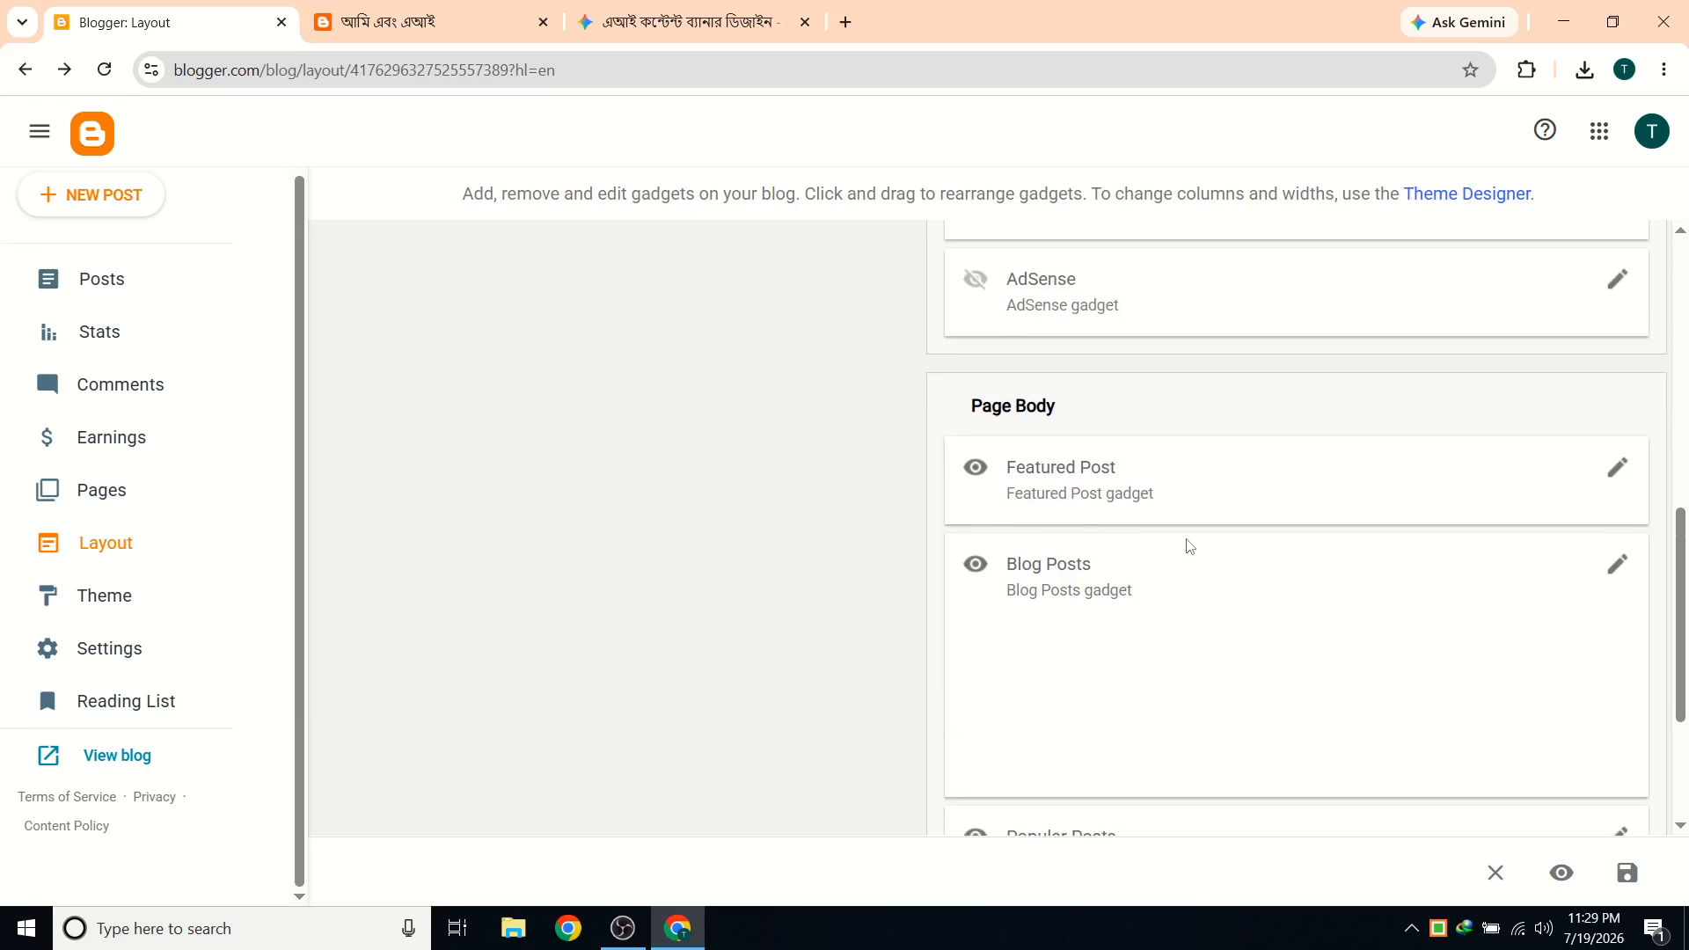
scroll(1190, 543, down, 3)
scroll(1190, 554, up, 6)
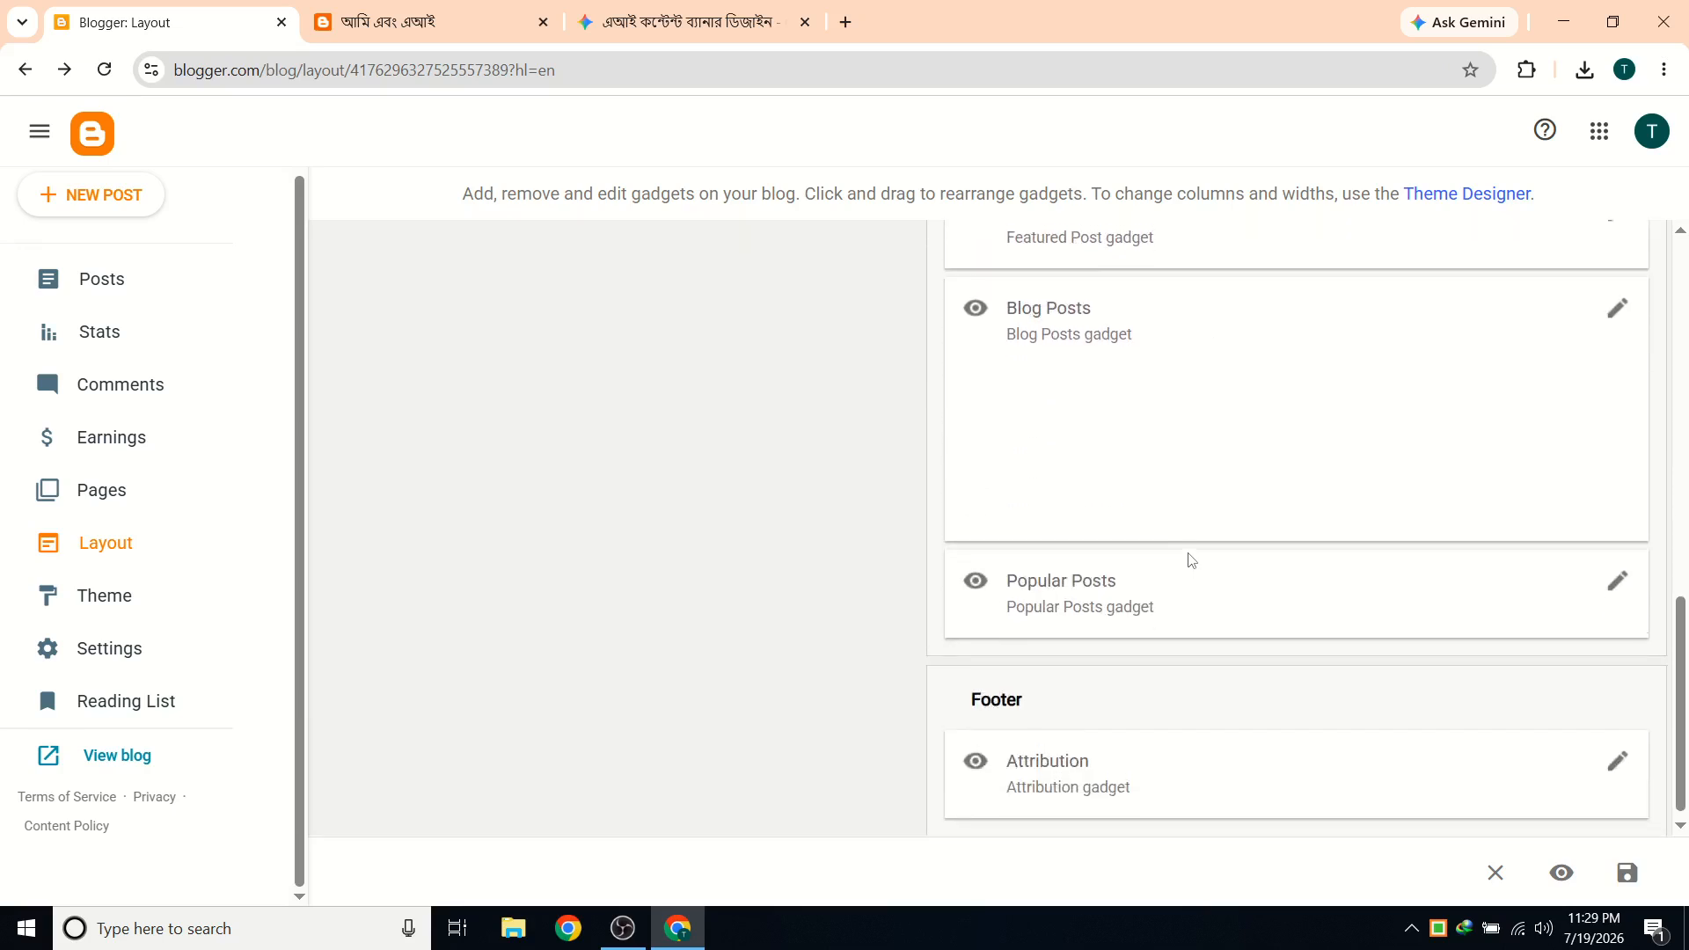
scroll(1191, 558, up, 2)
scroll(838, 492, up, 1)
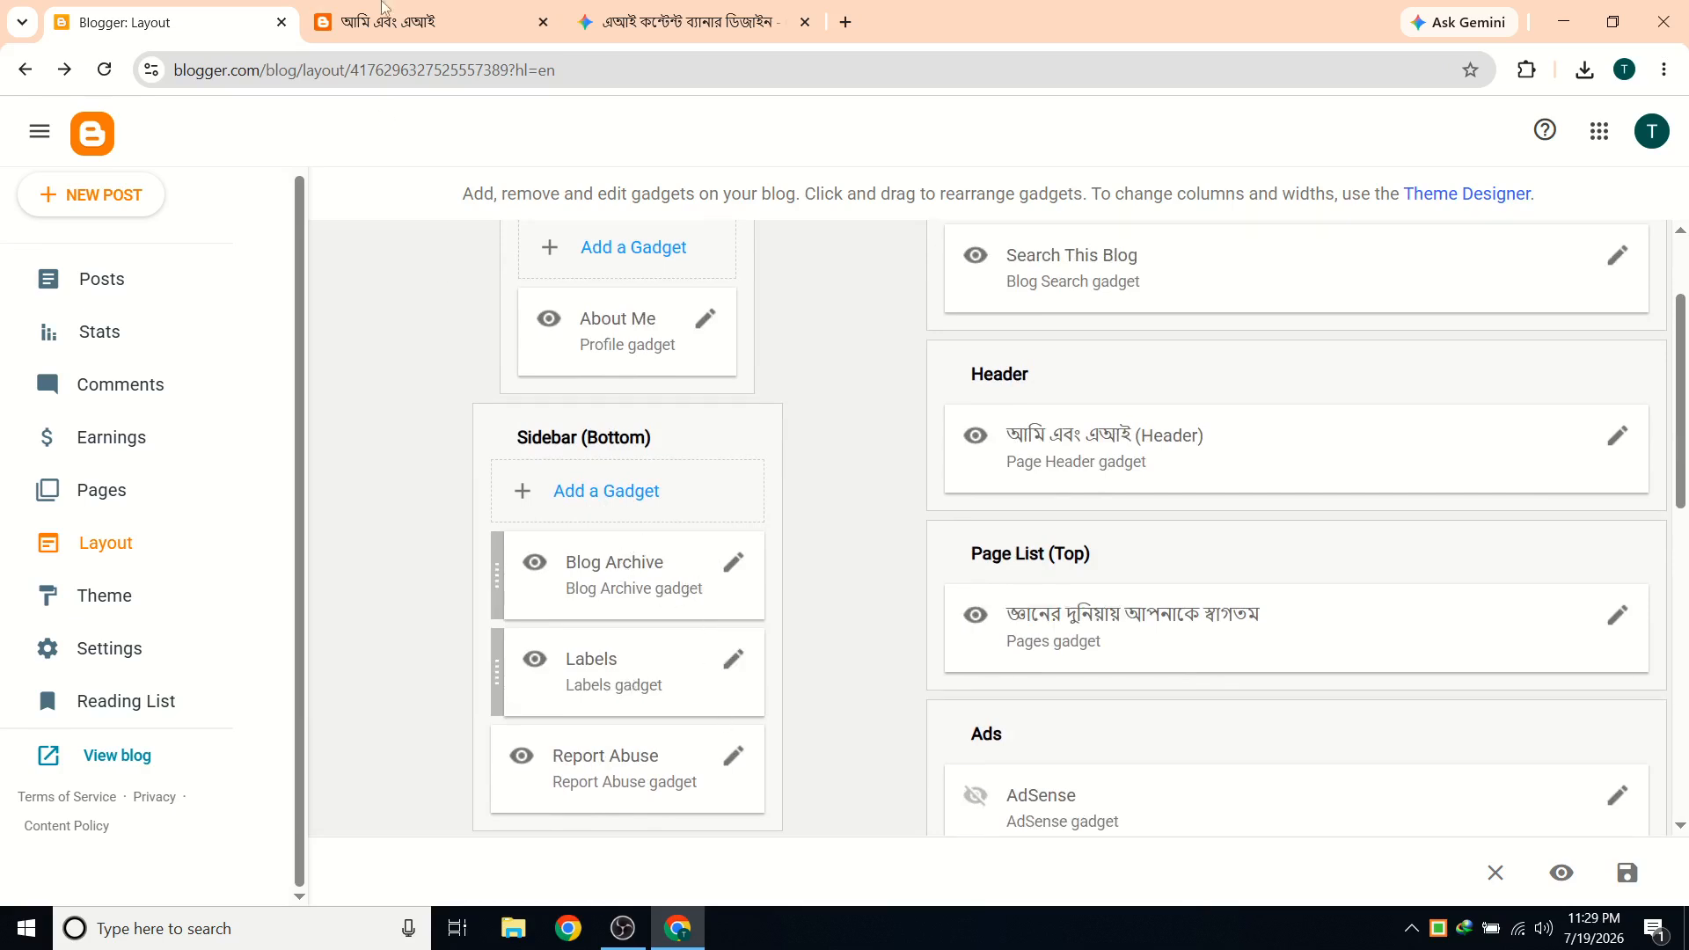
Expand the Archive and Labels sections in the live blog's sidebar, then collapse Labels again.
click(384, 11)
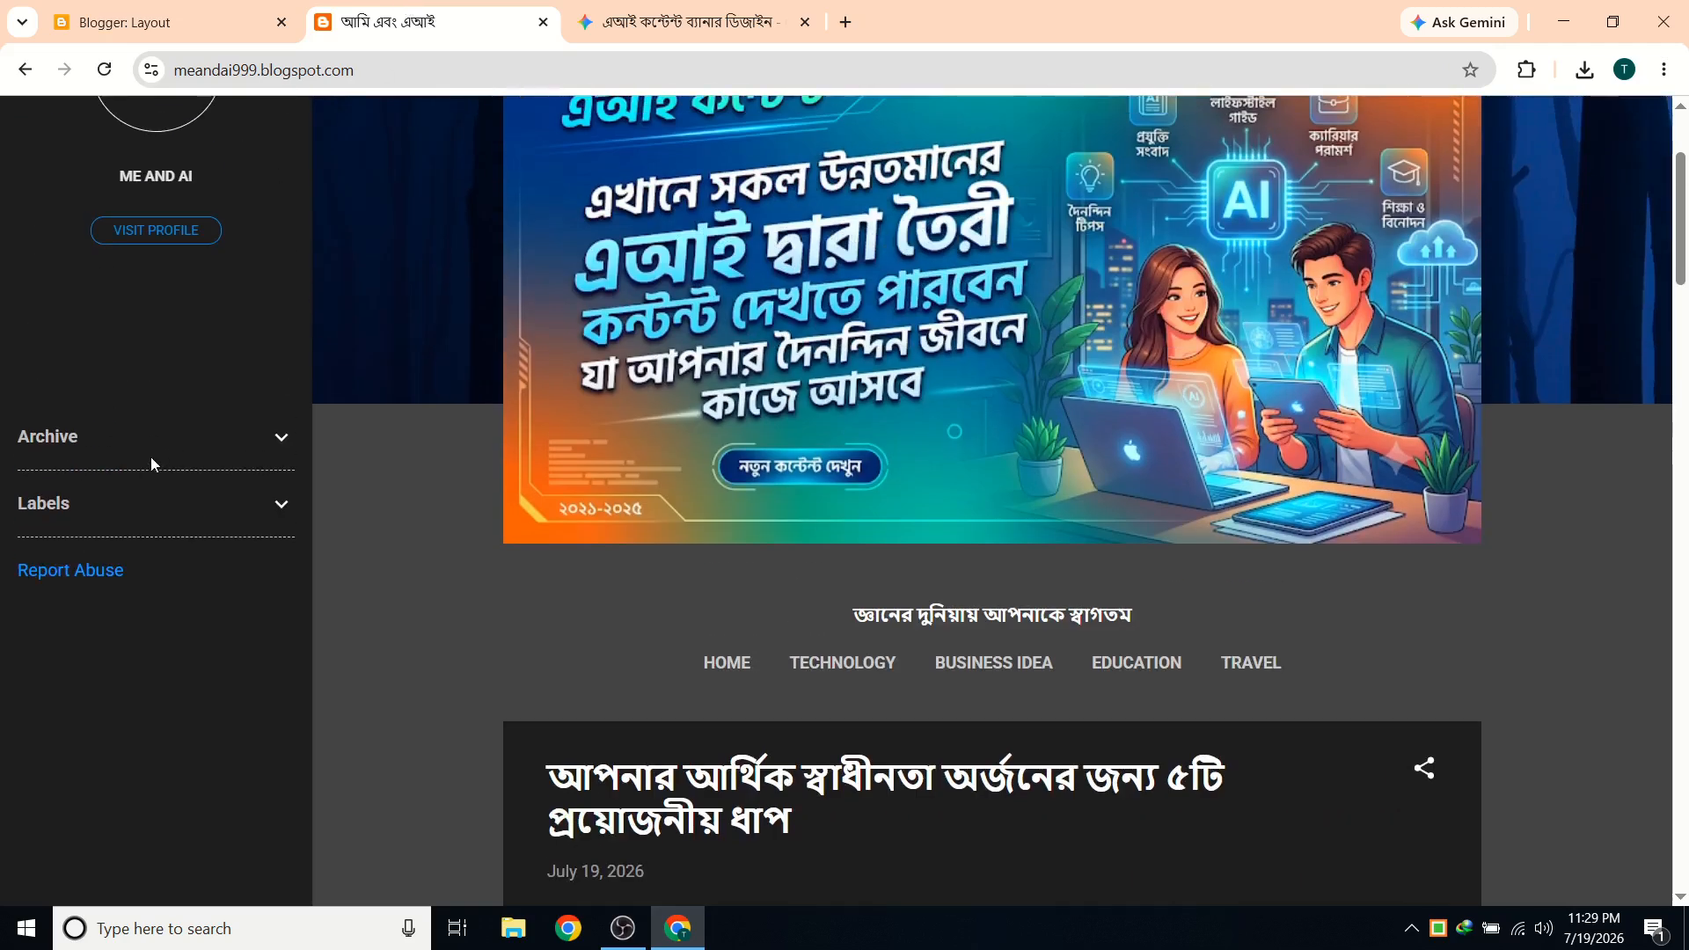
click(181, 454)
click(227, 530)
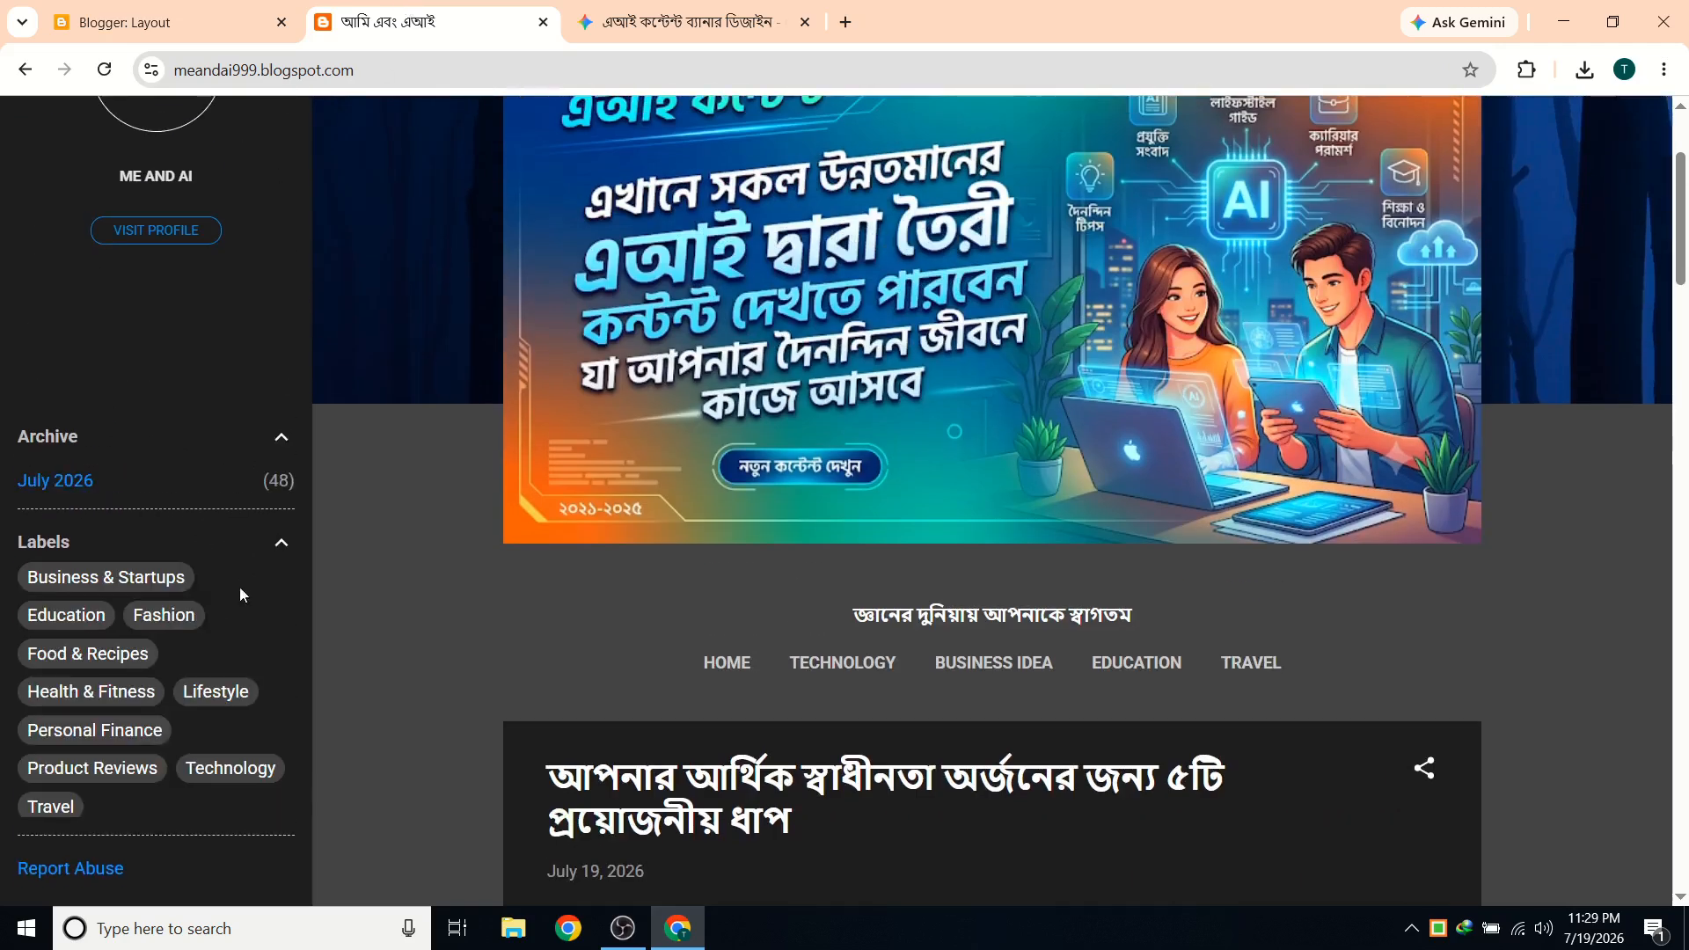
click(282, 542)
View the About Me profile gadget's settings in the layout's Sidebar (Top) and close them without saving.
click(167, 22)
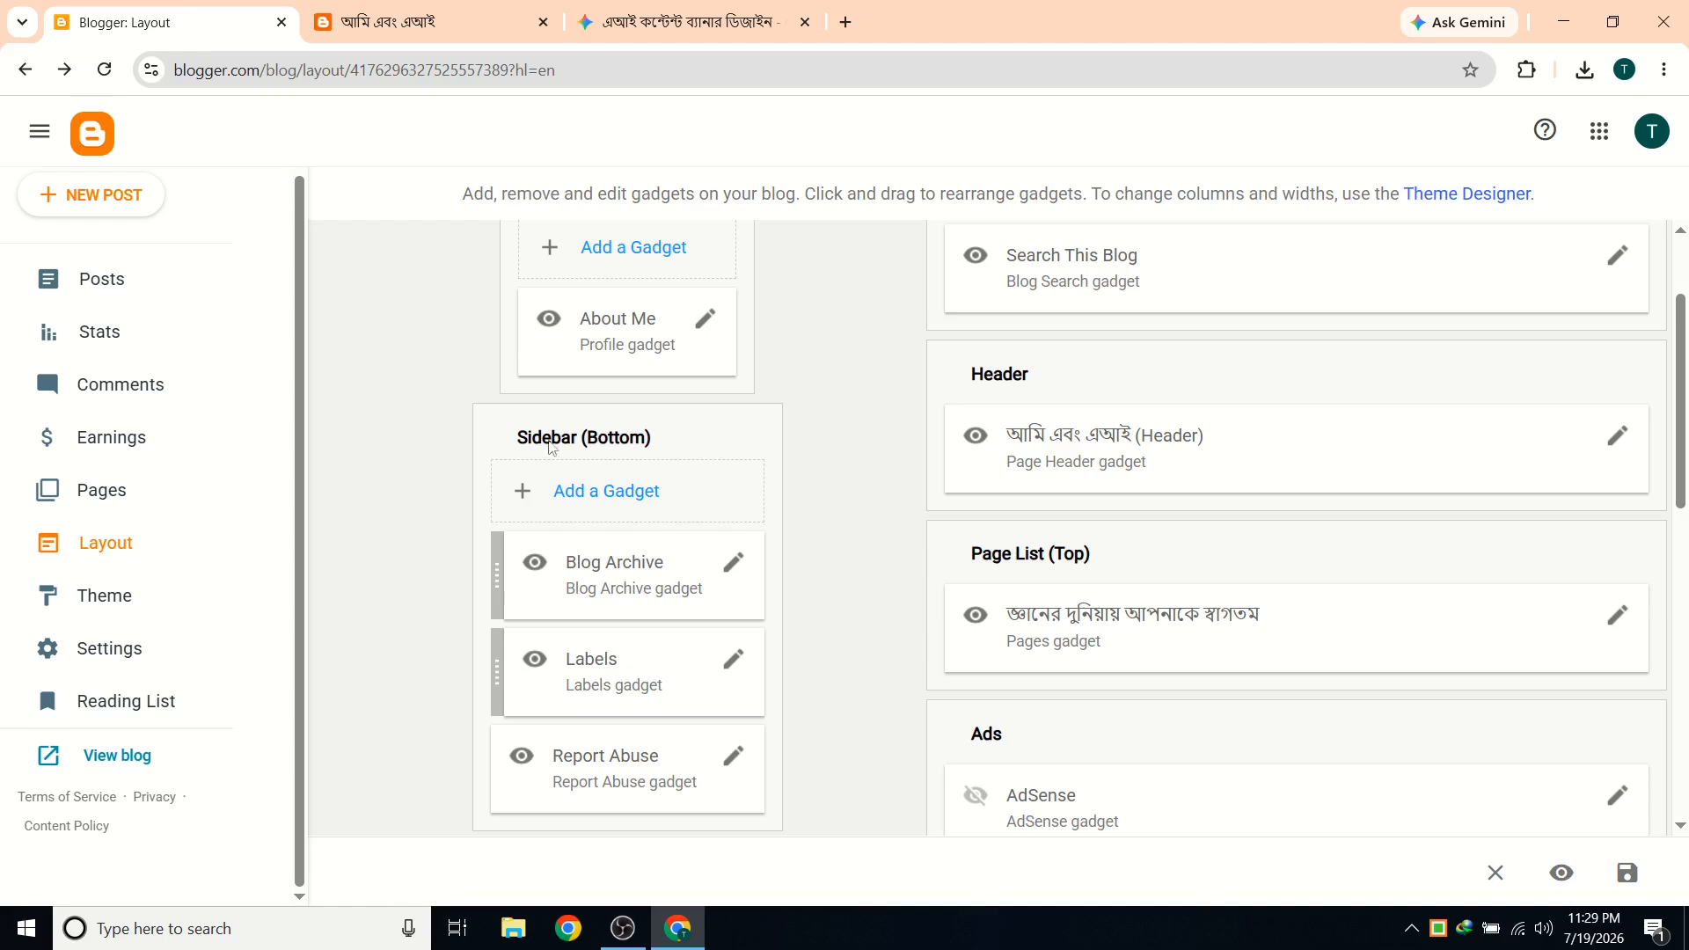
scroll(731, 497, up, 1)
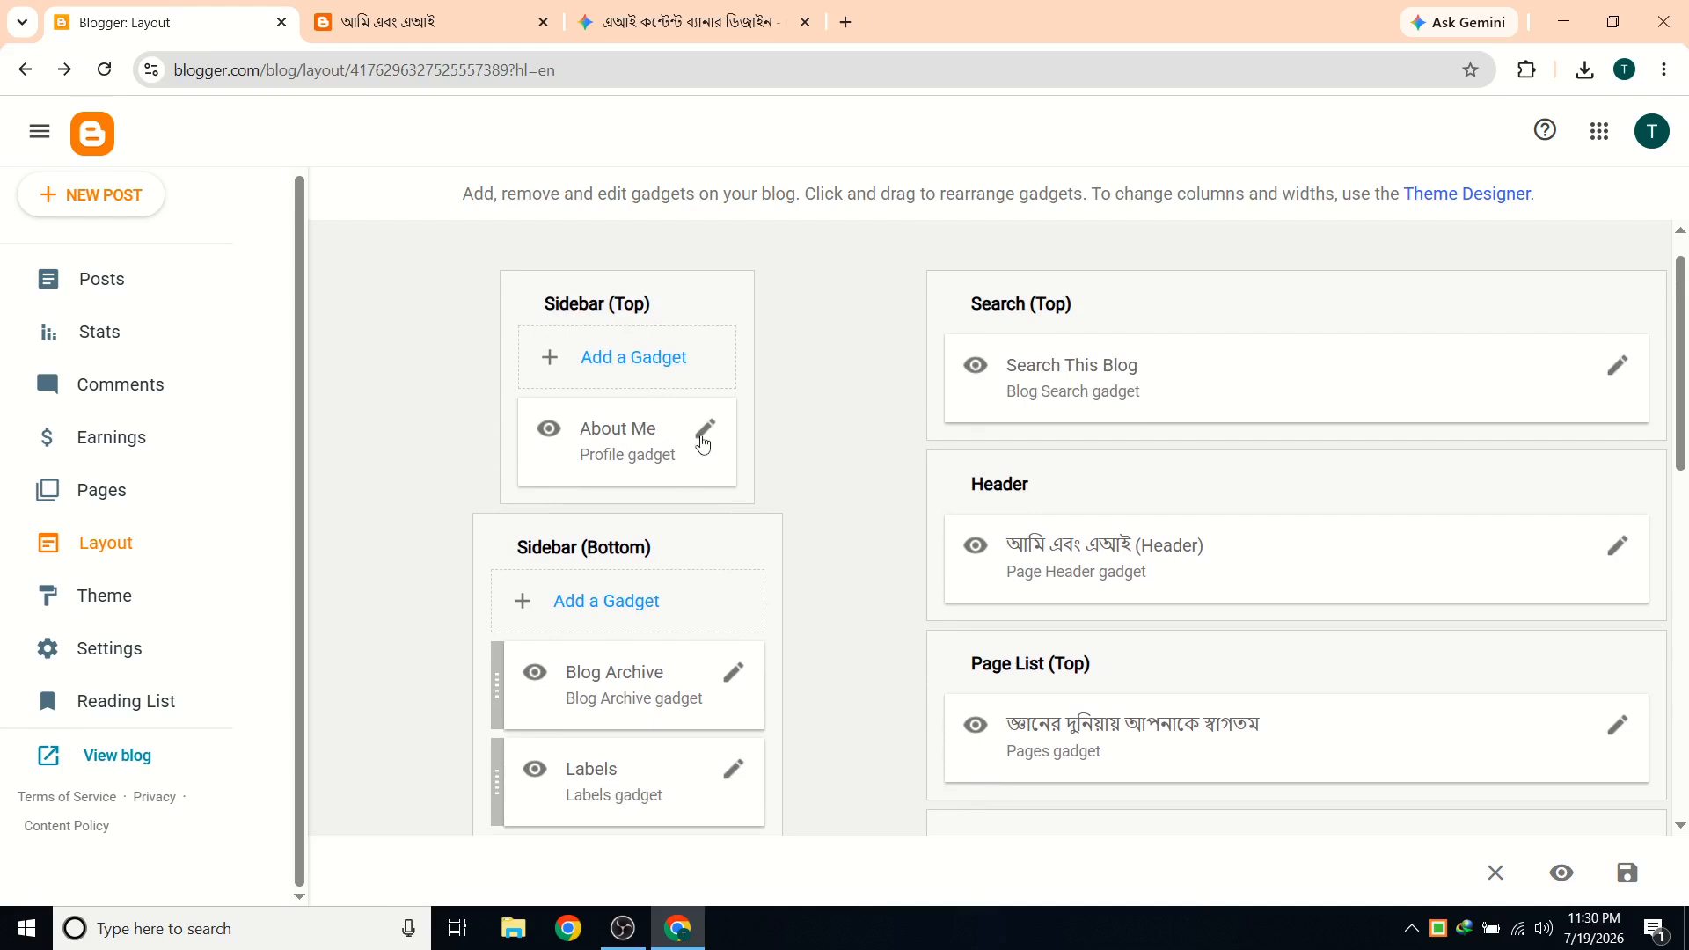
click(702, 439)
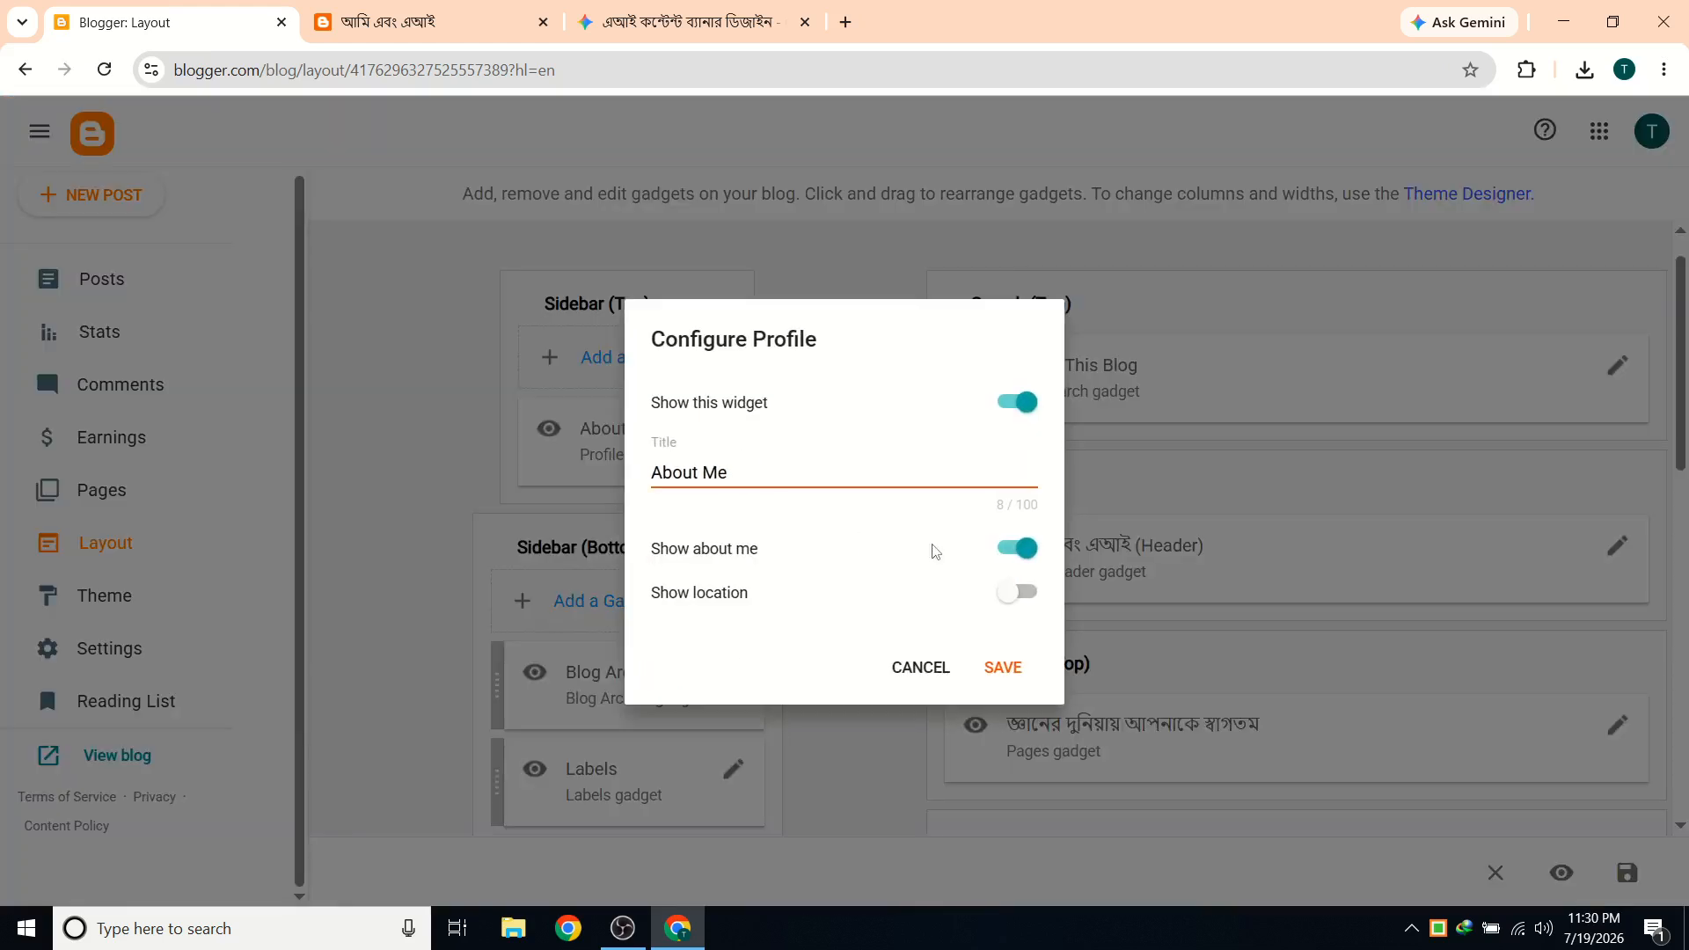
click(921, 667)
Check how the profile sidebar and header area appear on the live blog.
key(ctrl+Tab)
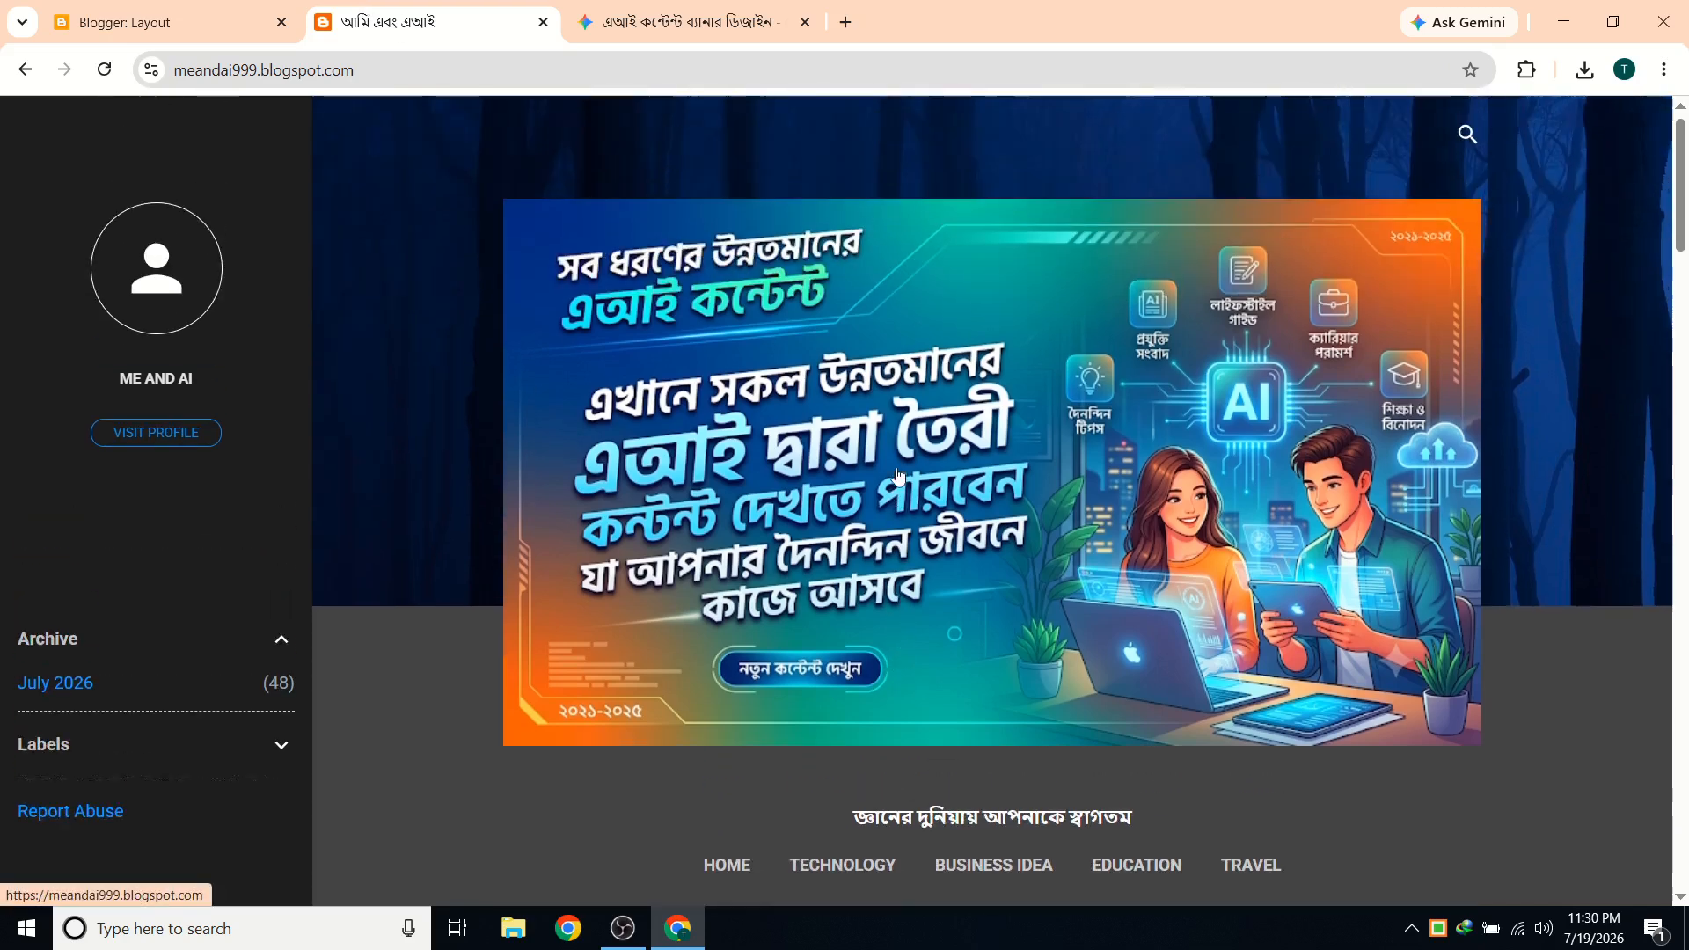
scroll(898, 476, down, 2)
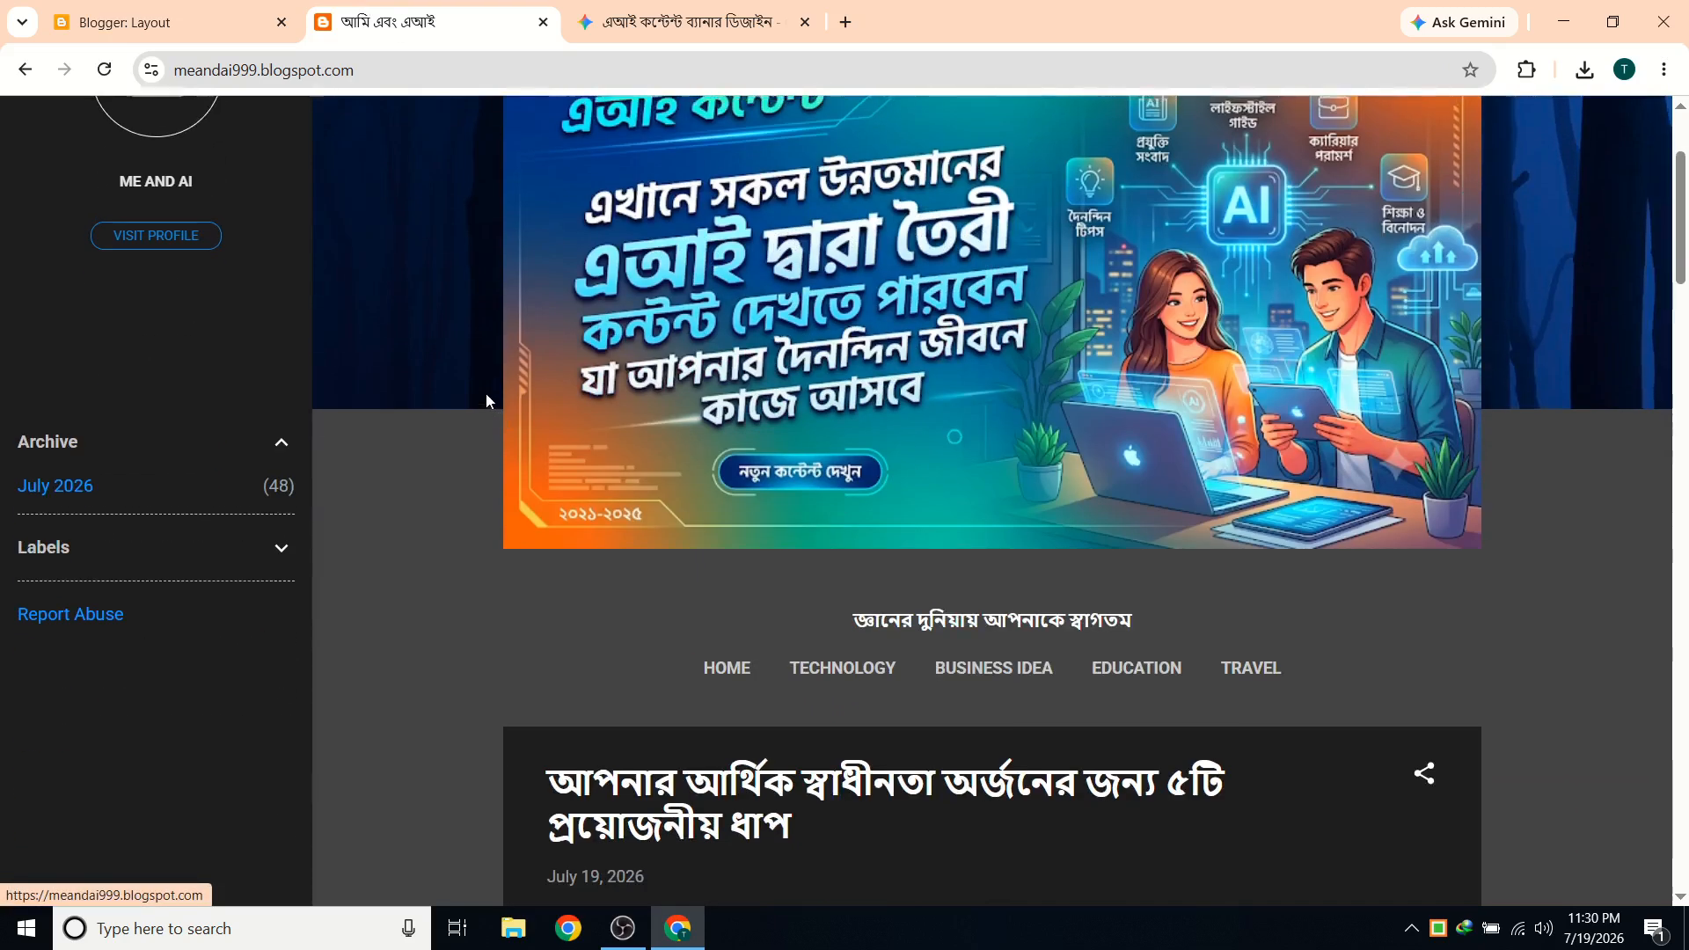
scroll(486, 394, up, 2)
Back in the Blogger layout, view the Featured Post gadget's settings under Page Body and close them without saving.
click(76, 7)
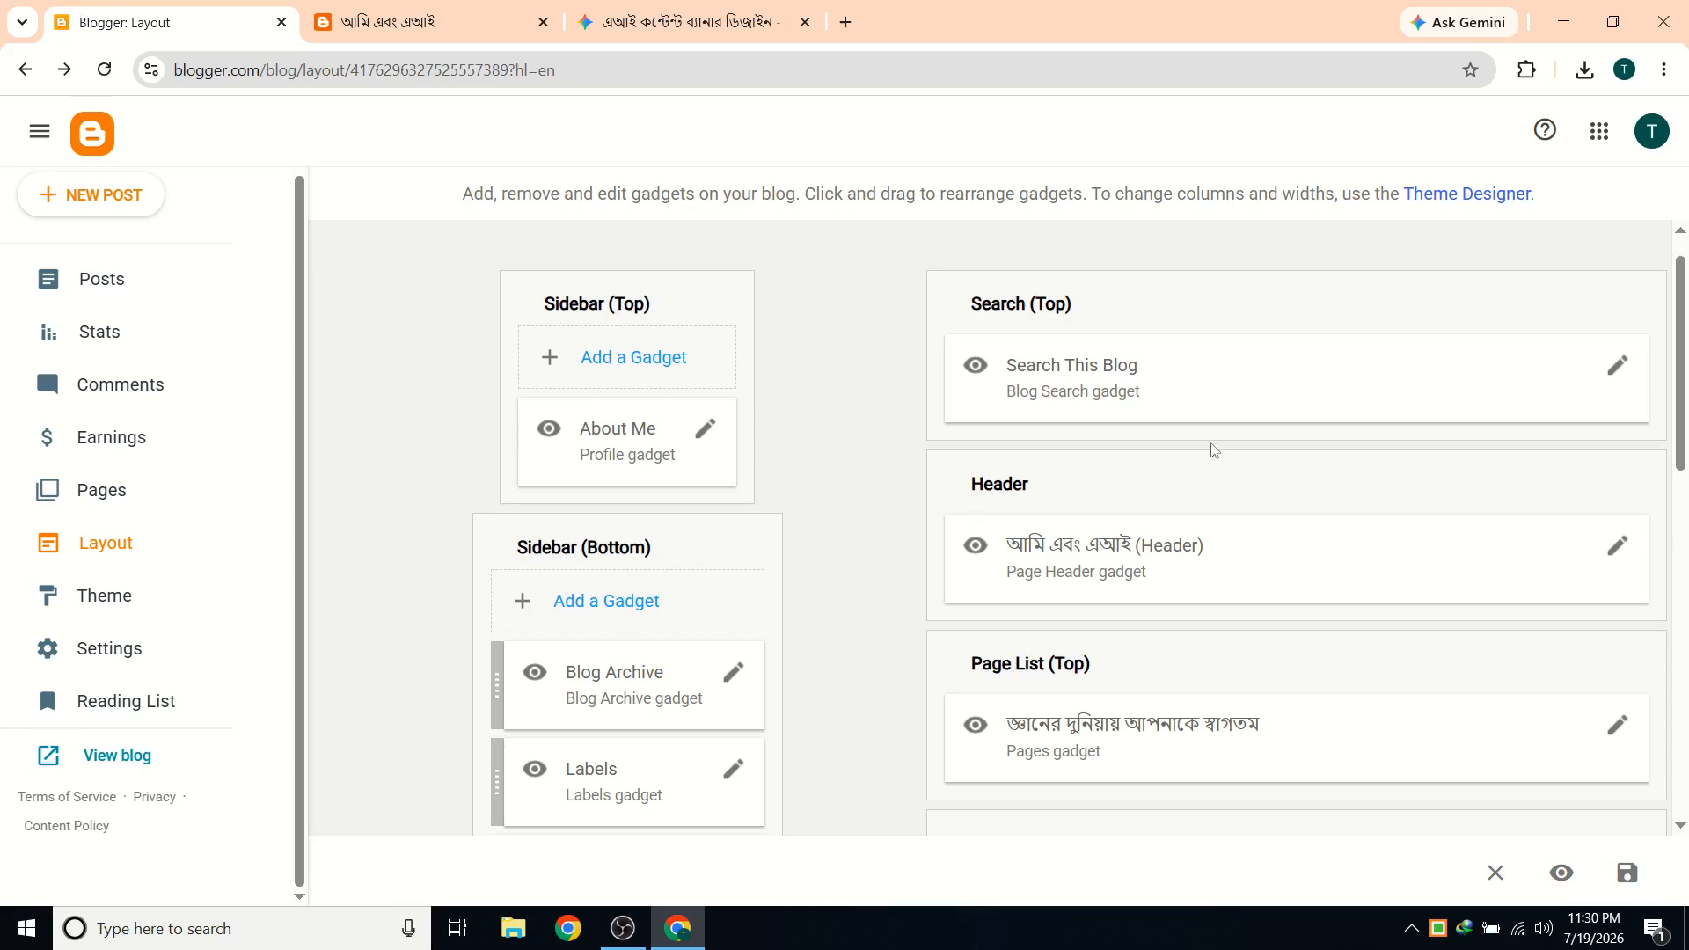
scroll(1214, 450, down, 5)
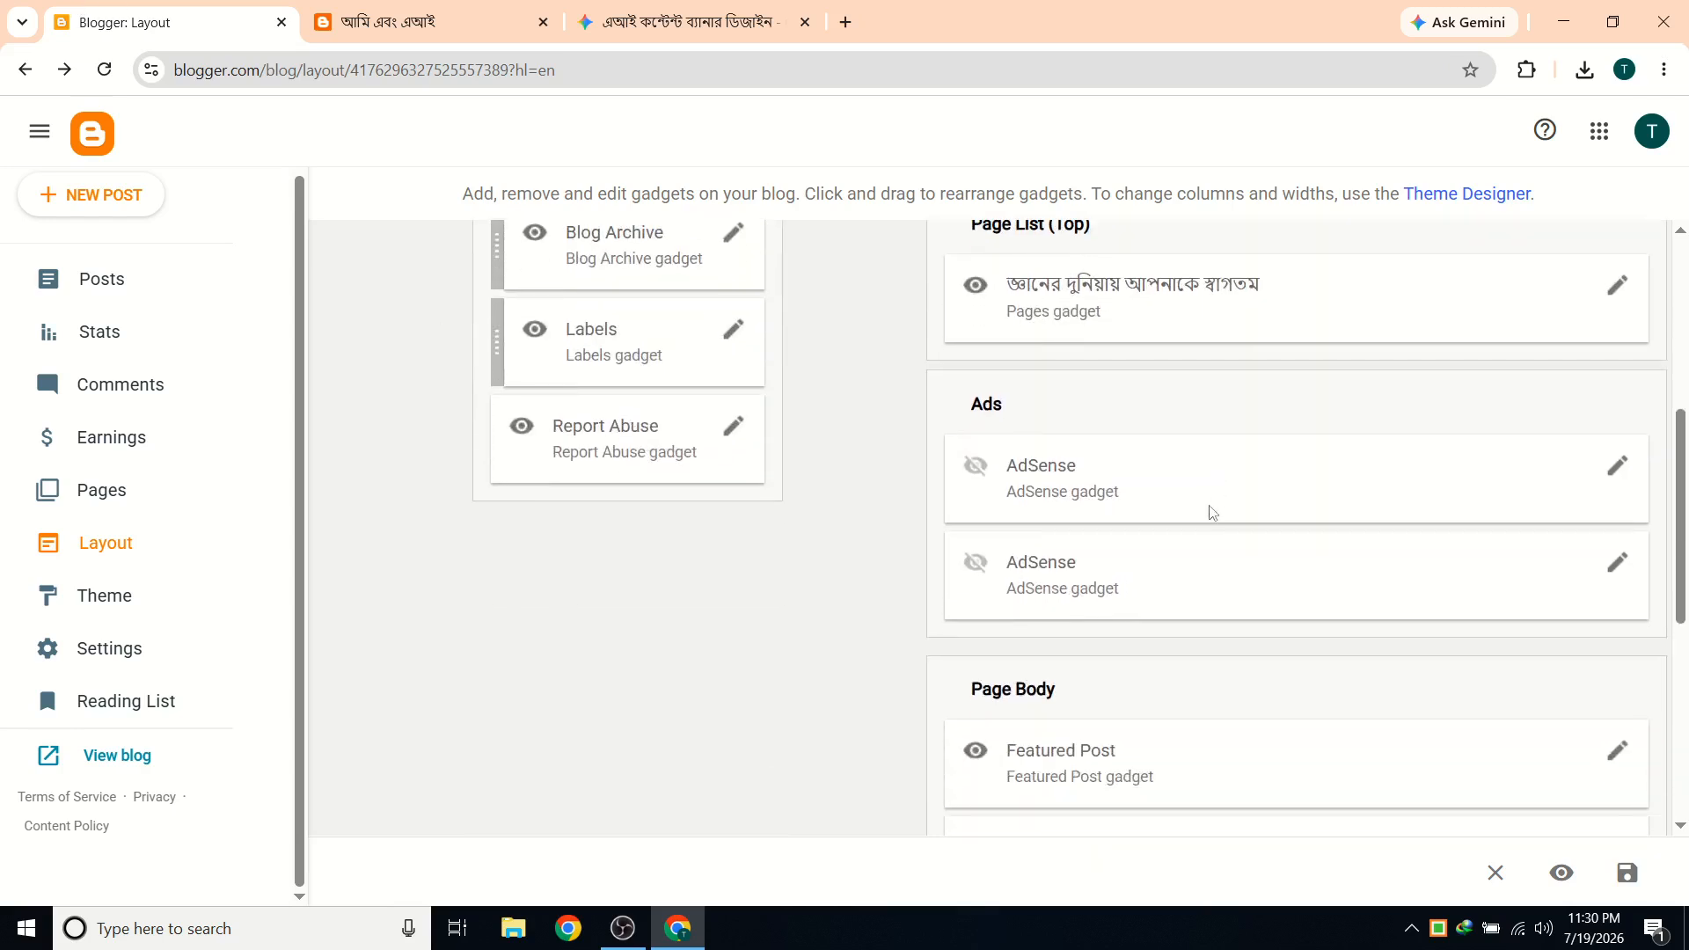
scroll(1218, 570, up, 1)
scroll(1252, 671, down, 3)
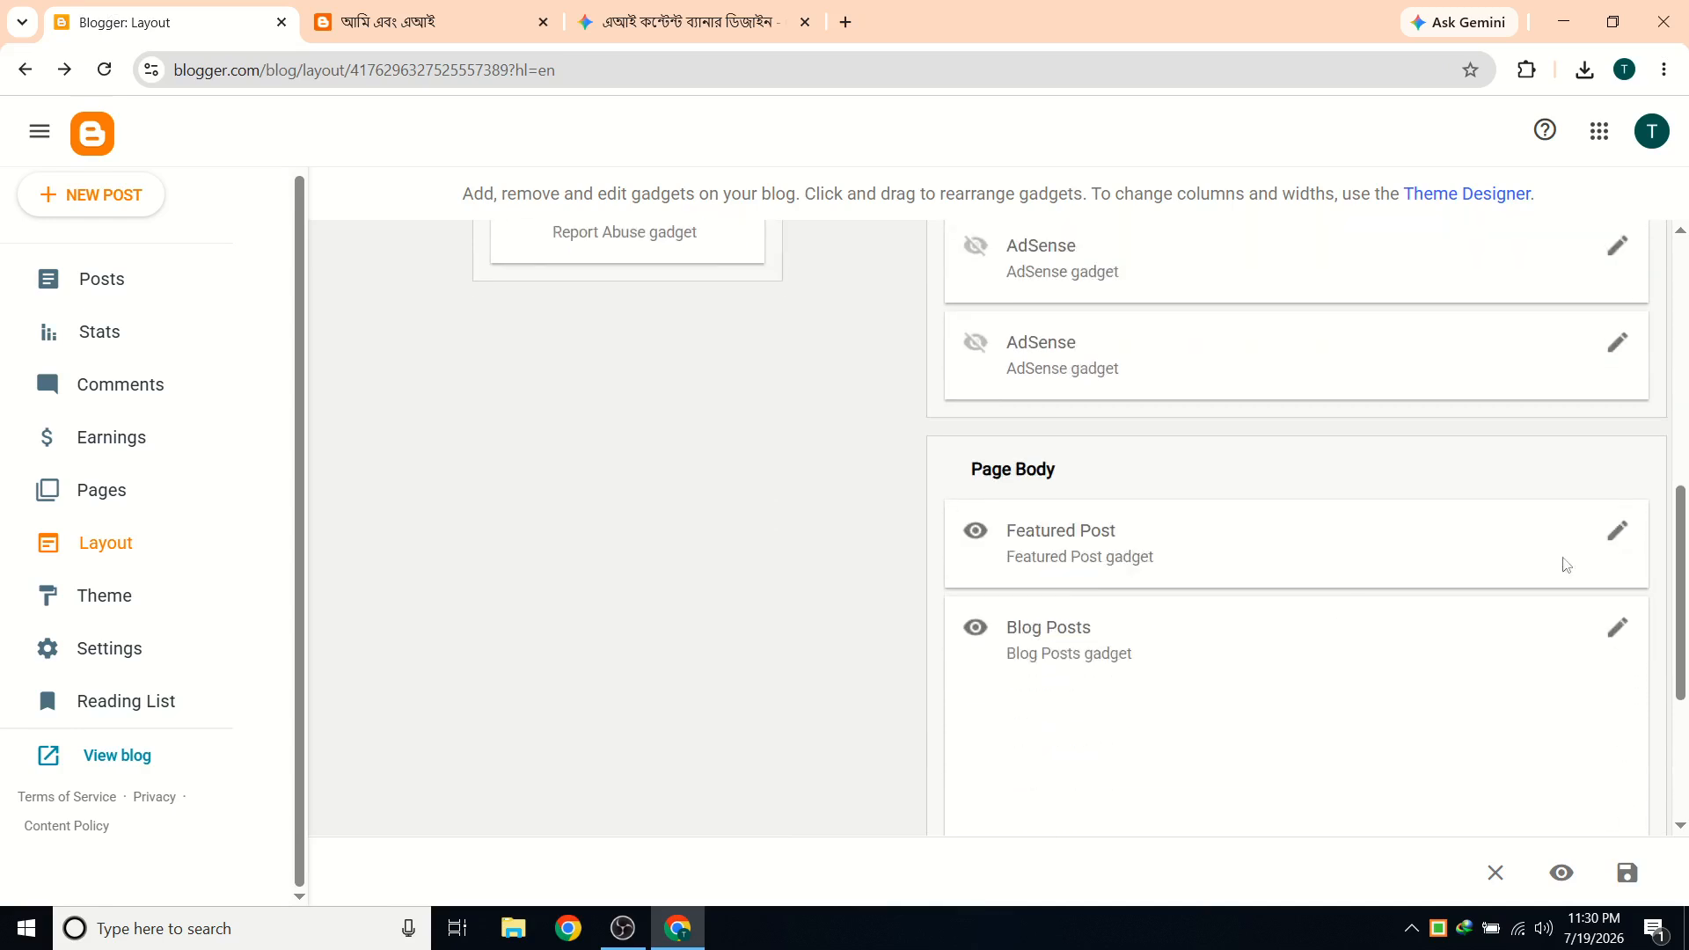
click(1604, 529)
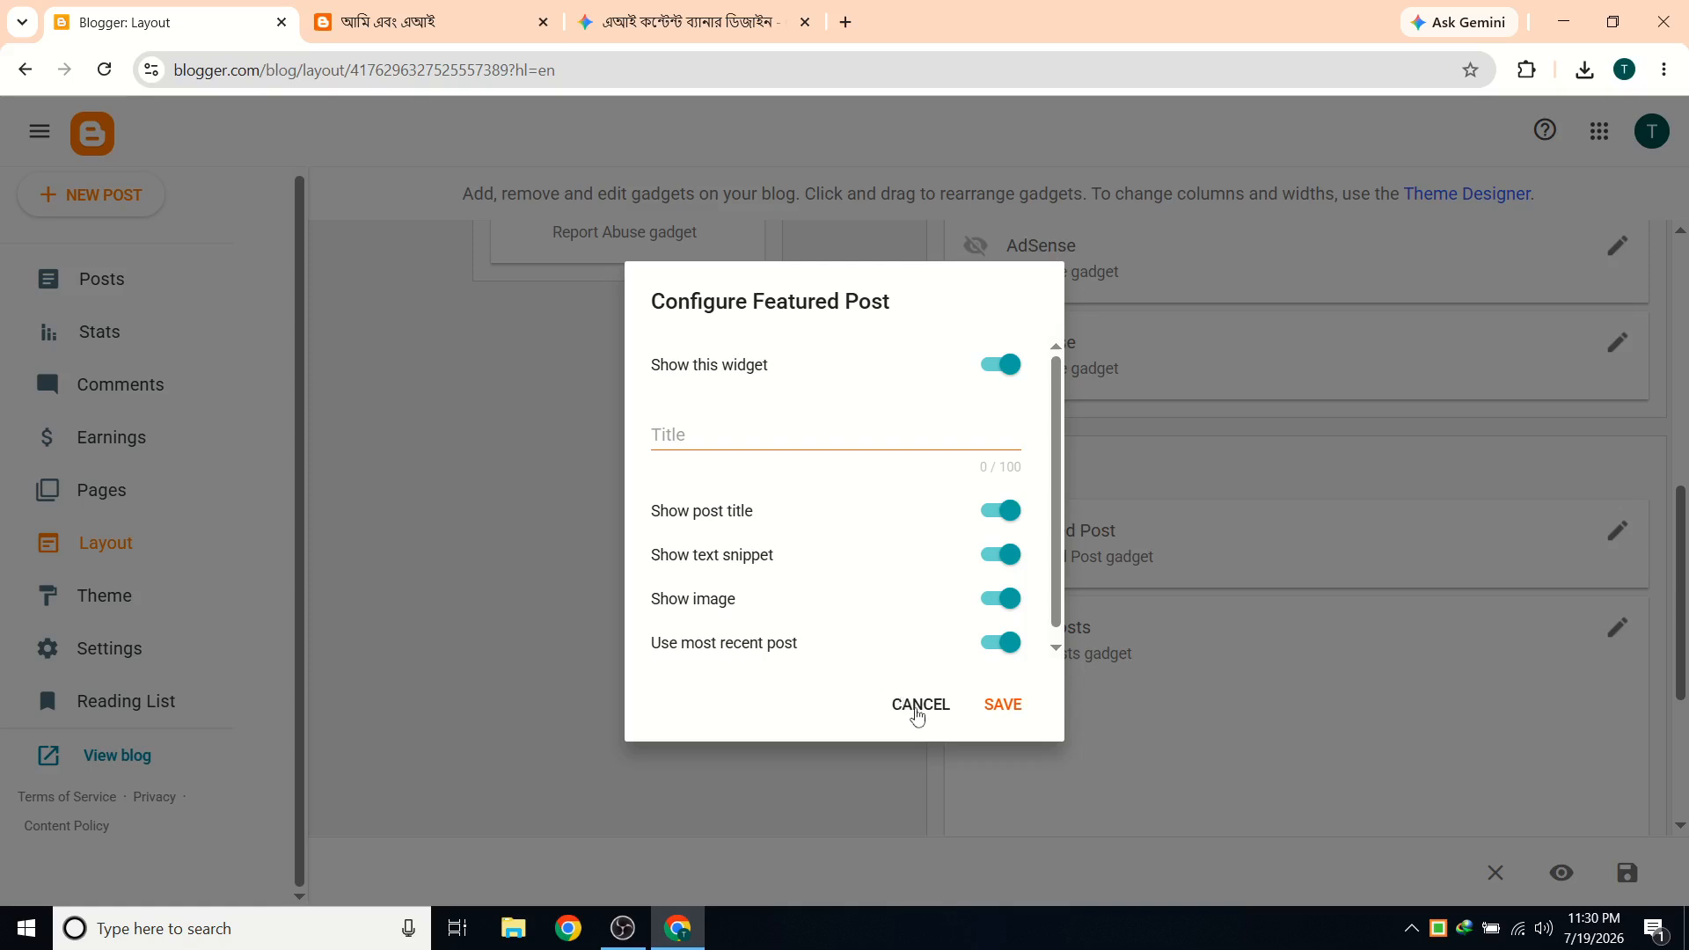
click(916, 707)
View the Popular Posts gadget's settings and close them without saving.
scroll(1267, 668, down, 4)
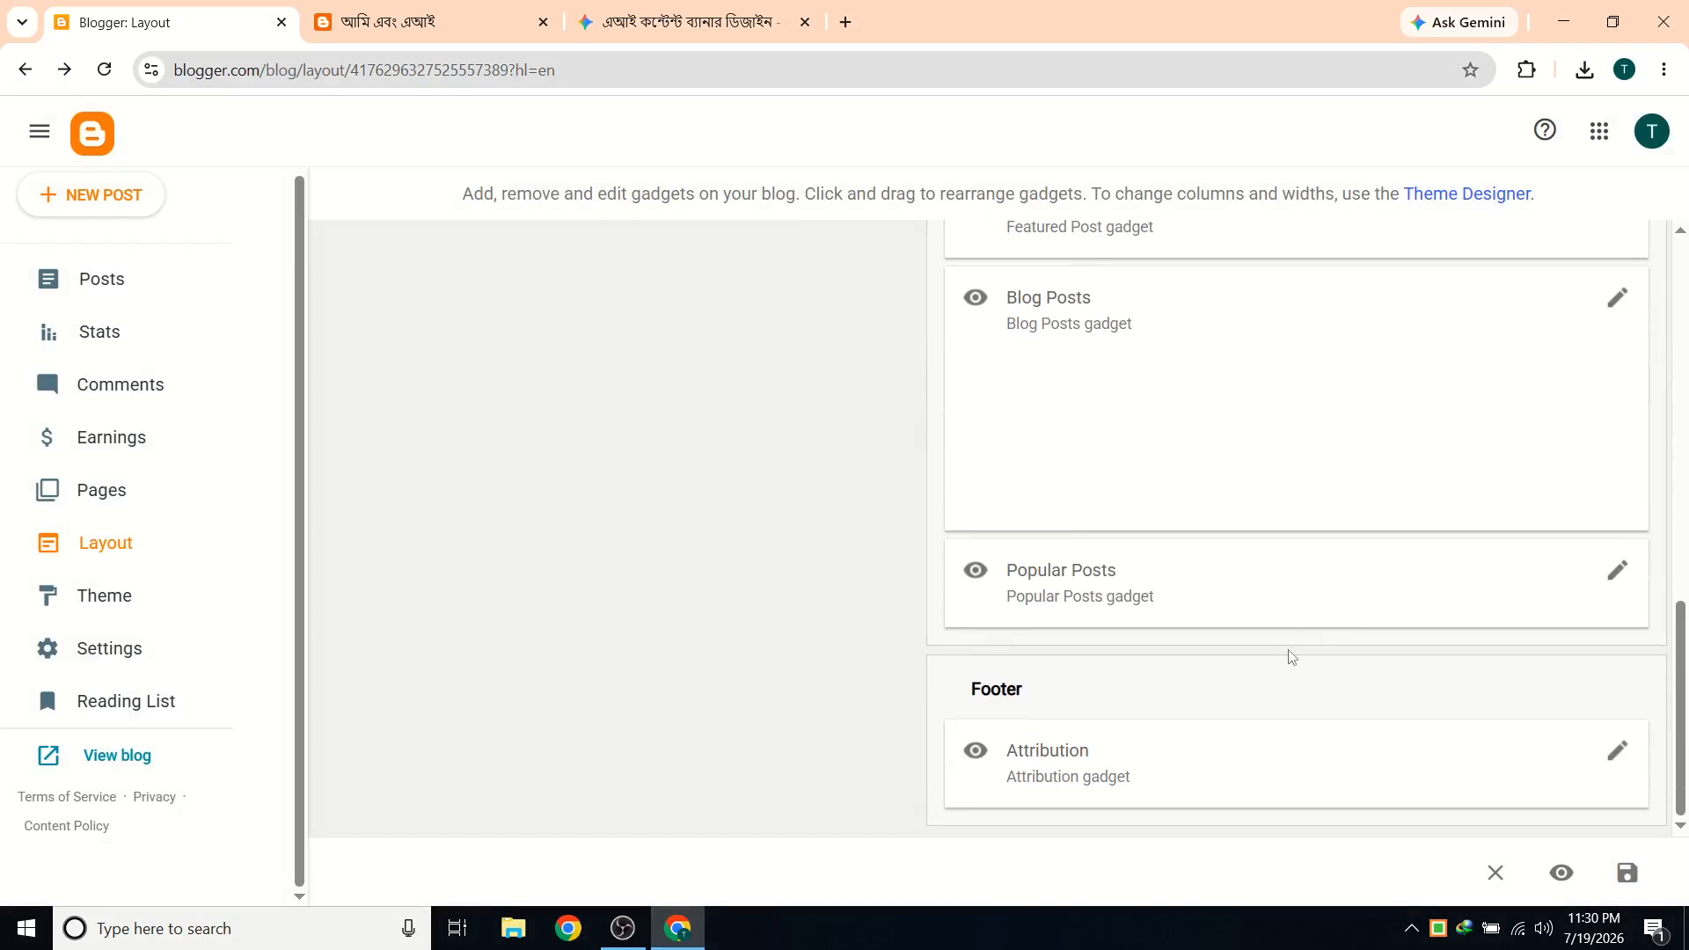
click(1621, 576)
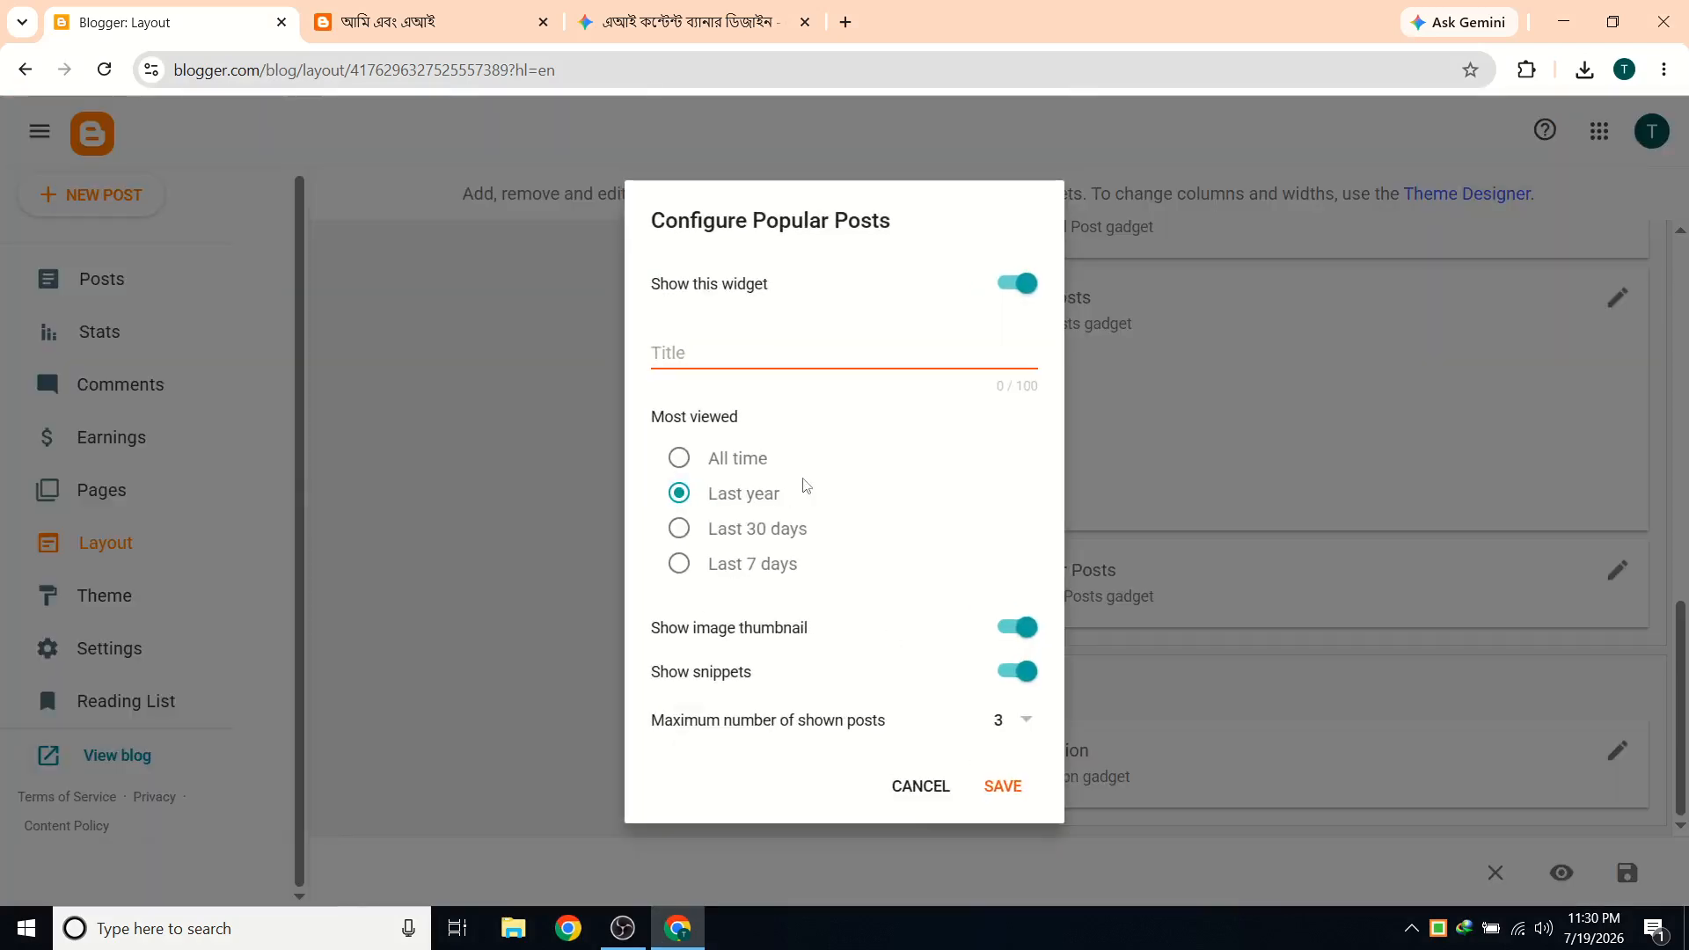
click(924, 787)
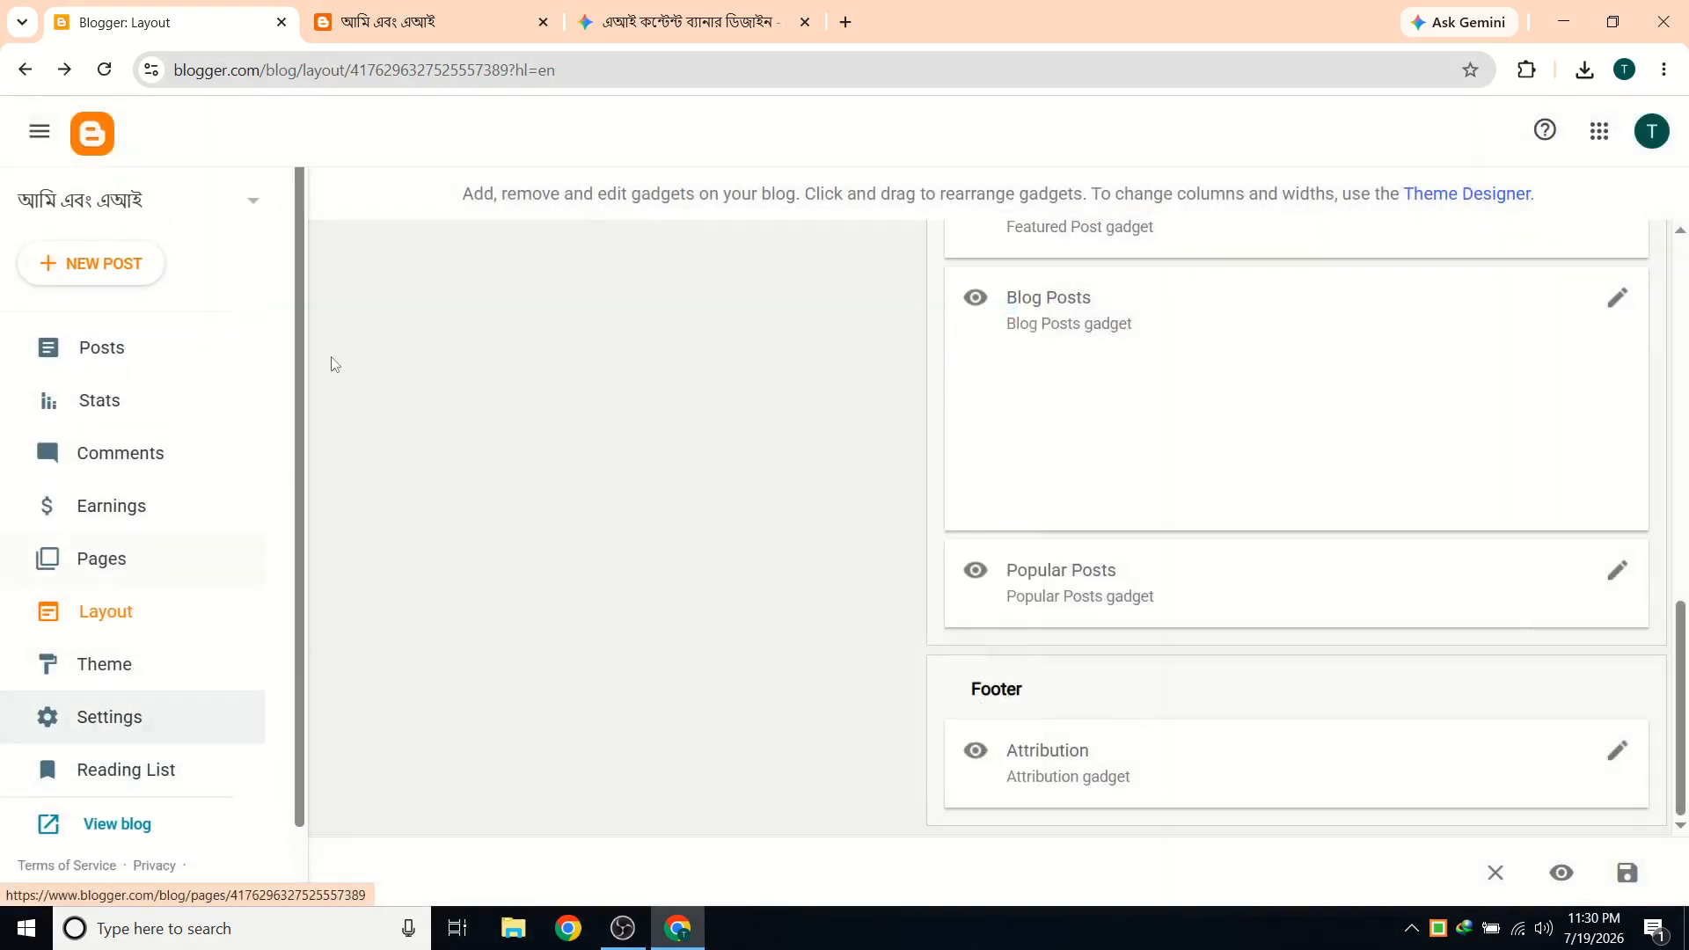
Return to the live blog, reload it and review the banner, page links and first post.
click(117, 755)
scroll(145, 479, down, 4)
scroll(136, 546, up, 4)
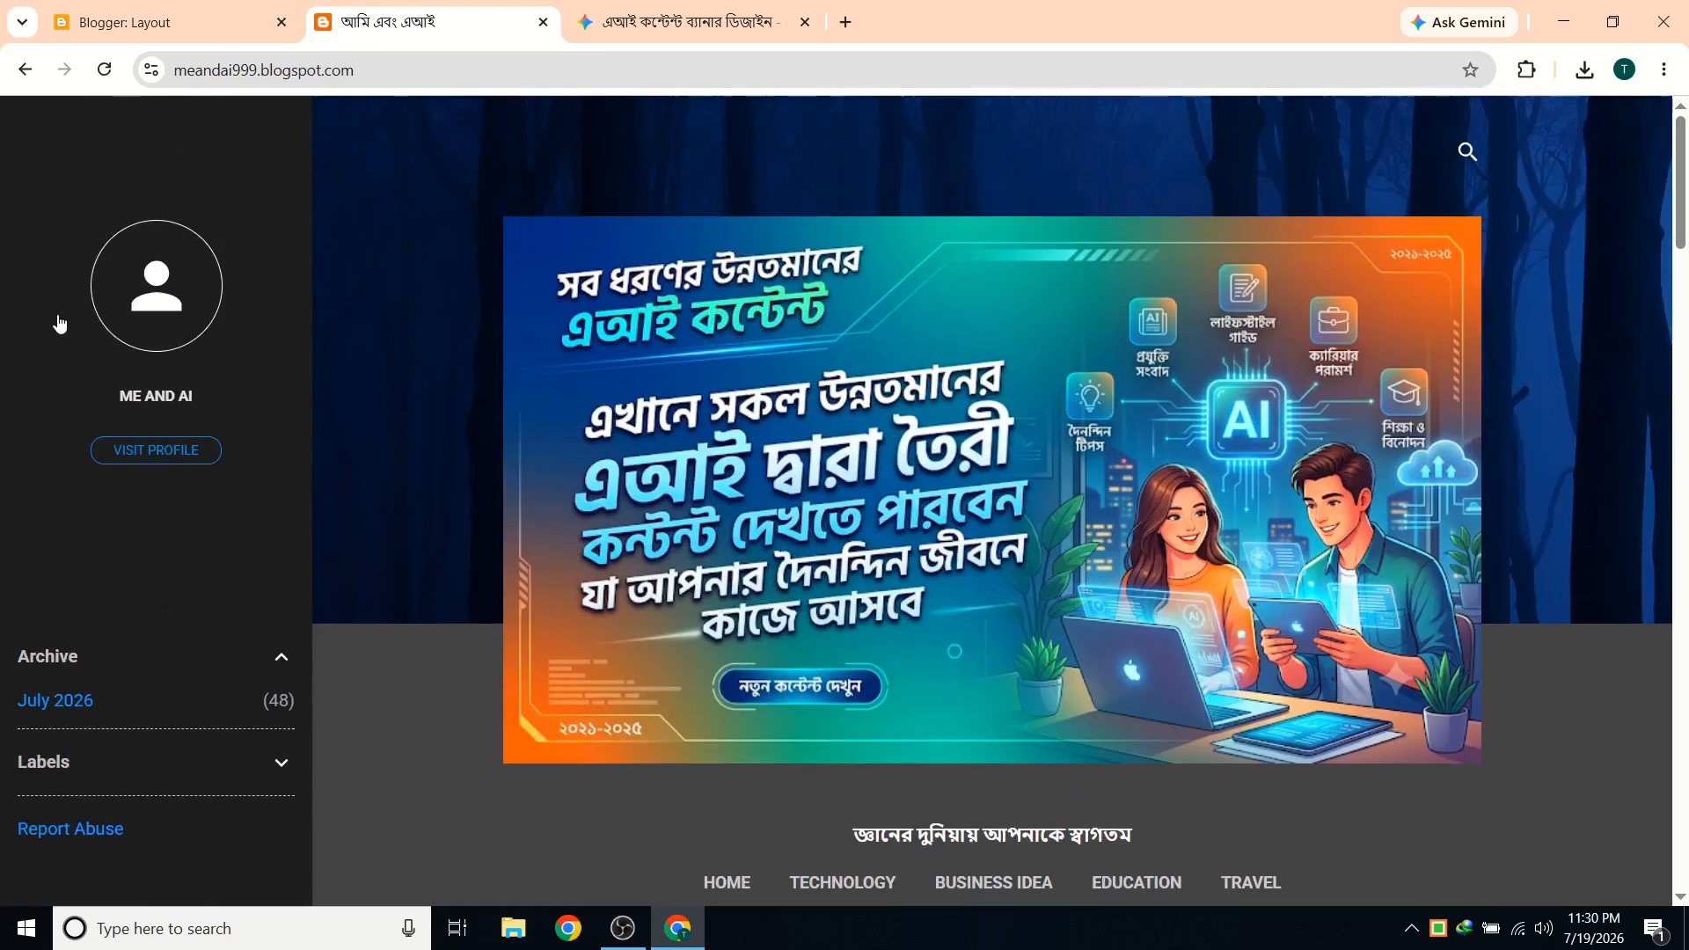
click(104, 69)
scroll(420, 278, down, 3)
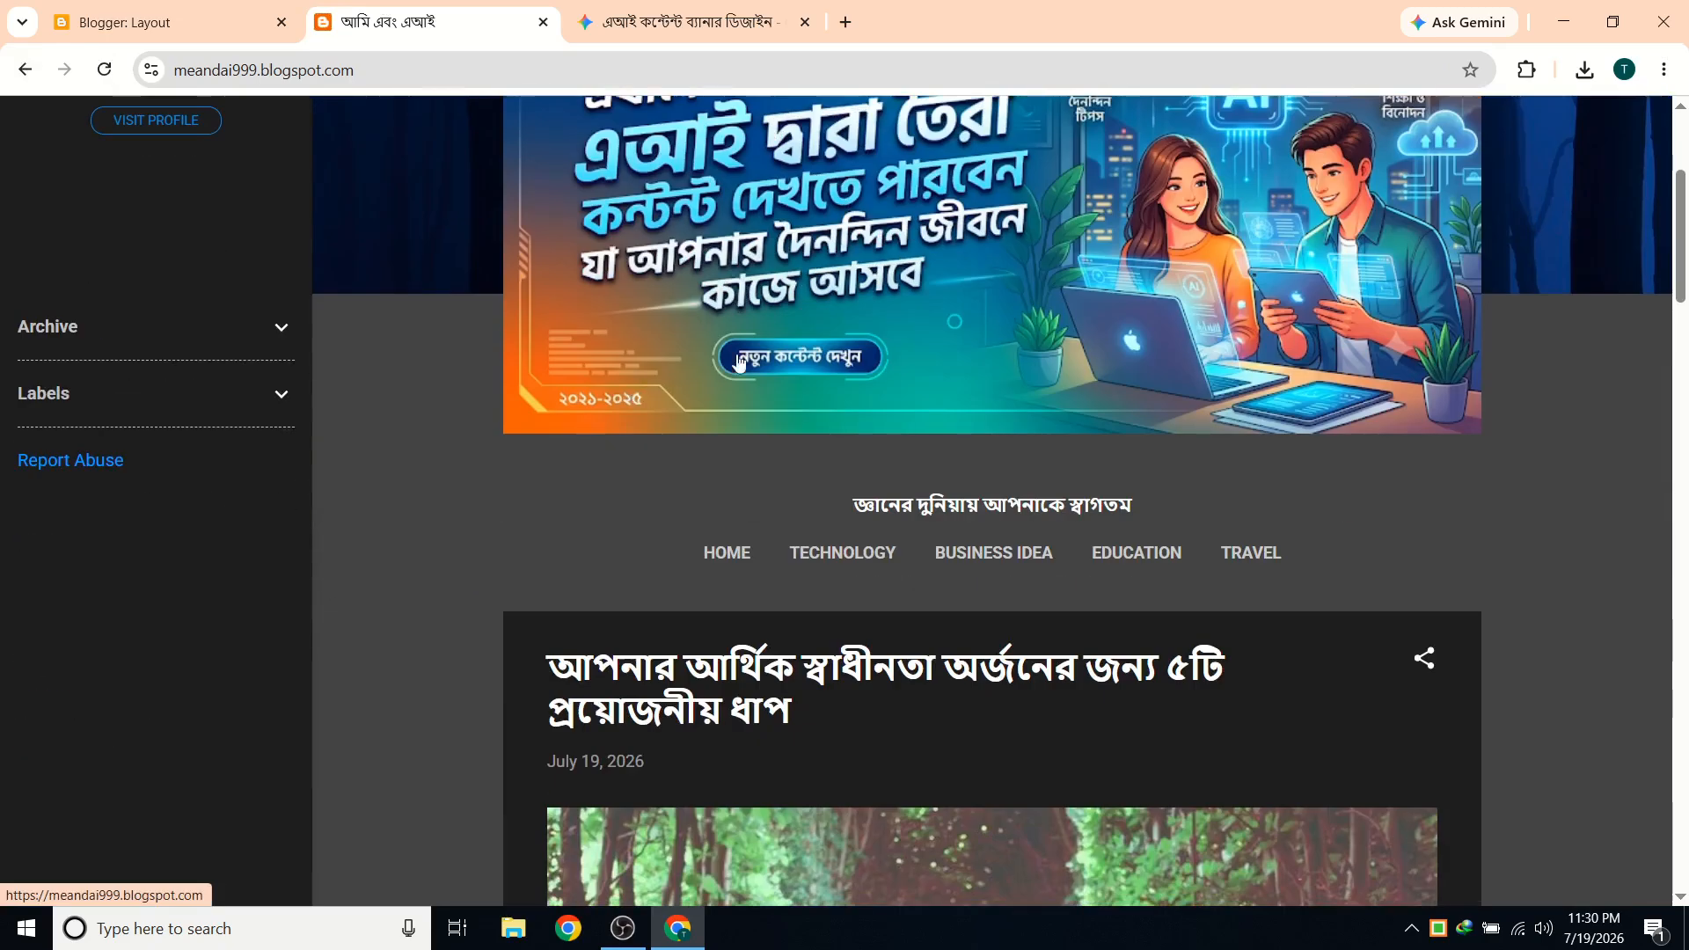
Look through the list of posts on the live blog below the banner and page links.
scroll(968, 624, down, 10)
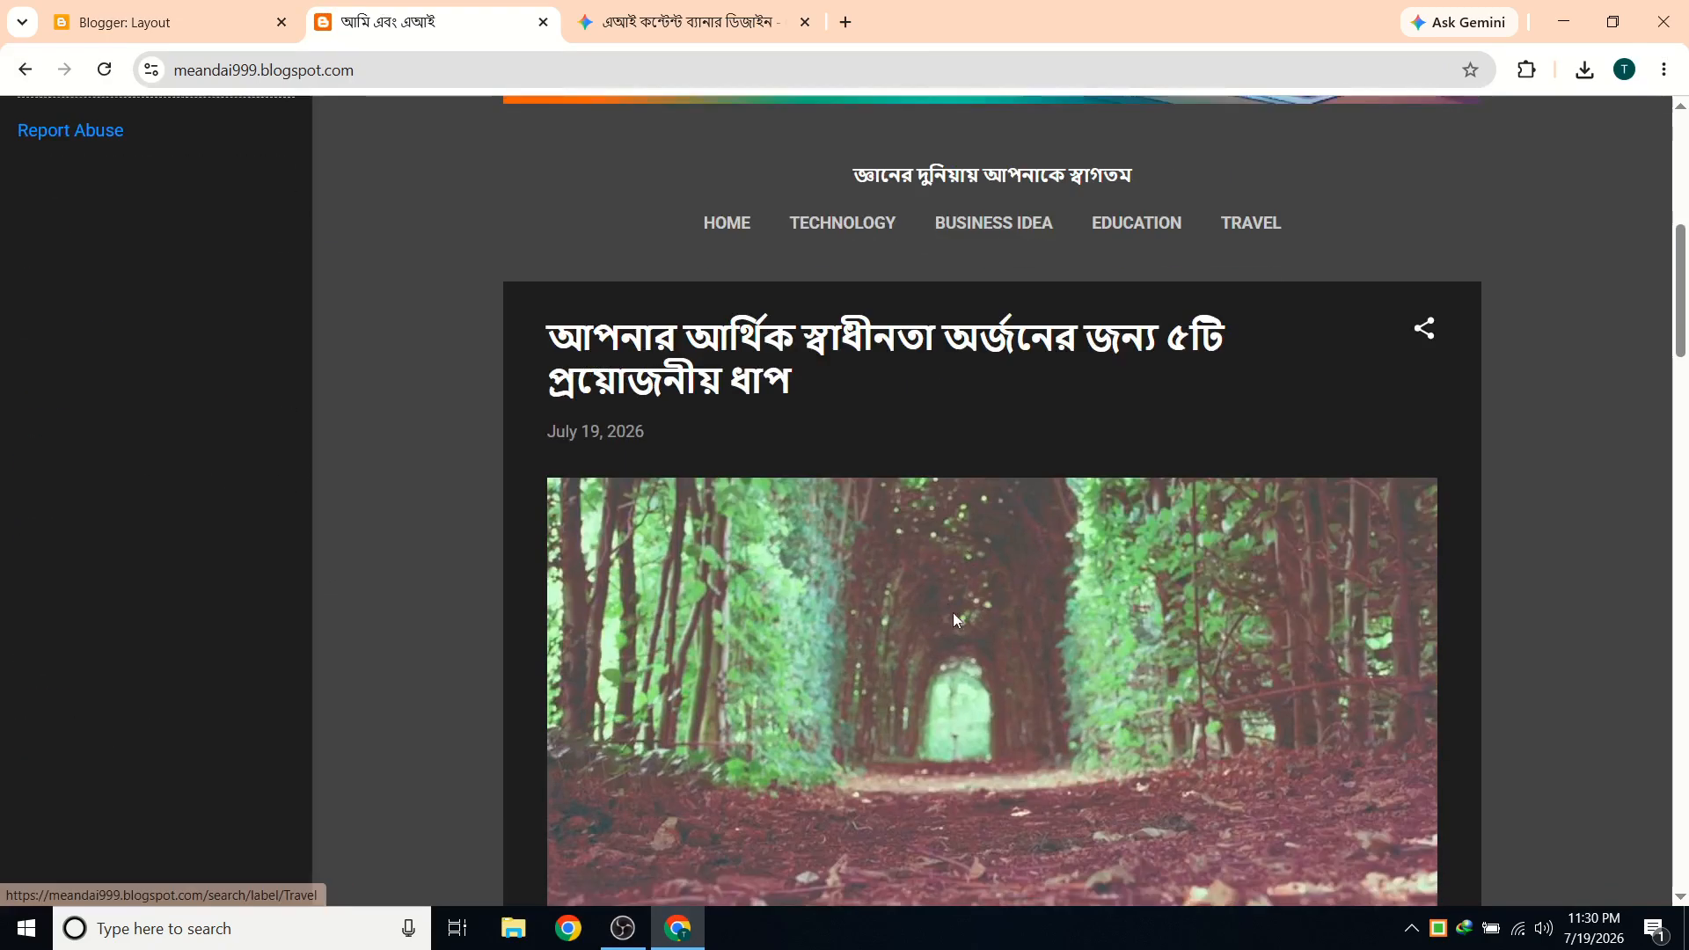
scroll(990, 651, down, 8)
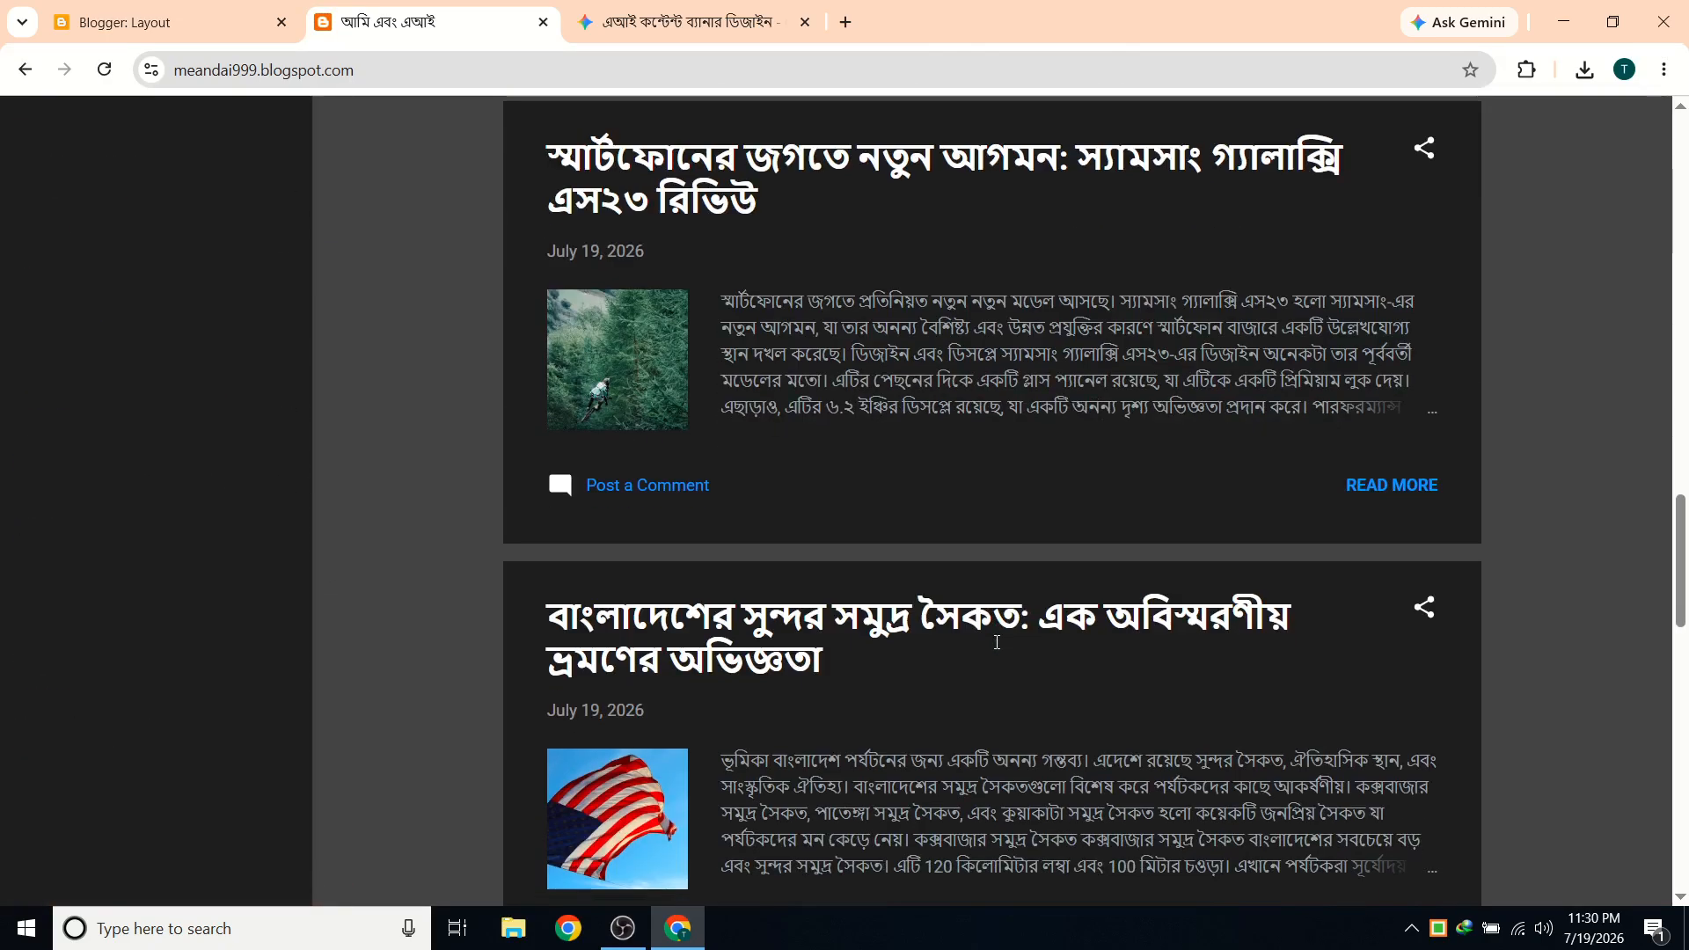
scroll(991, 645, up, 6)
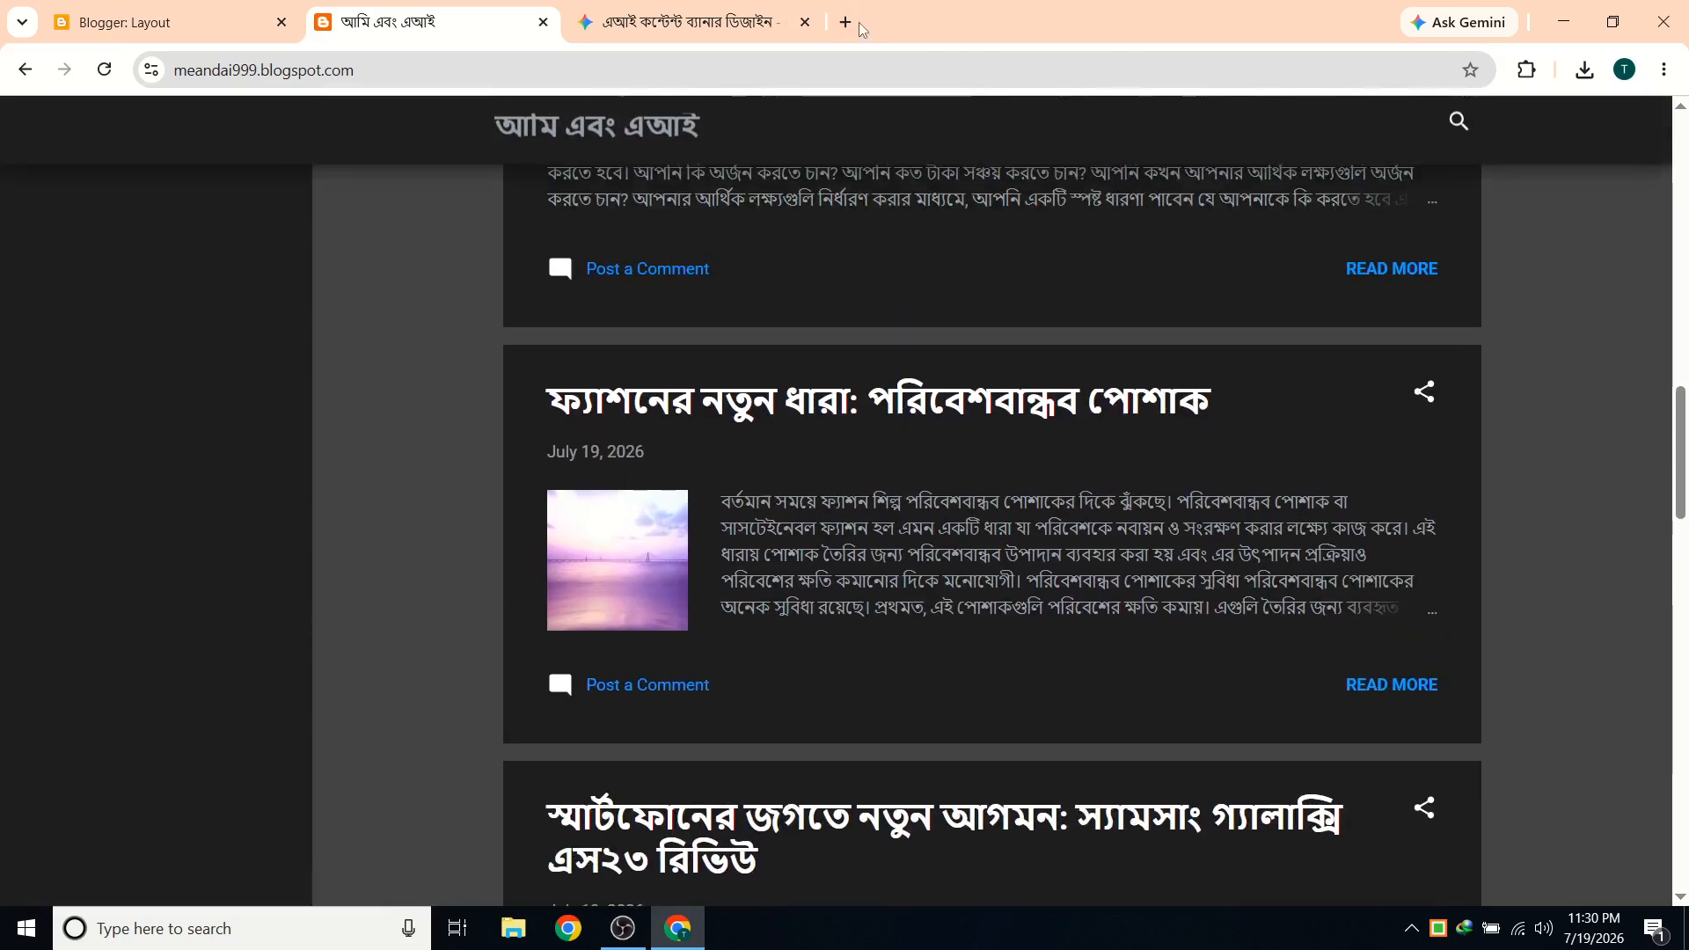
Open trickbd.com in a new browser tab.
click(857, 27)
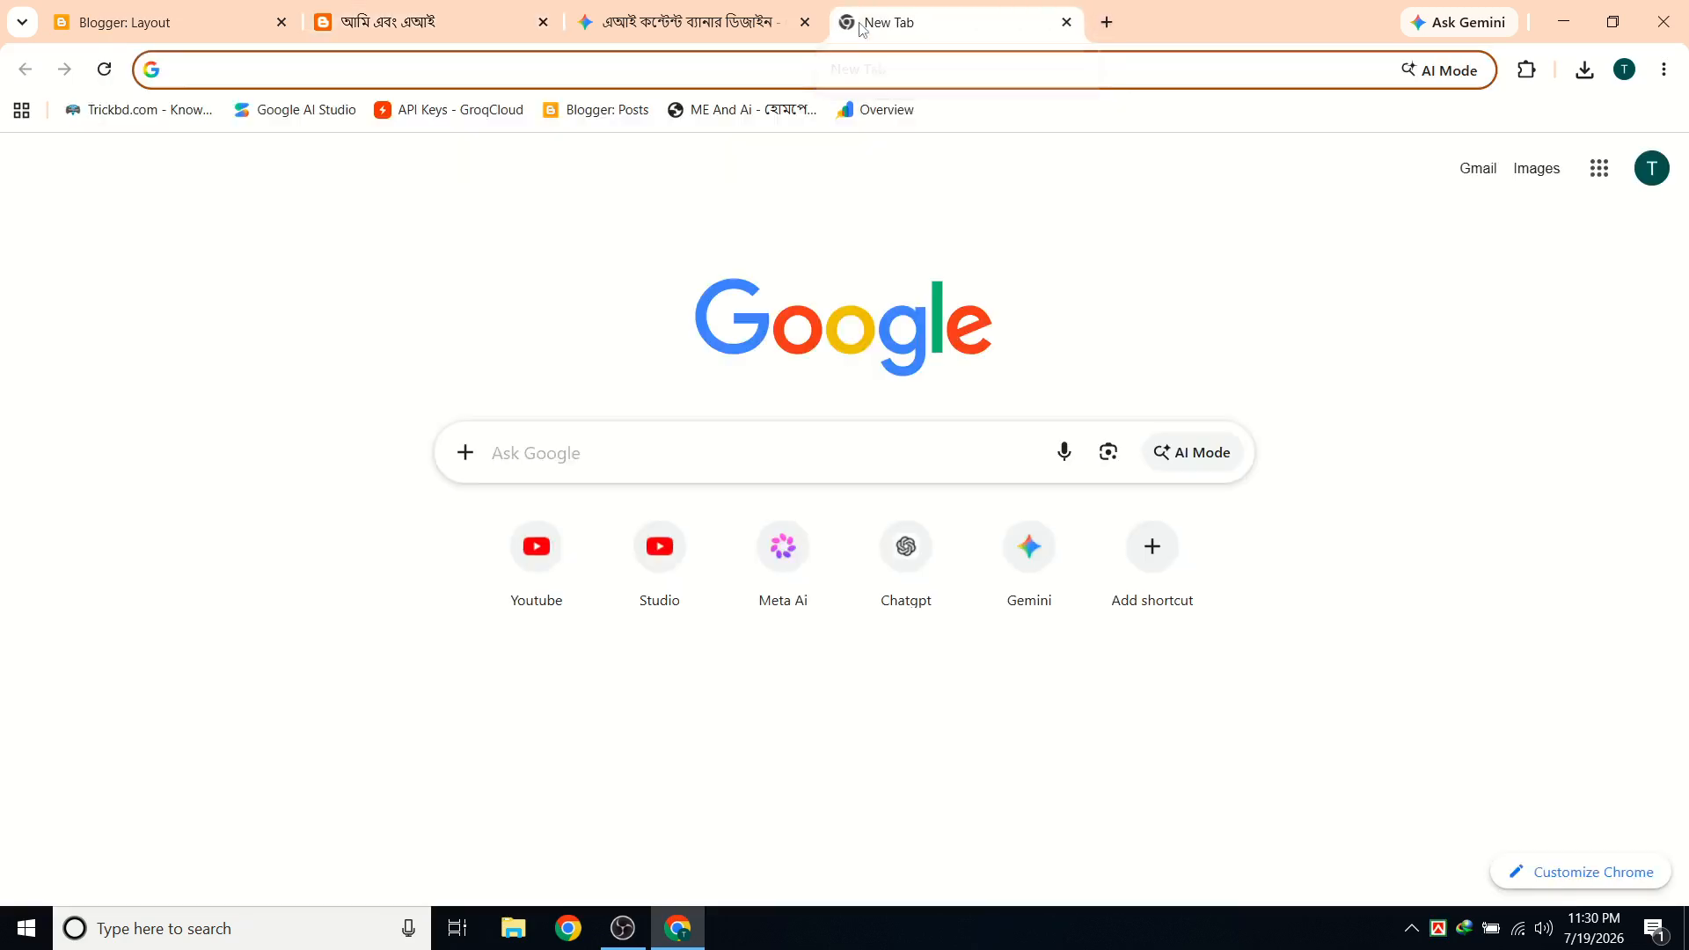
text(trickbd)
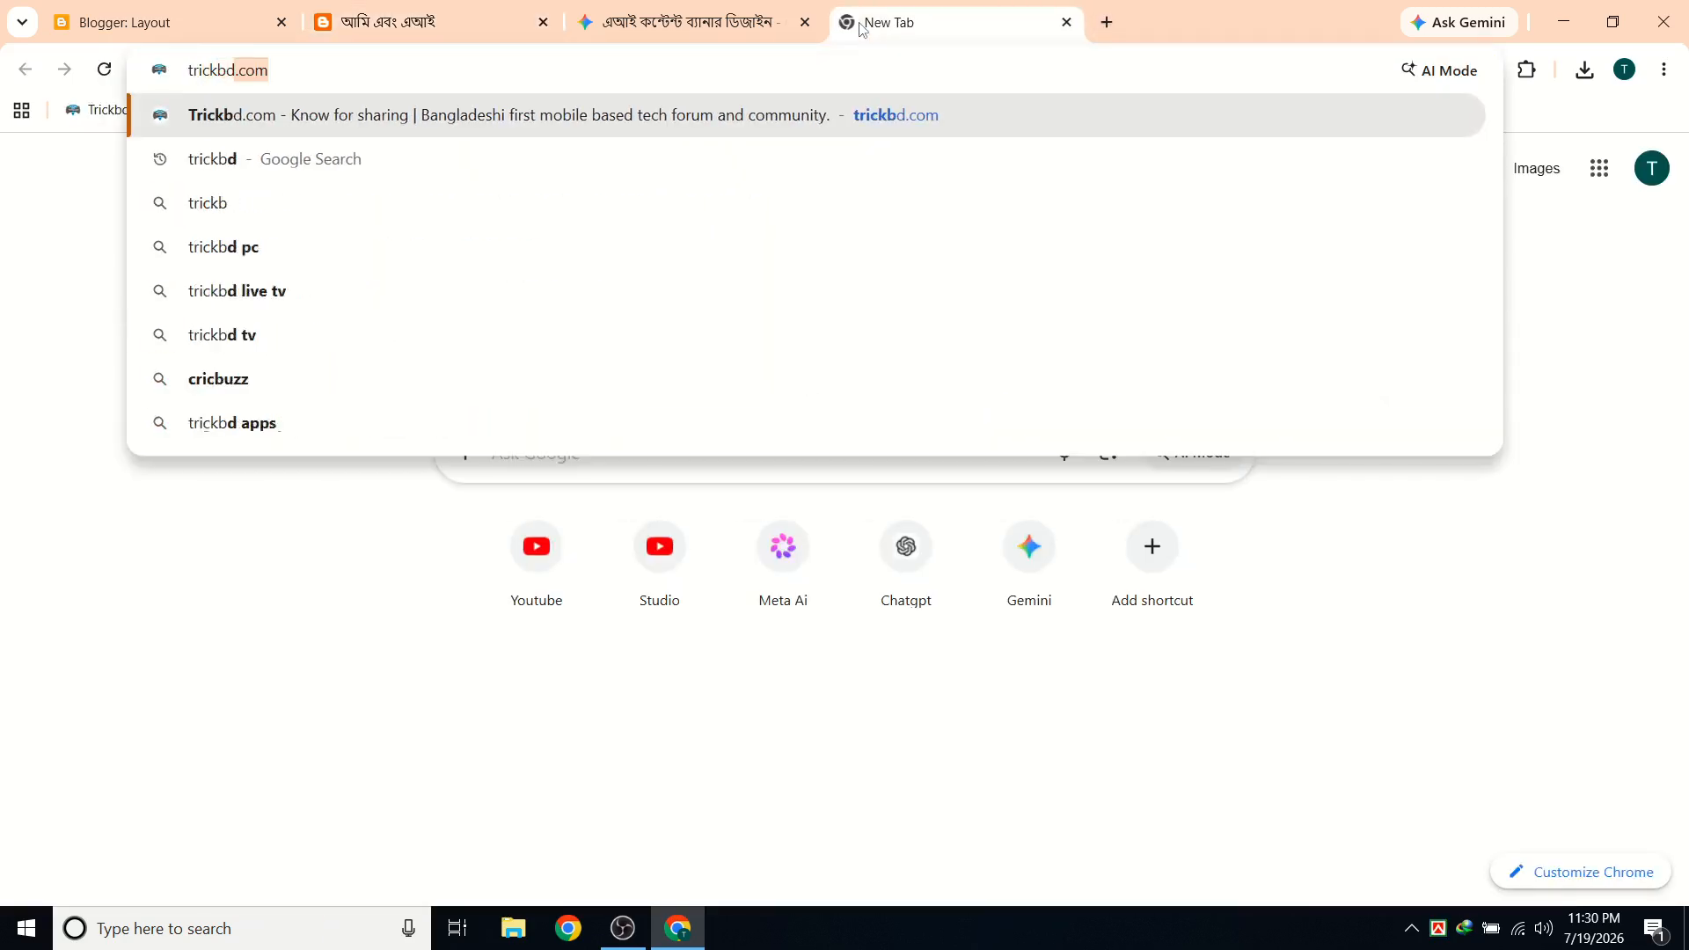
key(Return)
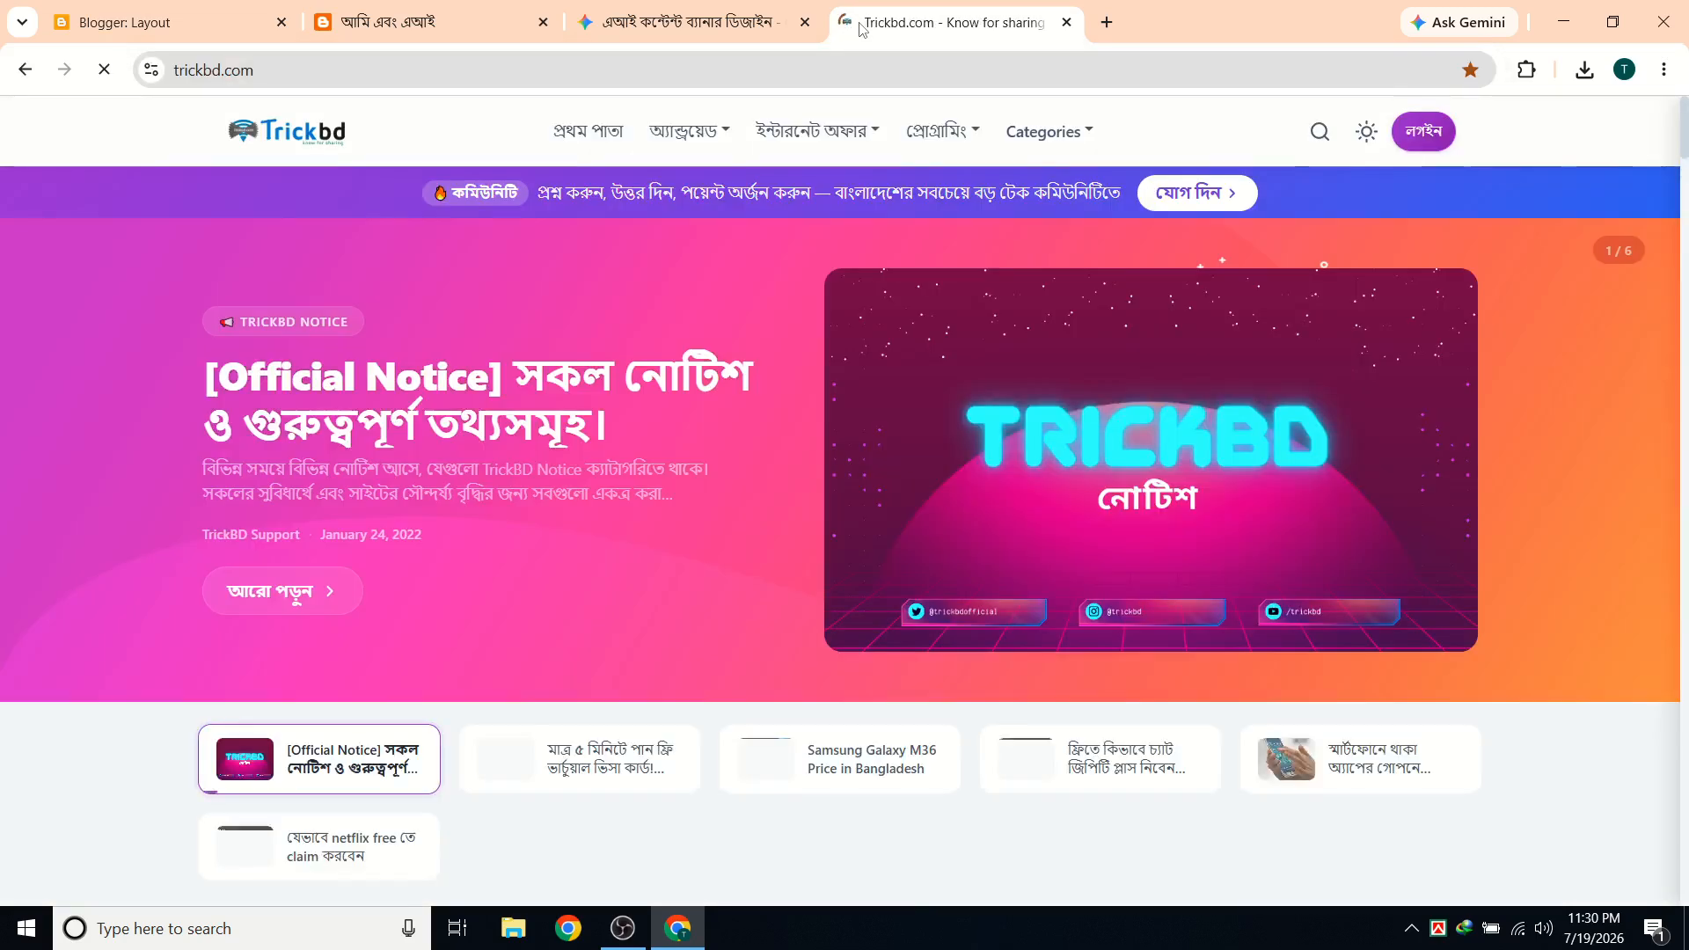
Examine the Trickbd homepage's design, including its featured slider, the three side-by-side post cards and the recent discussions section.
scroll(928, 399, down, 10)
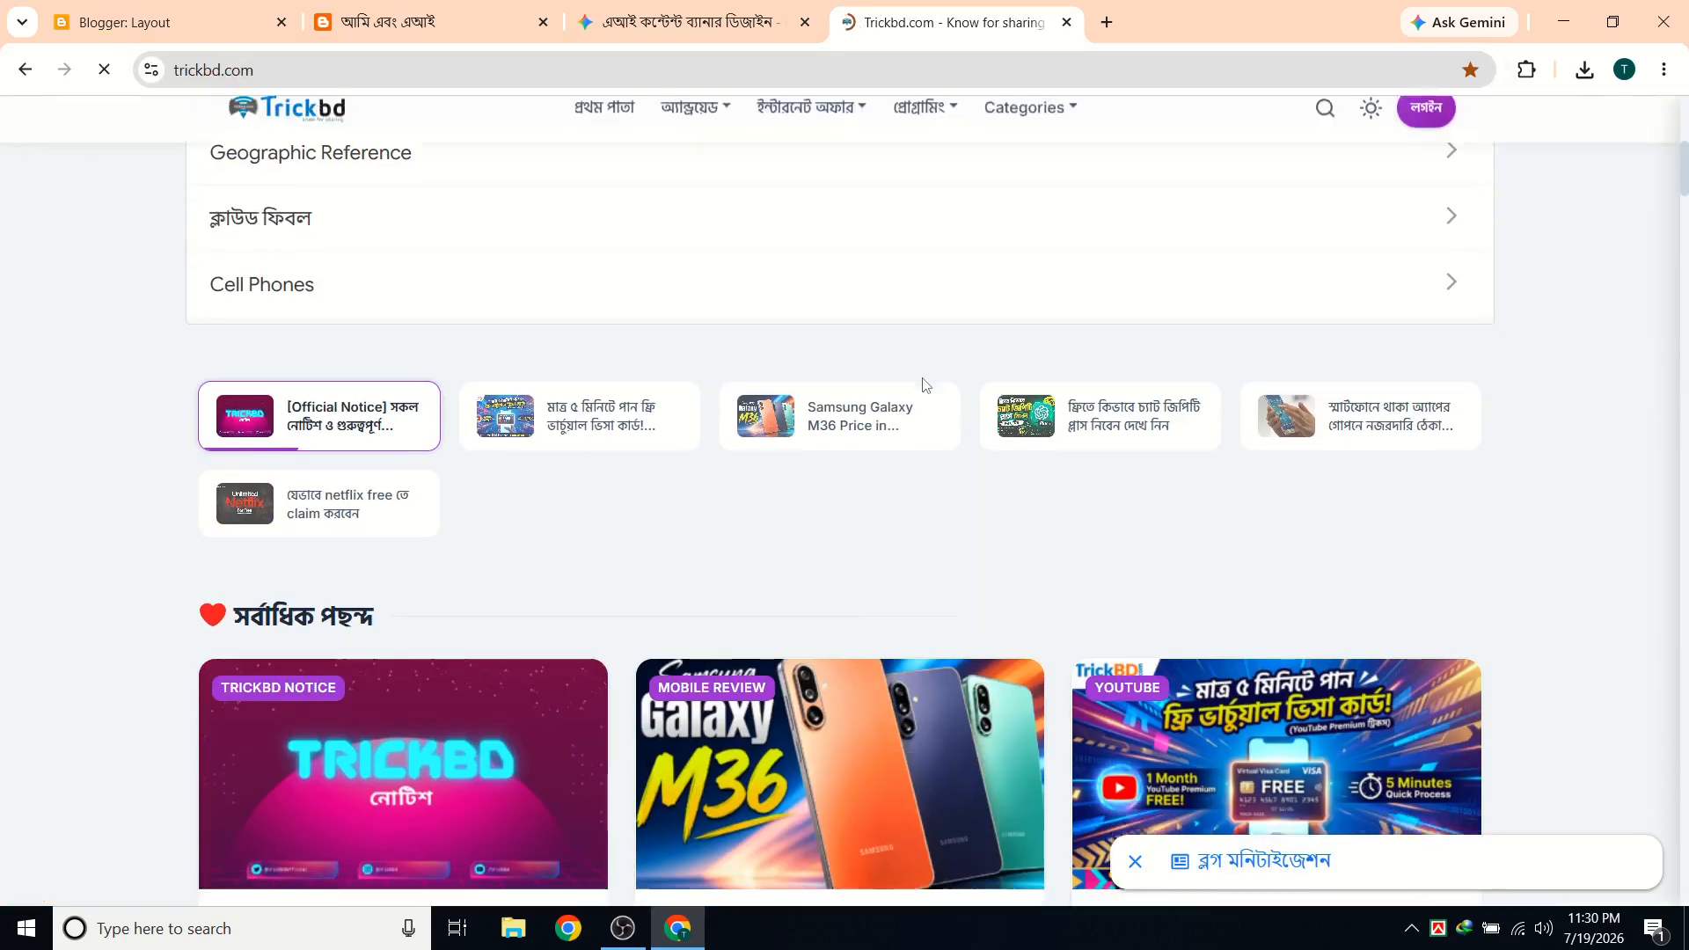
scroll(920, 383, down, 3)
scroll(920, 381, up, 4)
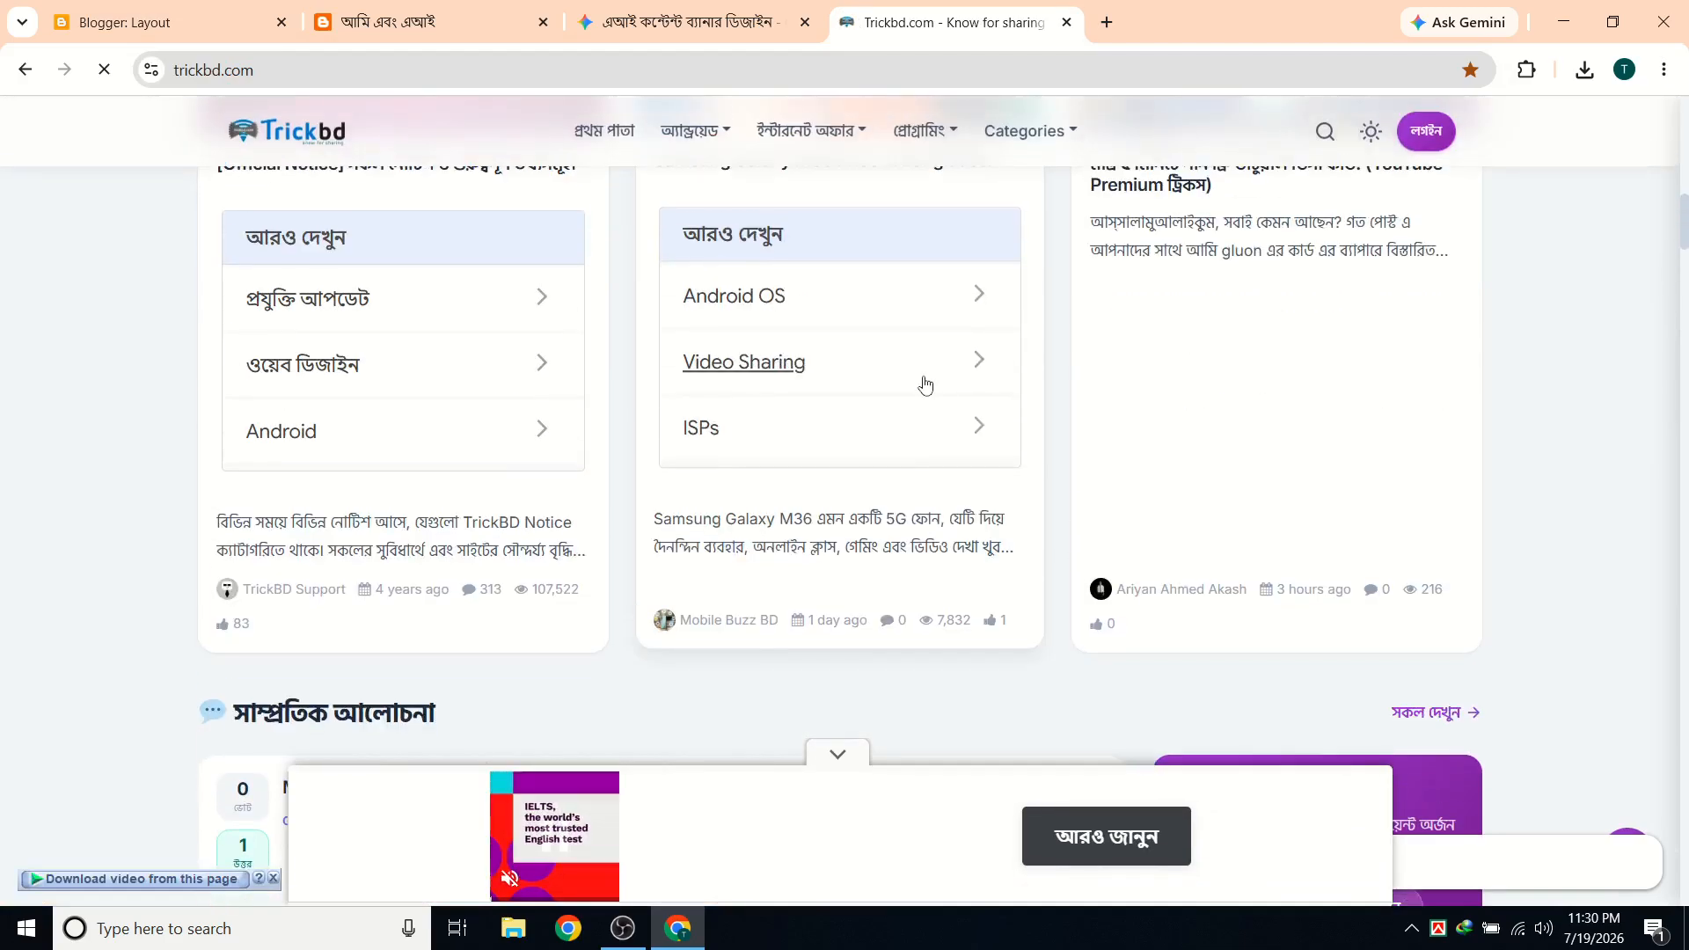
scroll(878, 398, up, 3)
scroll(825, 364, up, 2)
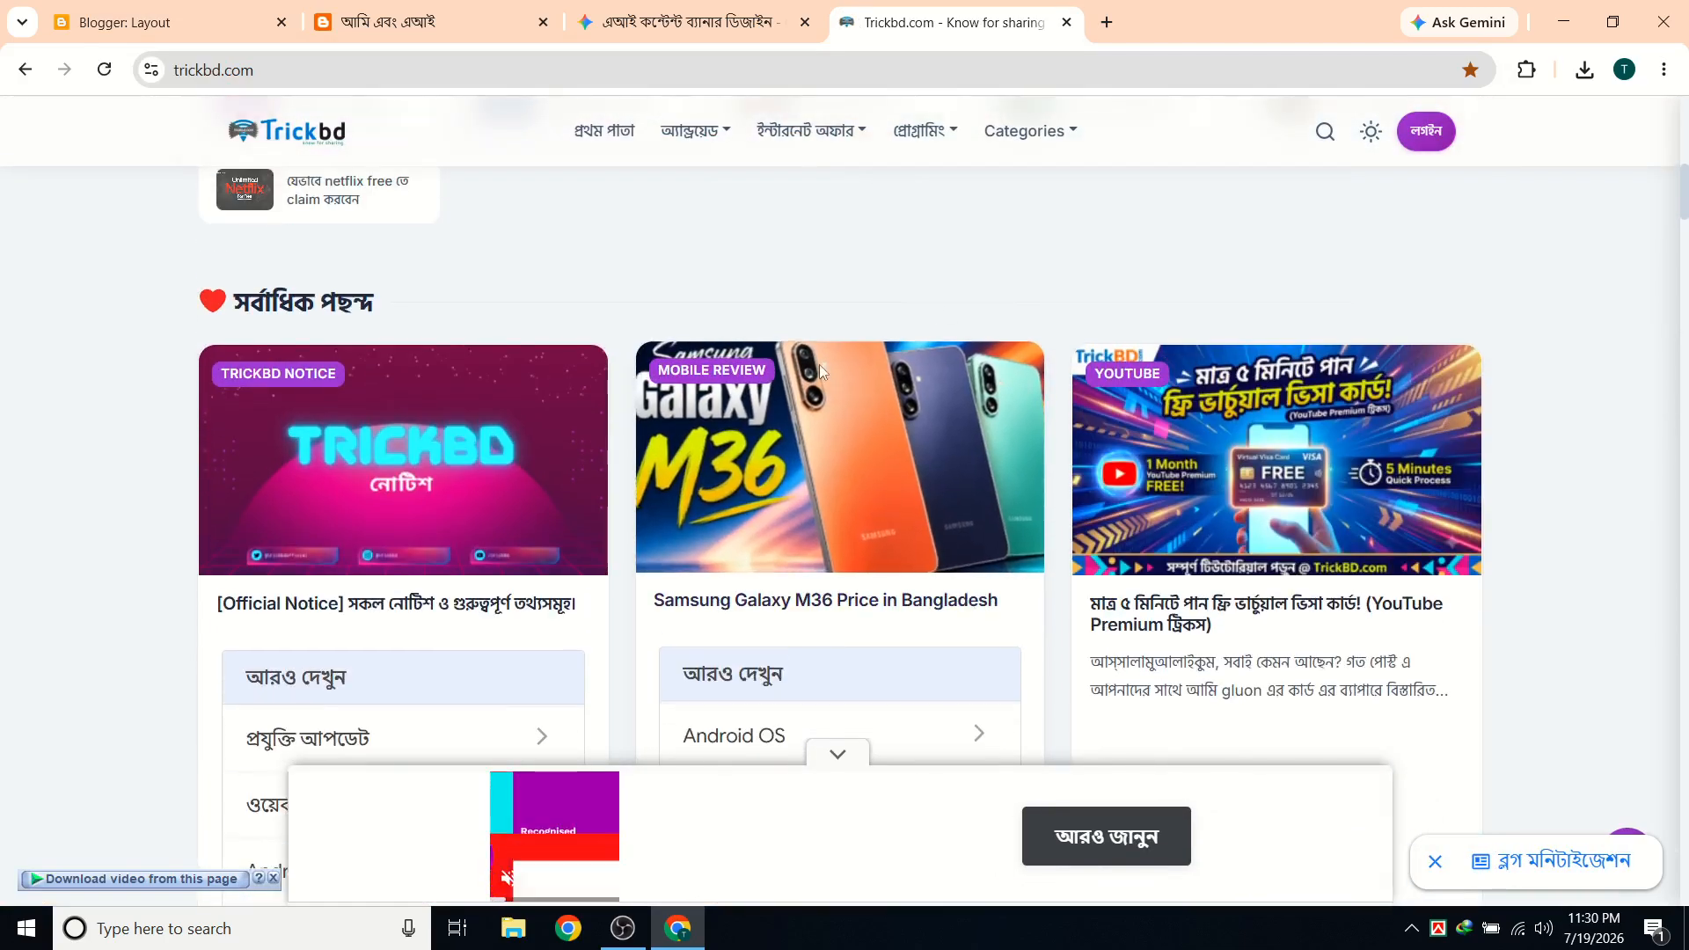
scroll(868, 383, down, 6)
scroll(869, 391, down, 5)
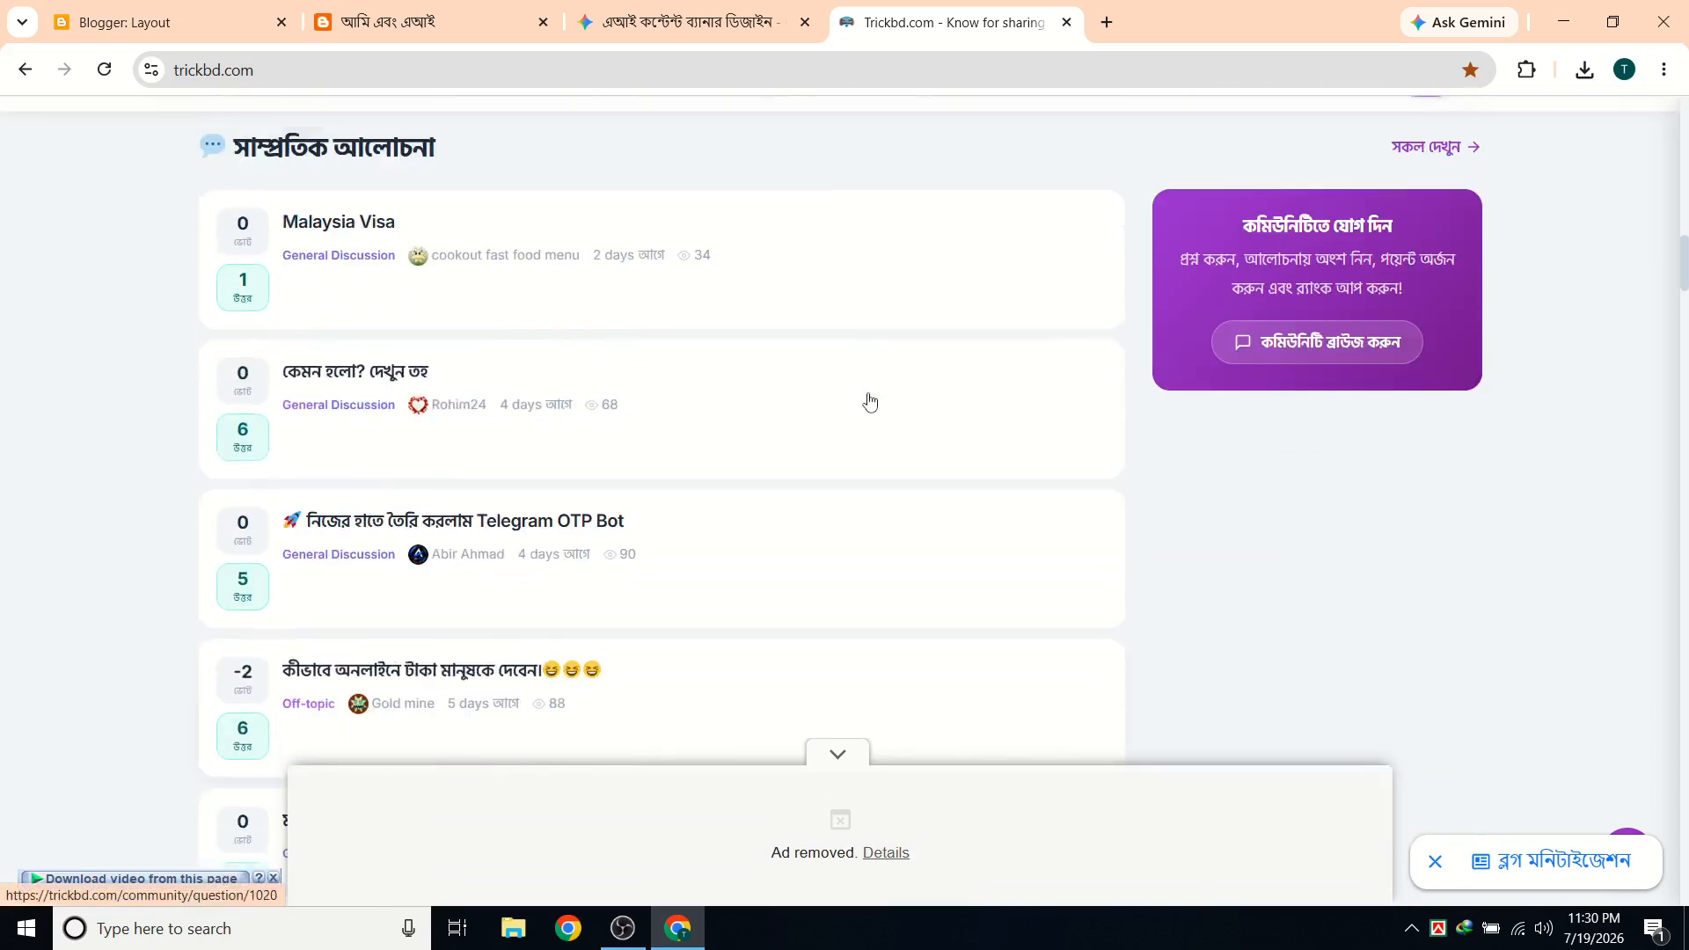
scroll(868, 399, up, 3)
scroll(880, 405, down, 2)
scroll(886, 411, up, 15)
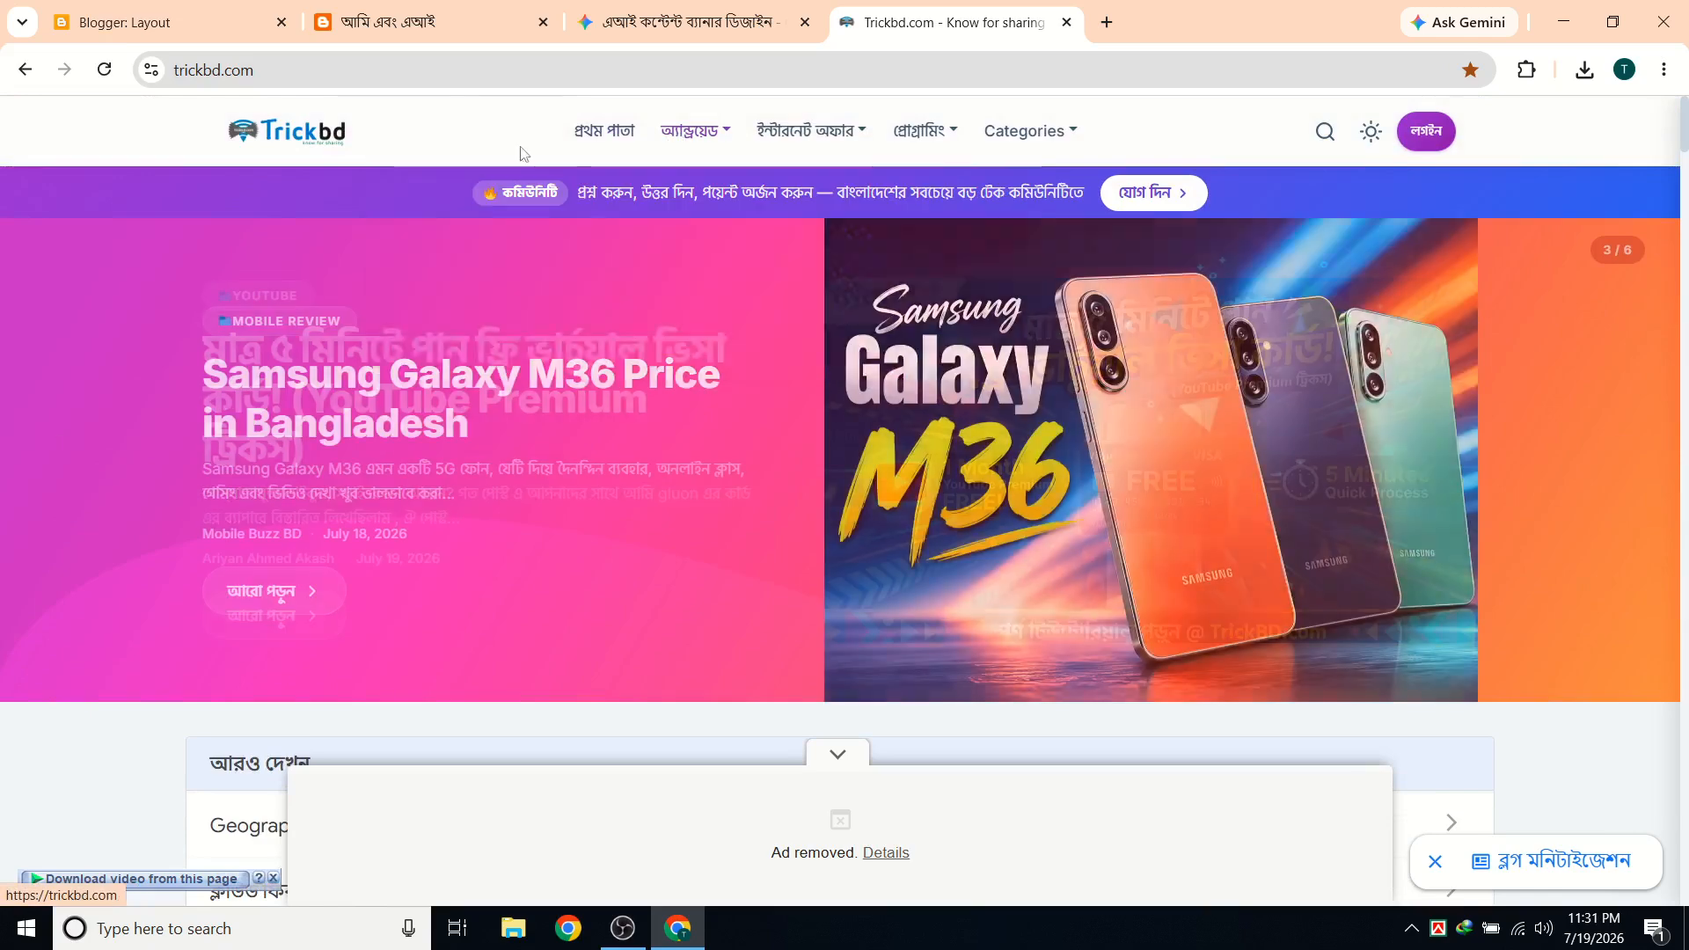
Reload the Trickbd homepage from the site logo, close the full-page ad and collapse the anchored ad.
click(310, 138)
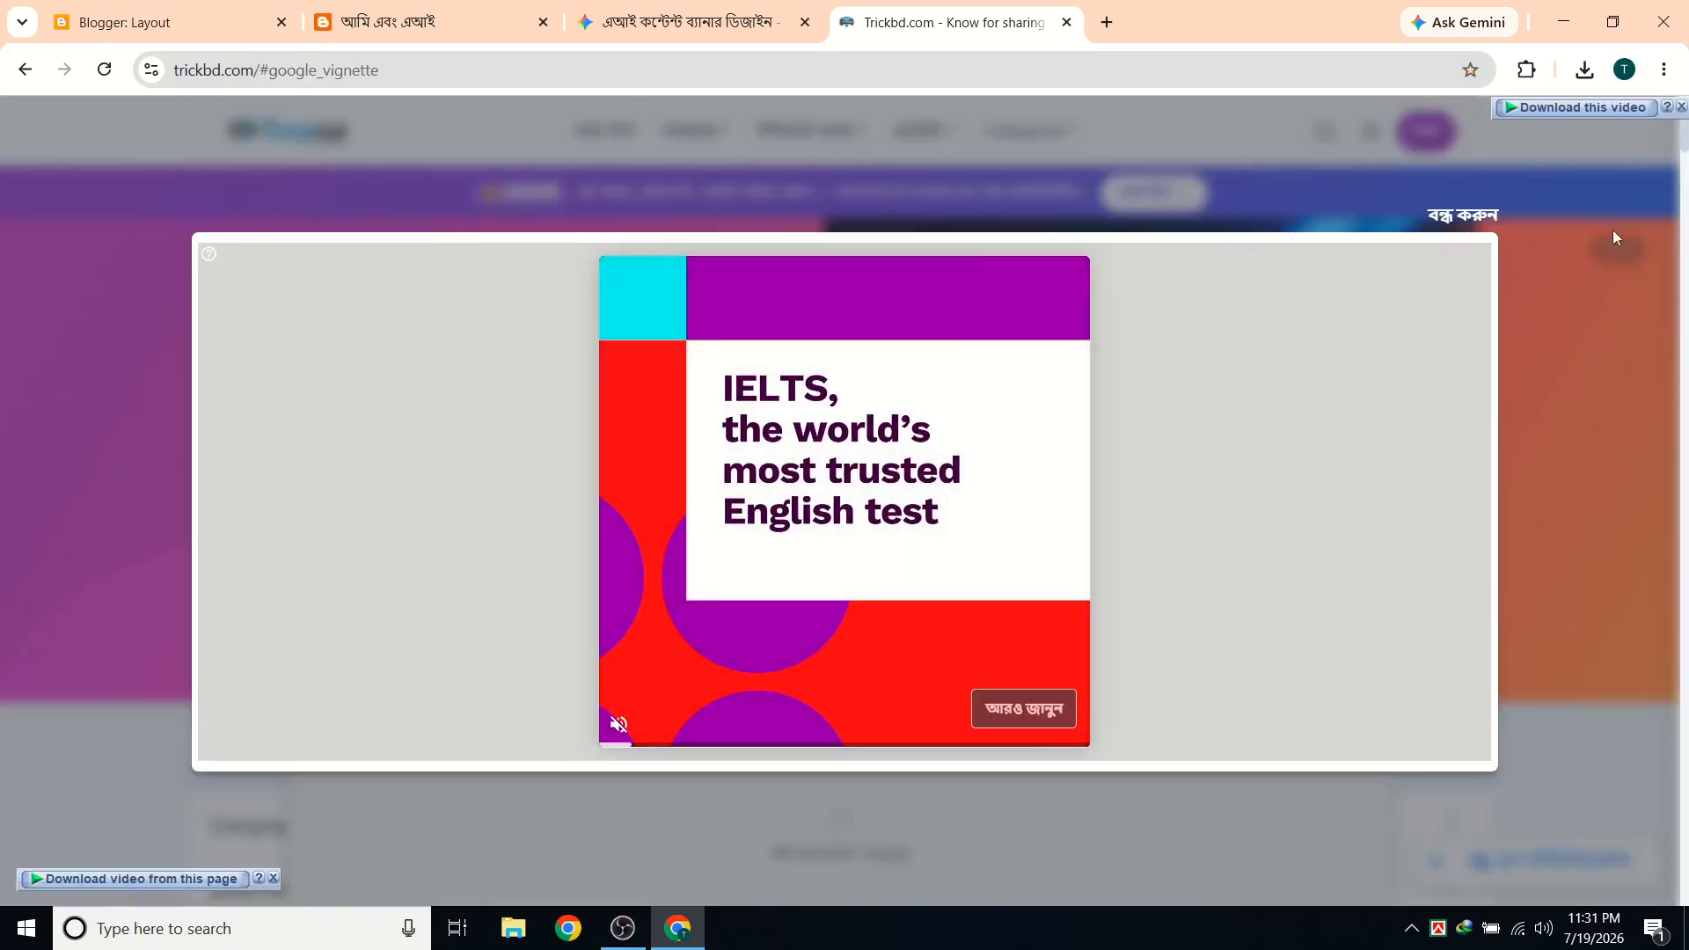
click(1463, 215)
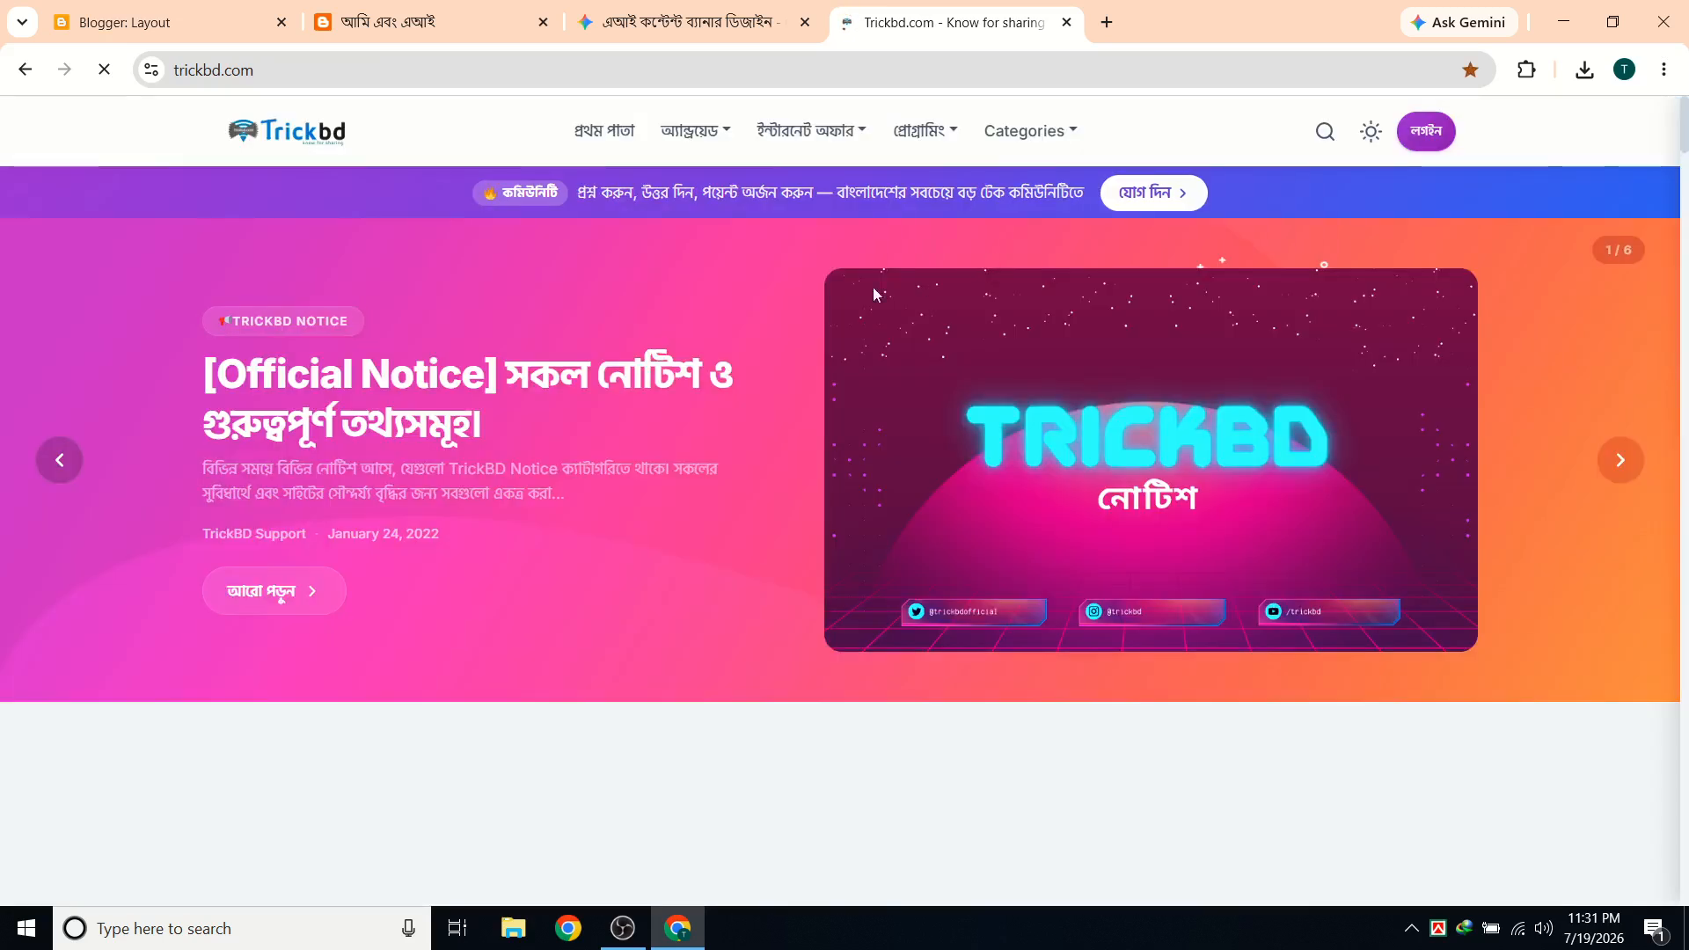
scroll(916, 370, down, 3)
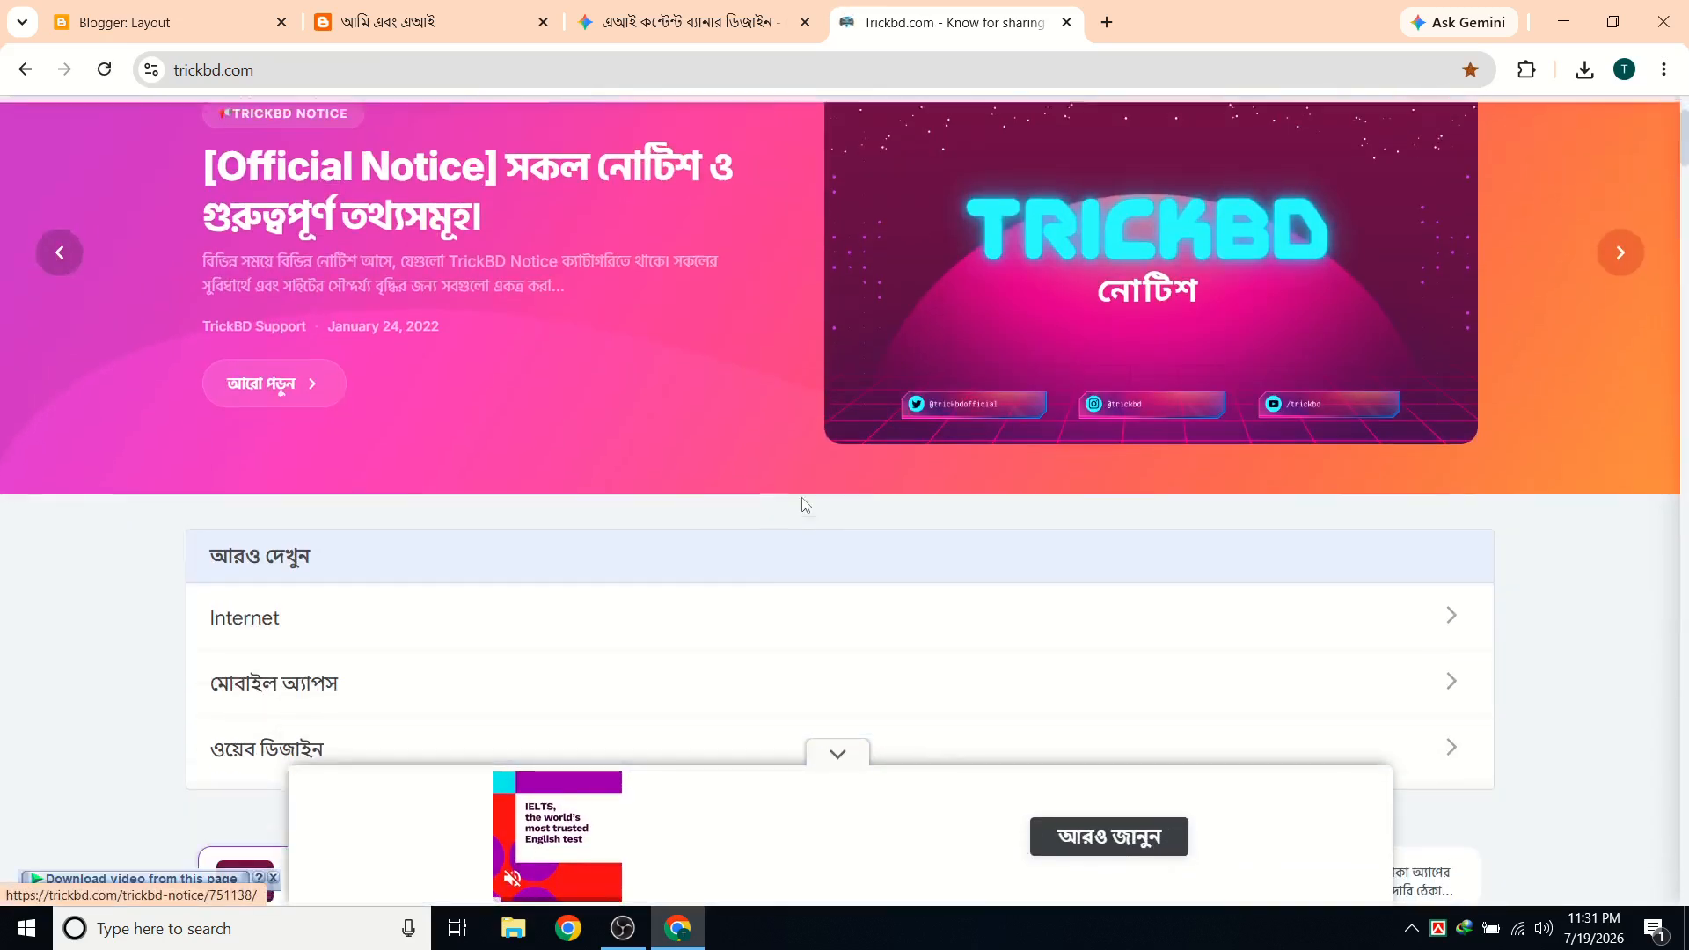
click(823, 746)
Capture a rectangular screen snip of Trickbd's most-liked section with its three side-by-side post cards.
scroll(807, 641, down, 6)
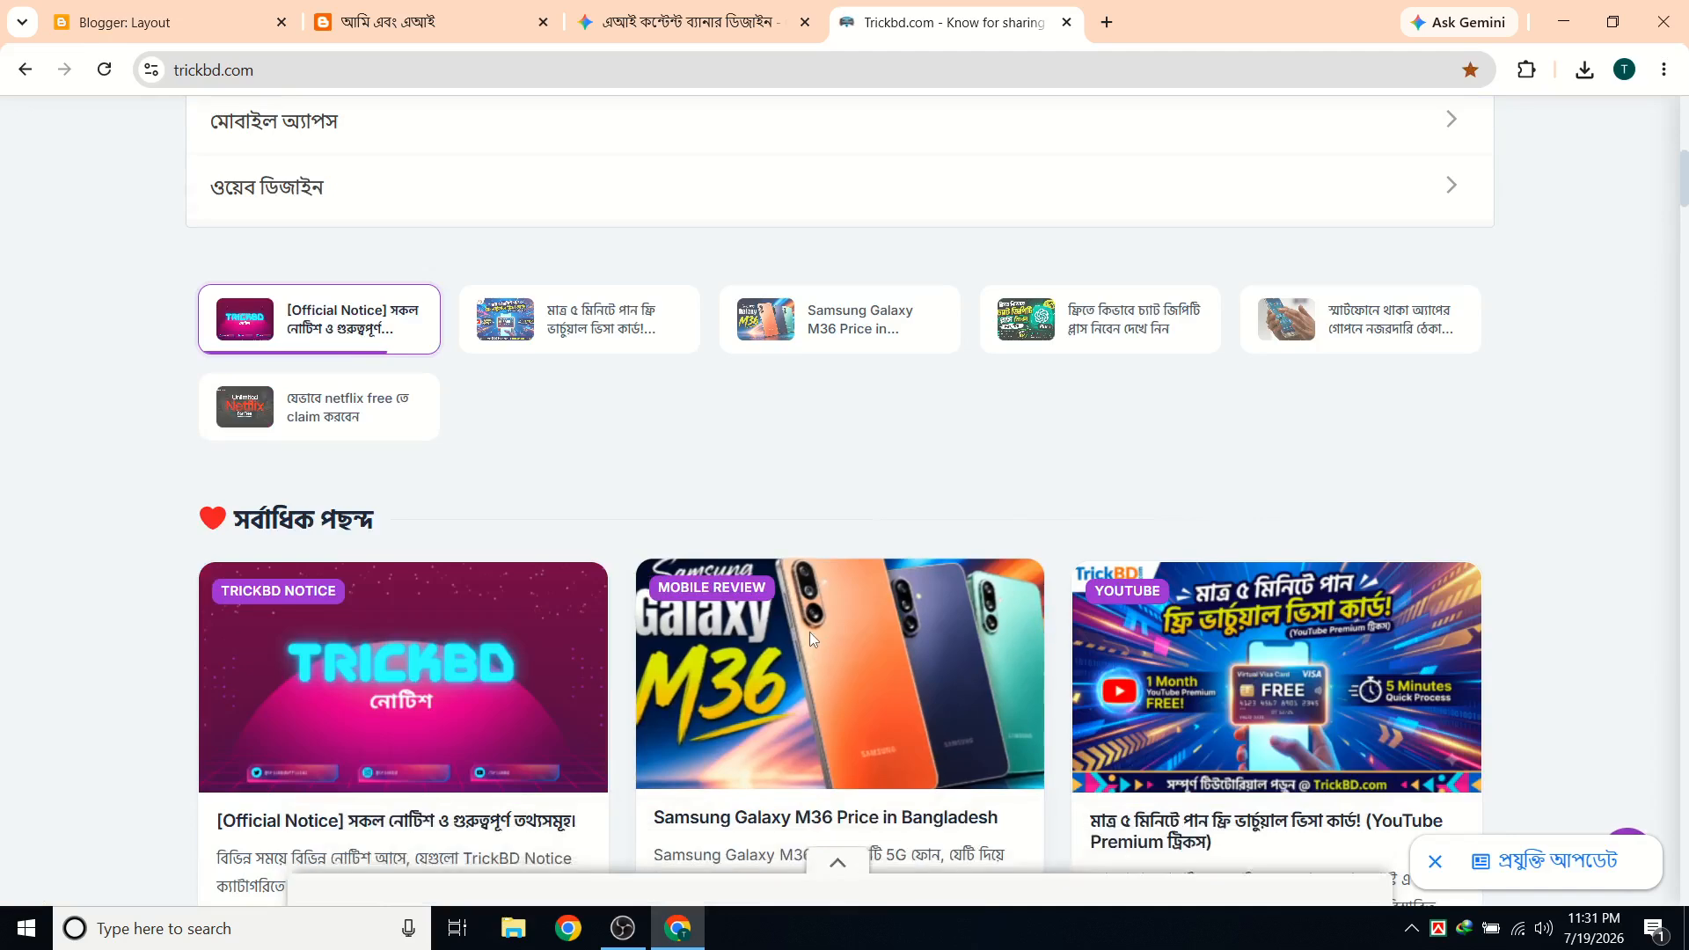
scroll(809, 631, down, 4)
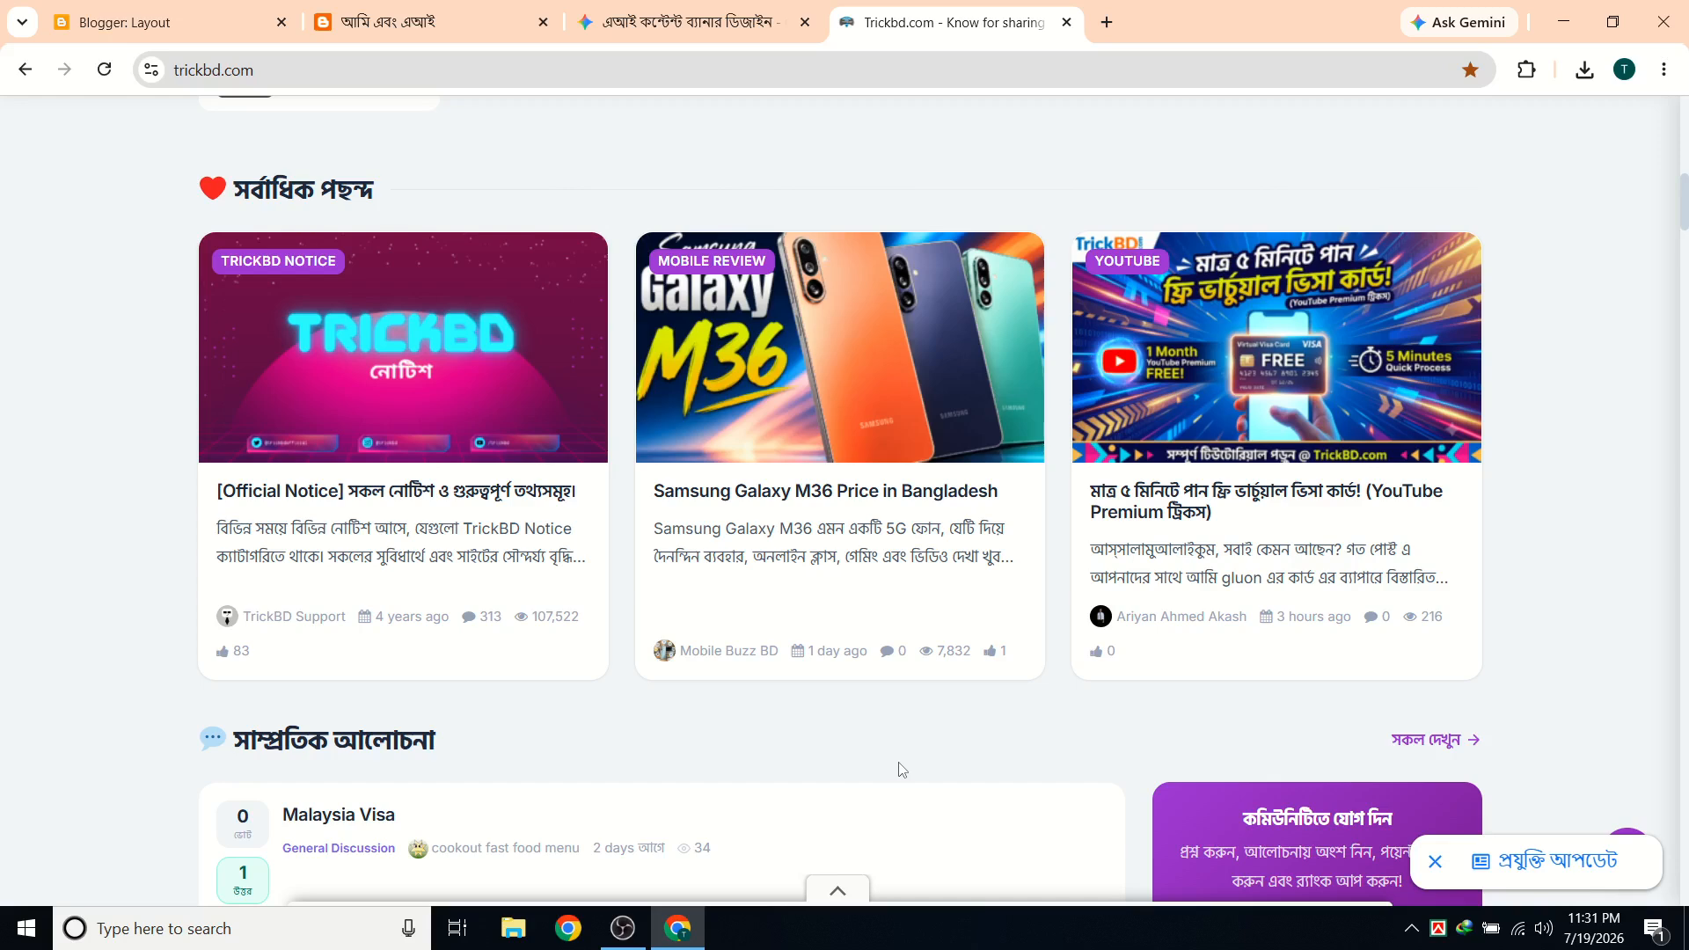
key(super+shift+s)
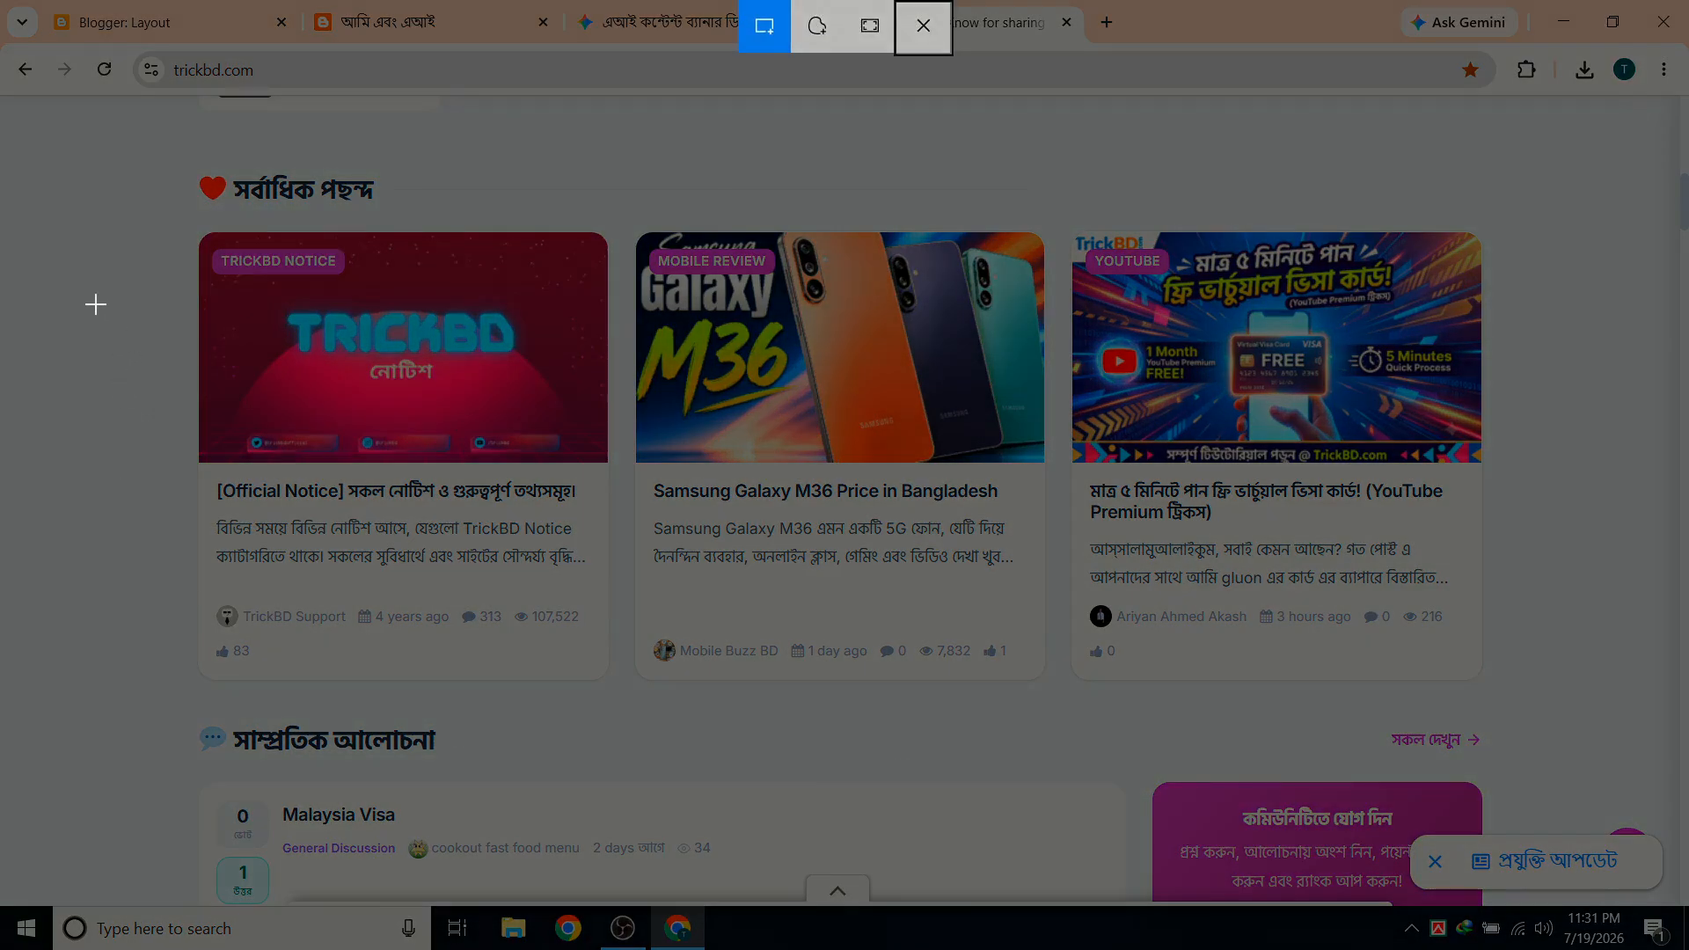
drag(38, 136, 1685, 946)
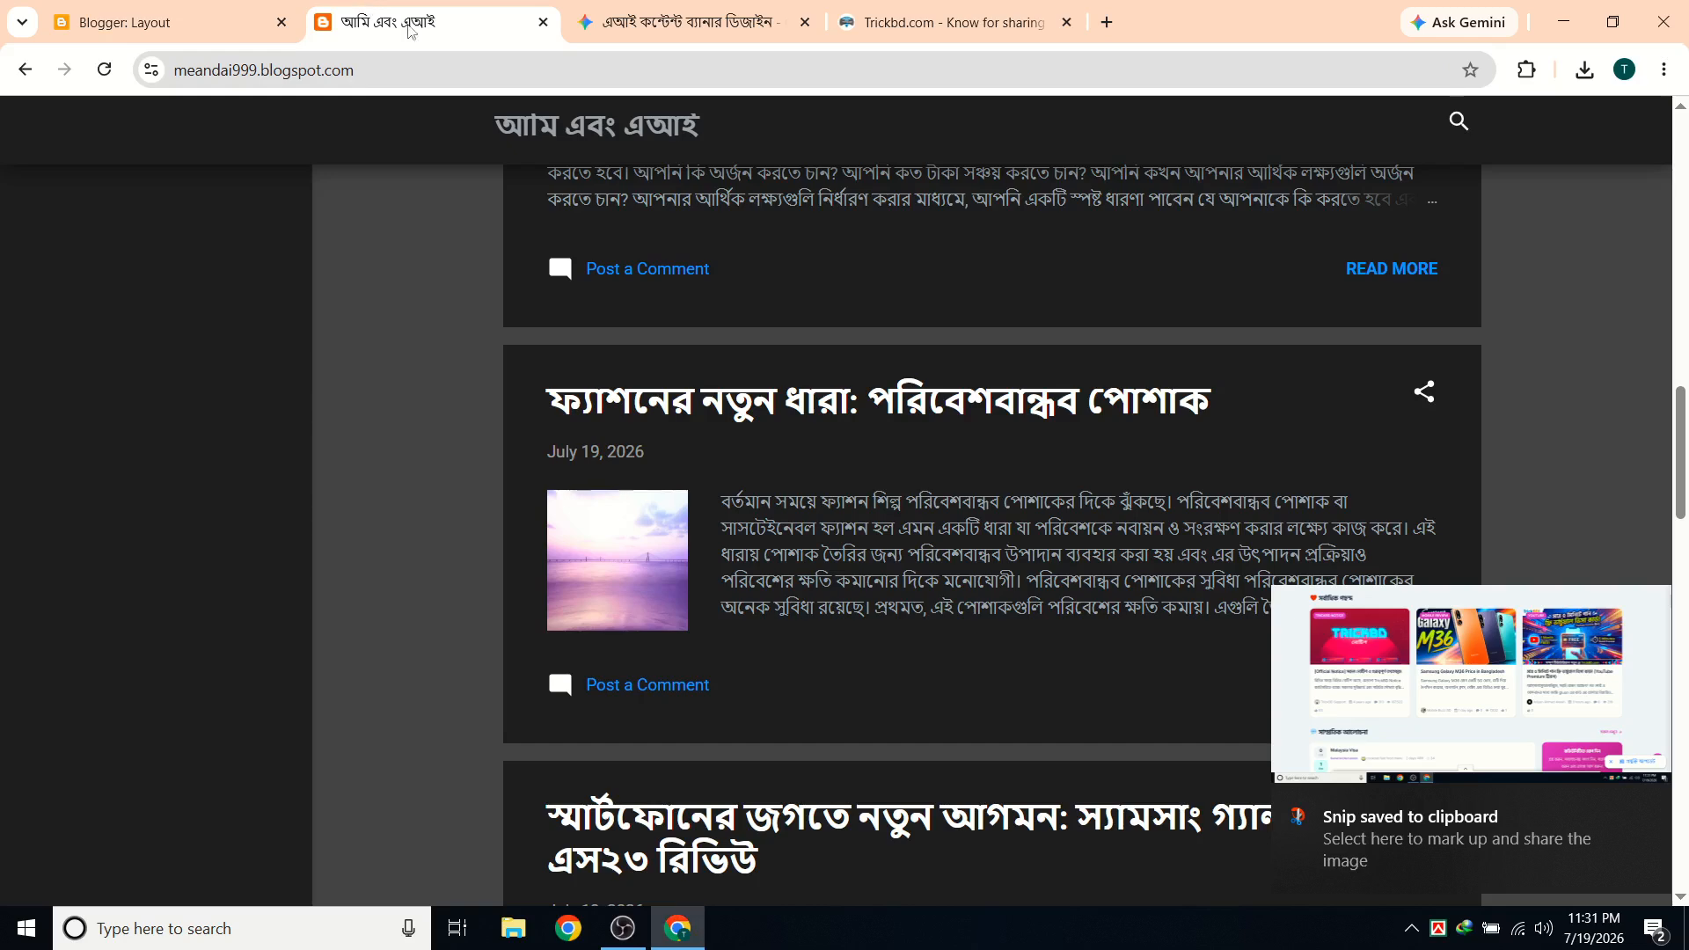
Switch to Gemini, open the recent chat "পাইথন দিয়ে অটোমেটিক ব্লগিং বট" and paste the Trickbd snip into the prompt.
click(410, 26)
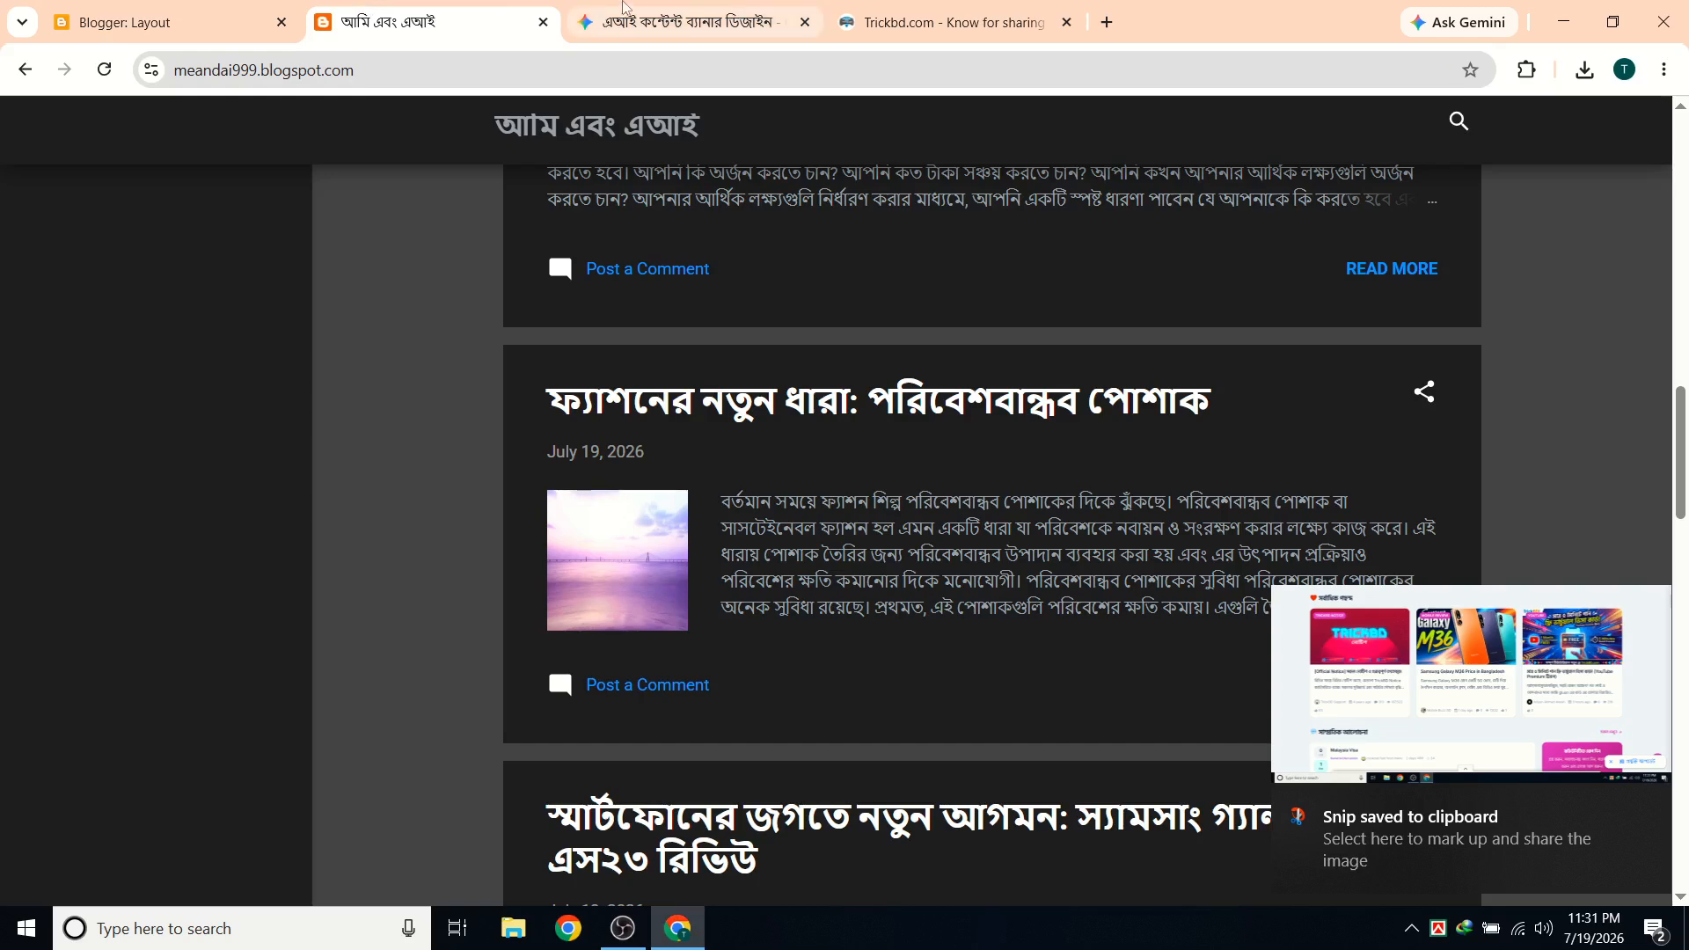
scroll(701, 361, up, 1)
click(691, 22)
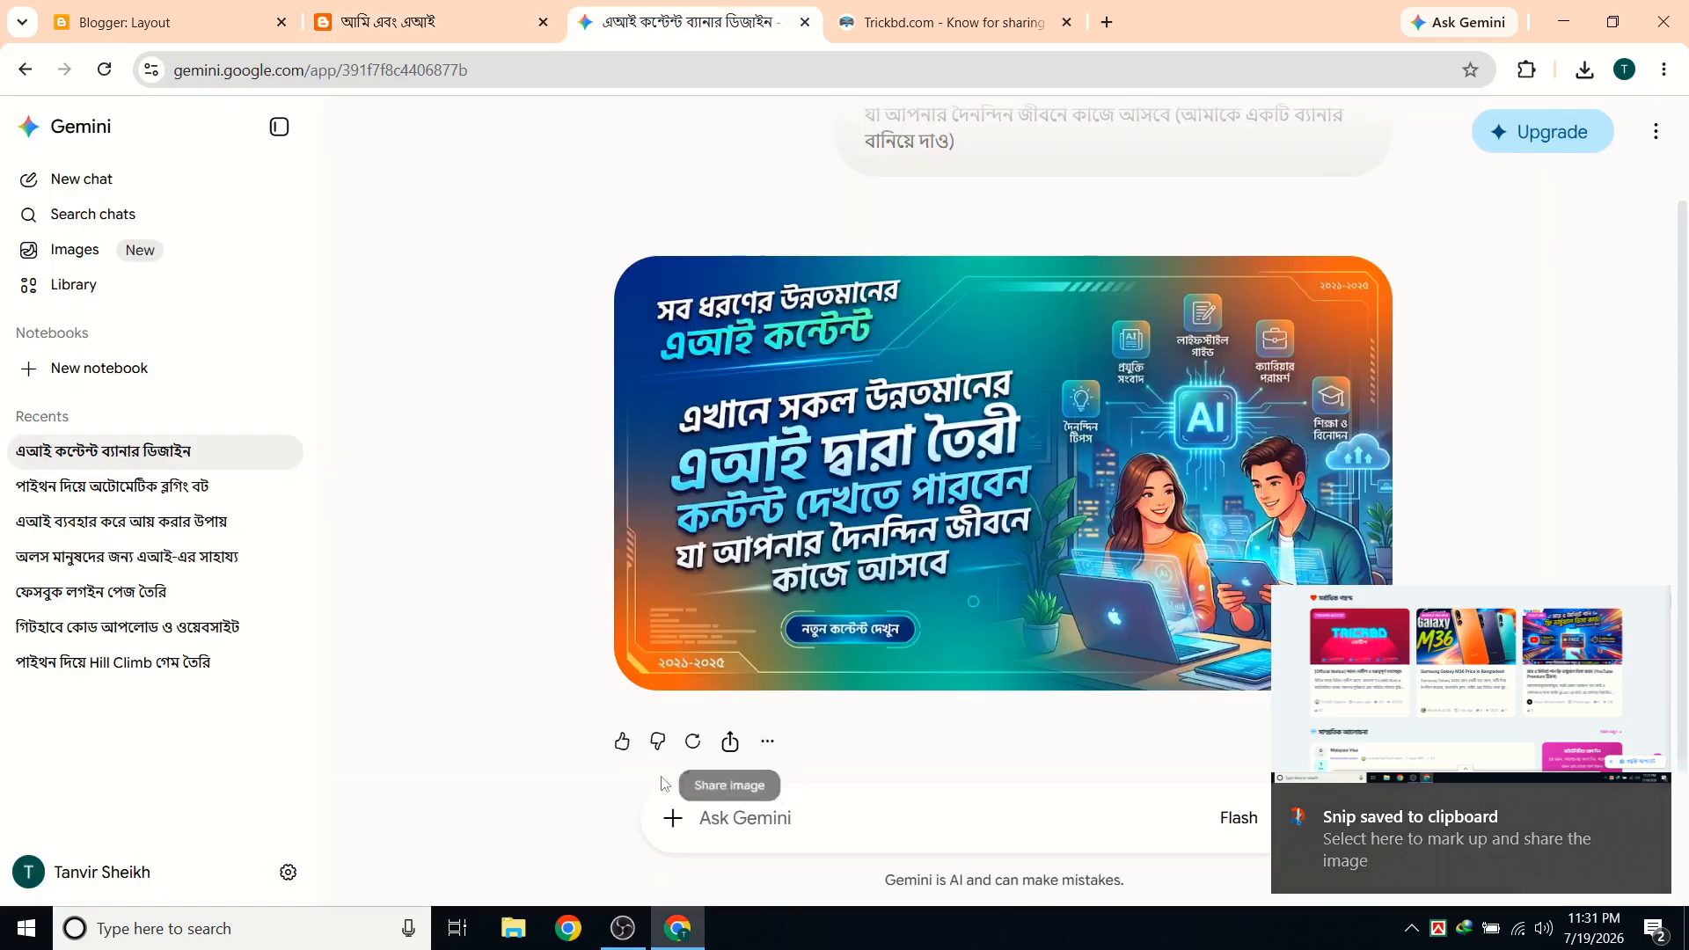
click(167, 486)
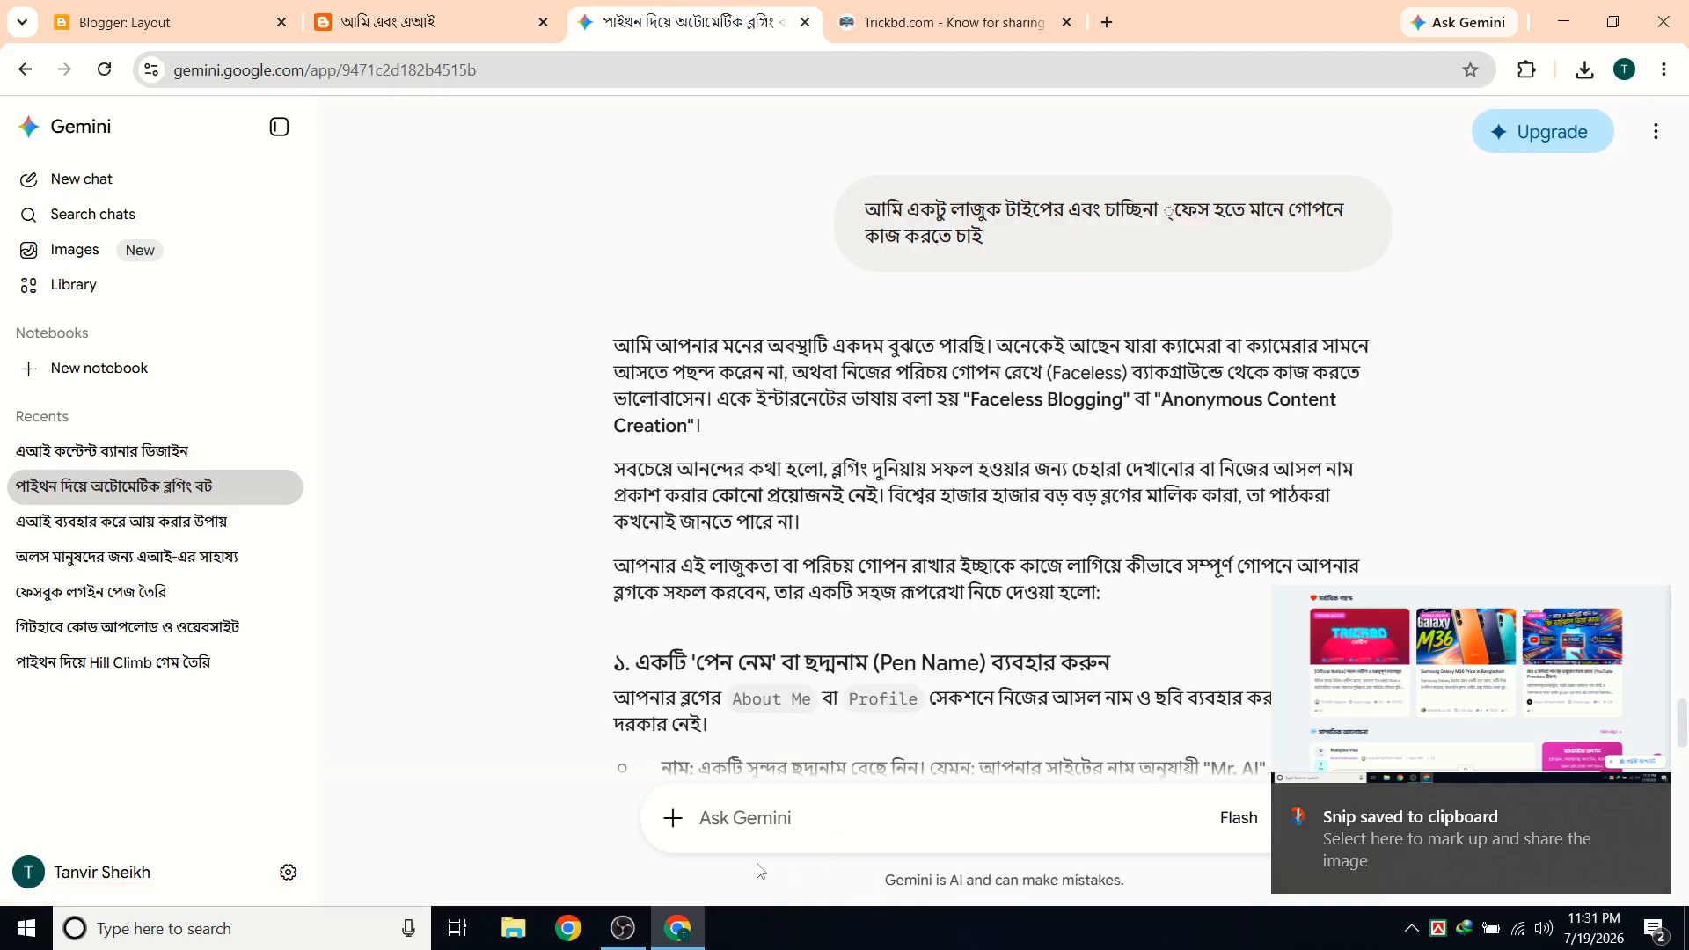
click(759, 817)
key(ctrl+v)
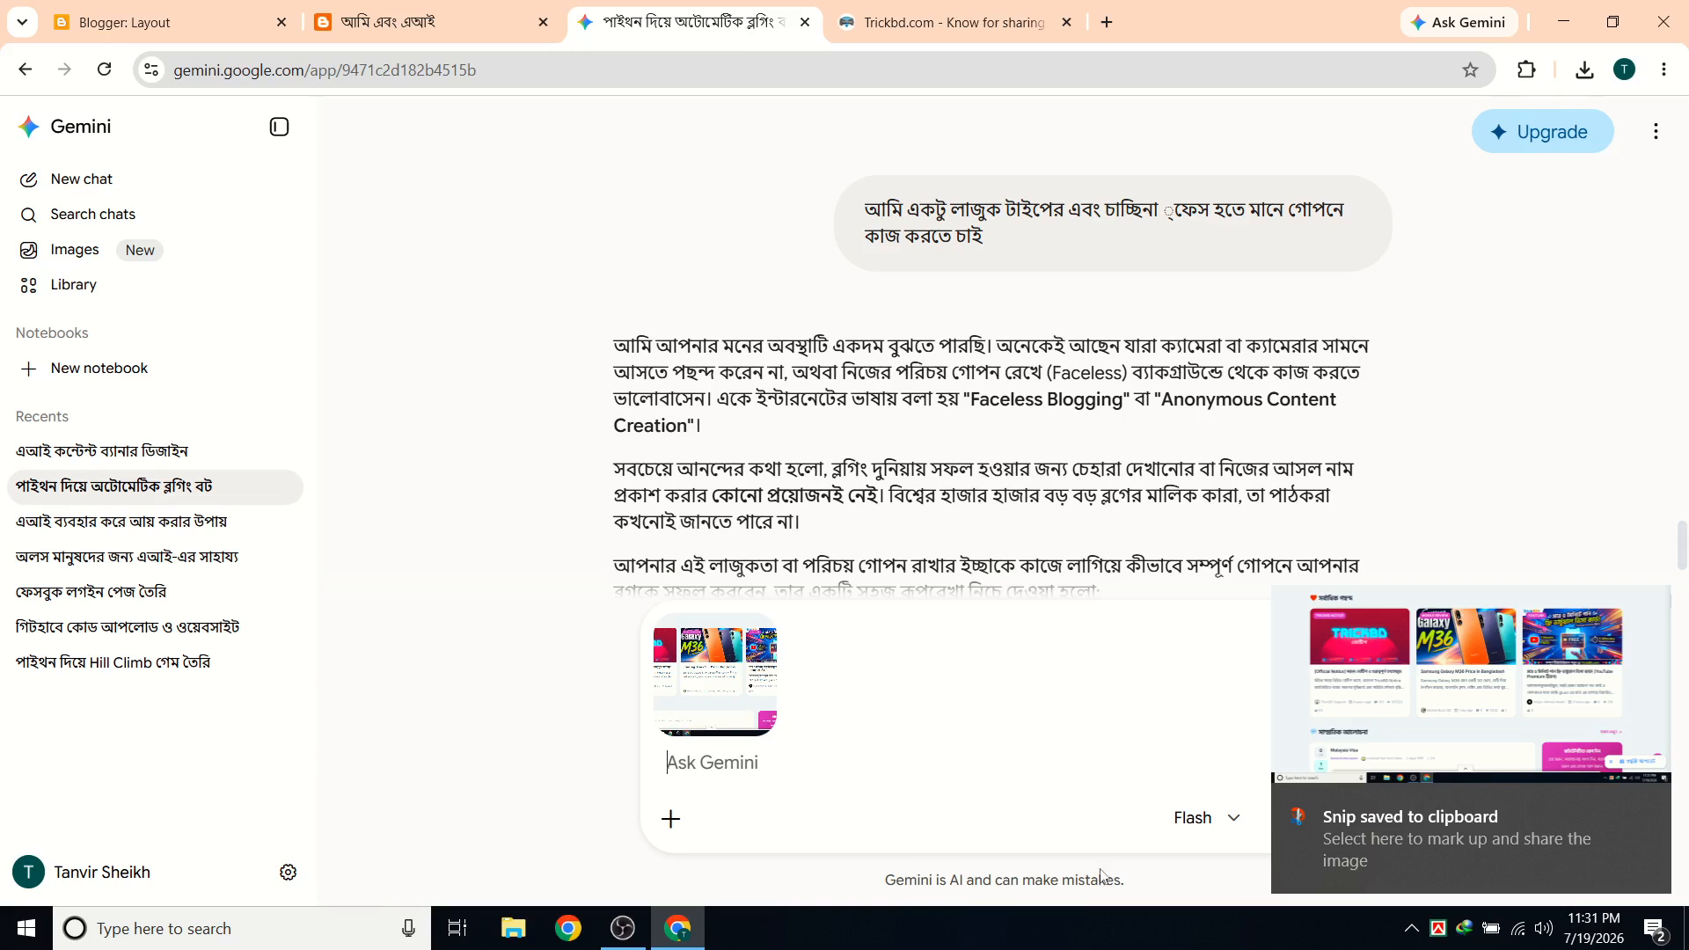
Send the prompt "আমার সাইটকে এমন ডিজাইন দিতে চাই পাশাপাশি তিনটা পোস্ট দেখাবে এবং হুবহু এটার বাকি ফিচারের মতন" with the snip.
text(আমা)
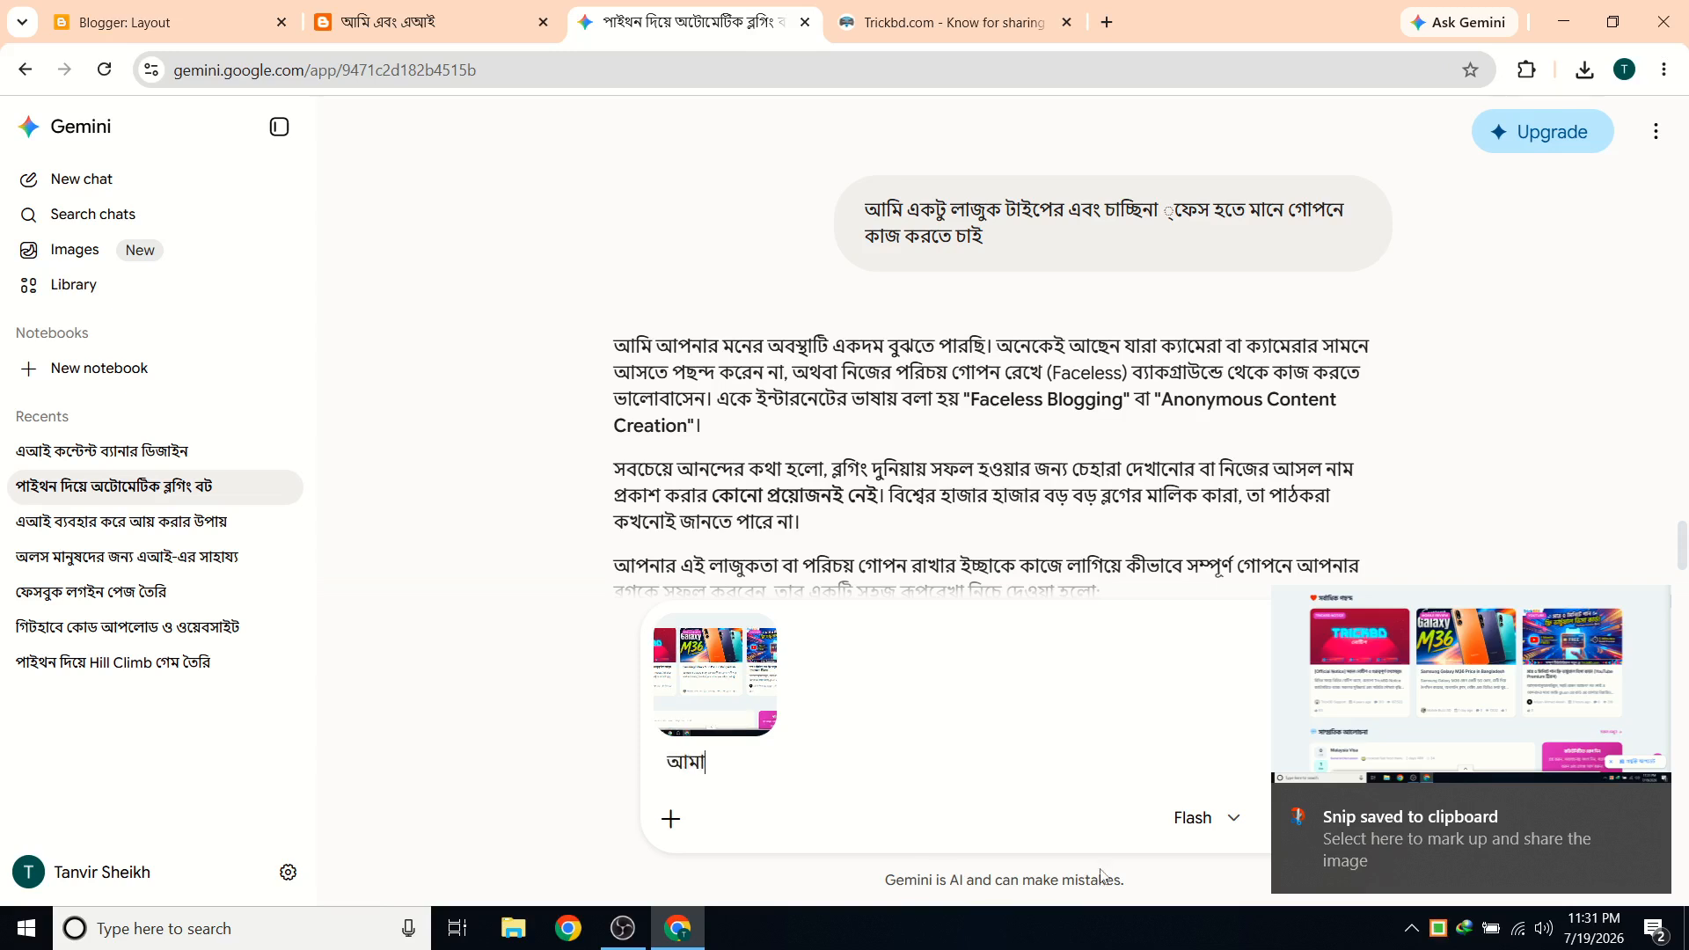
text(র সাই)
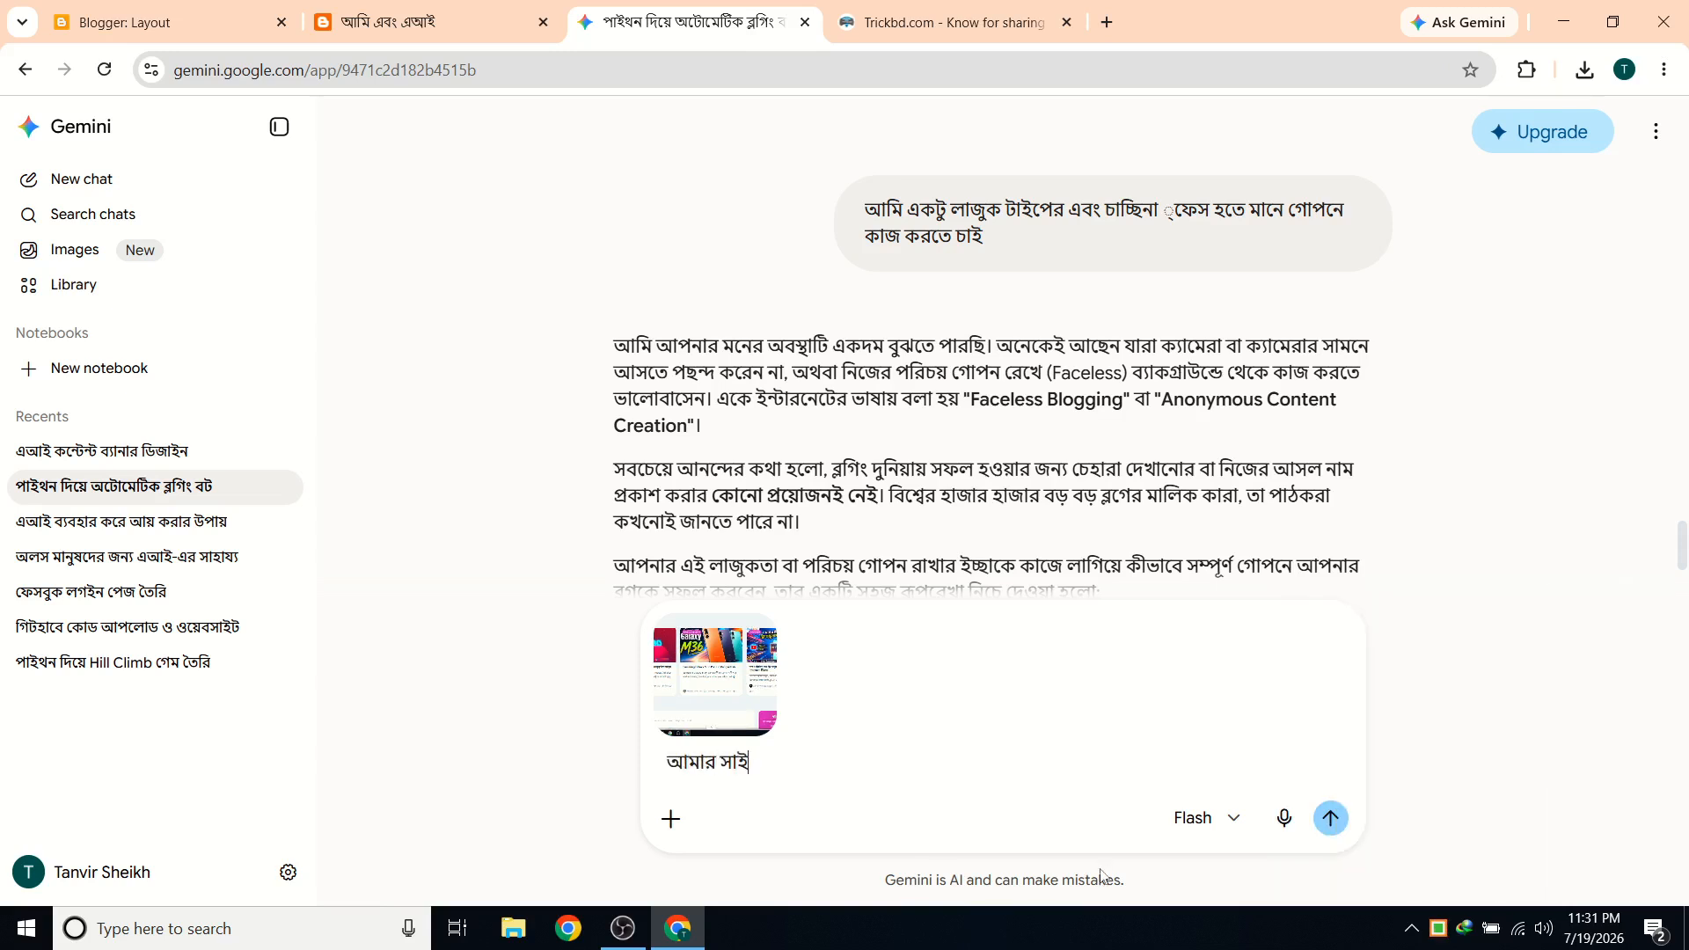
text(টকে এমন ডিজাই)
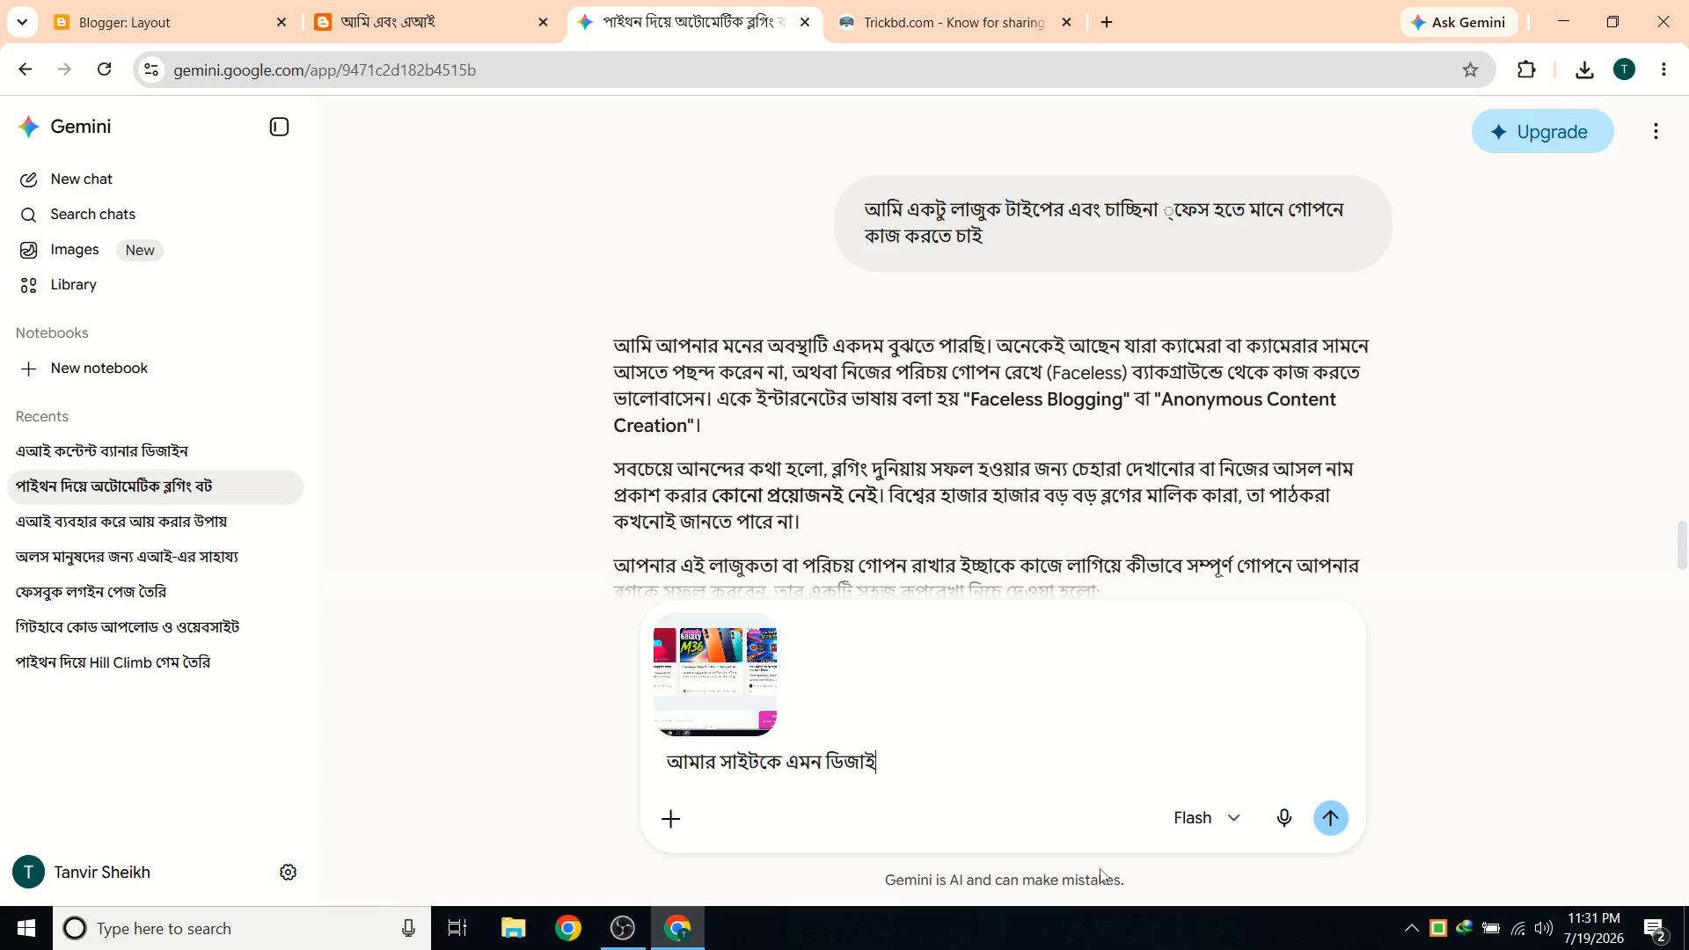
text(ন দিতে চাই পাশাপা)
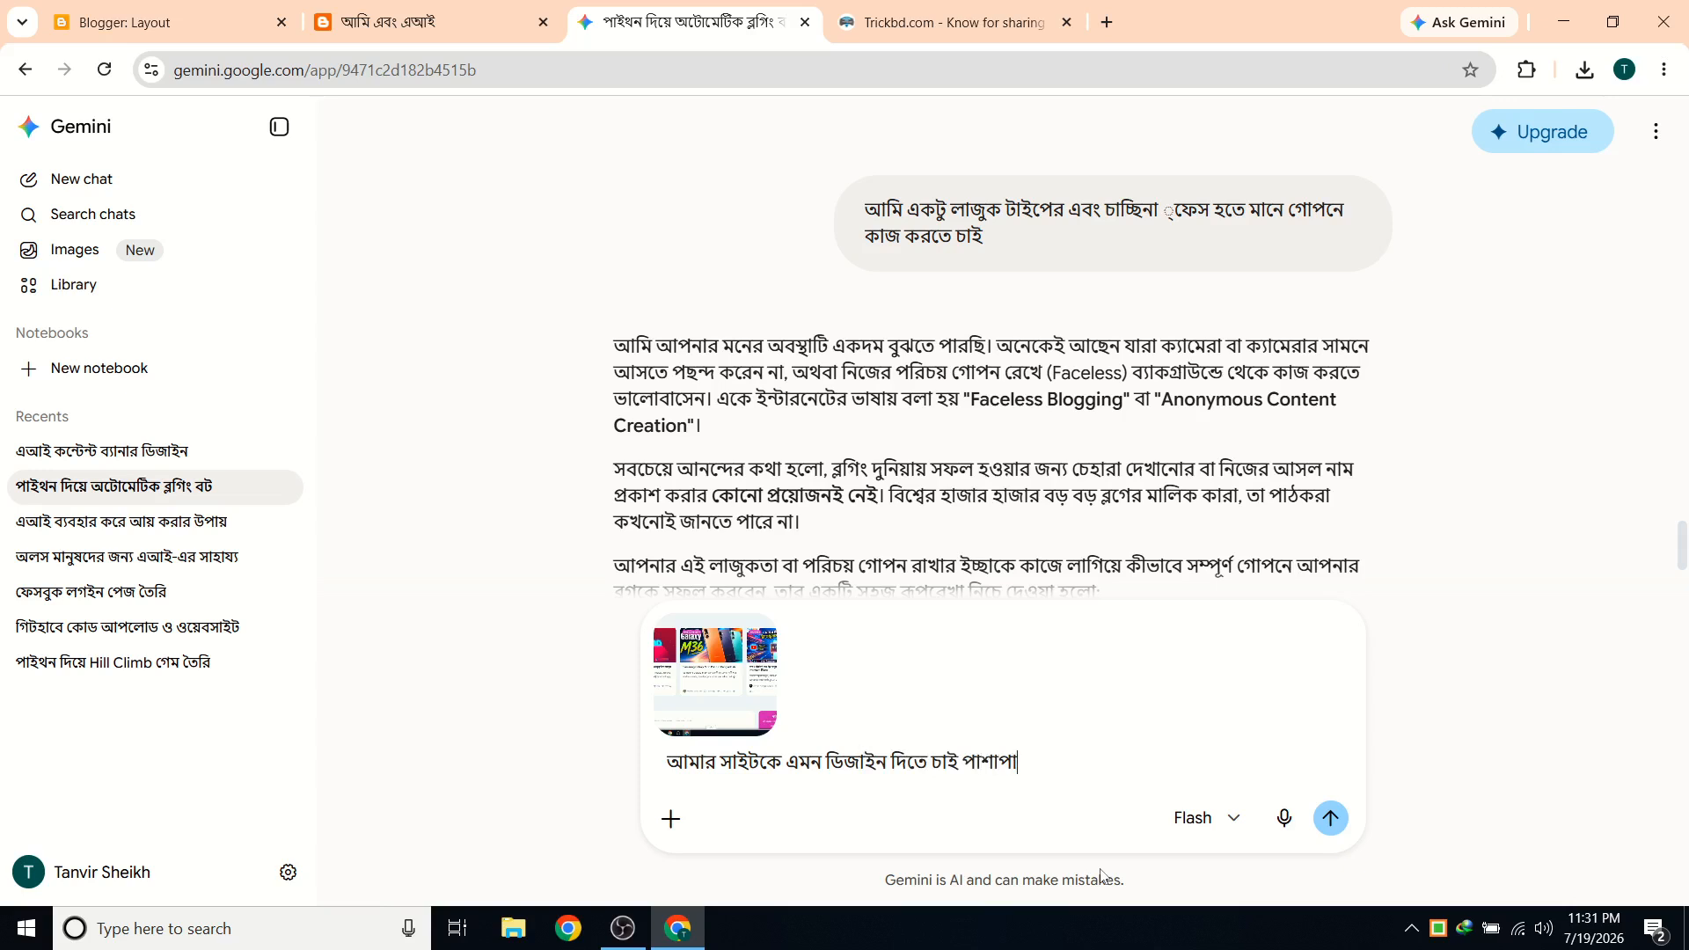
text(শি)
text( তি)
text(নটা পে)
text(স্ট দেখাবে এবং হুবহু)
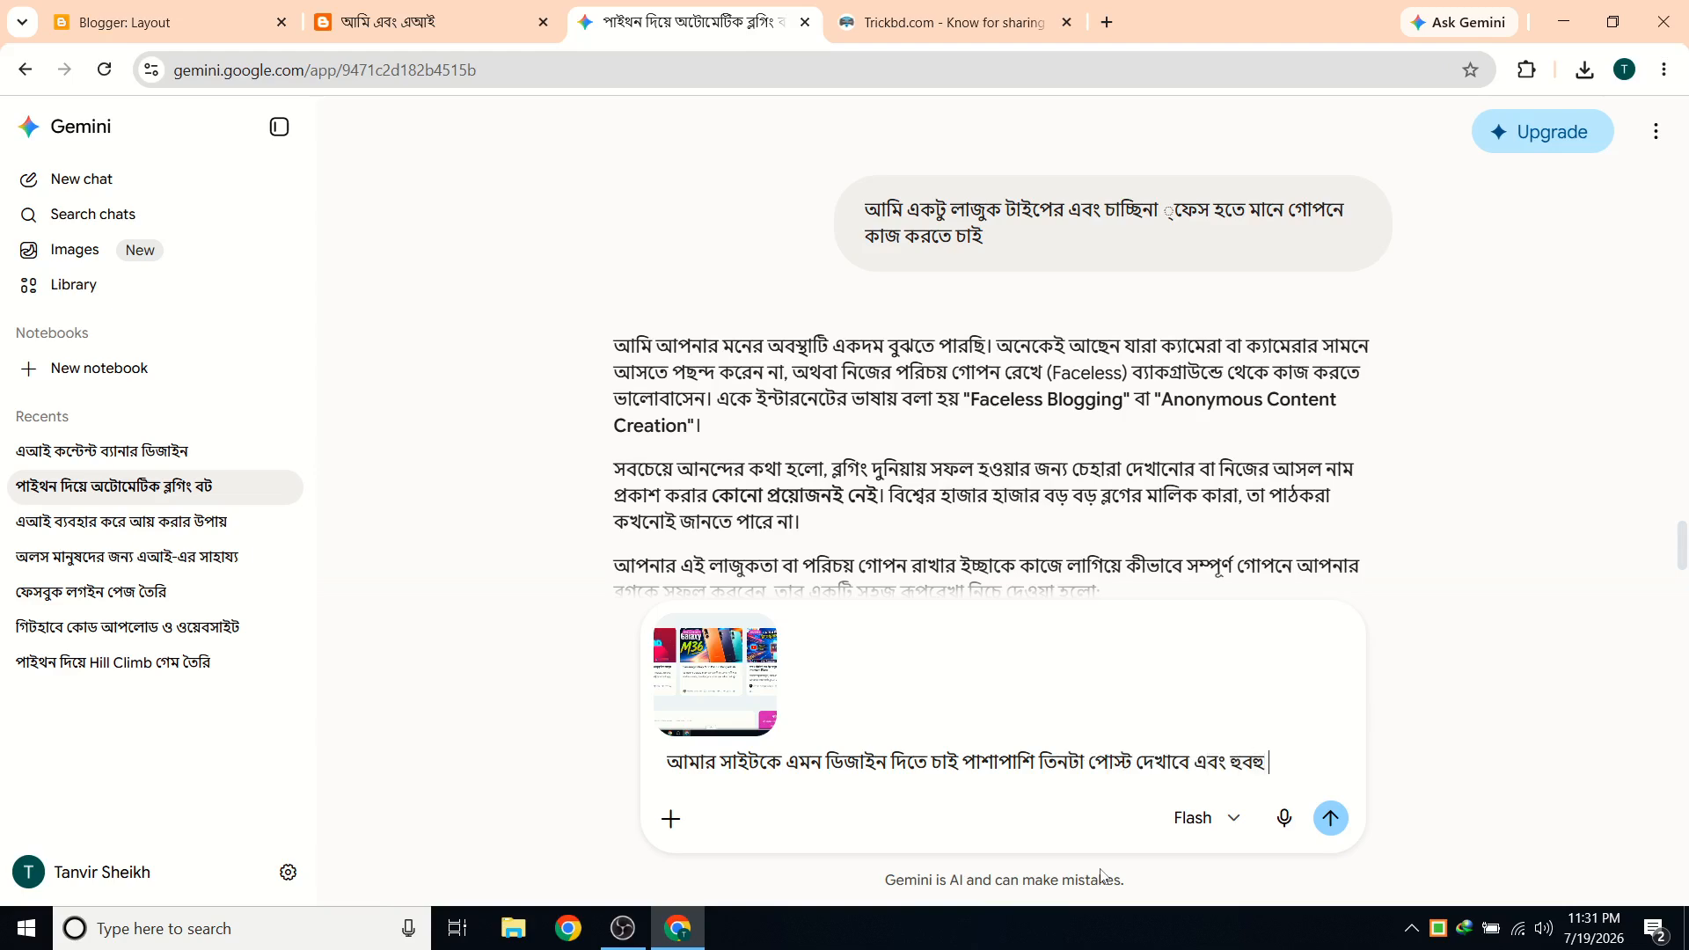
text( এটার বাকি)
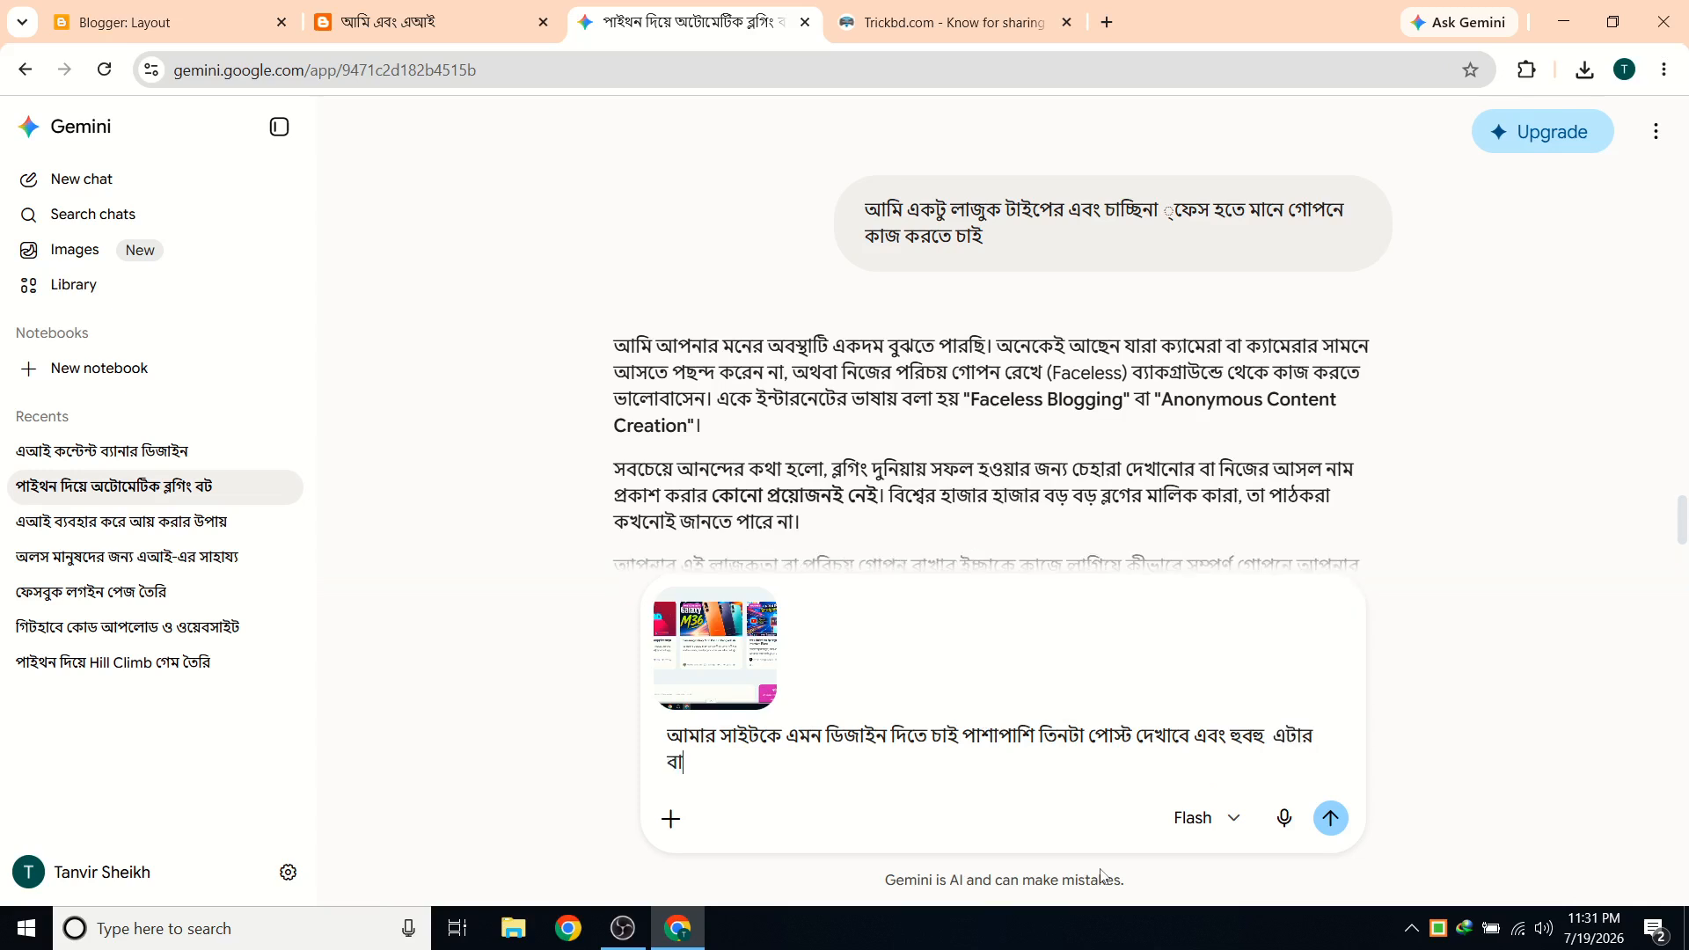
text( ফিচারের)
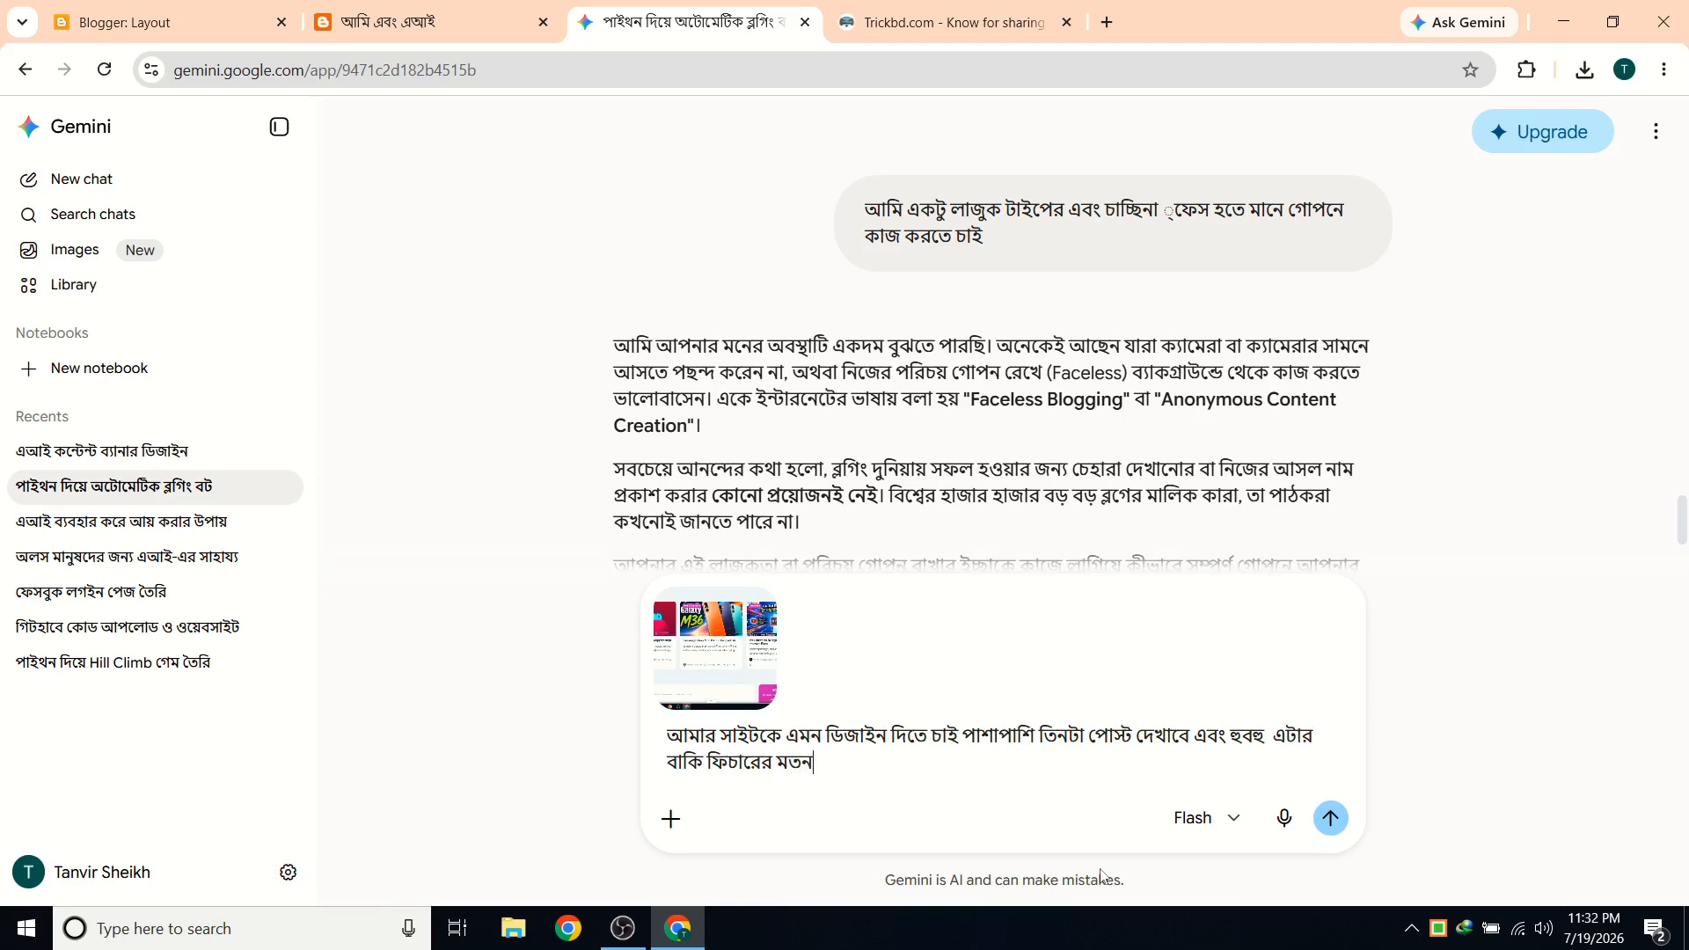
text( মতন)
key(Return)
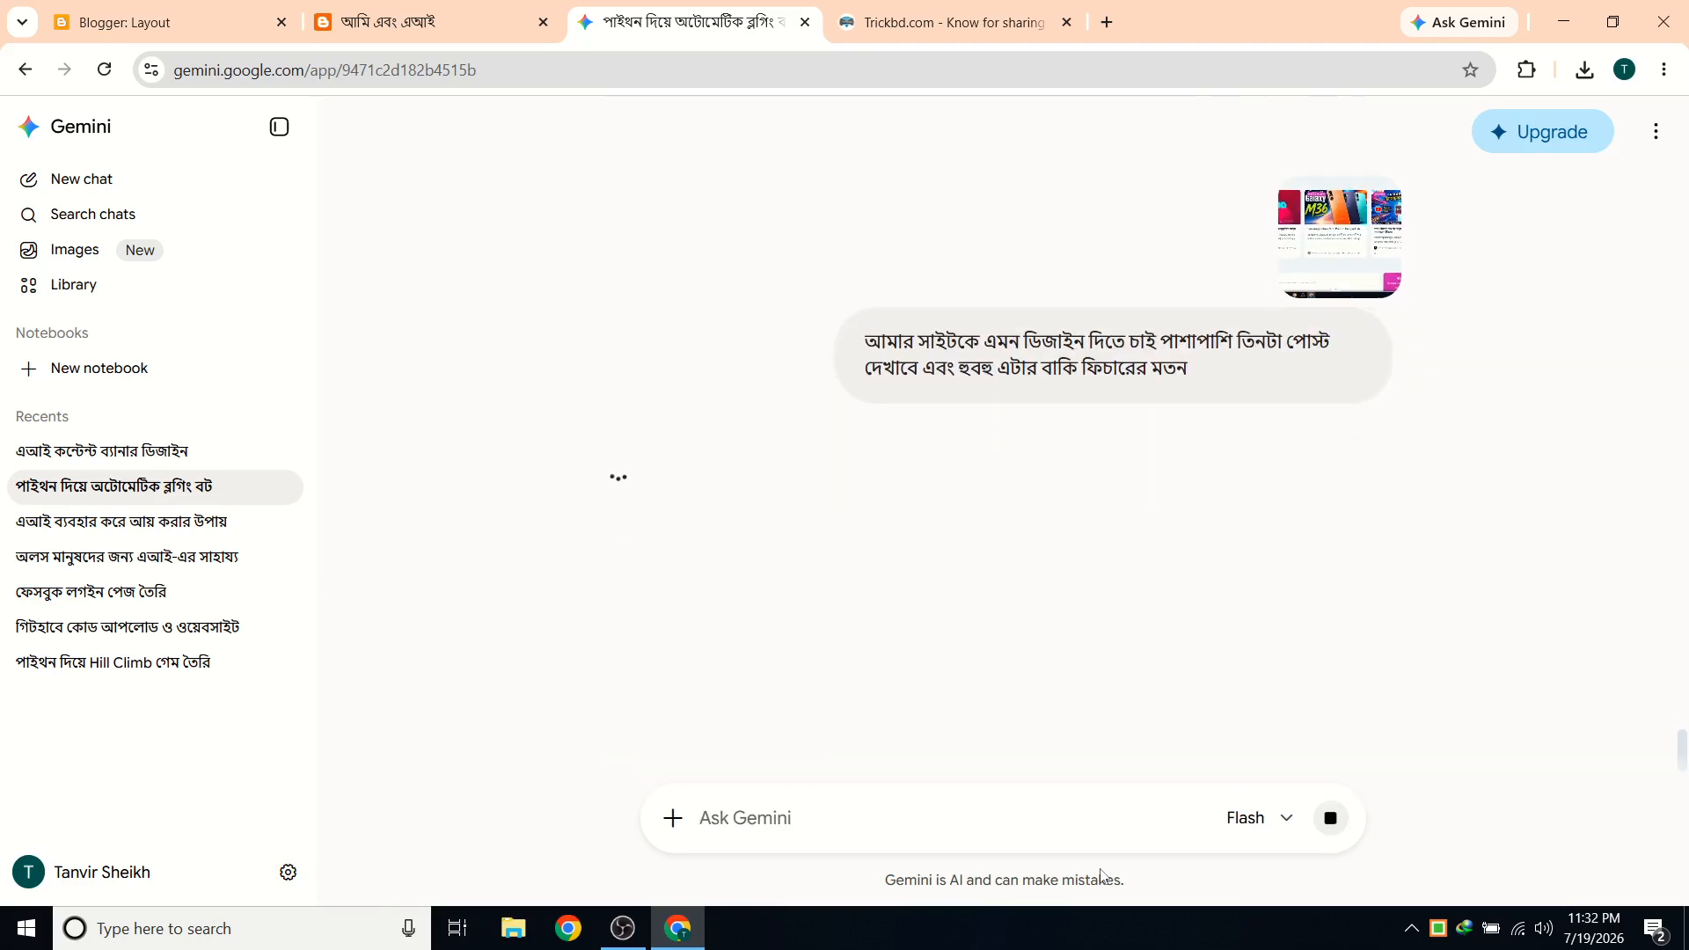
click(623, 931)
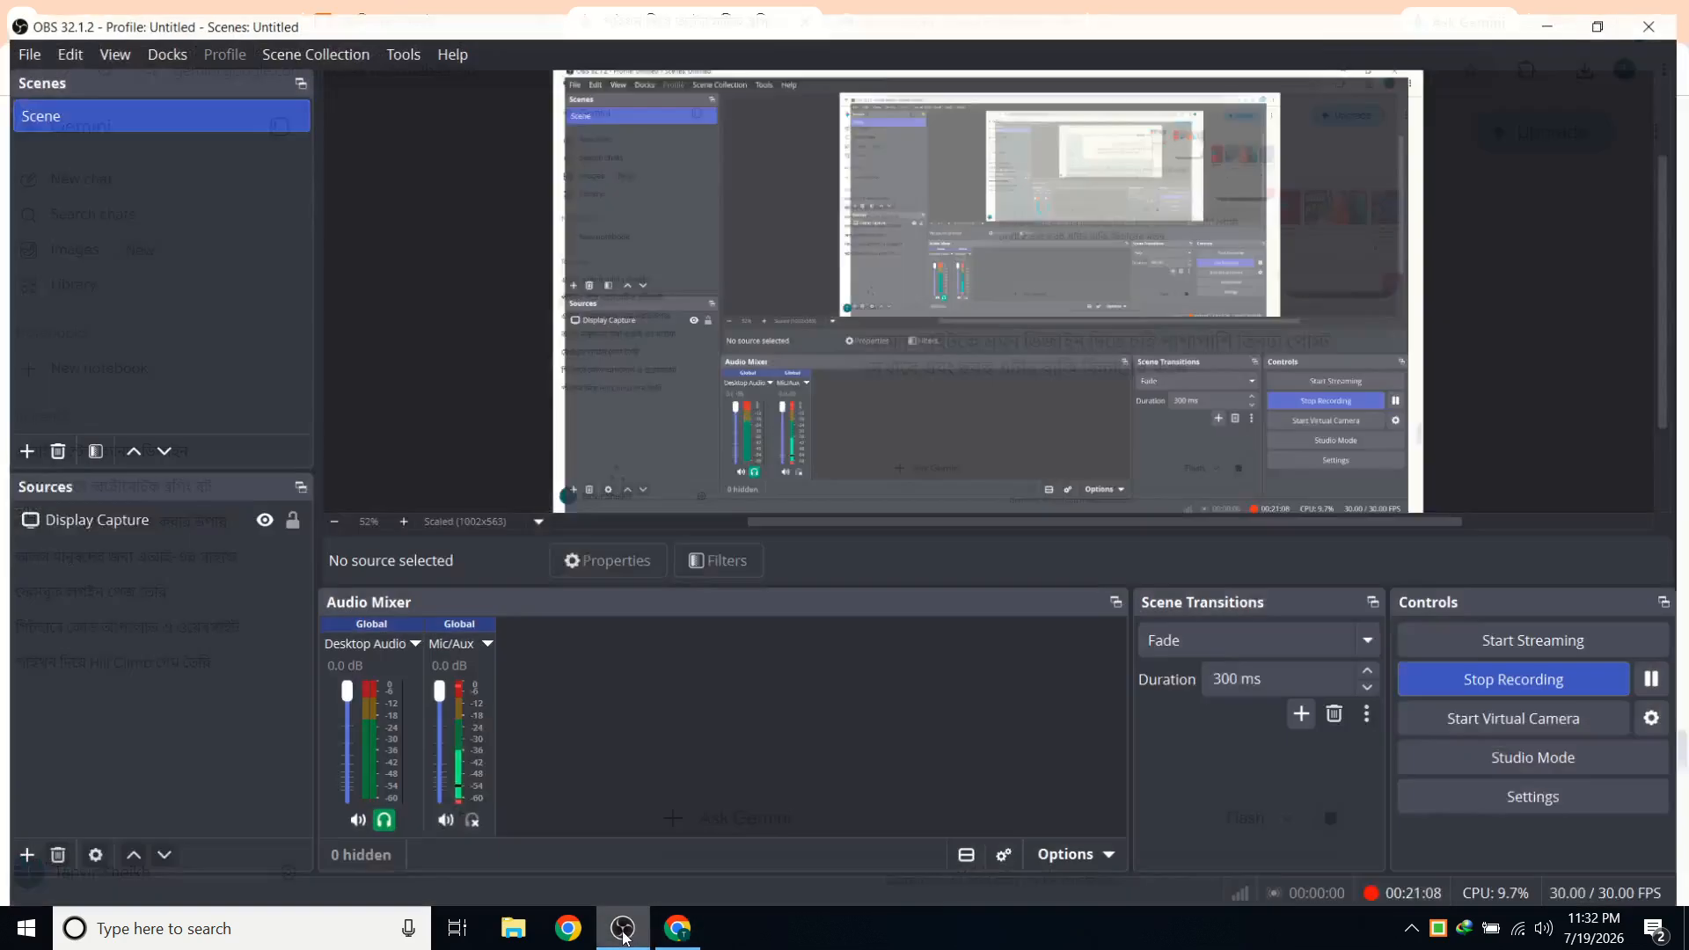
click(623, 934)
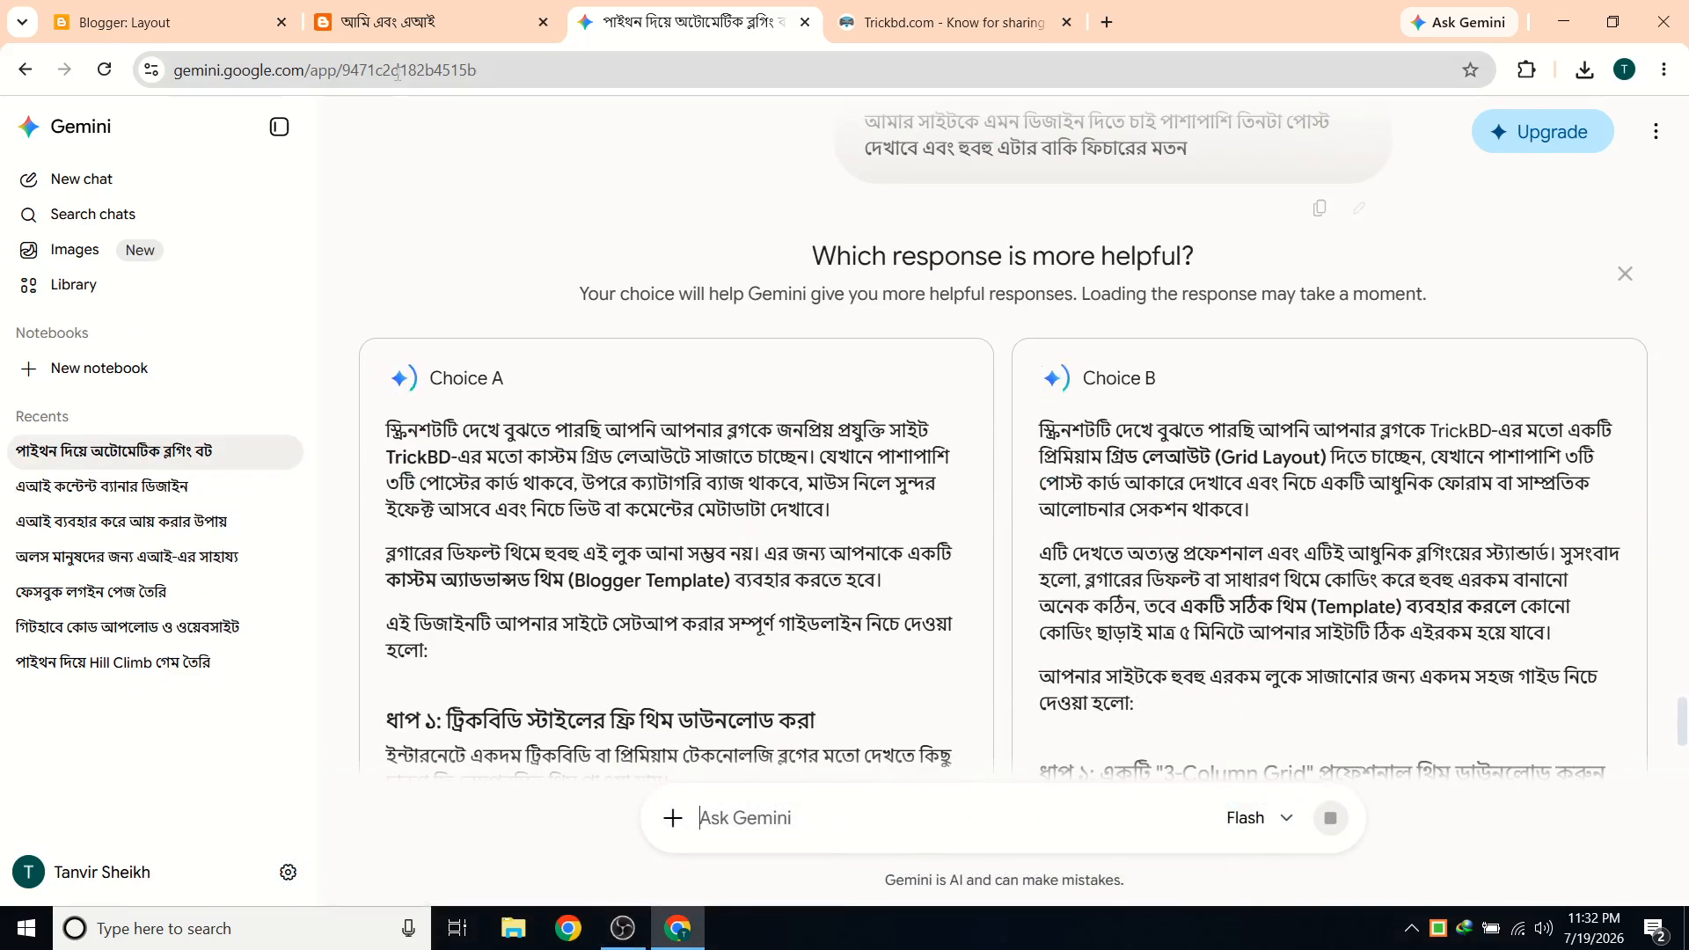
Read through Gemini's two alternative answers about the three-post grid layout and mark Choice A as the more helpful response.
click(901, 29)
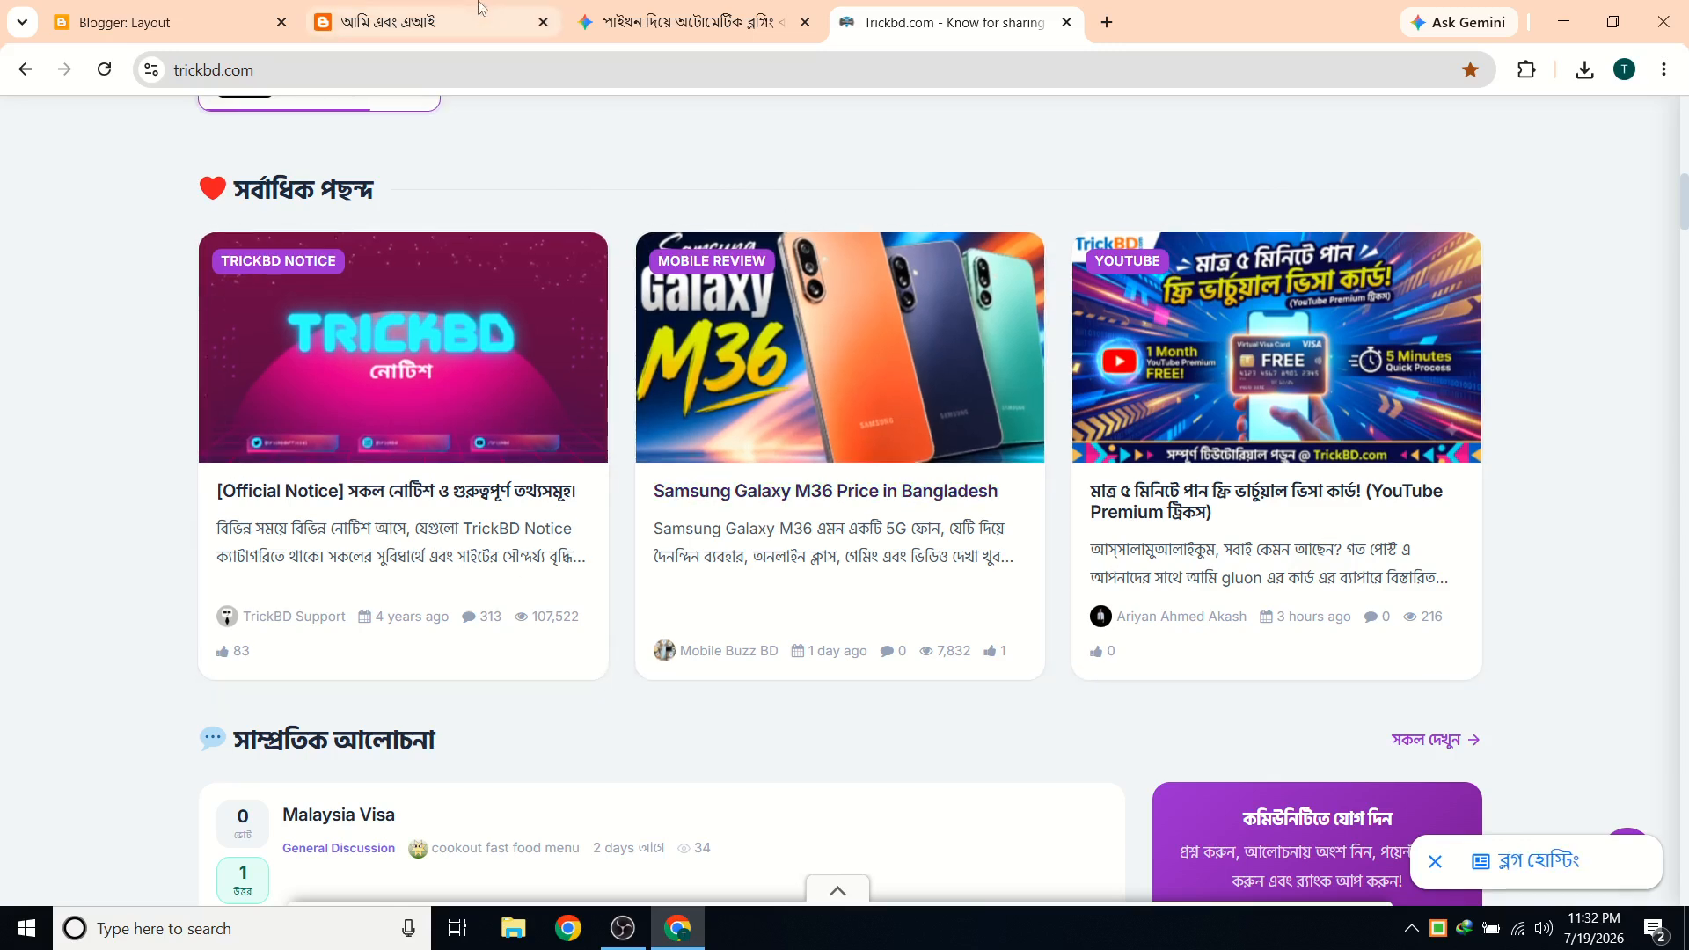
click(704, 24)
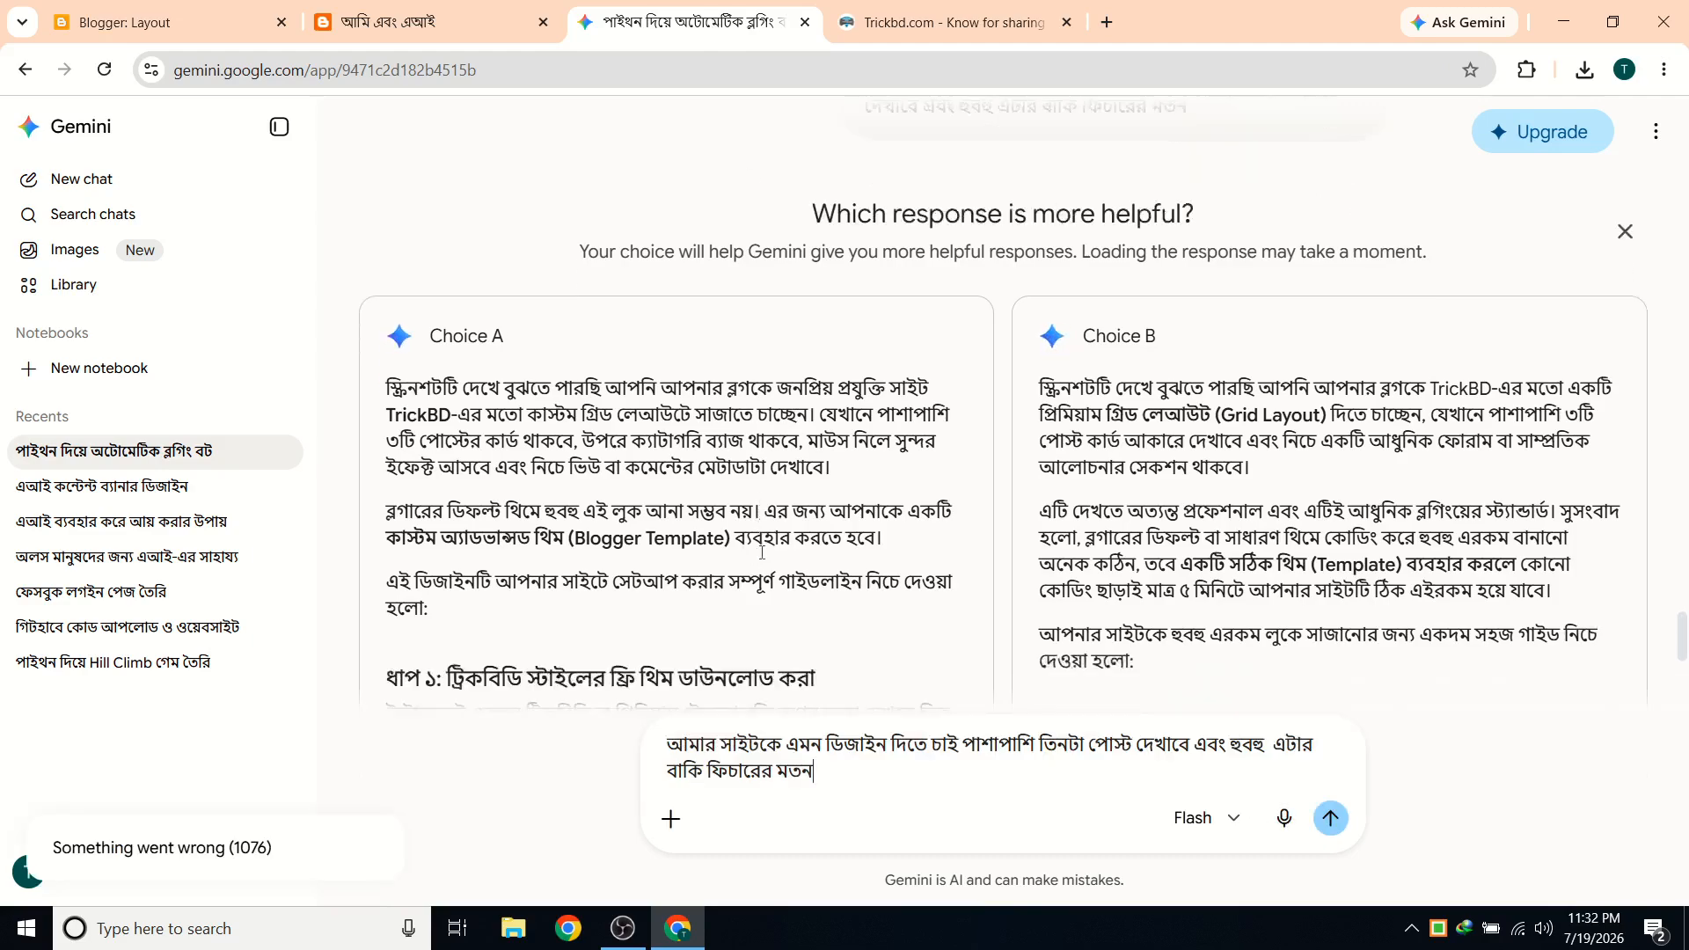
scroll(761, 552, down, 4)
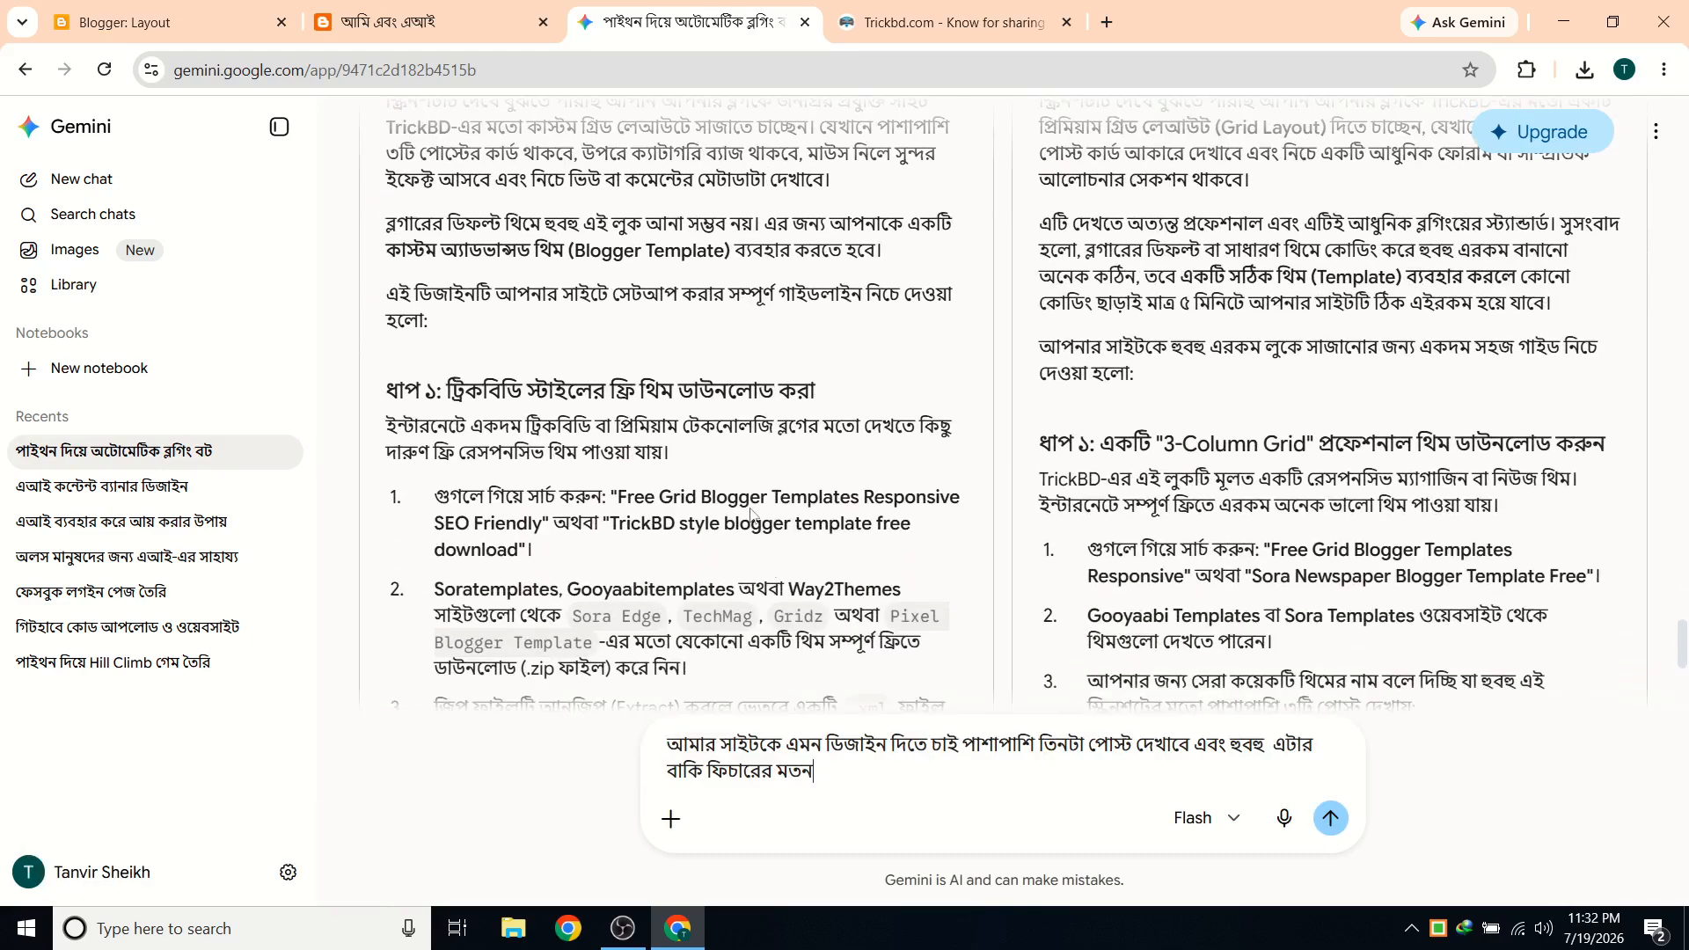
scroll(752, 514, down, 5)
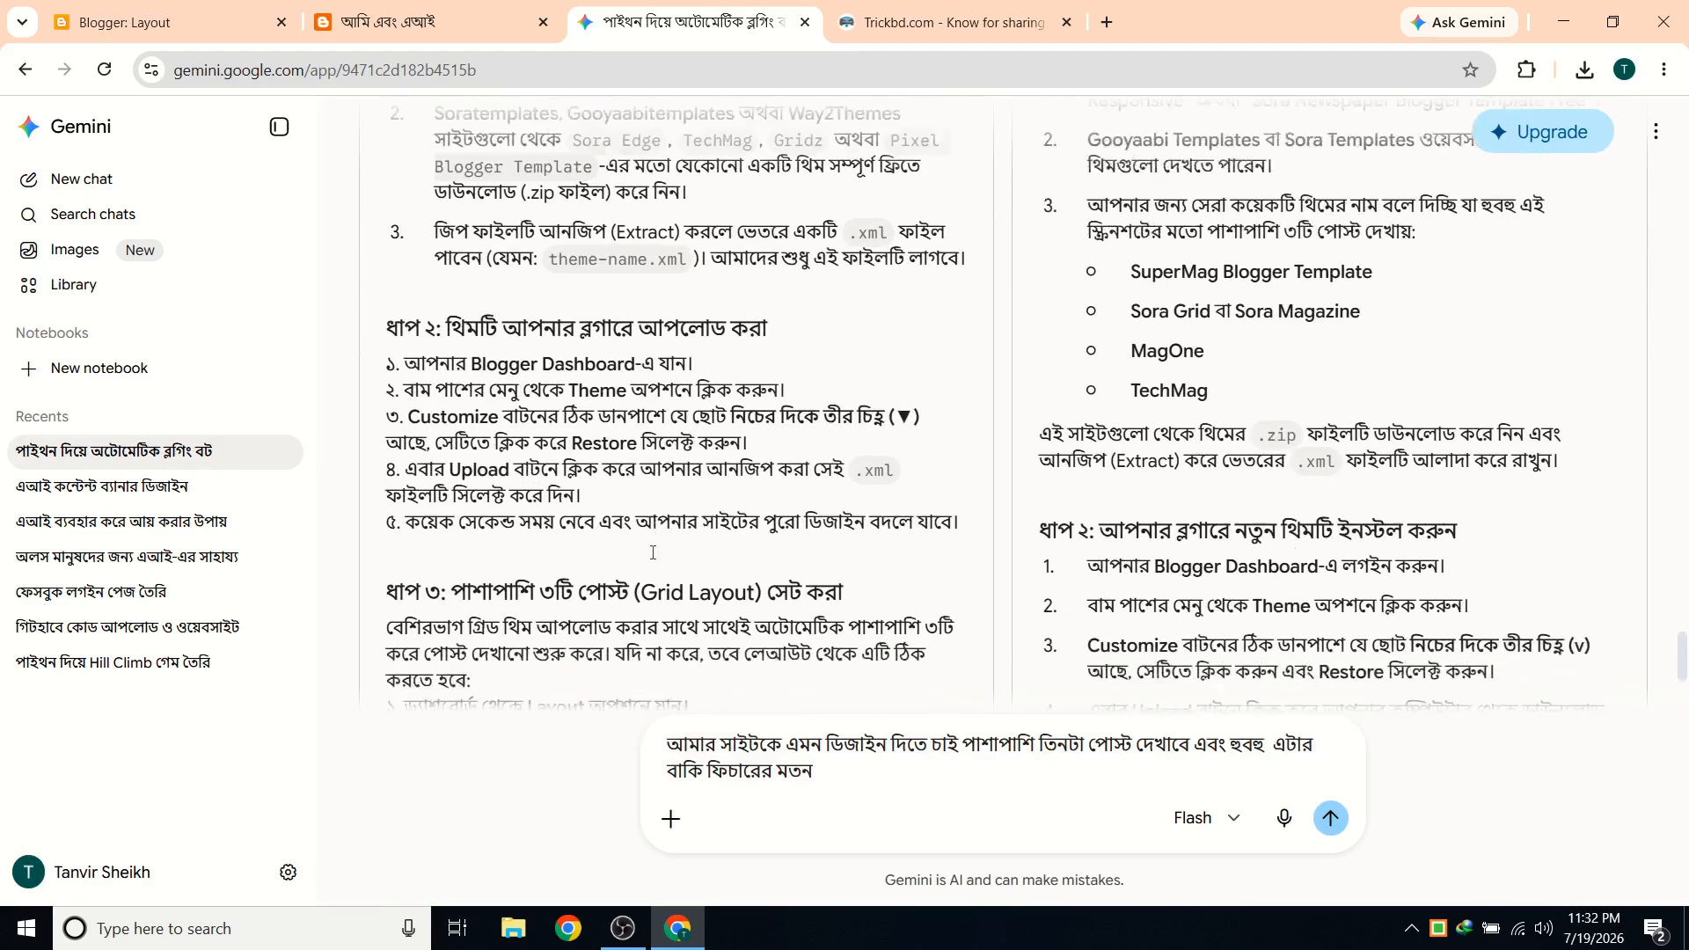
scroll(653, 553, down, 10)
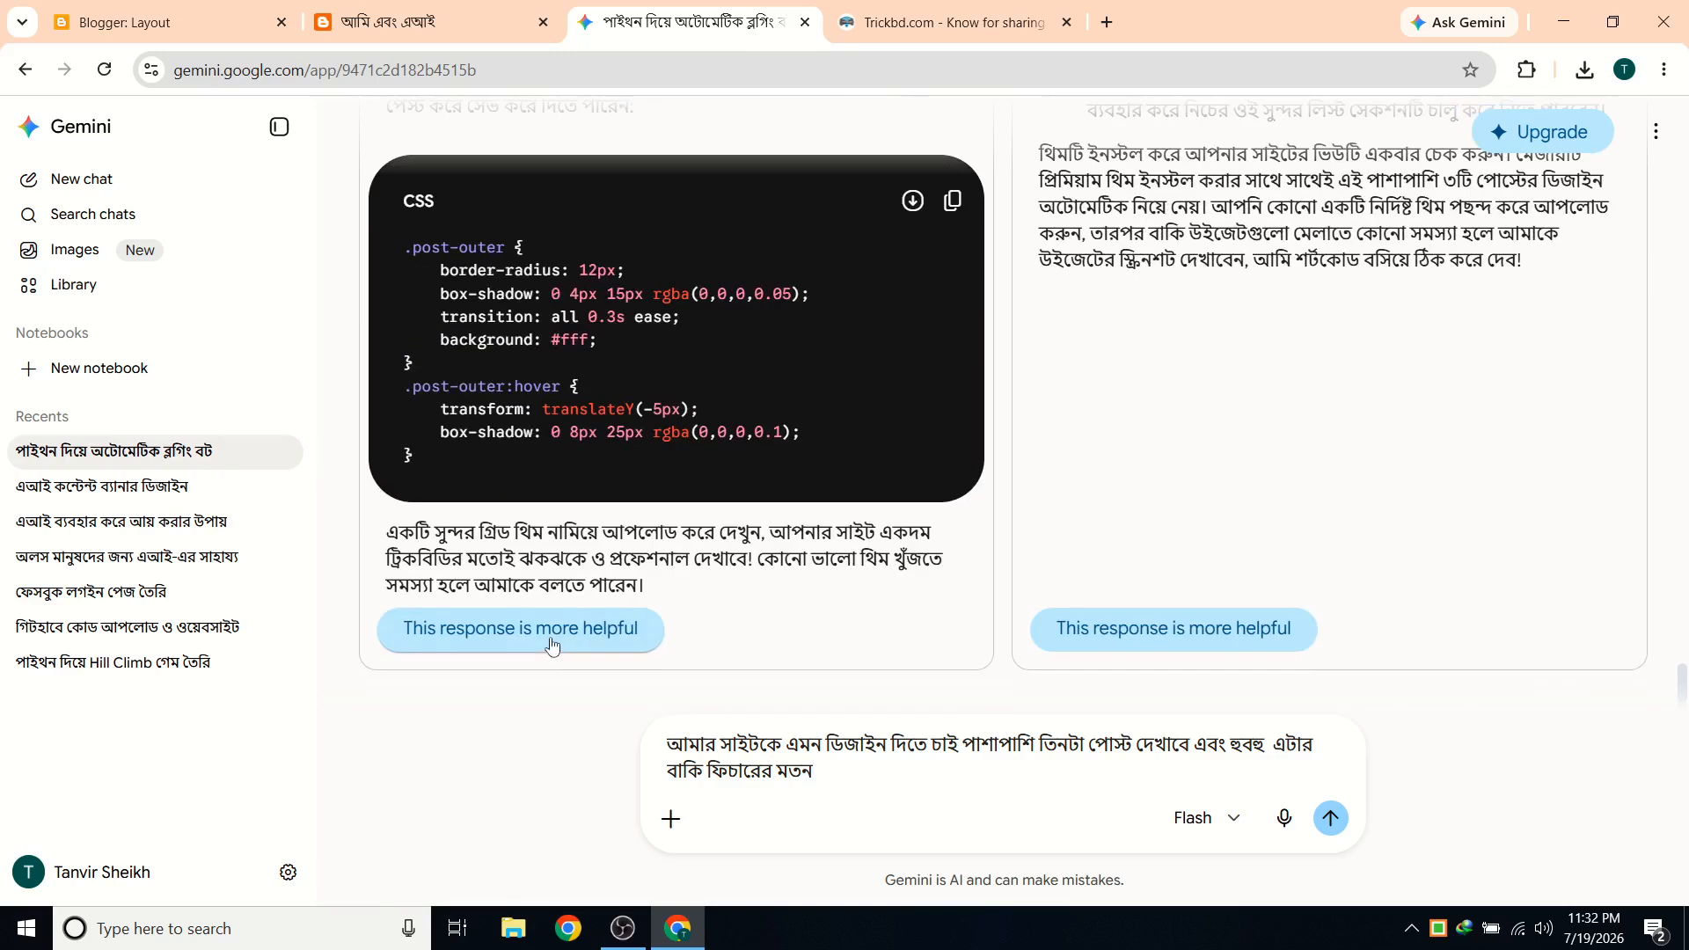
click(551, 647)
Search Google in a new tab for "Free Grid Blogger Templates Responsive SEO Friendly", the phrase suggested in Gemini's first step.
scroll(621, 560, down, 3)
scroll(752, 486, up, 1)
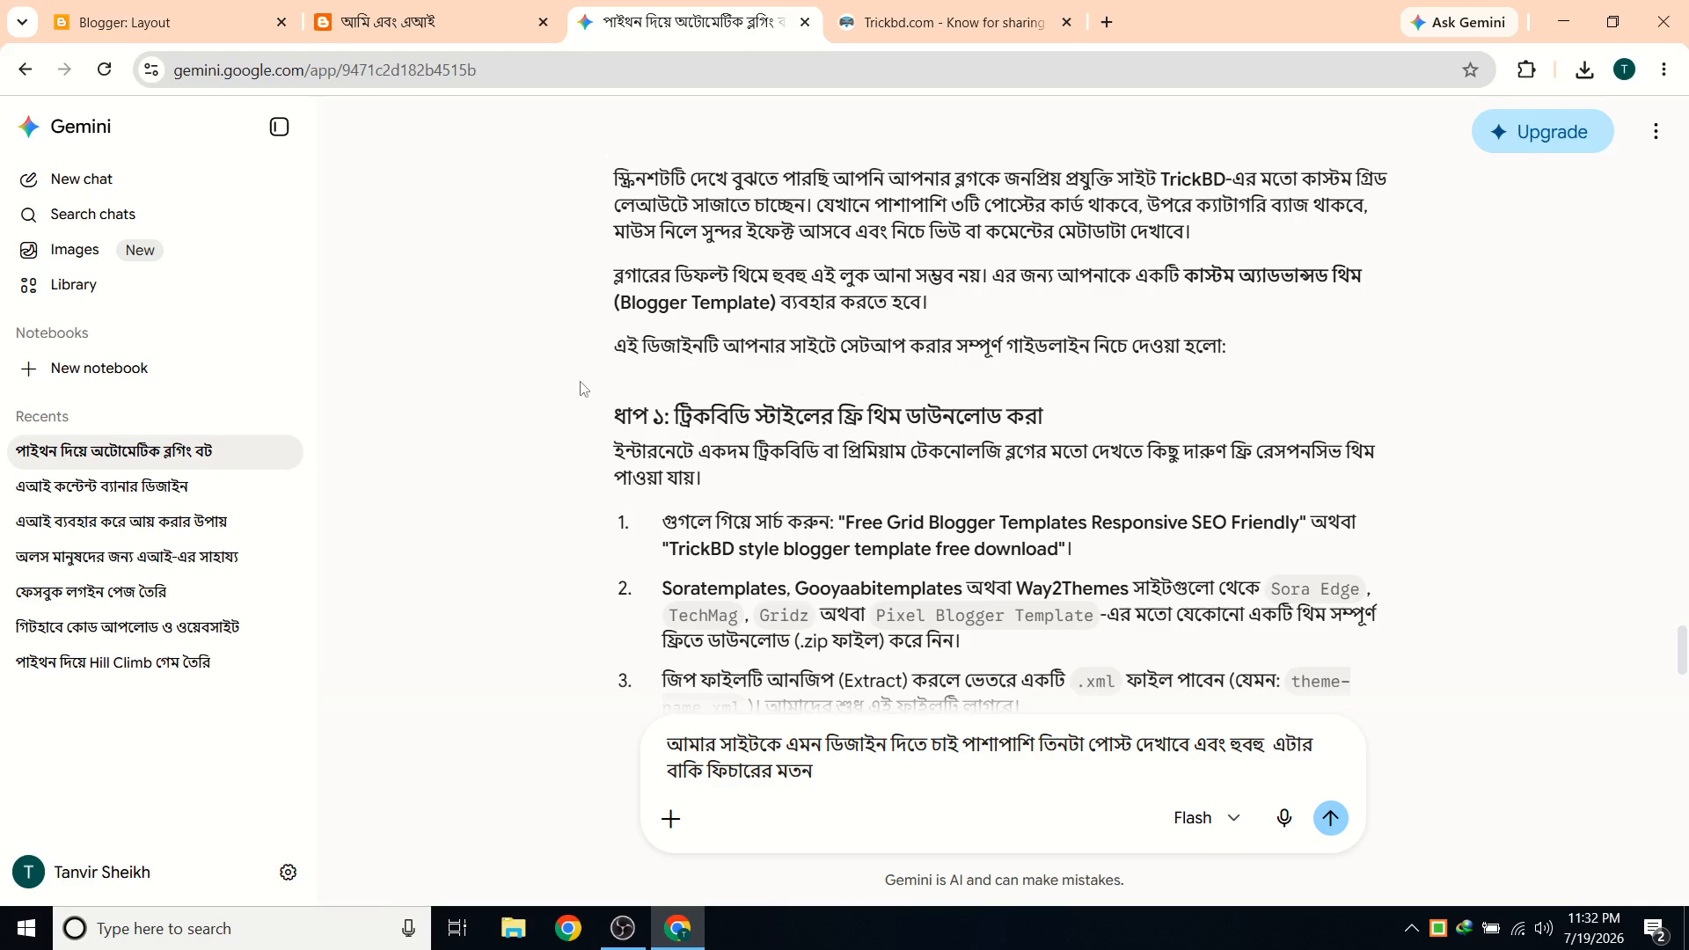
scroll(662, 406, up, 1)
scroll(963, 536, up, 4)
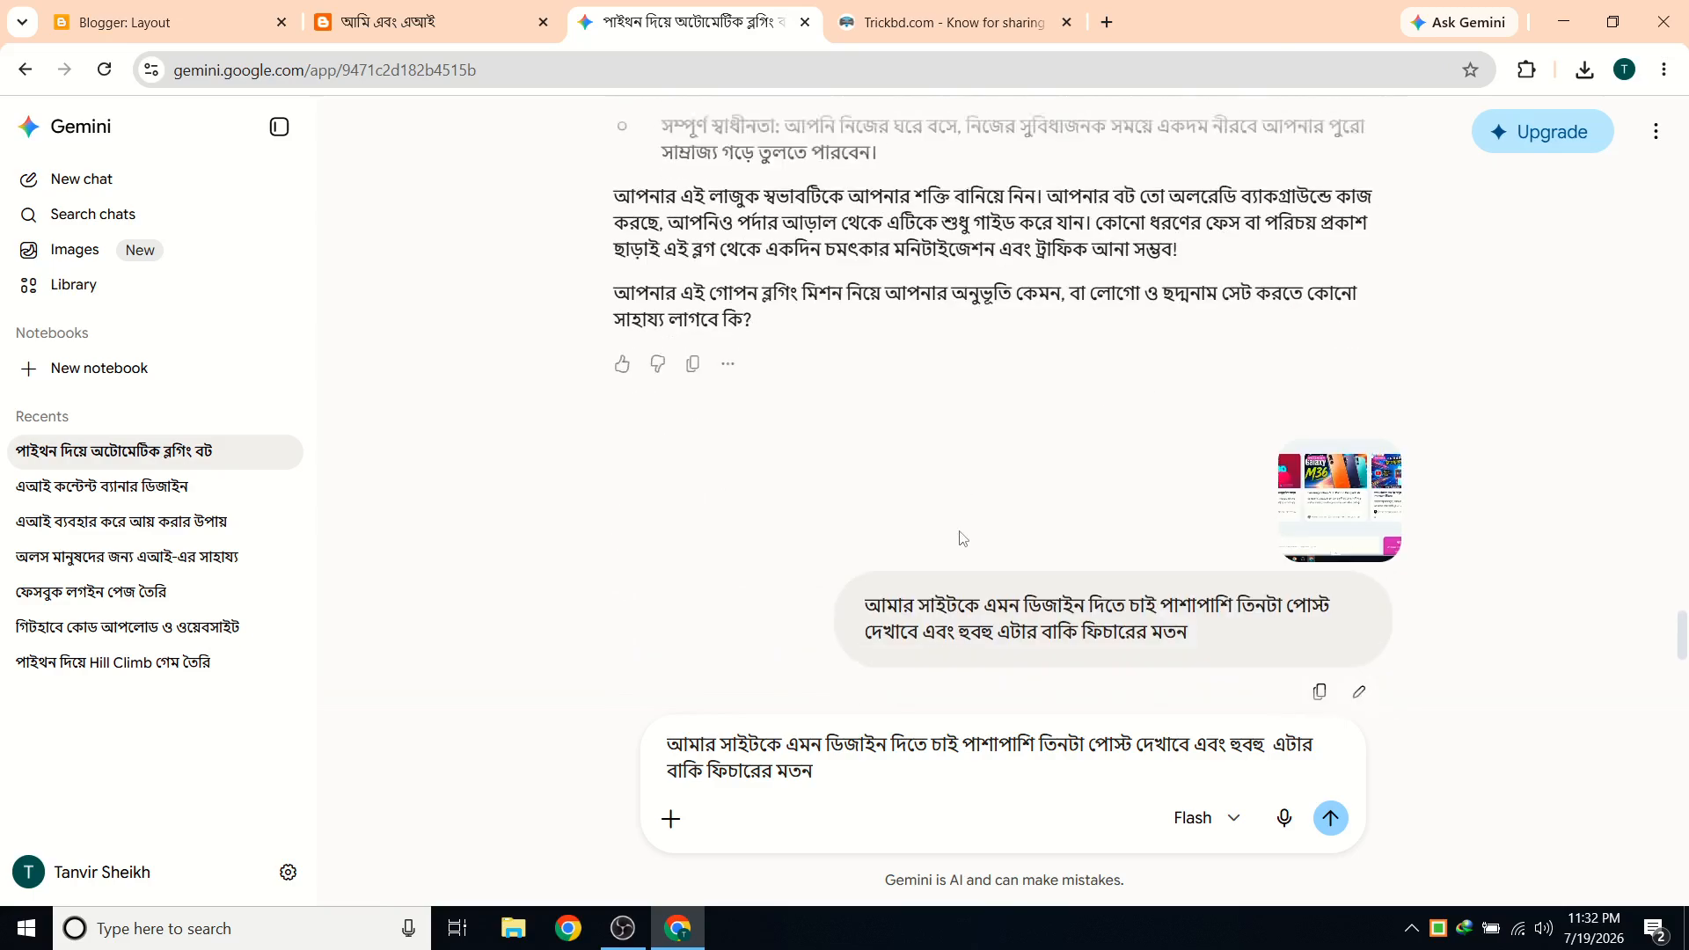
scroll(963, 536, down, 7)
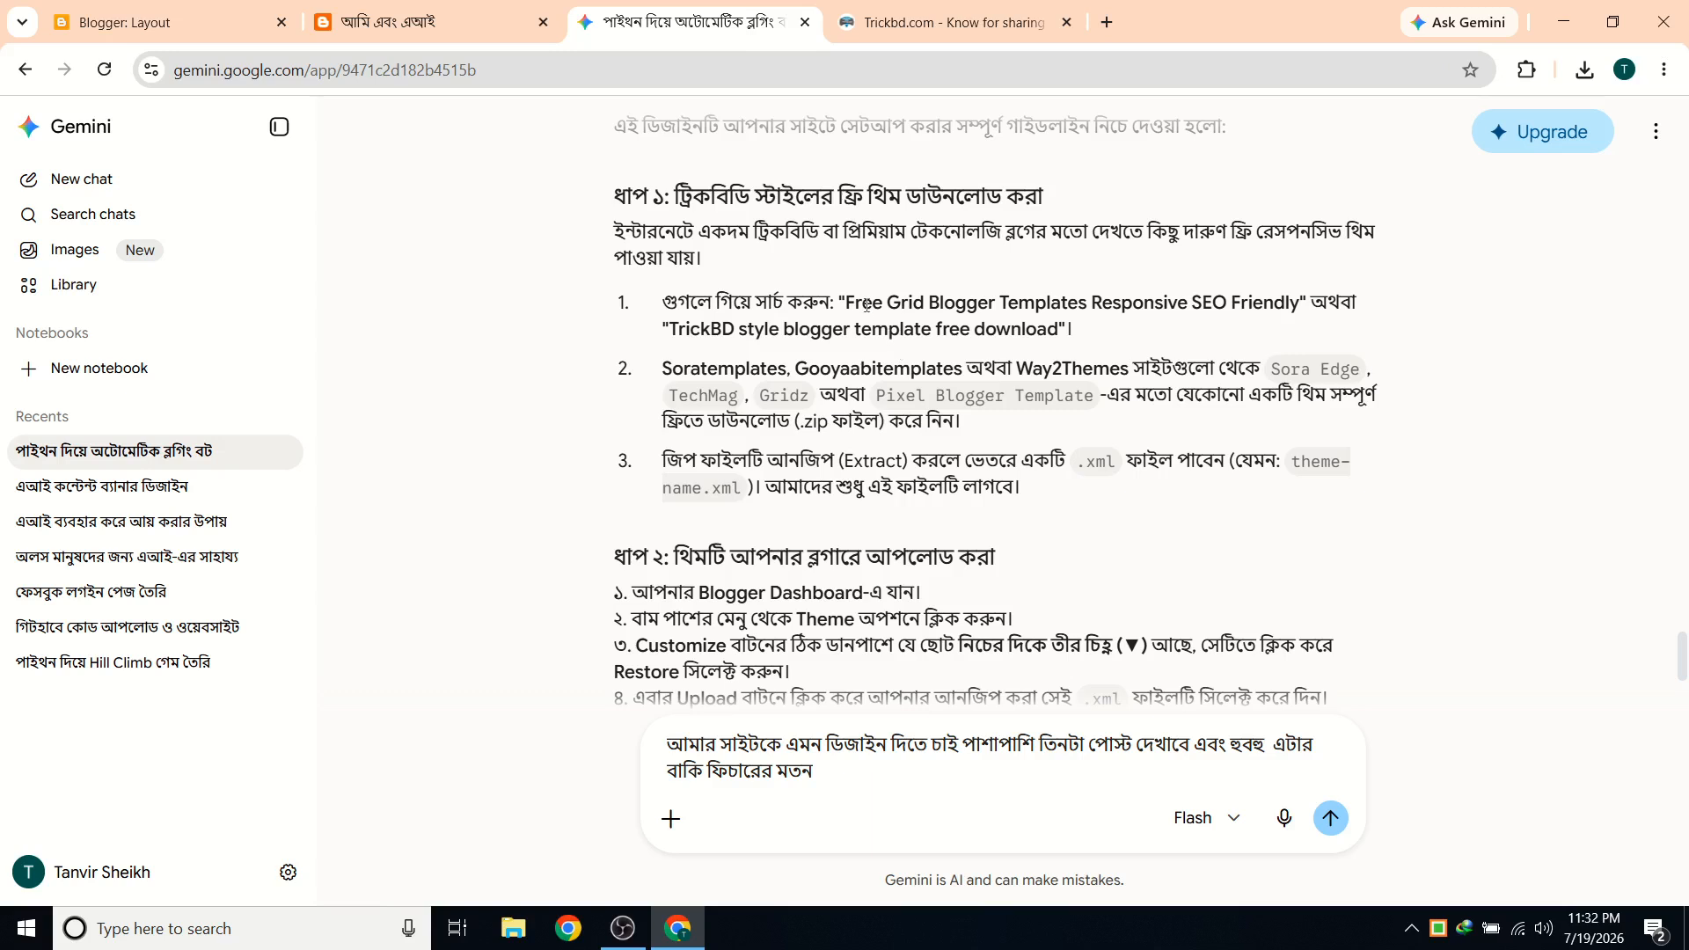
drag(848, 300, 1300, 310)
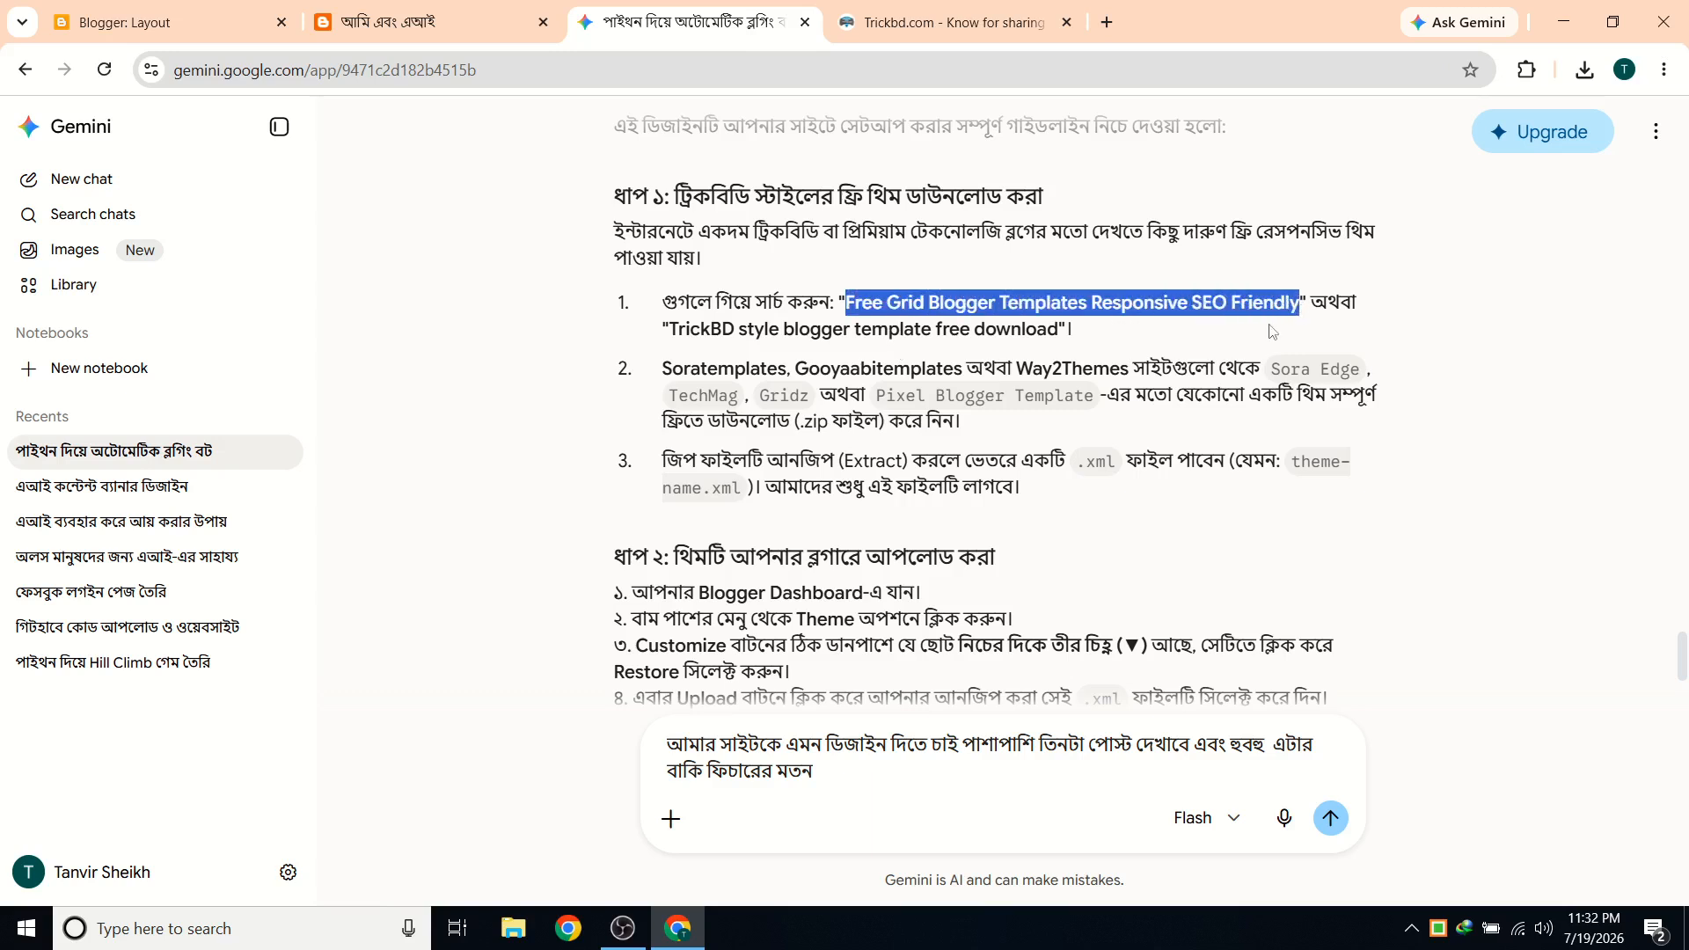
drag(1024, 307, 1216, 9)
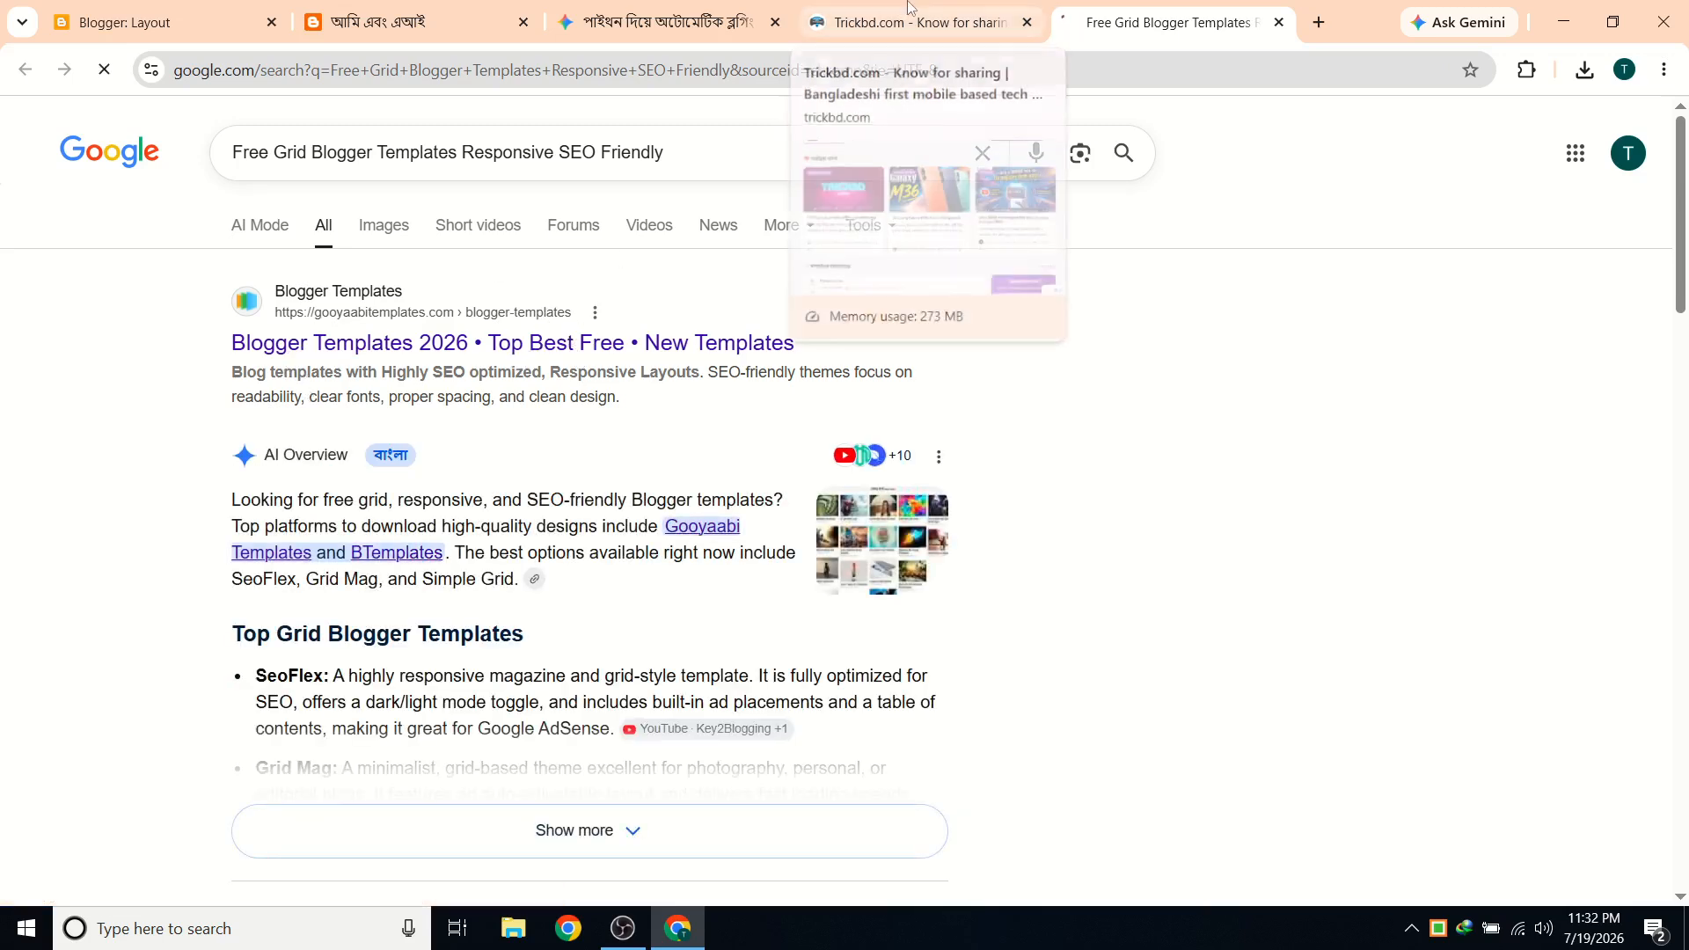
Close the Trickbd page, search Google for Gemini's suggested sites "Soratemplates, Gooyaabitemplates" and open the SoraTemplates result.
click(675, 35)
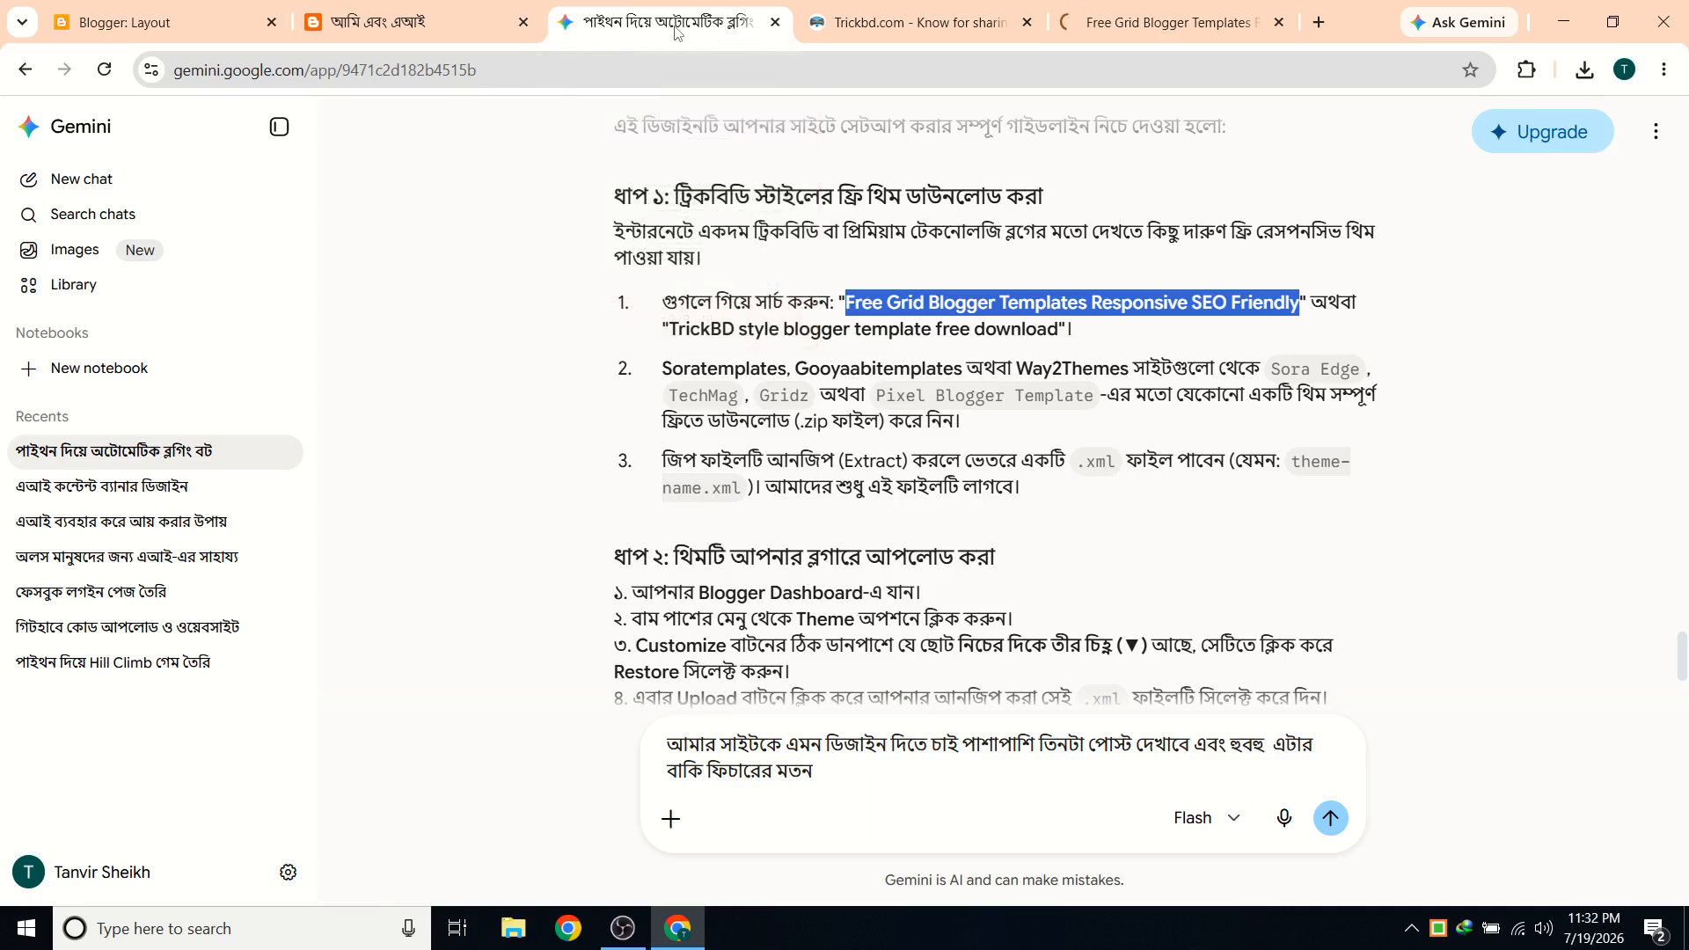
click(1027, 22)
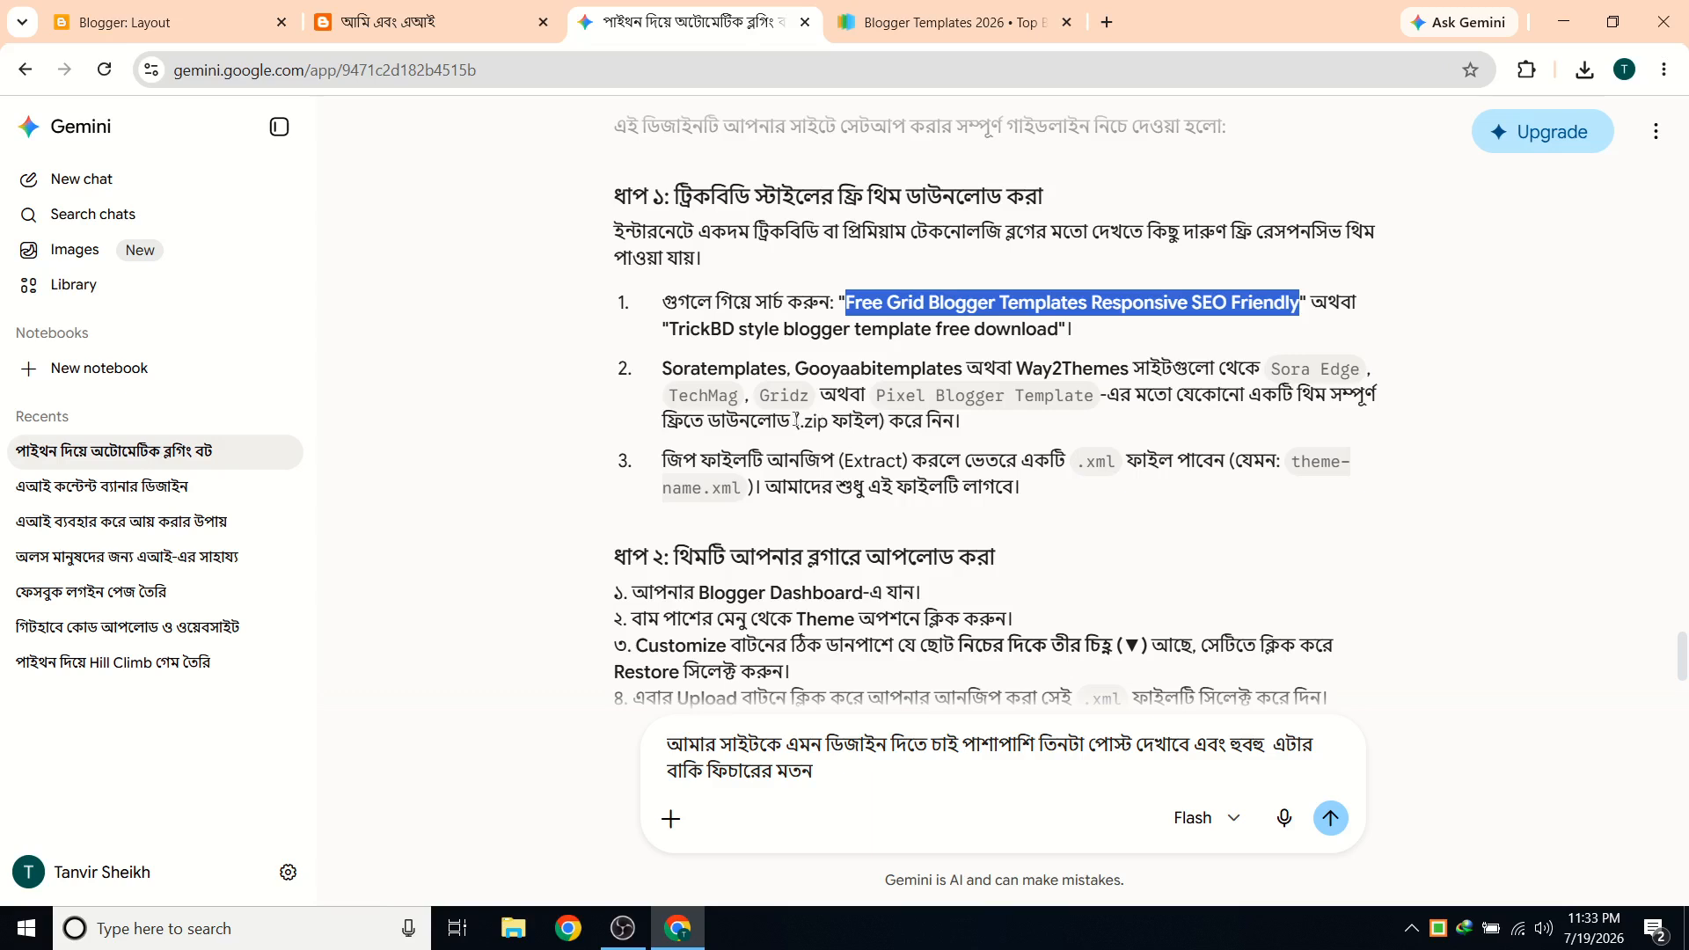
drag(666, 360, 1302, 22)
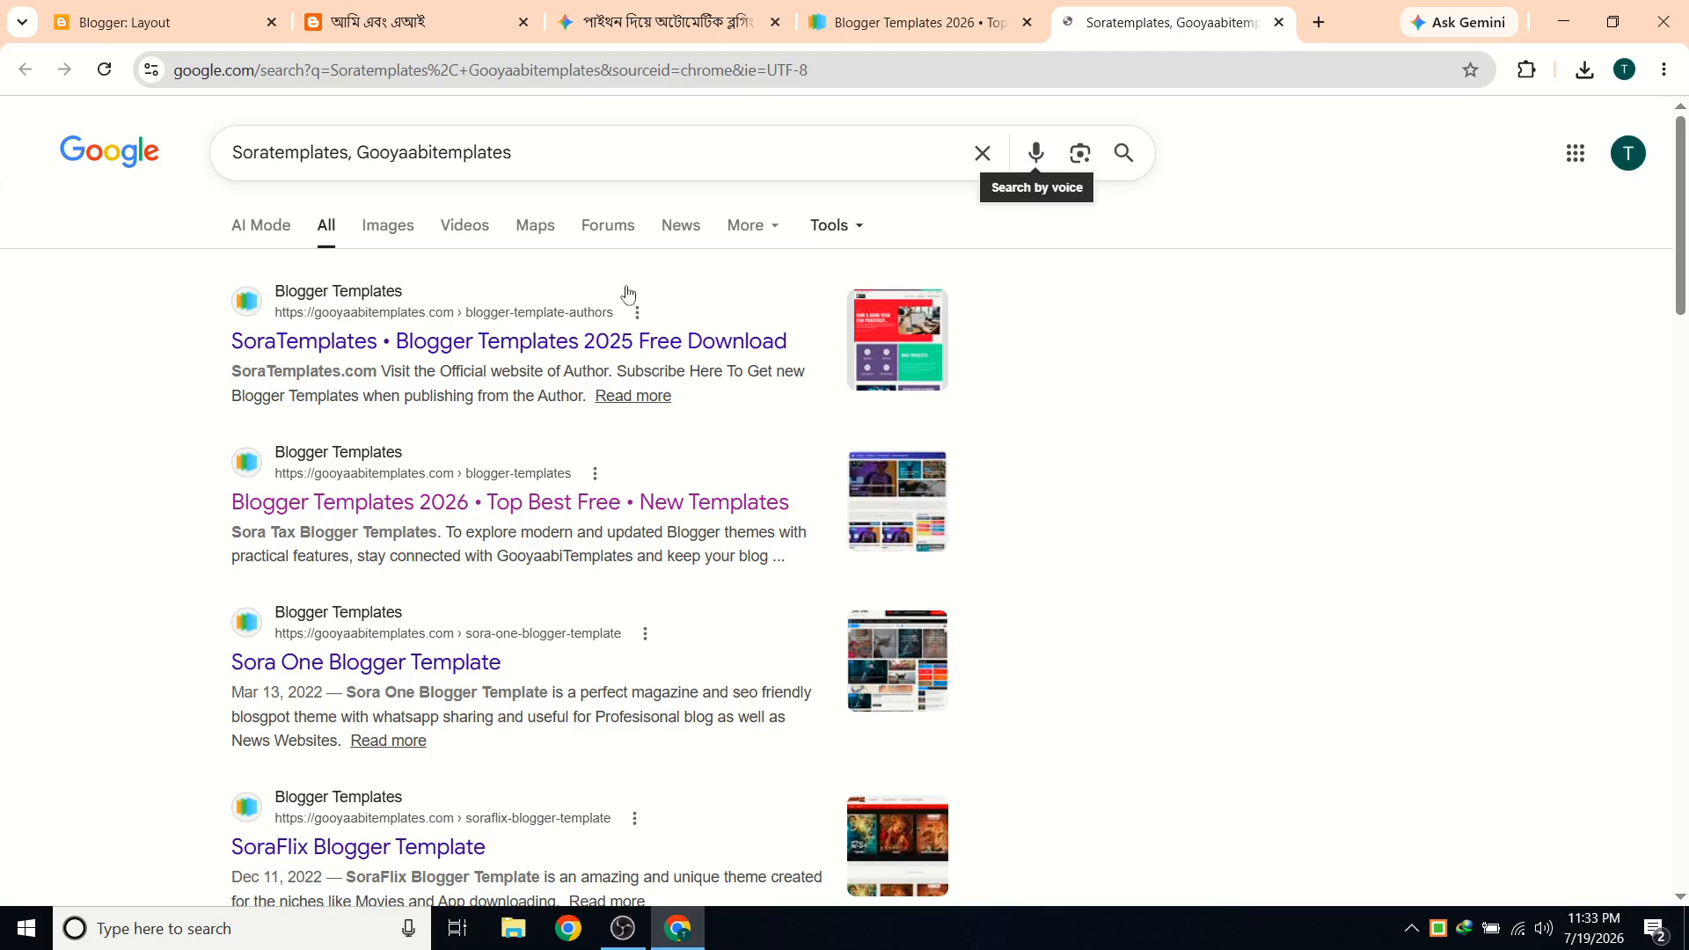
click(467, 343)
Switch to the Gooyaabi Templates site and open its Free Blogger Templates category.
click(875, 17)
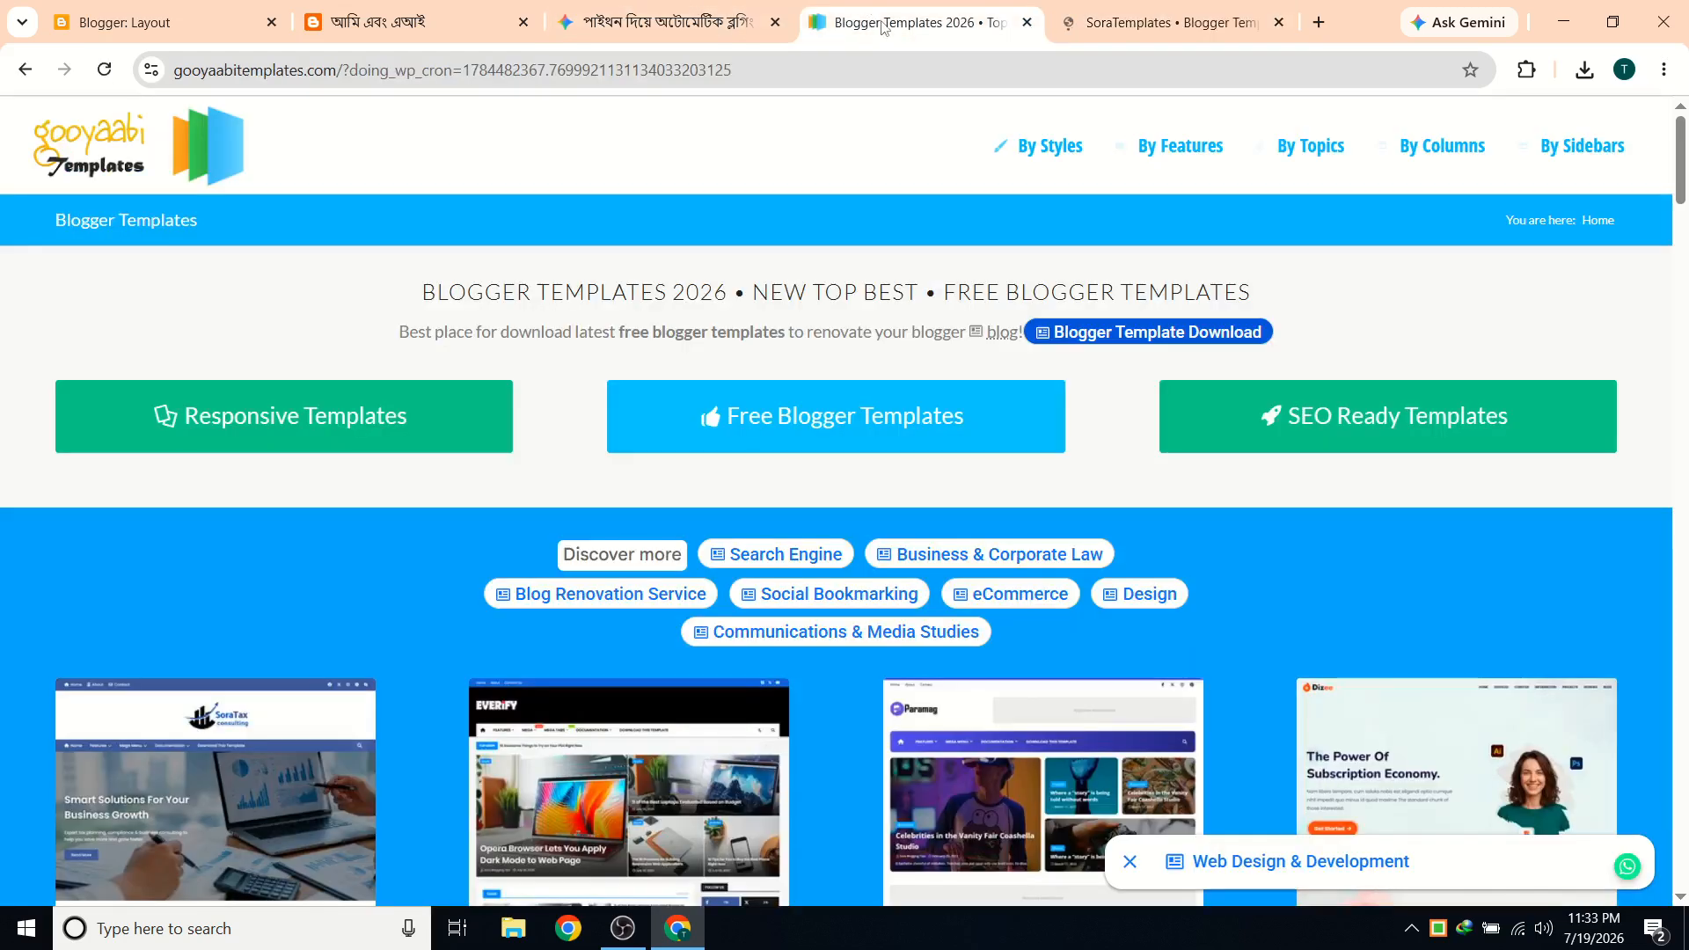
scroll(443, 565, down, 3)
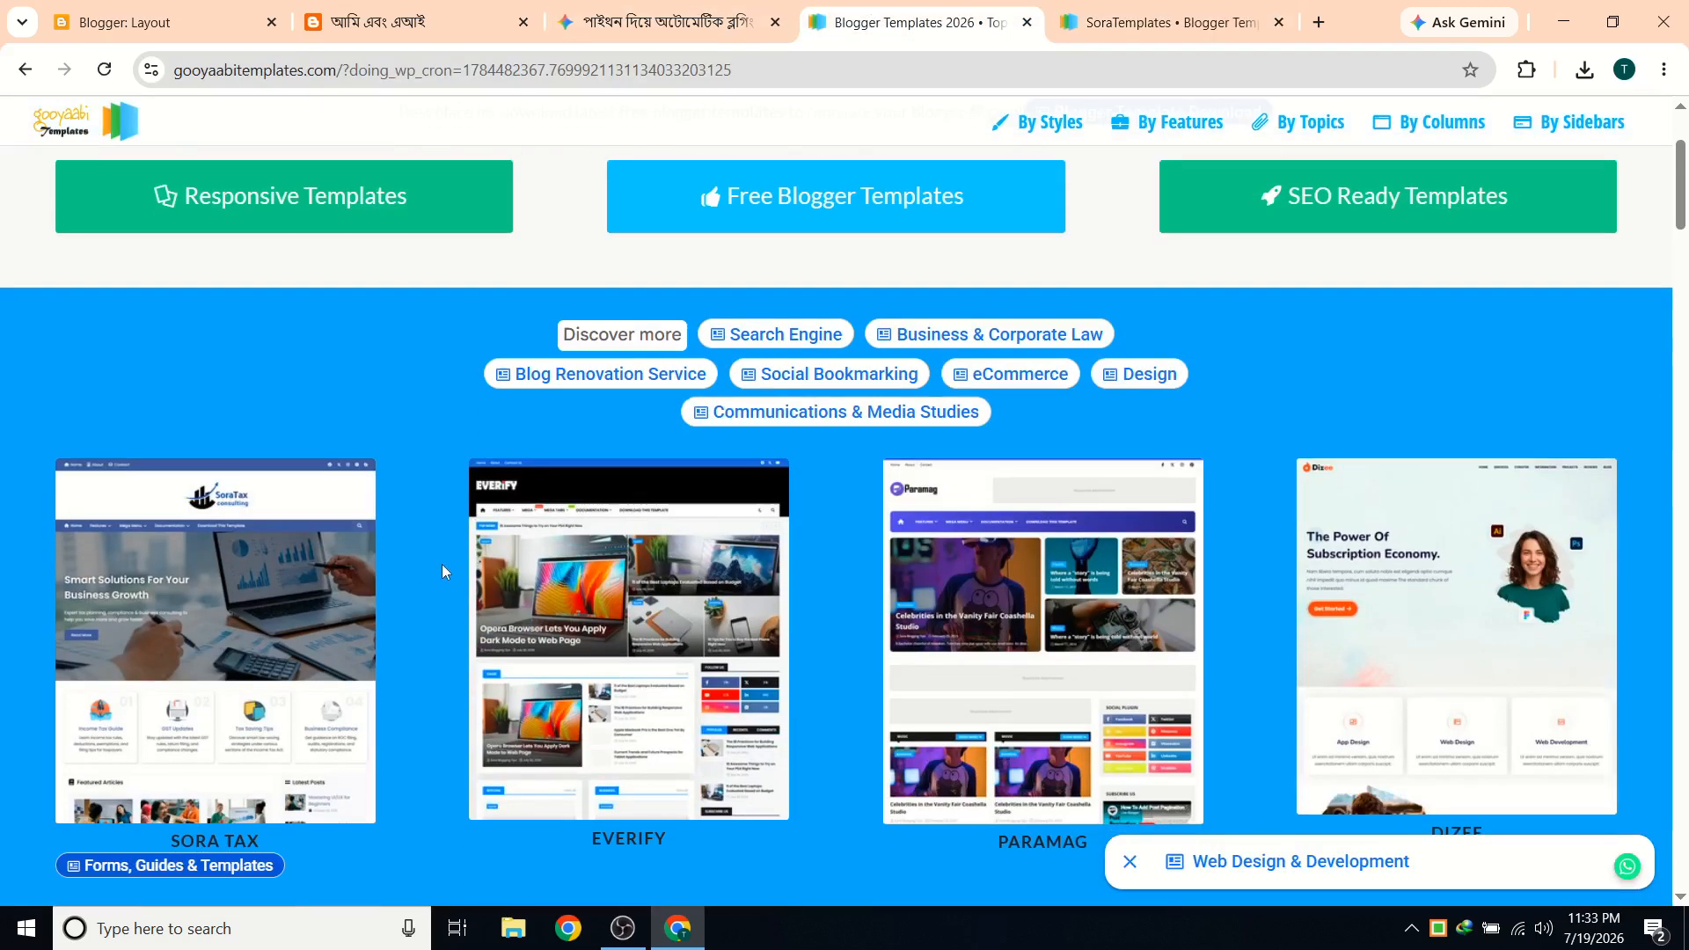
click(867, 220)
click(1011, 321)
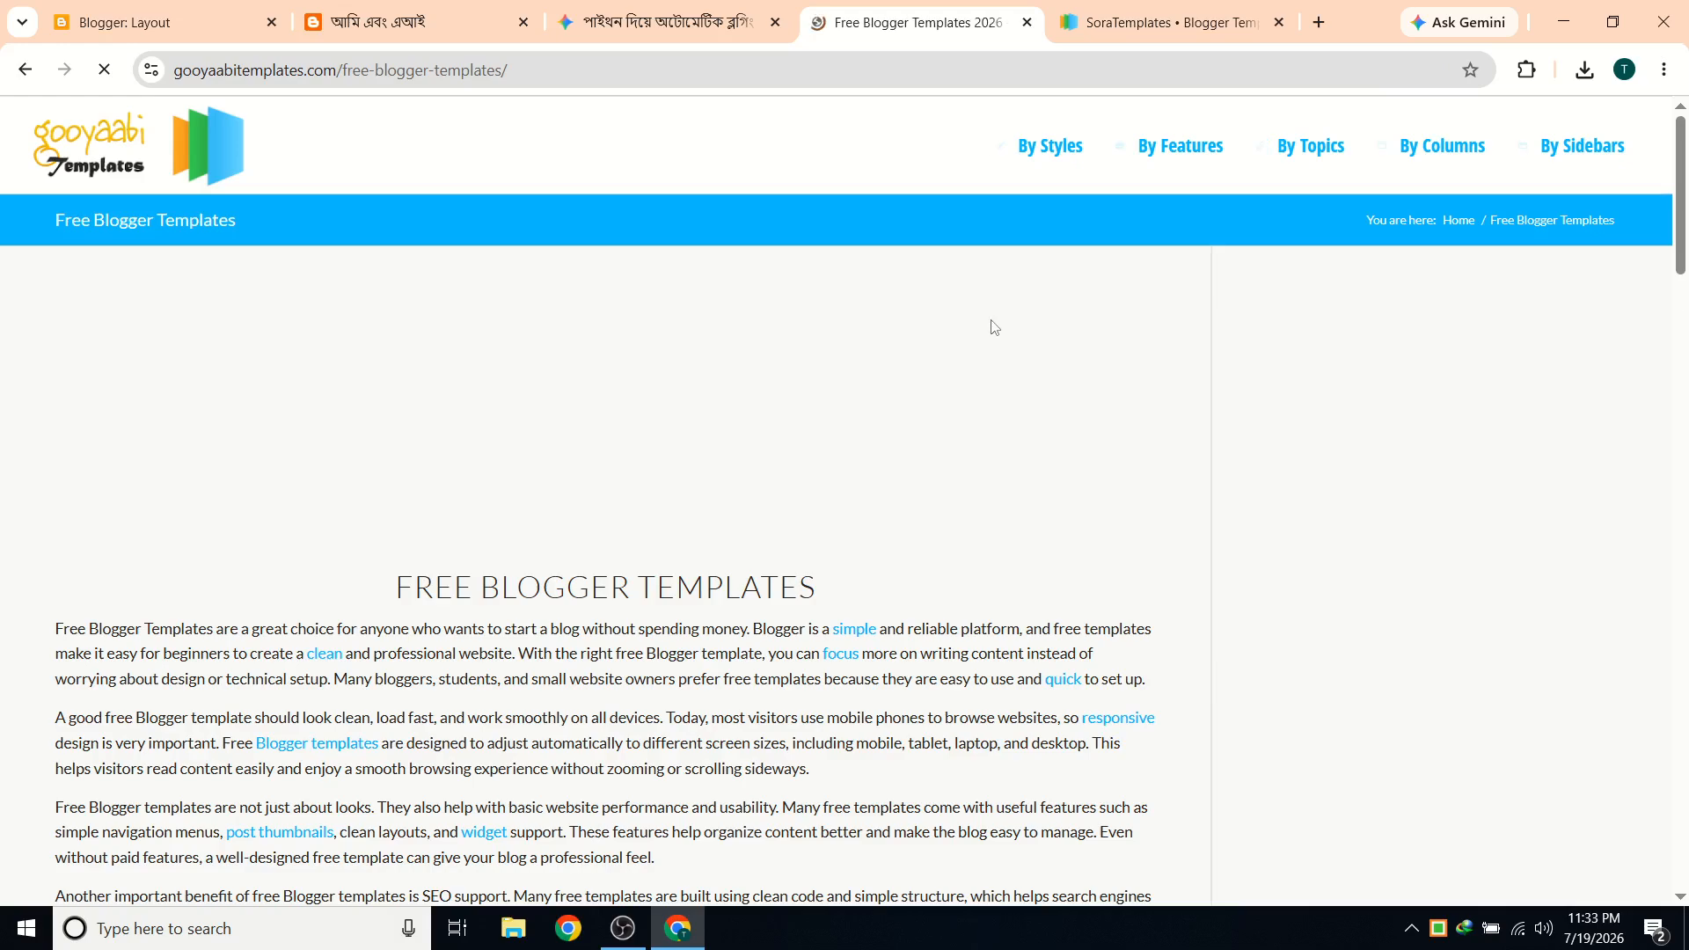
Browse the free template thumbnails and open the Gizmo Blog template's page.
scroll(792, 440, down, 9)
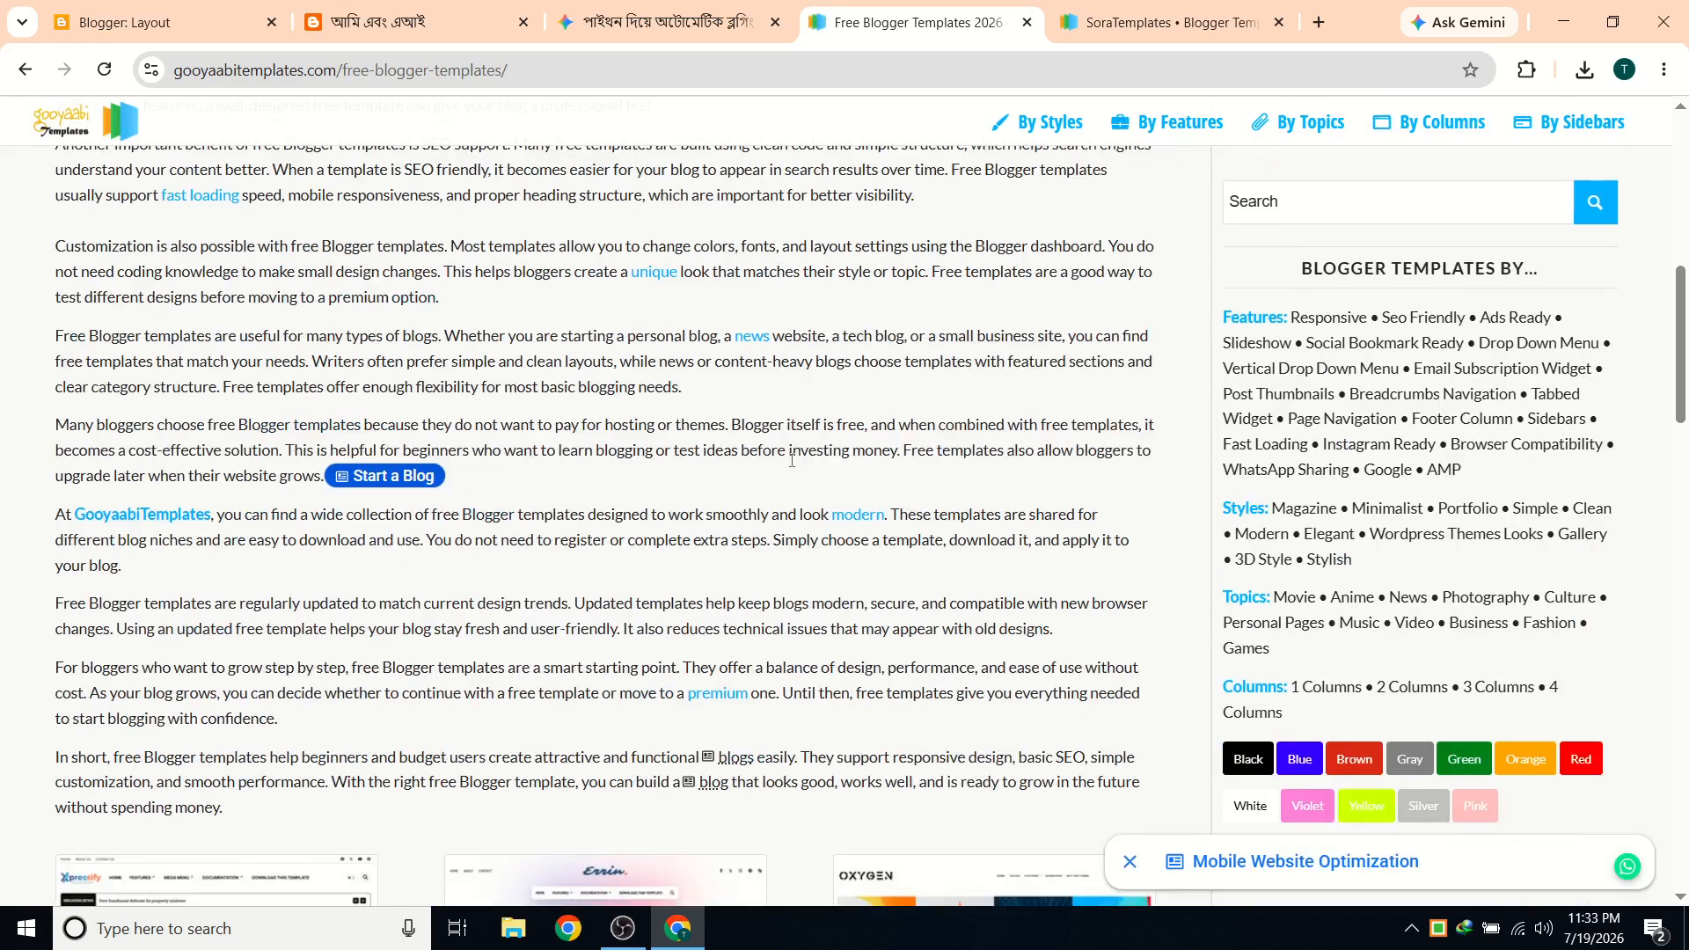
scroll(791, 459, down, 8)
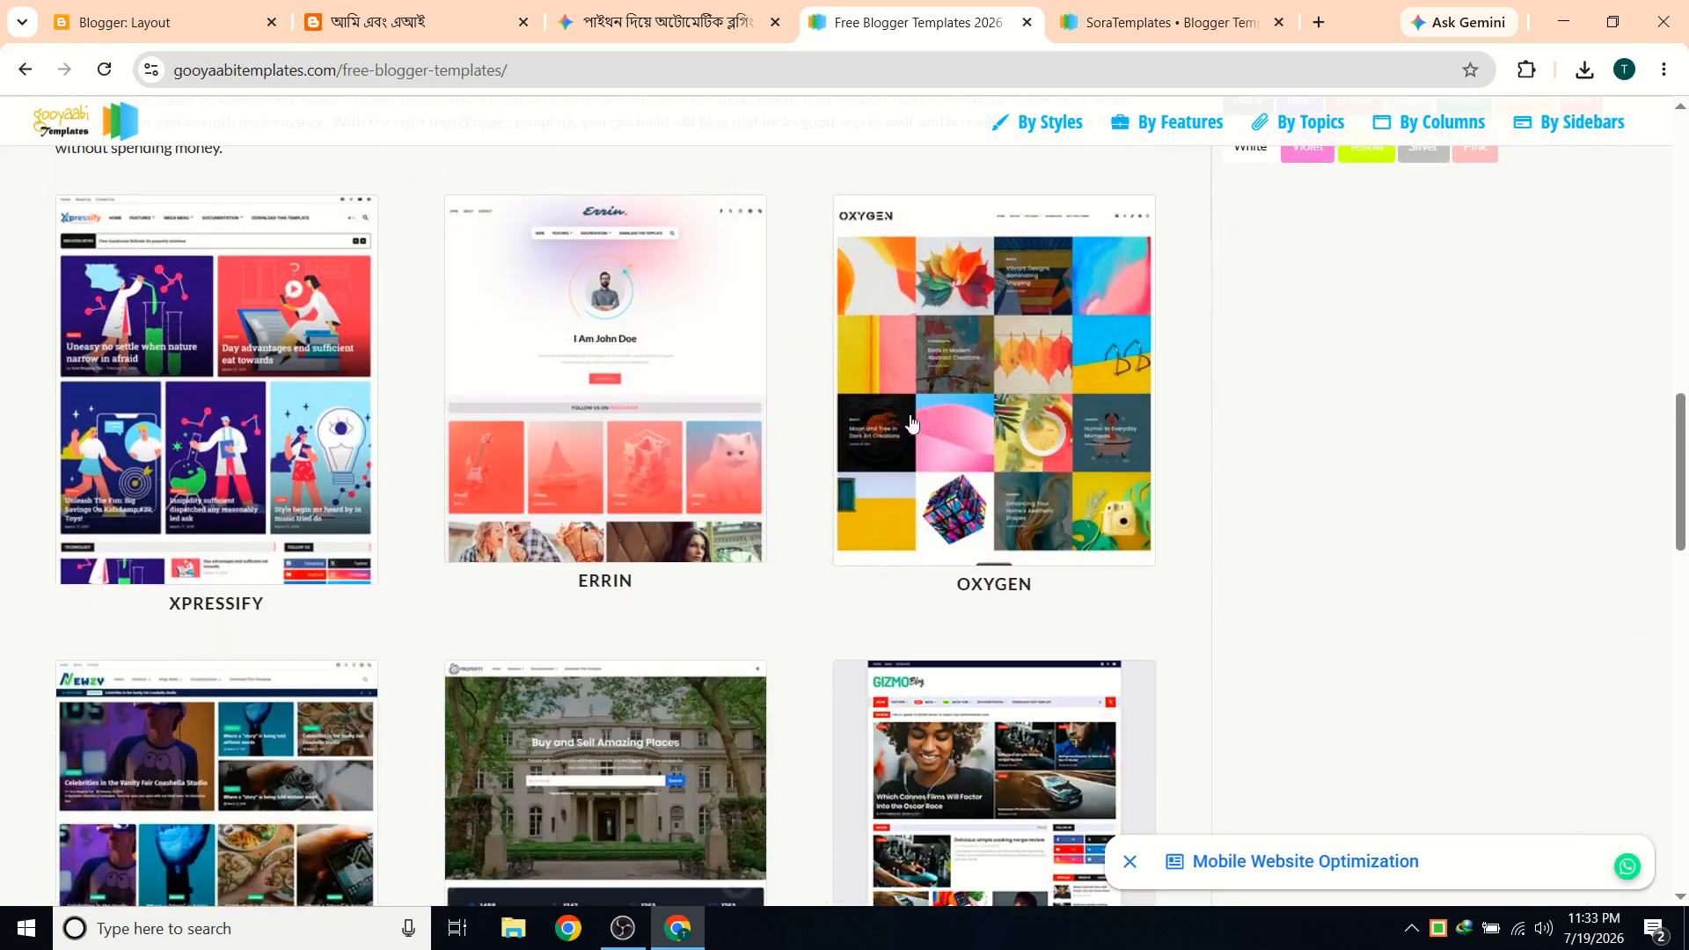
scroll(283, 654, down, 3)
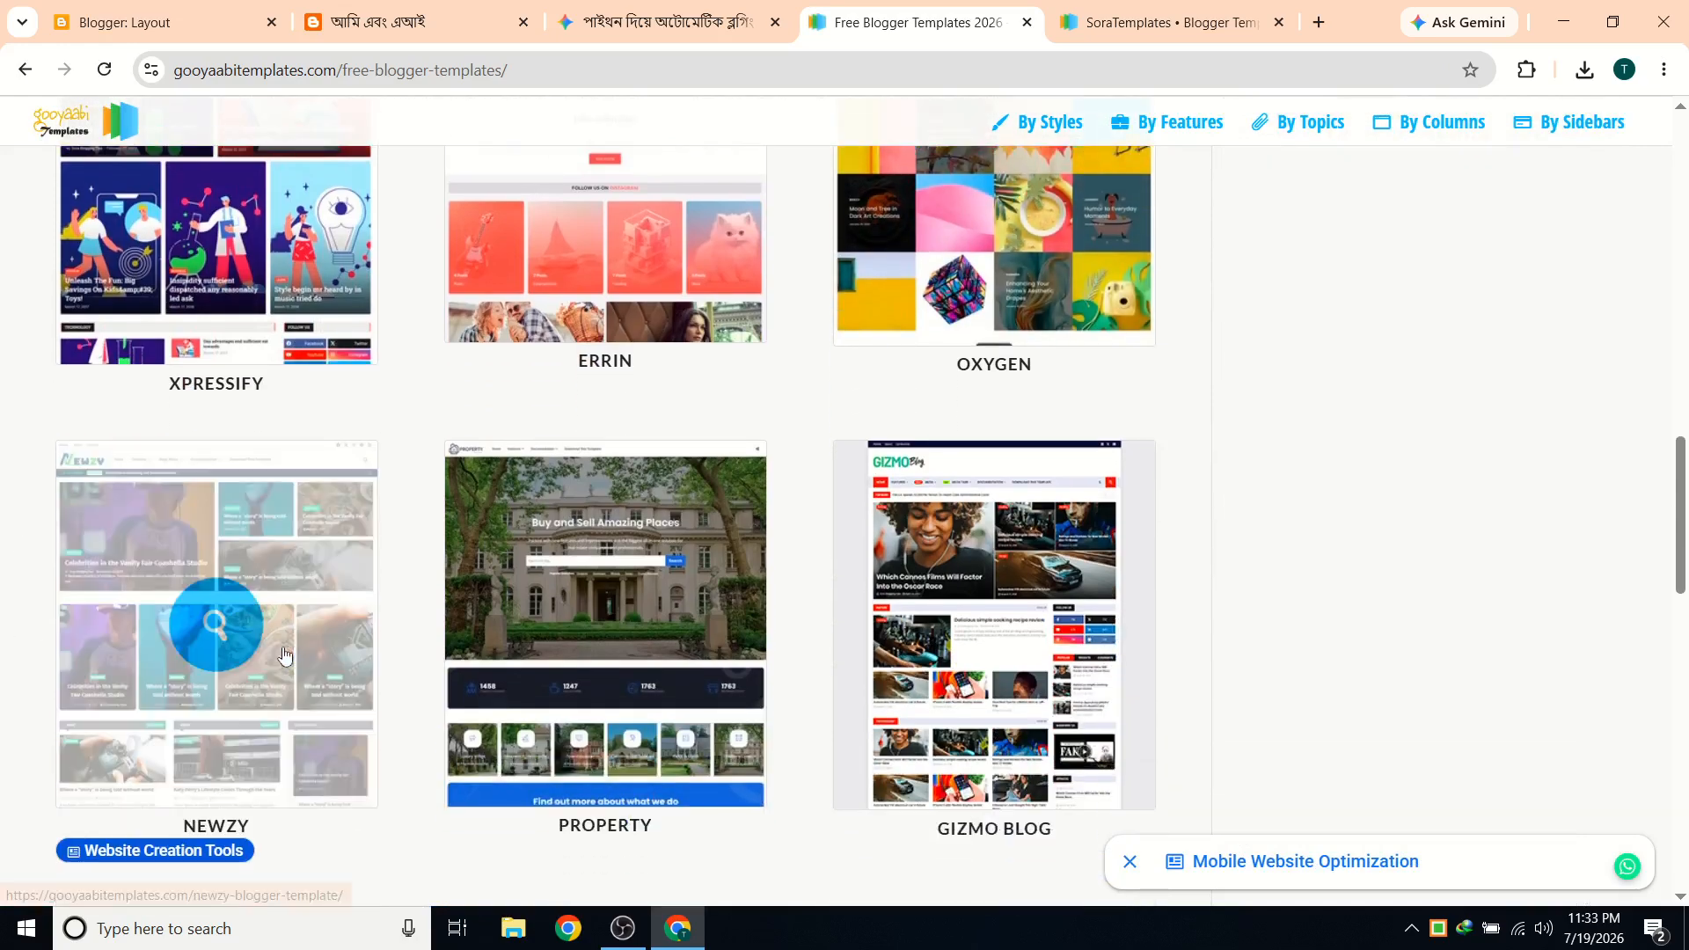
scroll(283, 655, down, 1)
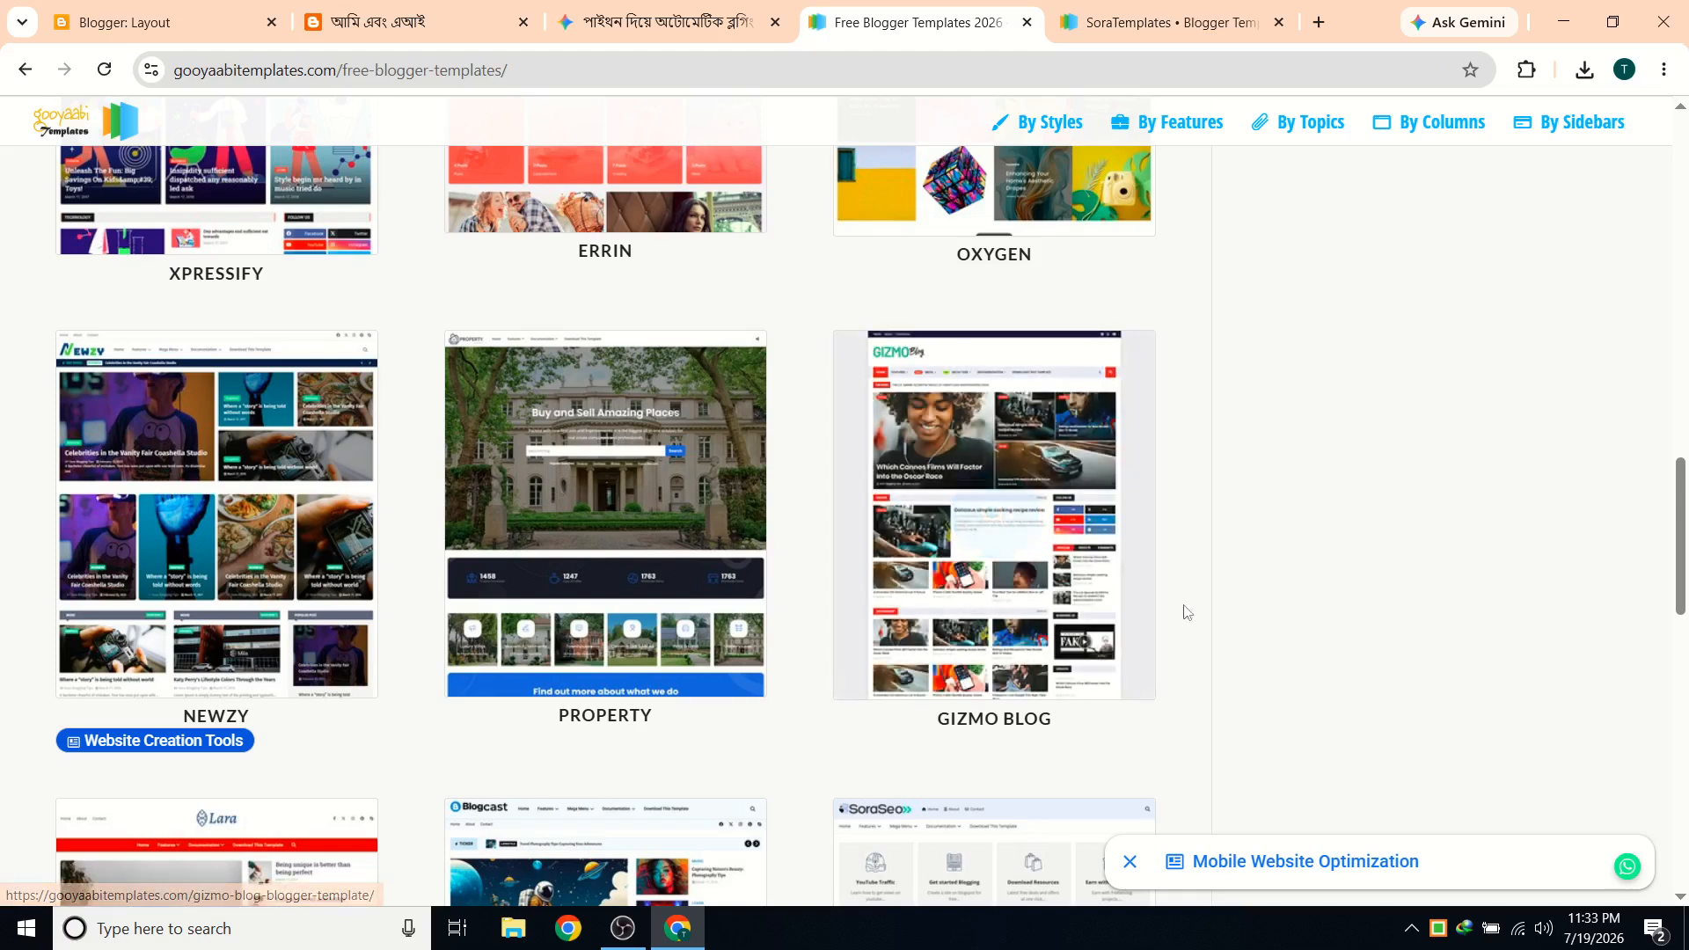
scroll(1084, 491, down, 2)
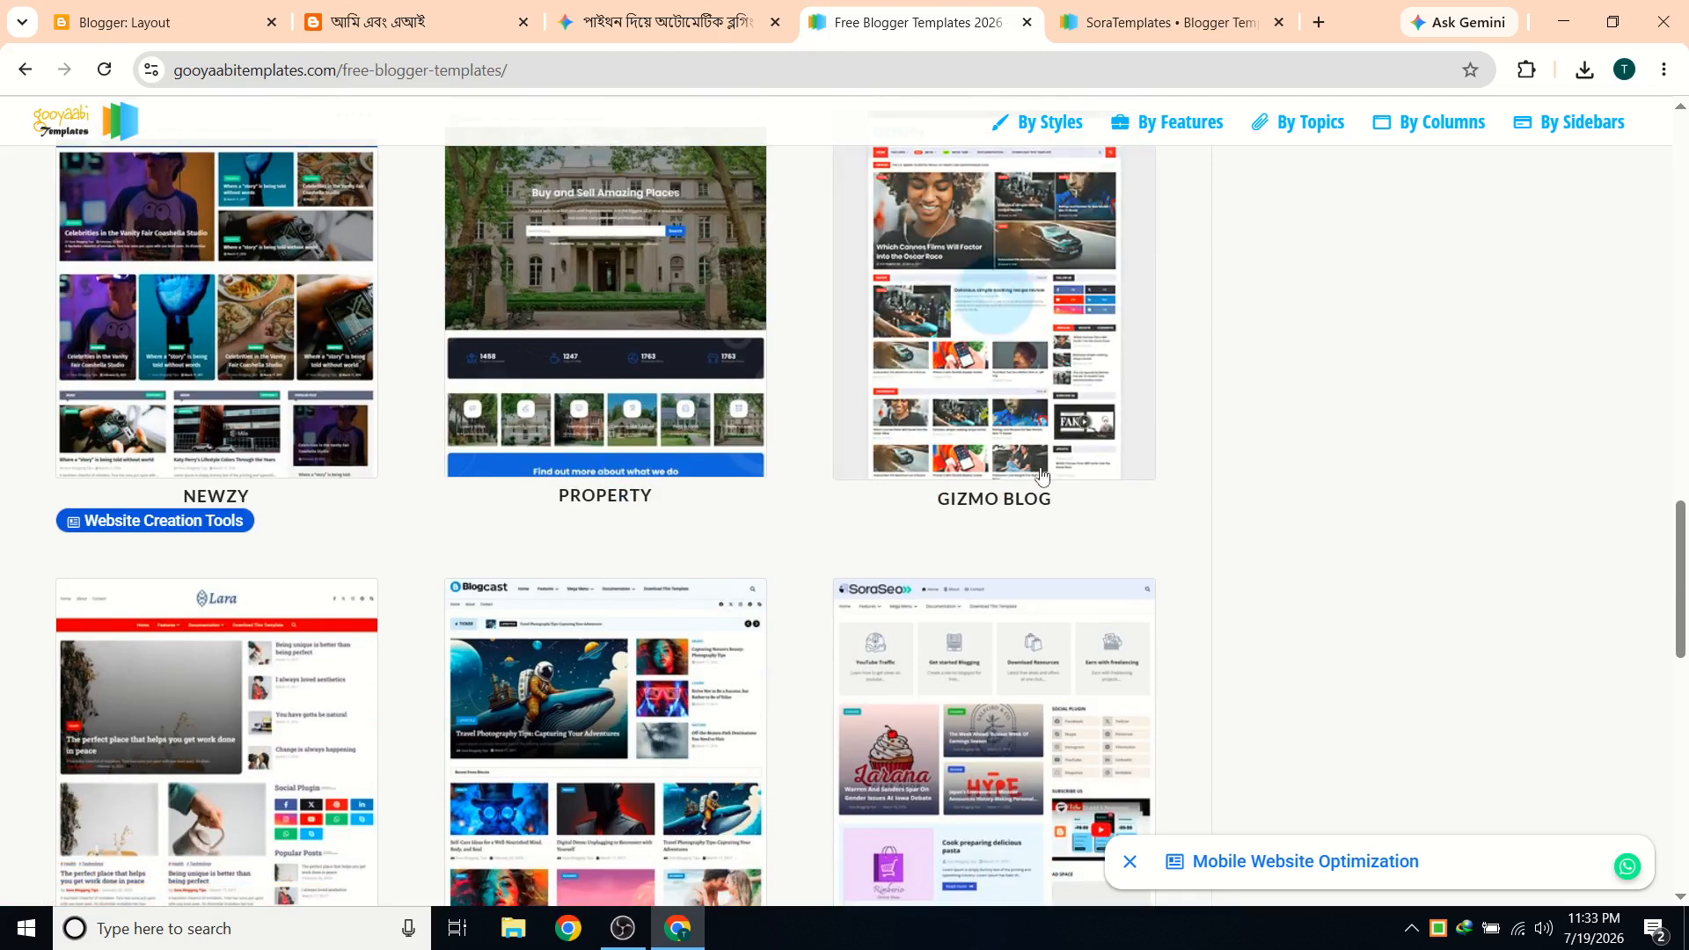
click(1035, 326)
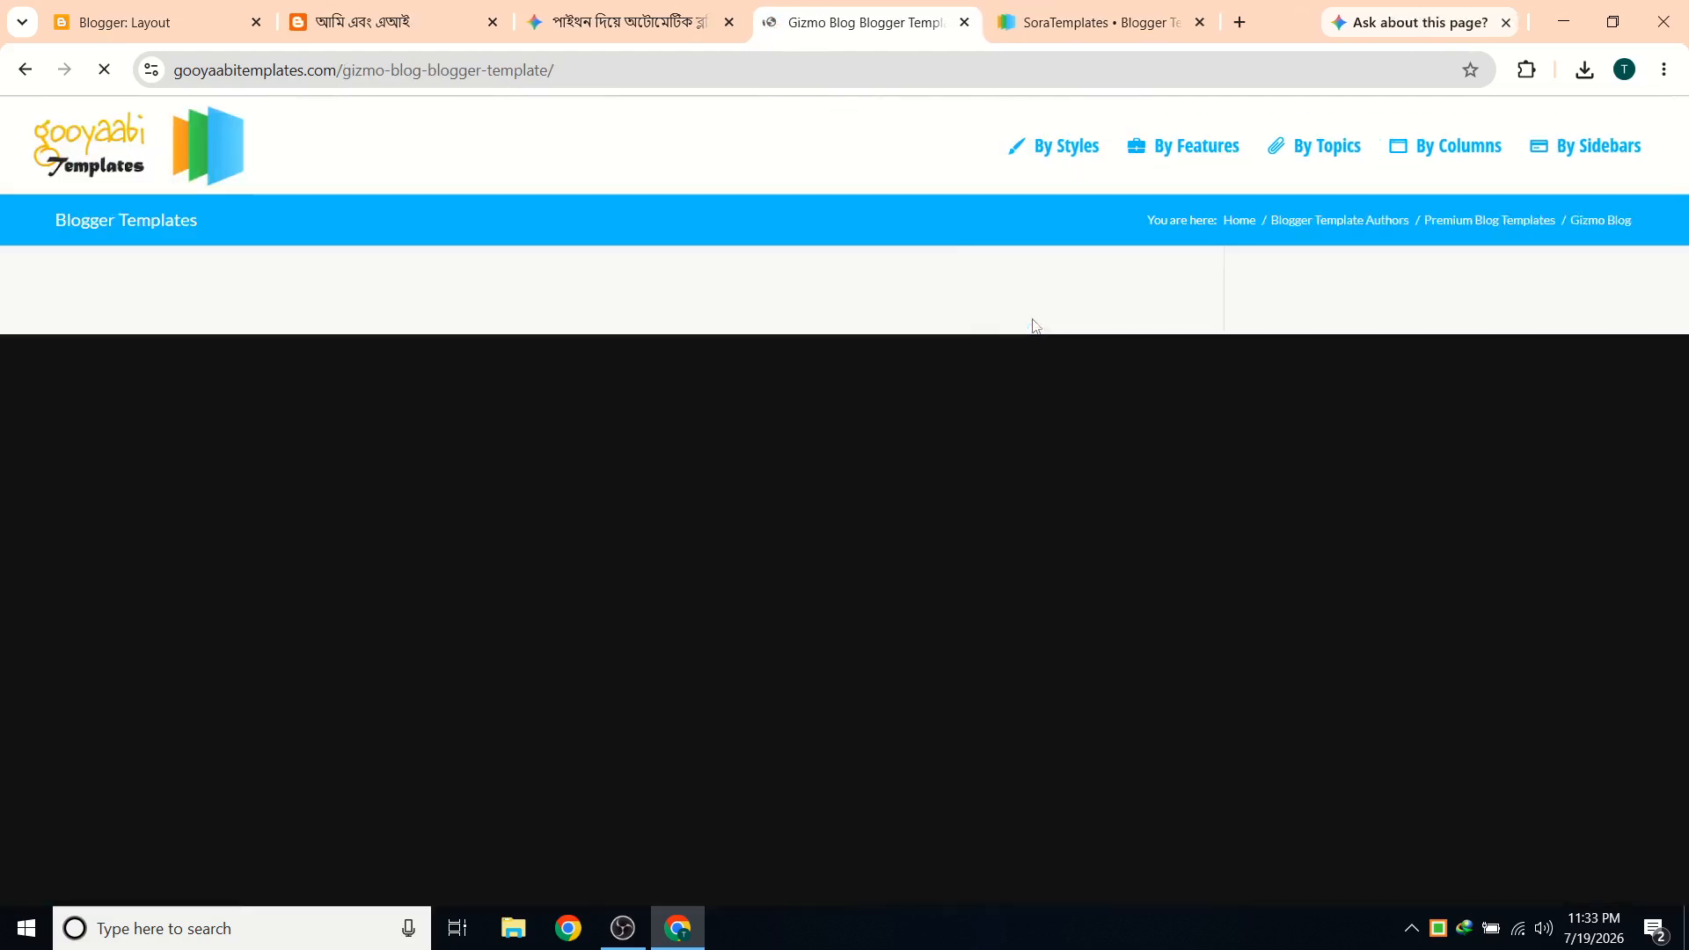
Check Gemini's theme download instructions again, return to the Gizmo Blog page and close the SoraTemplates page.
click(651, 24)
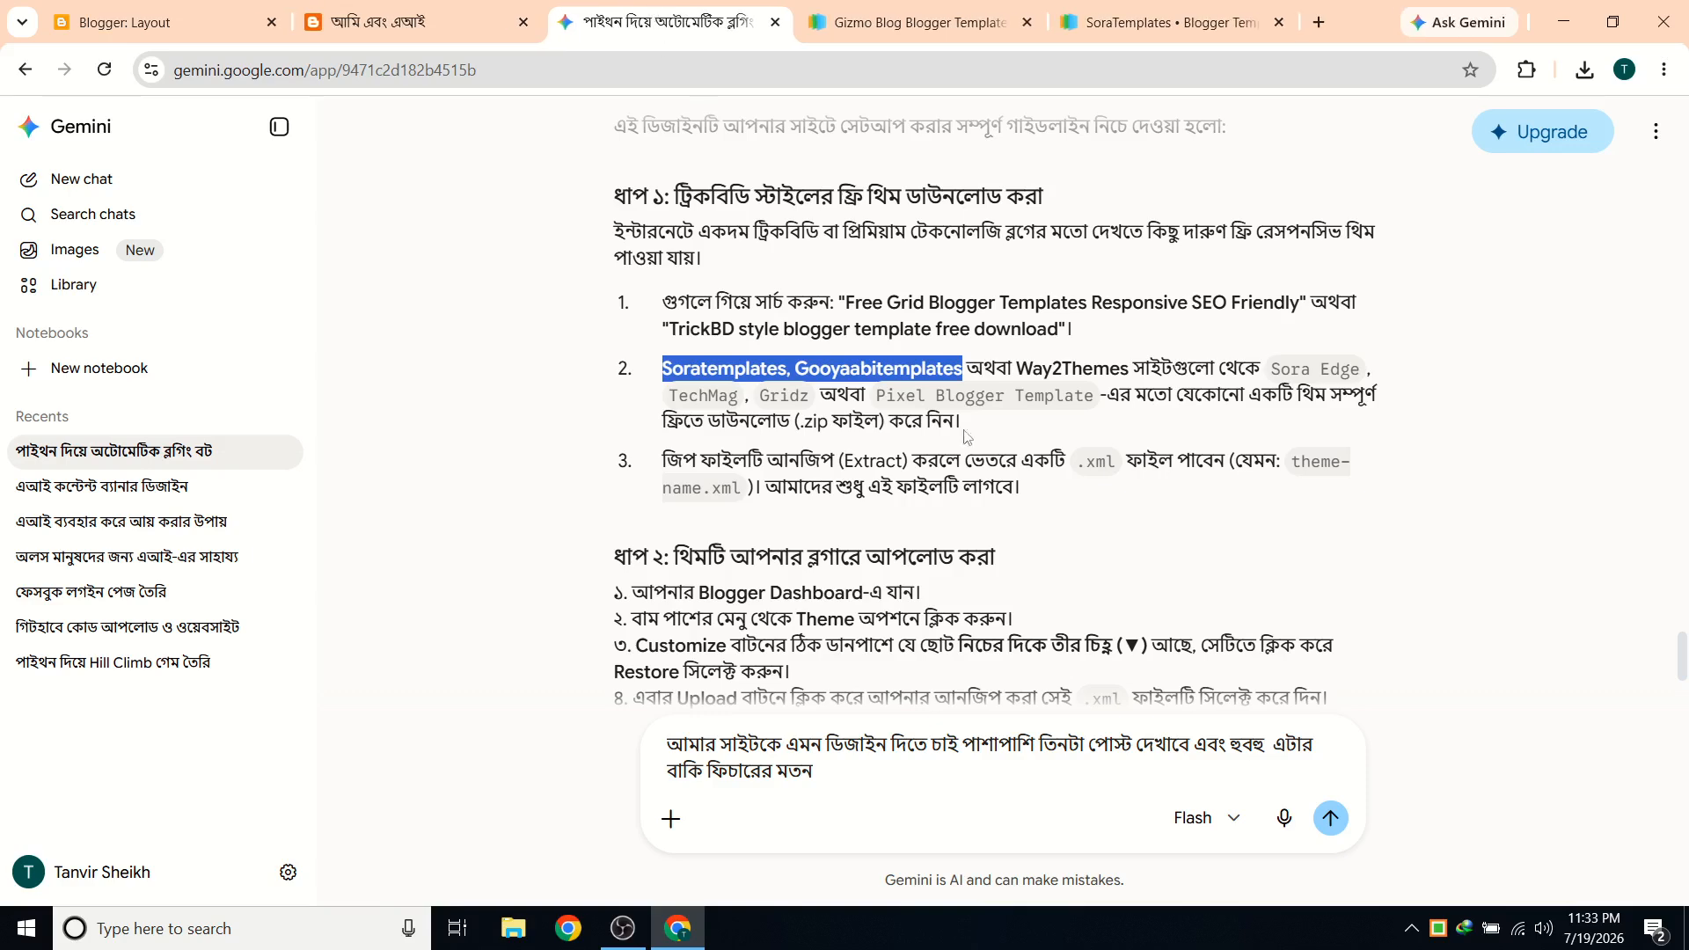
click(1003, 20)
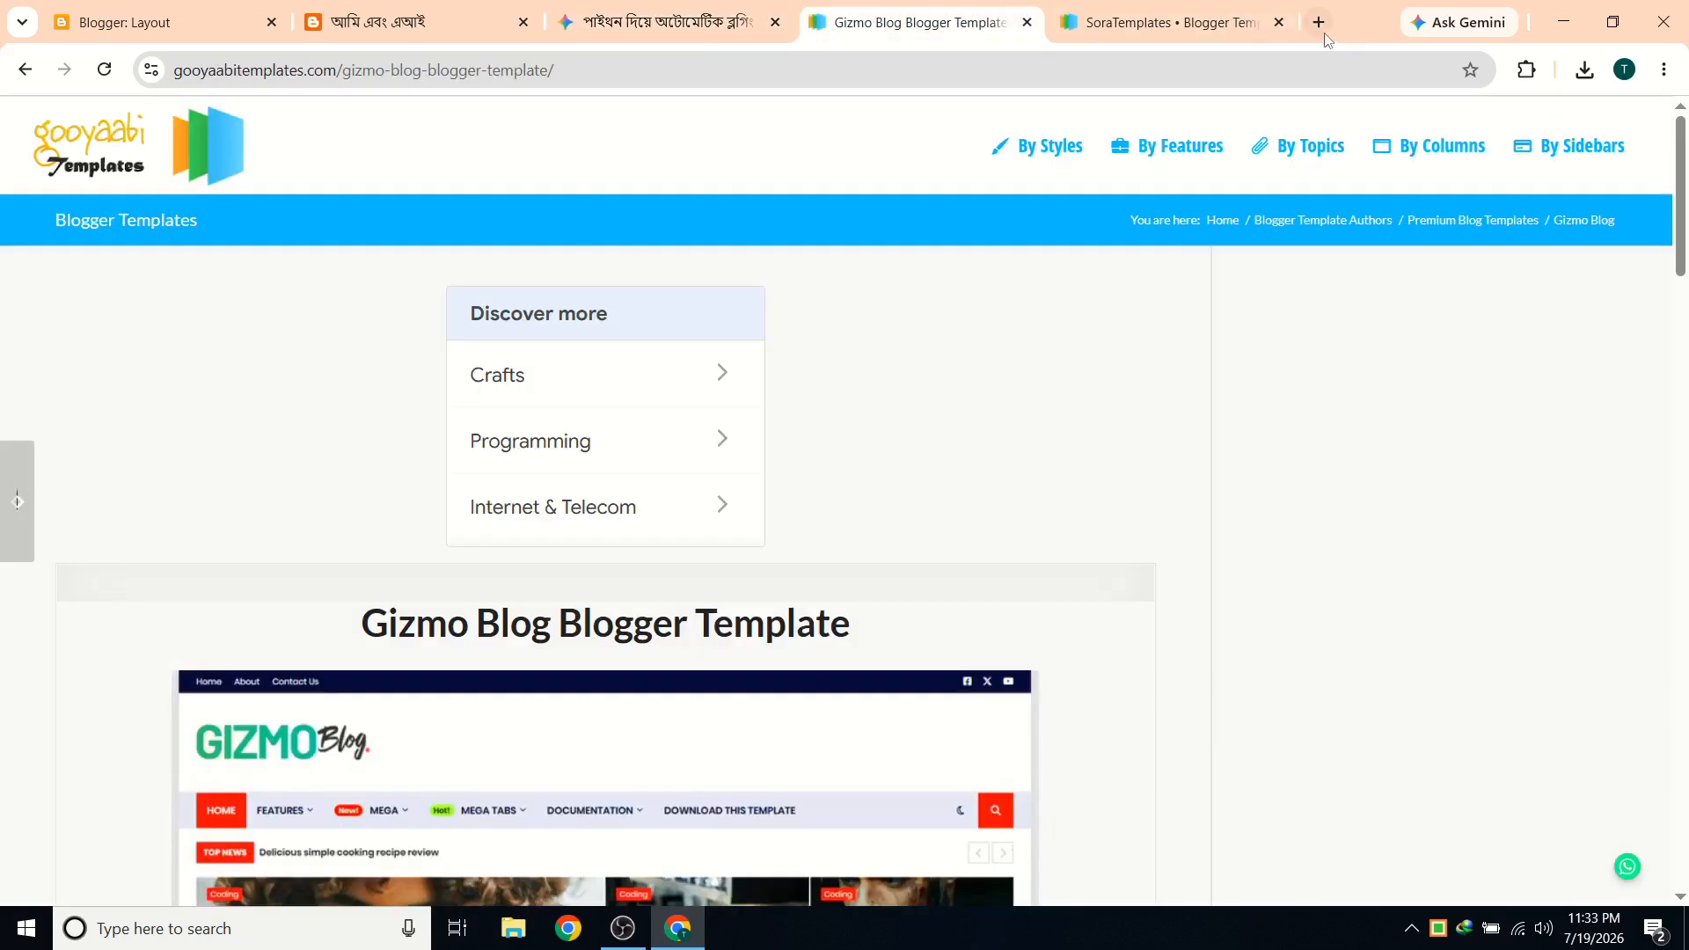
click(1278, 22)
Download Gizmo-Blog-Free-Version-1.0.zip from the Gizmo Blog page, creating the Compressed folder in Downloads for it.
scroll(649, 580, down, 7)
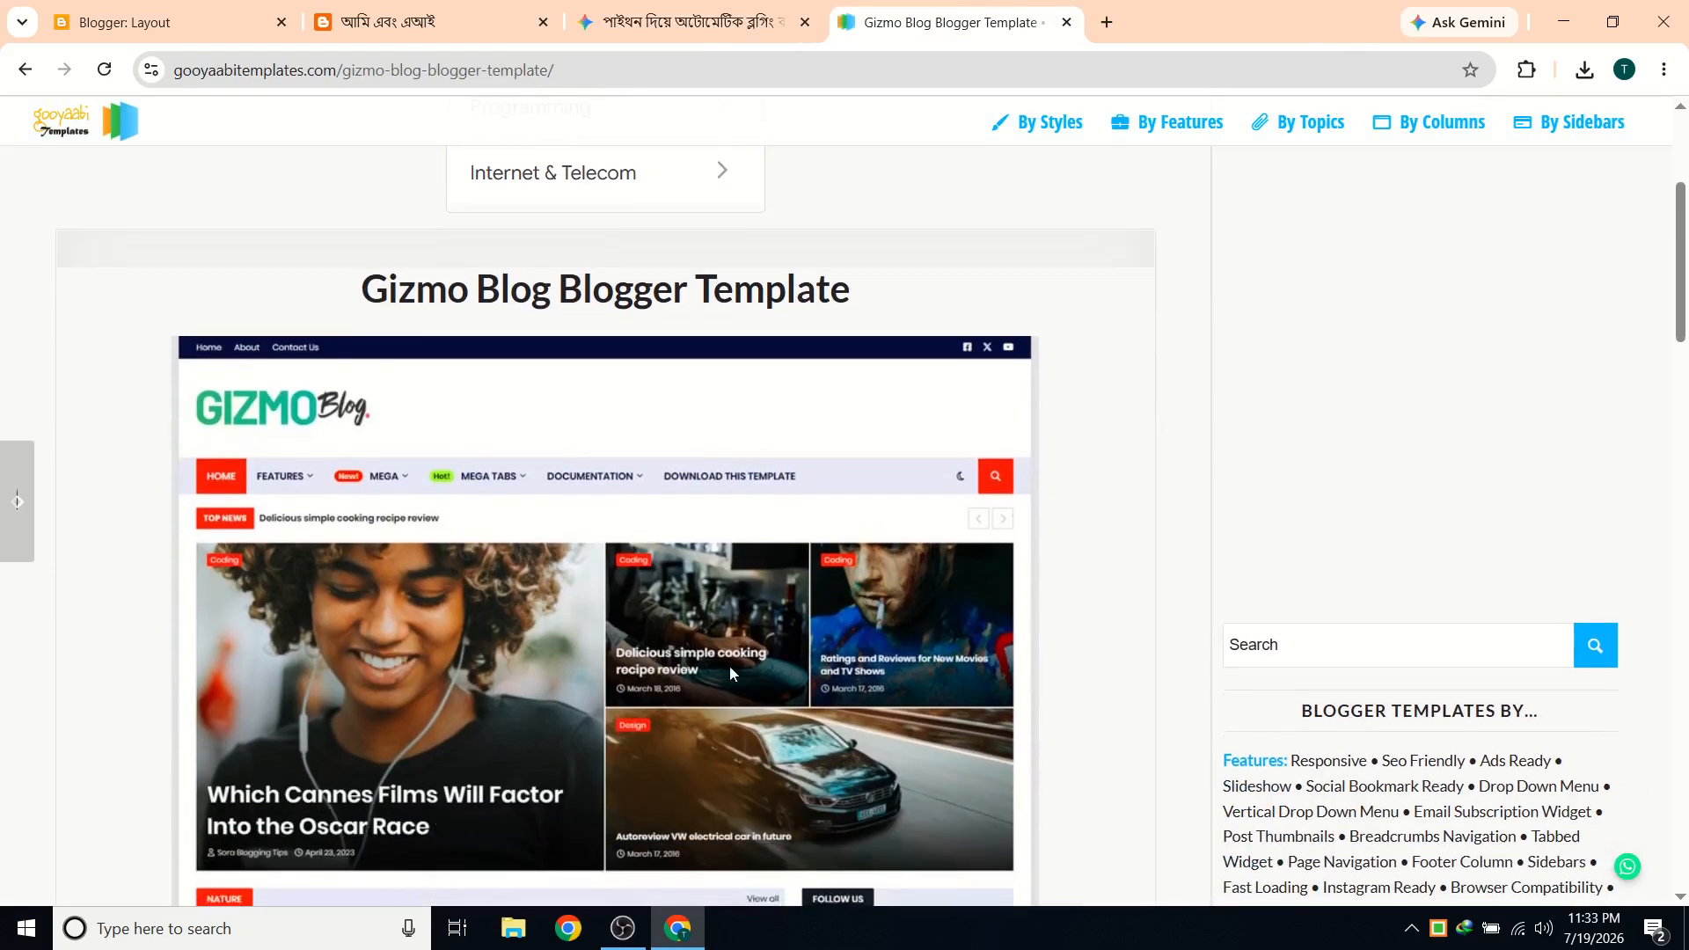
scroll(715, 650, down, 2)
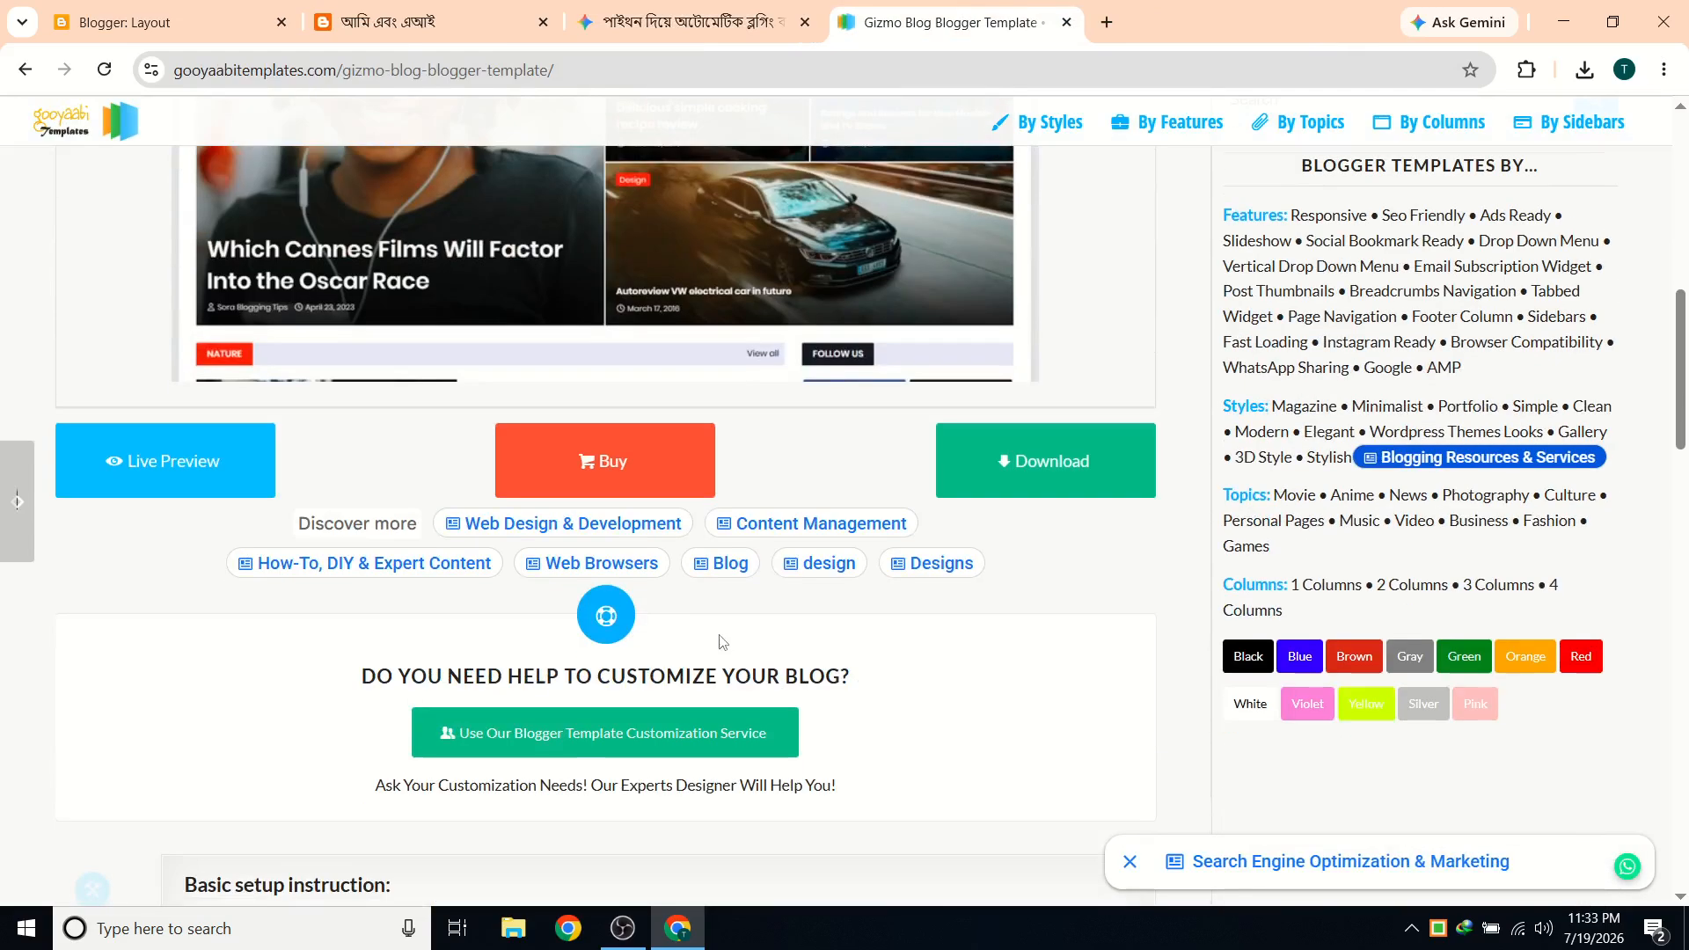
click(1047, 461)
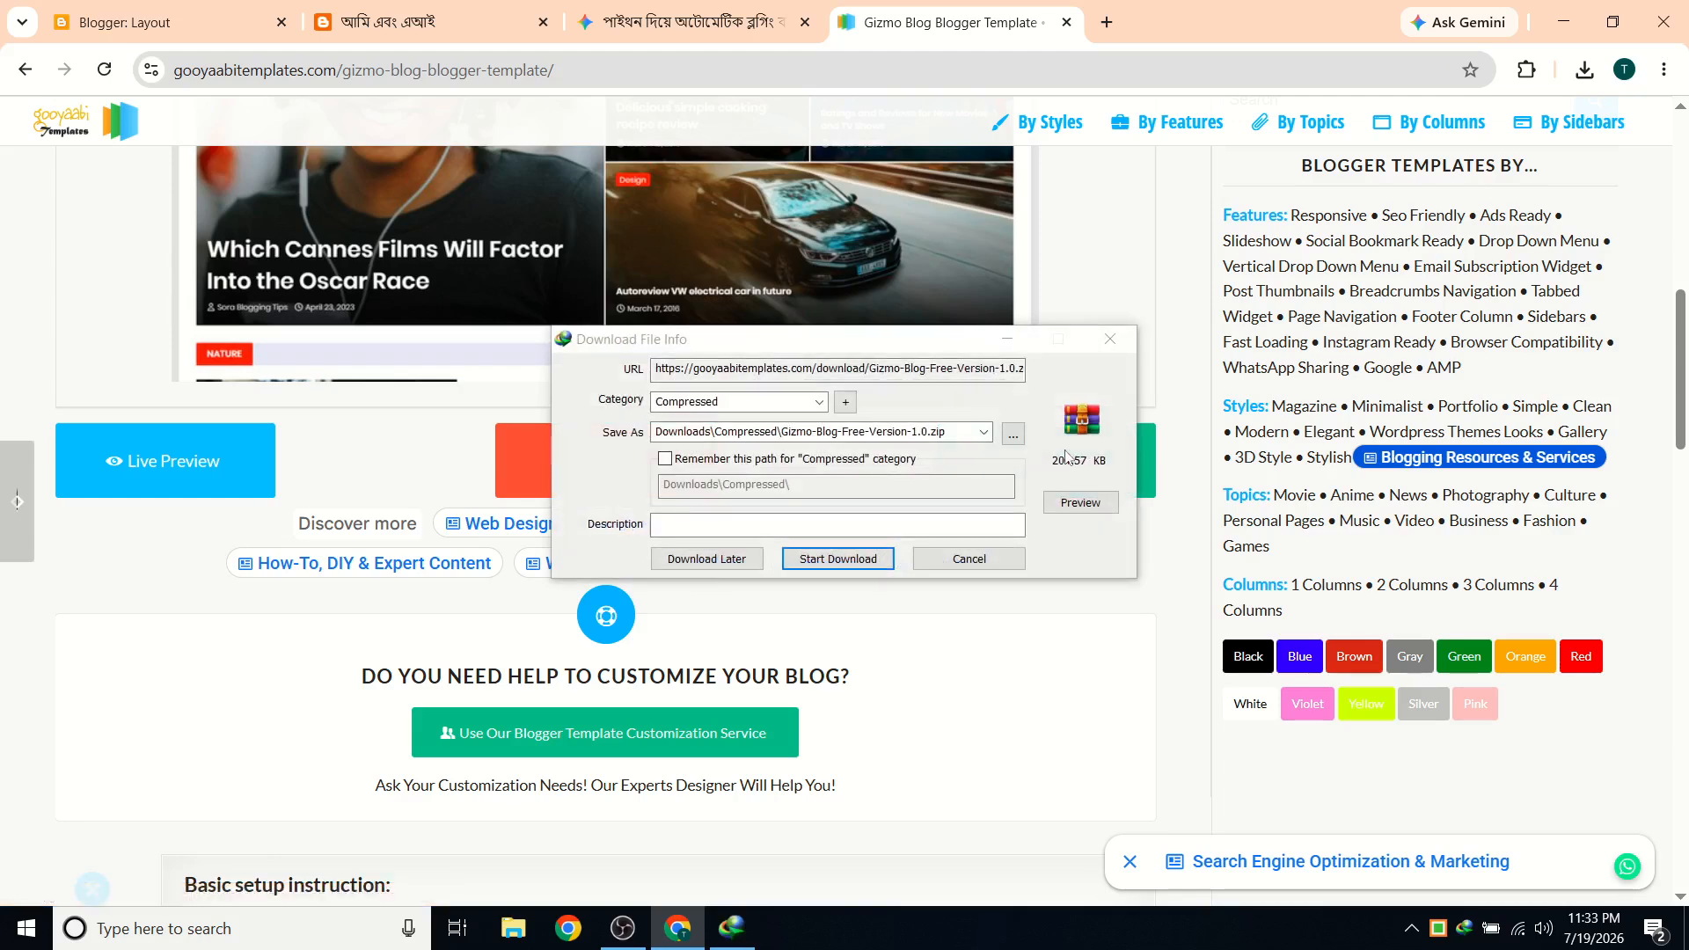
click(824, 556)
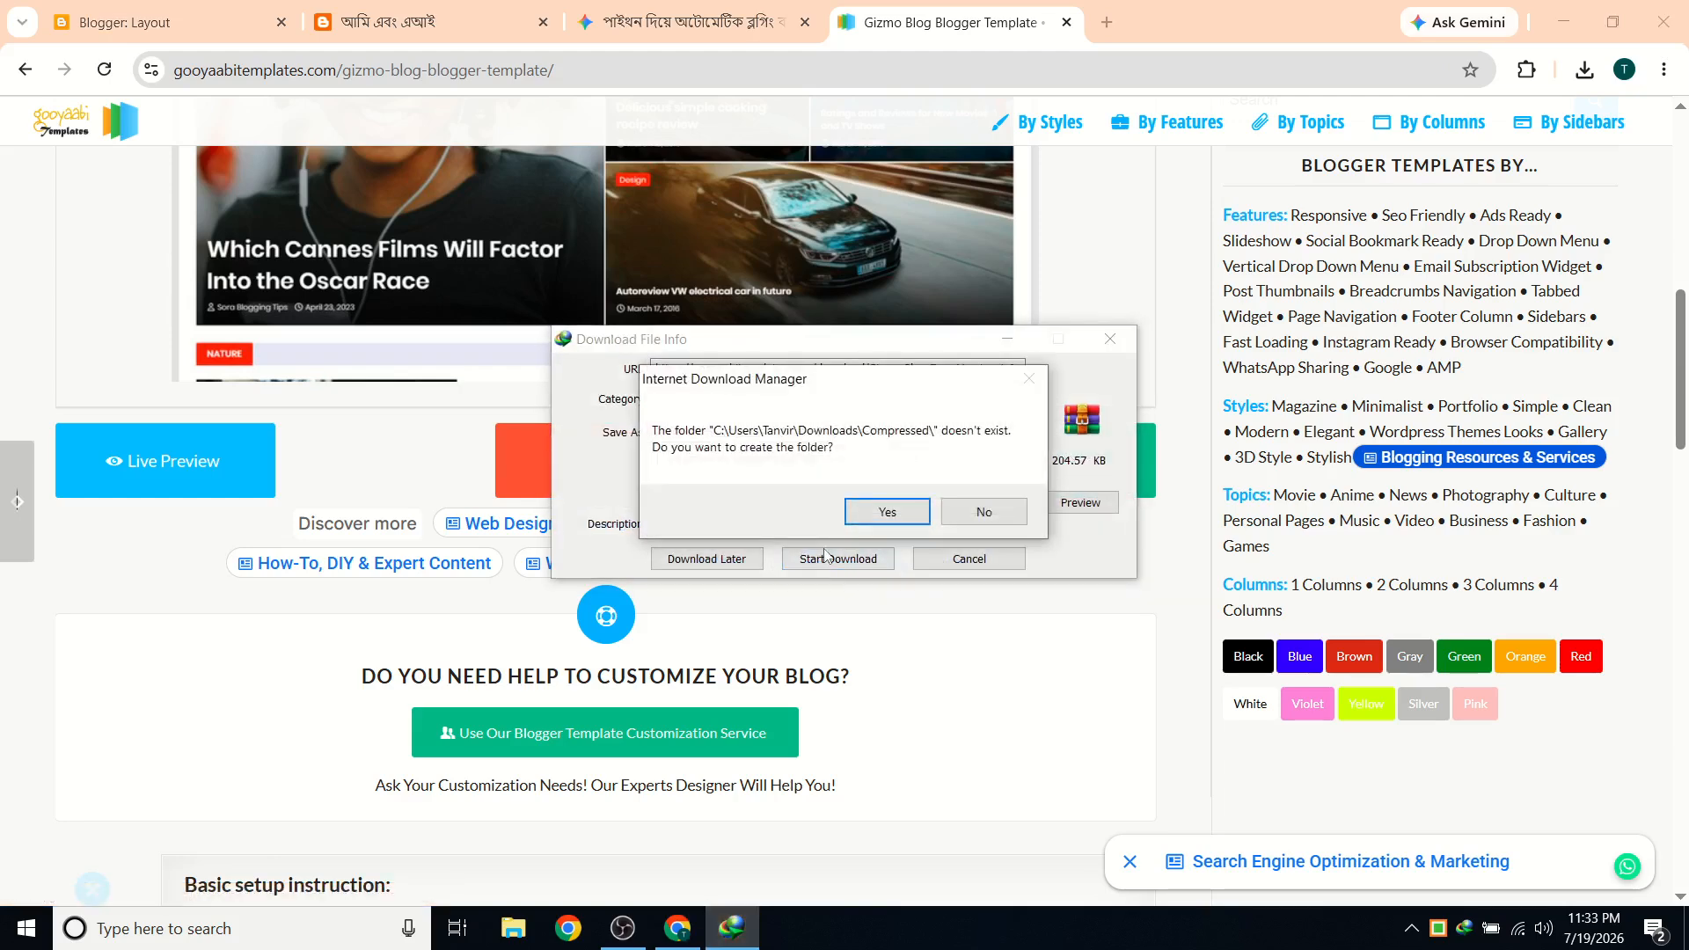
click(887, 511)
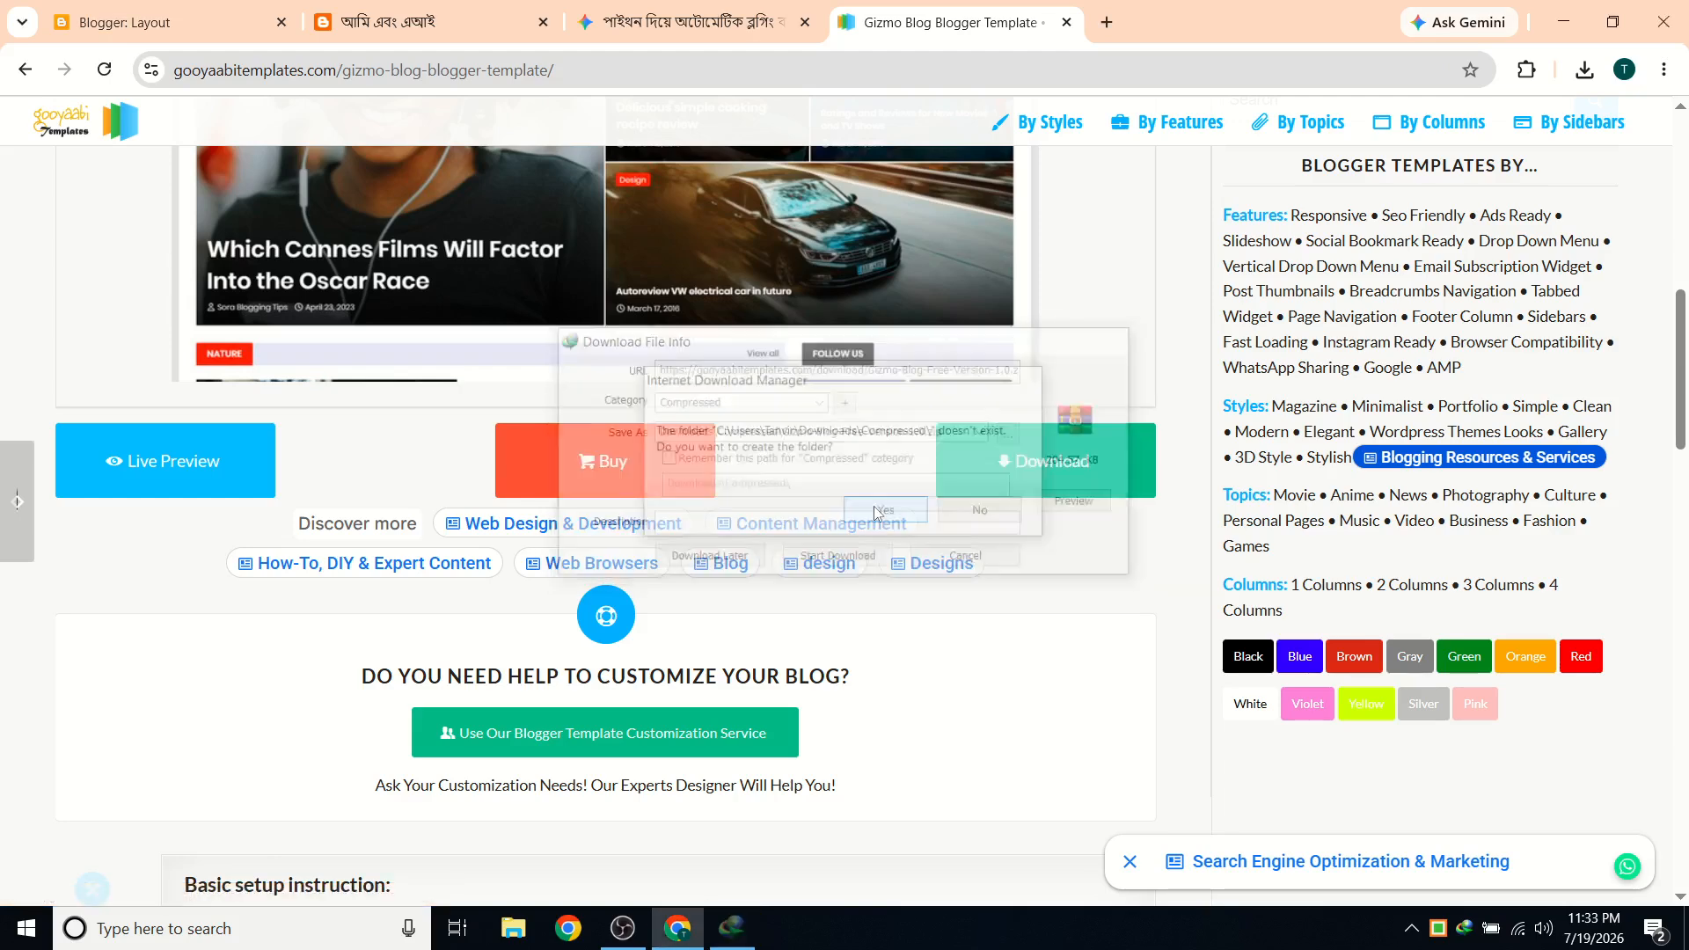
Return to Gemini and read its step about extracting the zip to get the theme's .xml file.
click(684, 24)
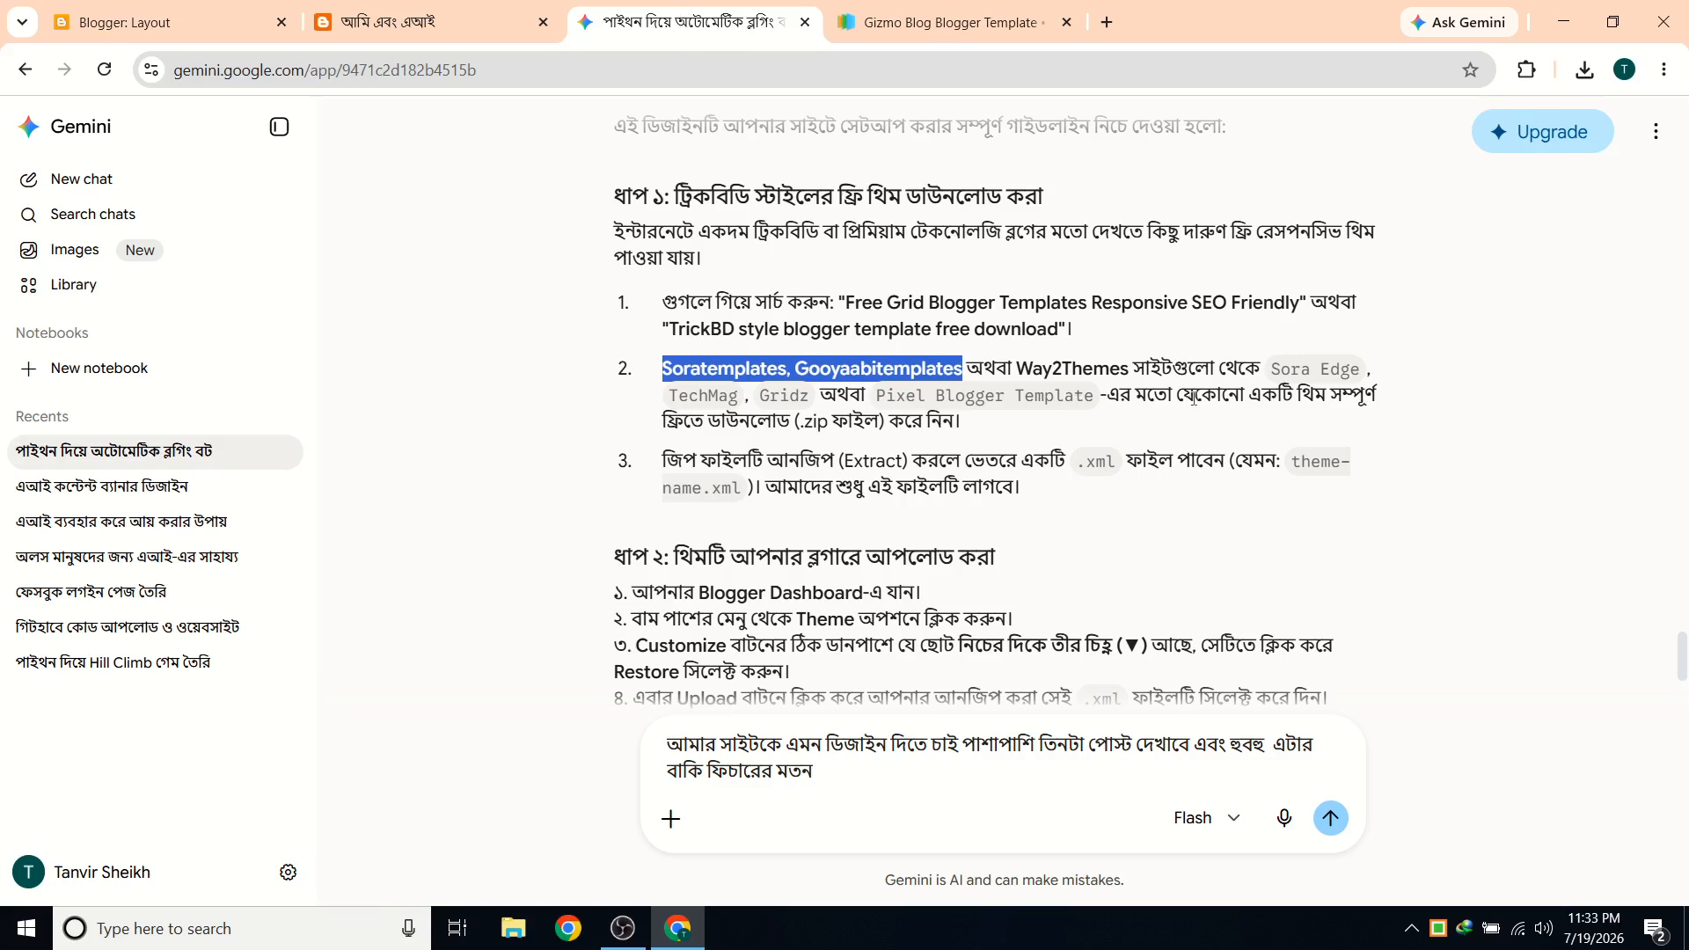
drag(766, 460, 1000, 460)
click(1258, 490)
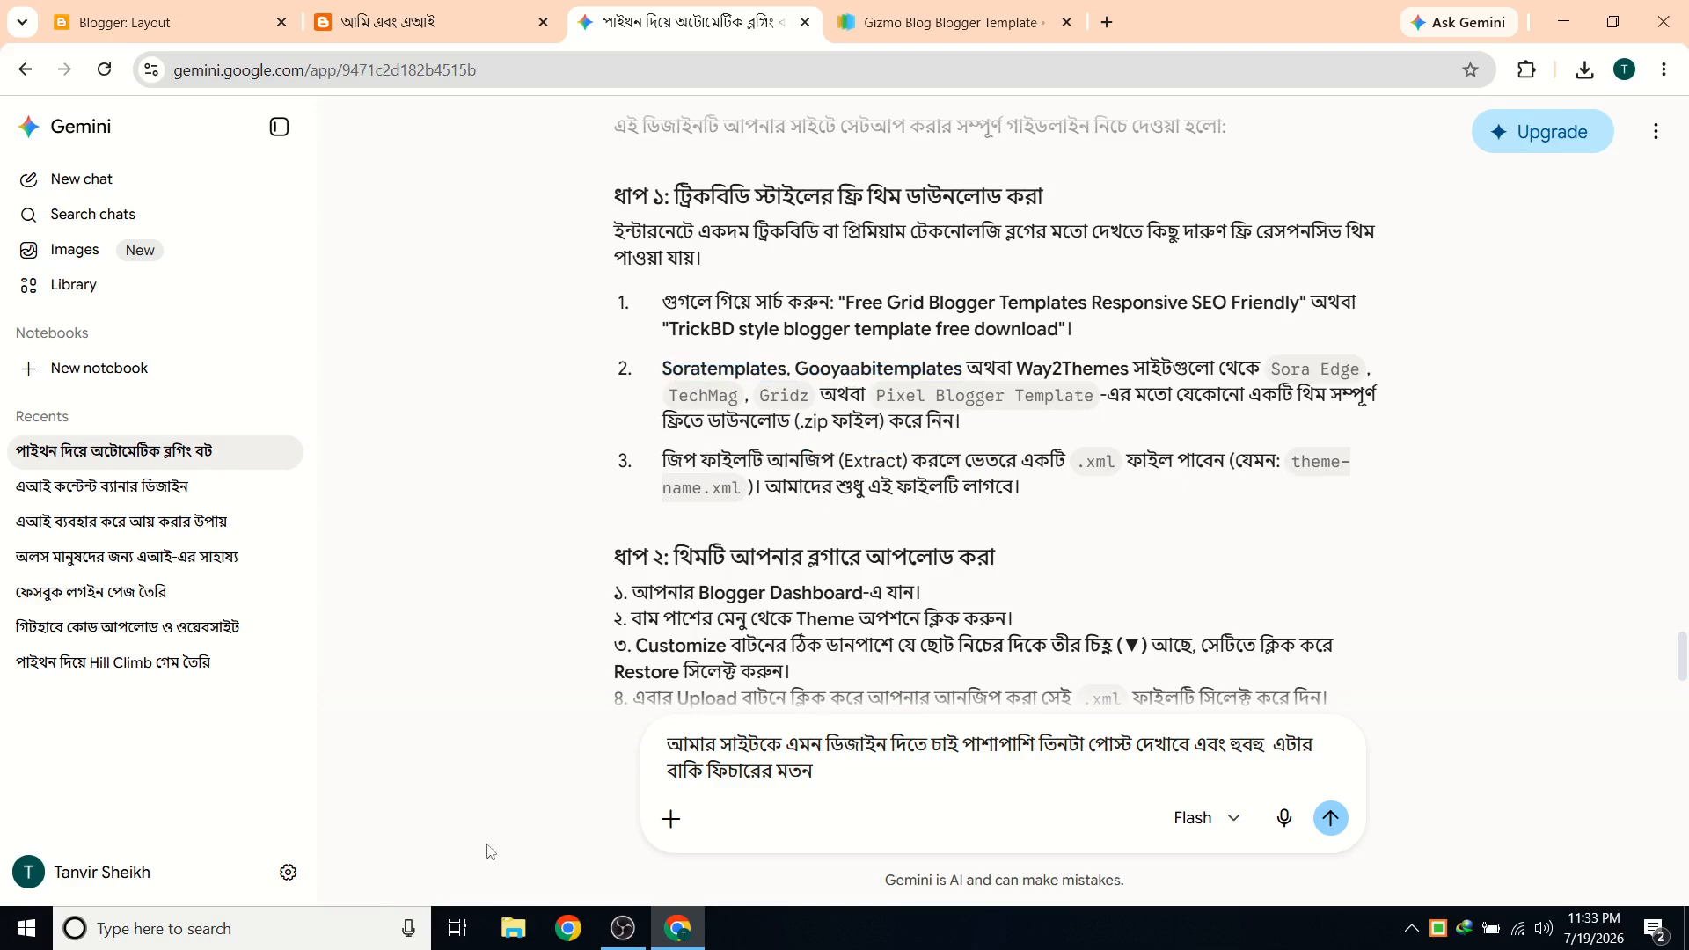
In File Explorer, extract Gizmo-Blog-Free-Version-1.0.zip from Downloads\Compressed into its own folder named Gizmo-Blog-Free-Version-1.0.
click(513, 928)
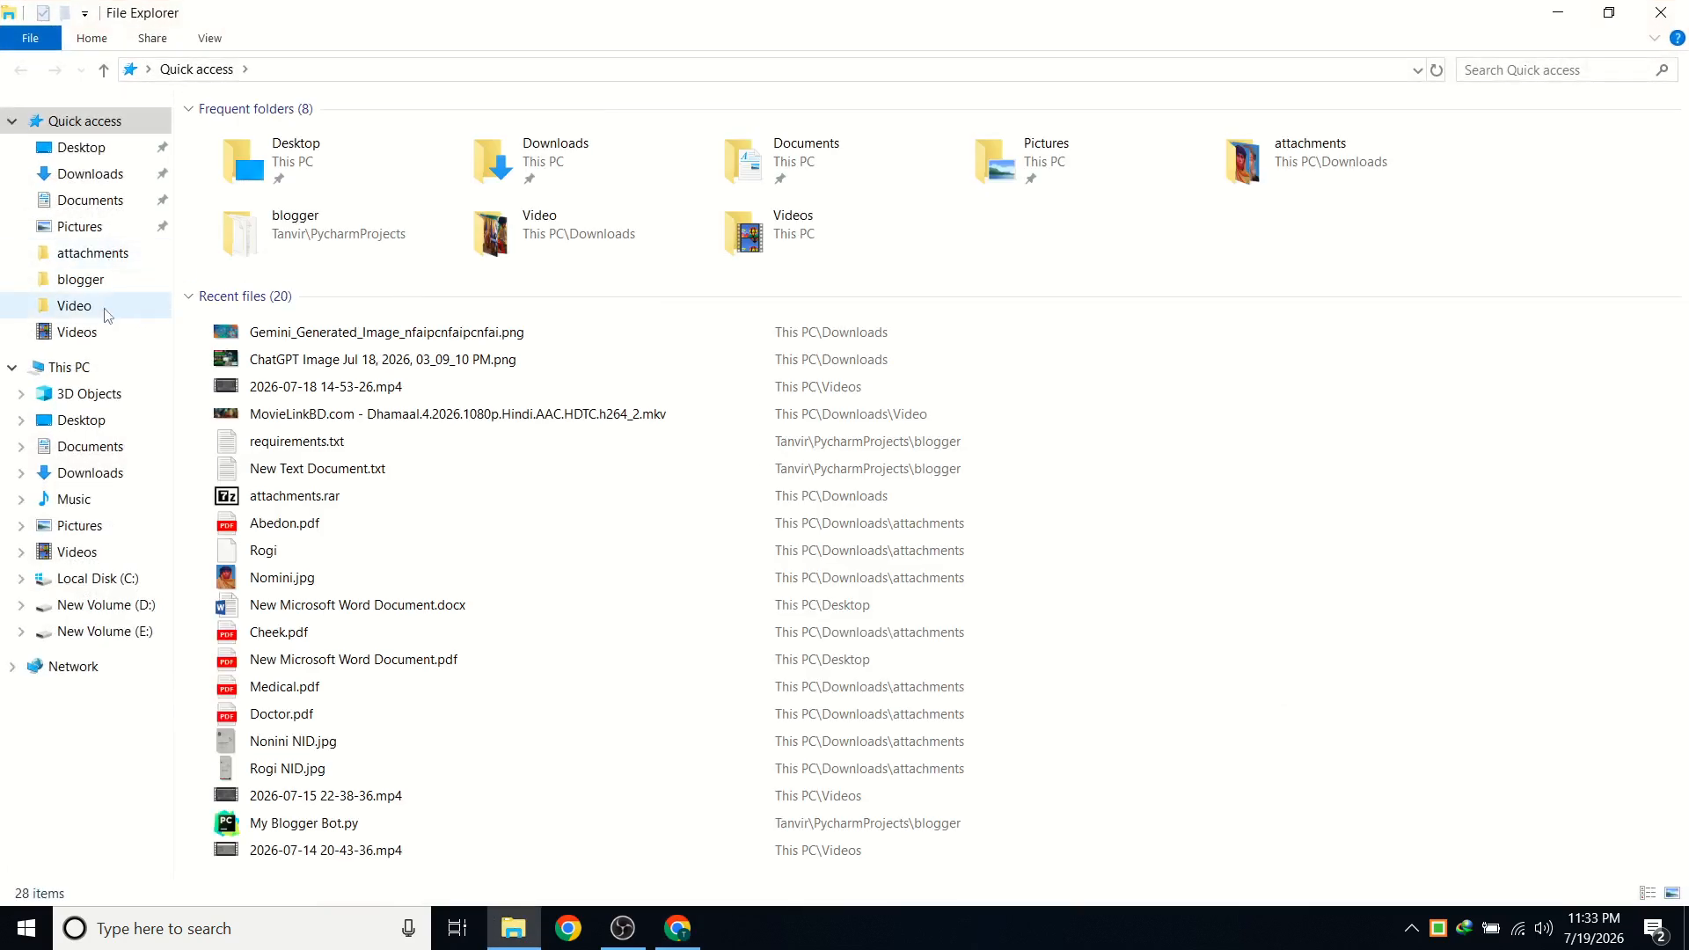
click(102, 175)
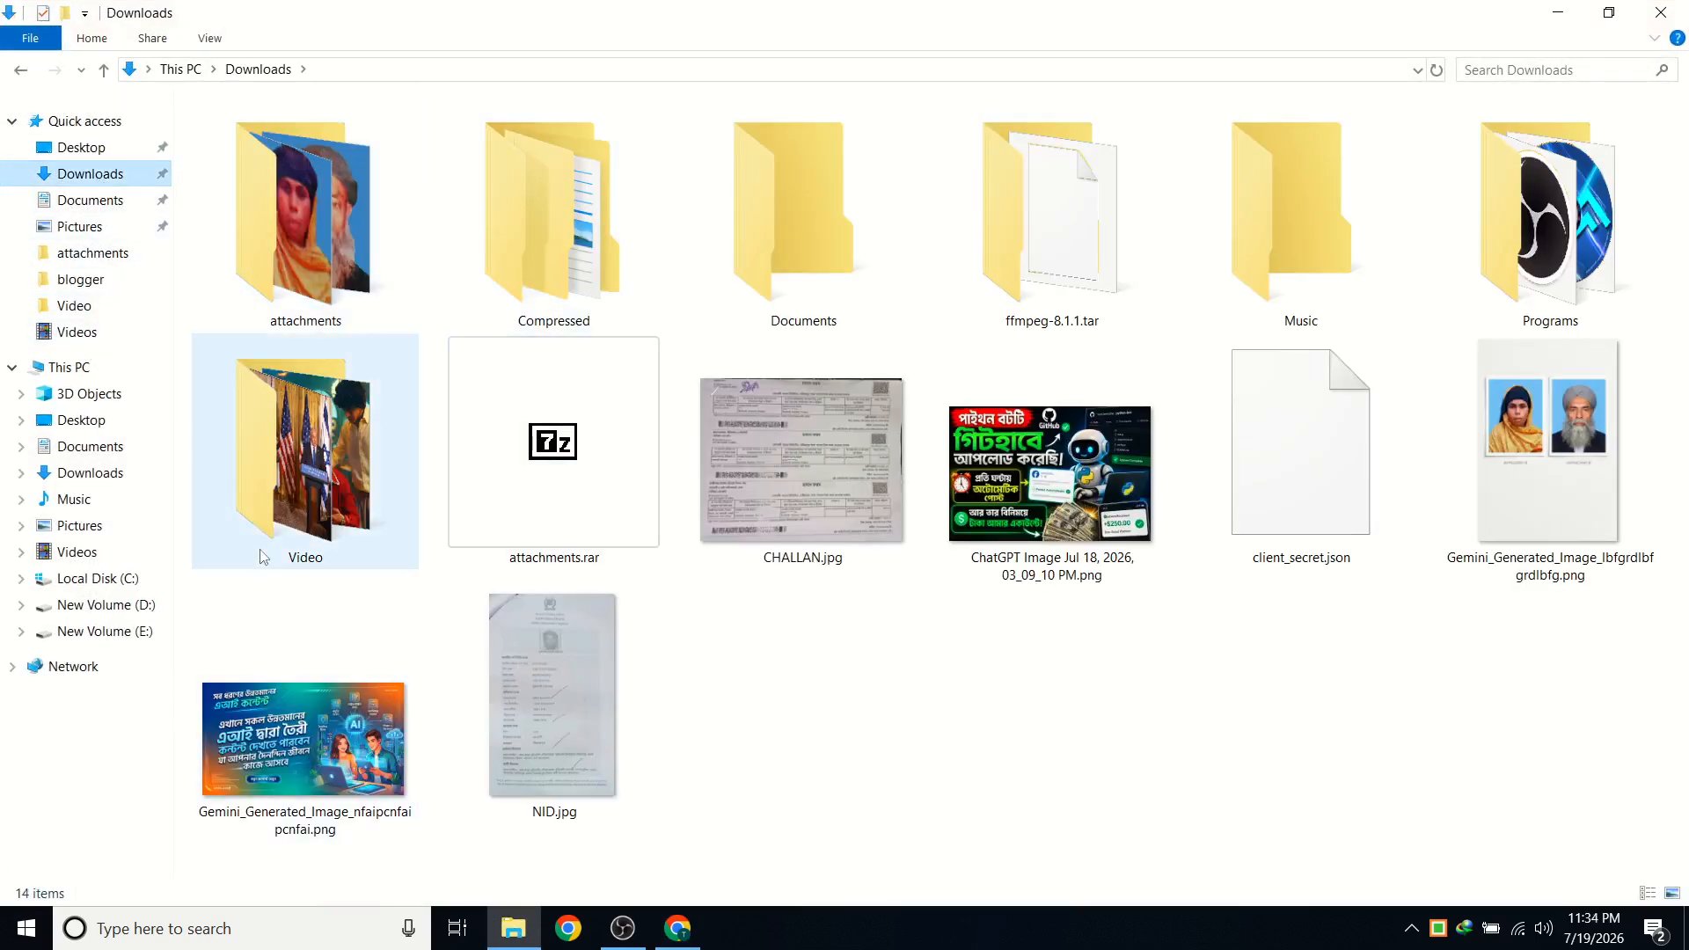
double_click(560, 264)
right_click(330, 137)
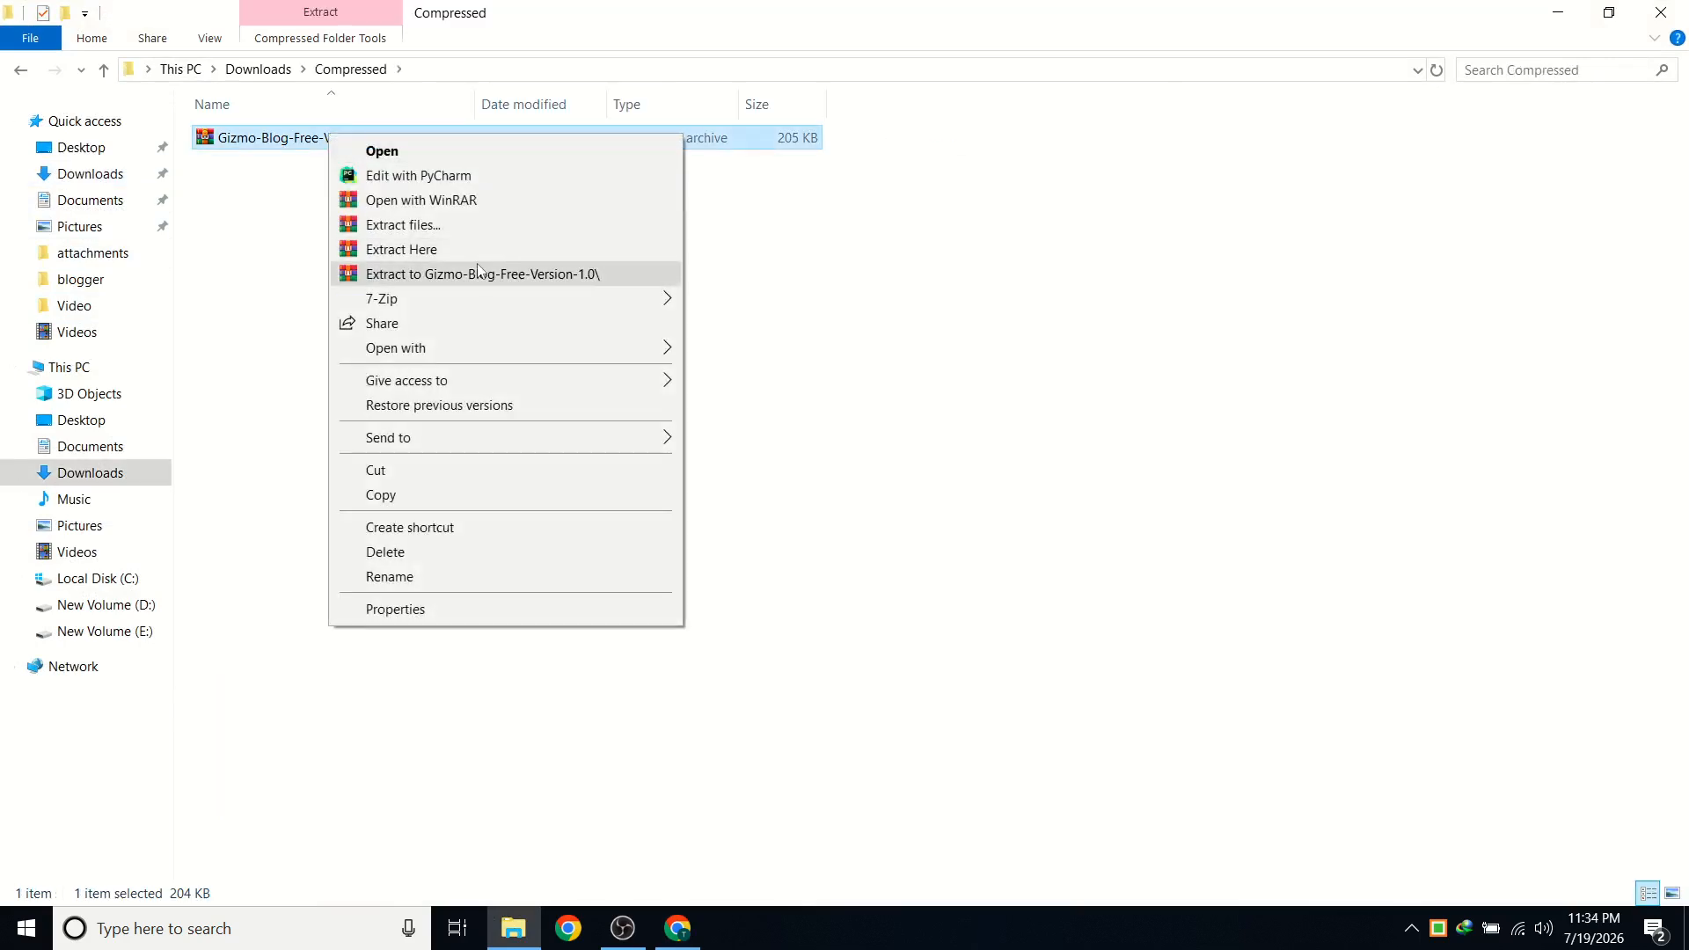
click(478, 272)
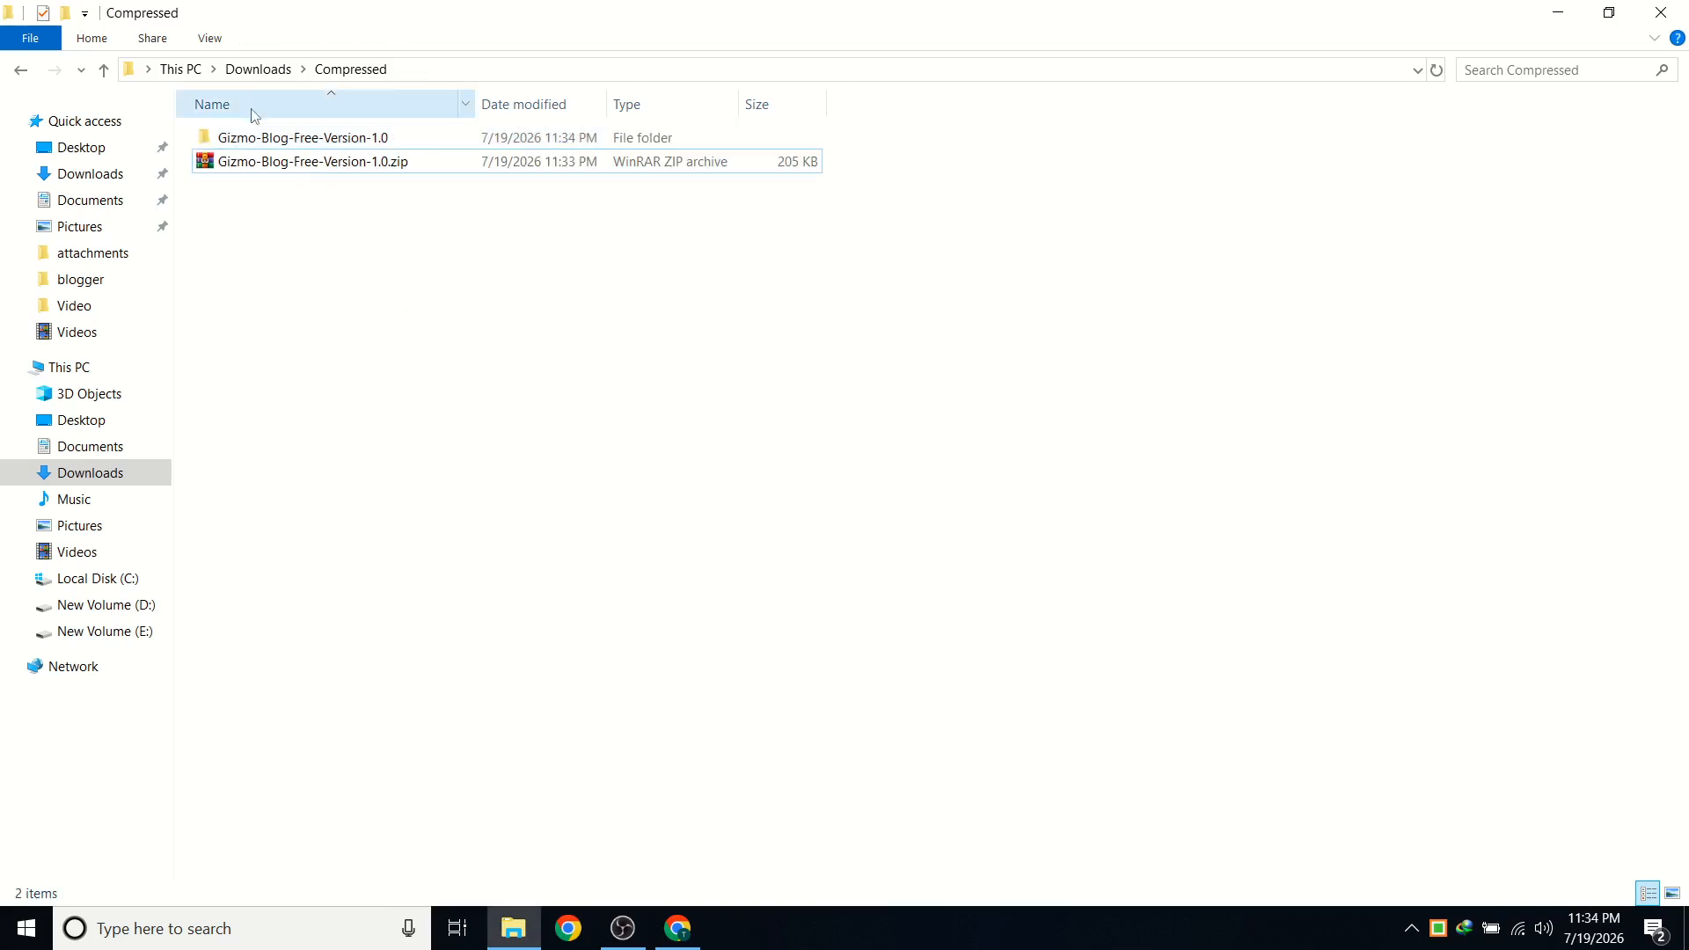
Locate Gizmo Blog Free Version 1.0.xml in the extracted Gizmo-Blog-Free-Version-1.0 folder and compare it with Gemini's note about the .xml file.
double_click(264, 138)
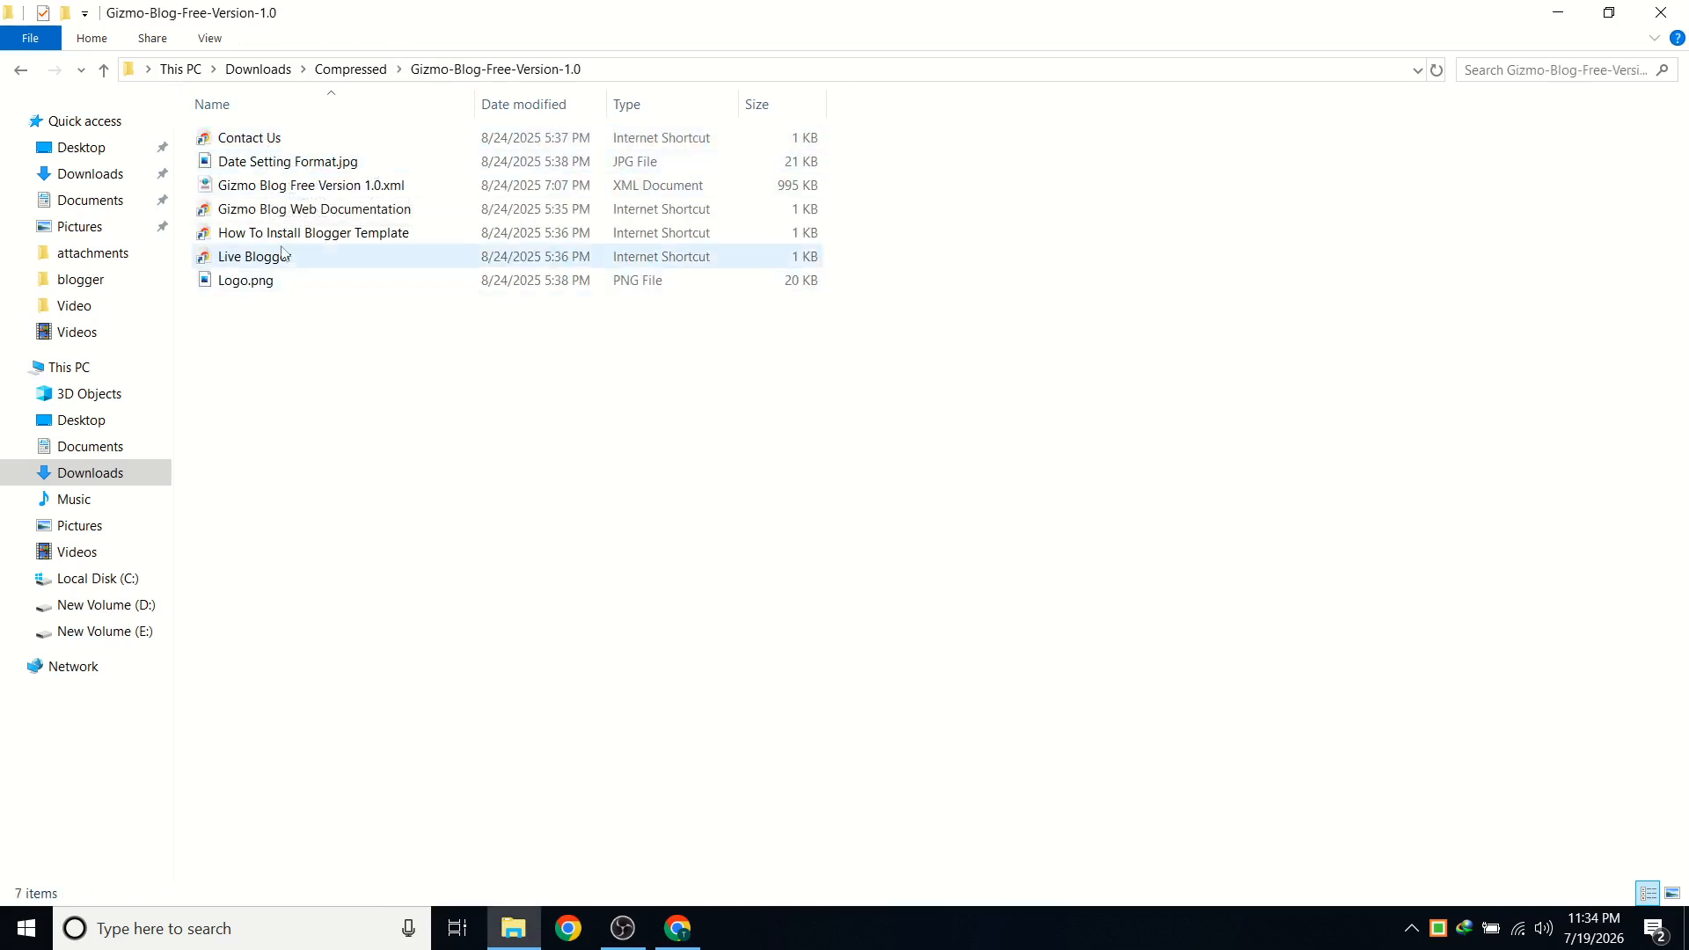
click(351, 188)
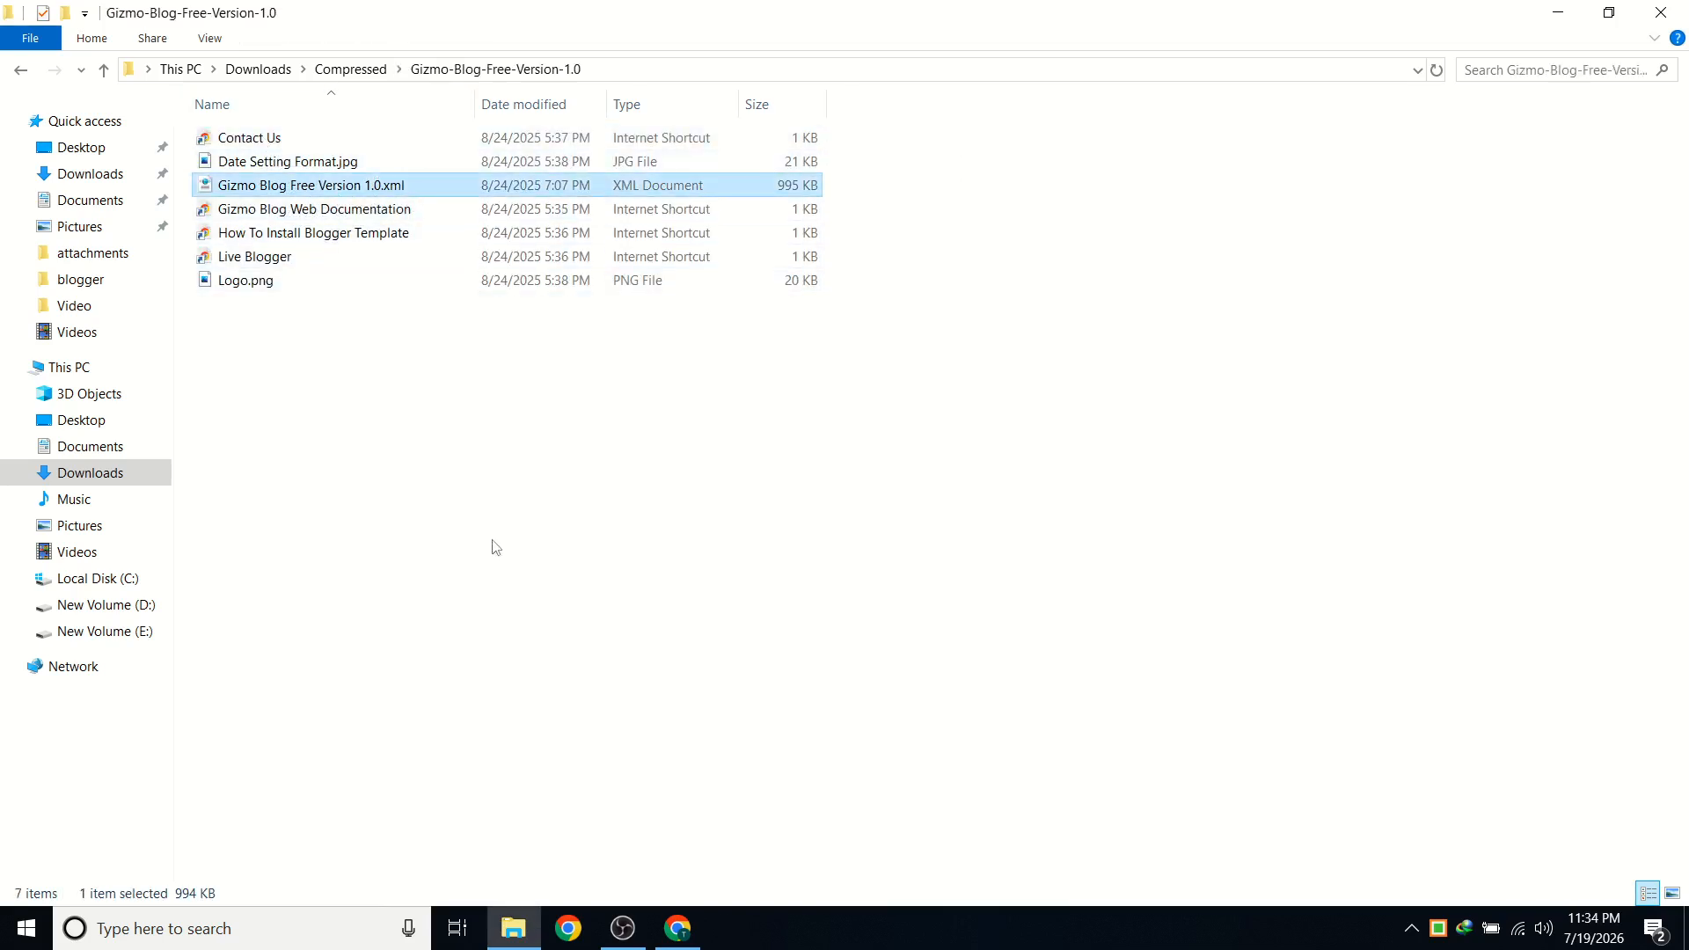
click(677, 928)
scroll(763, 437, down, 3)
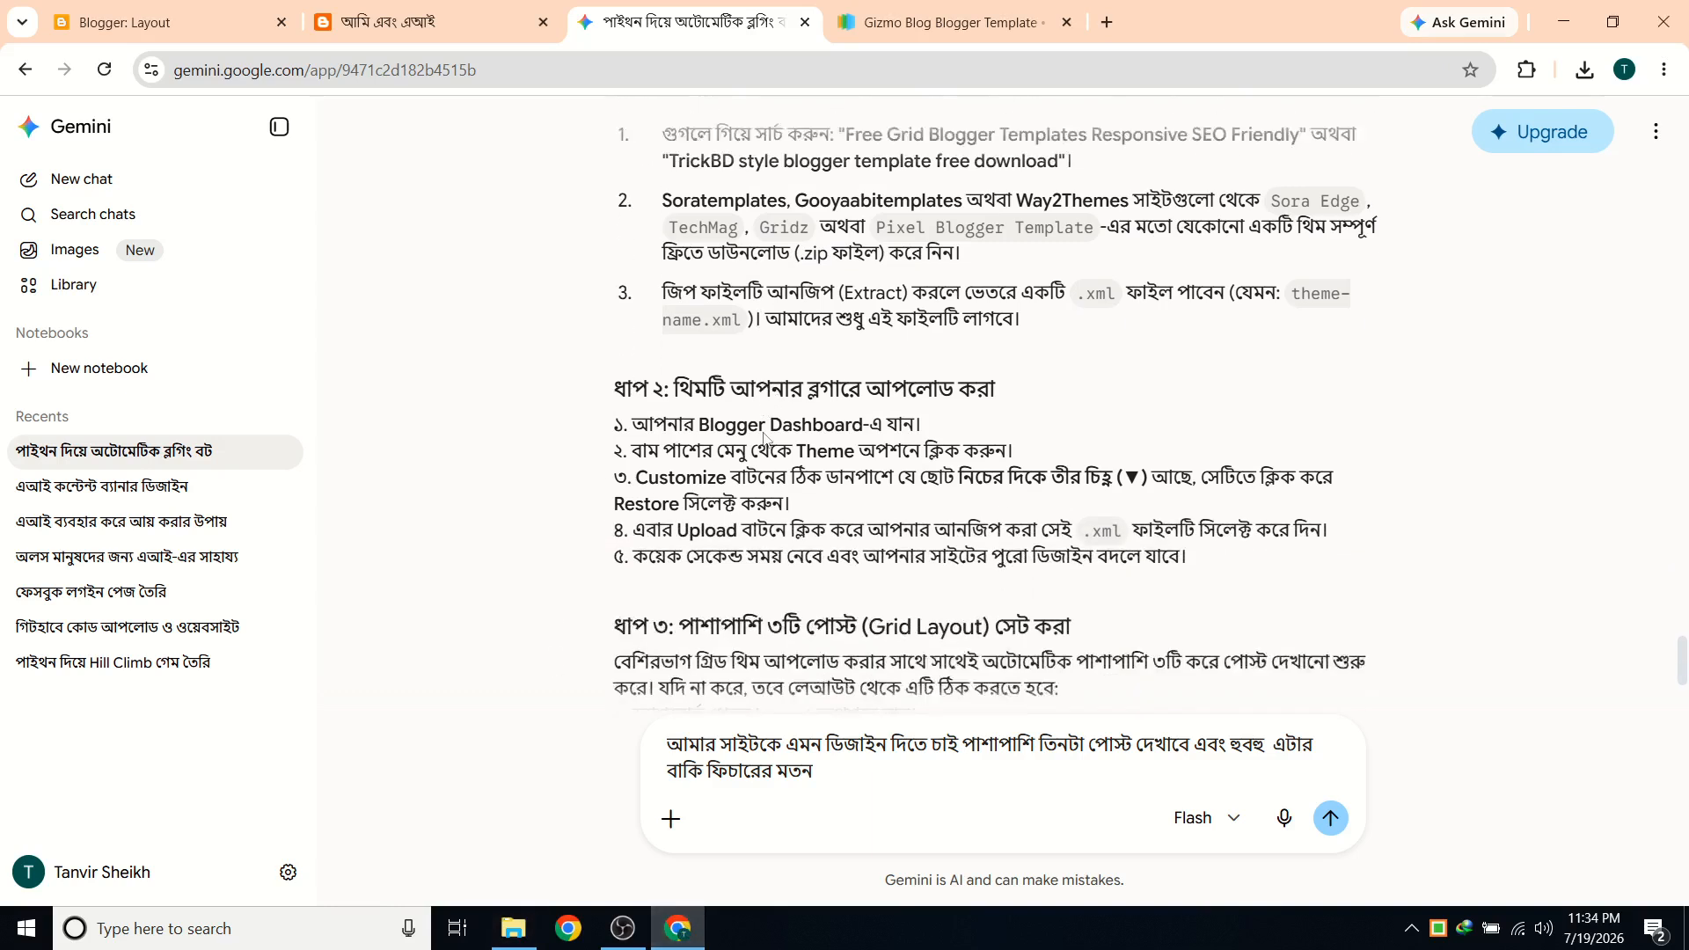
drag(720, 269, 747, 283)
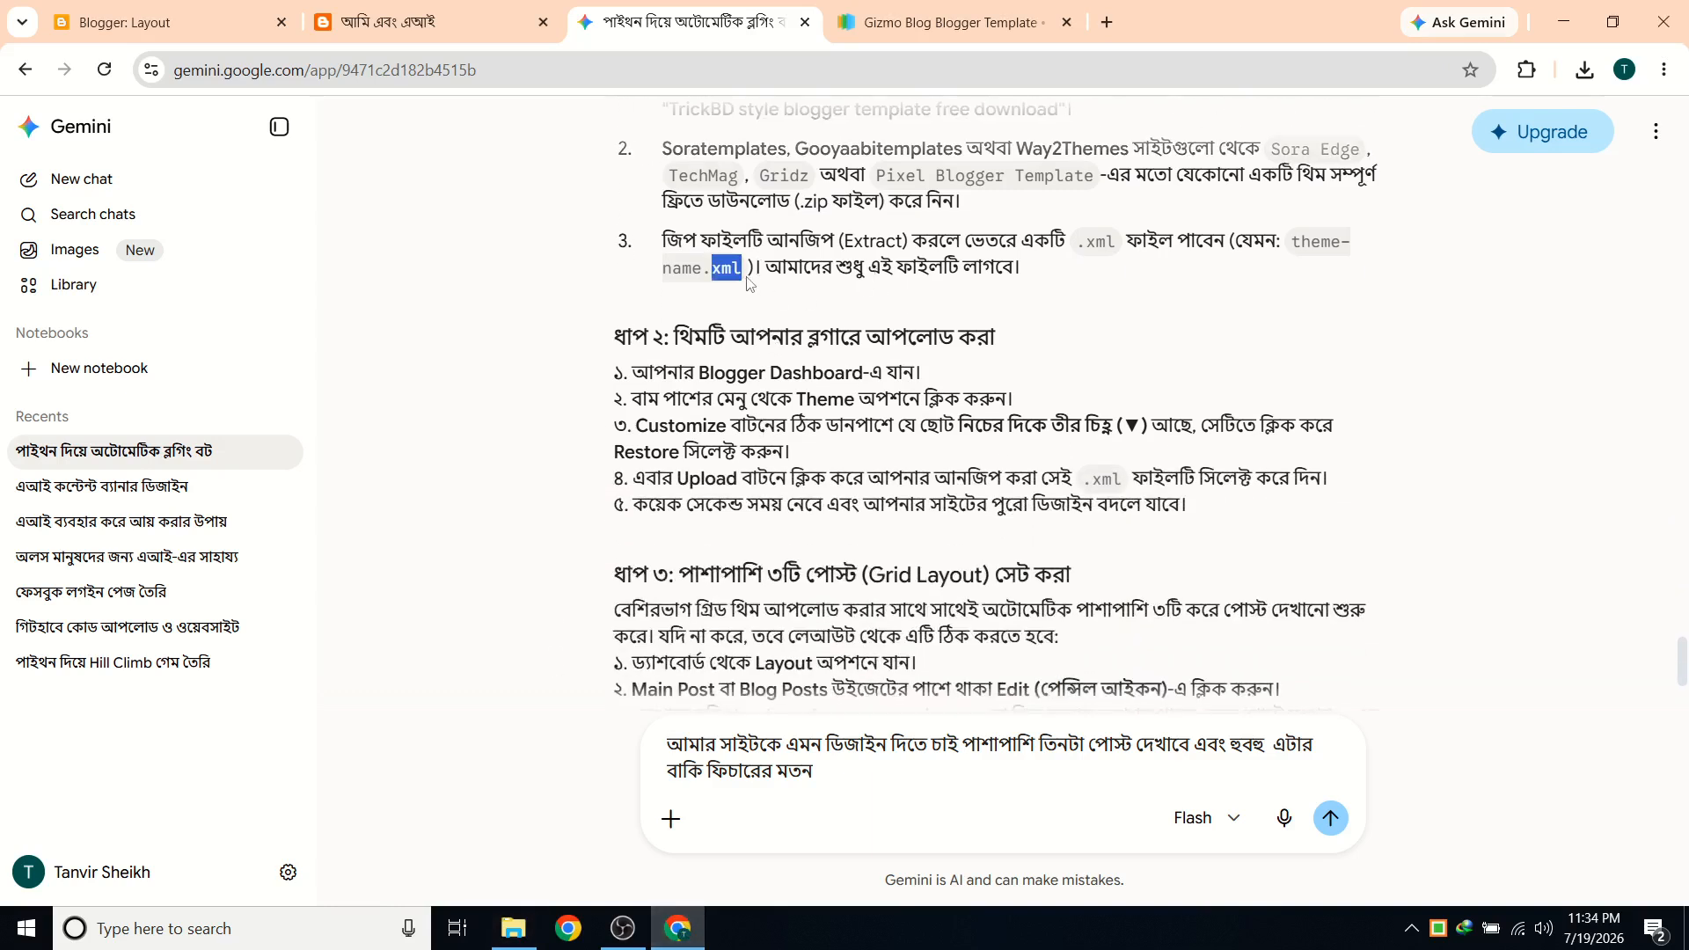
Read Gemini's instructions for uploading the .xml theme to Blogger with the Theme page's Restore option.
click(690, 349)
drag(711, 373, 899, 380)
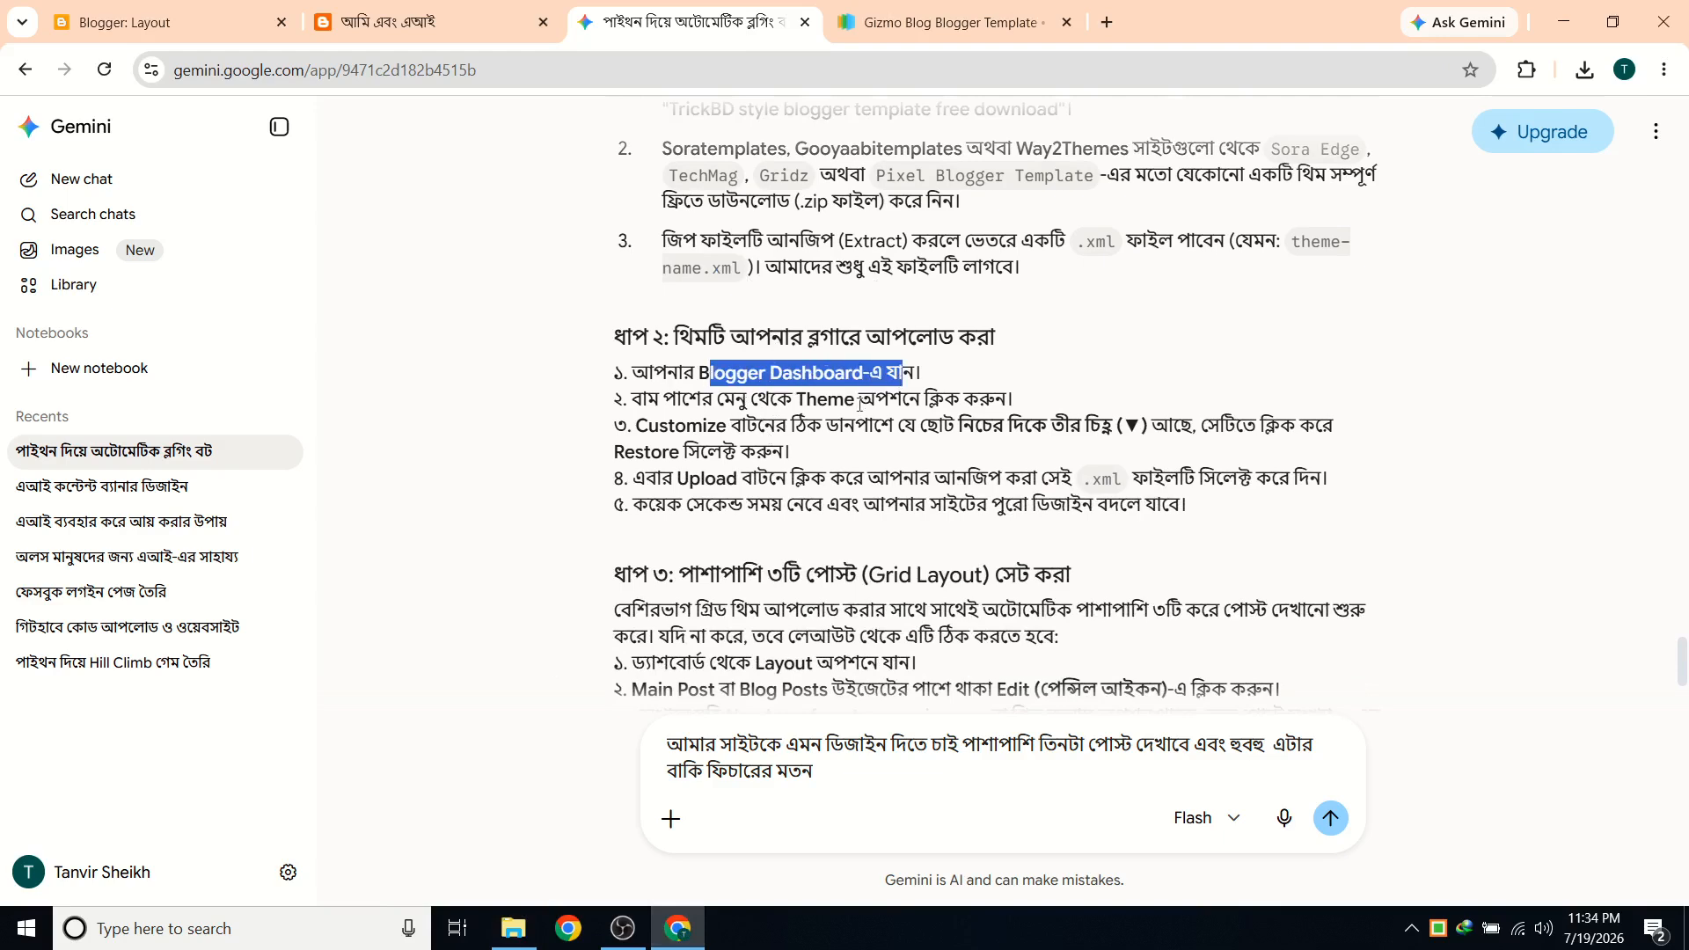
click(922, 408)
drag(717, 427, 1135, 453)
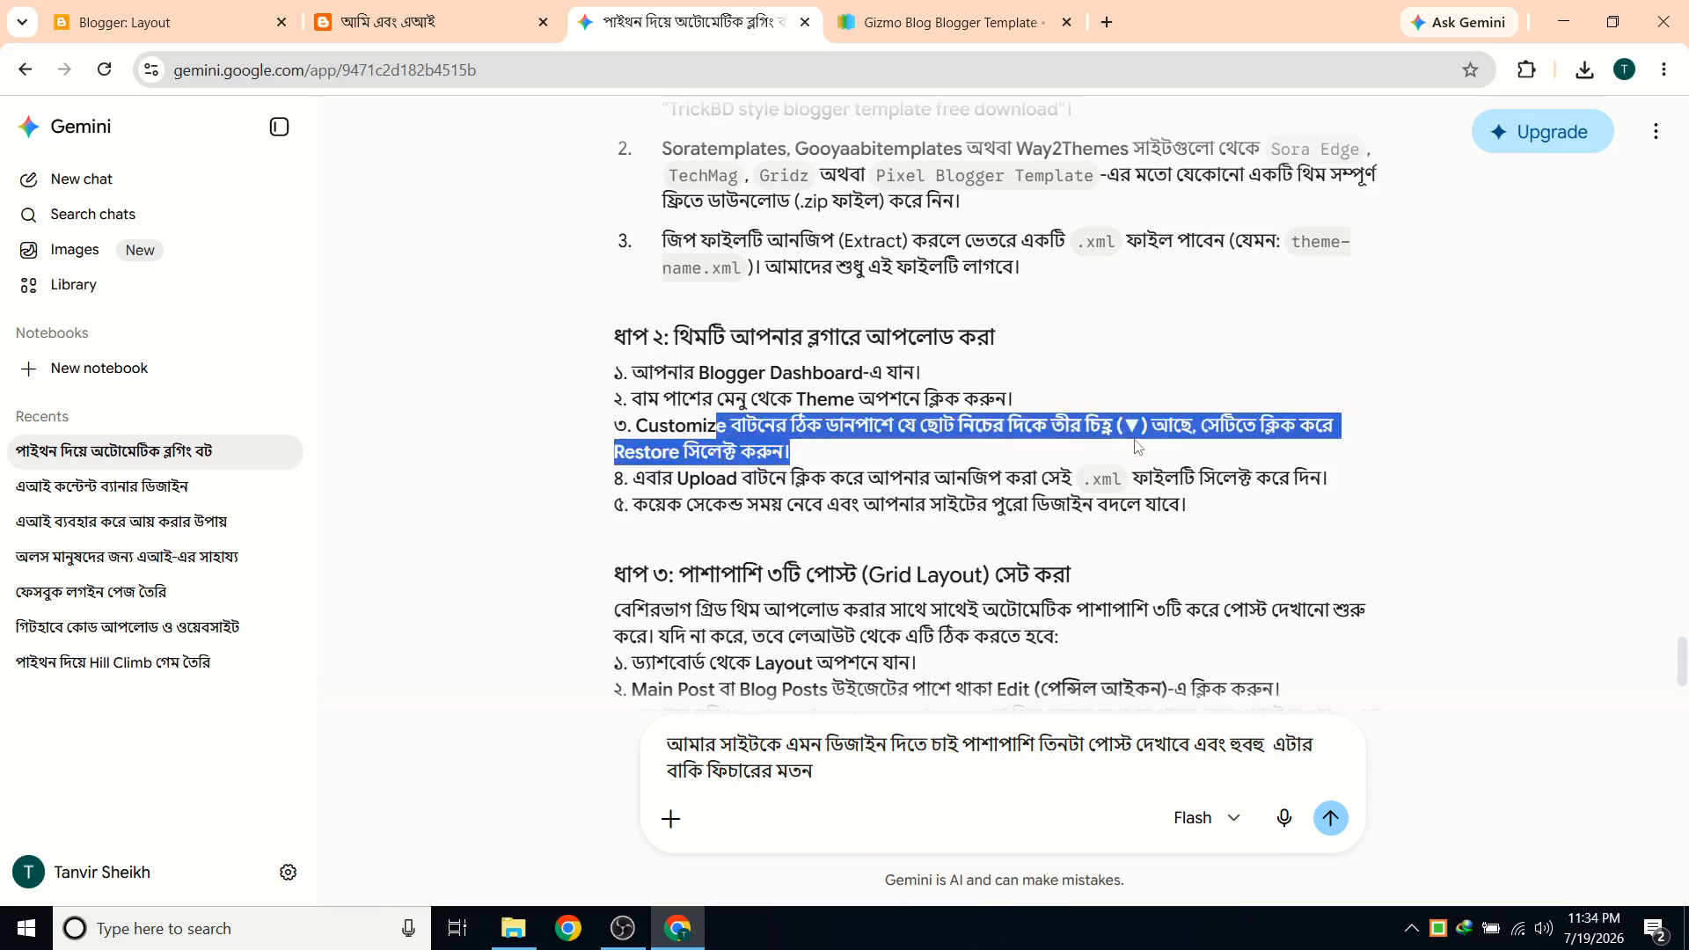
click(741, 503)
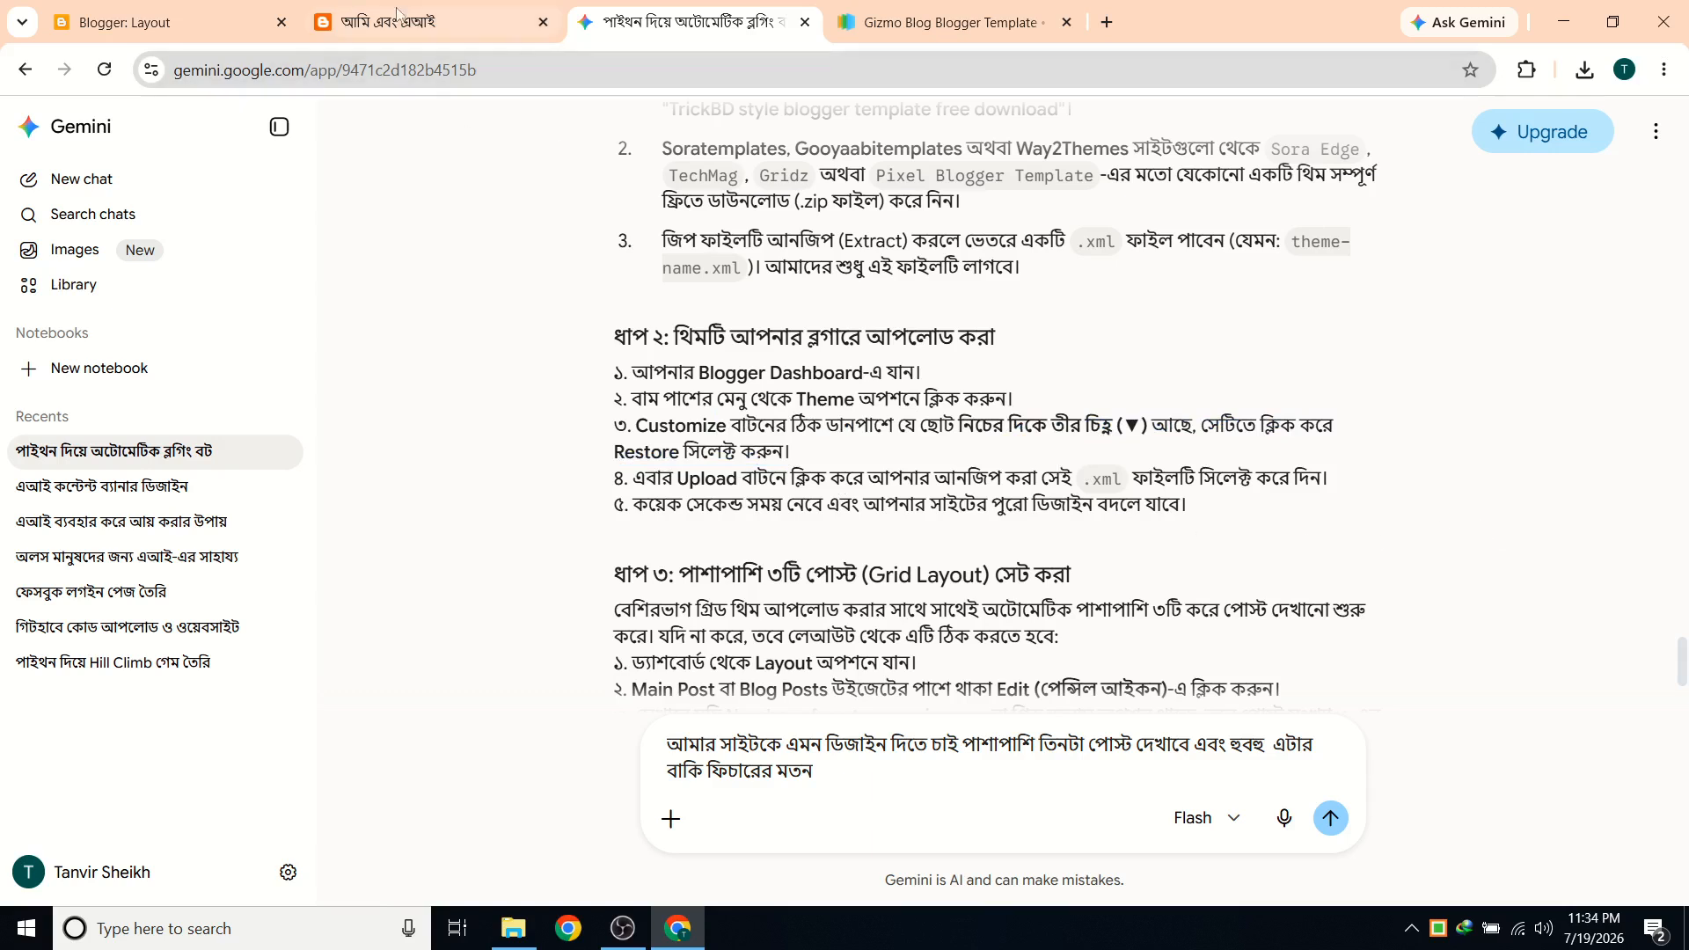
Return to the Blogger dashboard and open the blog's Theme page.
click(184, 13)
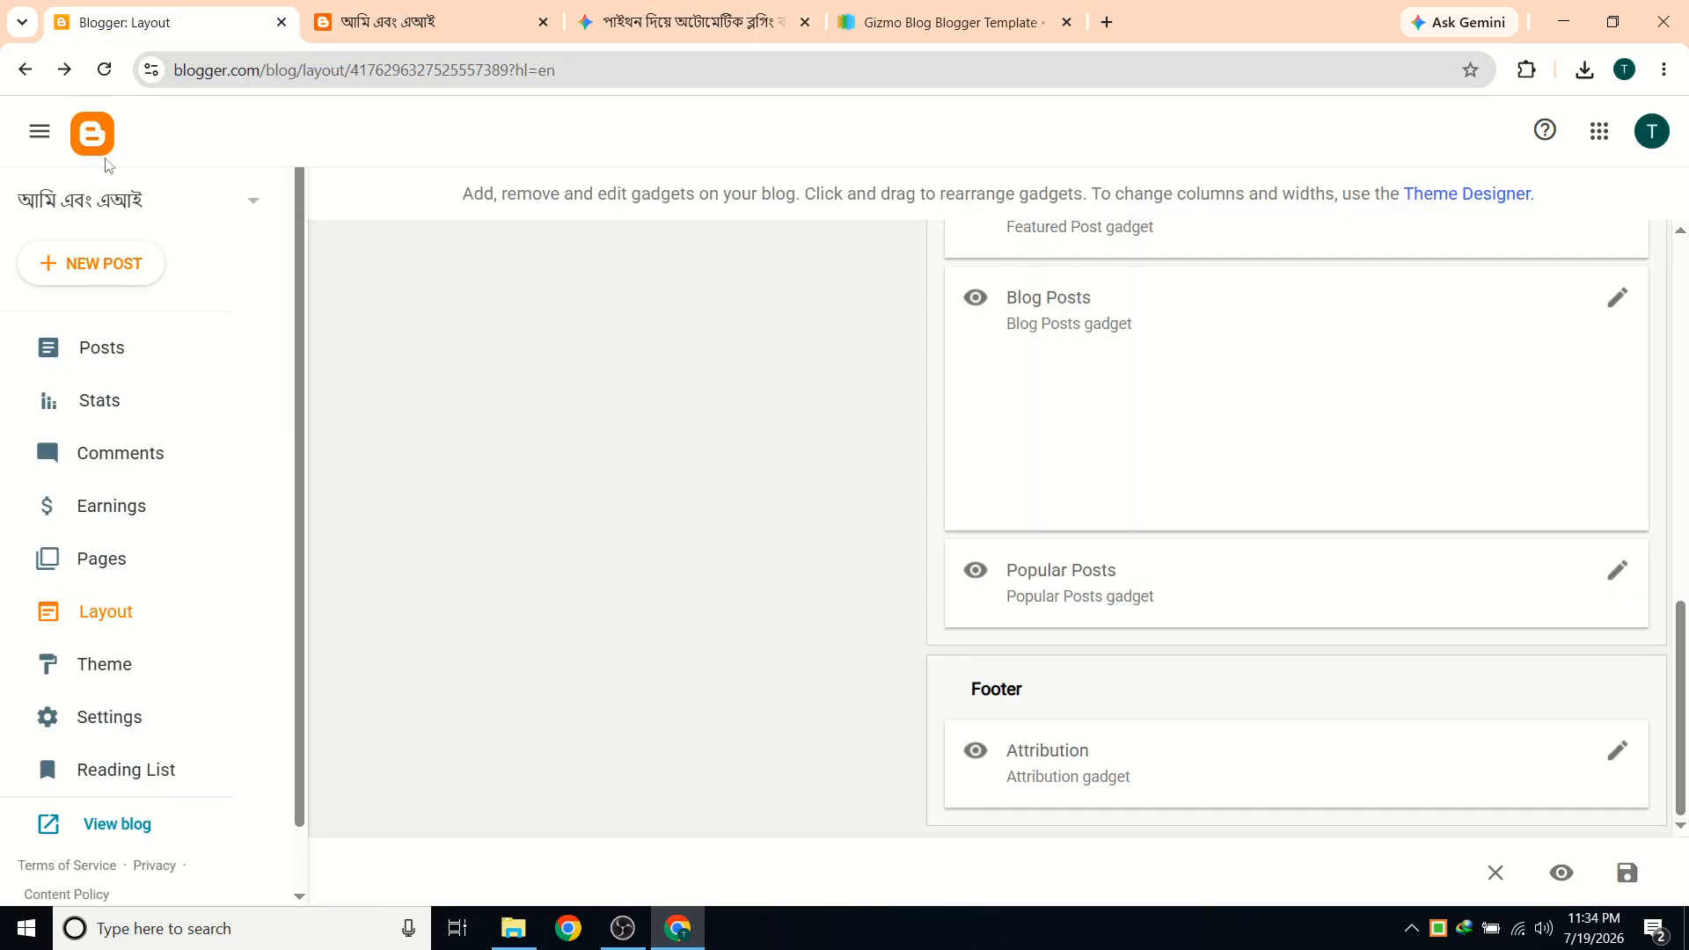
scroll(162, 464, down, 1)
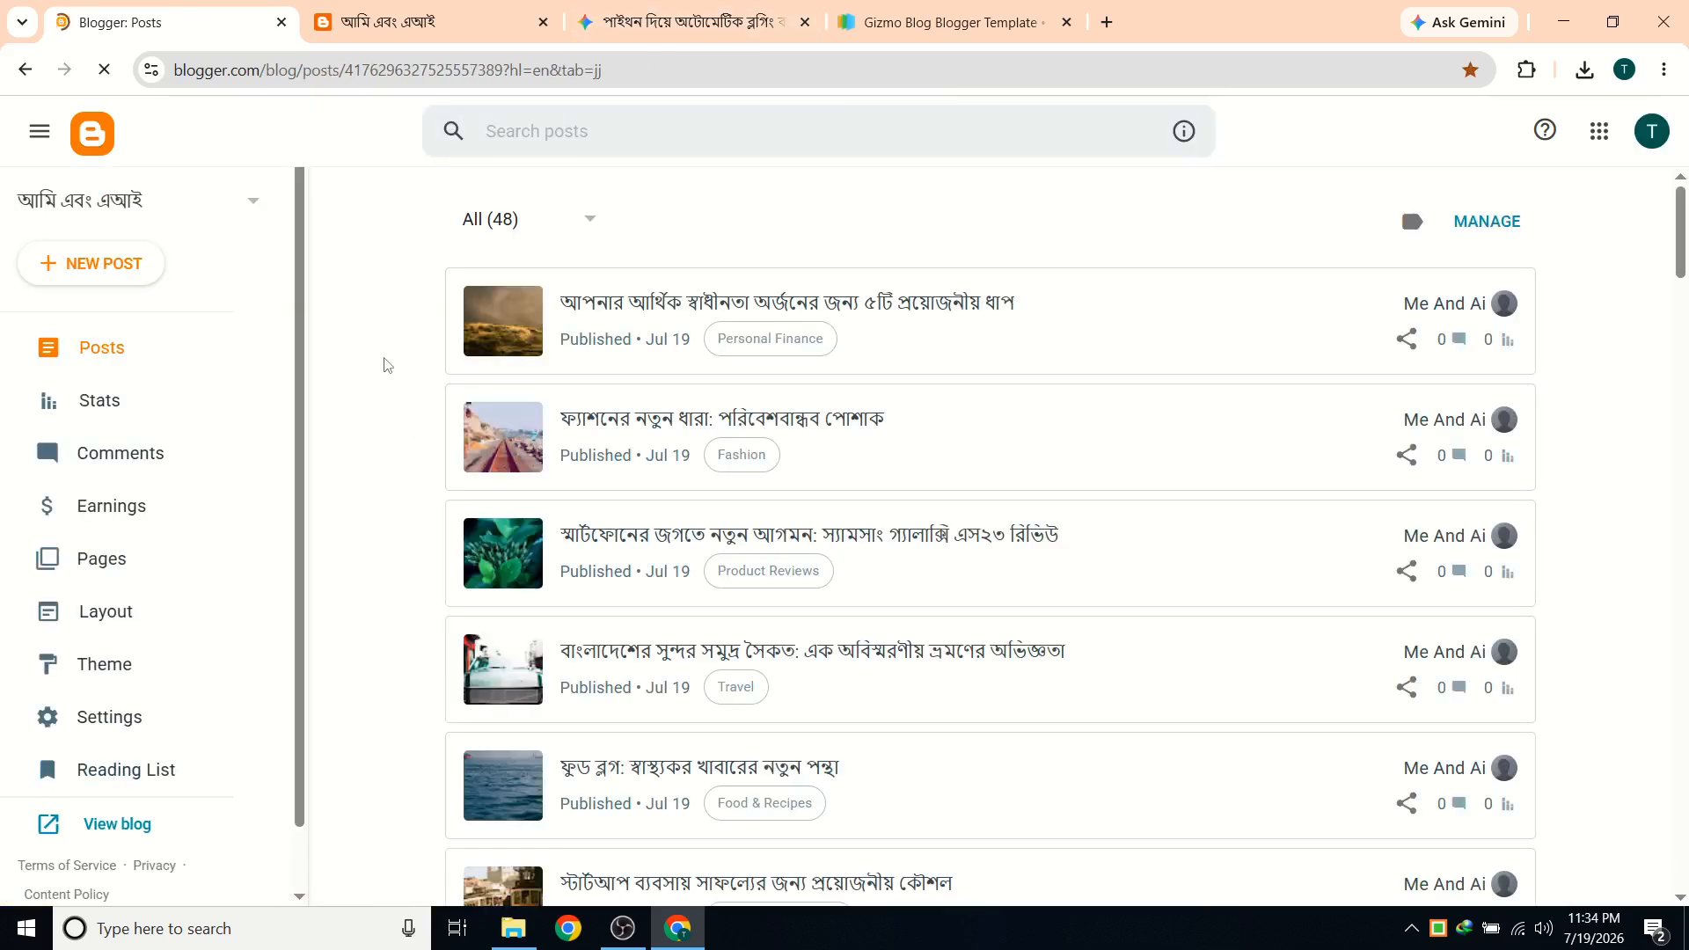
click(127, 647)
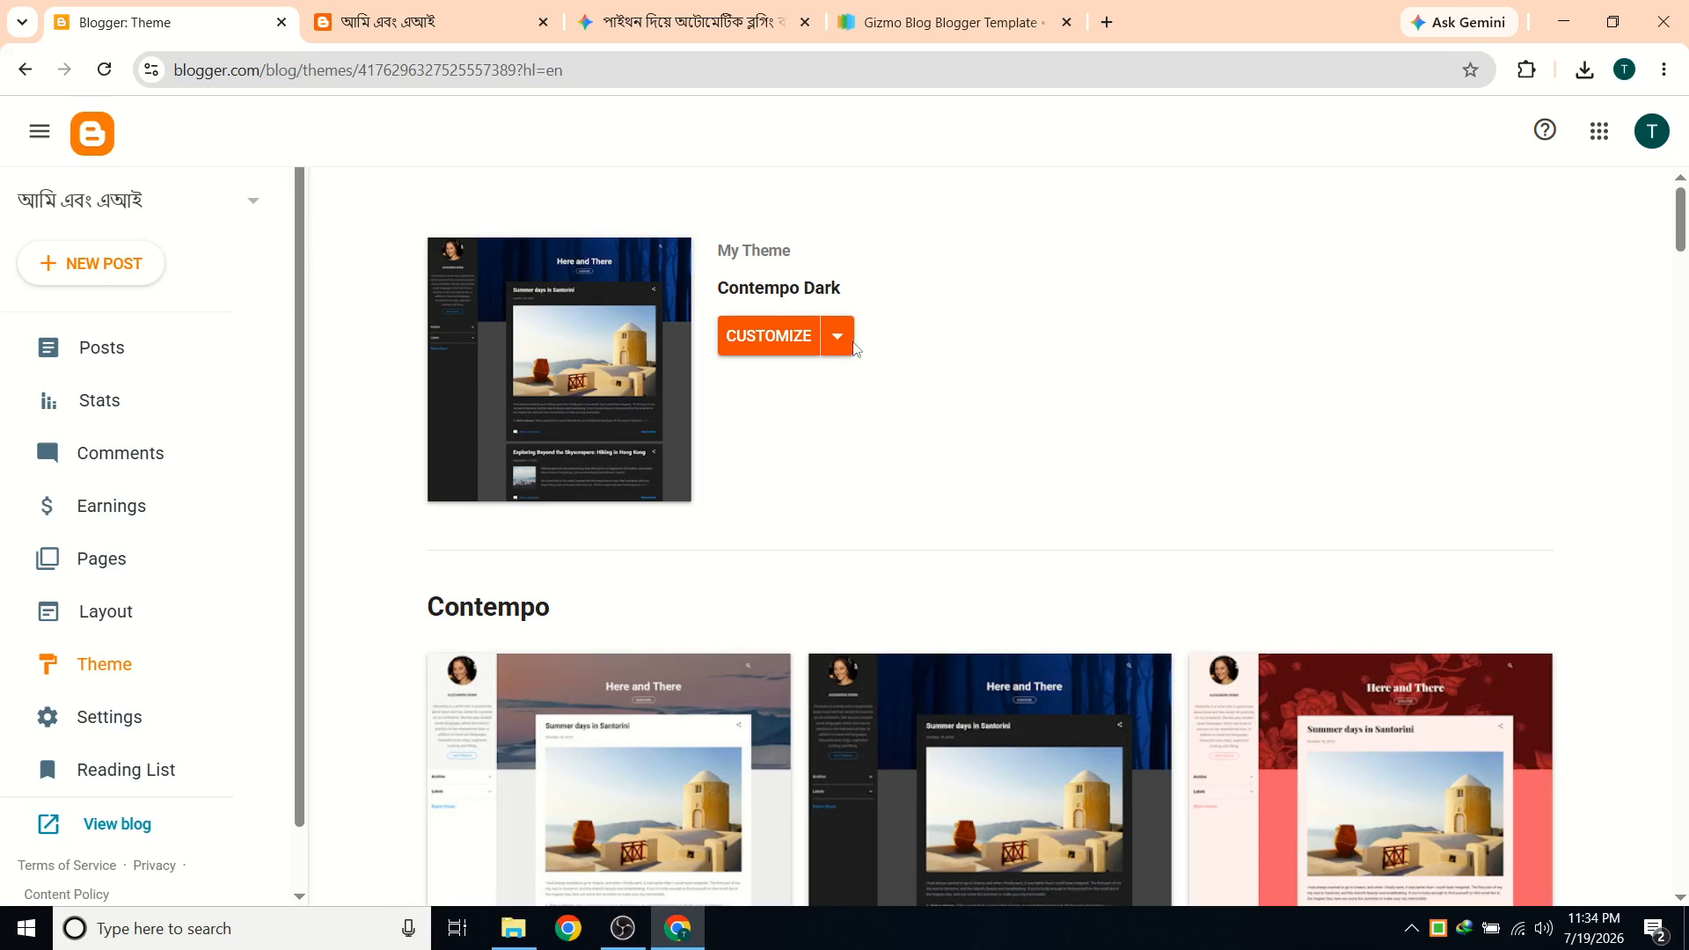
Look at the current theme's HTML editor and the theme customizer, and return to the Theme page without changing anything.
click(838, 339)
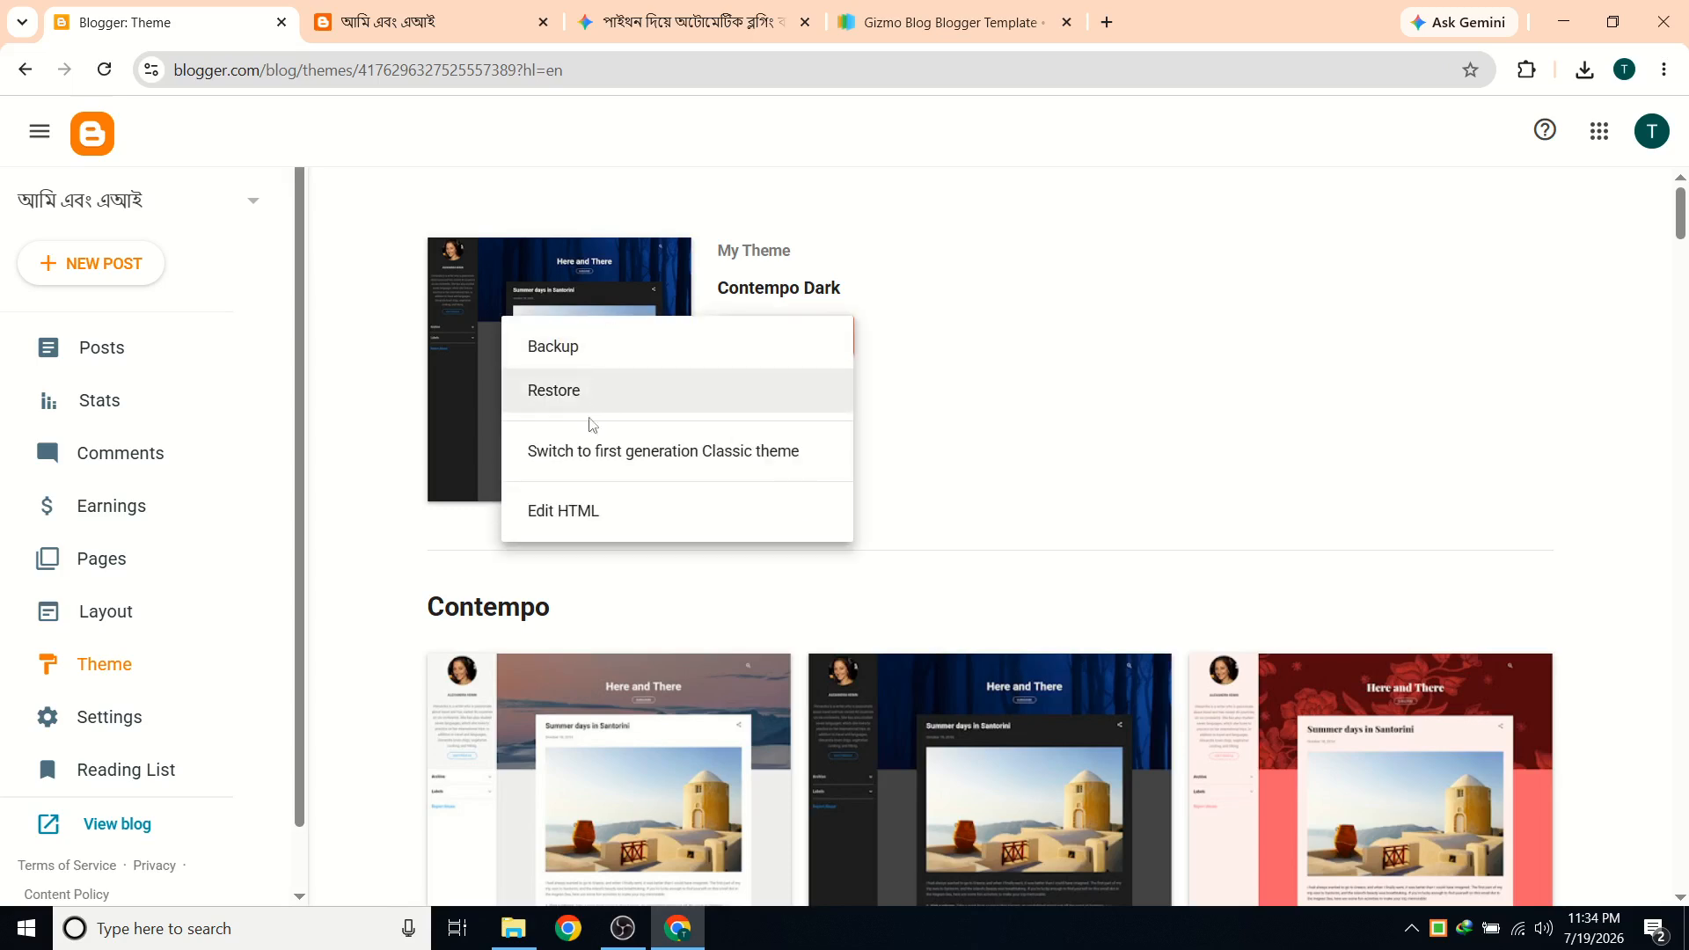
click(590, 512)
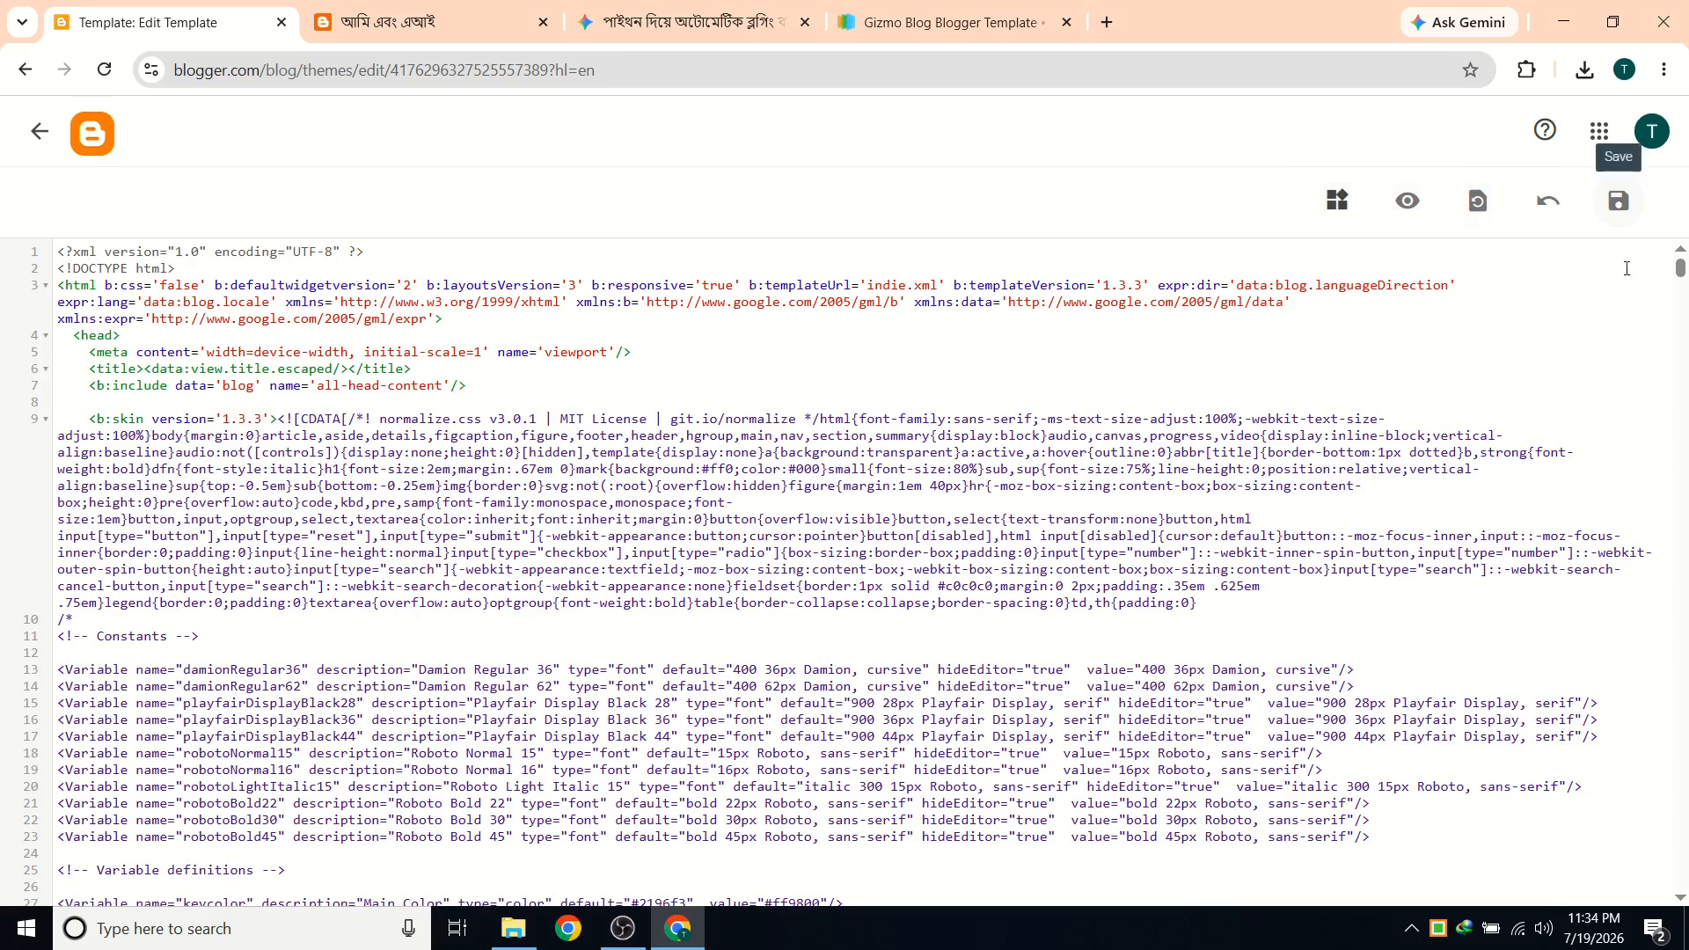
click(40, 131)
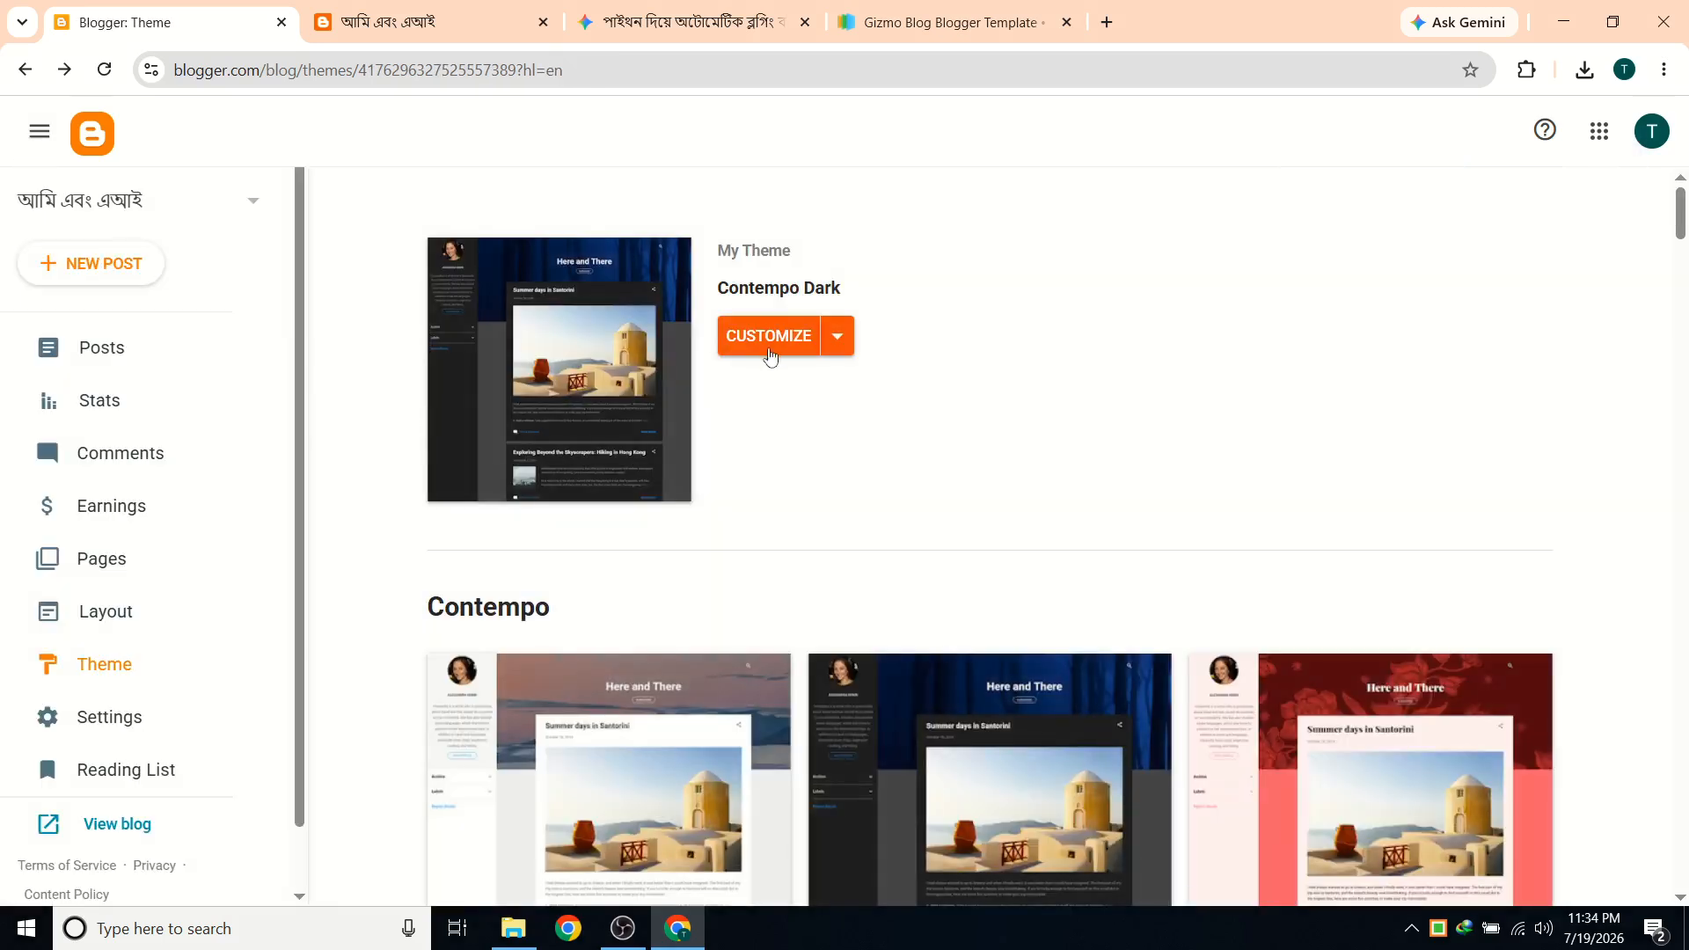
click(770, 345)
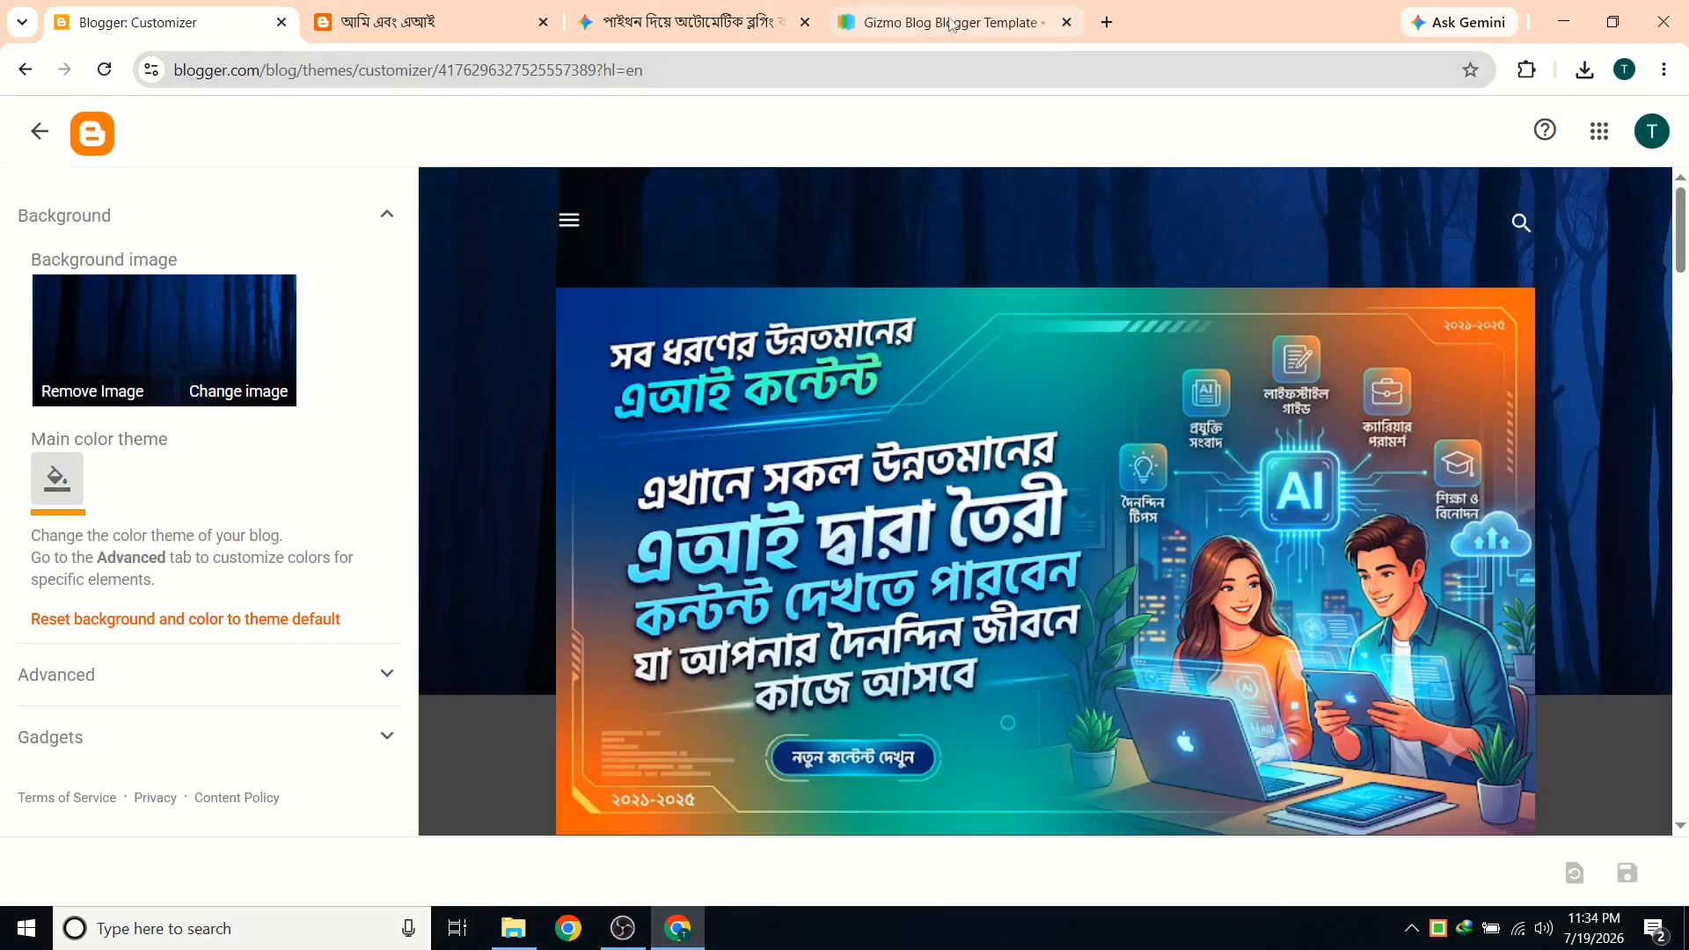
click(682, 23)
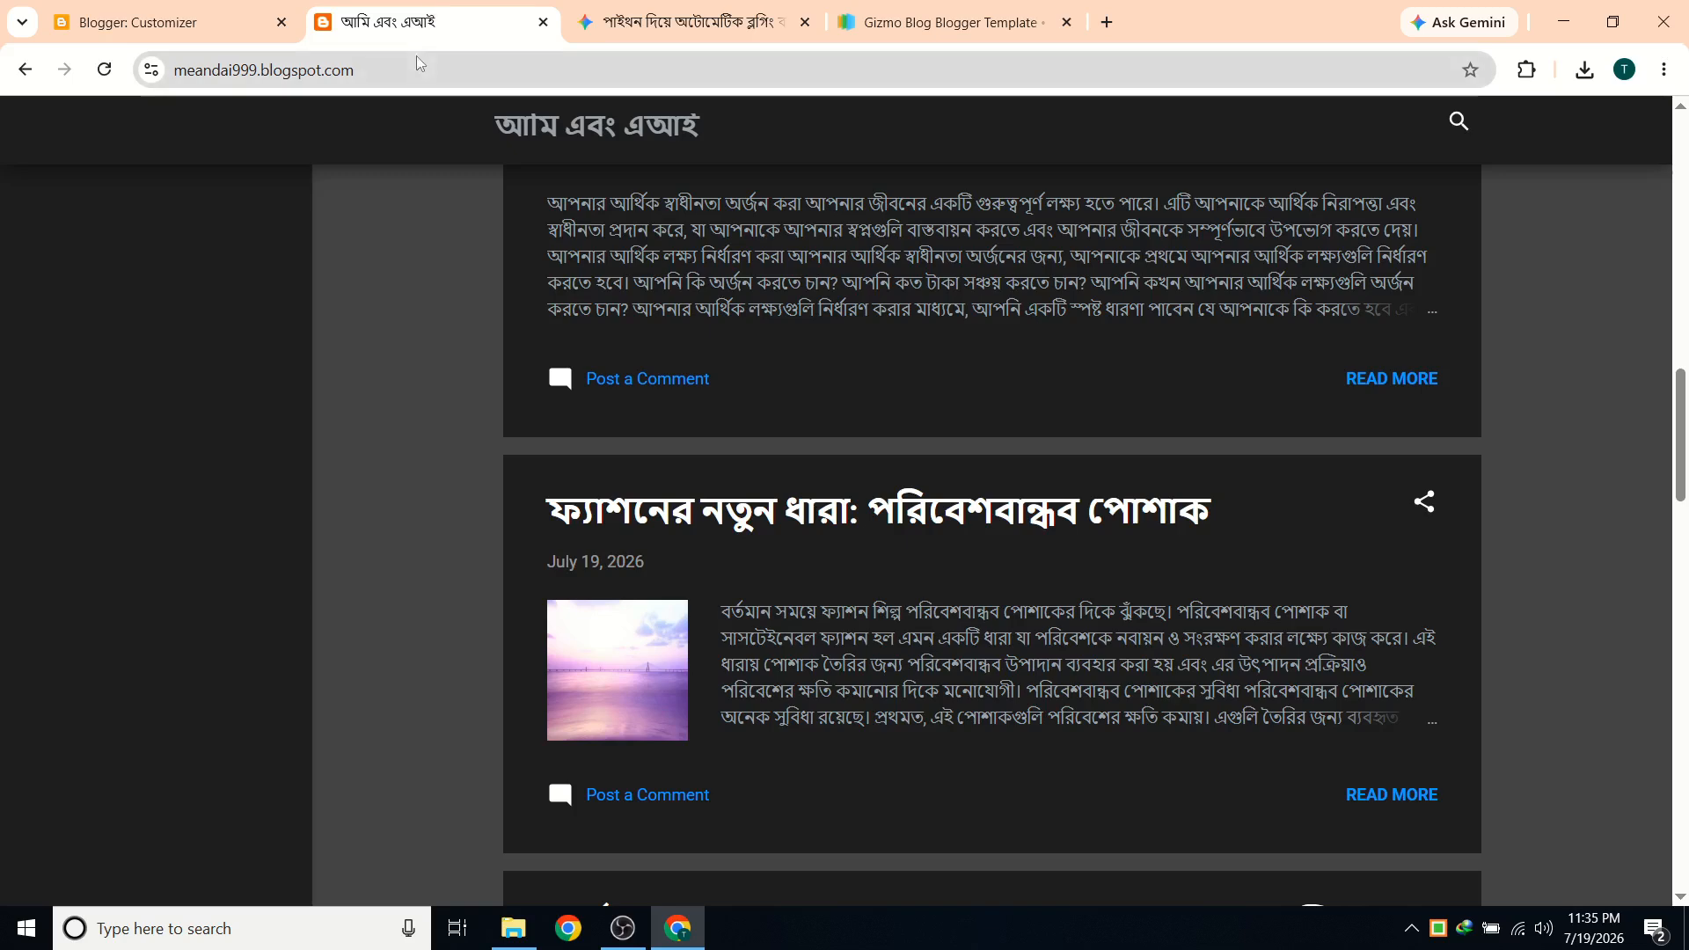
click(414, 24)
click(167, 22)
click(25, 70)
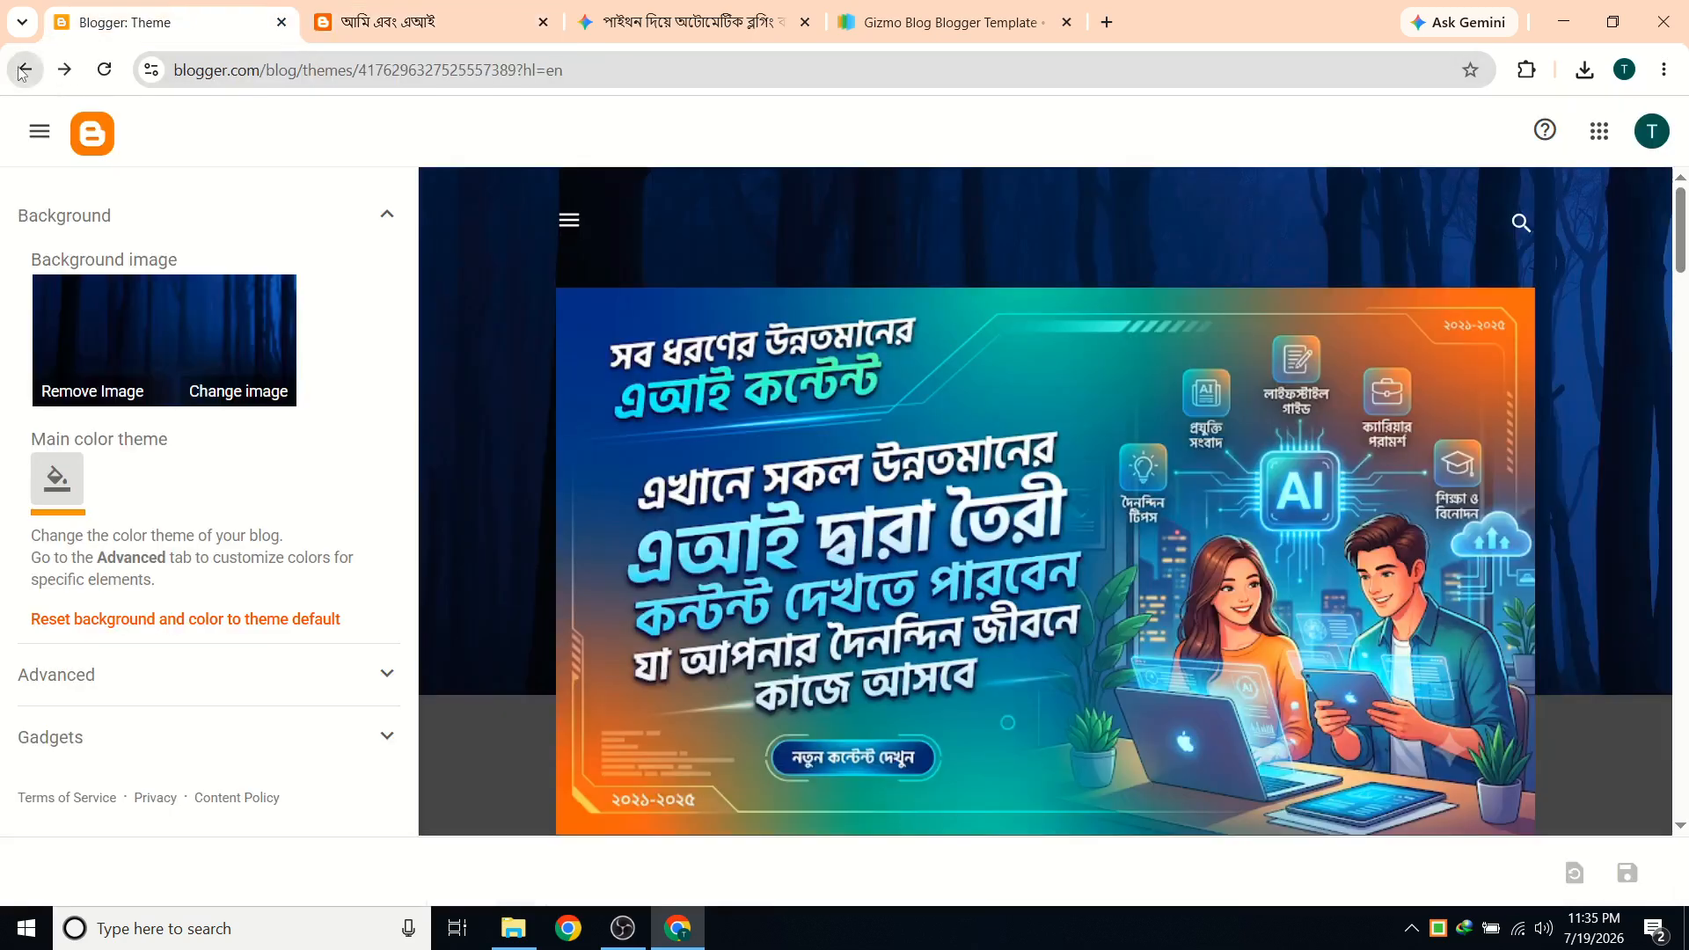
Restore the blog's theme from Gizmo Blog Free Version 1.0.xml in Downloads\Compressed\Gizmo-Blog-Free-Version-1.0.
click(843, 343)
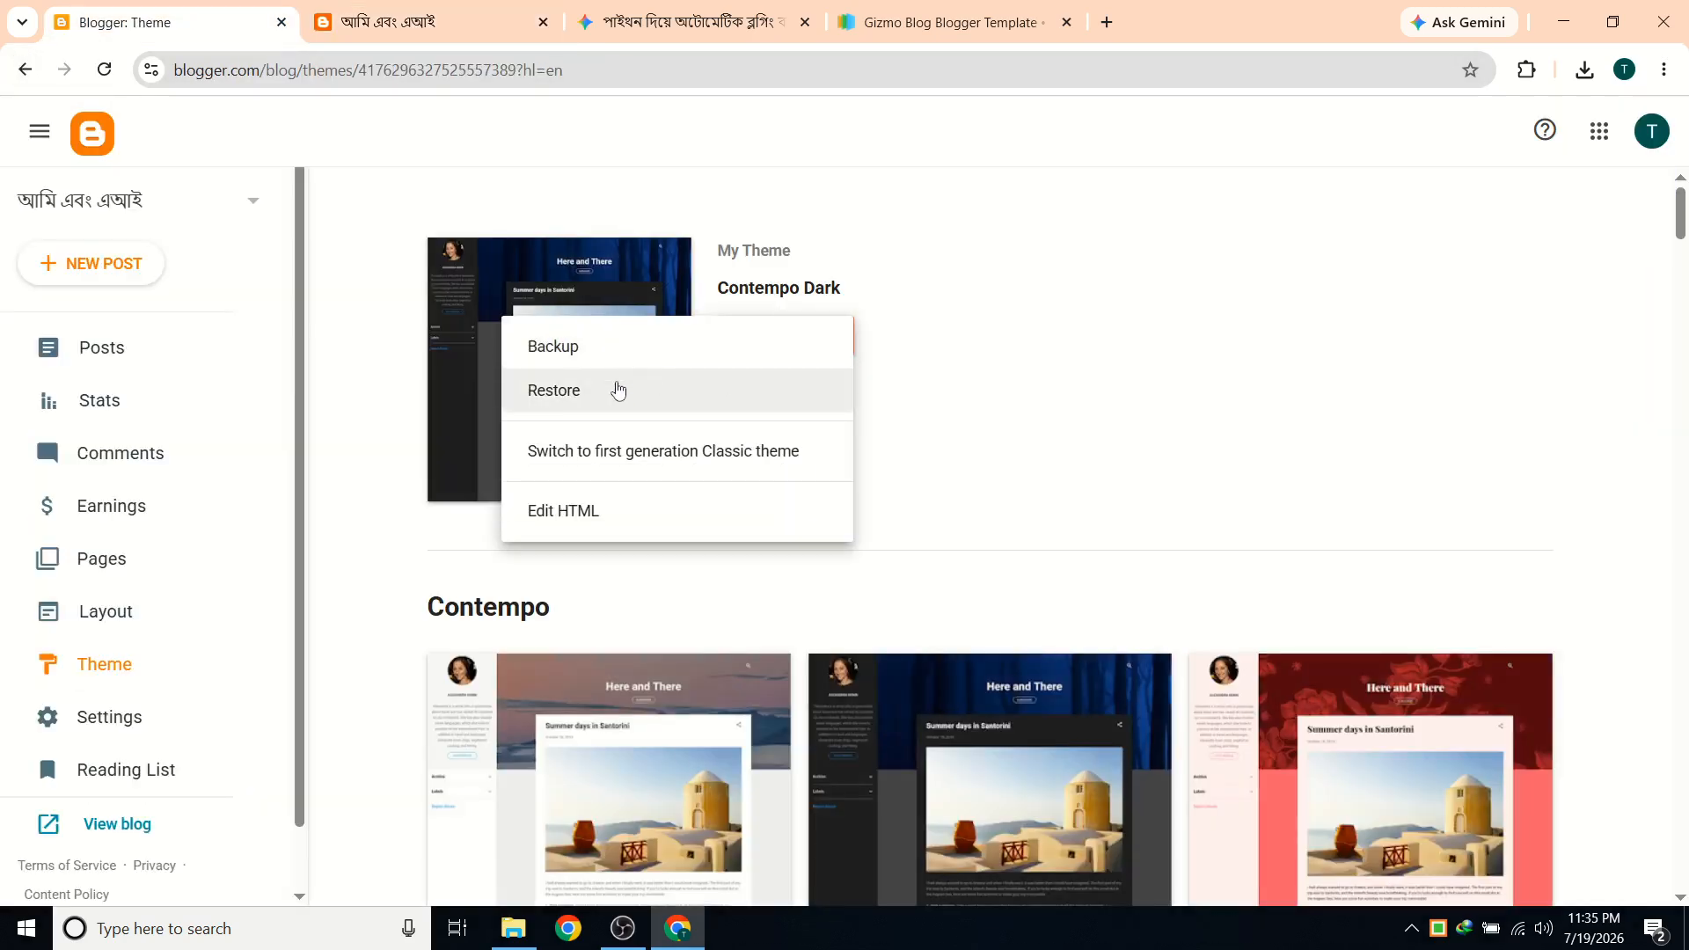
click(615, 384)
click(1010, 570)
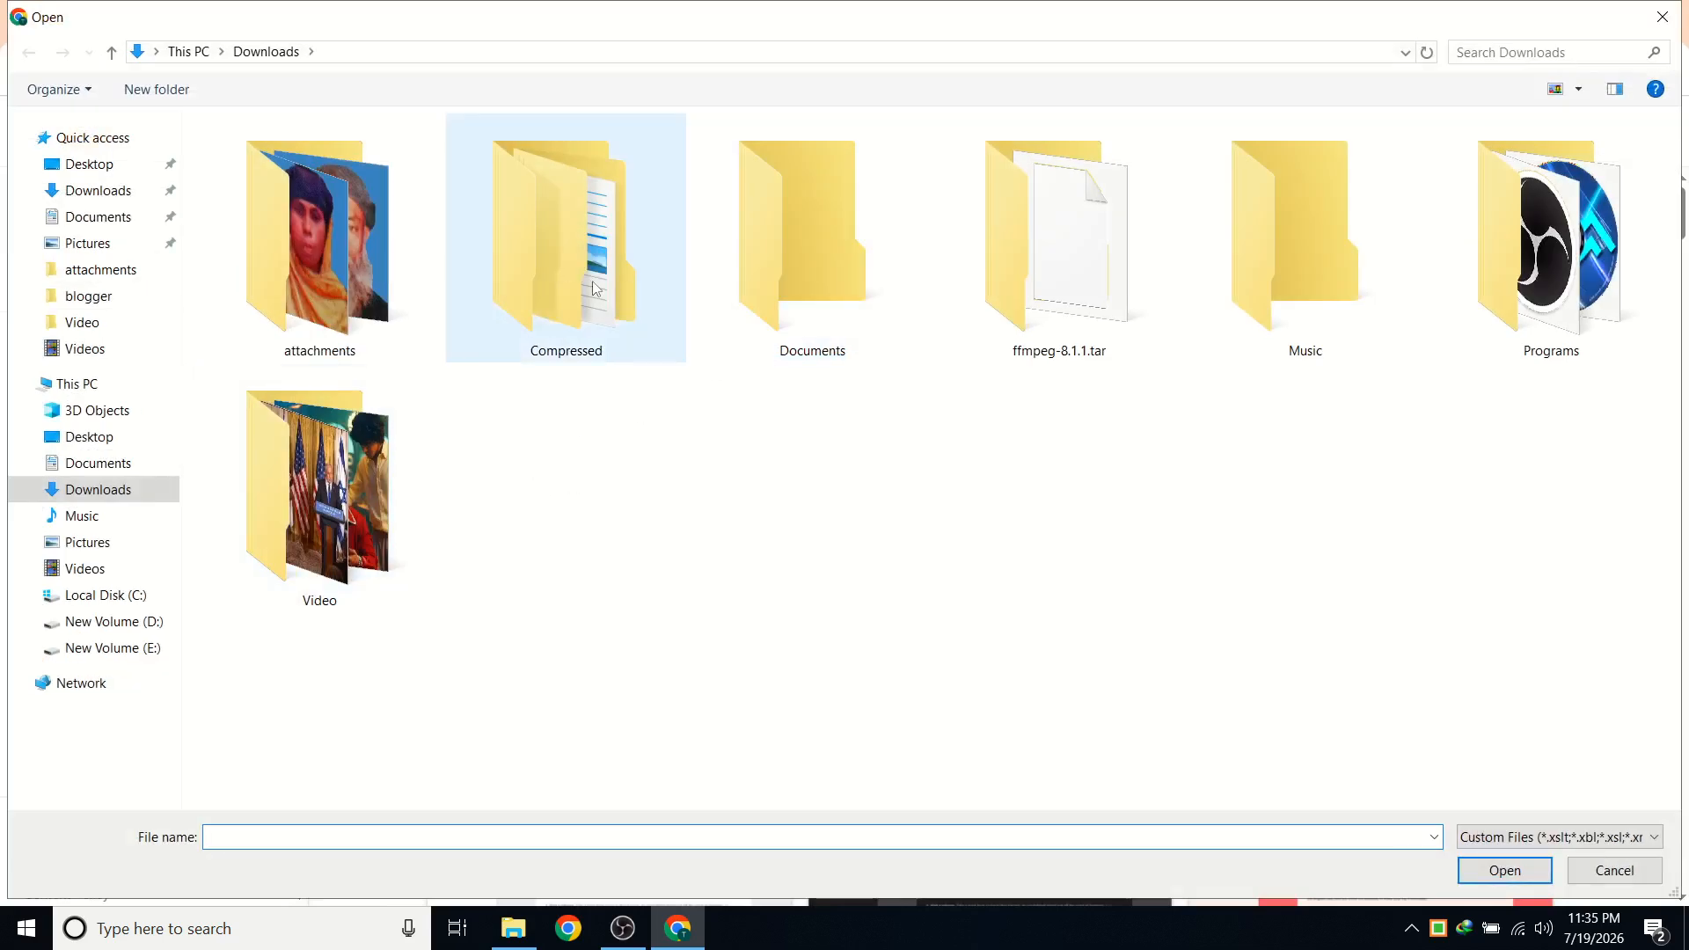
double_click(596, 287)
double_click(283, 158)
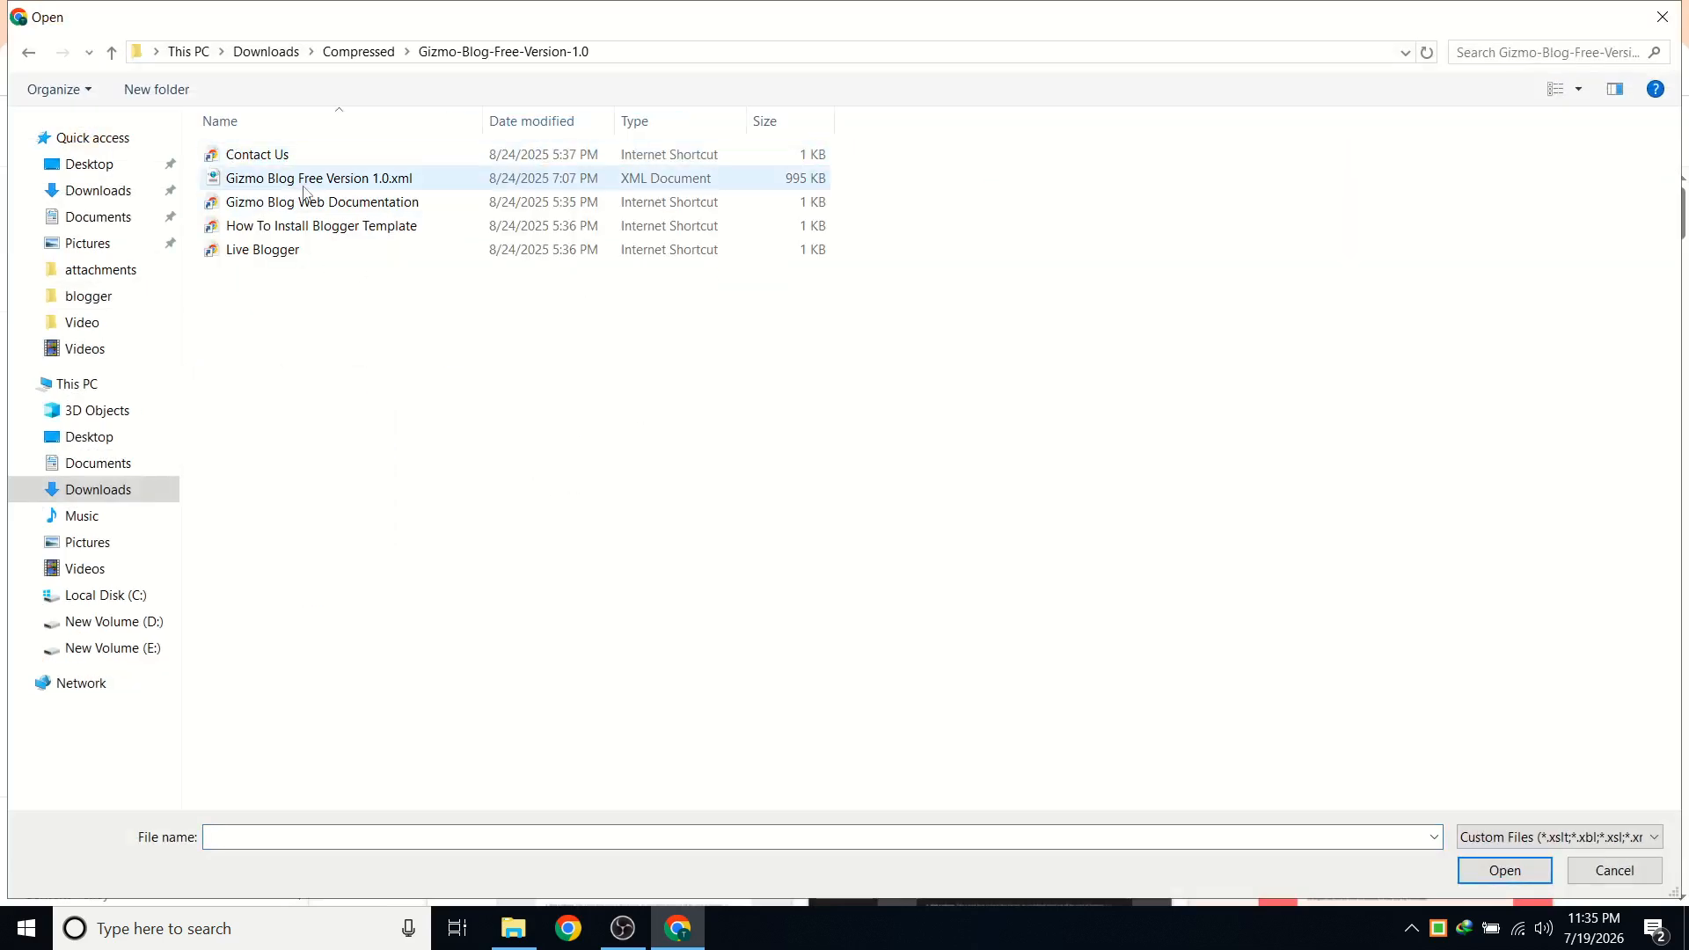
double_click(304, 192)
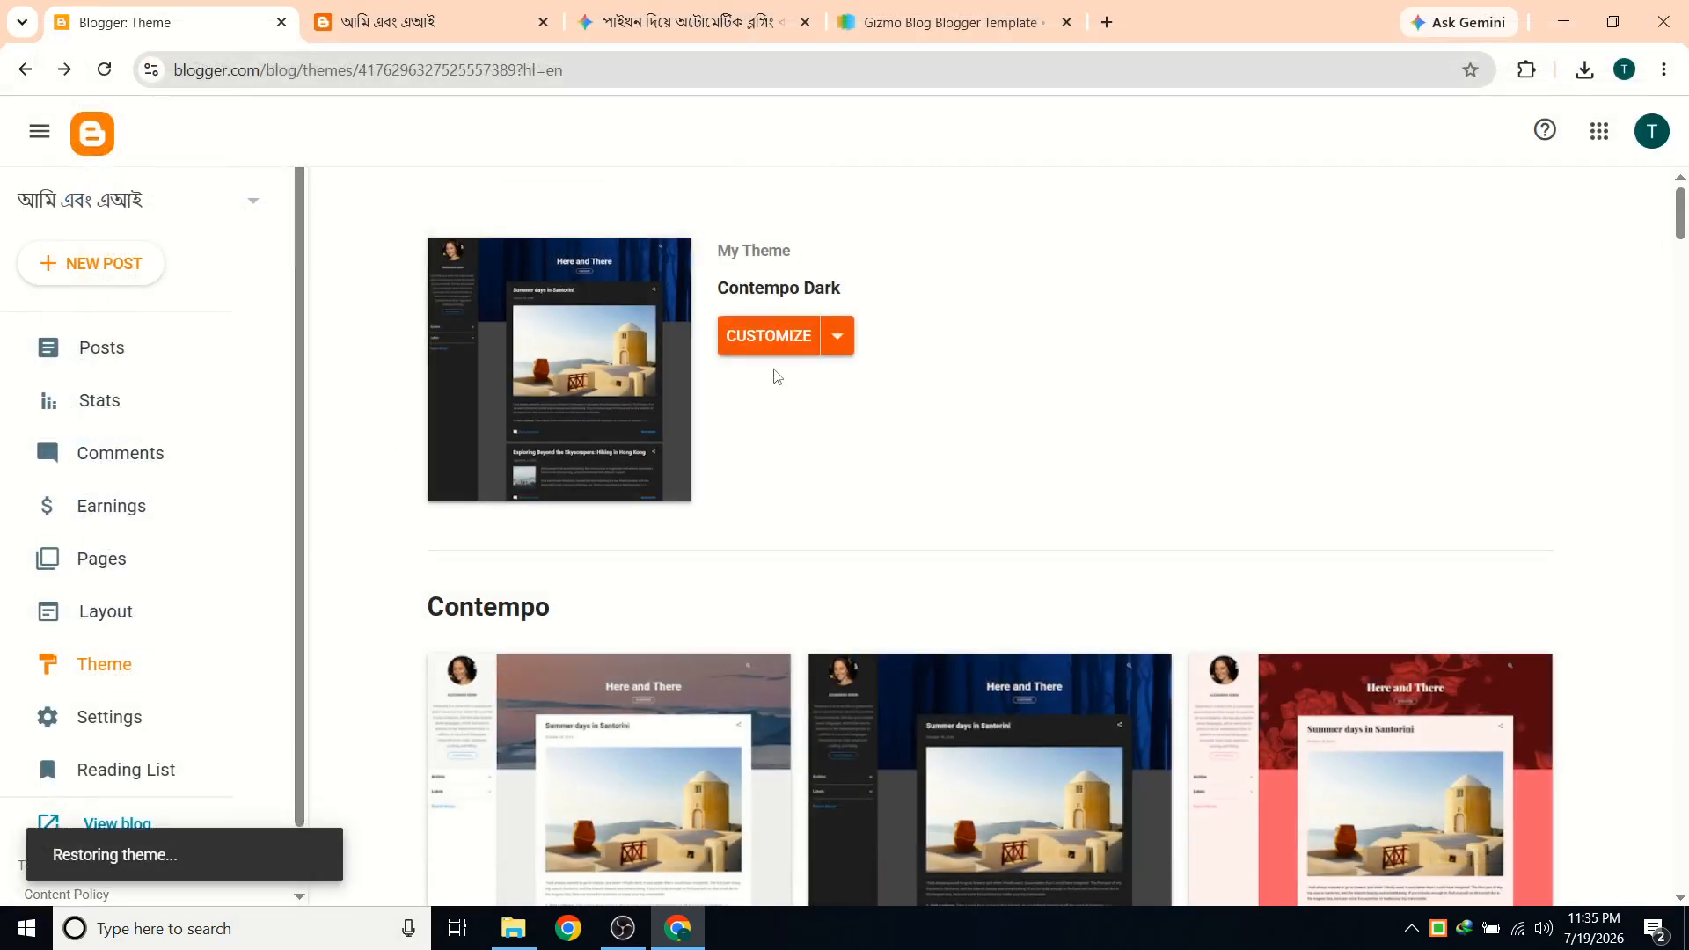
Read Gemini's step on setting the grid layout to show three posts side by side.
click(755, 22)
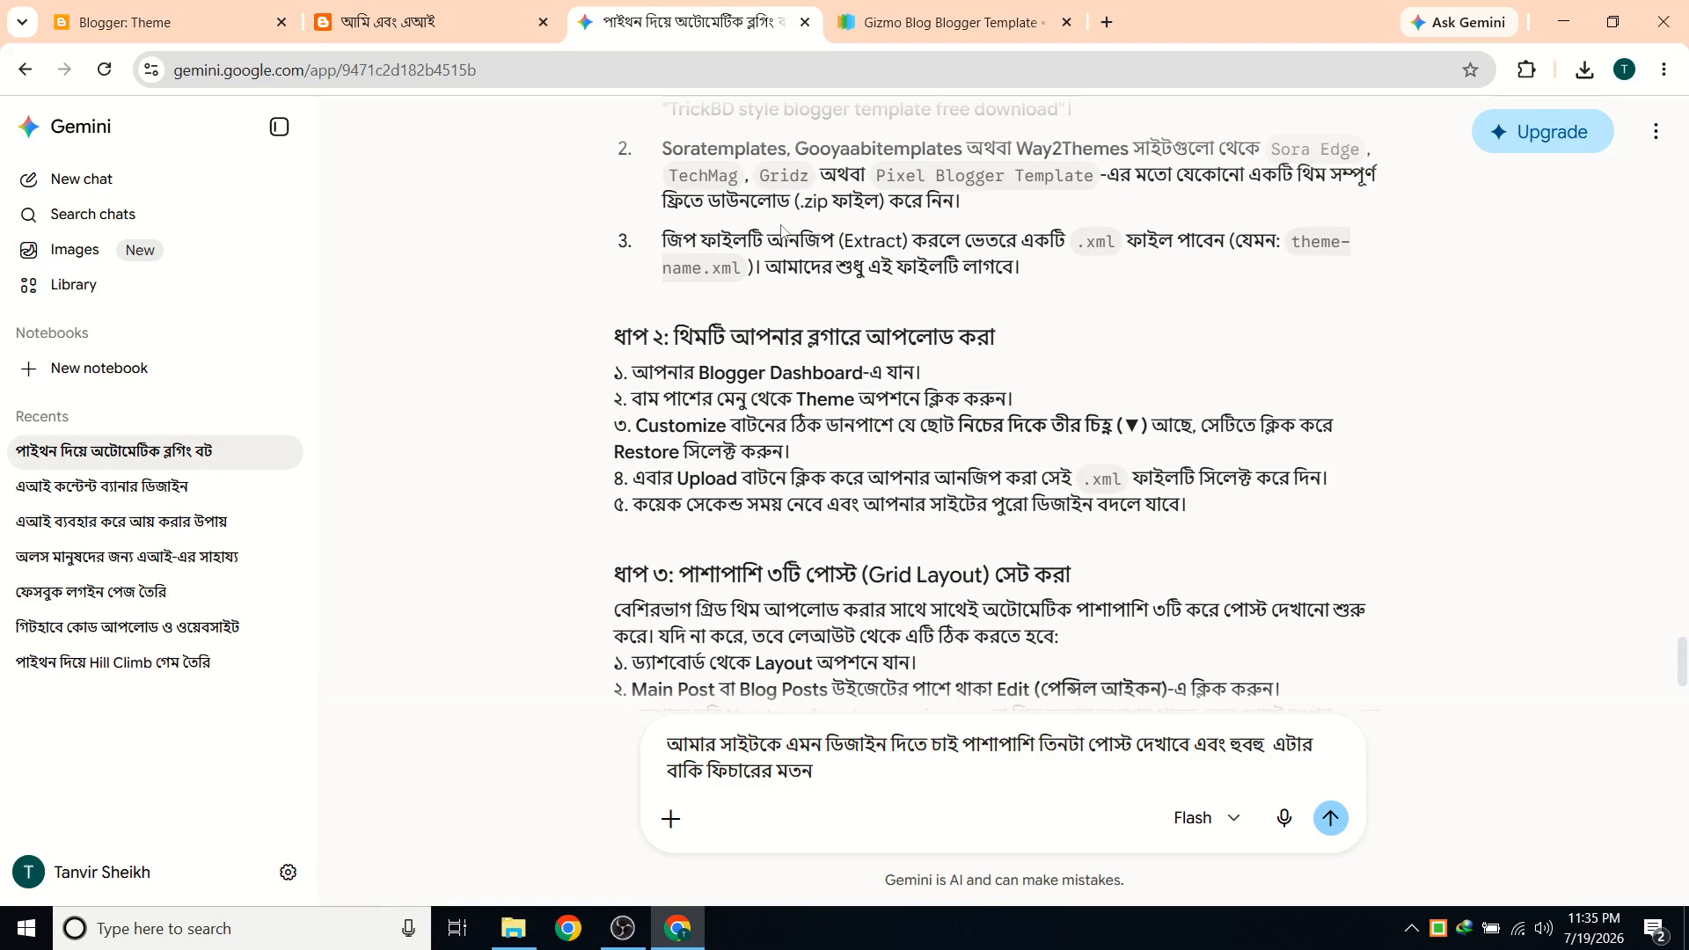
scroll(781, 231, down, 2)
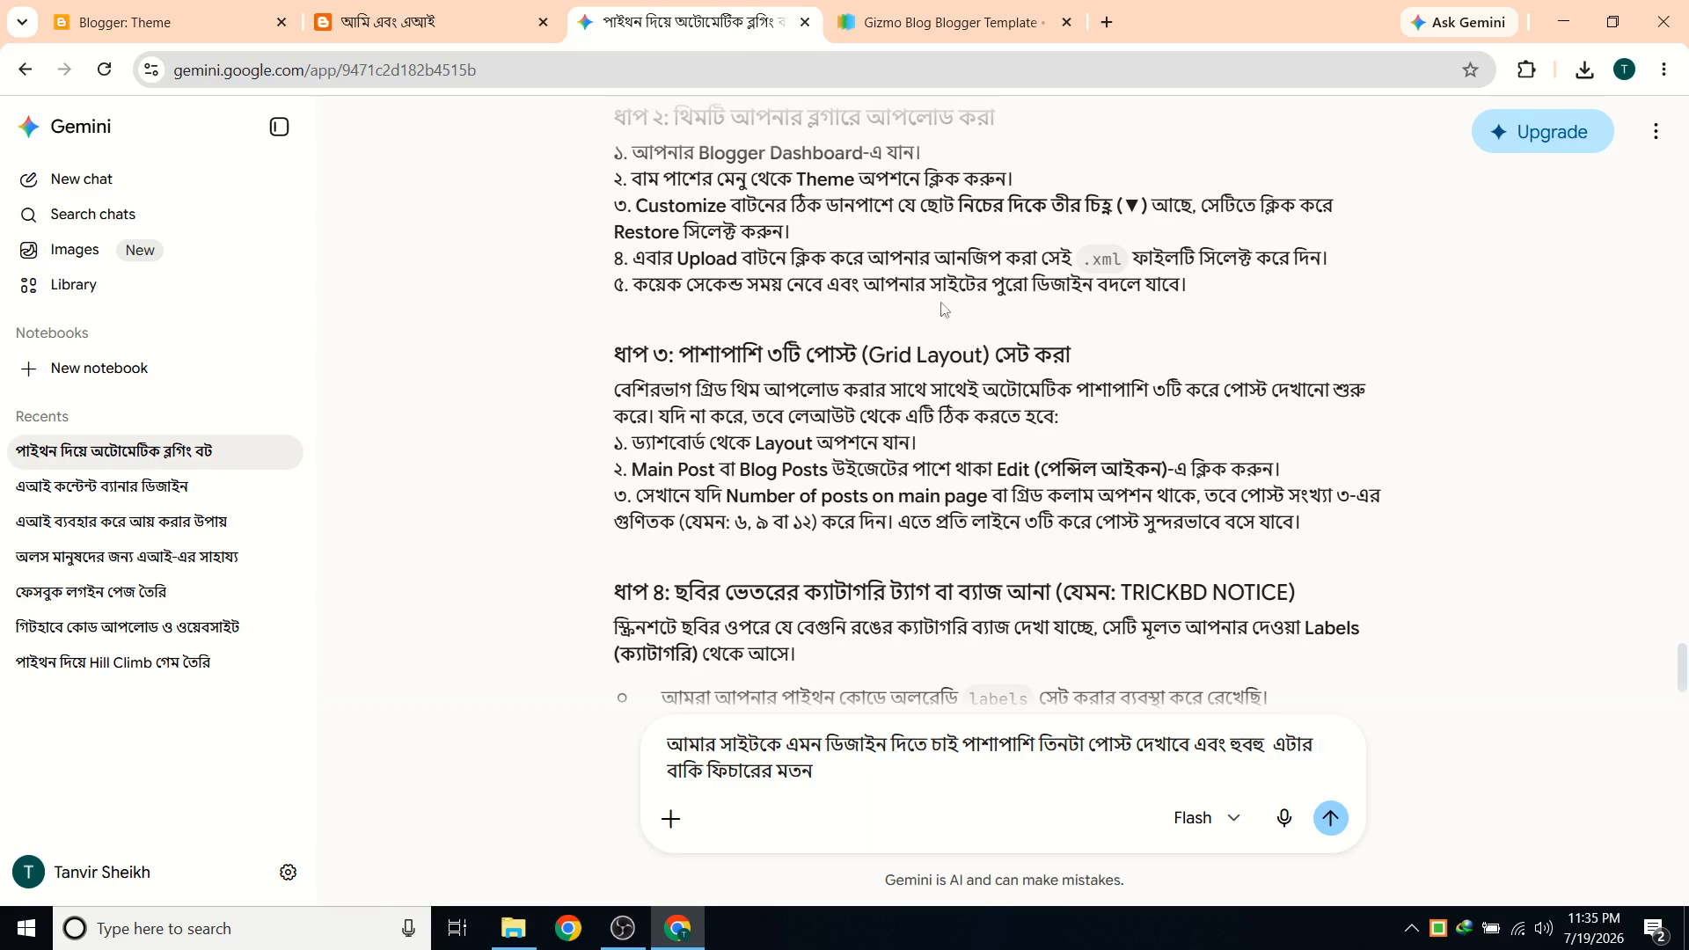
scroll(800, 380, up, 1)
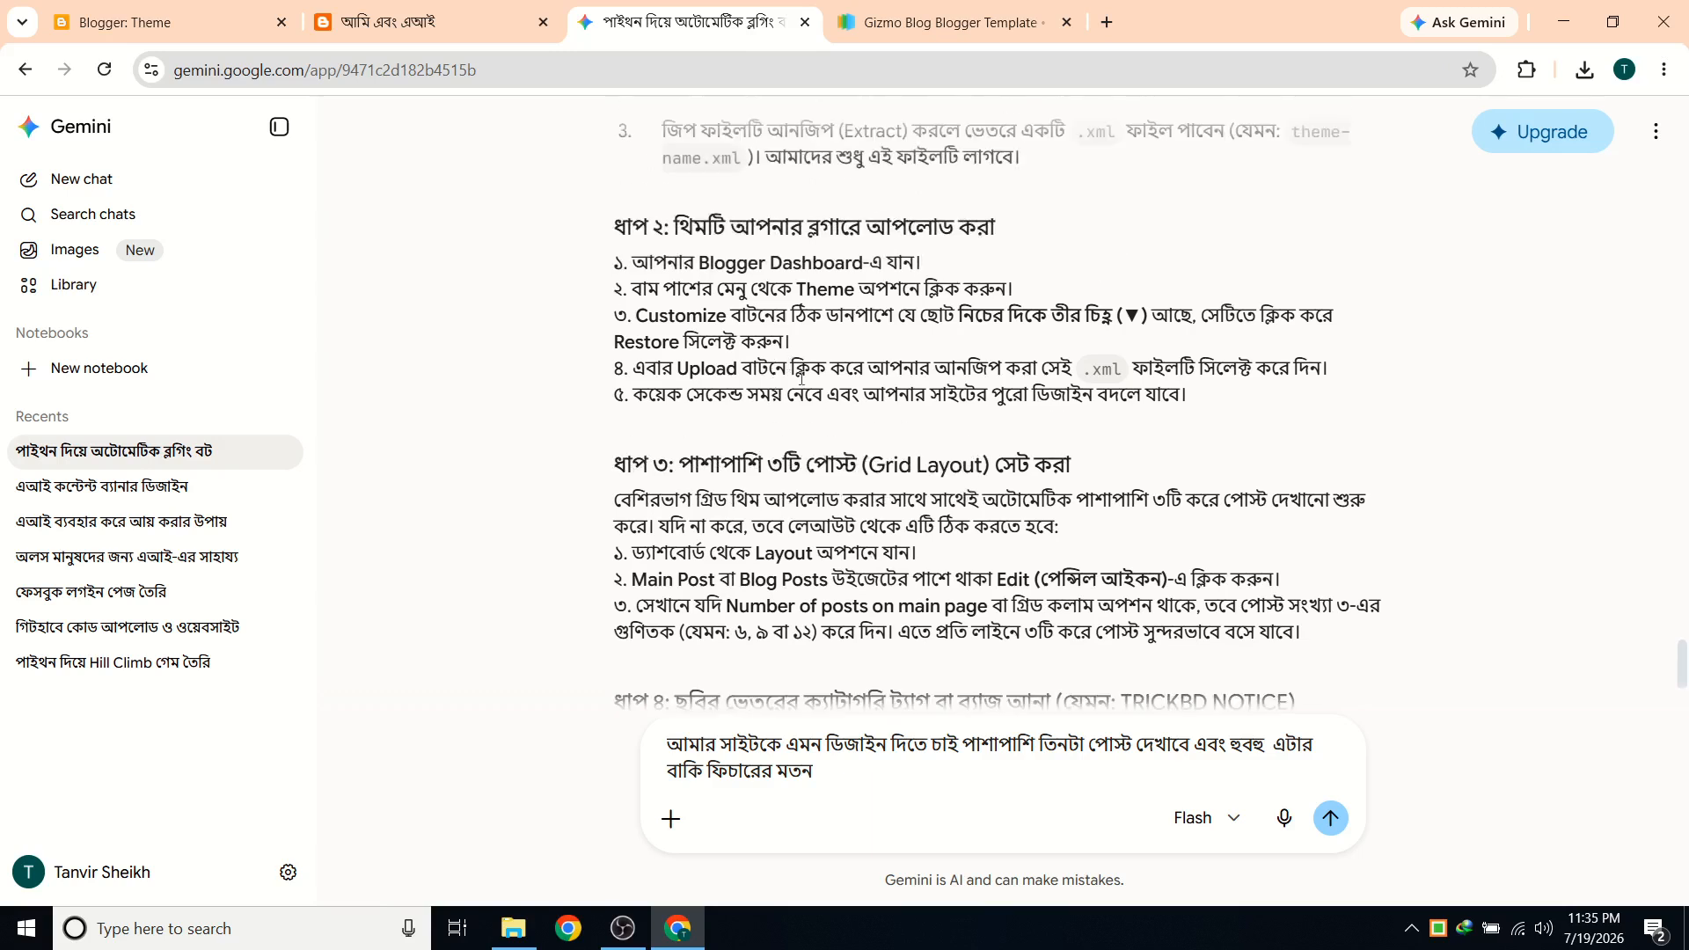
scroll(804, 380, down, 1)
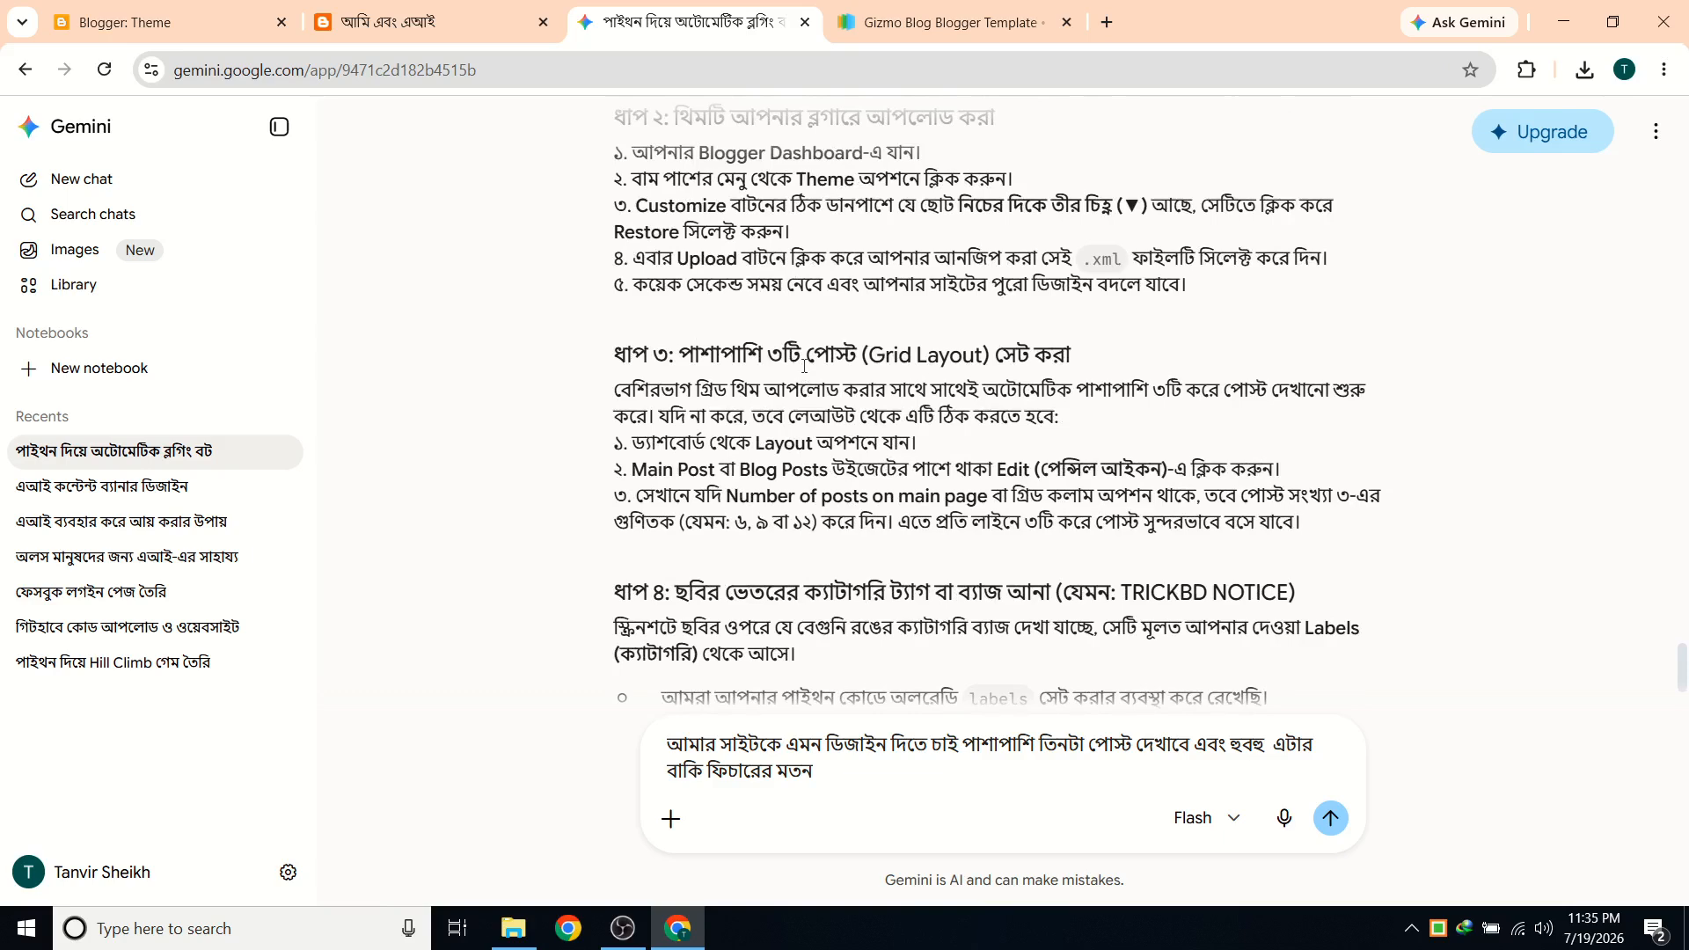
Return to the live blog and reload its homepage to view the newly uploaded theme.
click(376, 37)
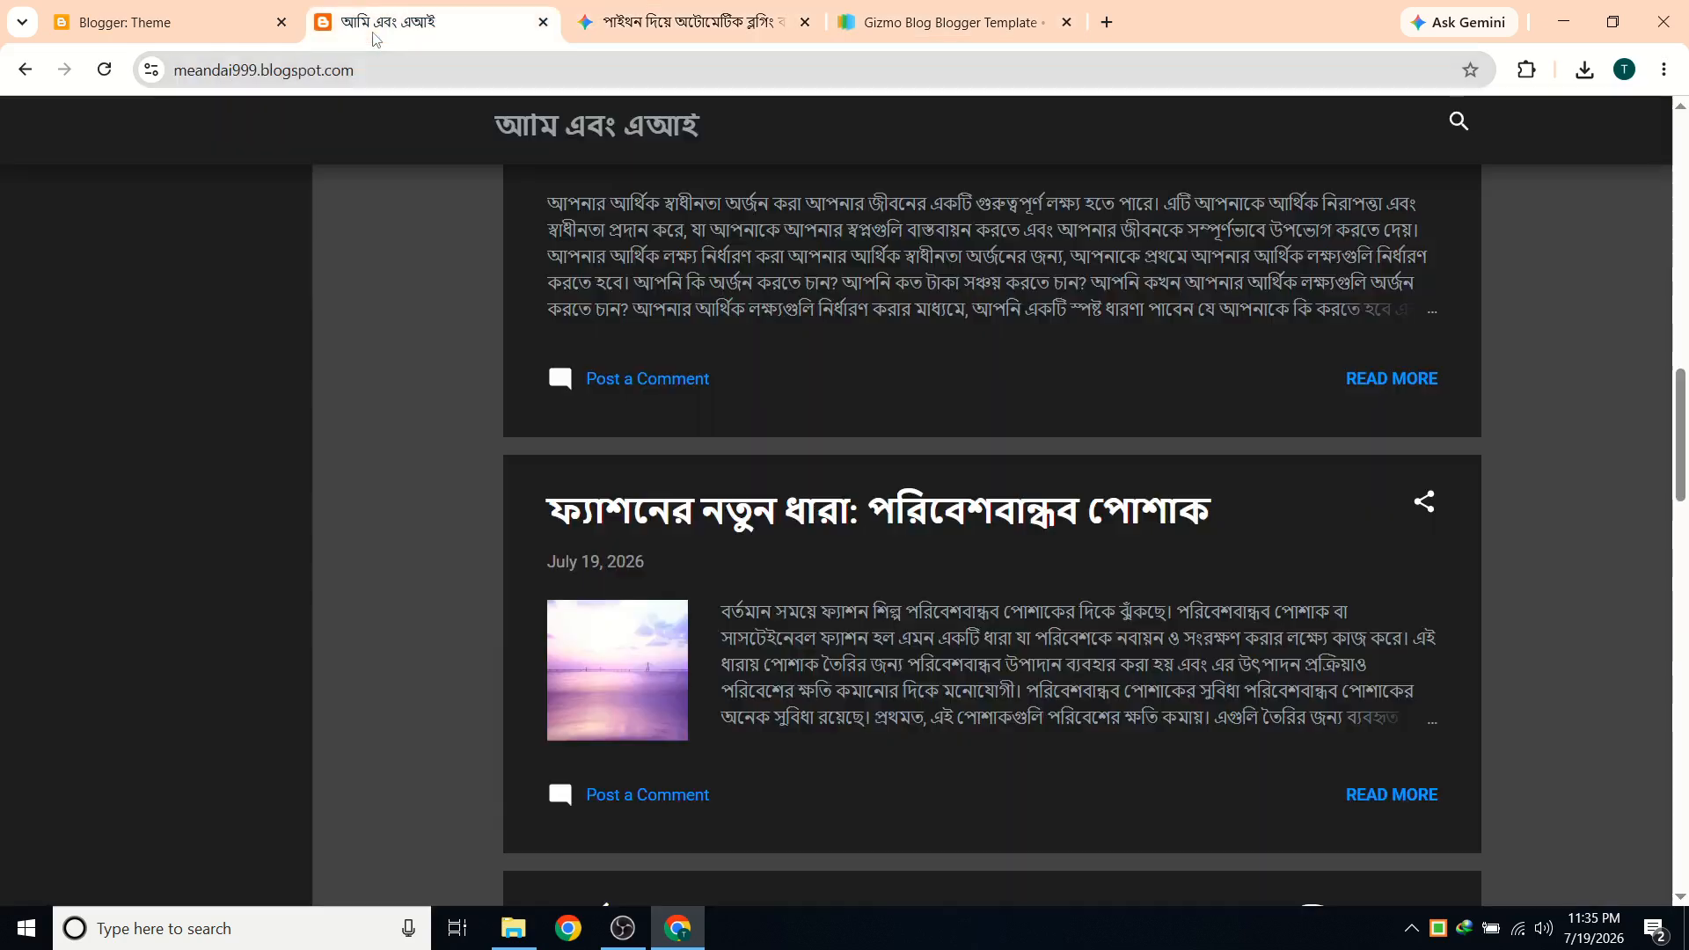
scroll(241, 257, up, 15)
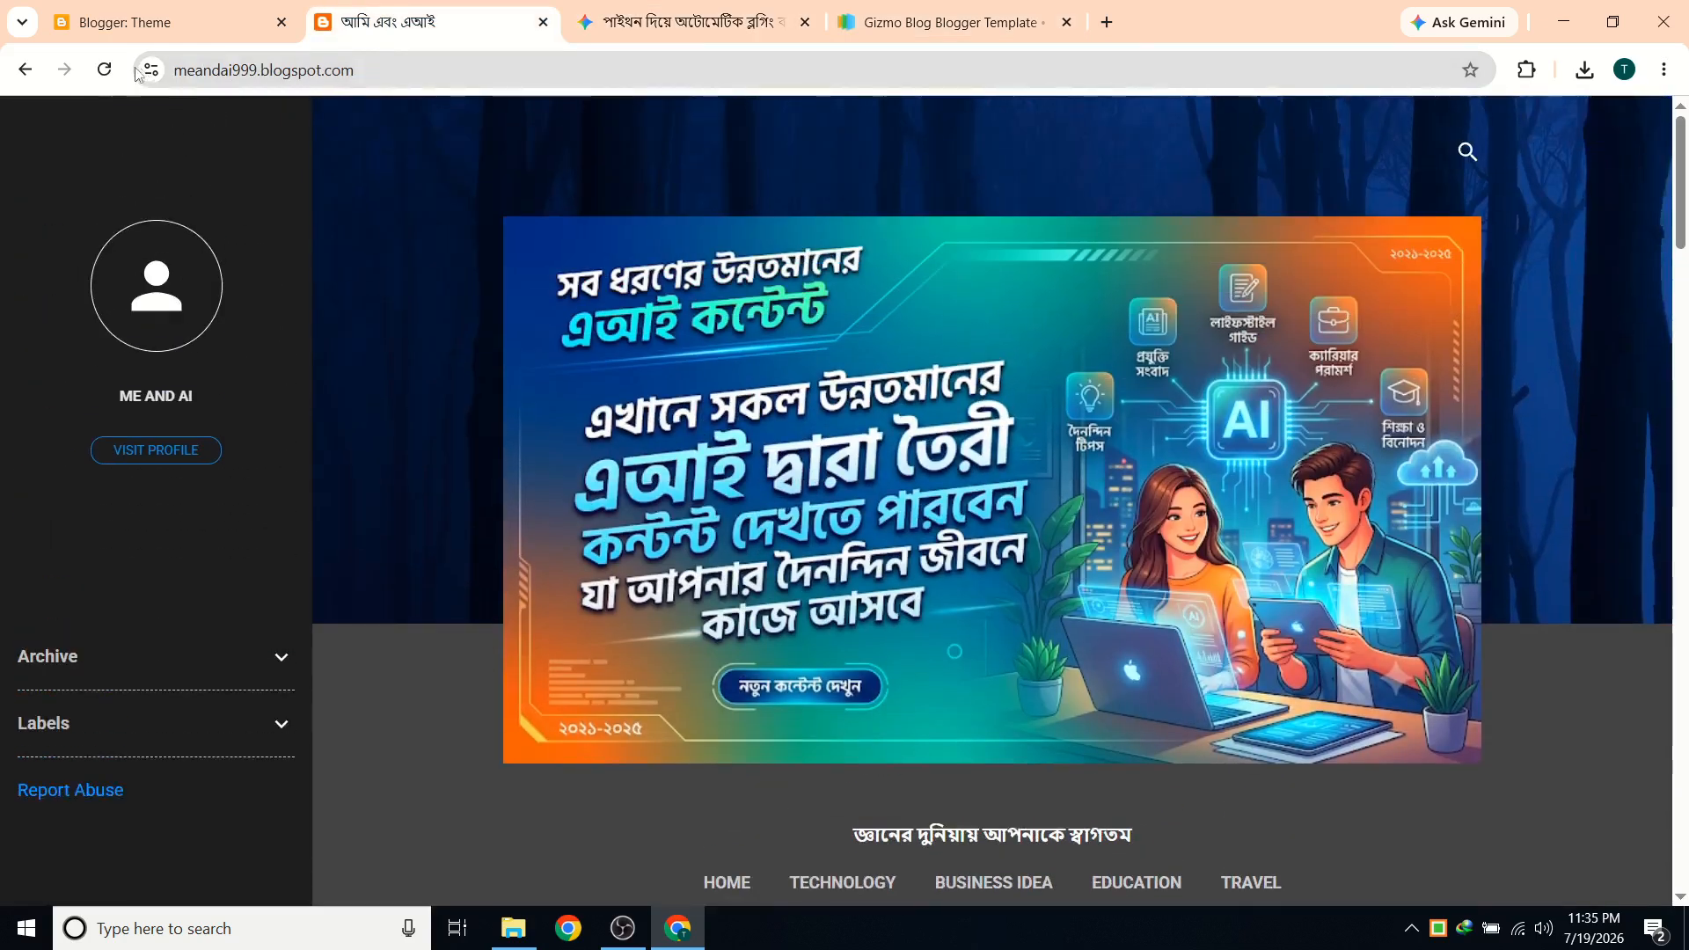
click(104, 69)
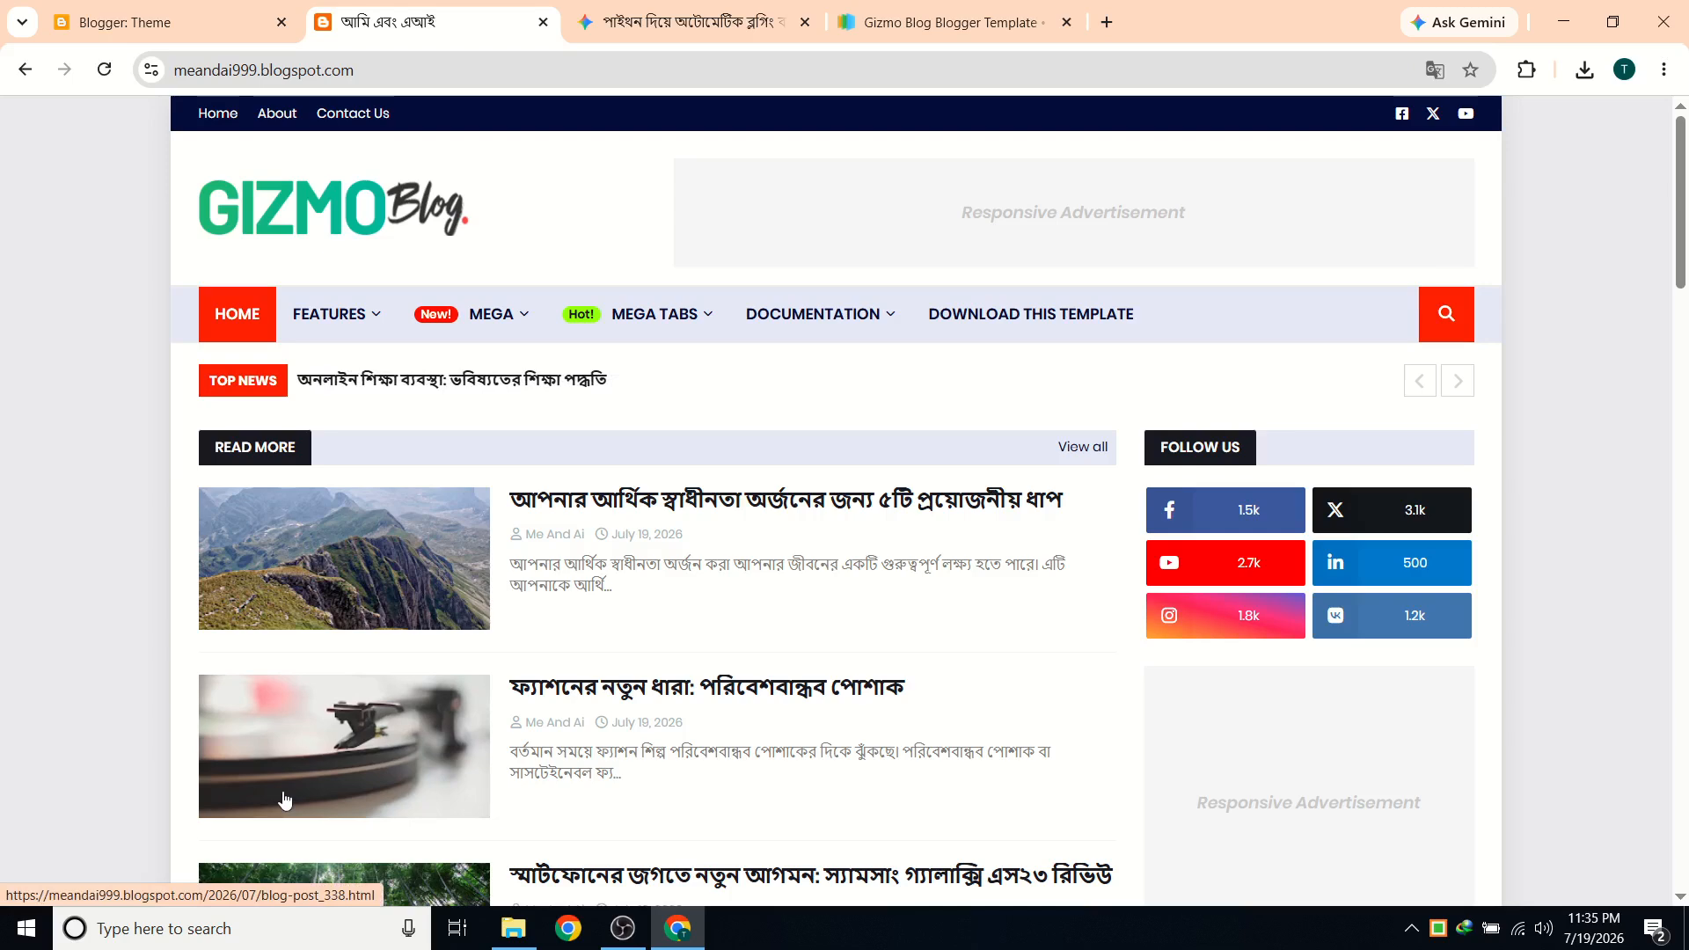
click(407, 216)
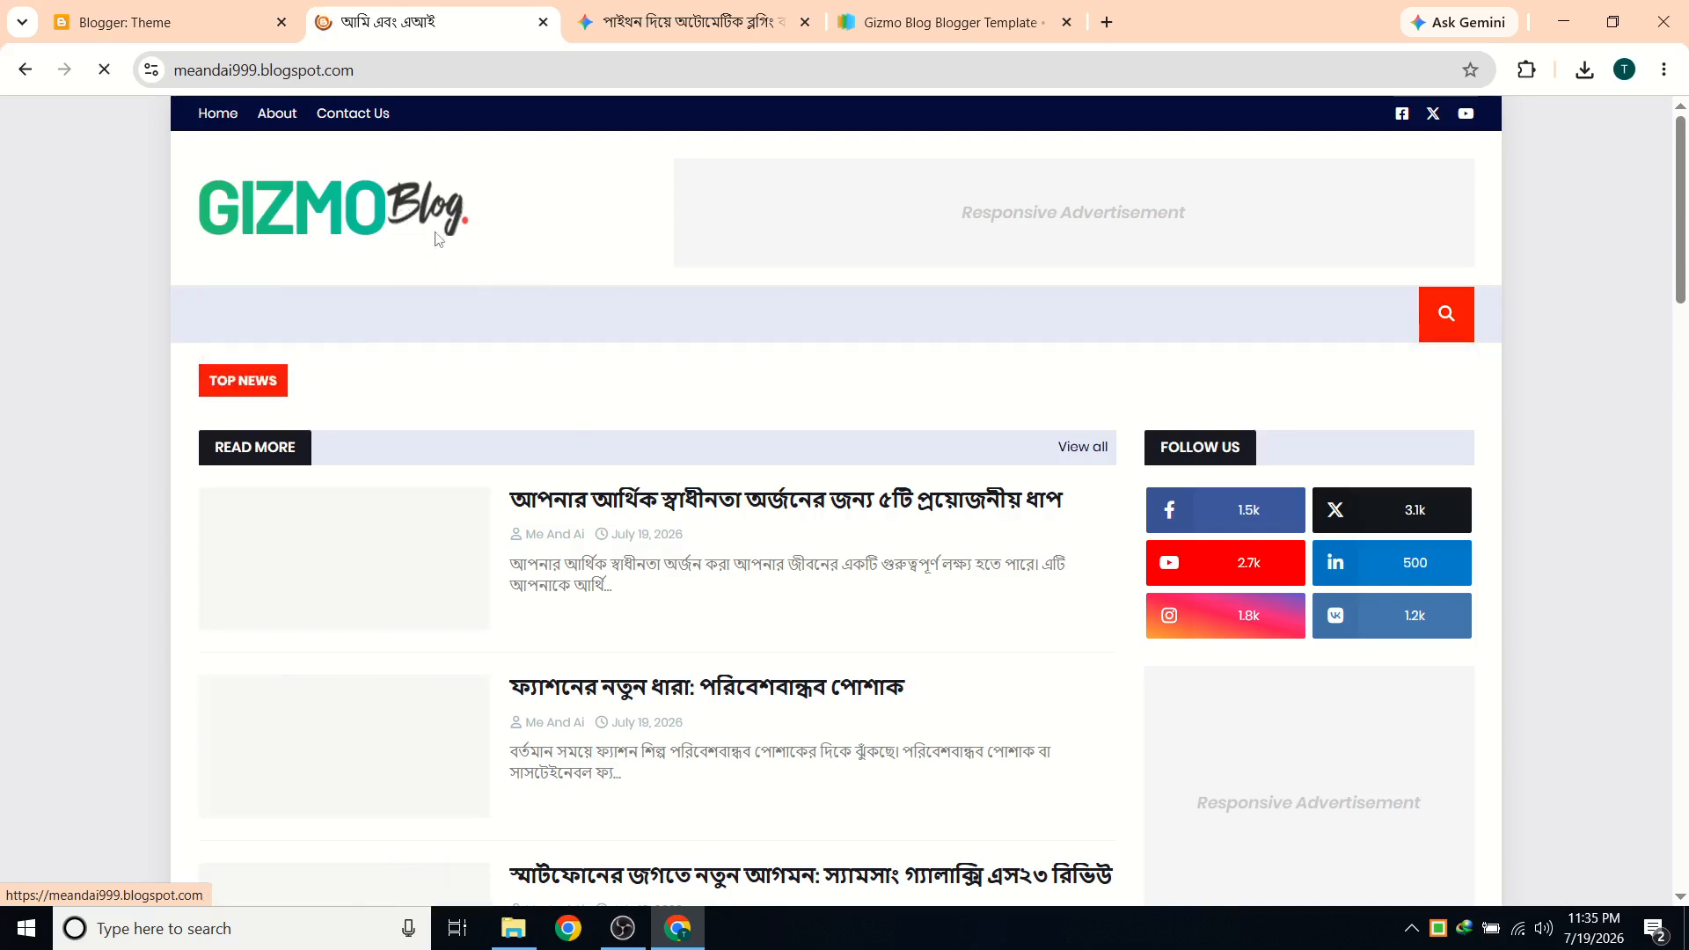
click(380, 225)
Examine the homepage's post list, sidebar gadgets and footer in the new theme.
scroll(488, 545, down, 1)
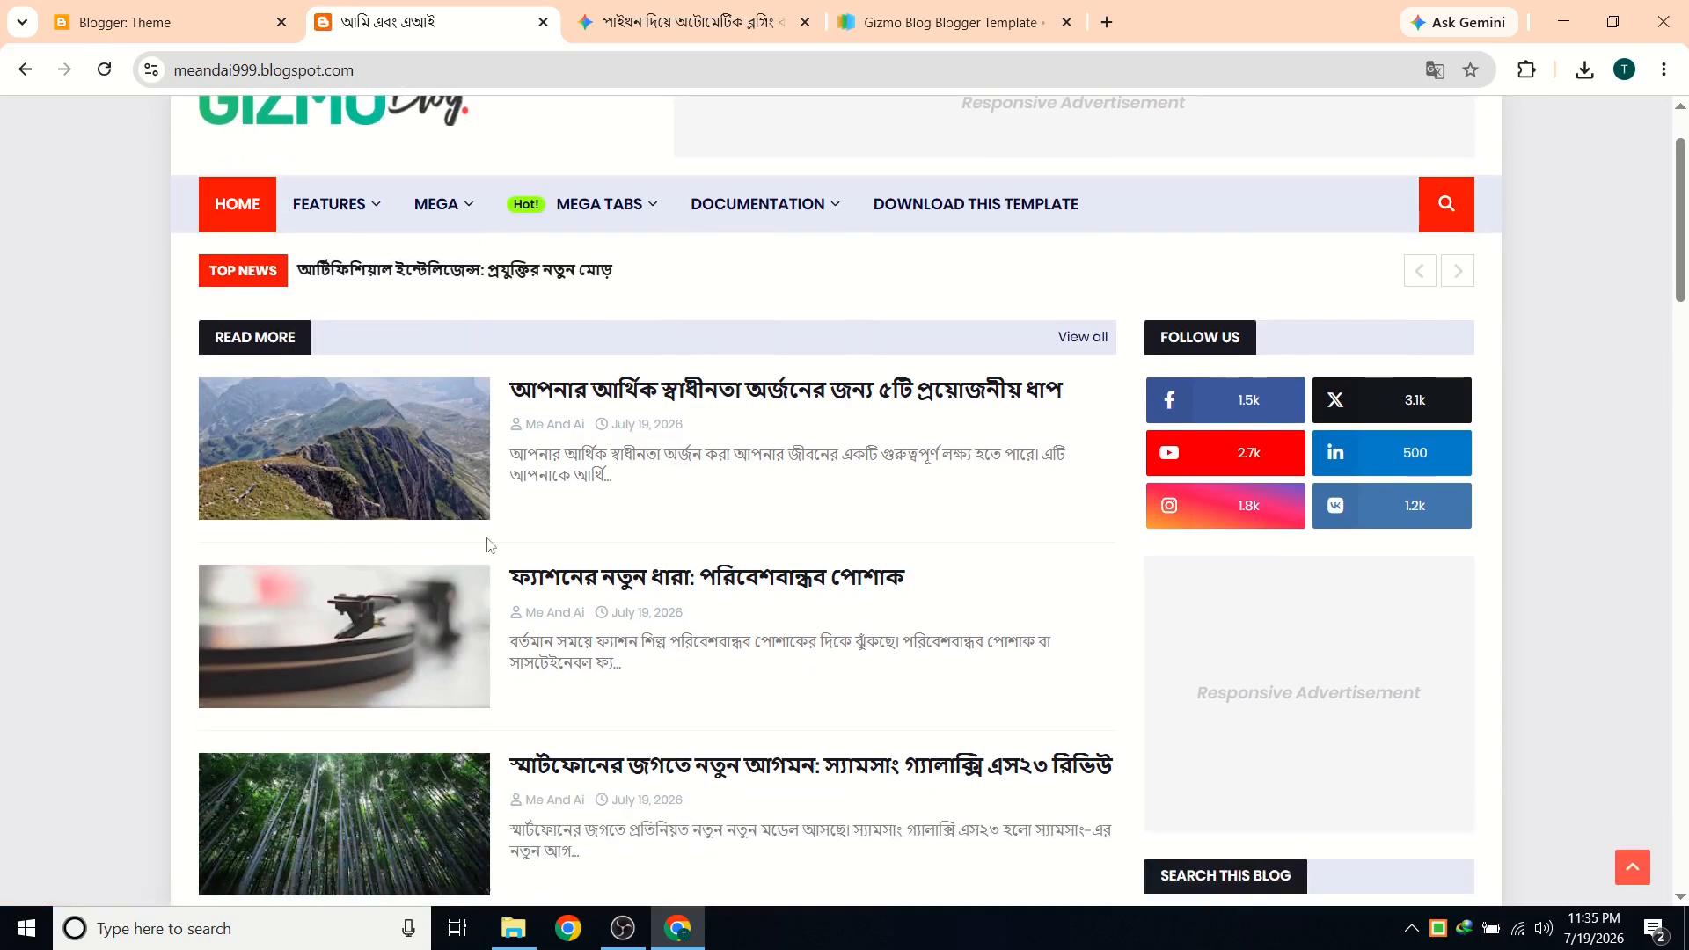
scroll(391, 559, down, 5)
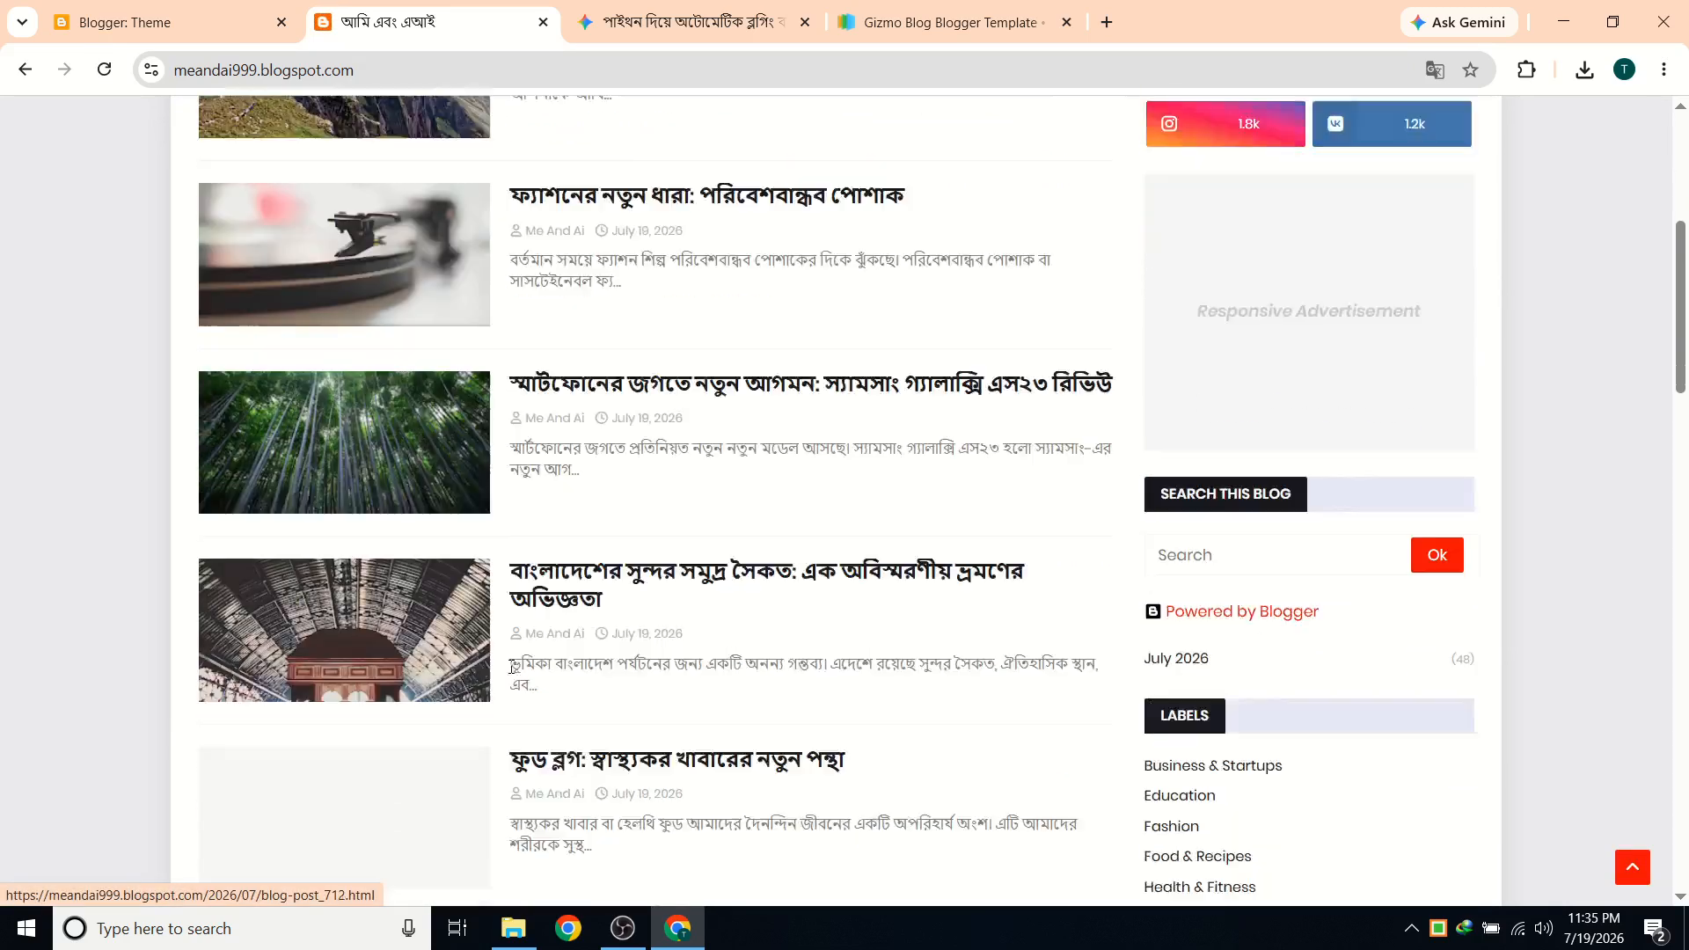
scroll(462, 740, down, 4)
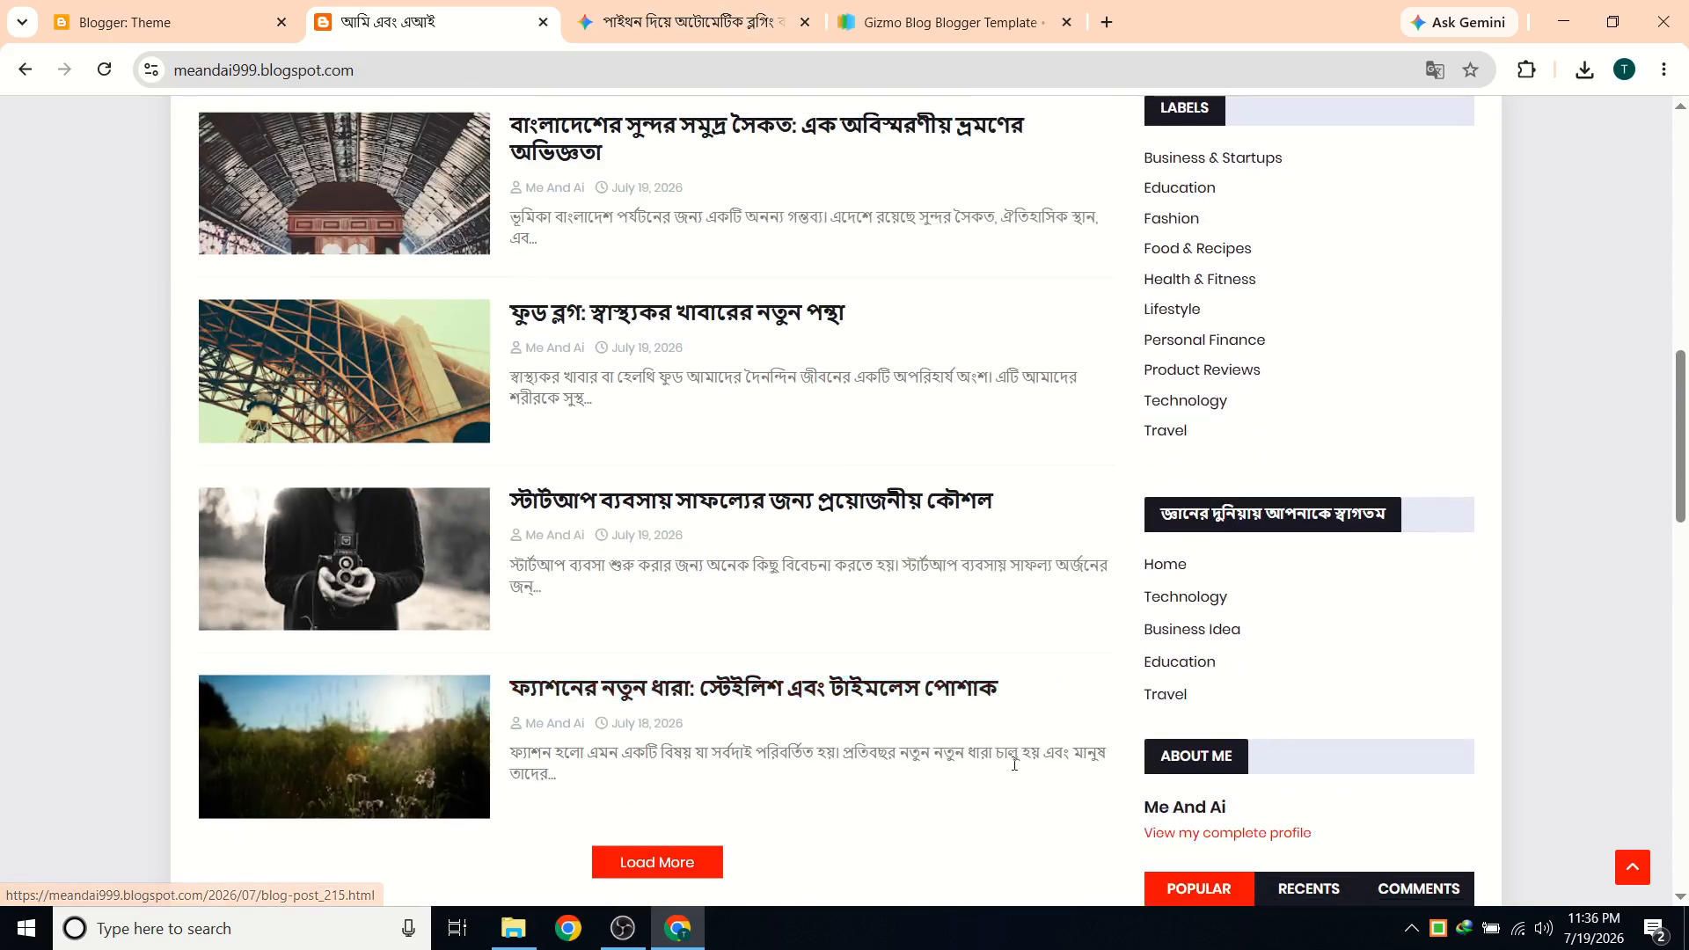
scroll(1425, 539, up, 1)
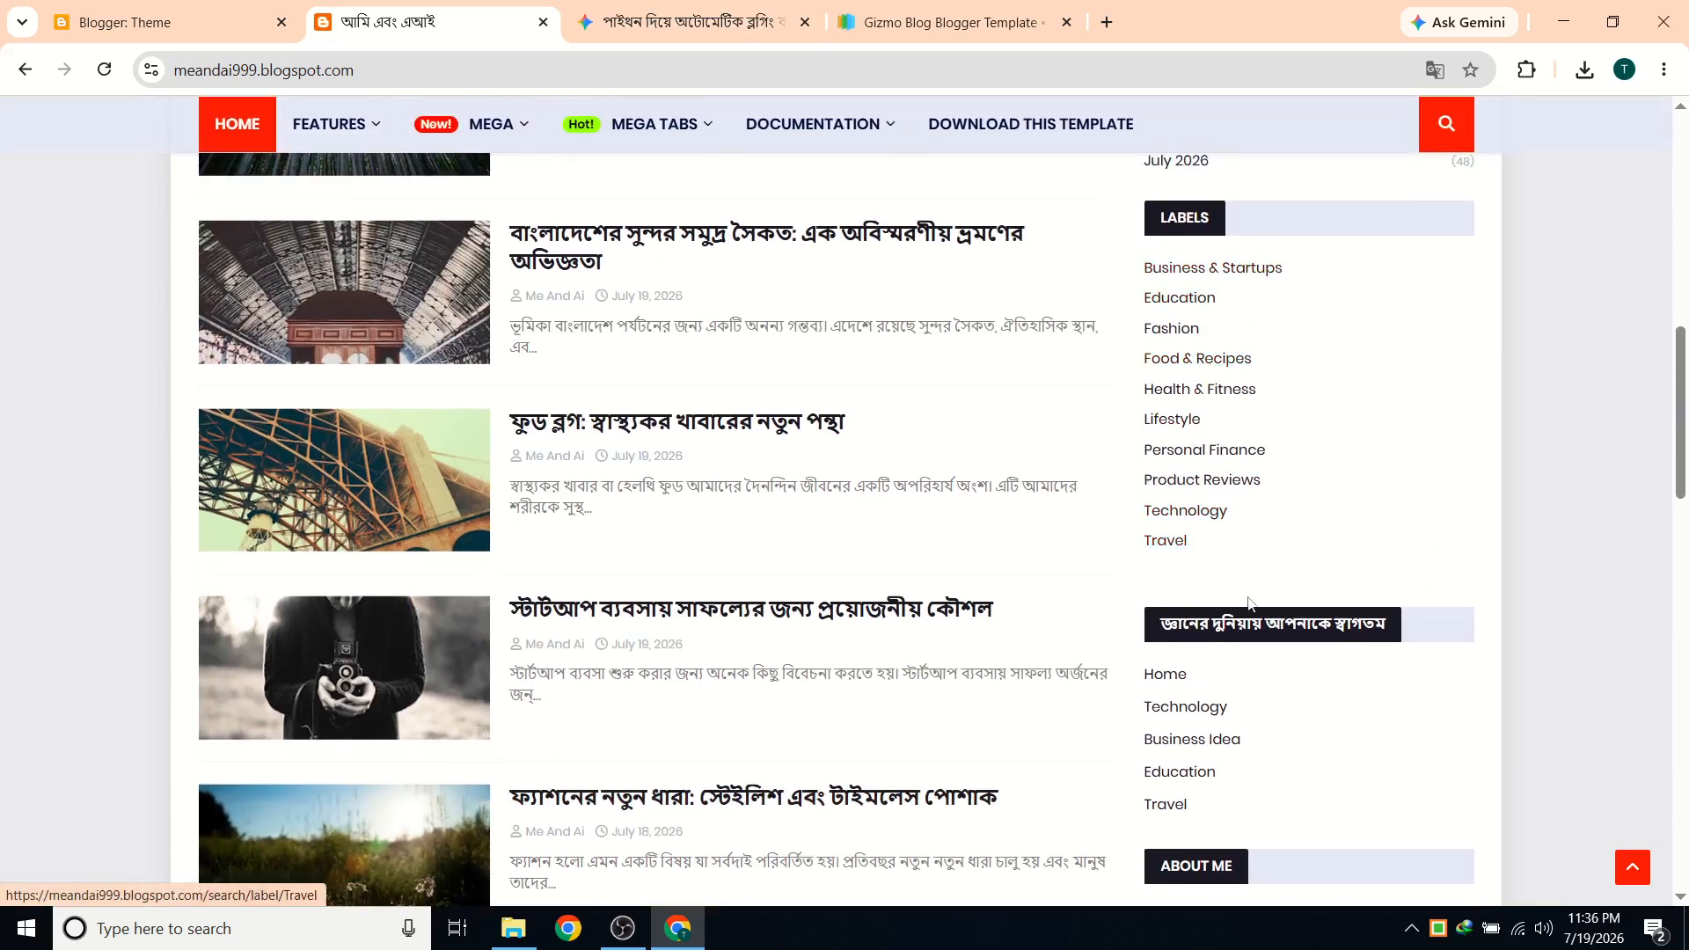
scroll(1231, 643, down, 1)
scroll(1218, 661, up, 2)
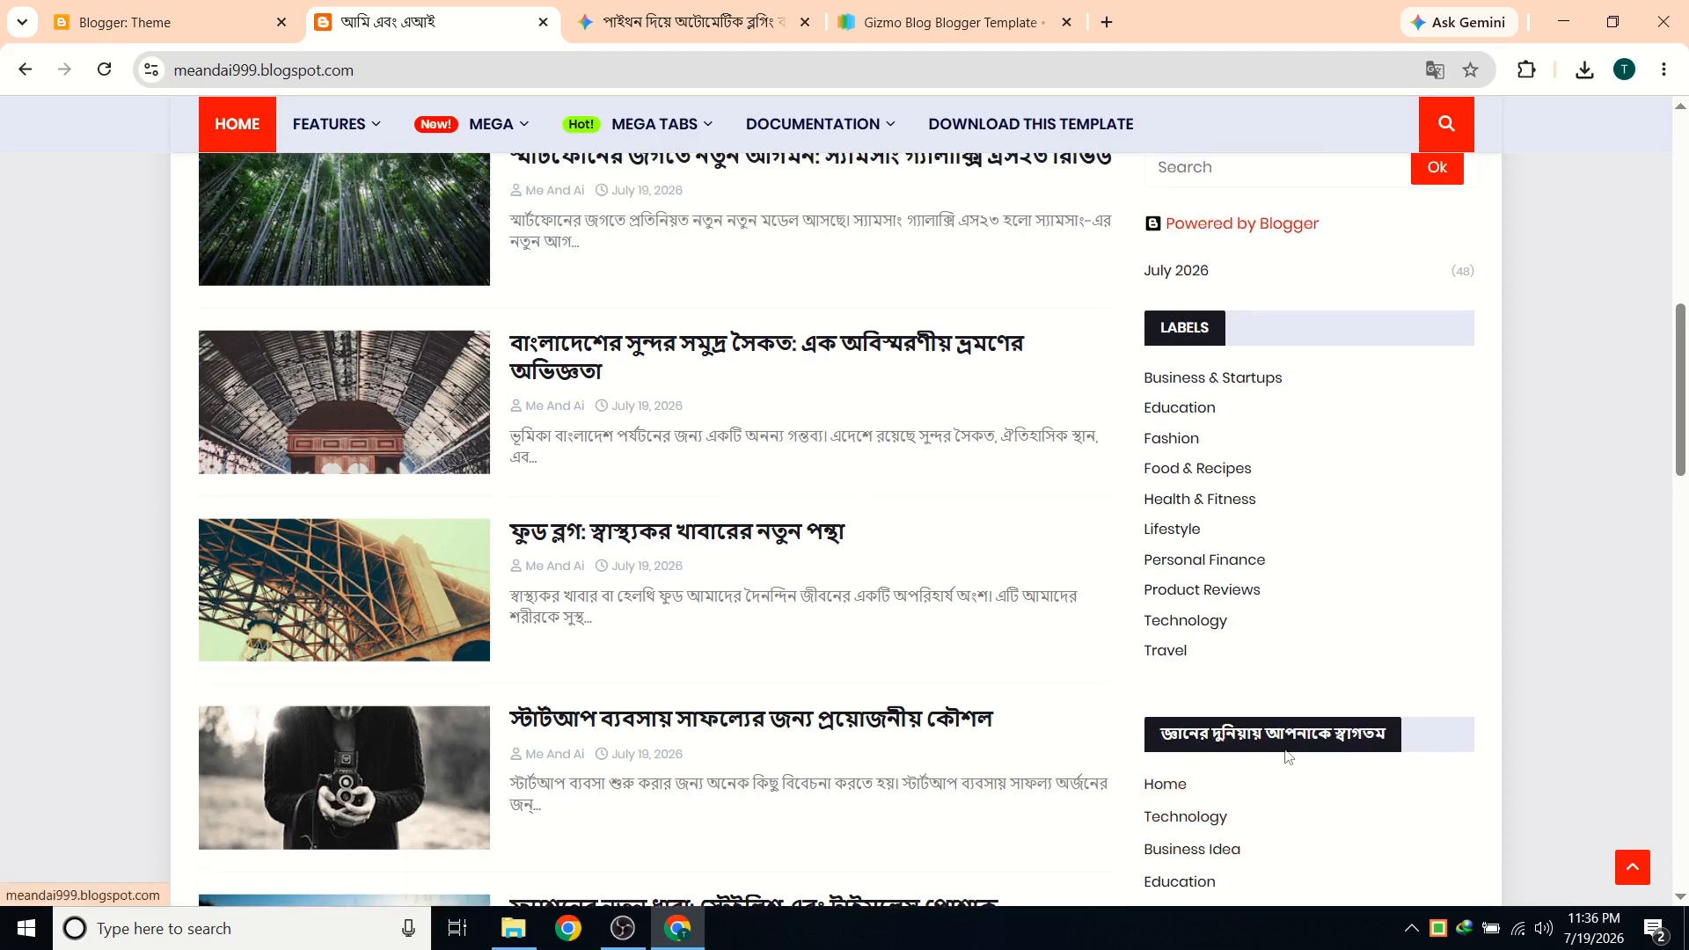
scroll(1228, 695, down, 2)
scroll(1232, 722, down, 2)
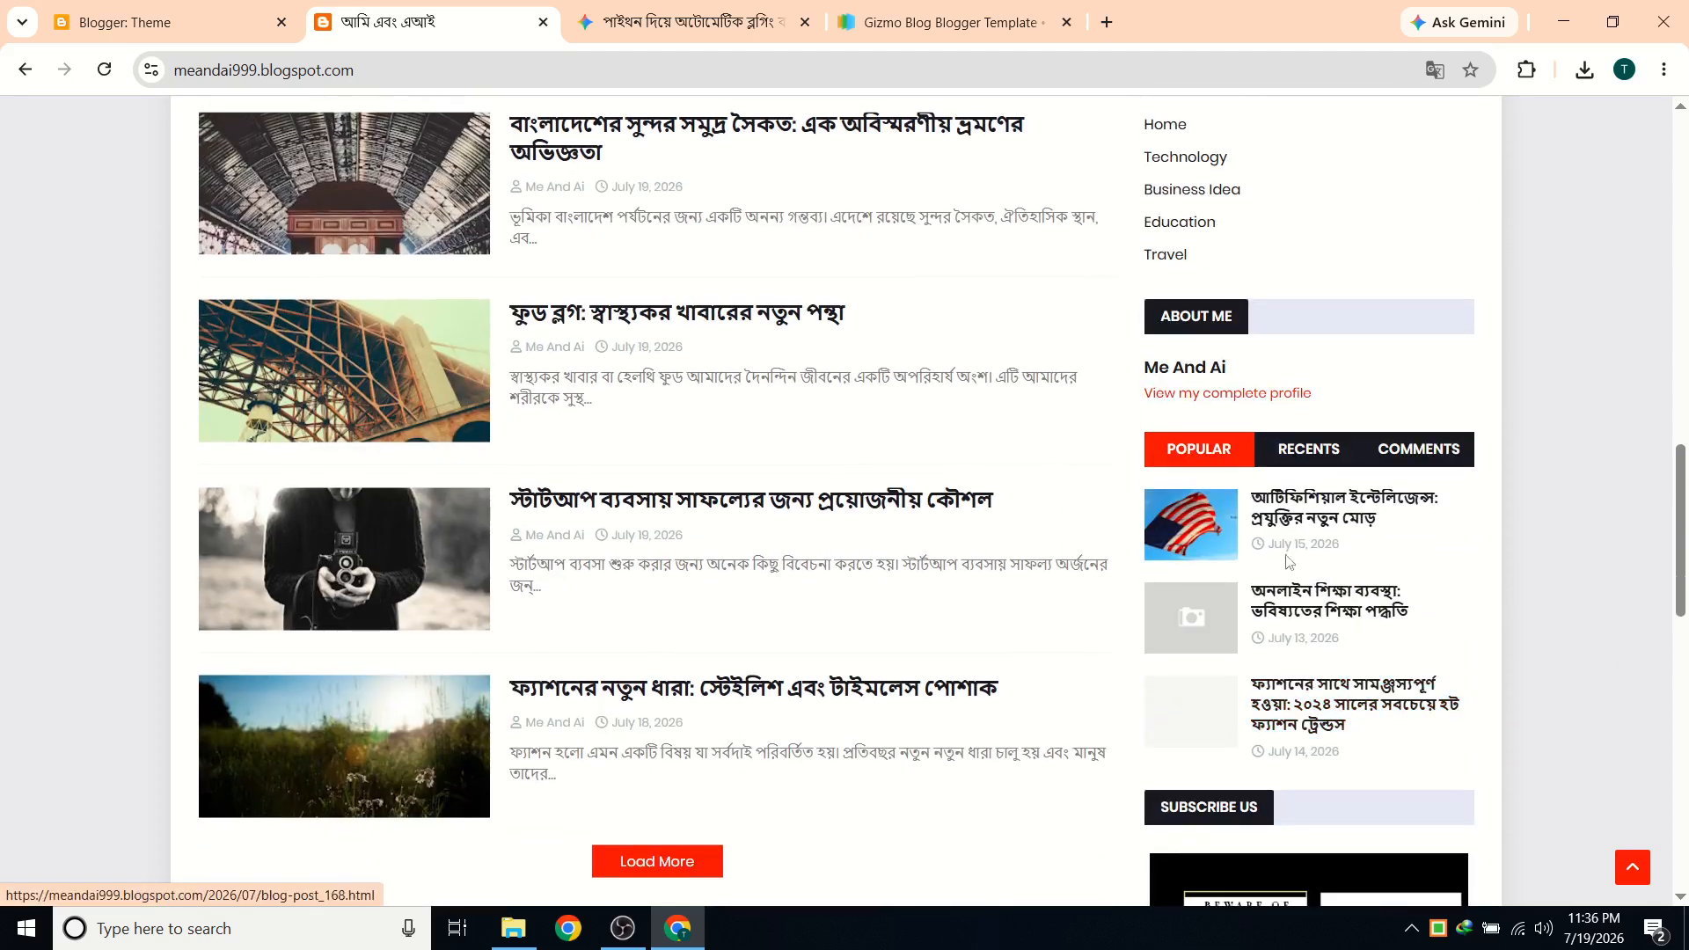
scroll(1174, 715, down, 4)
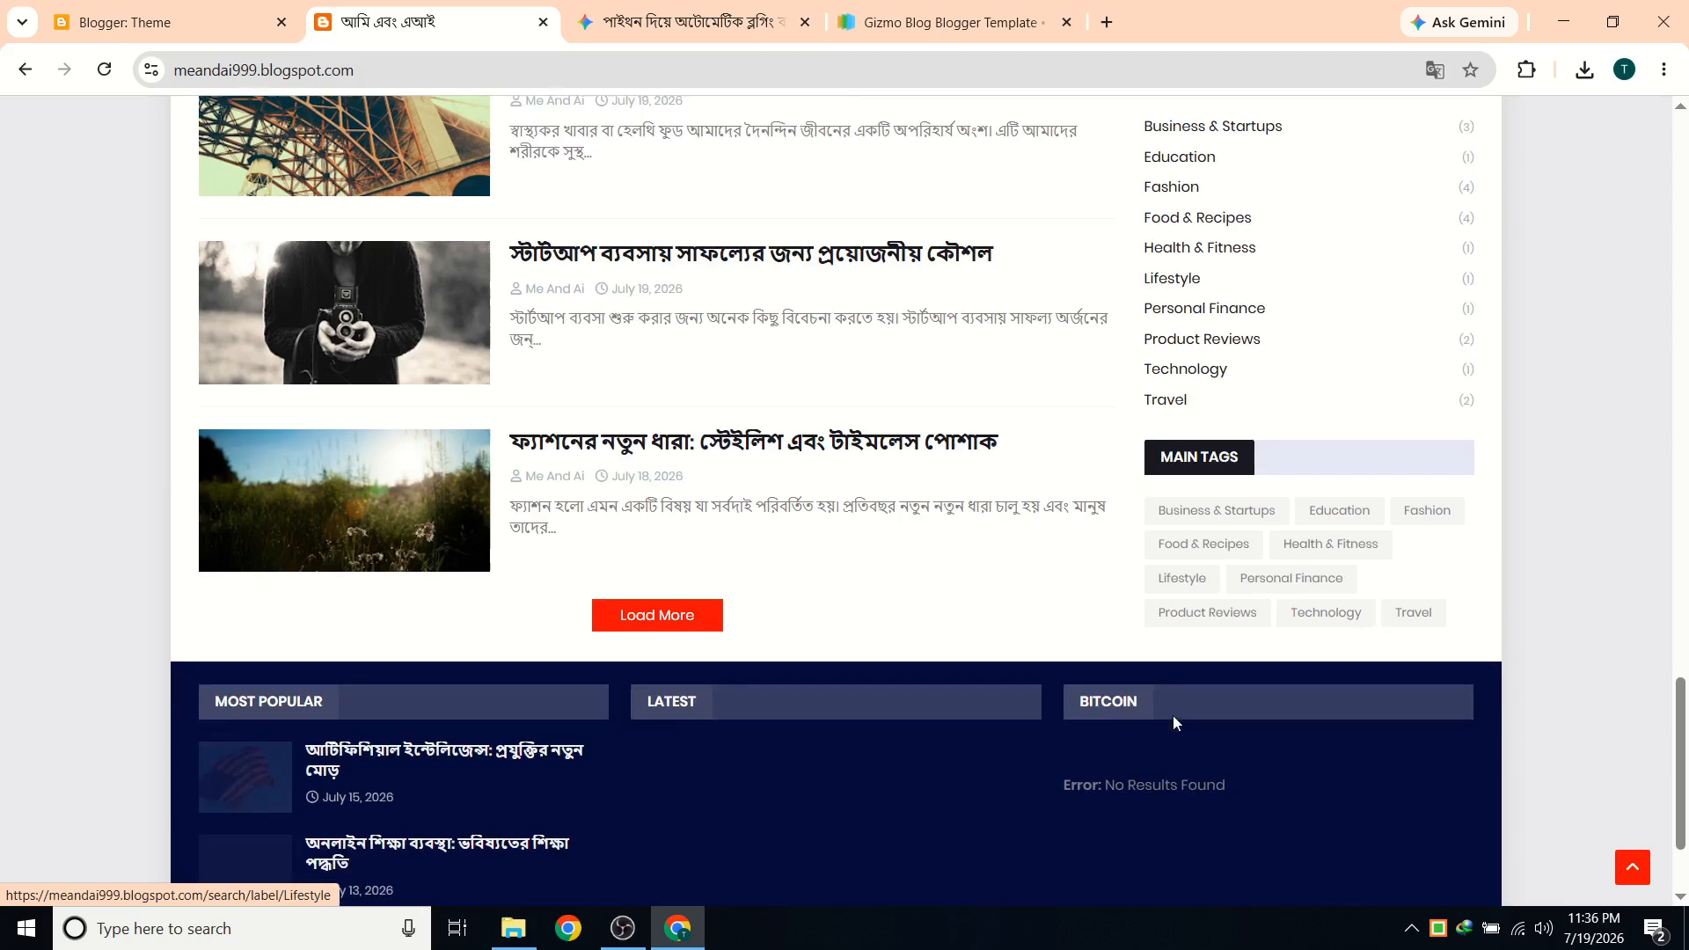
Review the homepage's categories, tags and remaining posts, ending at the page header.
scroll(1175, 711, up, 4)
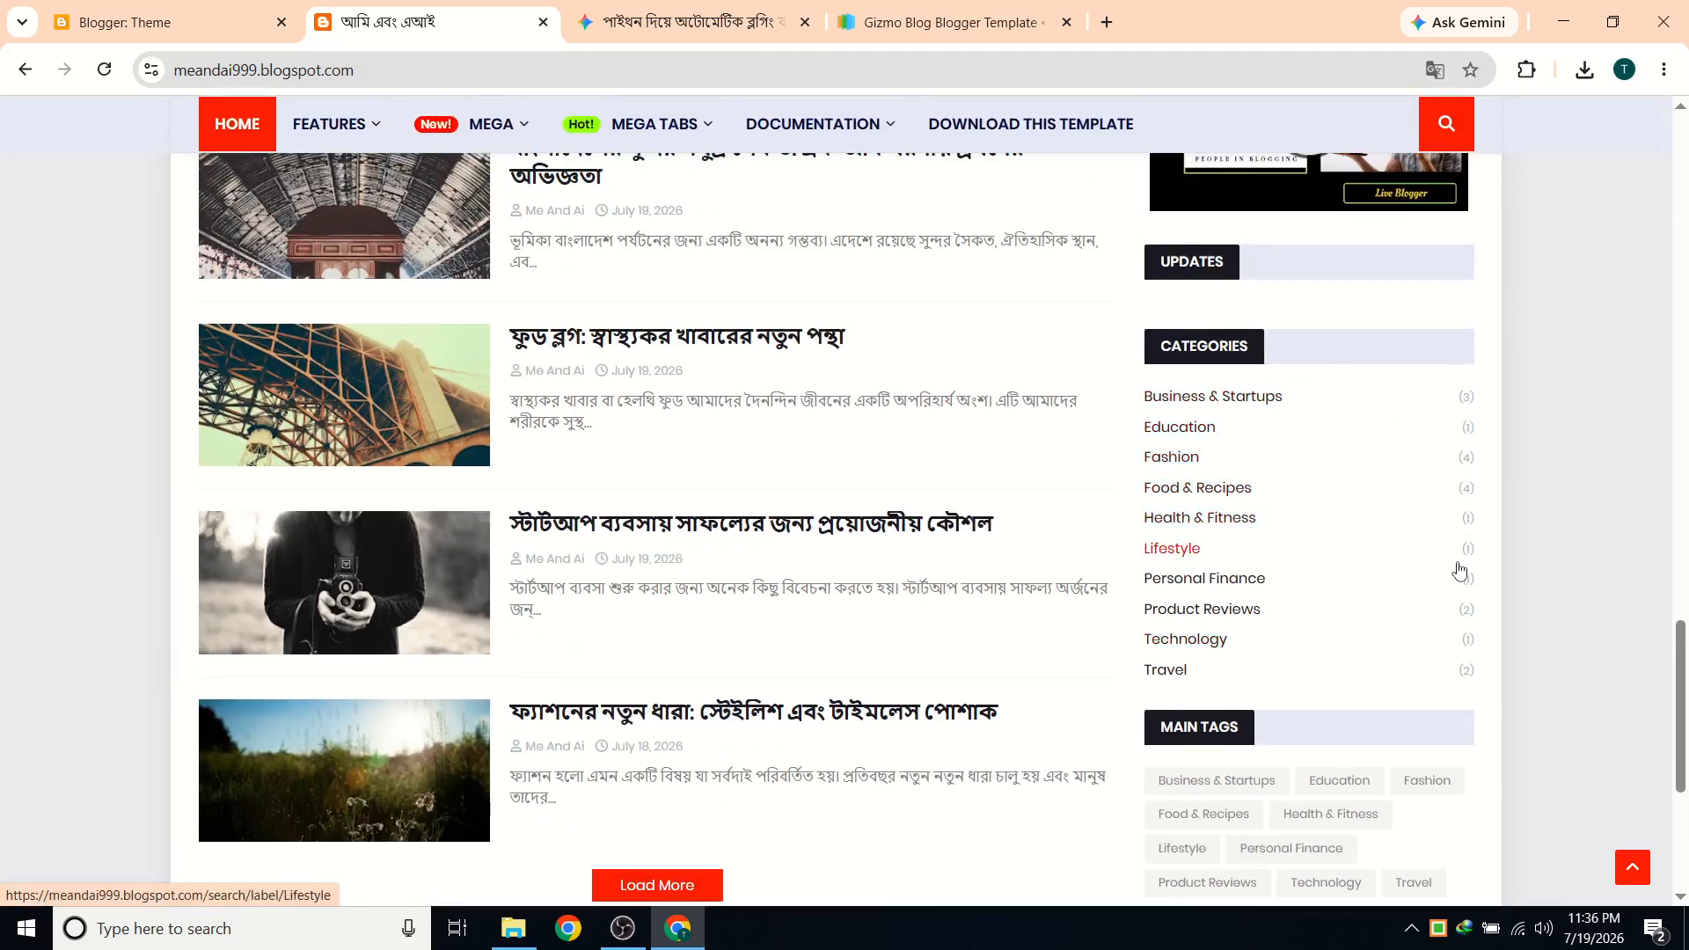
scroll(1350, 642, down, 2)
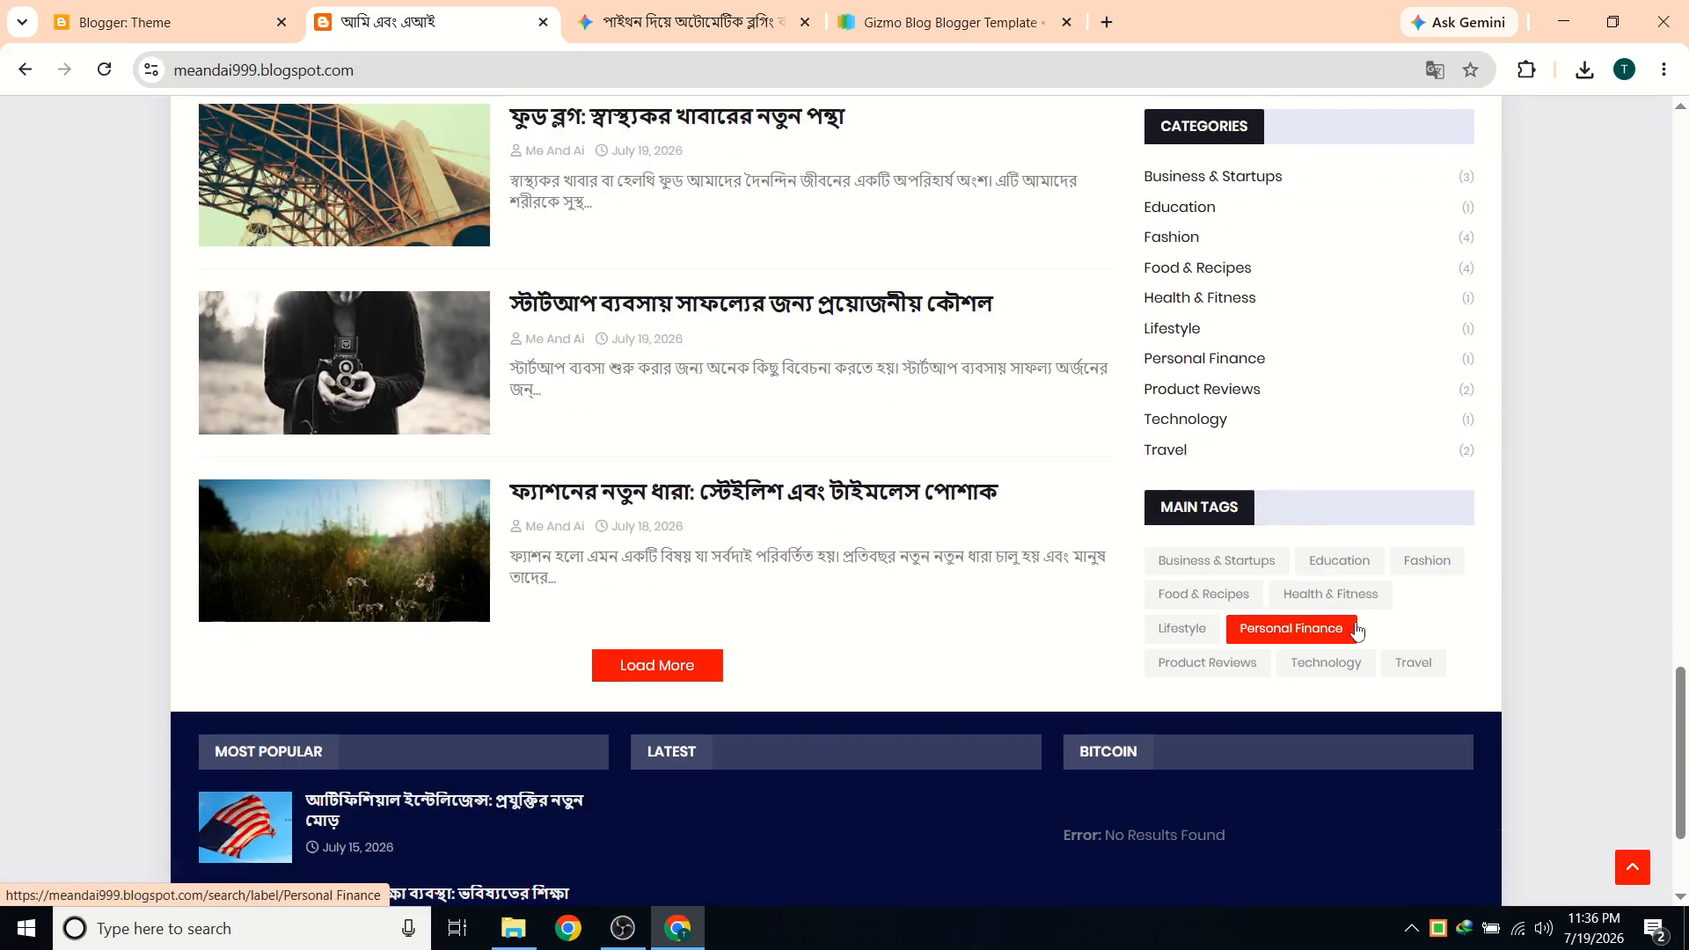
scroll(1012, 488, up, 10)
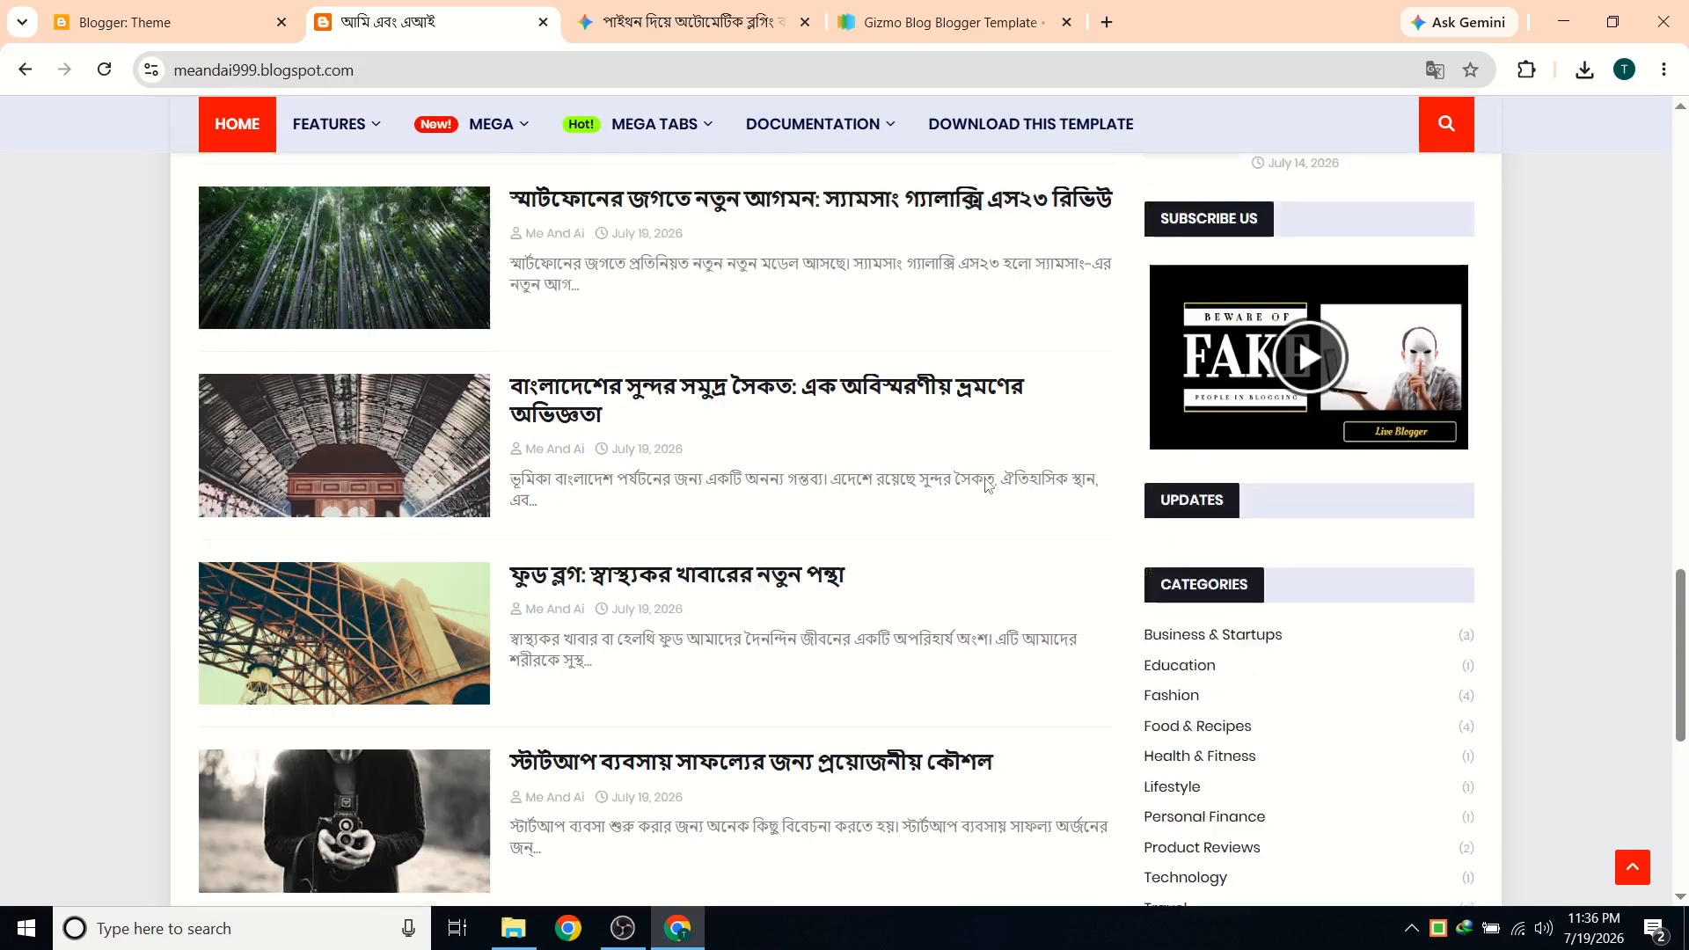
scroll(977, 483, up, 3)
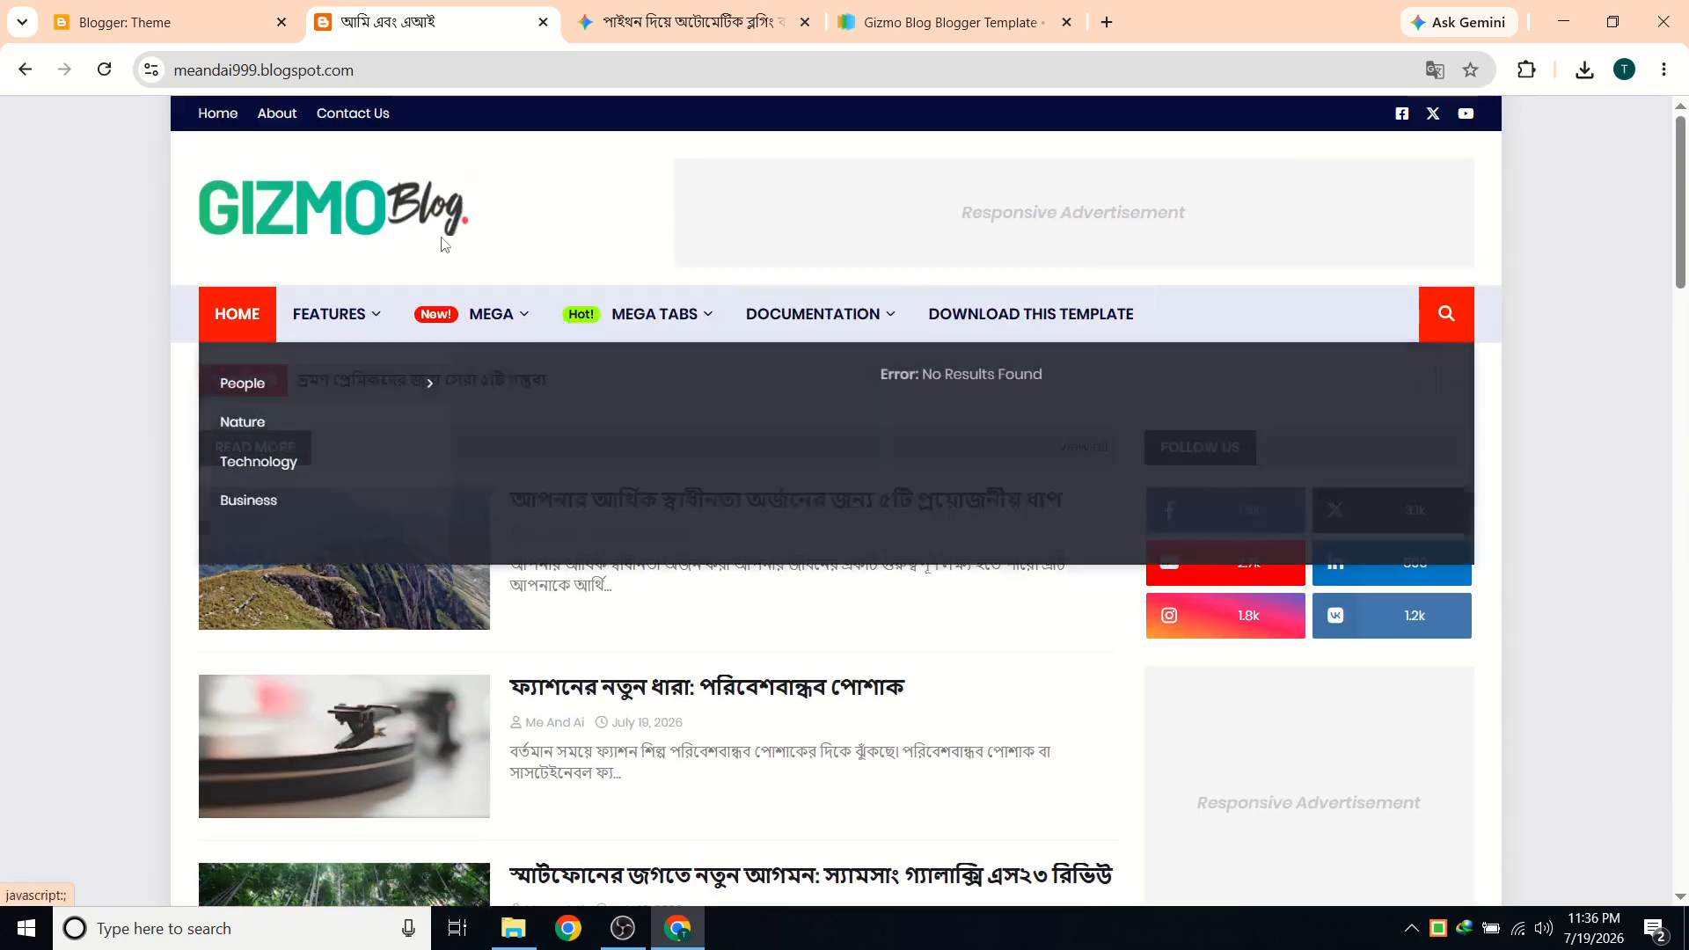
Reopen the live blog from its Blogger dashboard, close the old blog tab, and view the homepage's first posts.
click(177, 32)
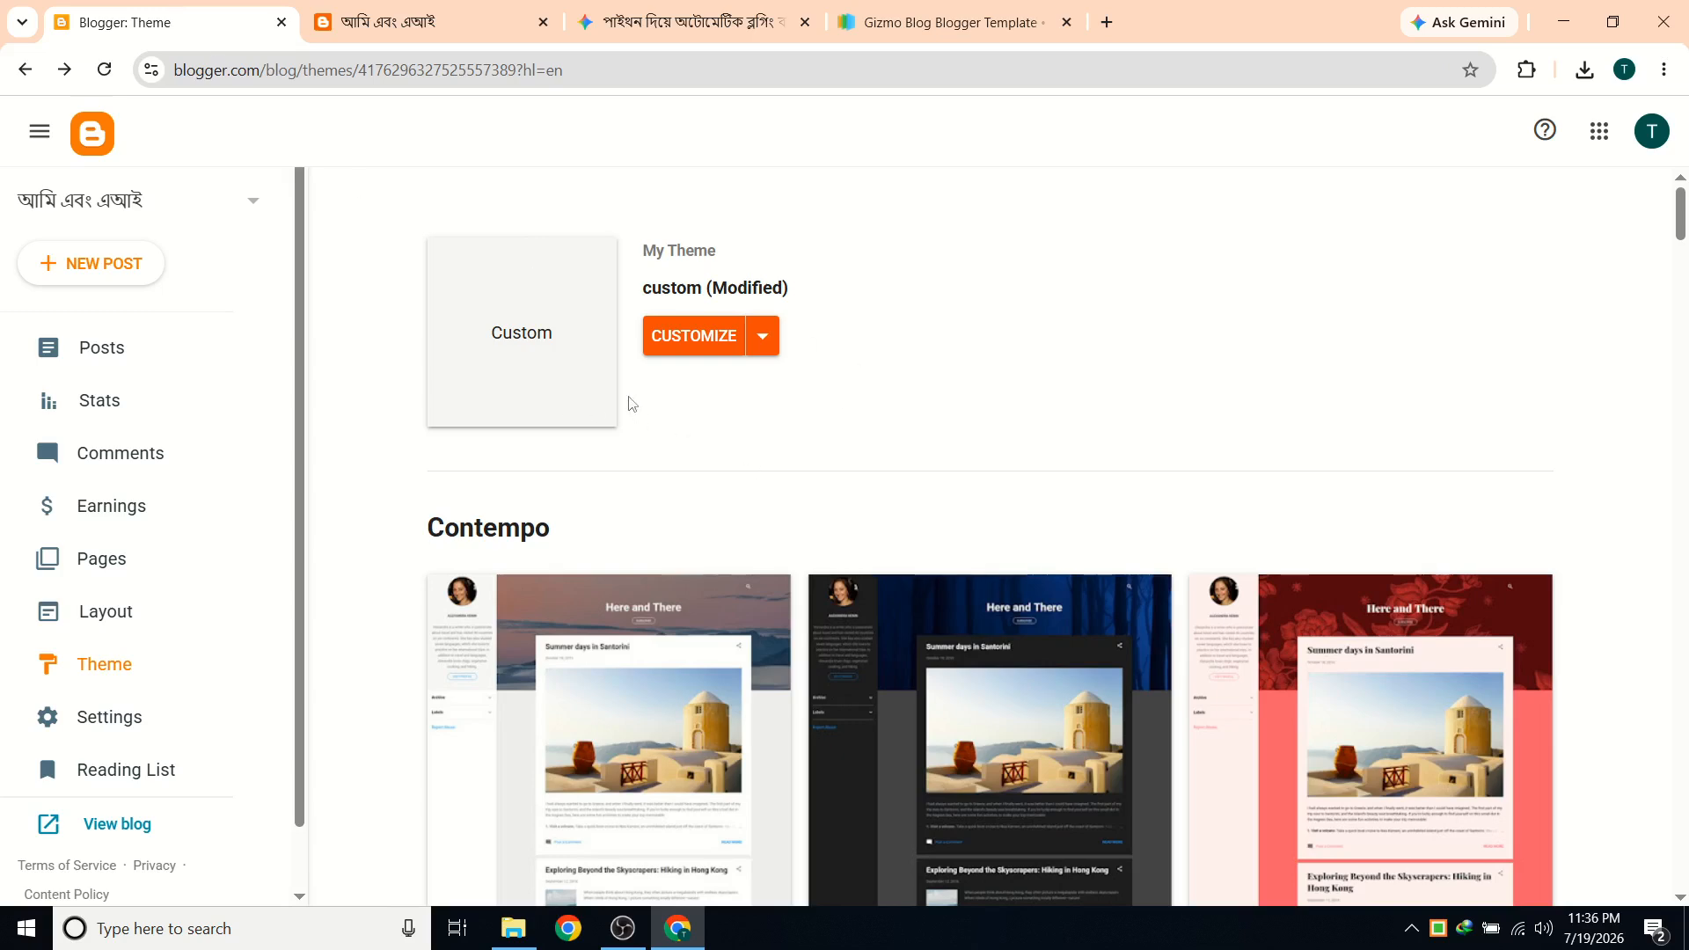
scroll(584, 533, down, 4)
scroll(585, 533, up, 4)
click(105, 70)
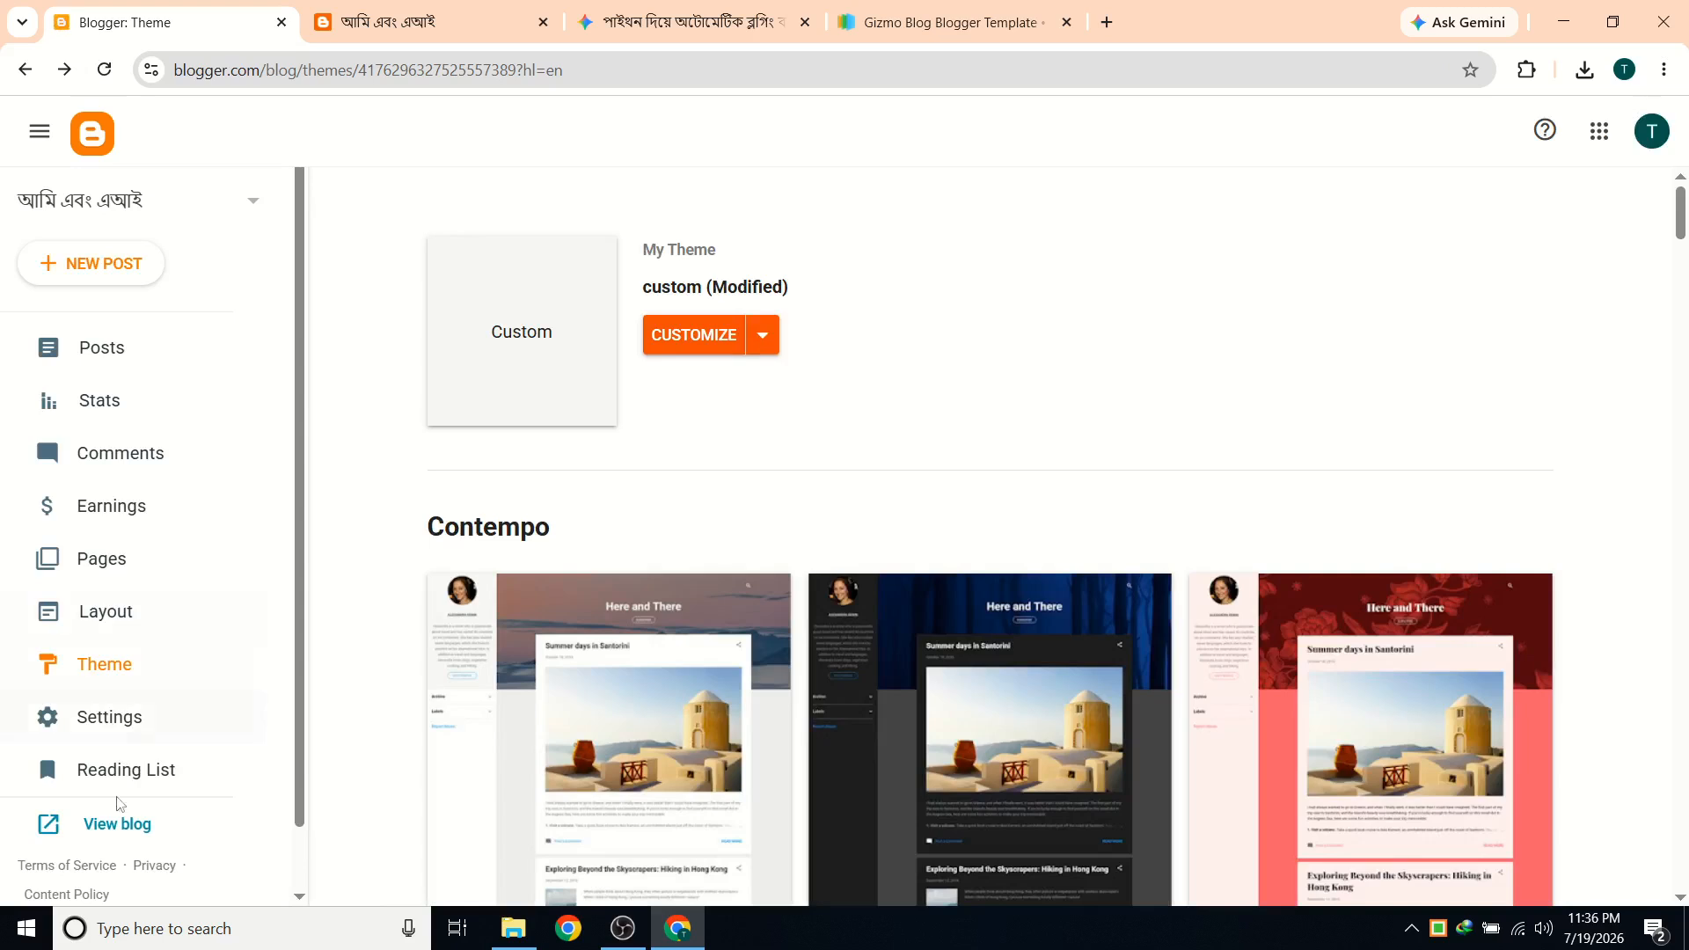
scroll(121, 800, down, 1)
click(125, 761)
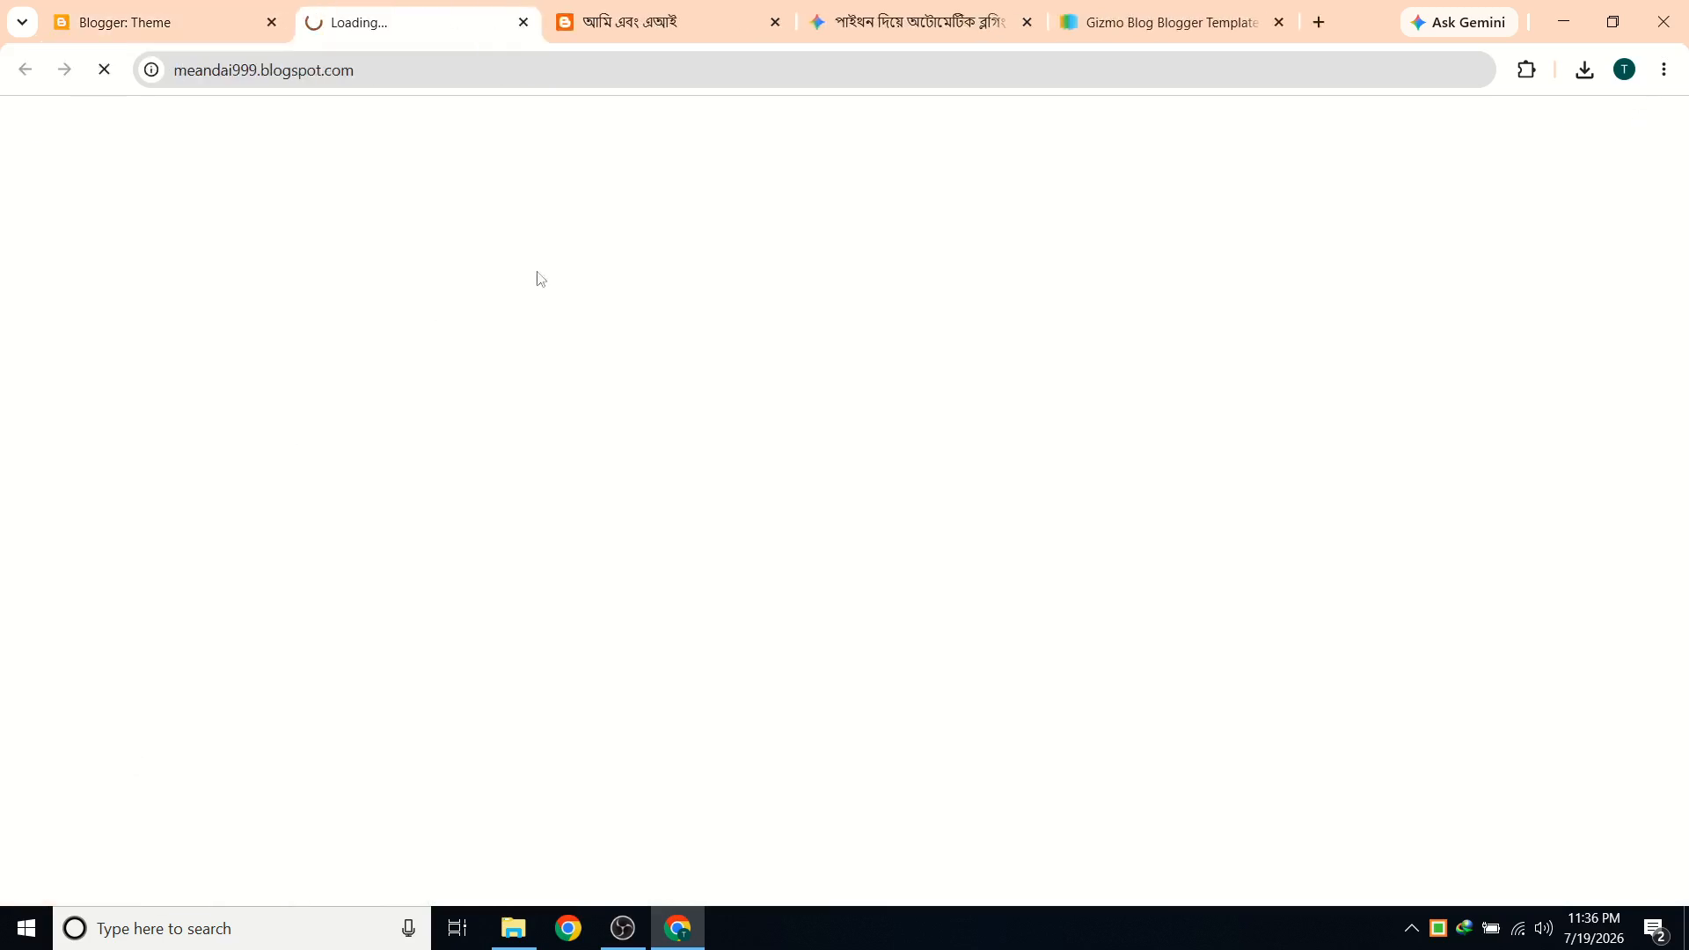
click(774, 22)
scroll(699, 471, down, 5)
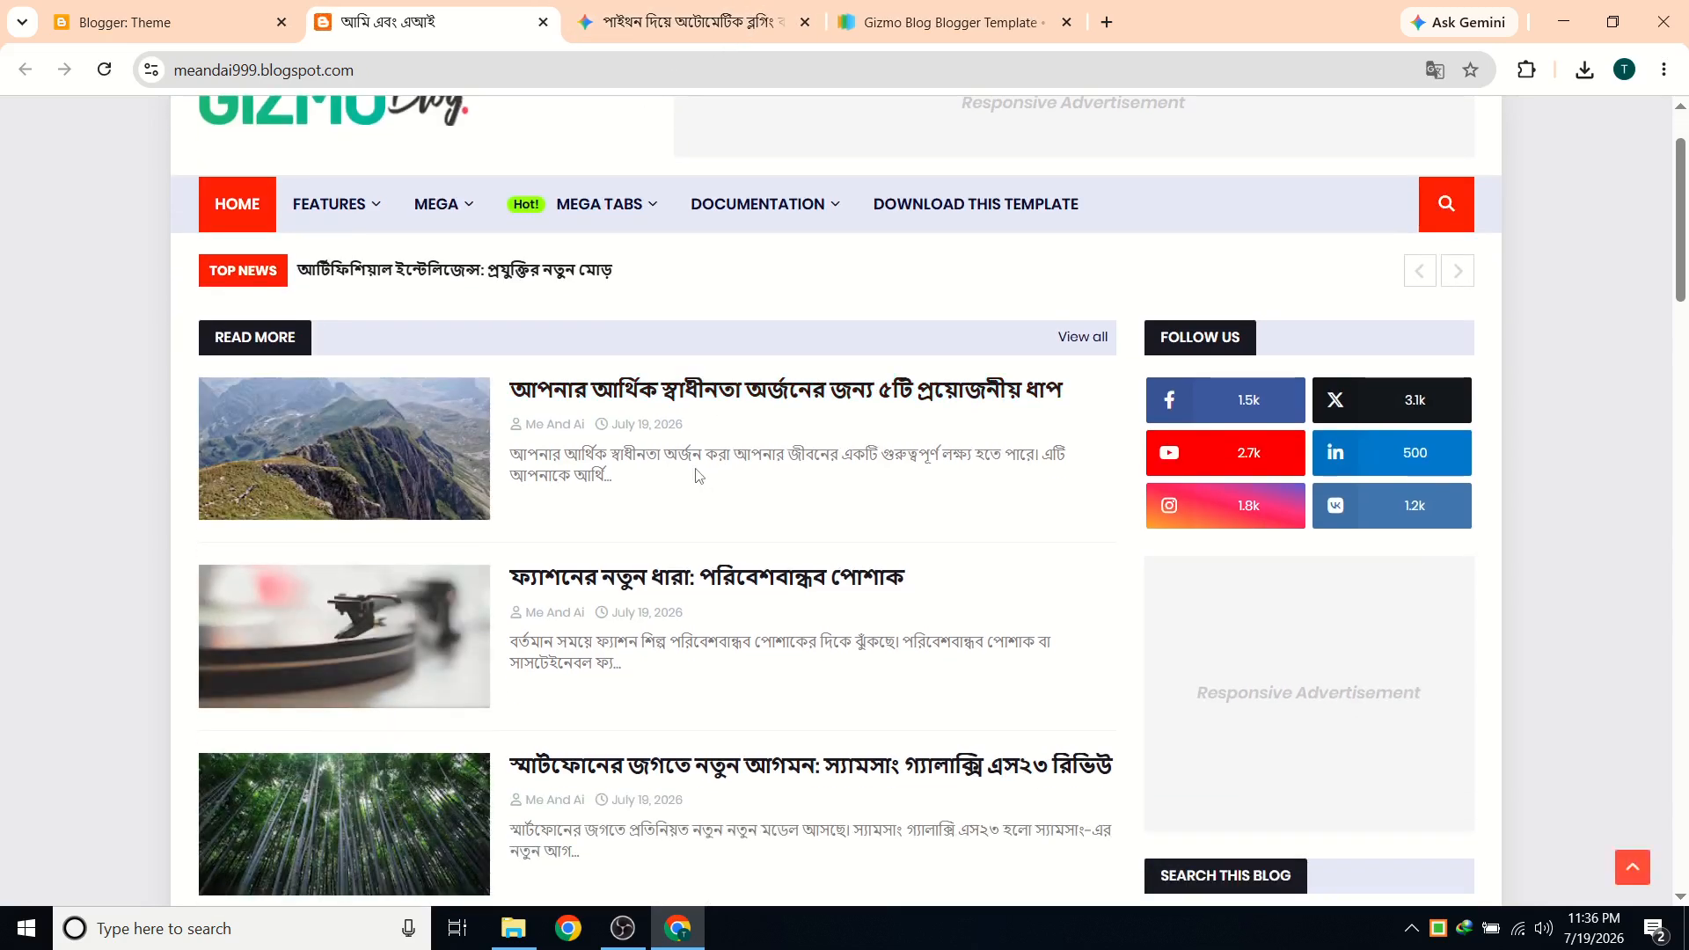
scroll(744, 614, up, 3)
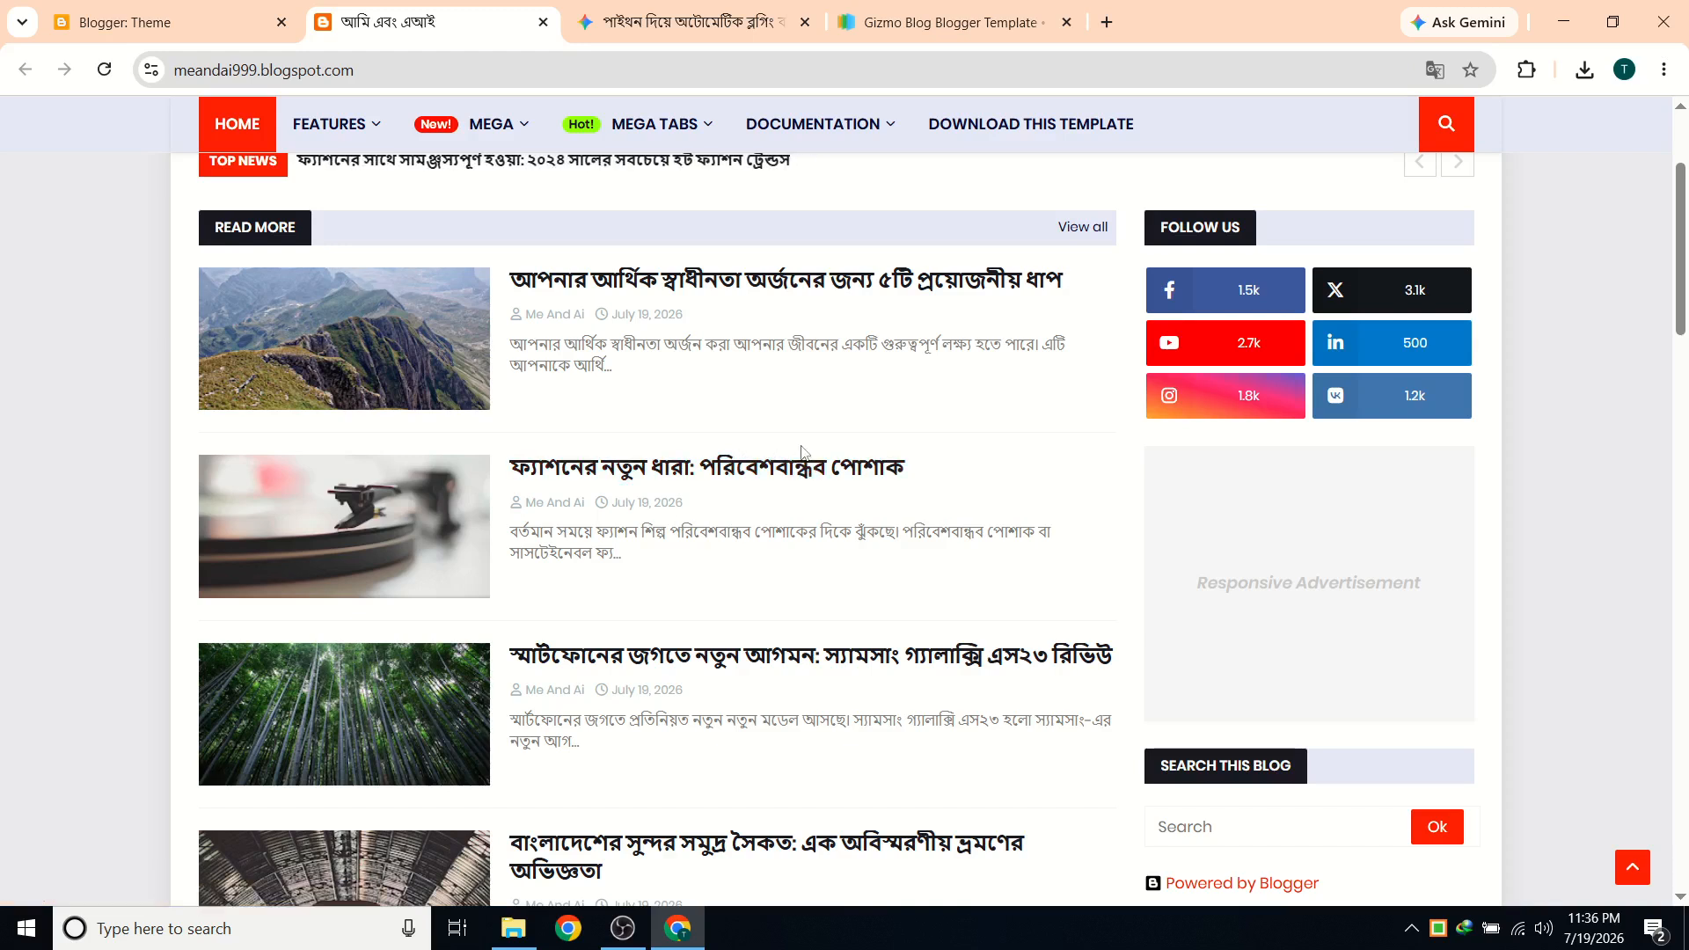
Open the homepage's second post, about eco-friendly clothing, and examine its article, related posts and comment section.
click(781, 475)
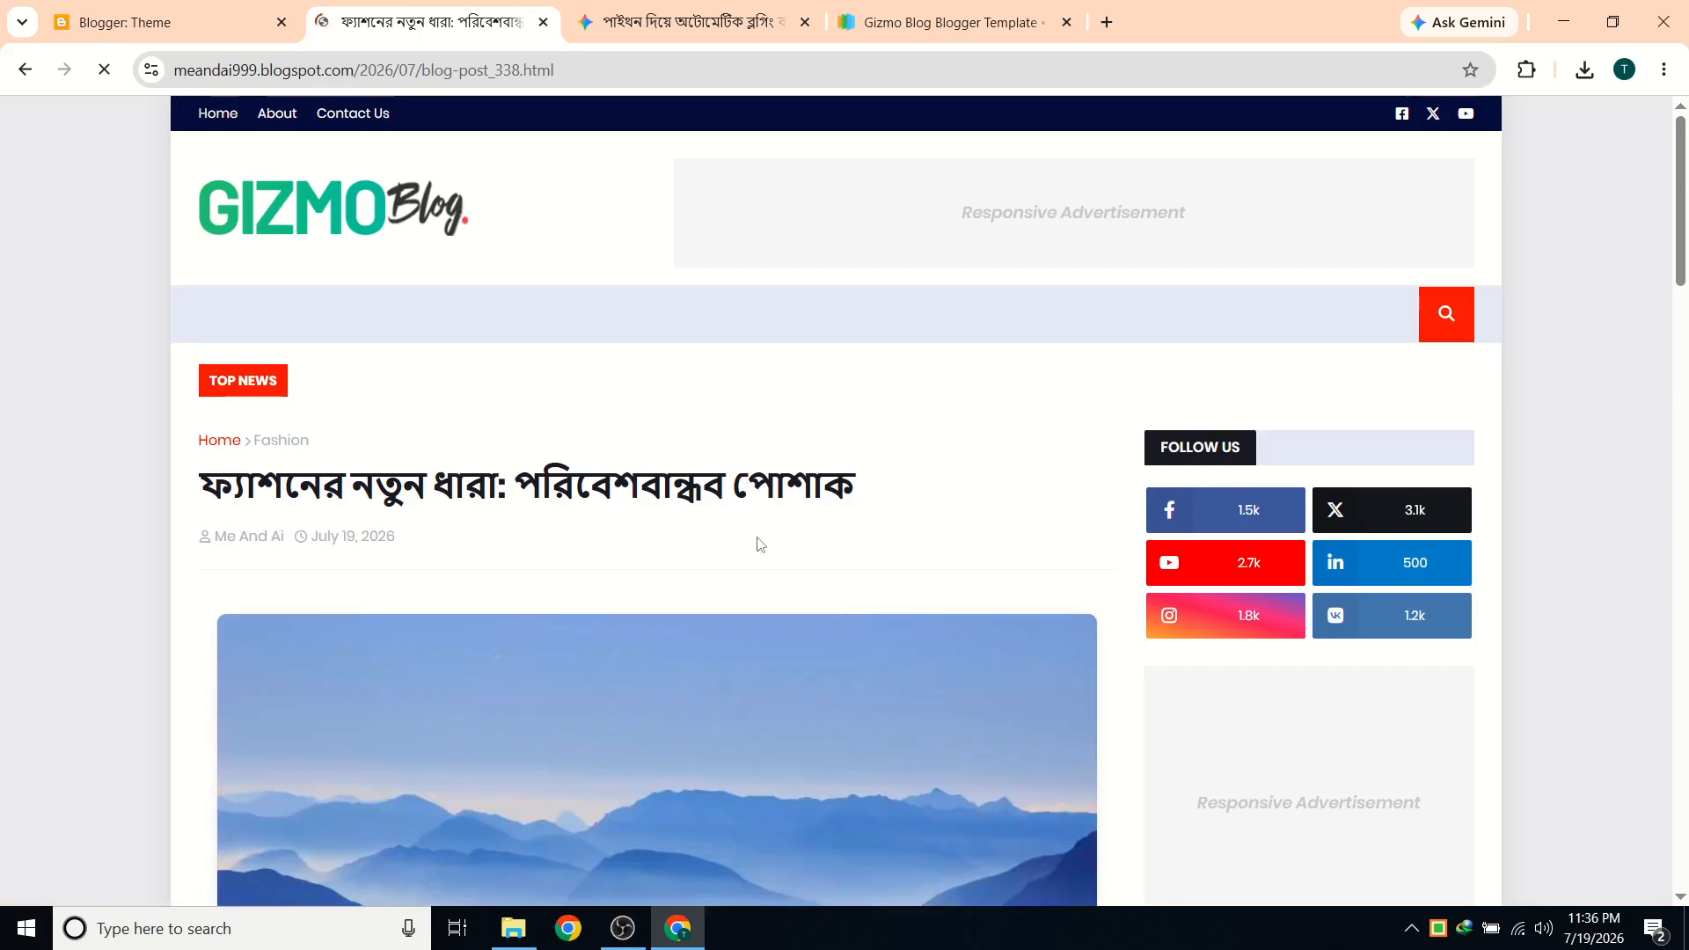
scroll(765, 563, down, 4)
scroll(779, 583, down, 10)
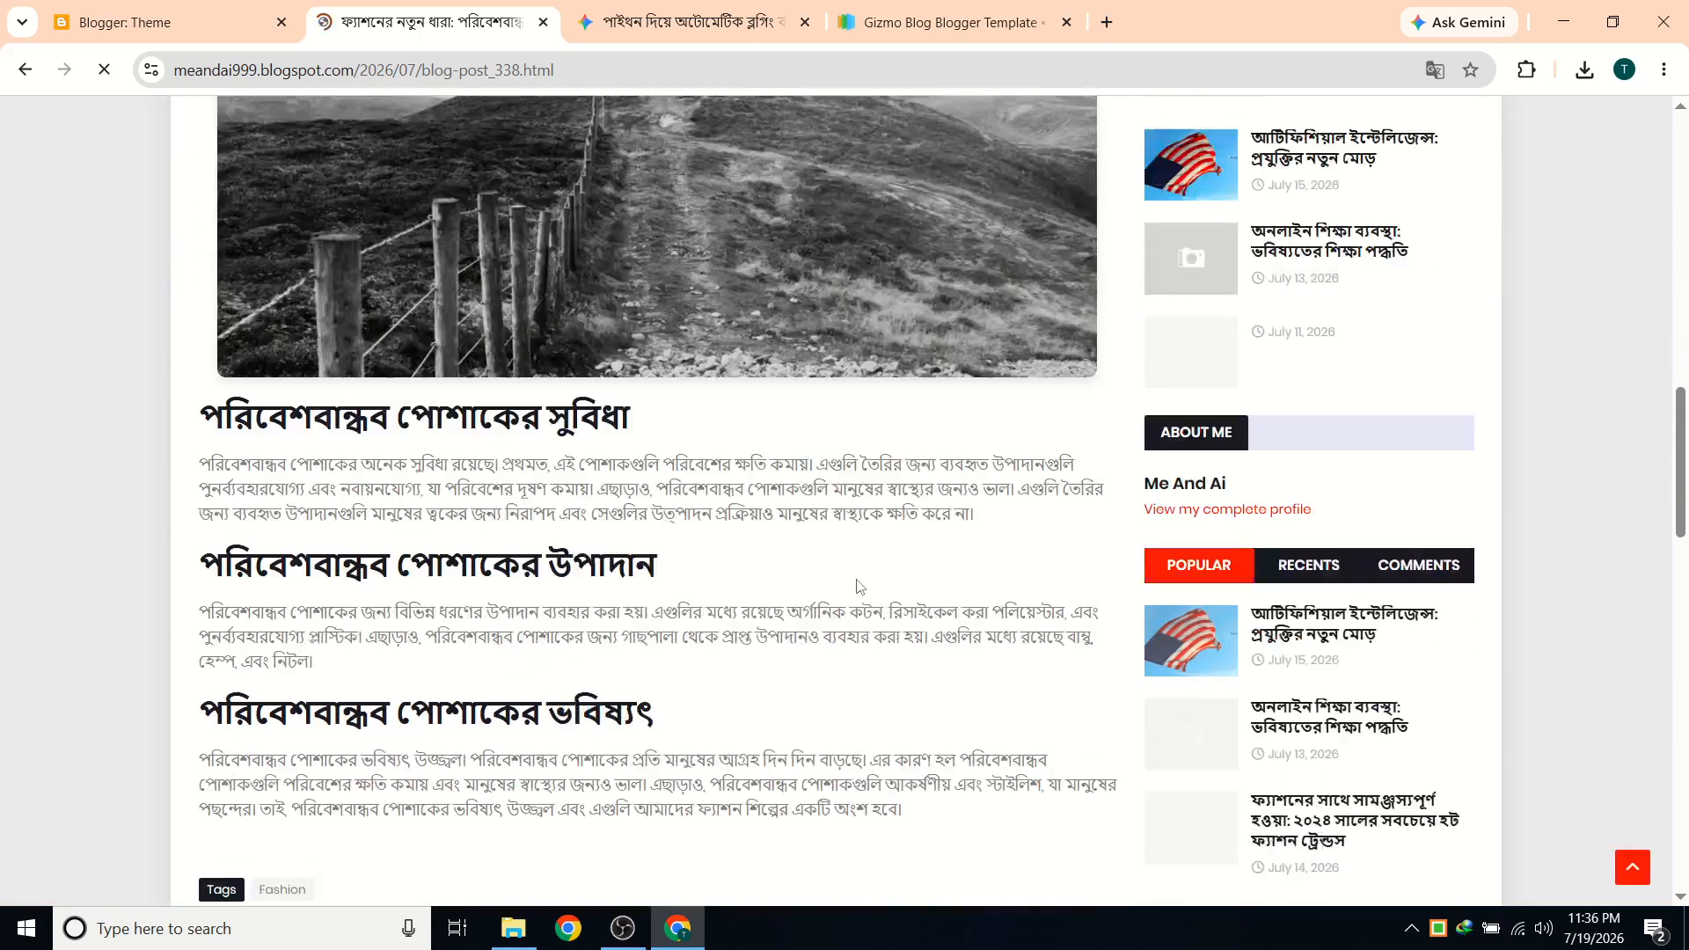
scroll(857, 574, down, 6)
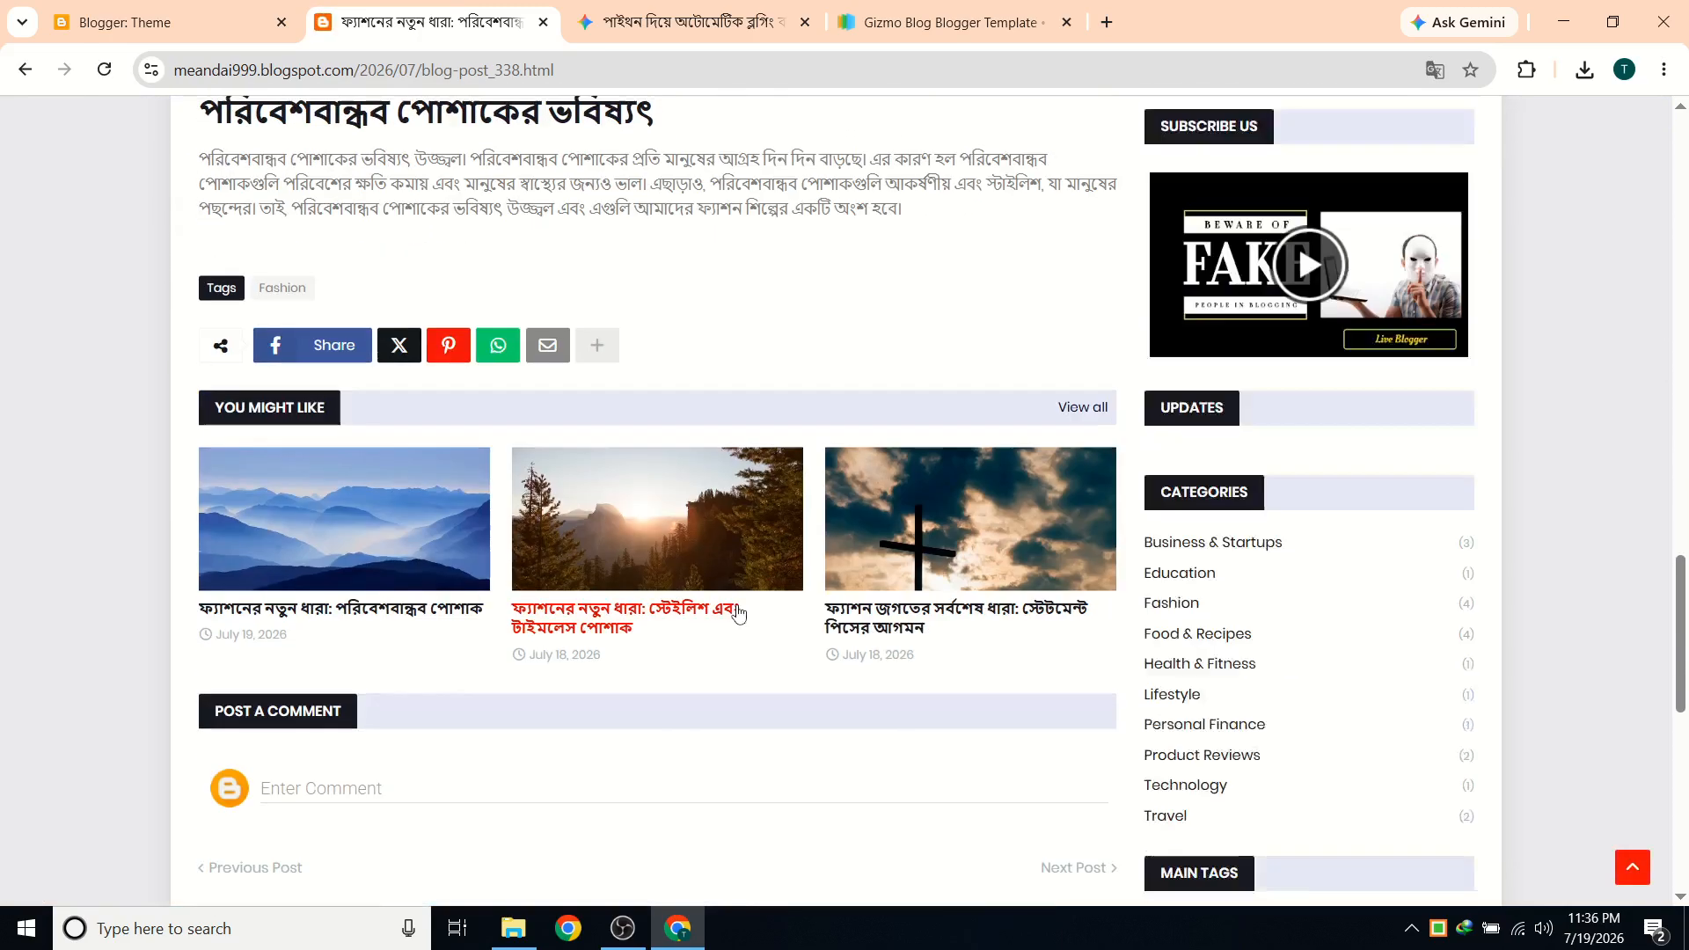
scroll(758, 423, up, 6)
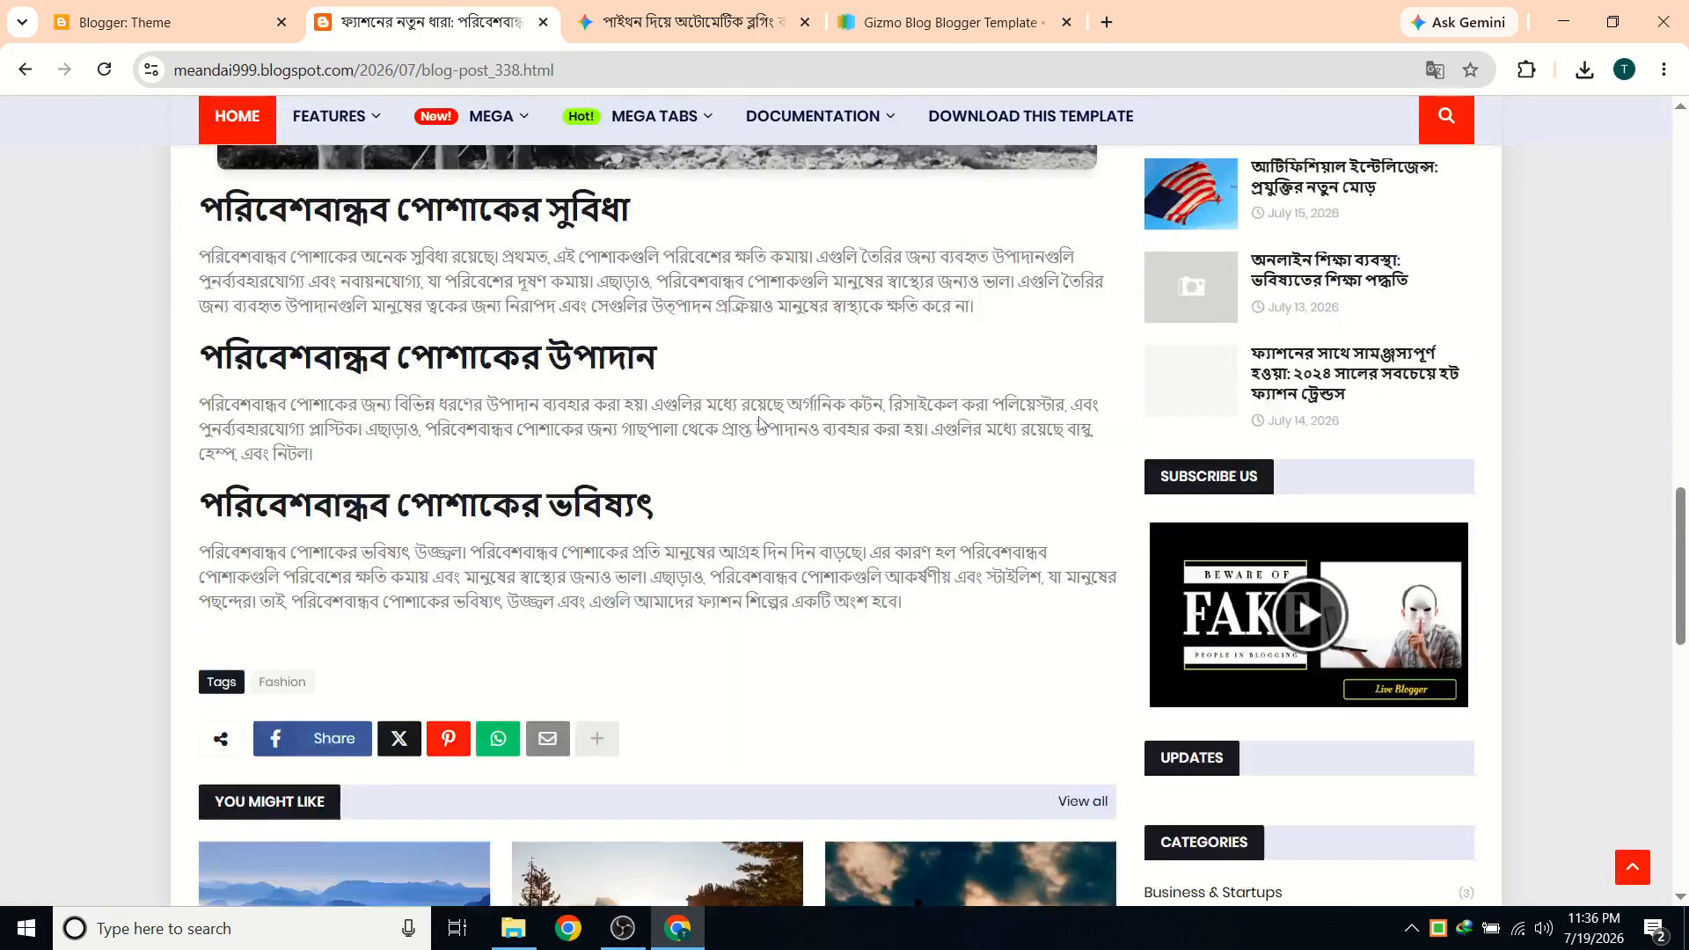
scroll(758, 423, down, 6)
scroll(651, 361, up, 20)
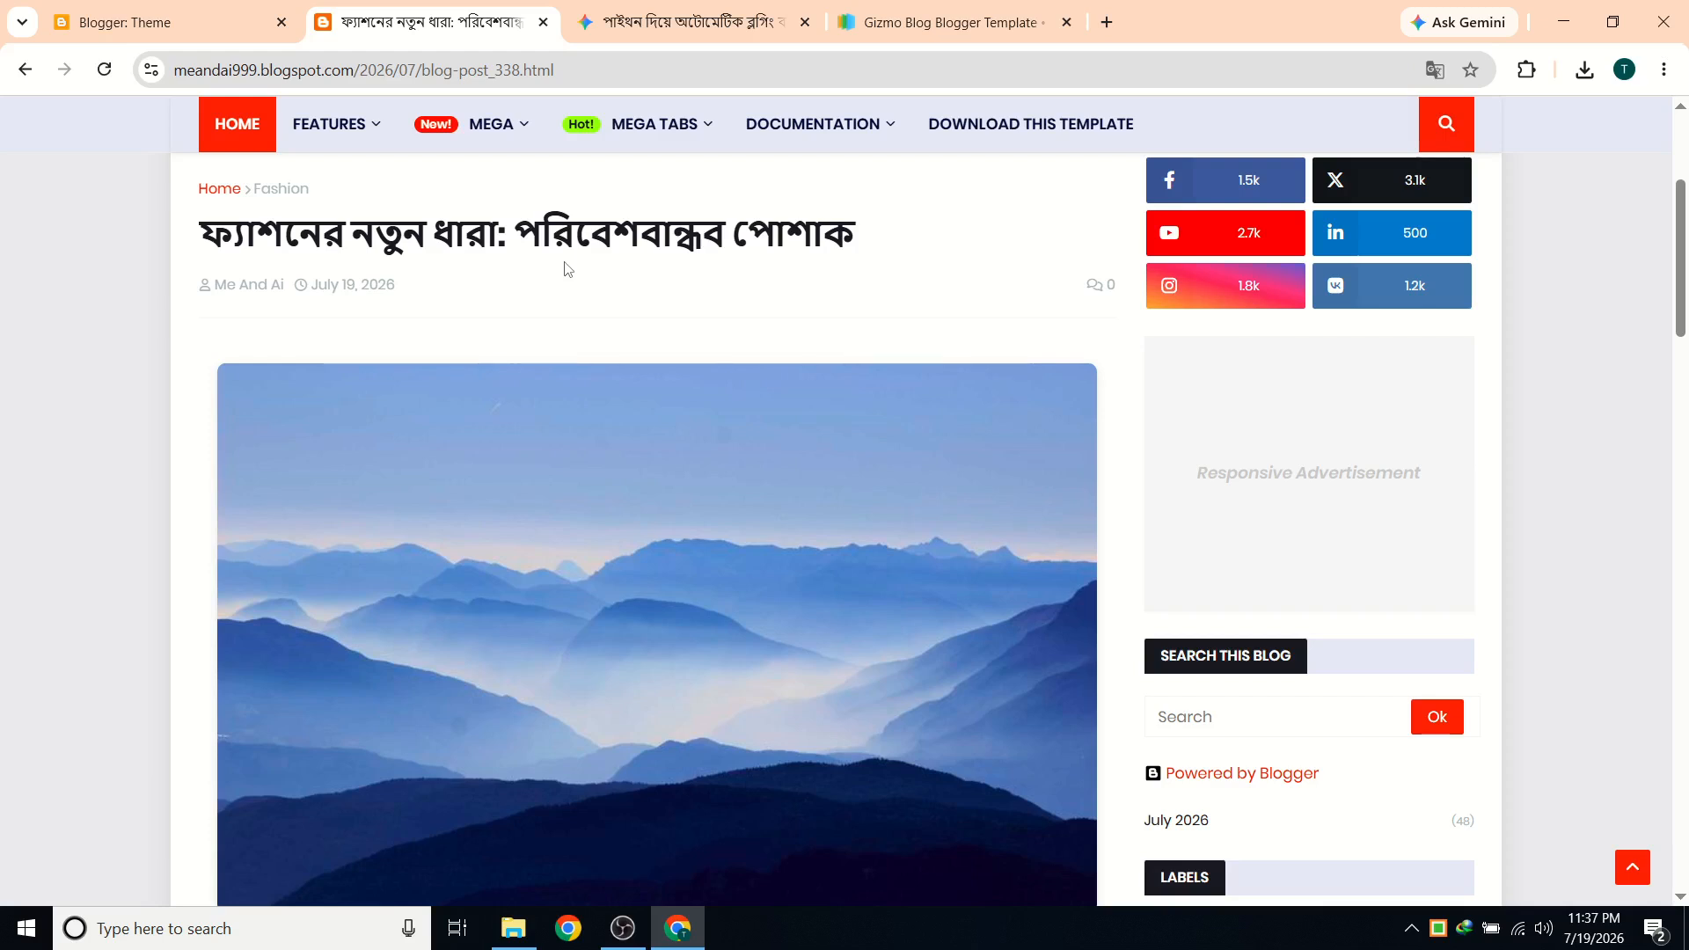
click(366, 79)
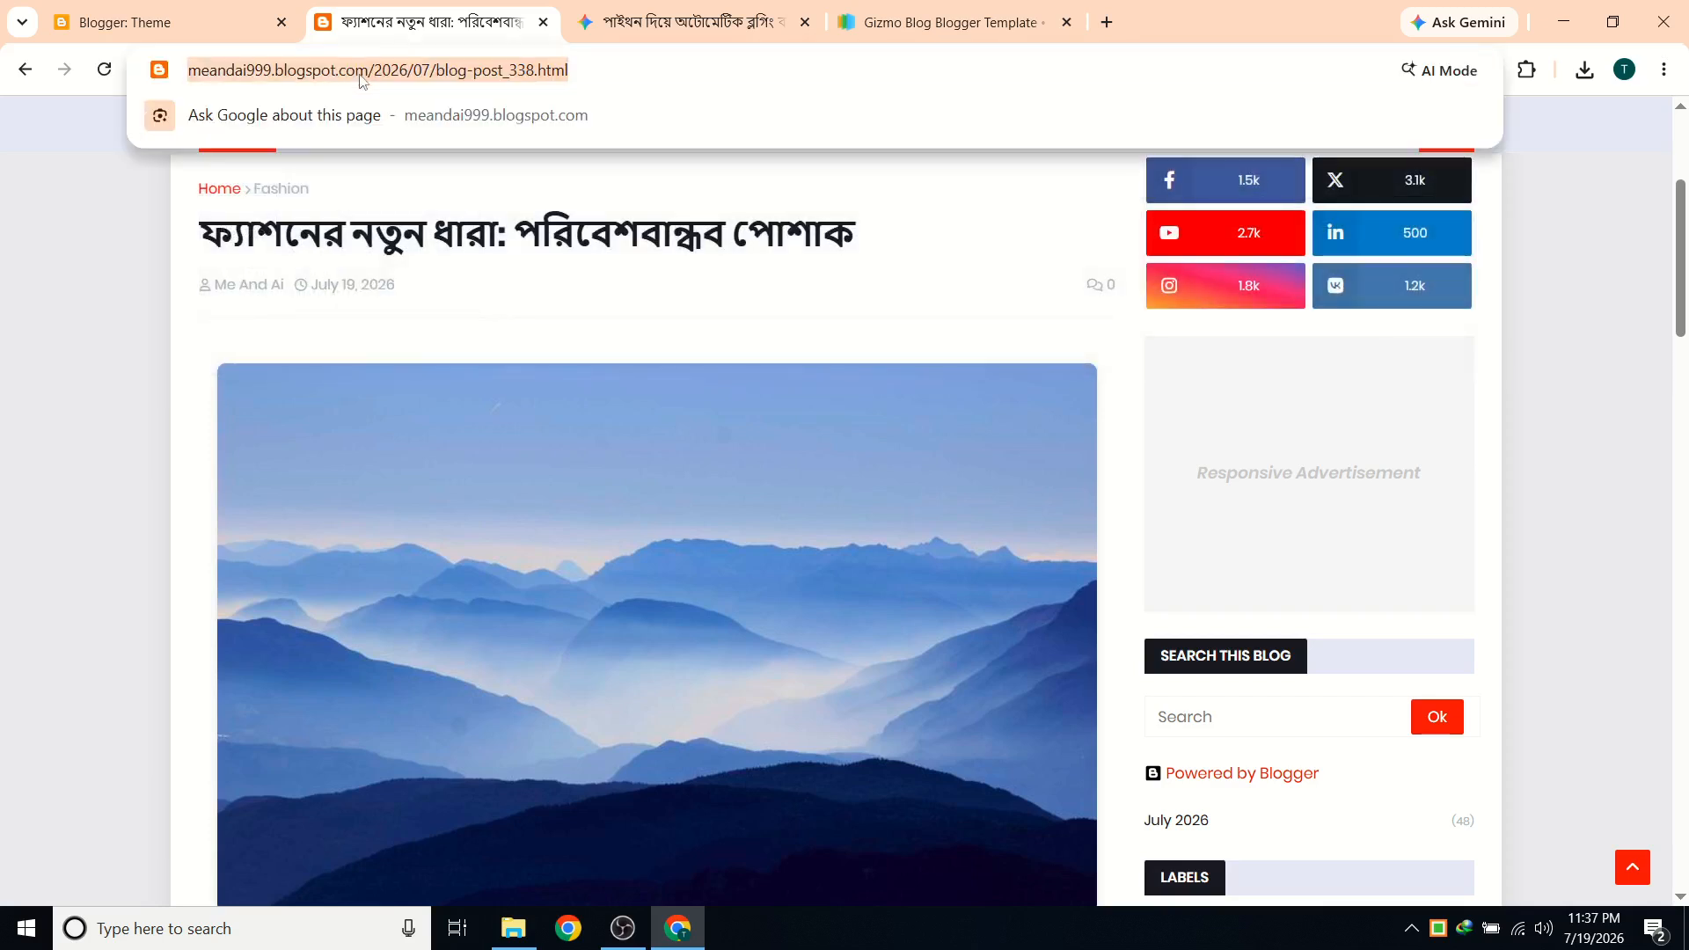
click(385, 75)
drag(427, 71, 203, 77)
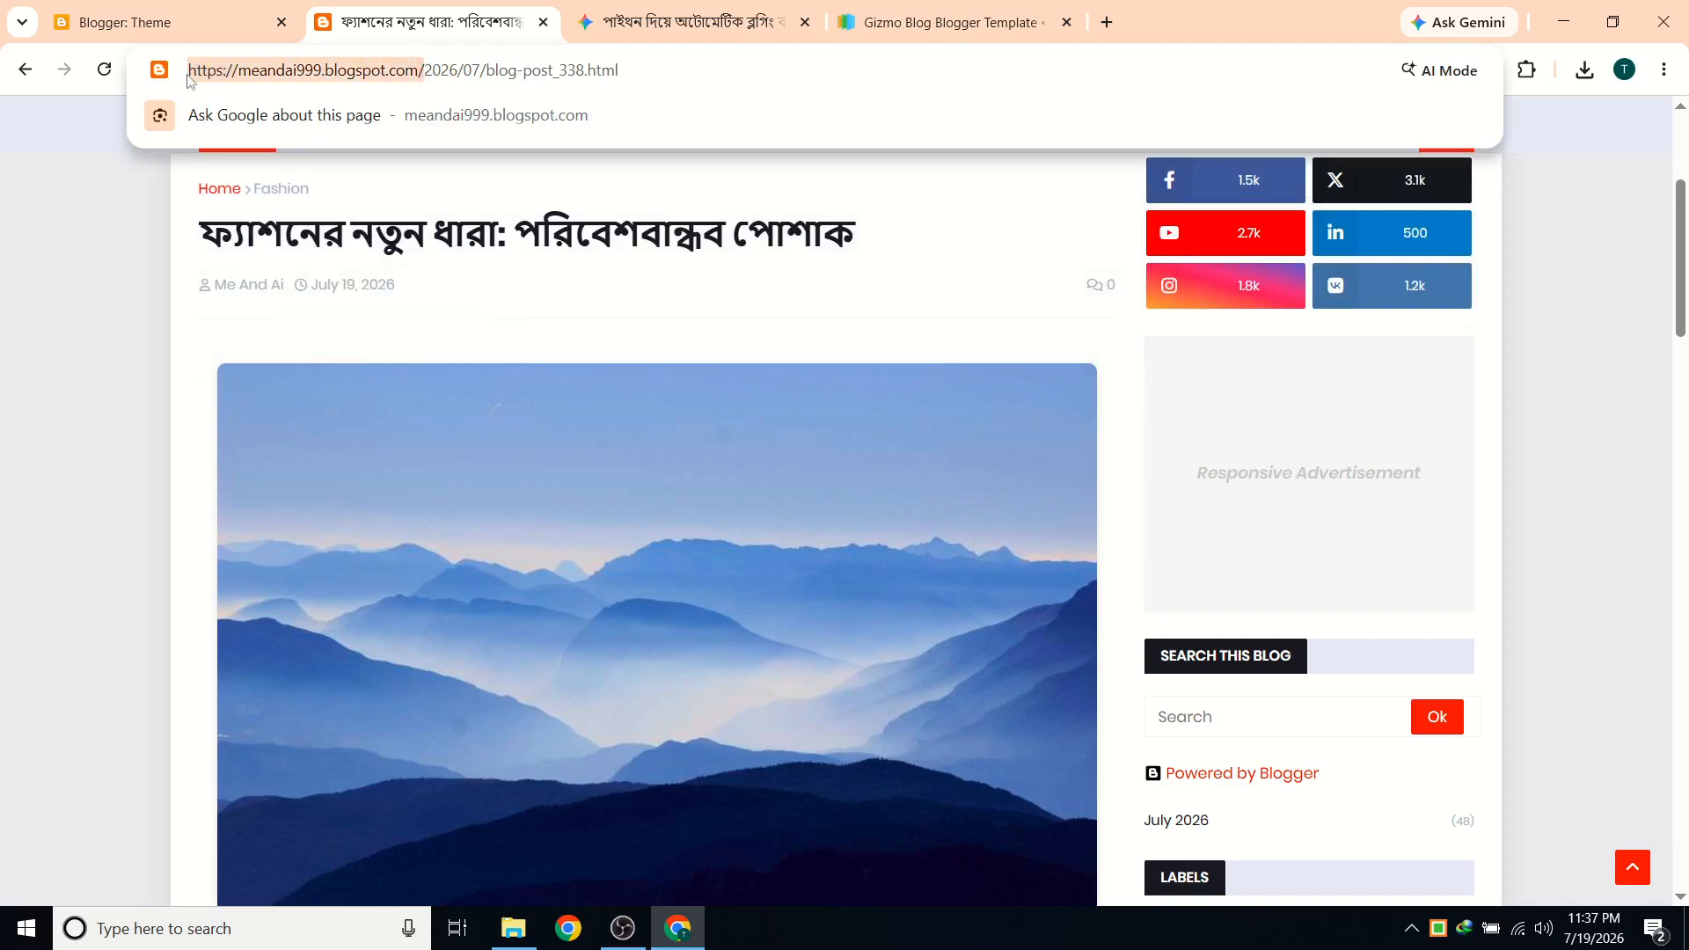
Close the blog post, Gemini and Gizmo template tabs, keeping Blogger's Theme page and a new blank tab.
click(544, 23)
click(468, 26)
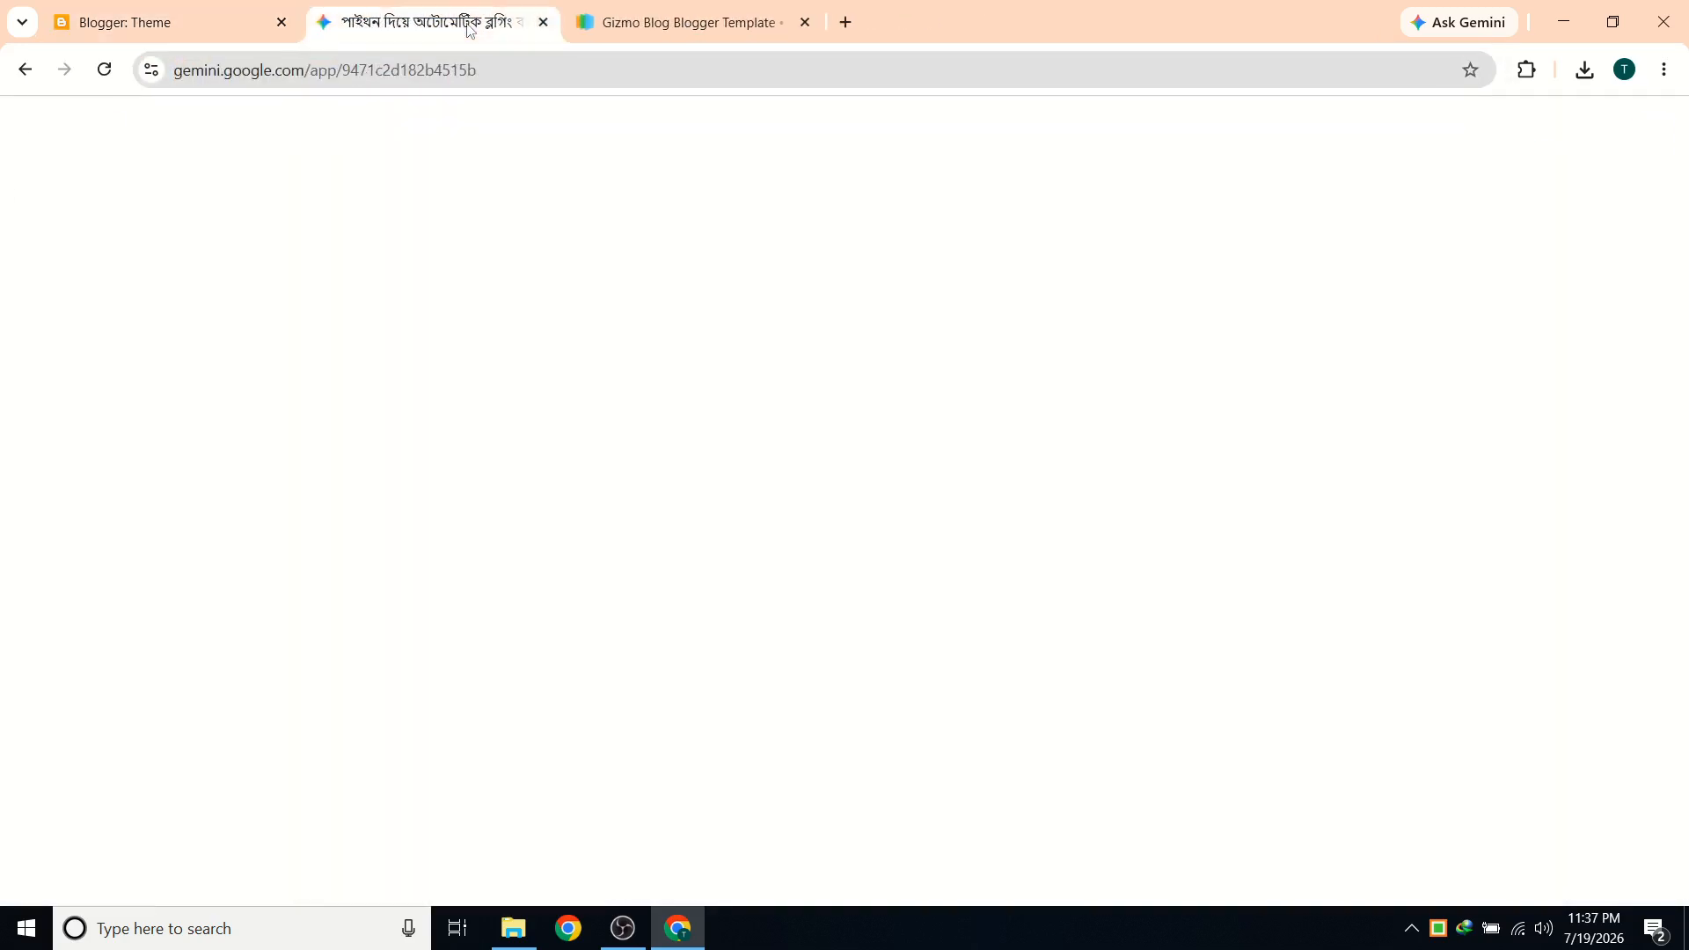
click(662, 24)
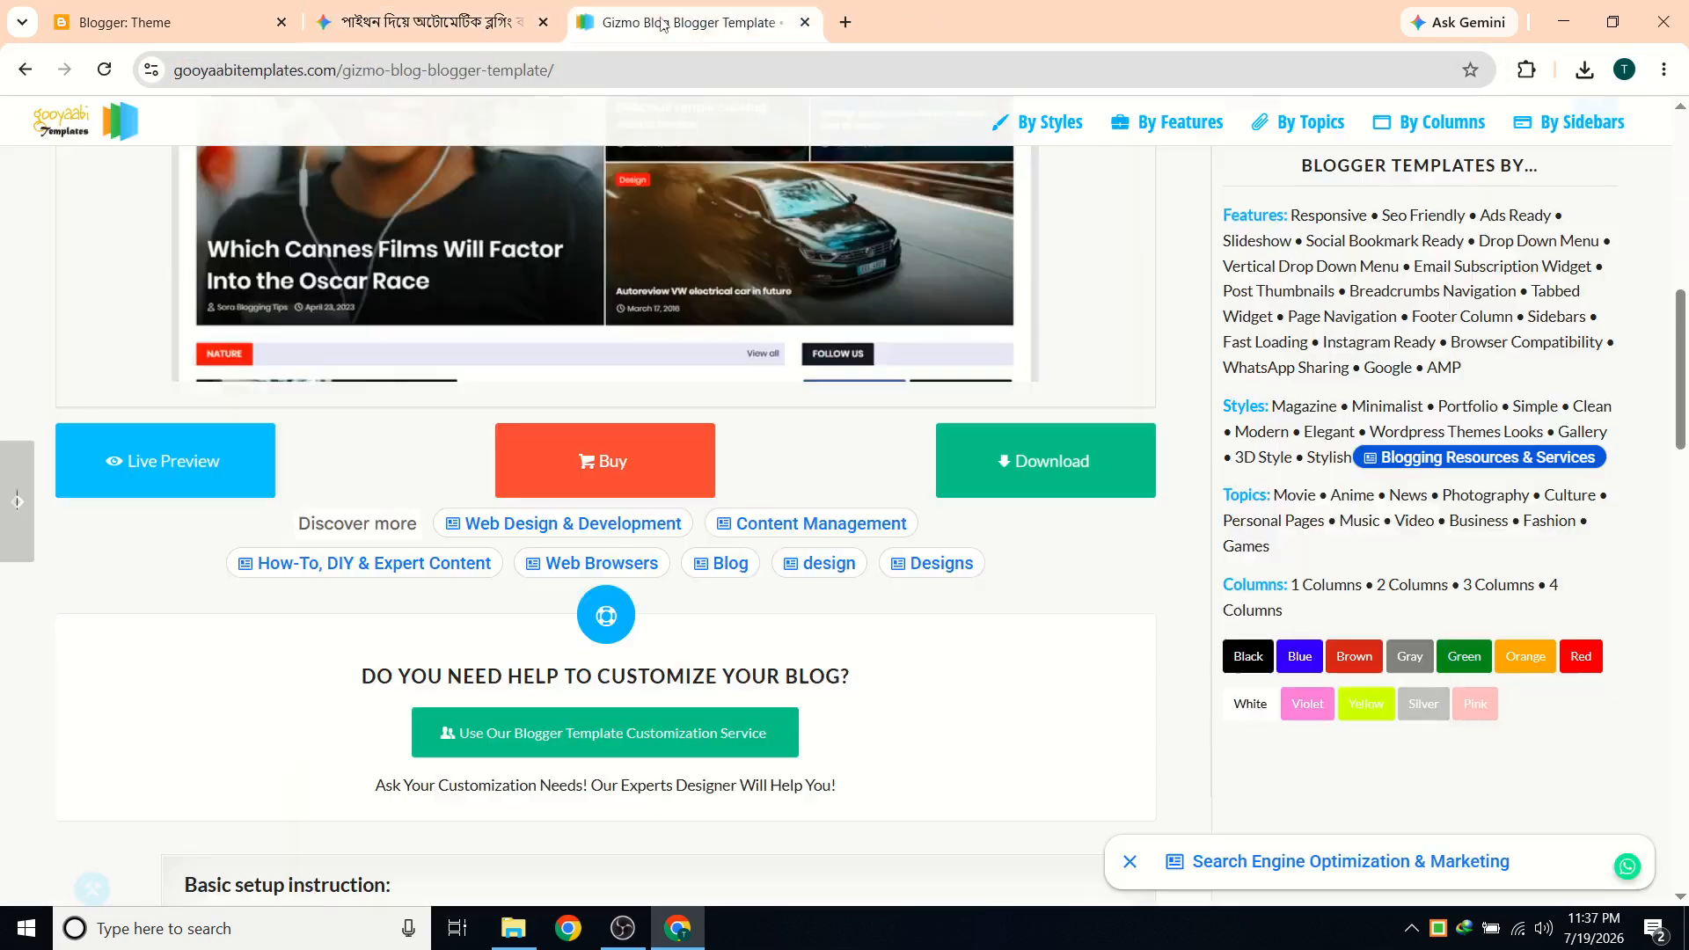
click(804, 22)
click(579, 22)
click(547, 26)
click(564, 63)
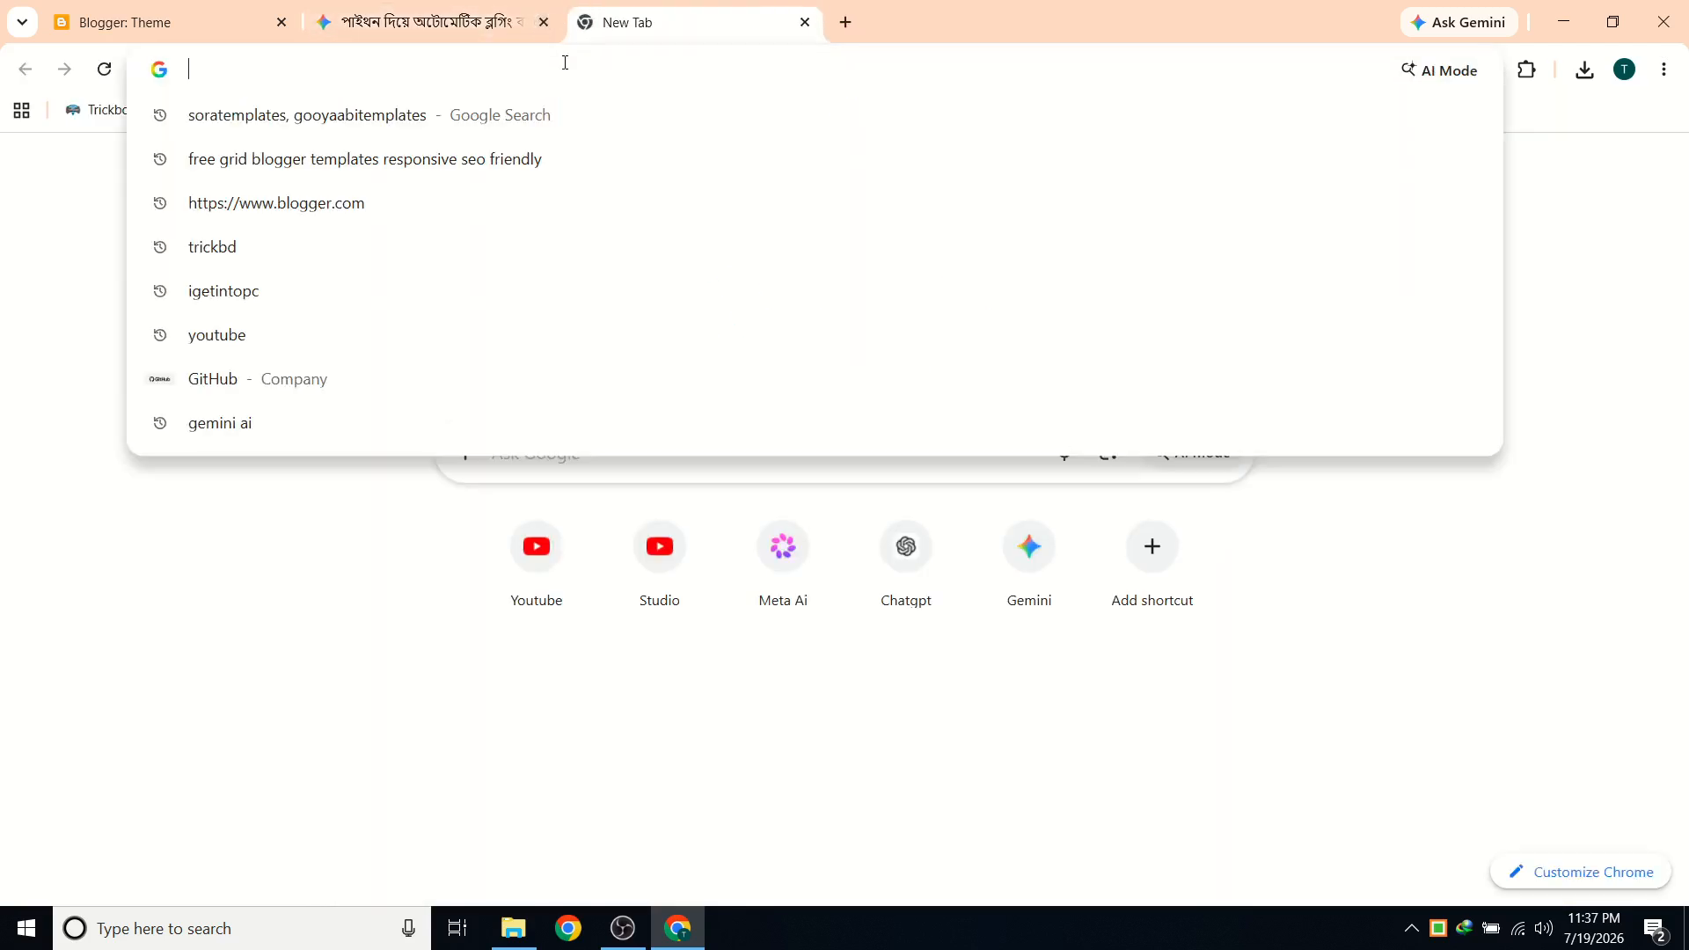
click(996, 5)
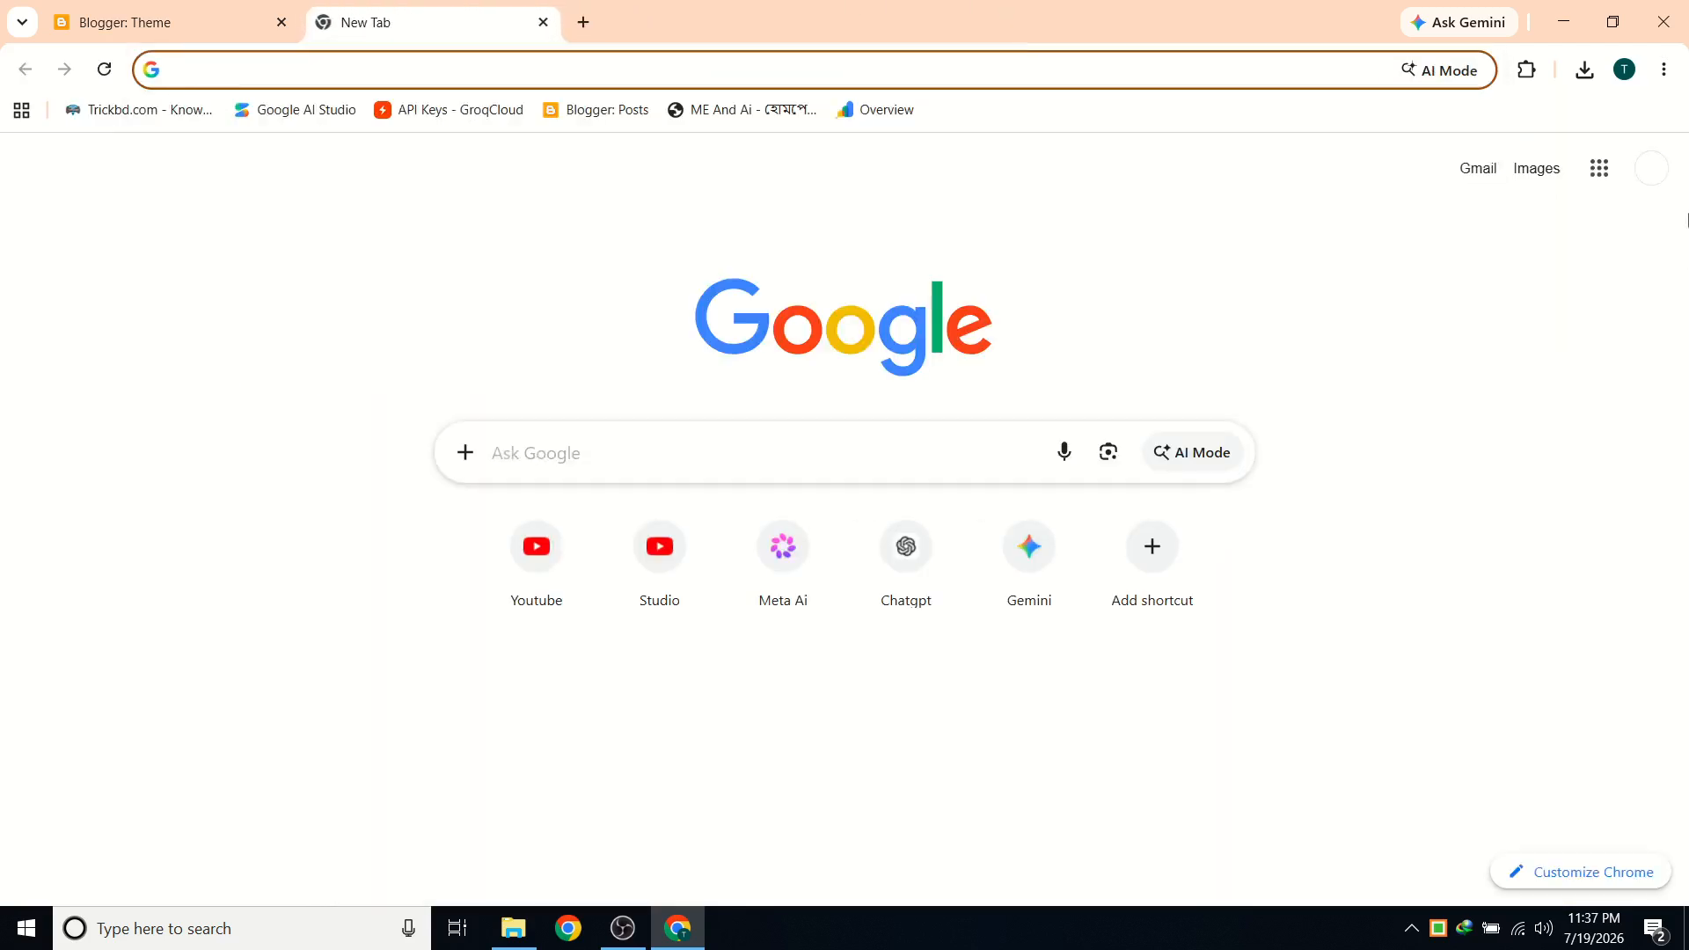
click(1665, 72)
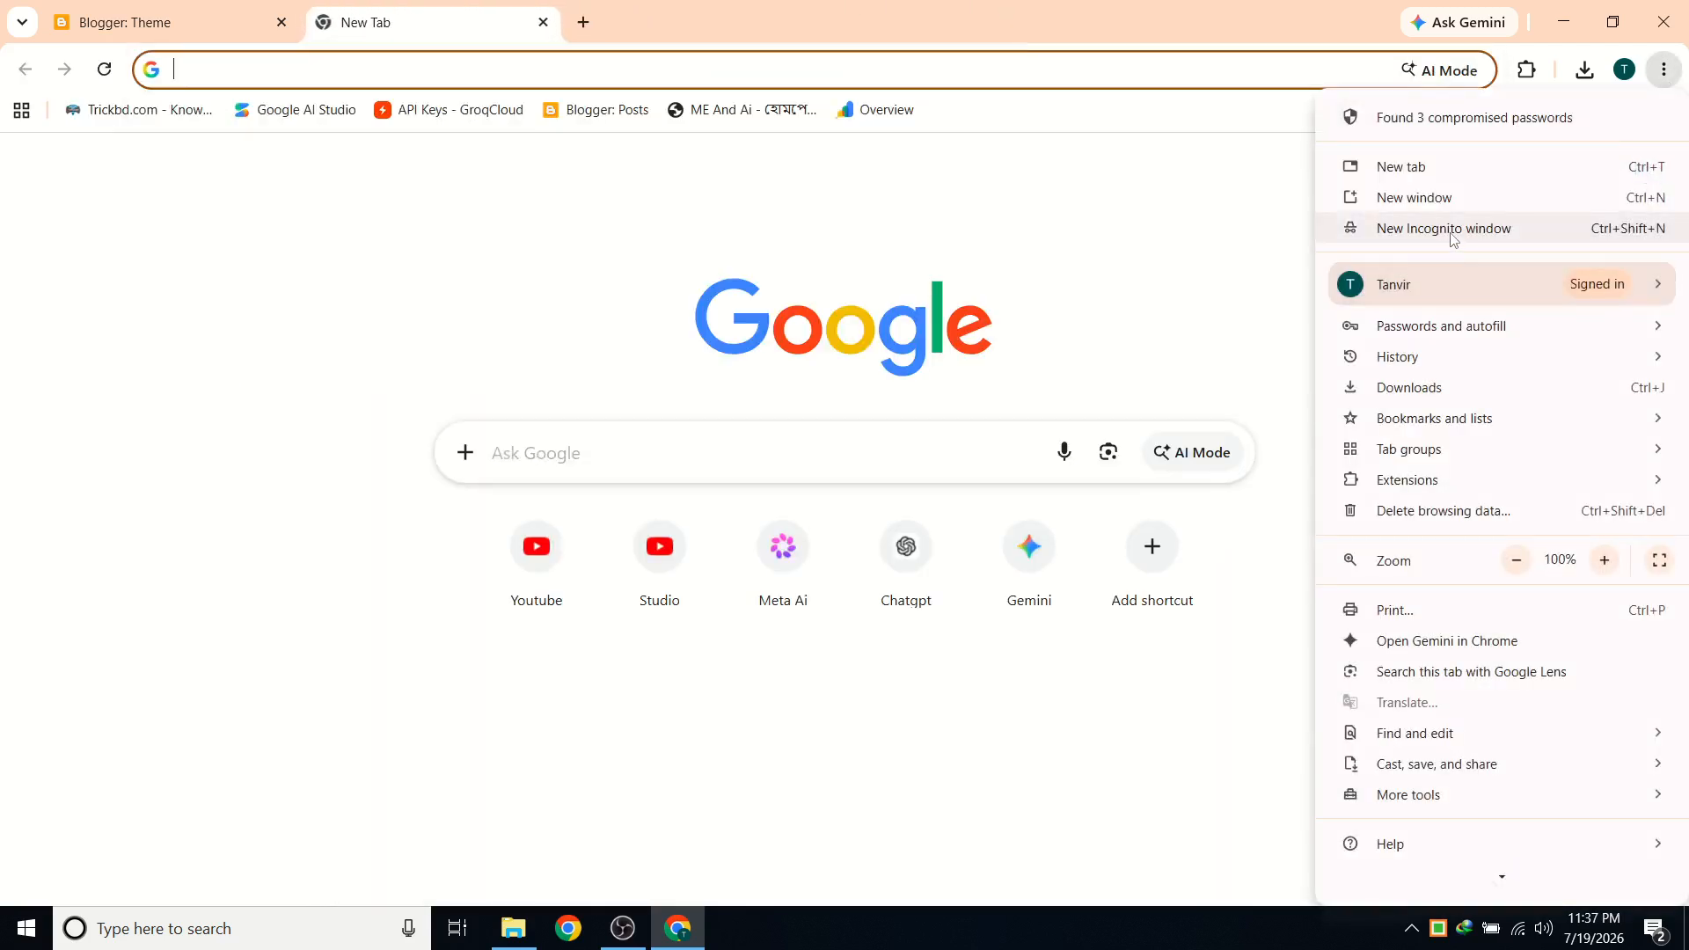
click(1452, 231)
text(https://meandai999.blogspot.com/)
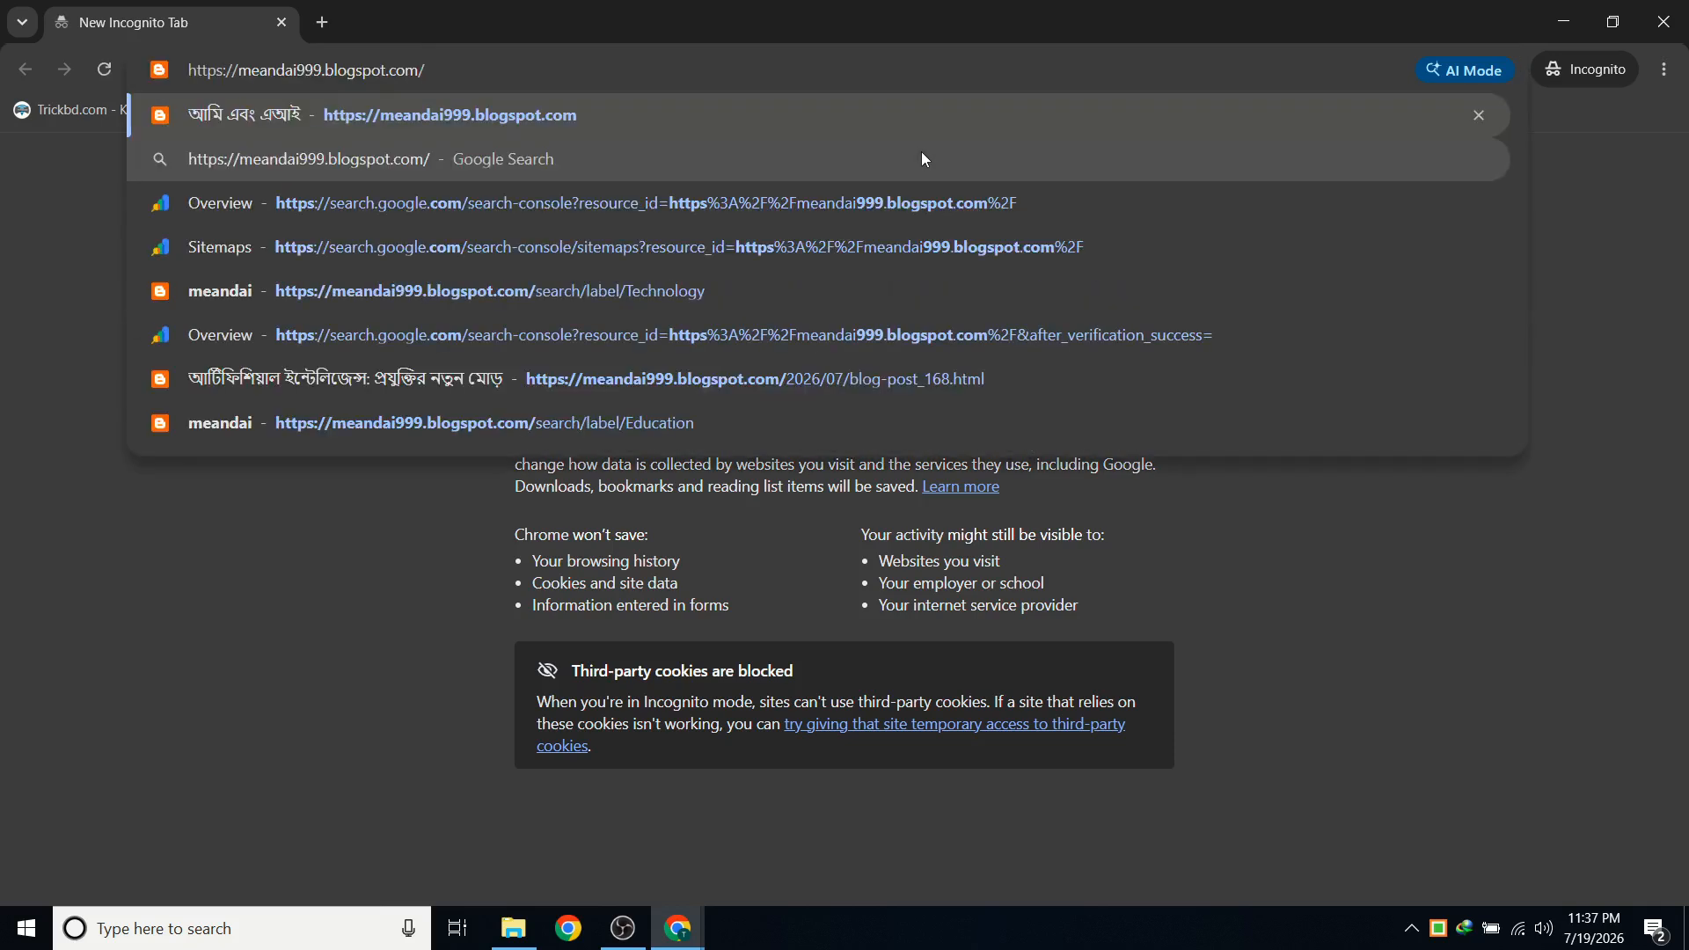
key(Return)
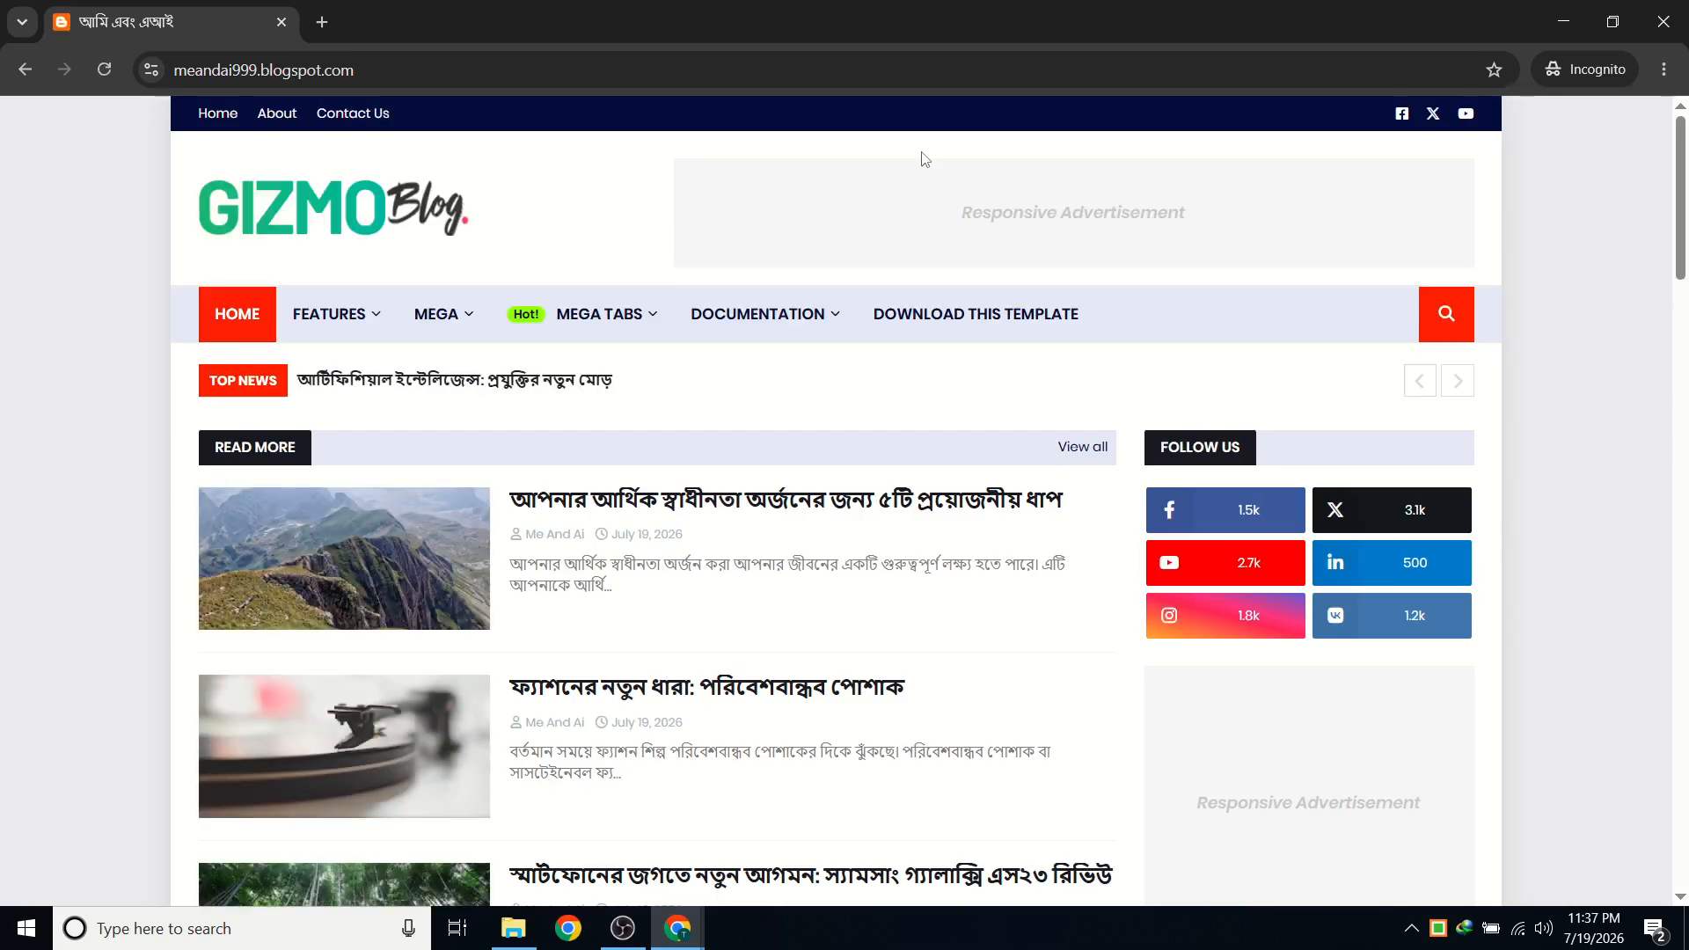
click(1663, 21)
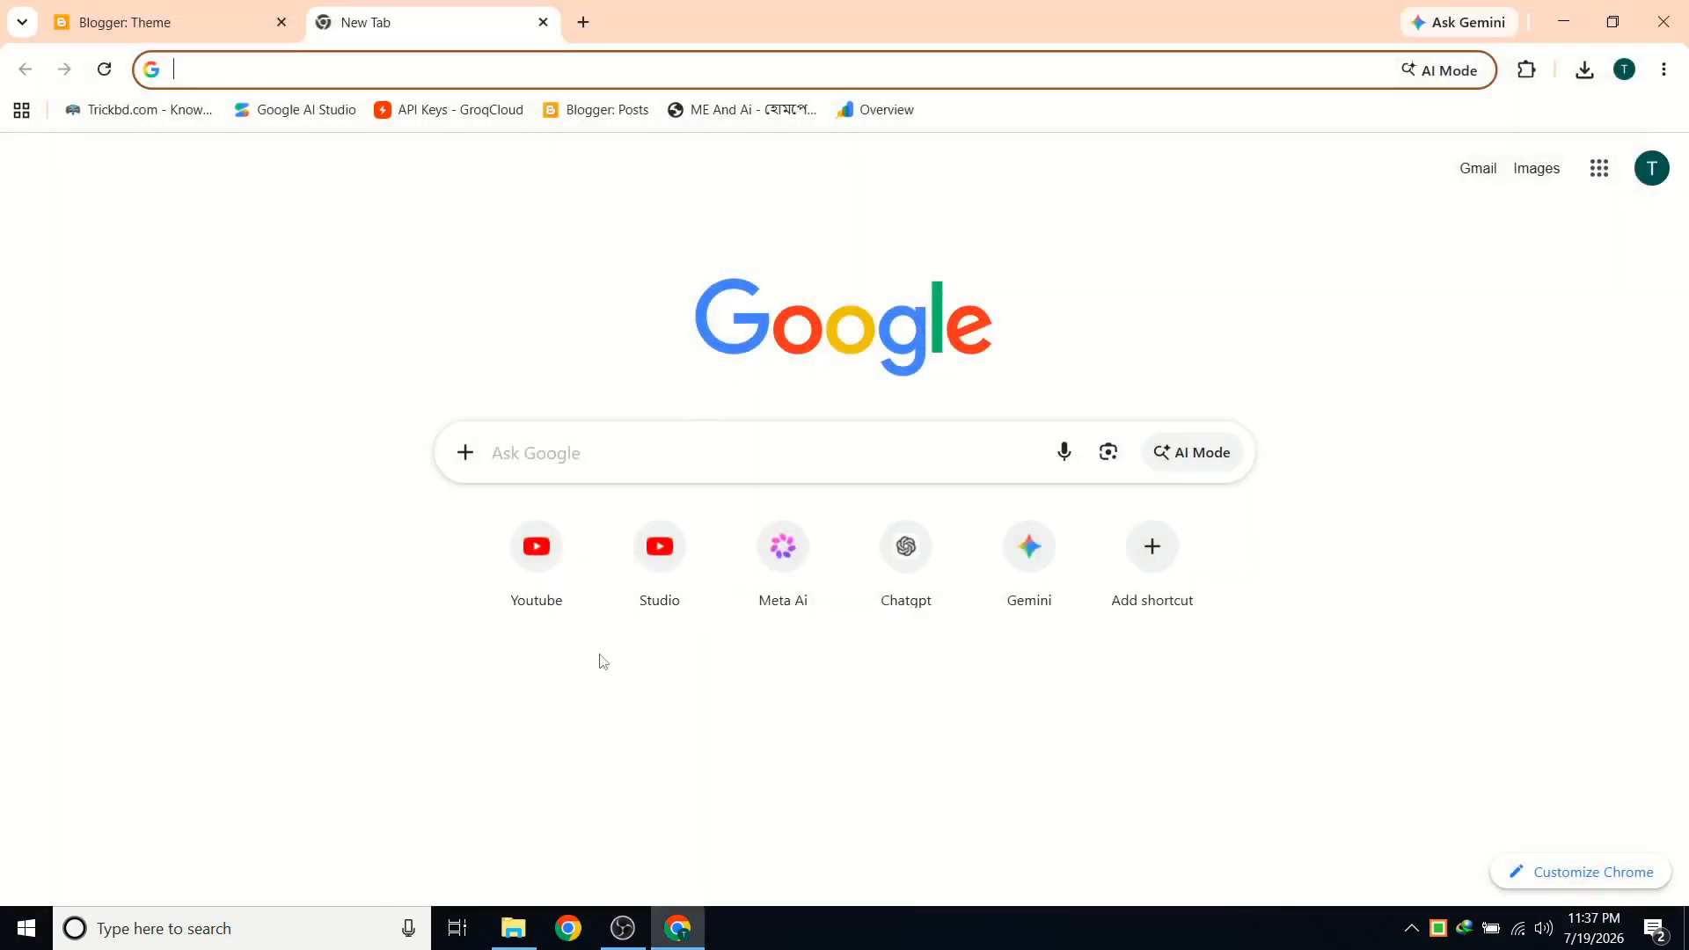
click(626, 927)
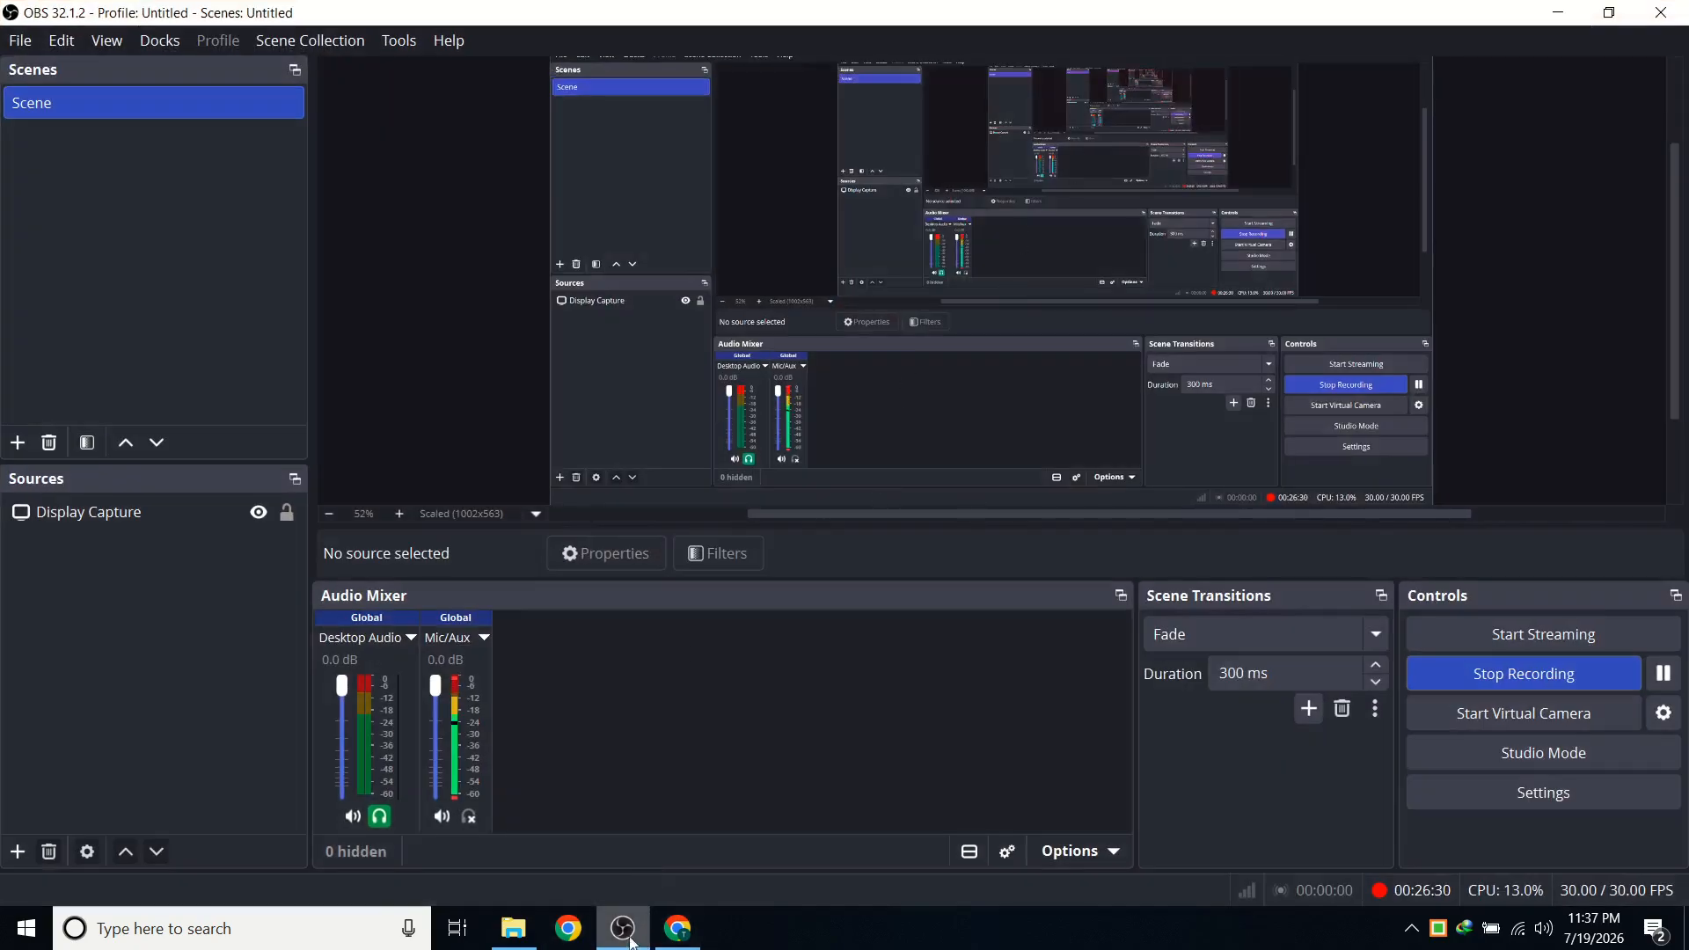
click(682, 925)
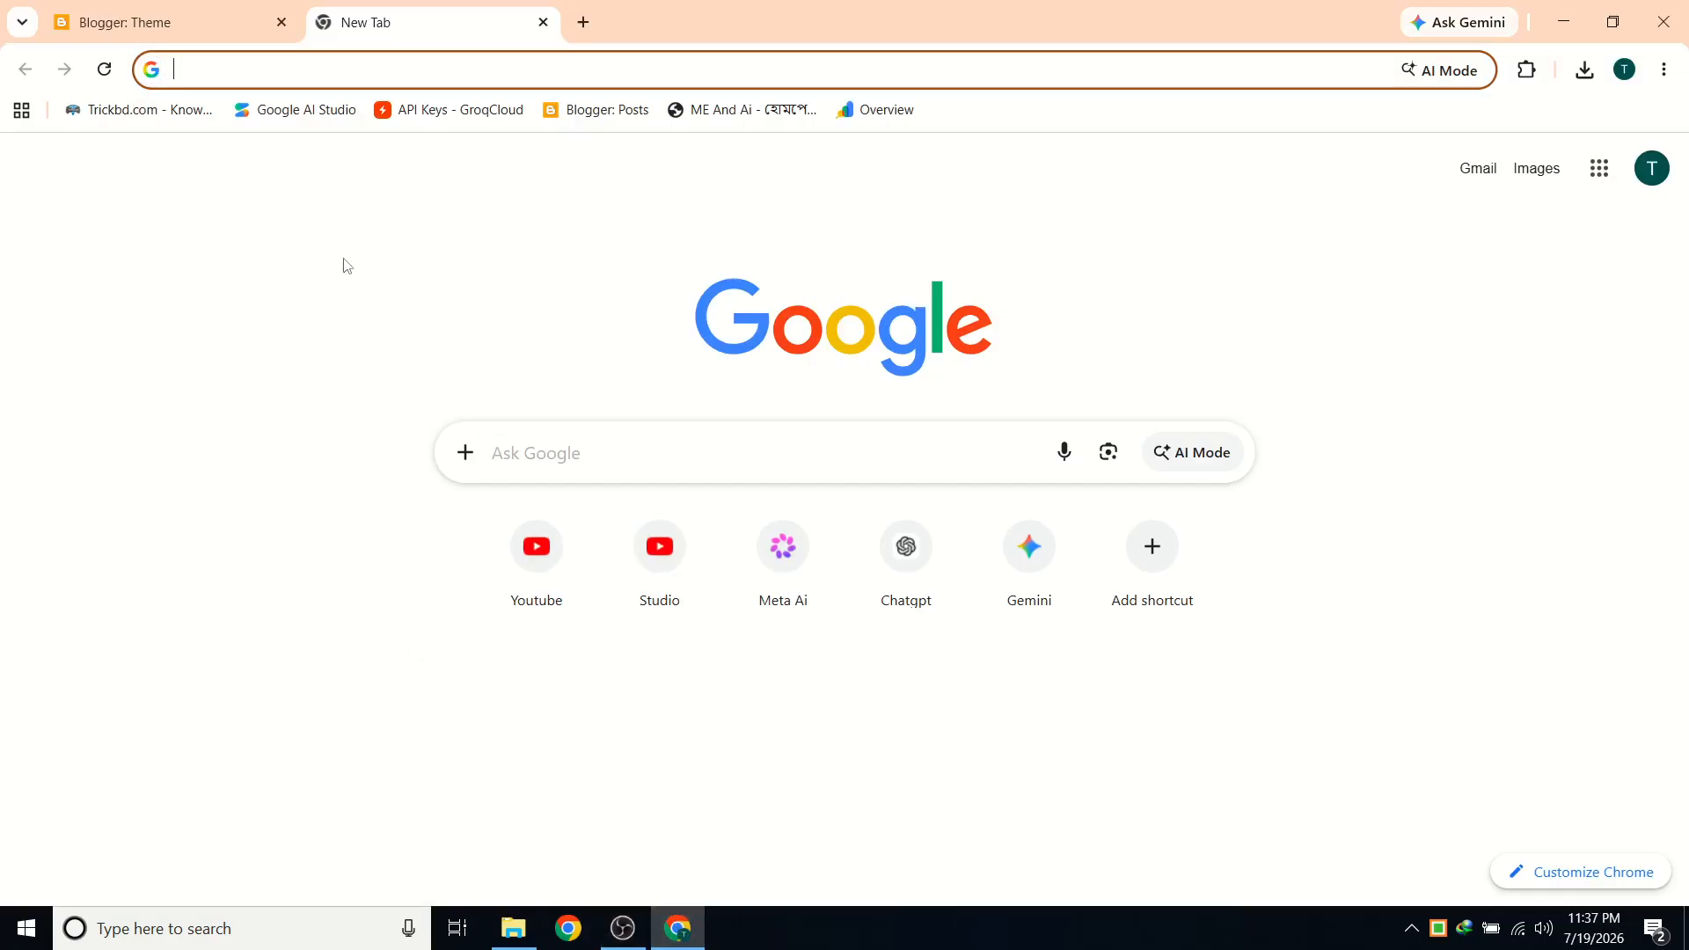
click(189, 20)
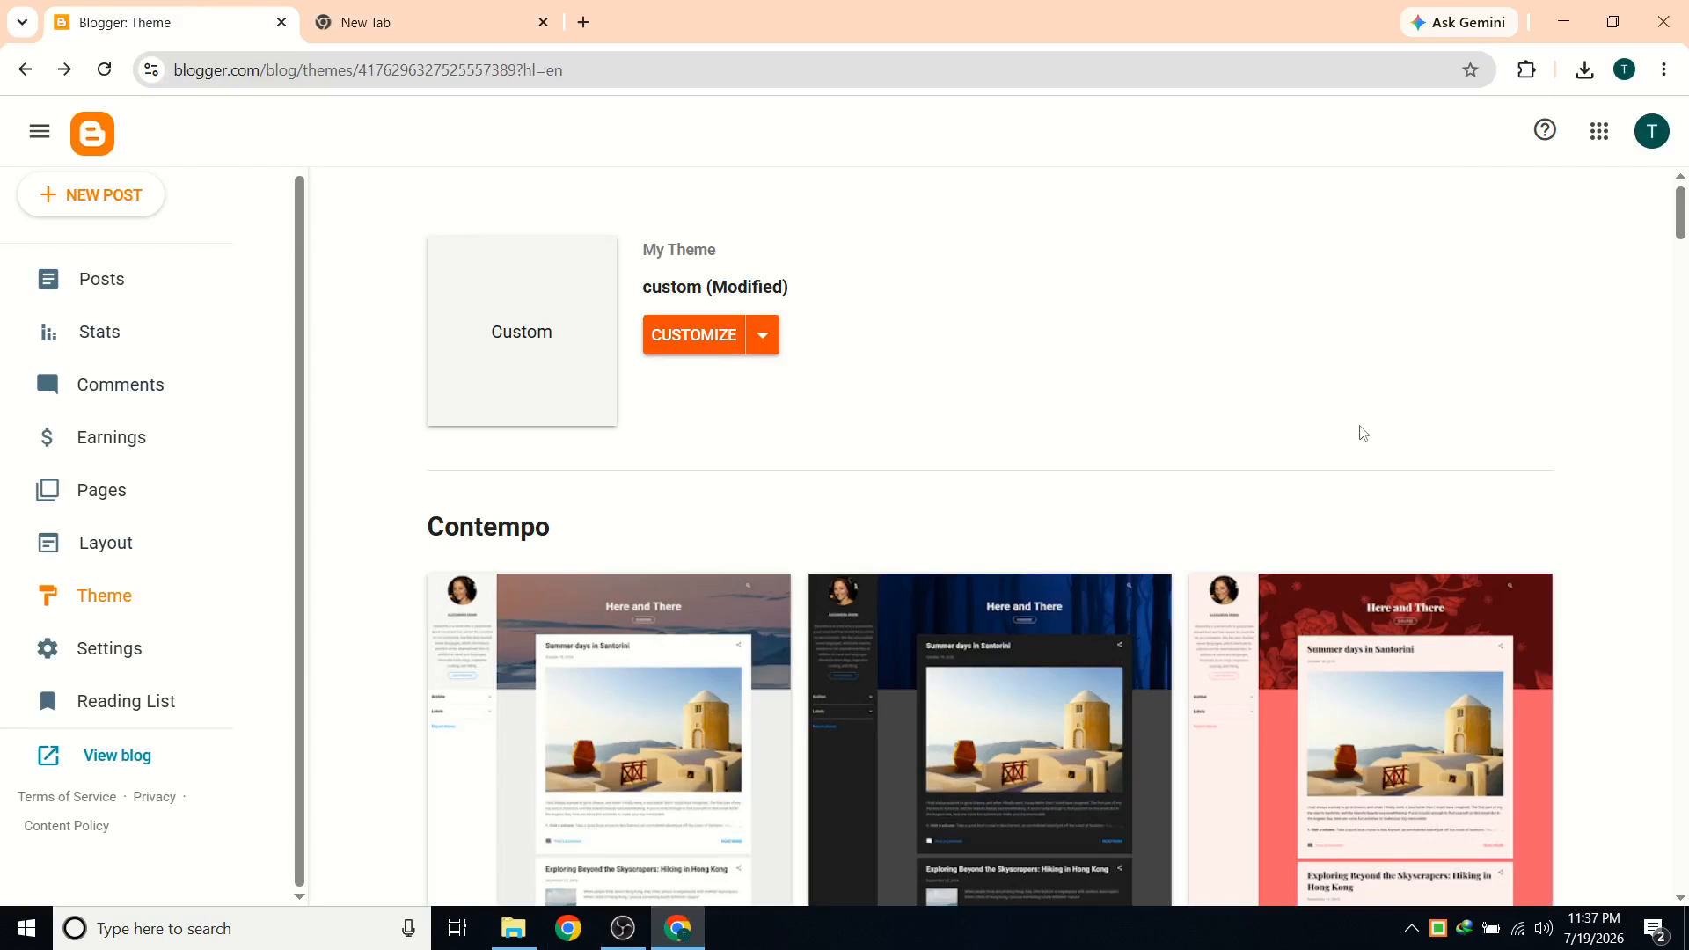
click(1666, 71)
click(1457, 227)
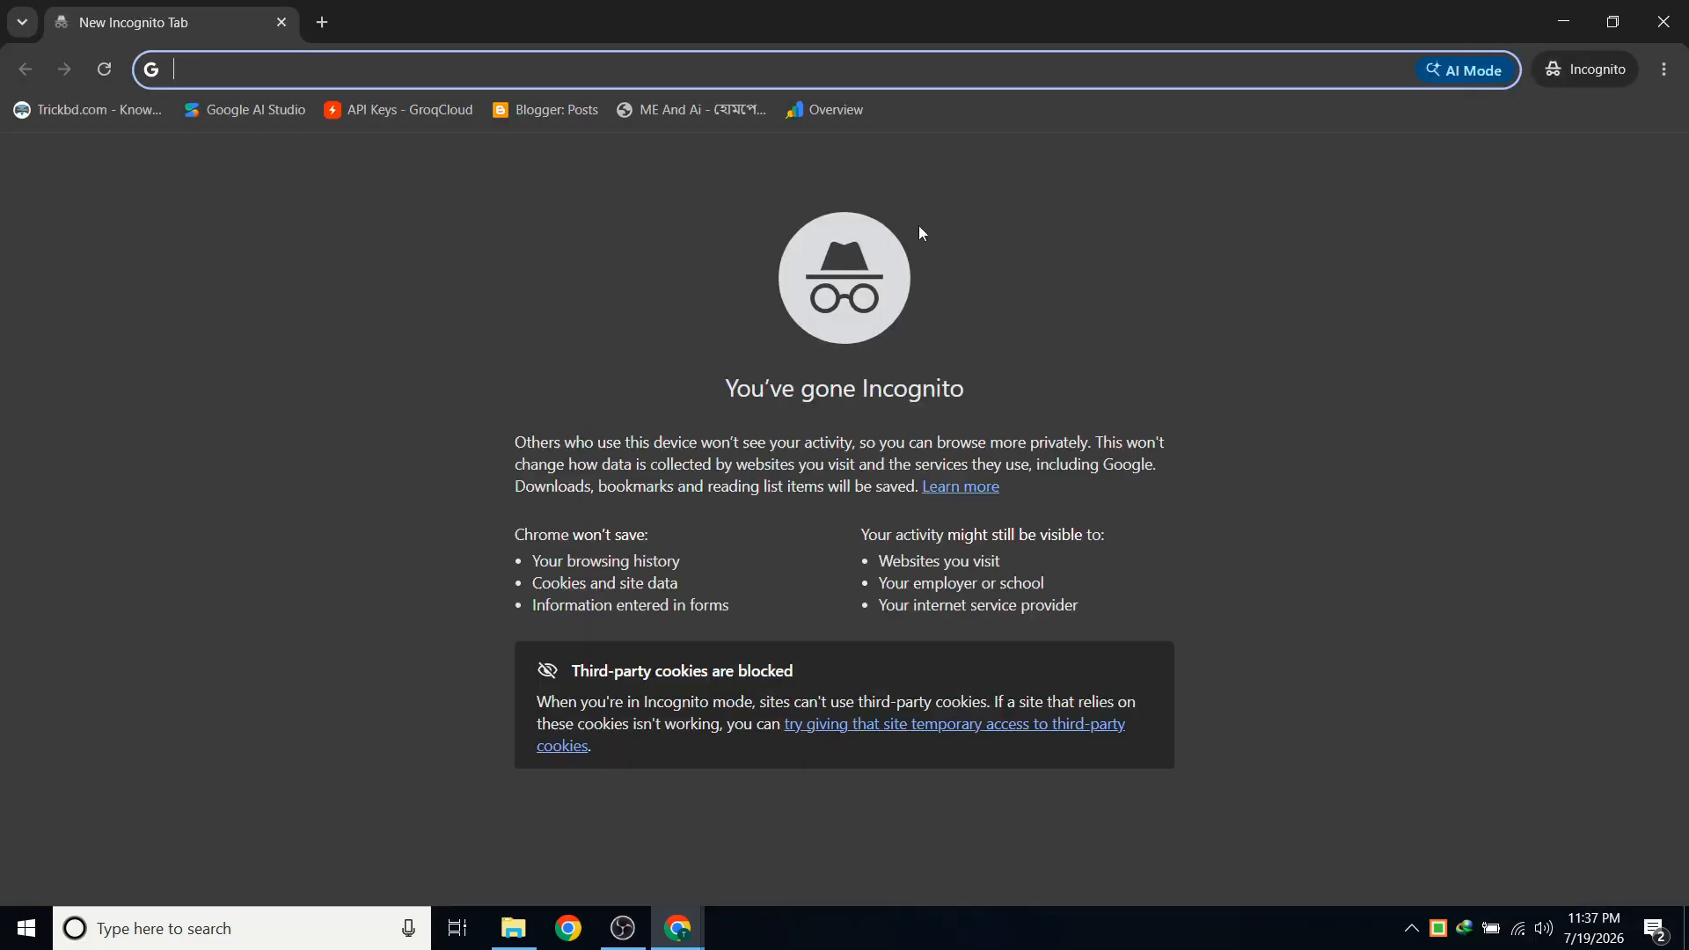
text(https://meandai999.blogspot.com/)
key(Return)
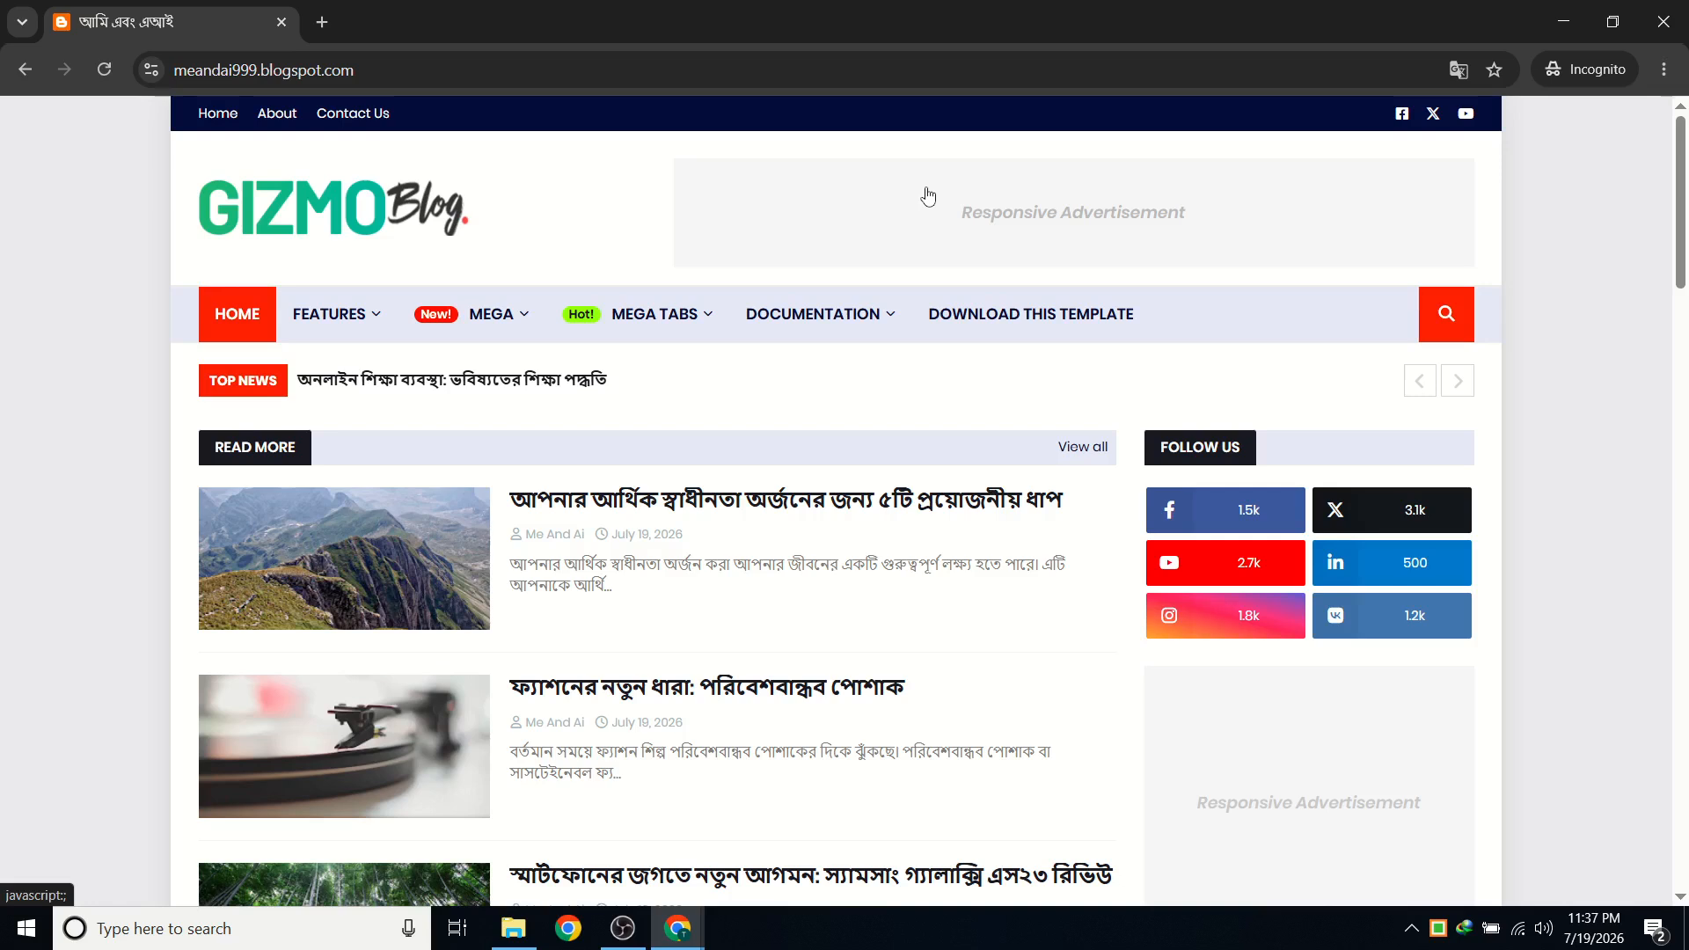
Return to the regular Chrome window, load YouTube Studio in the blank tab, and close the Blogger tab.
click(682, 931)
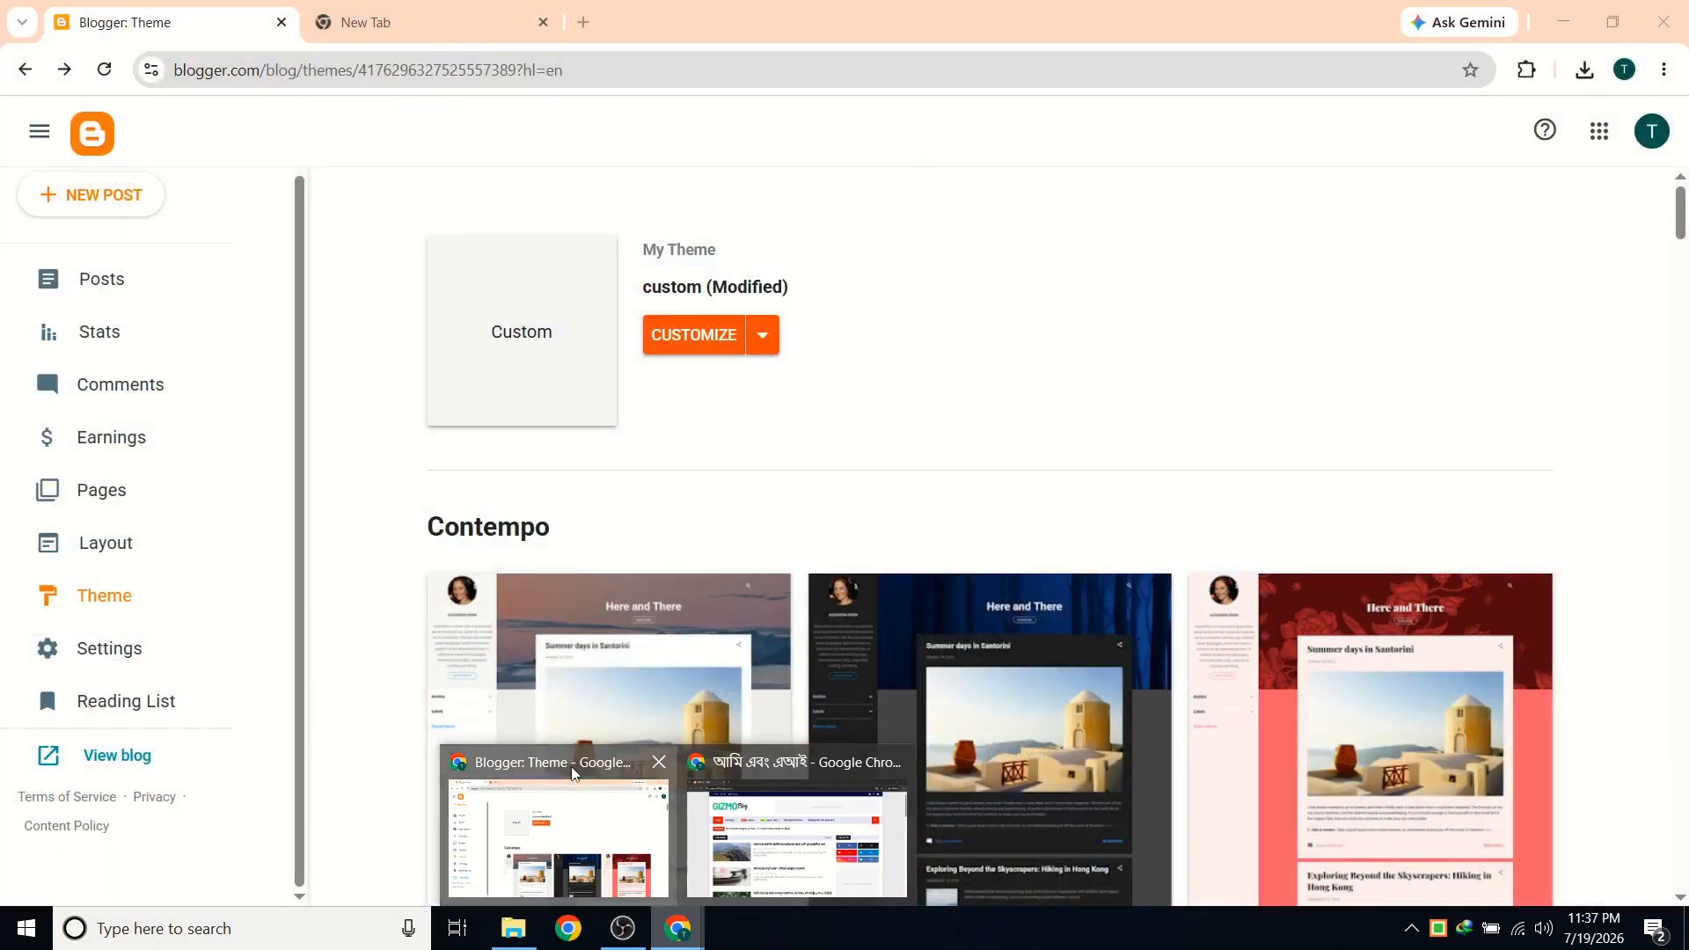
click(459, 799)
click(490, 9)
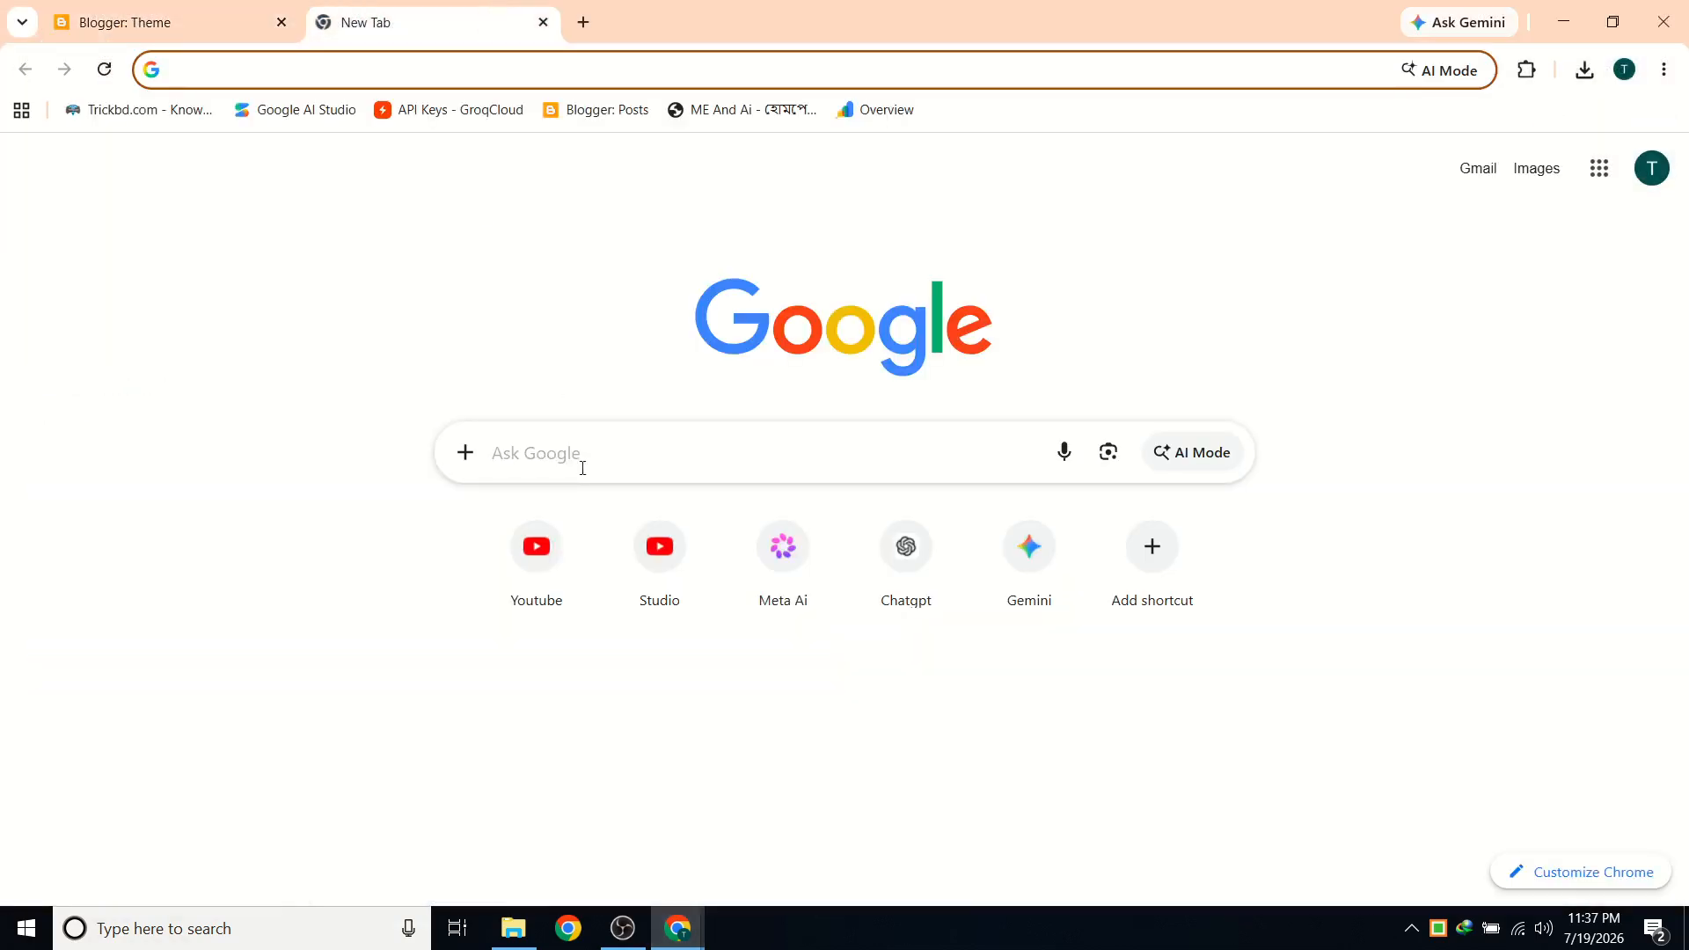
click(660, 563)
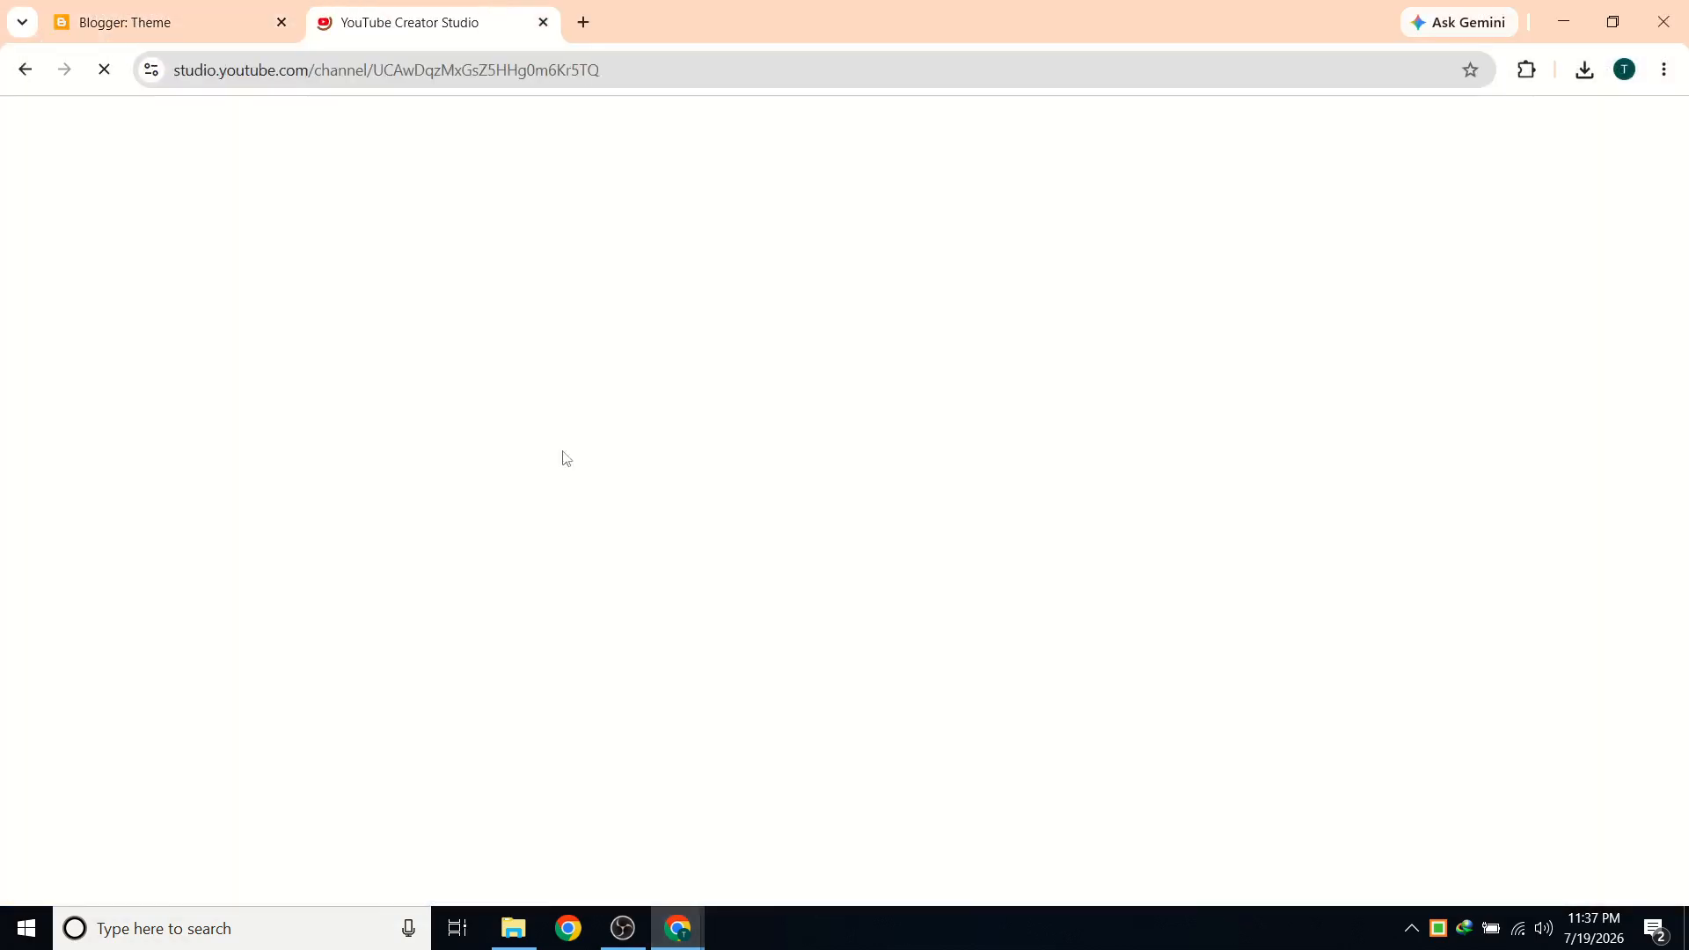
click(281, 22)
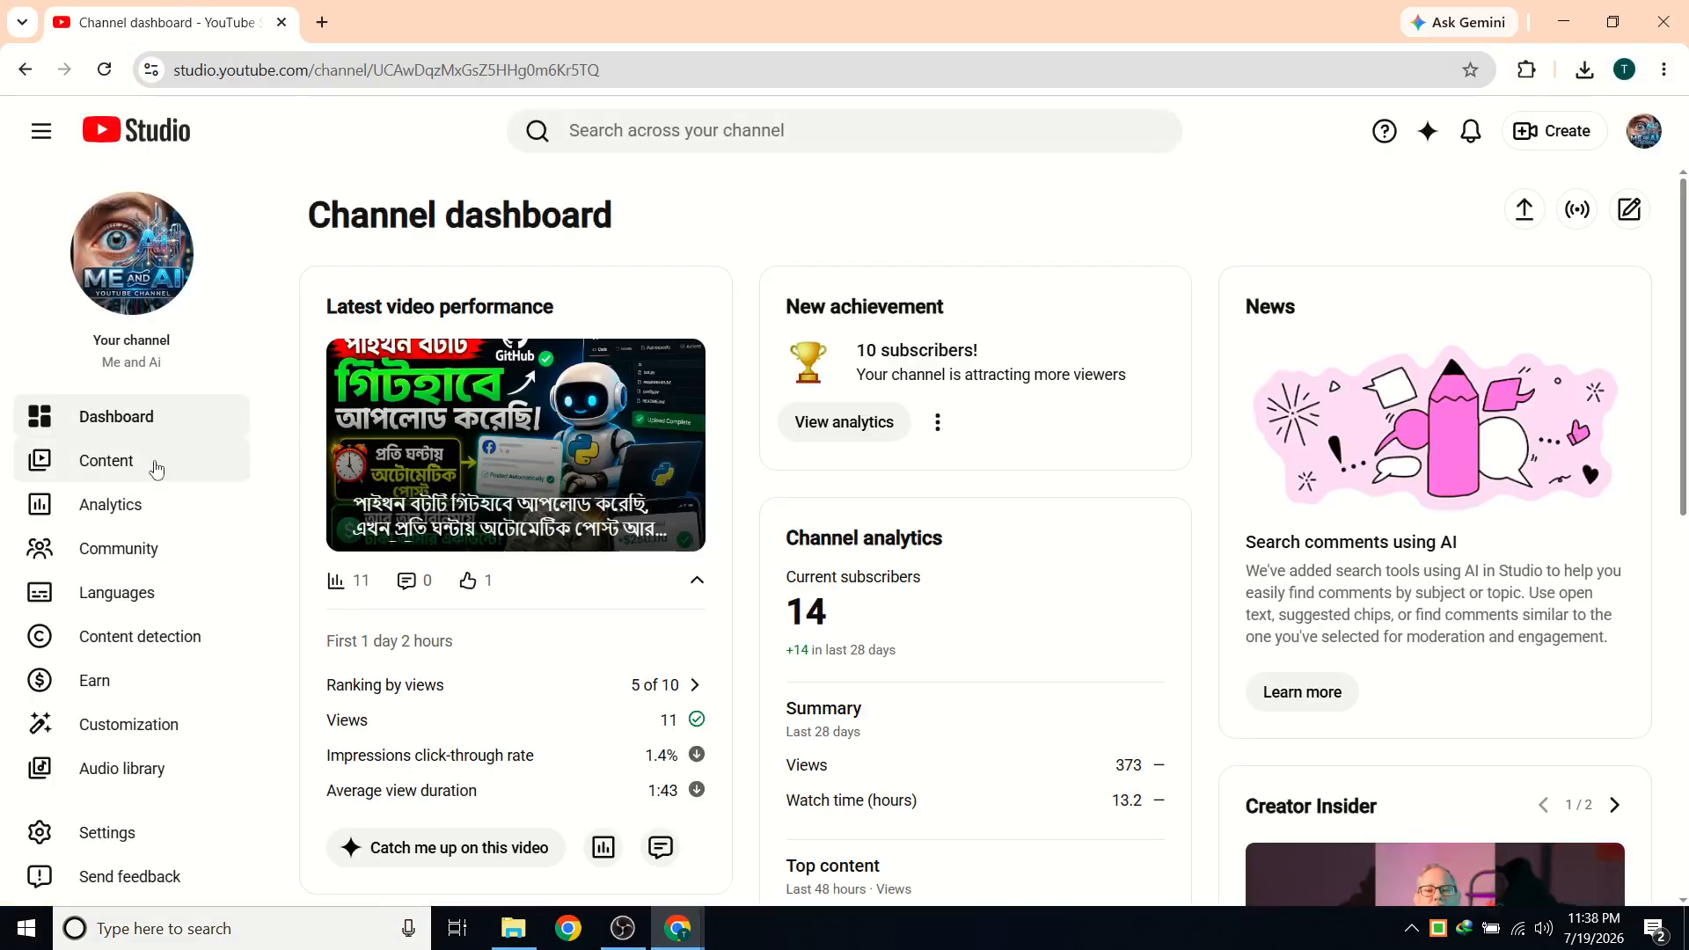
From the channel's video list, bring up the details of the July 10, 2026 Hill Climb game video and highlight its title.
click(204, 458)
scroll(803, 646, down, 4)
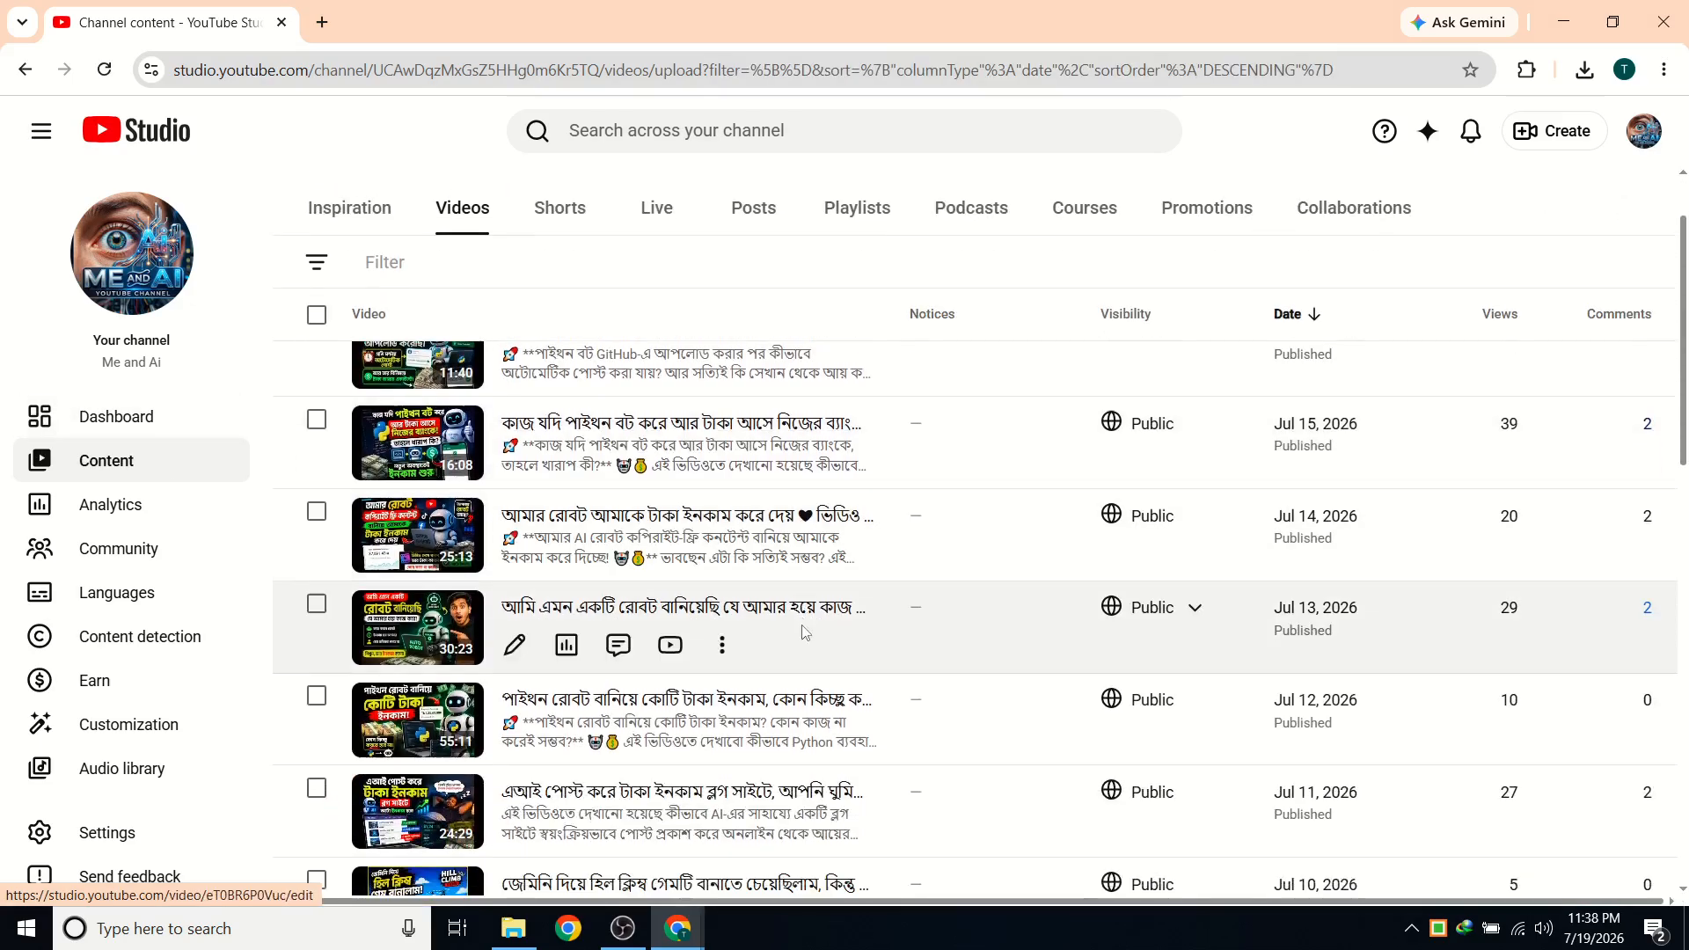
scroll(570, 660, down, 1)
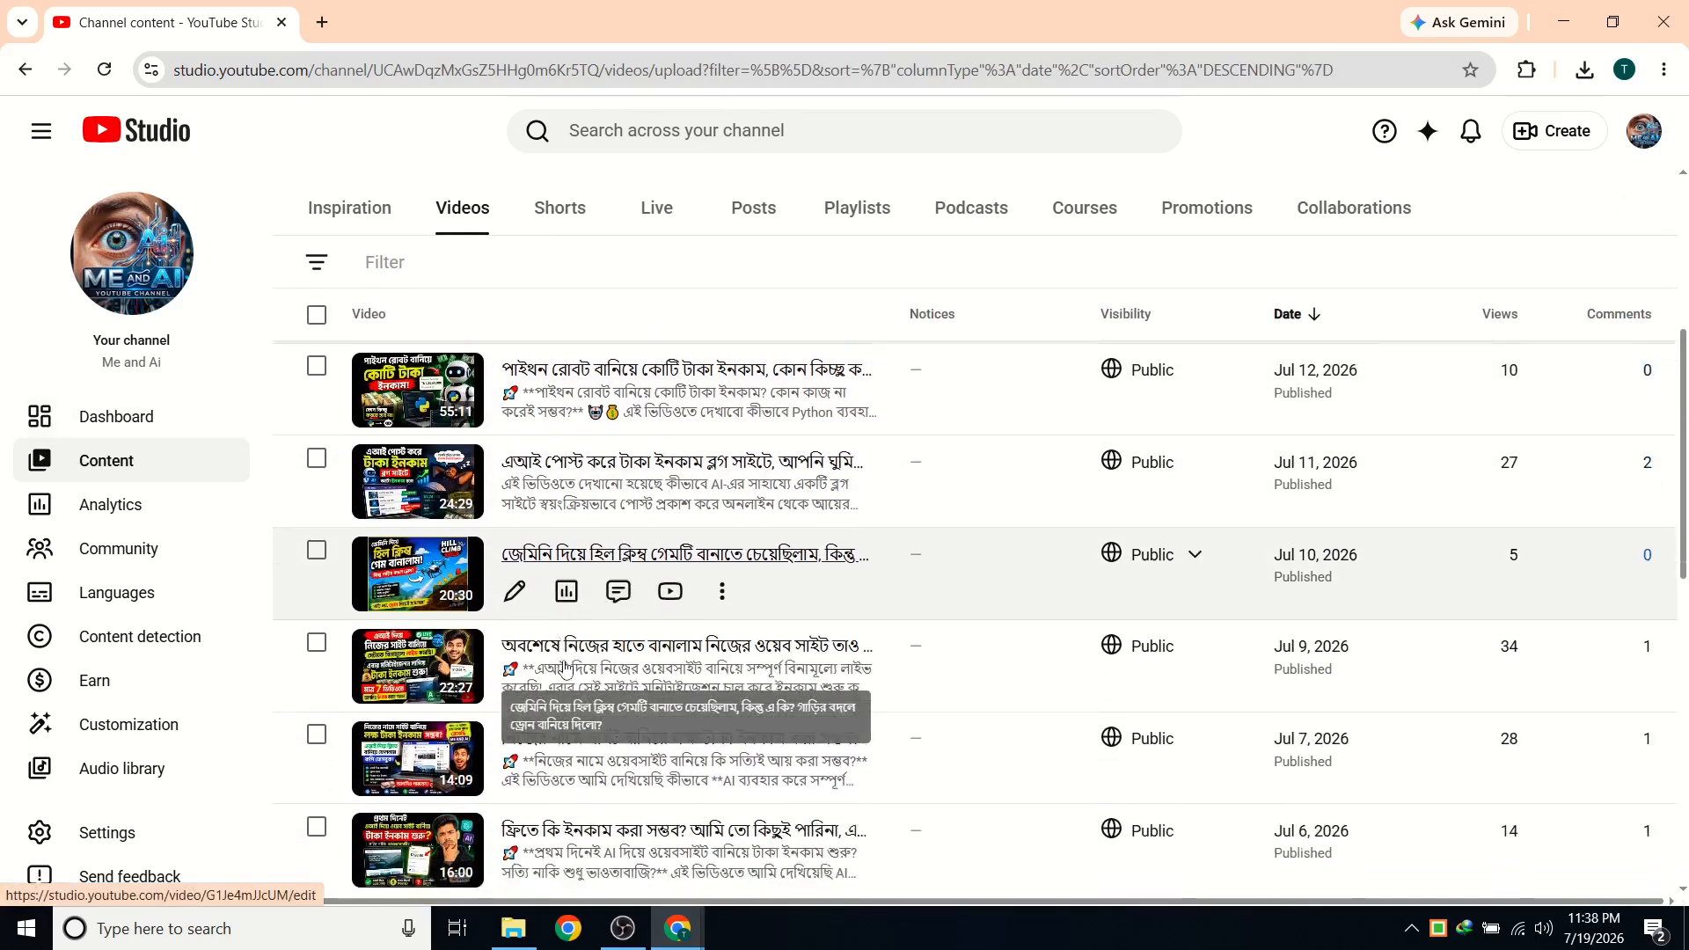
click(801, 550)
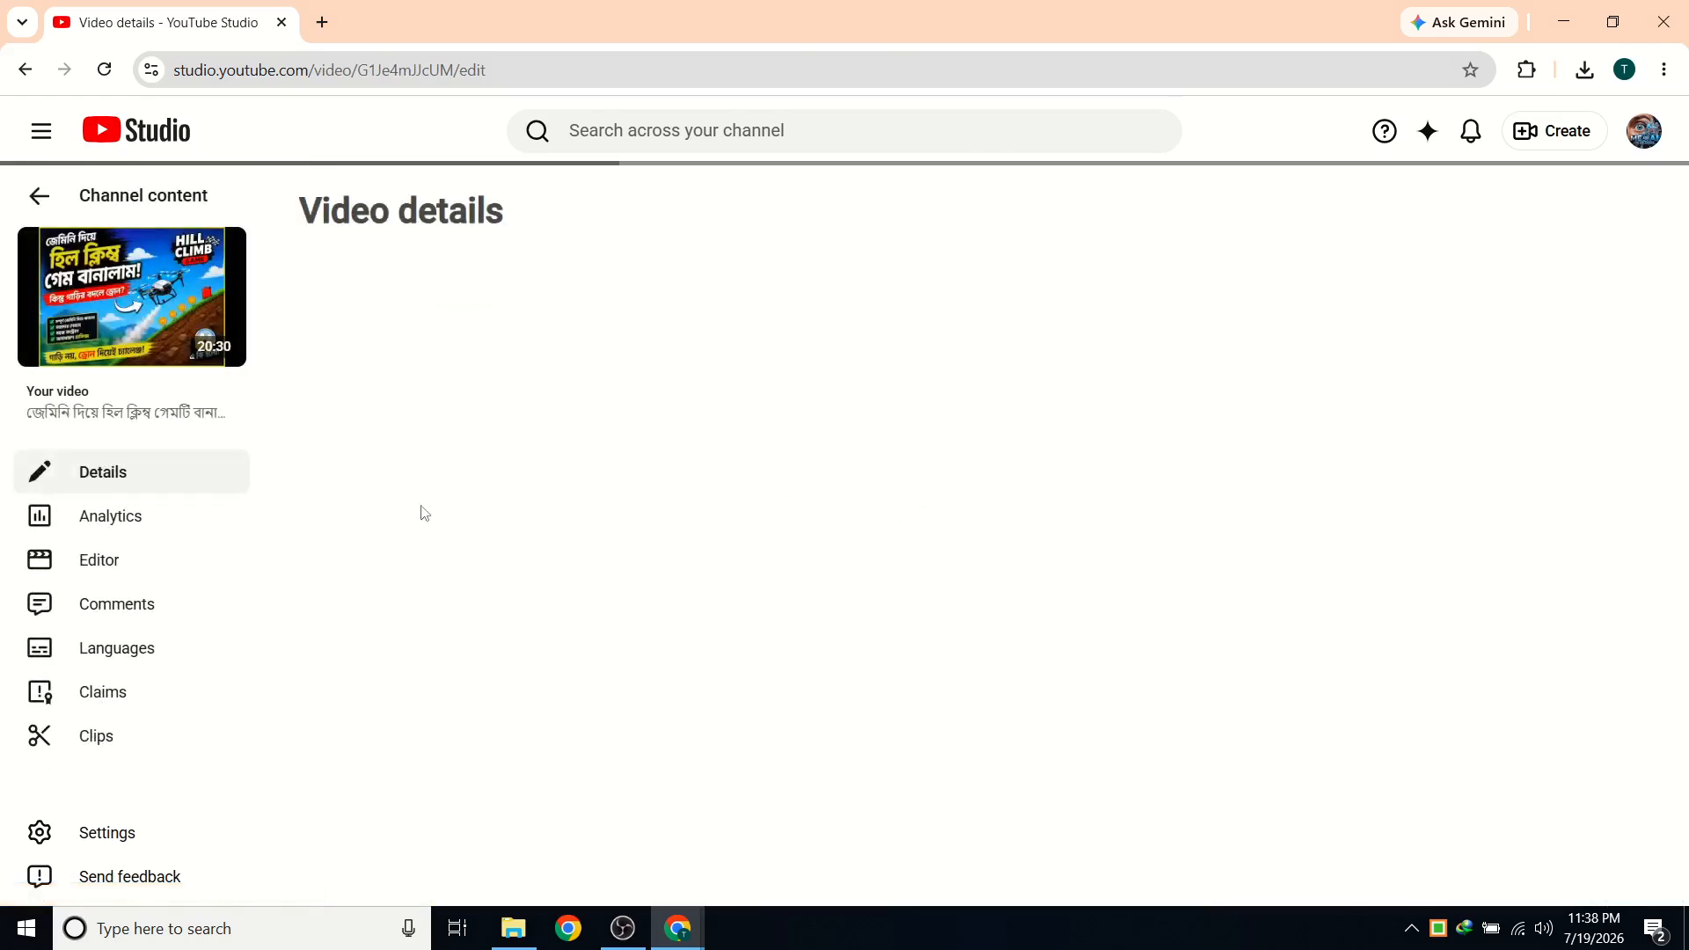
drag(341, 296, 784, 316)
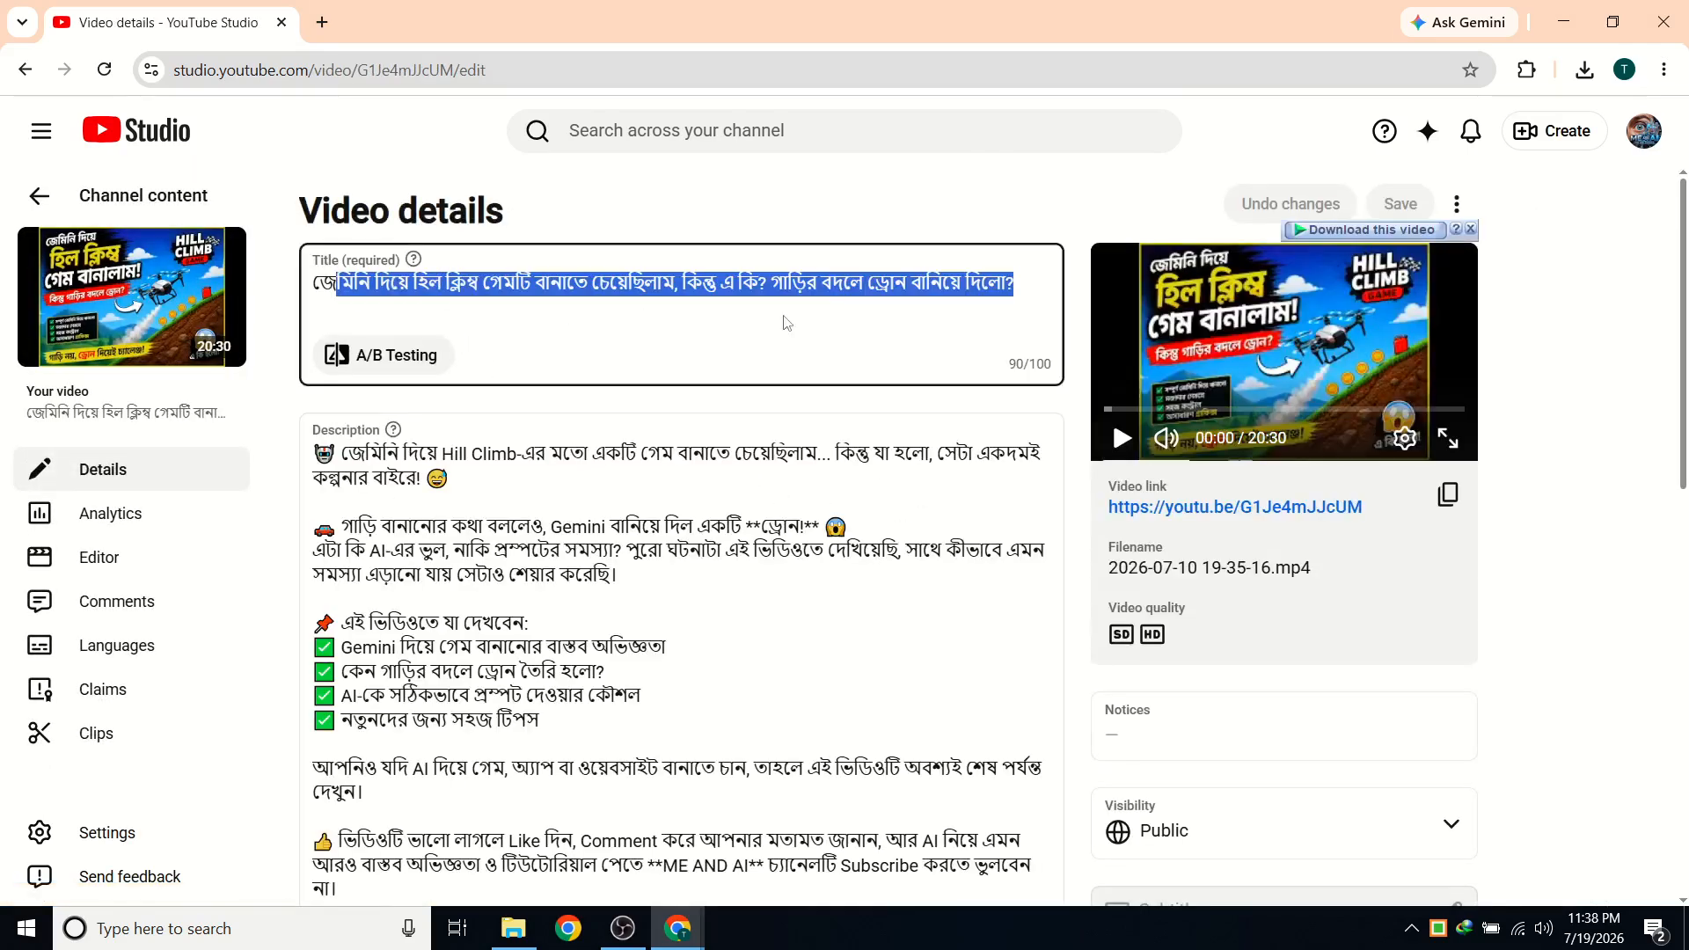
Mute the Hill Climb video's preview, play it, and skip ahead to about 08:44.
click(1168, 438)
click(1122, 437)
drag(1126, 410, 1261, 412)
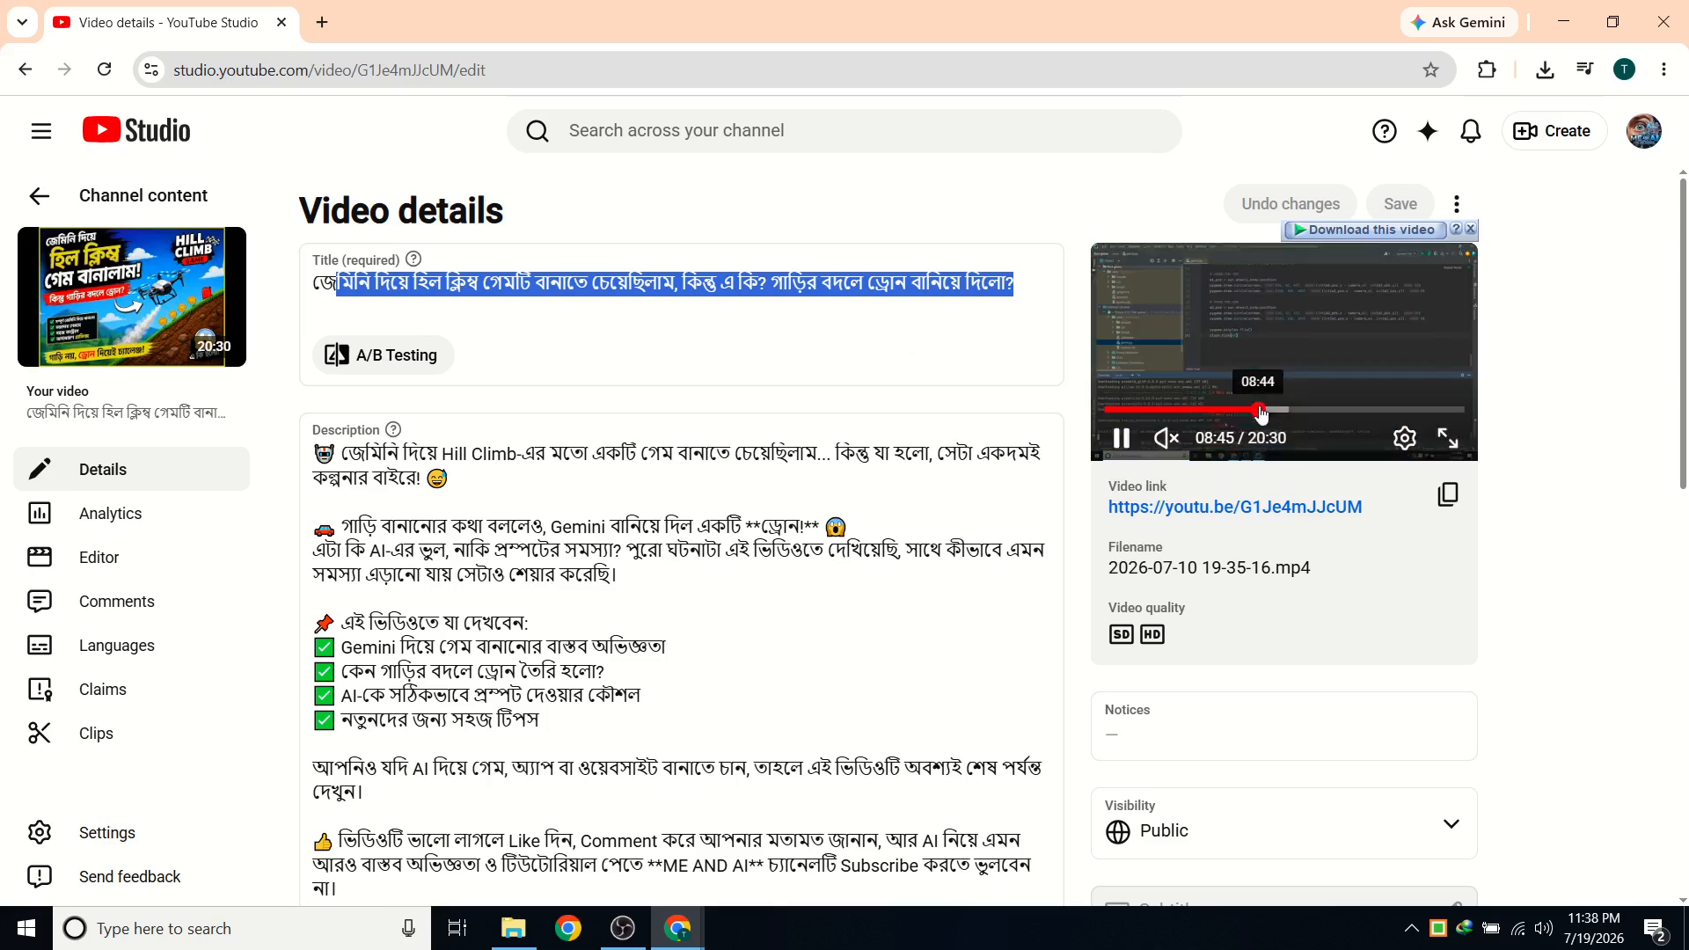
Skim the Hill Climb video in full screen to about 19:07, leave full screen, and return to the channel dashboard.
click(1448, 438)
drag(769, 901, 1225, 897)
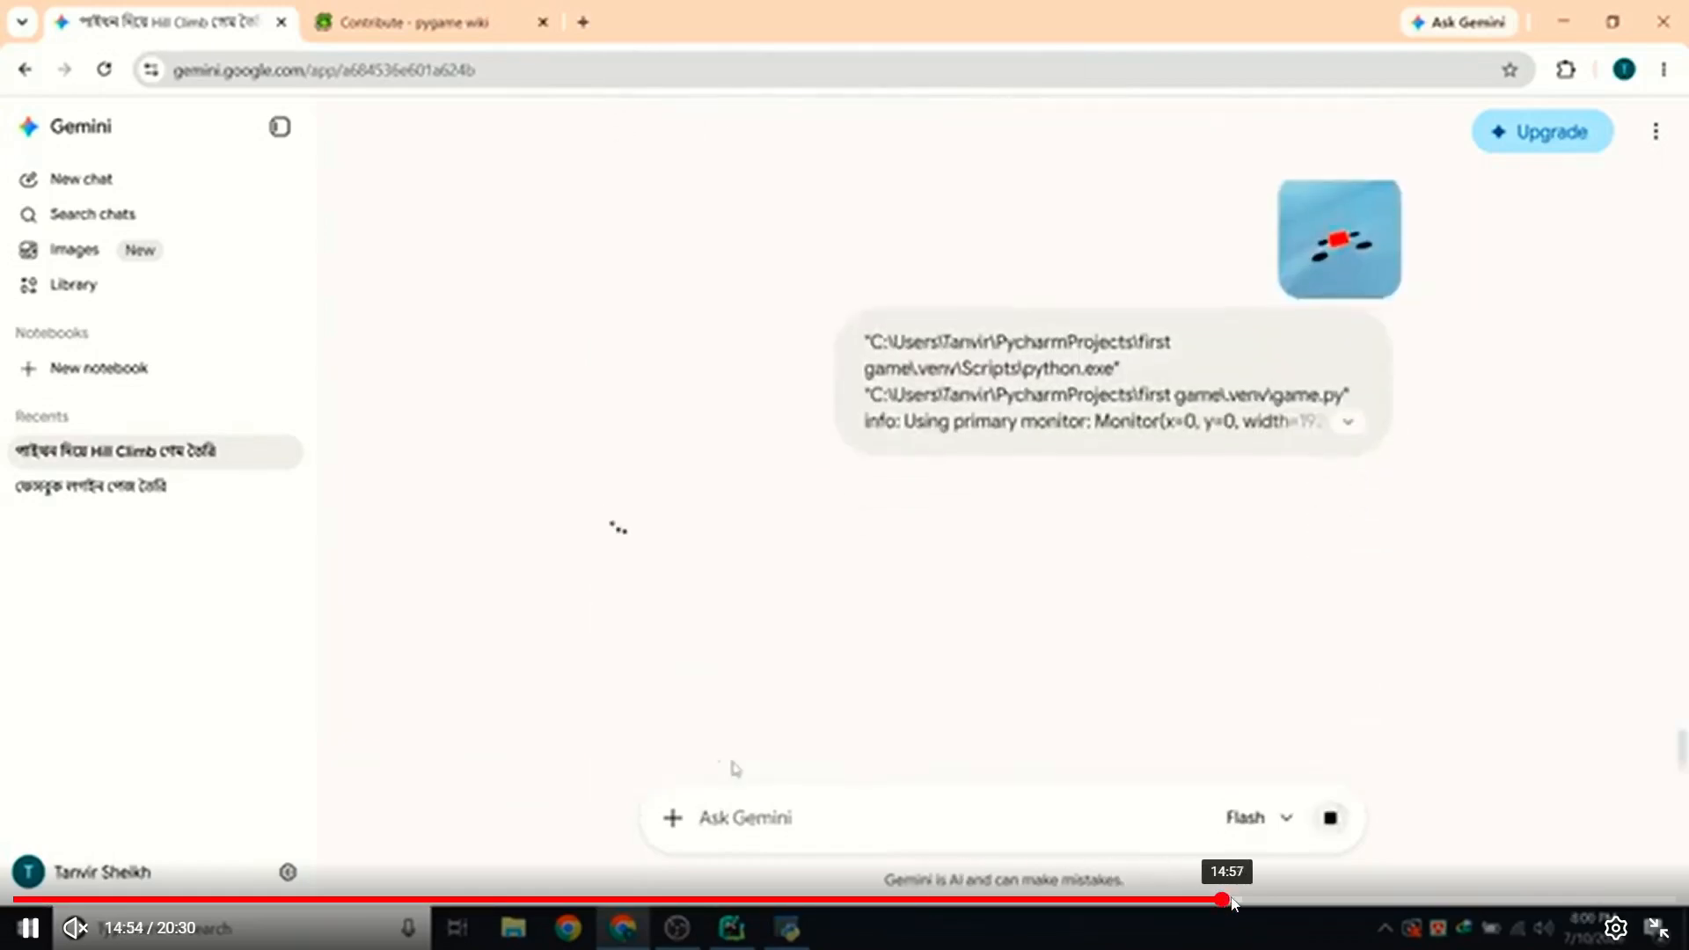
click(1372, 899)
click(1392, 899)
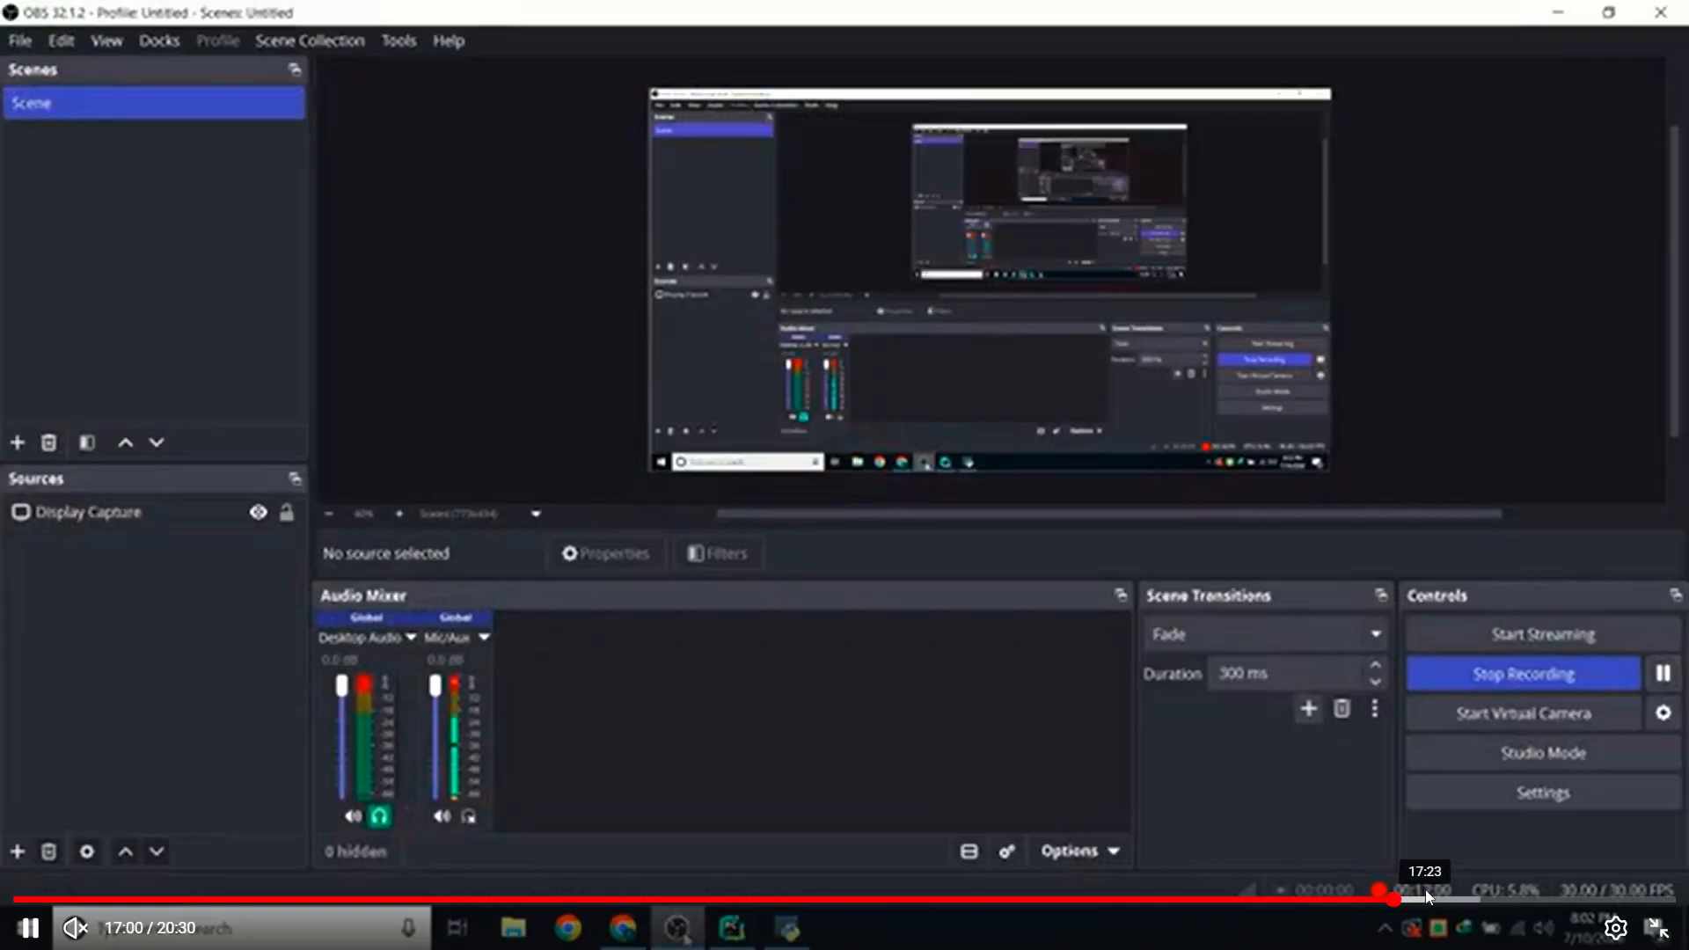
click(1445, 898)
click(1481, 898)
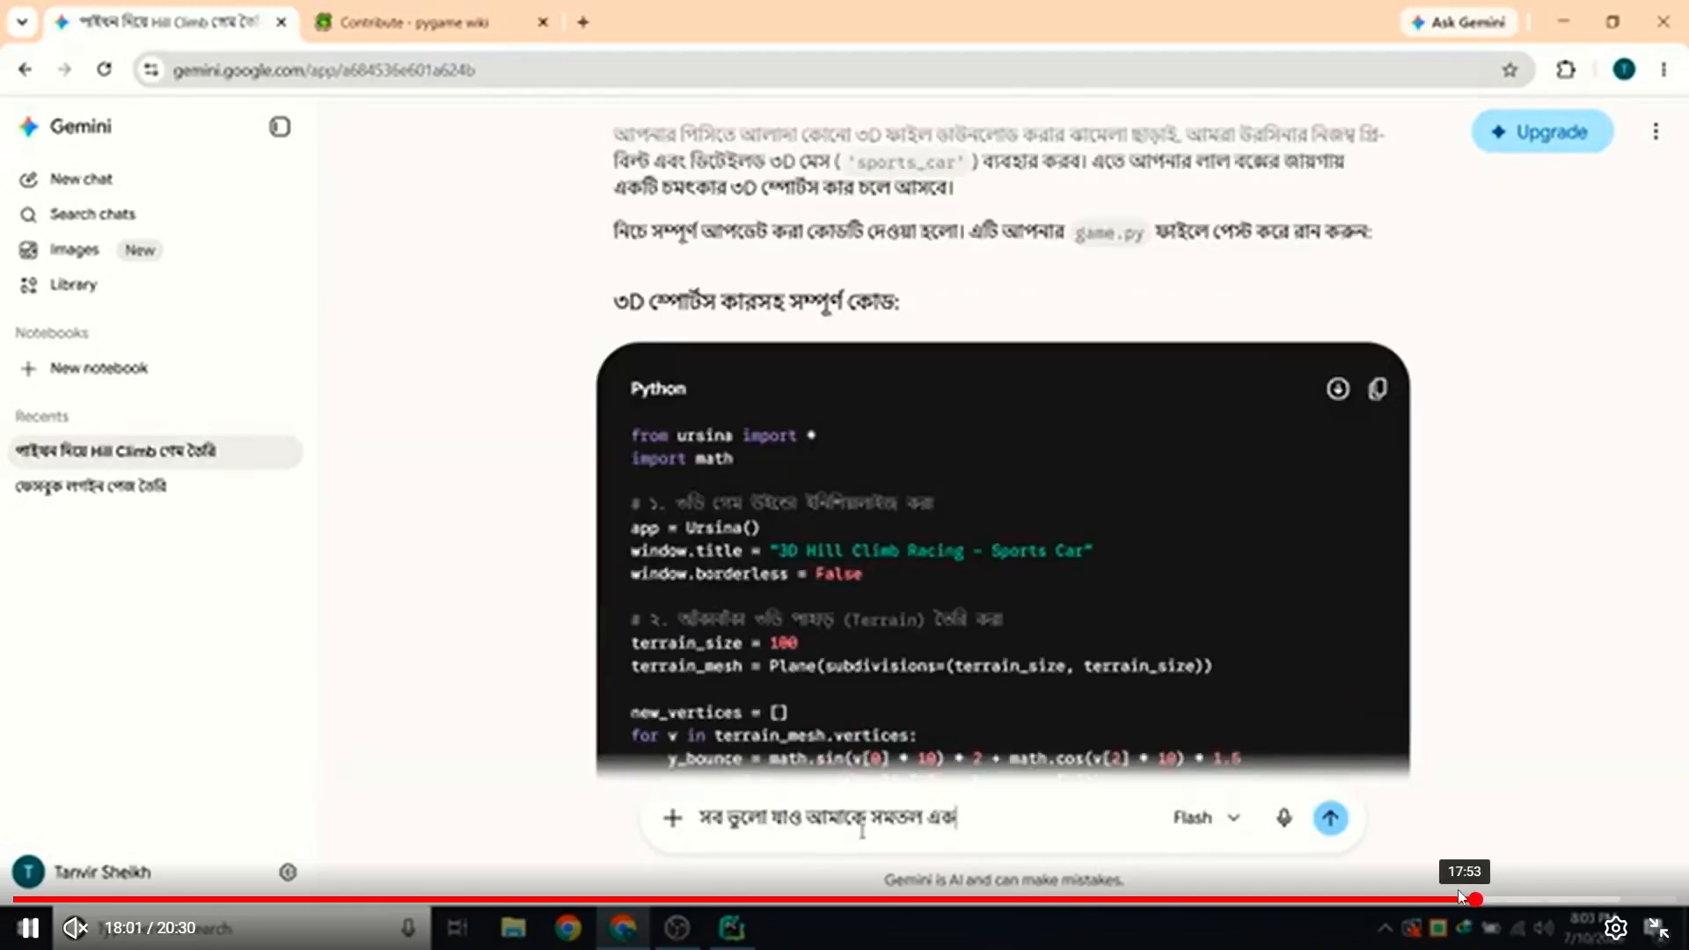
click(1512, 898)
click(1571, 901)
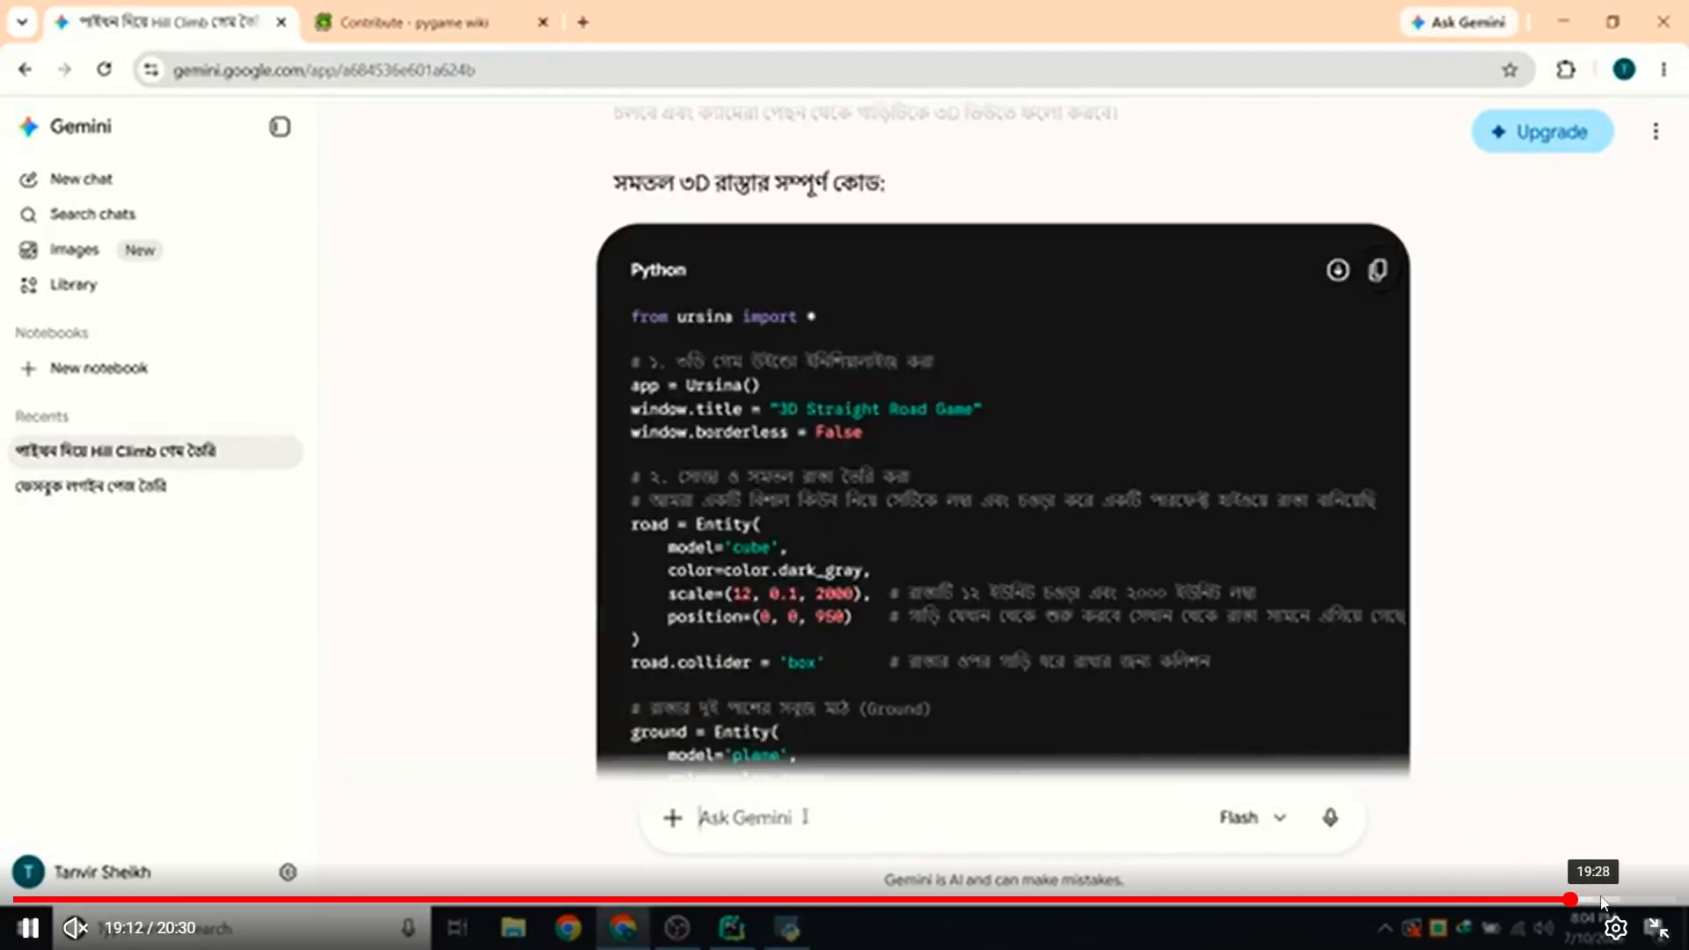
click(1600, 900)
click(1623, 900)
click(1564, 900)
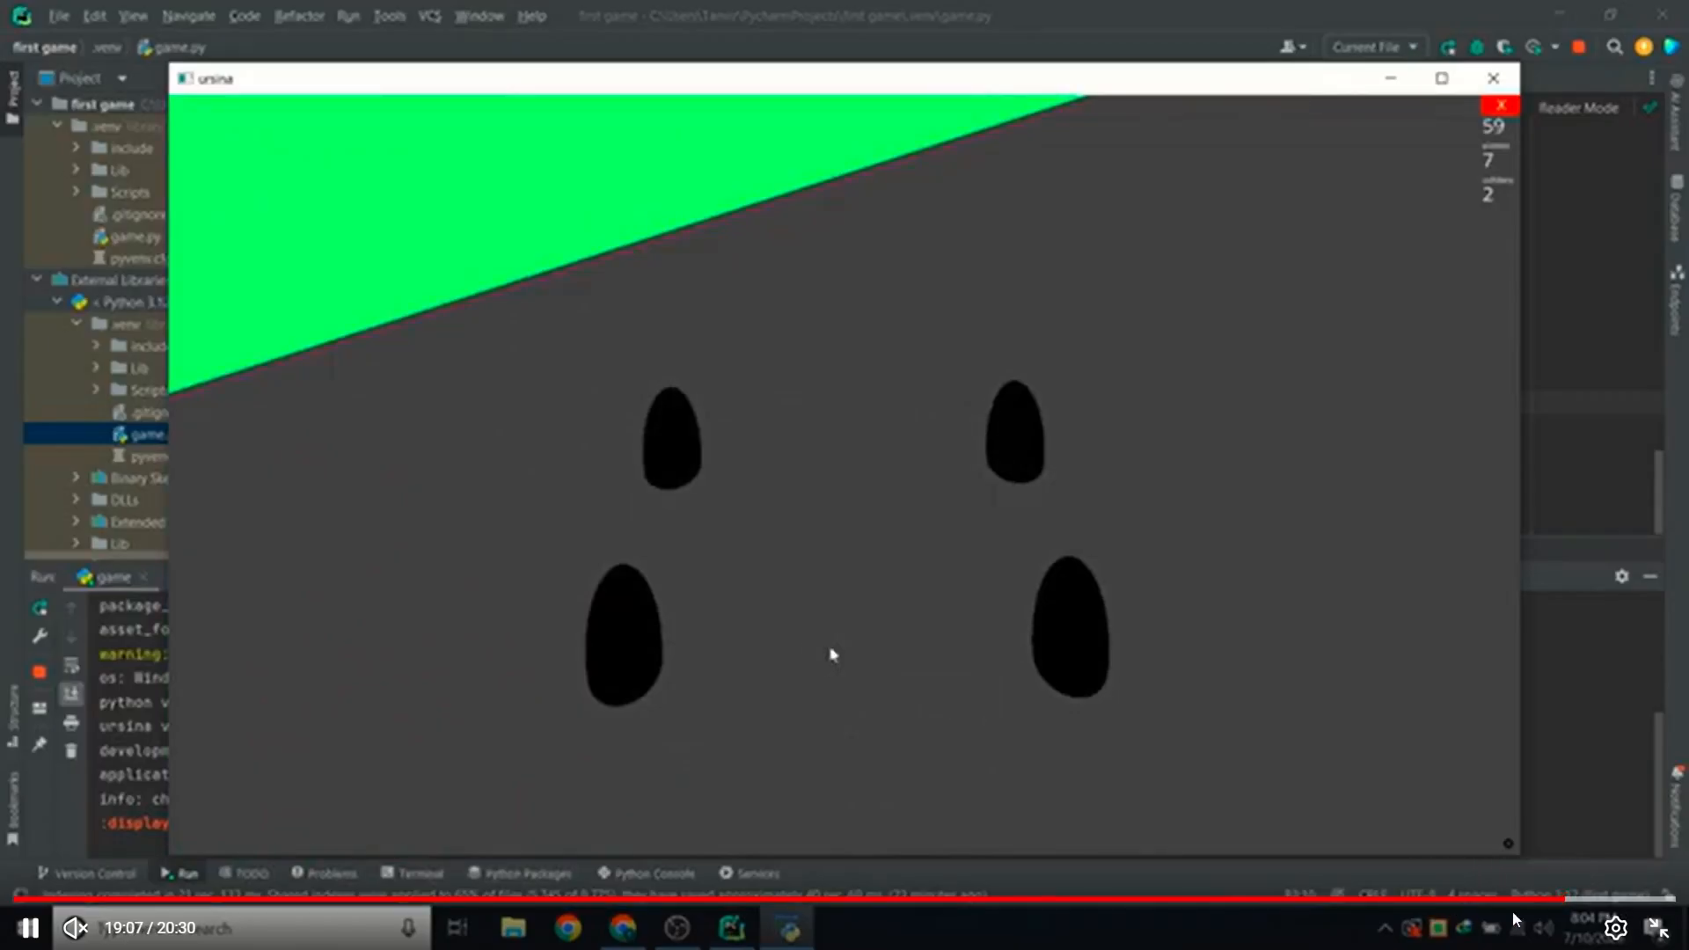
click(1656, 928)
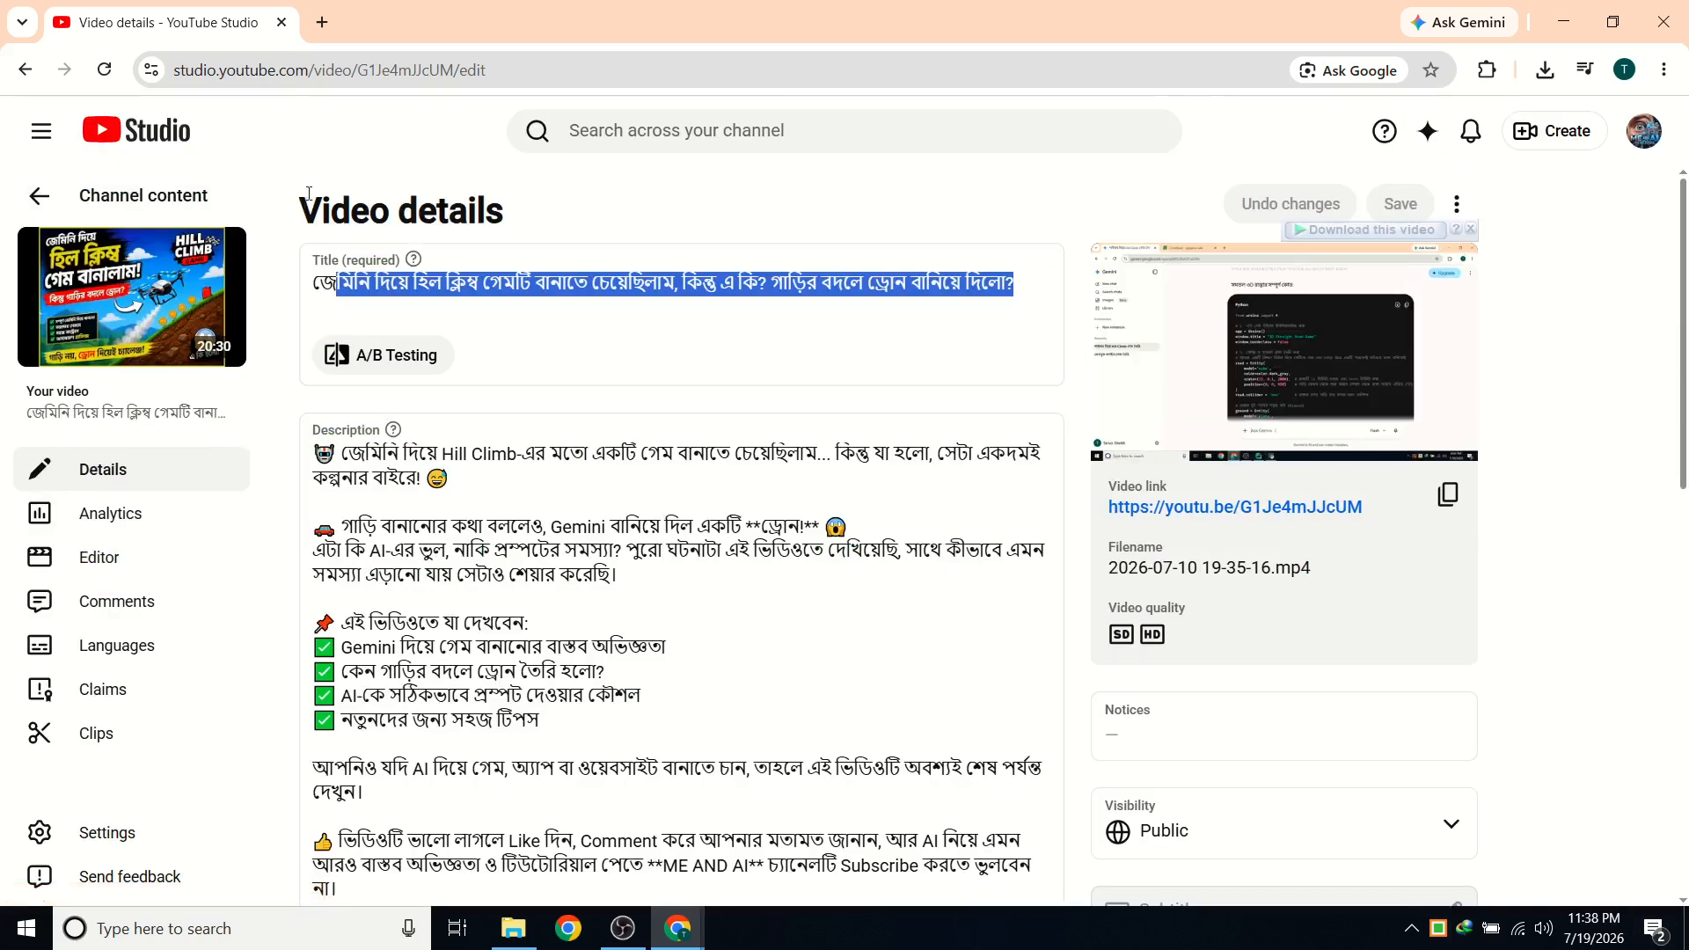
click(182, 147)
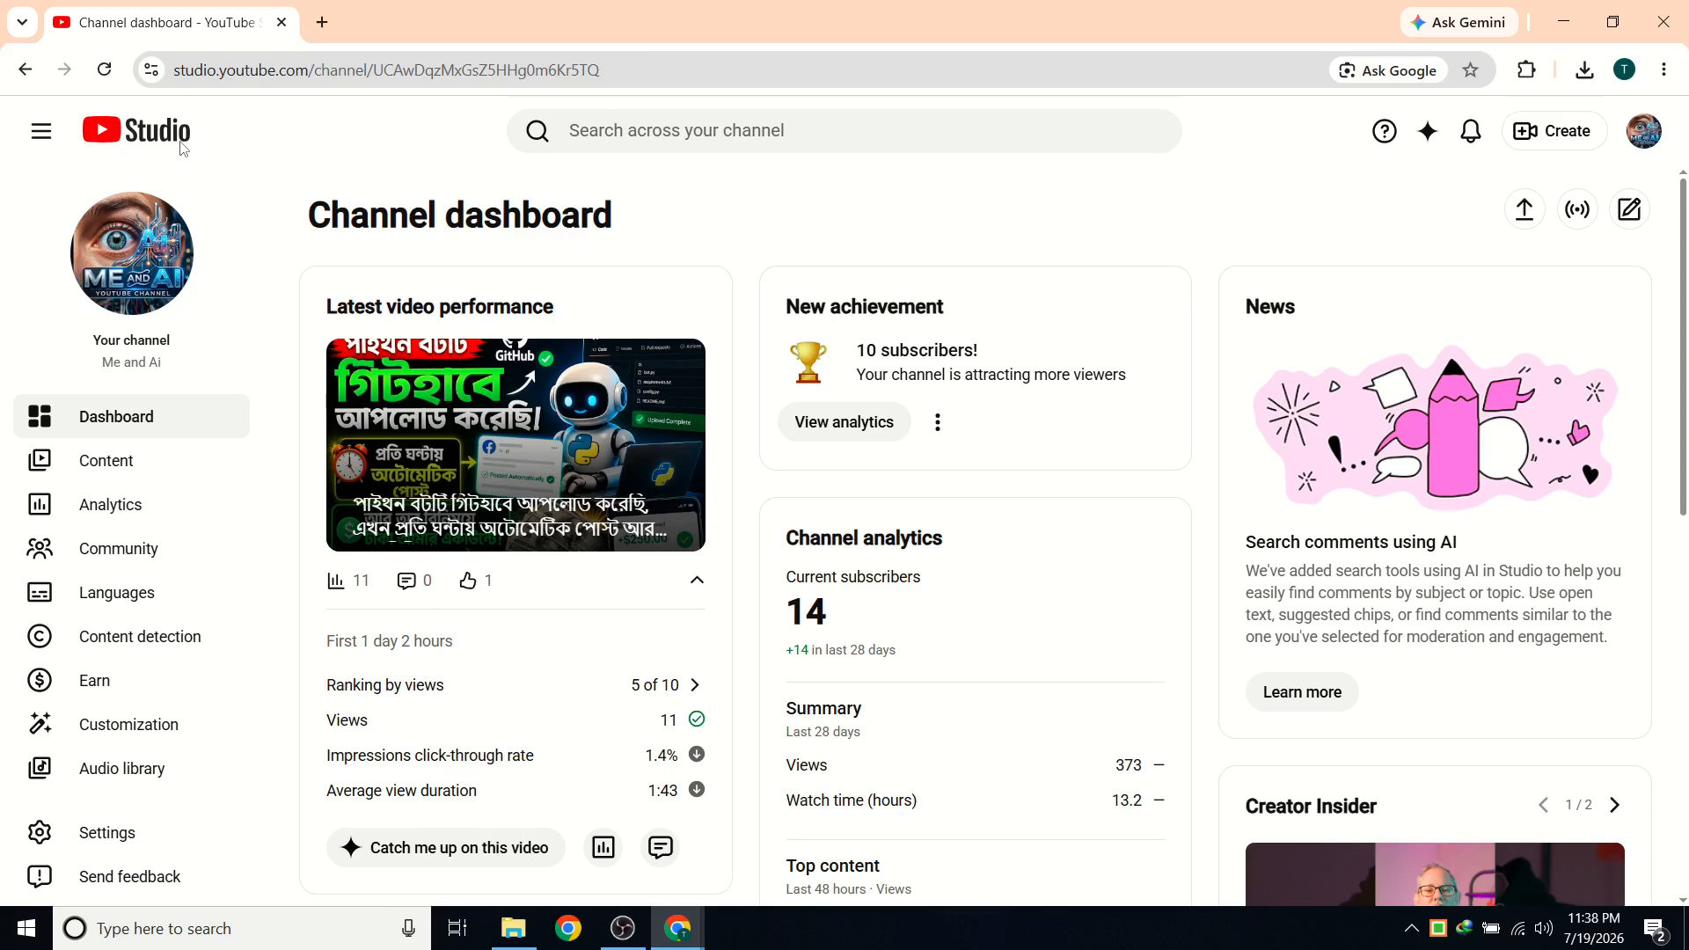
Load Gemini in a new tab and write the prompt "আমি কোন কোর্ডি ডিজাইনিং ছাড়াই গেম বানাতে চাই তাও ফ্রীতে আমাকে কিছু সাইট সাজেস্ট করো".
click(324, 24)
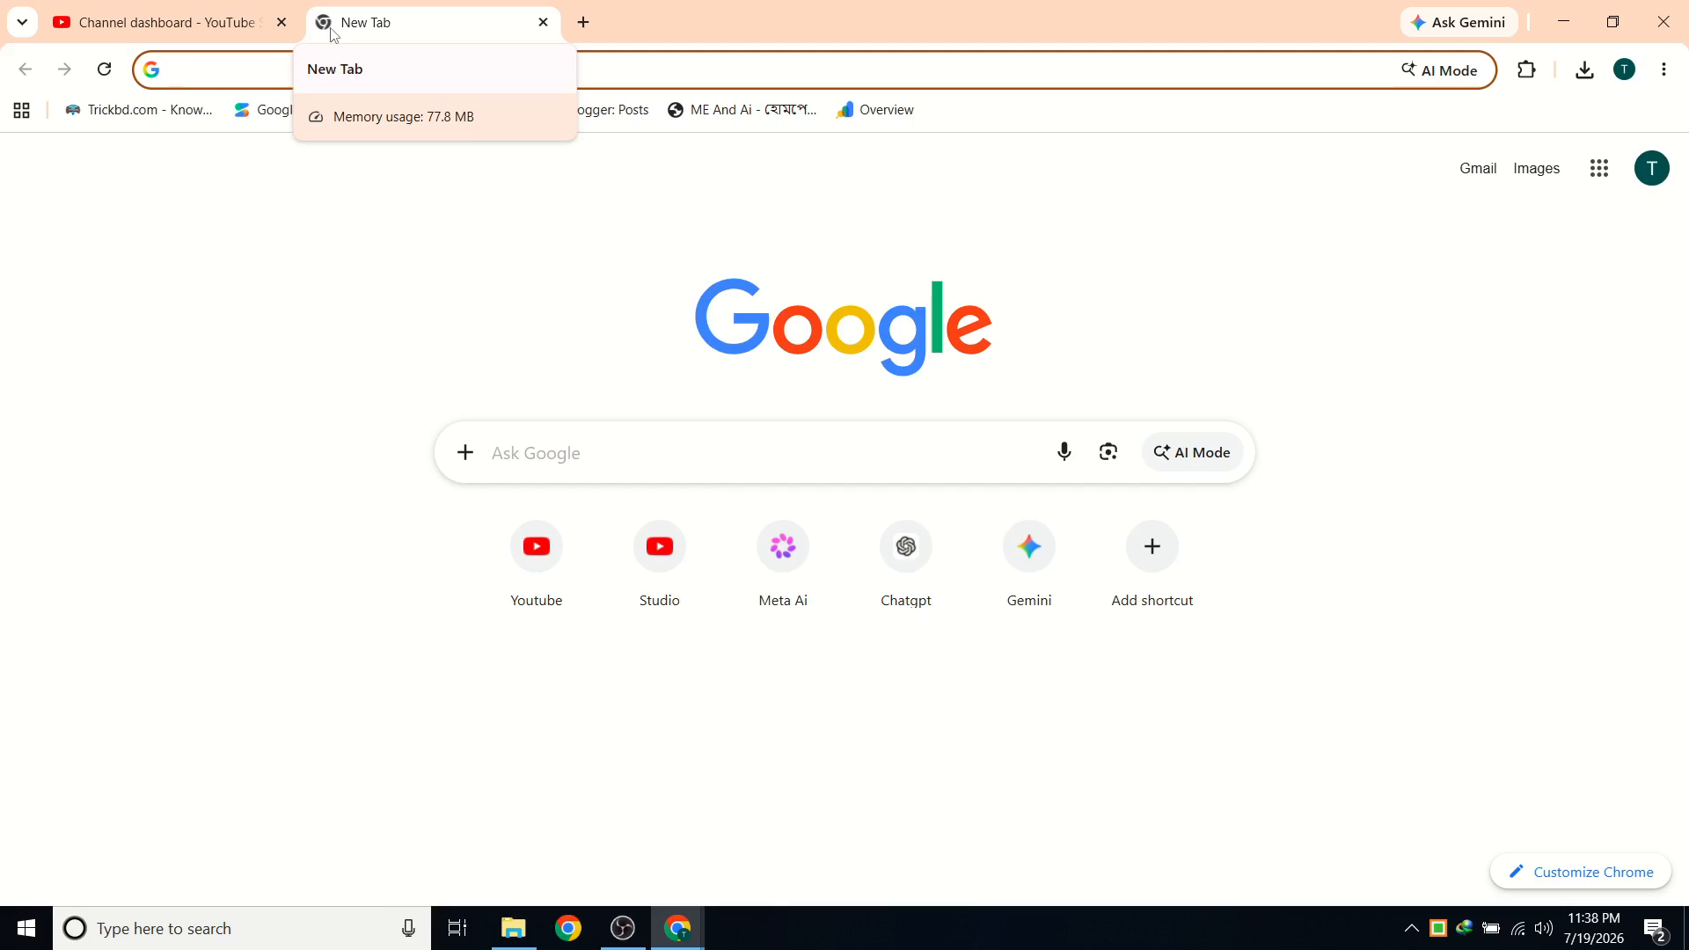
click(1038, 590)
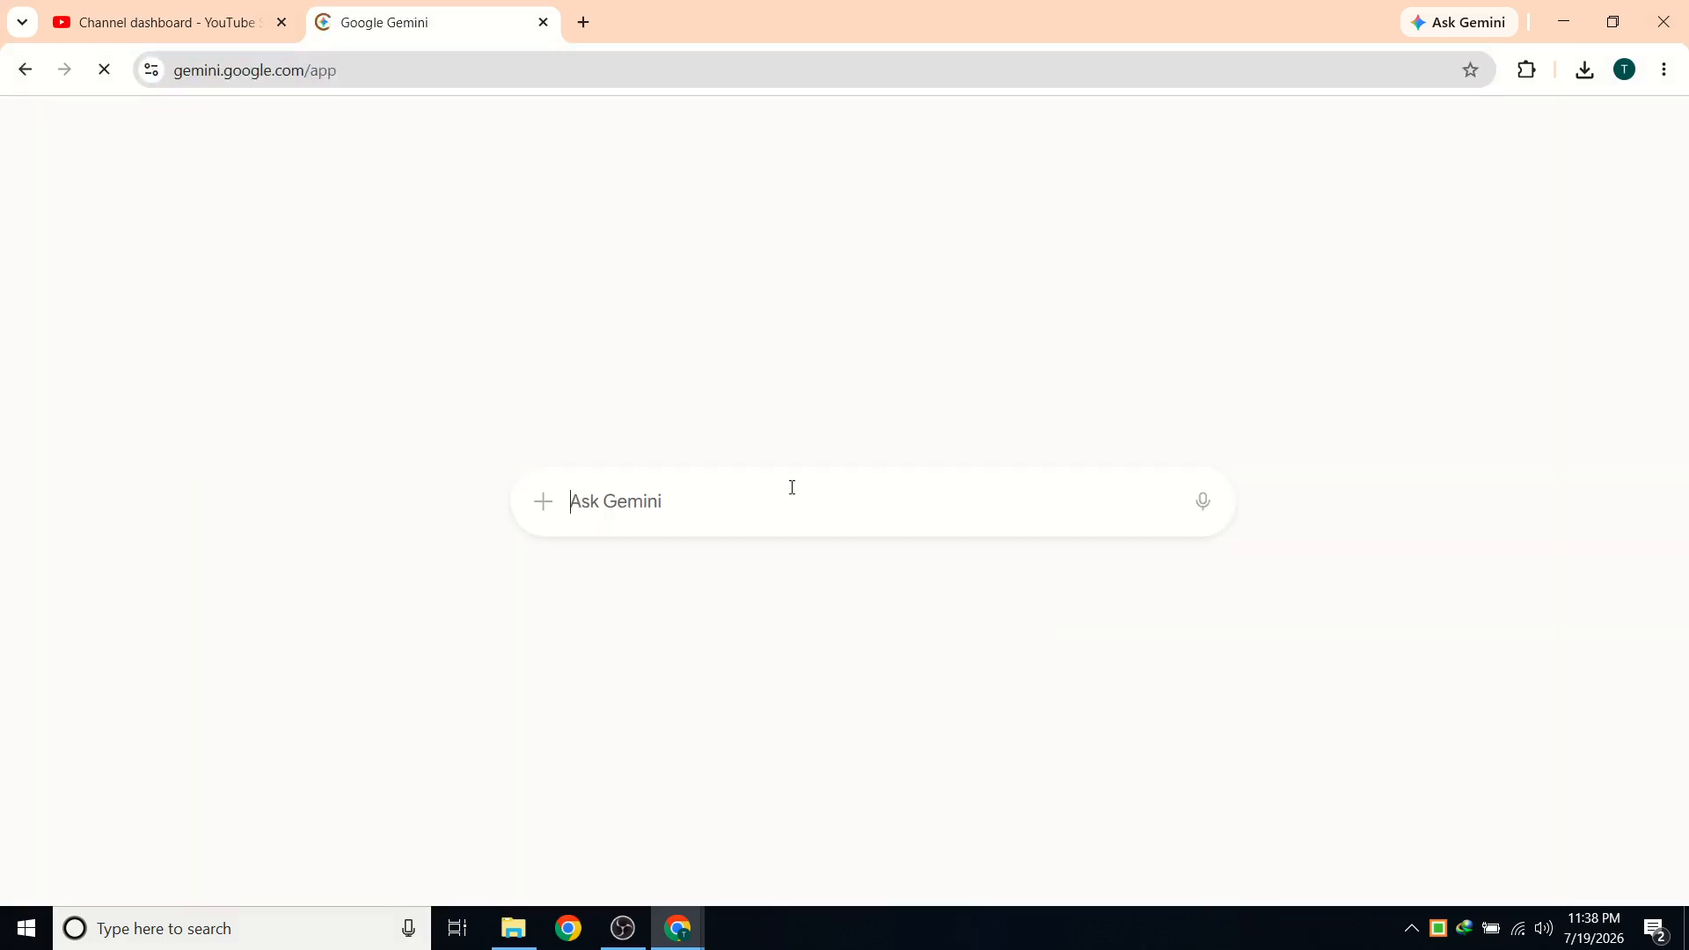
text(অ)
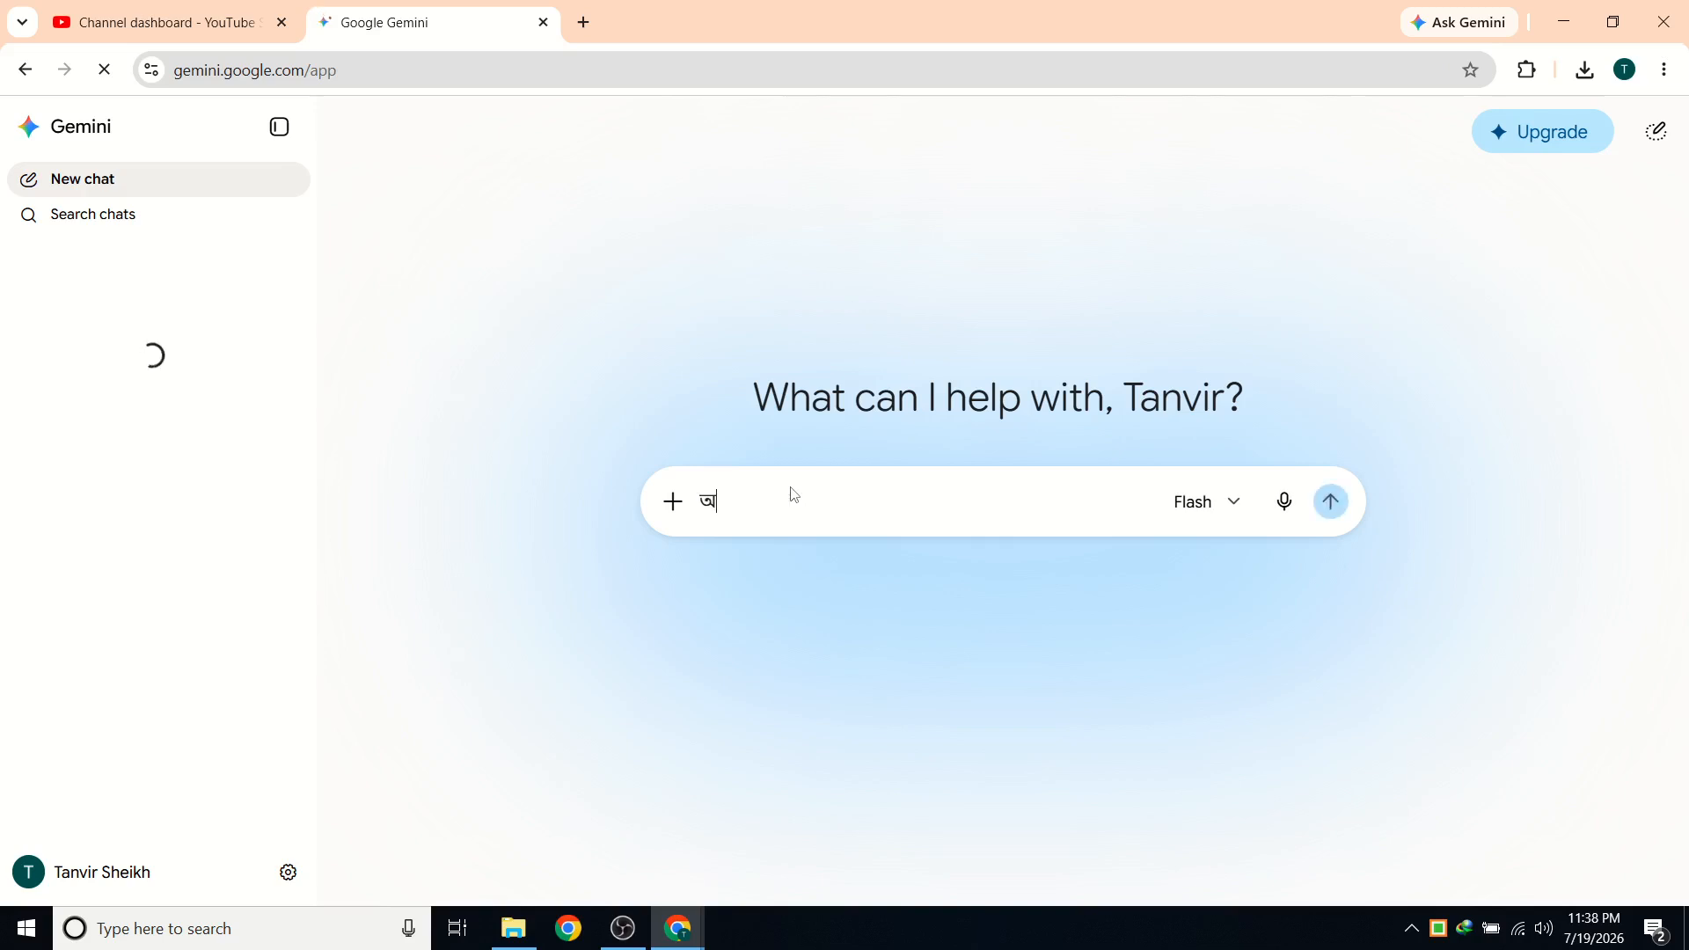
text(মি কো)
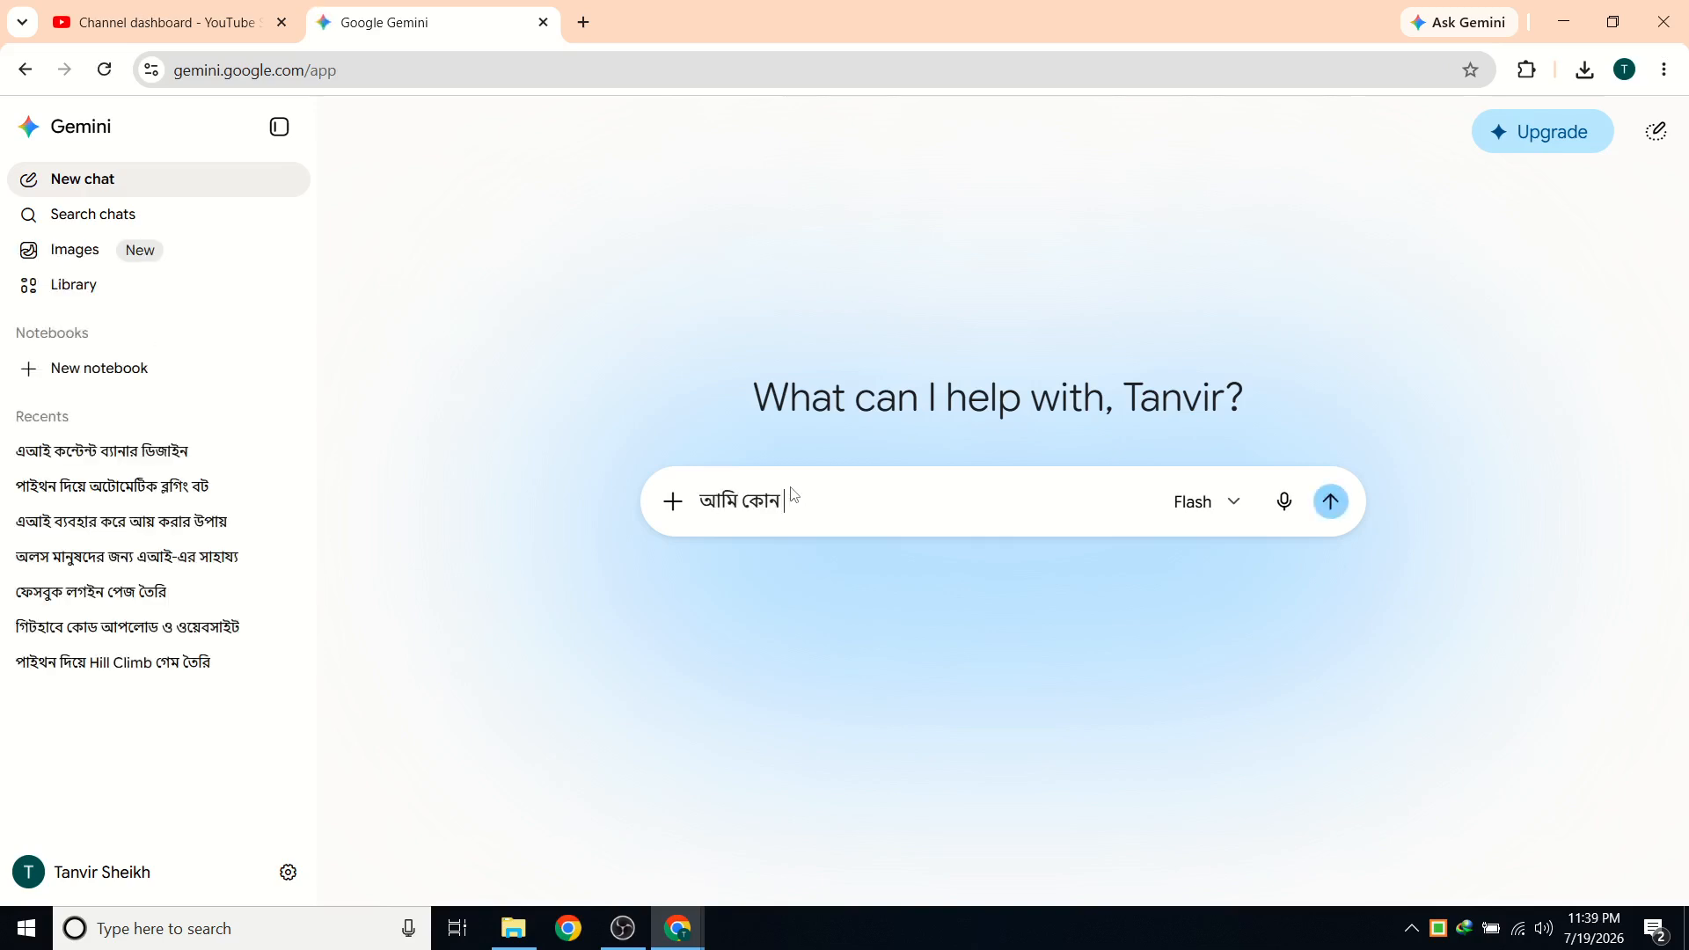
text(ন কো)
text(ডি ডিজাইনিং ছাড়াই গেম বানাতে)
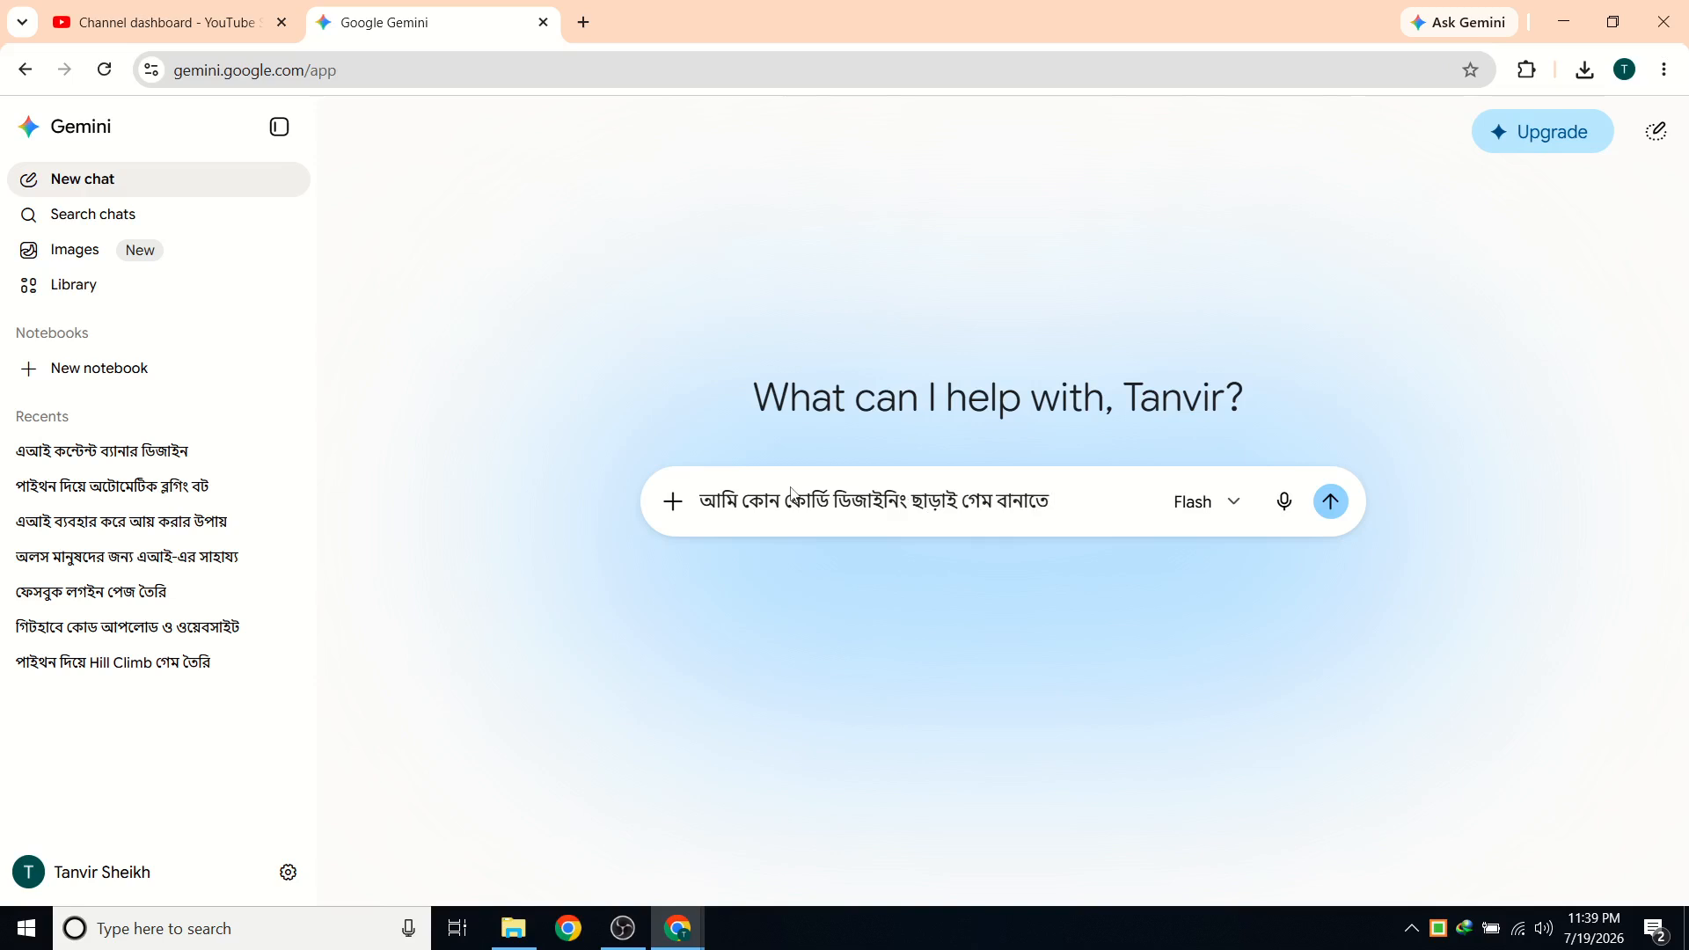
text( চাই তাও ফ্রী)
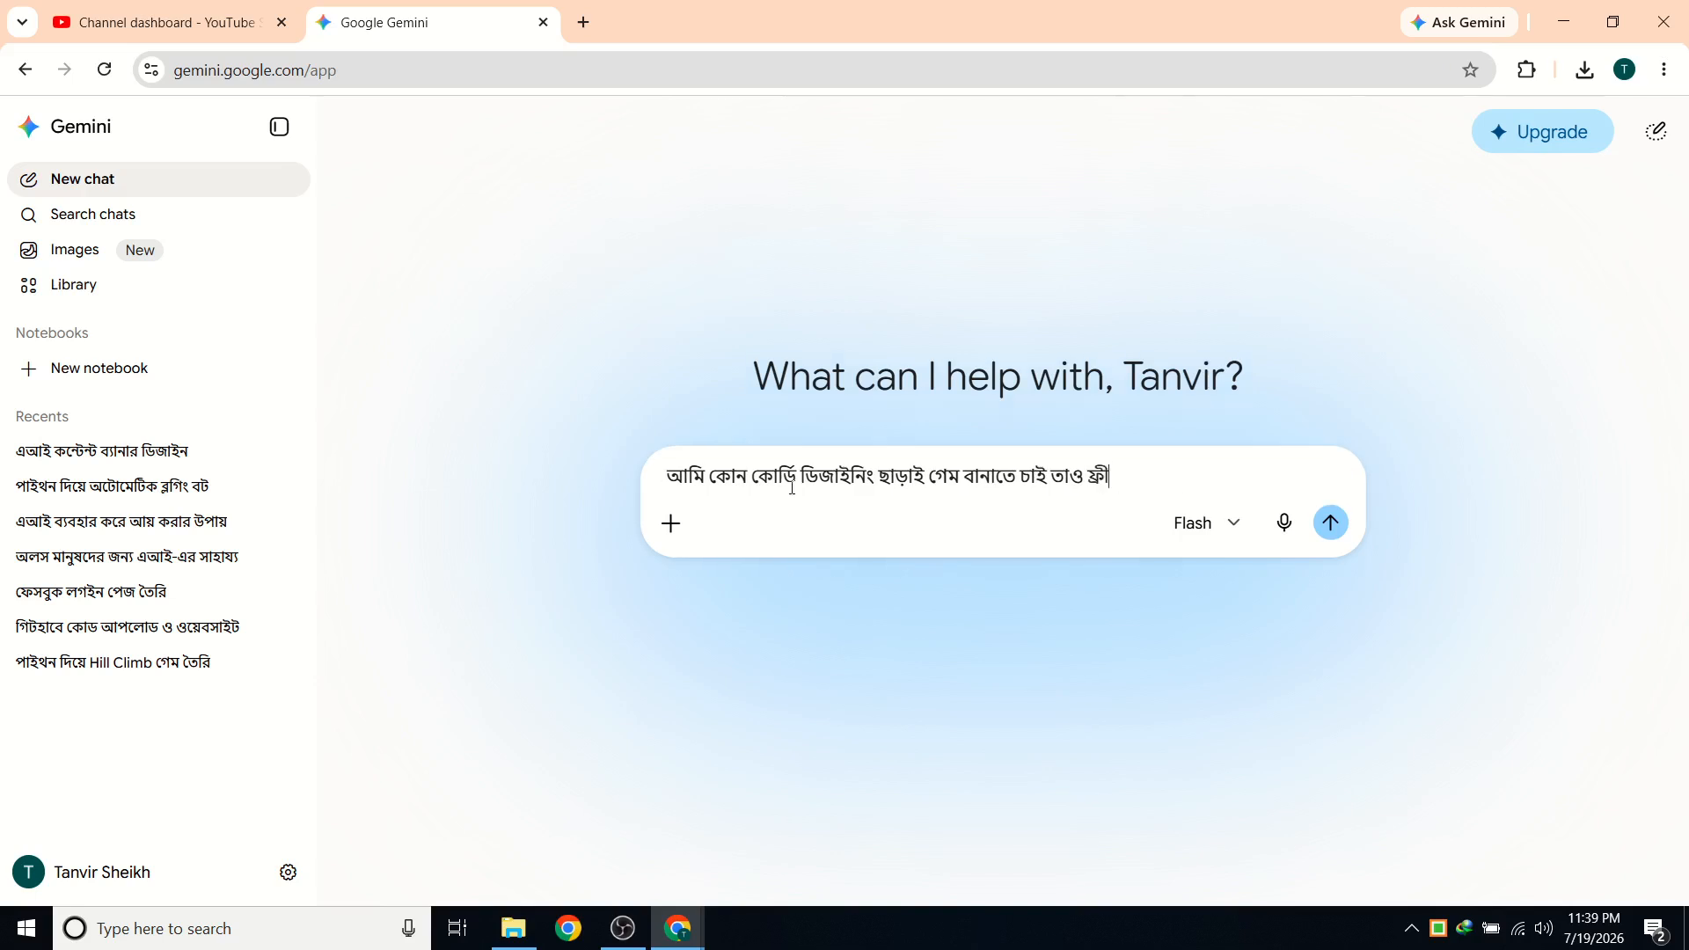
text(তে আমাকে কিছু সাইট সাজে)
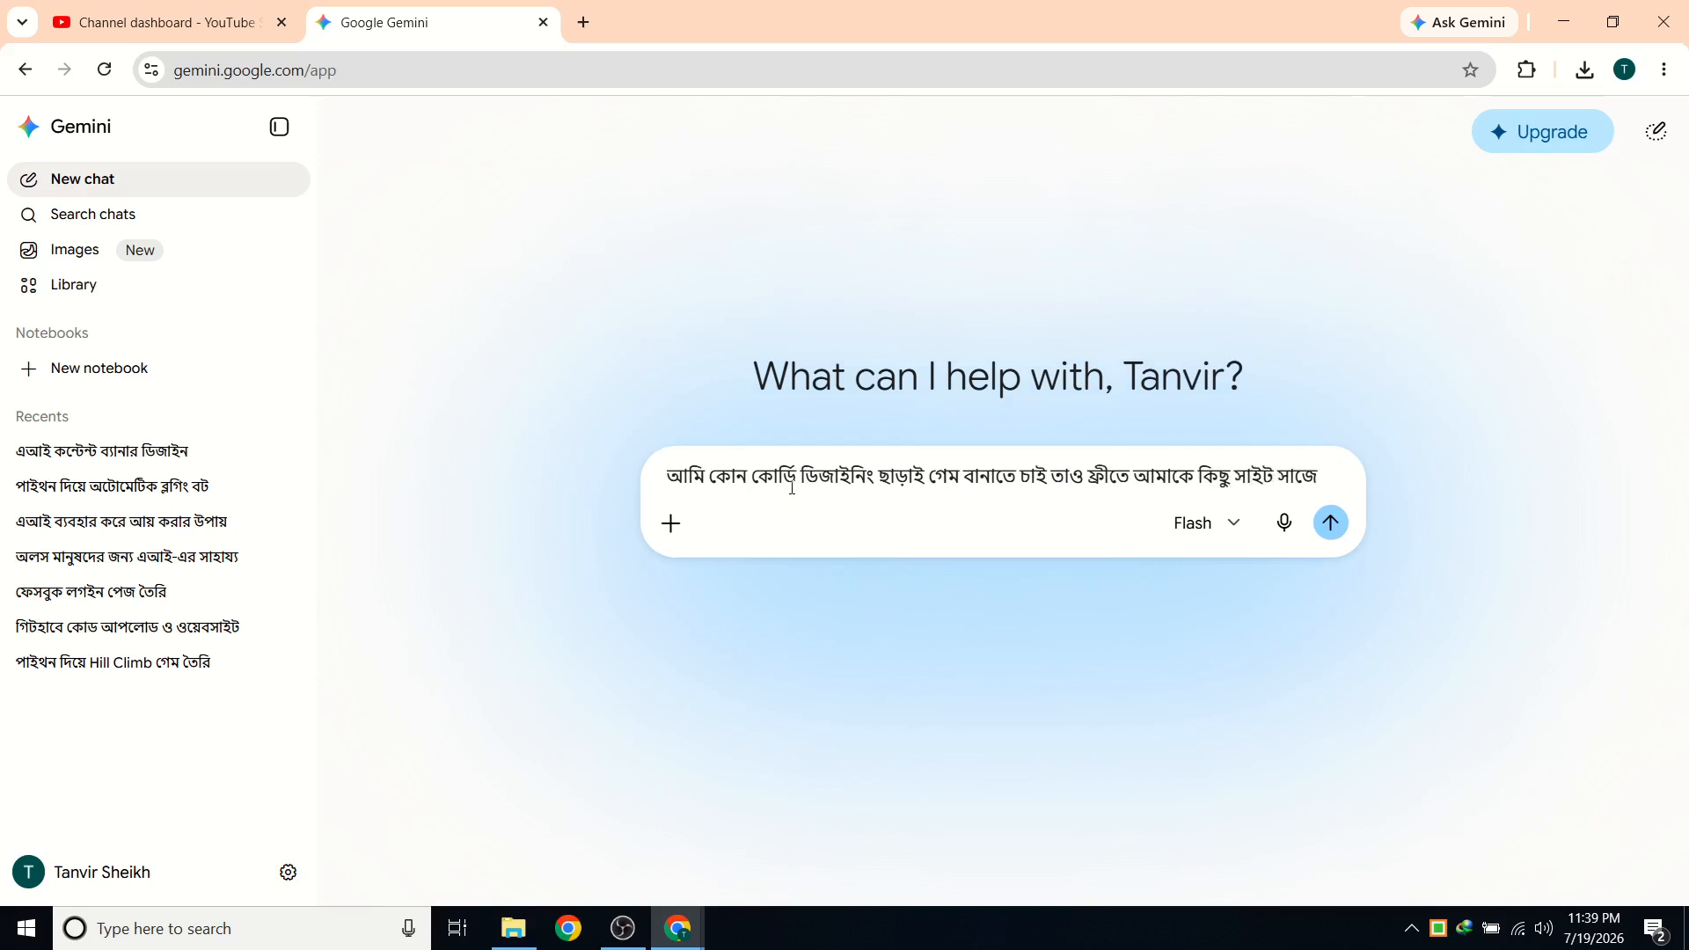
text(স্ট করো)
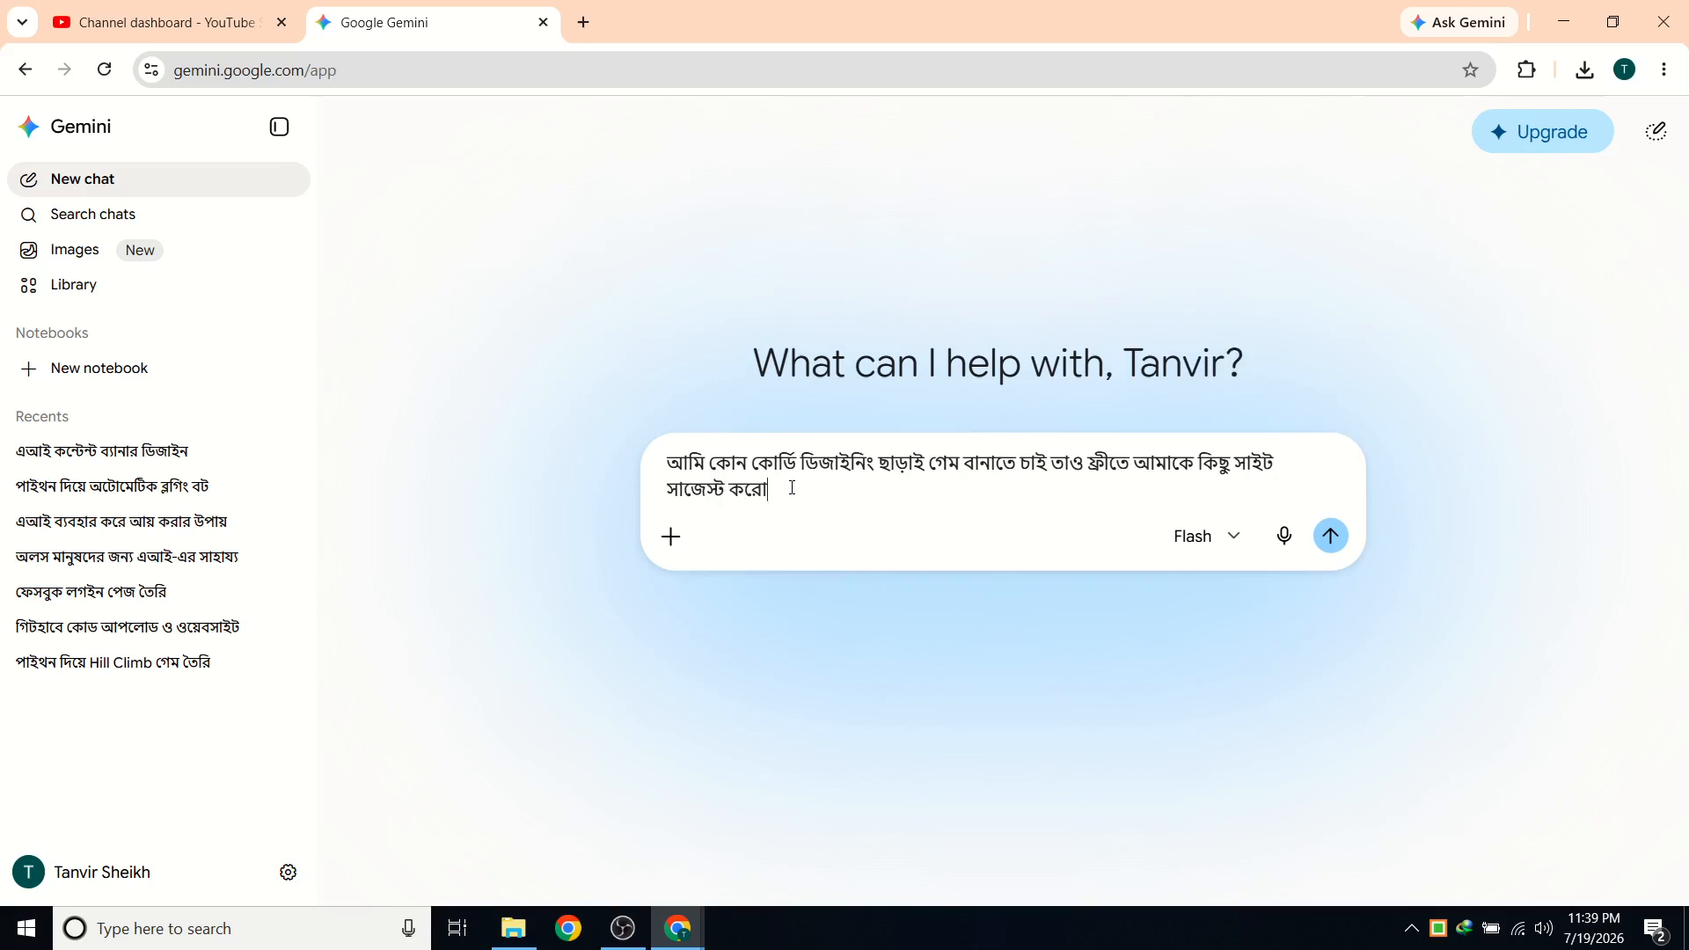
Complete the Gemini prompt with "যারা আমার আইডিয়া অনুযায়ী গেম বানিয়ে দিবে এবং আমি তা থেকে ইনকাম করবো" and submit it.
text( যা)
text( আমার আইডিয়া ীন)
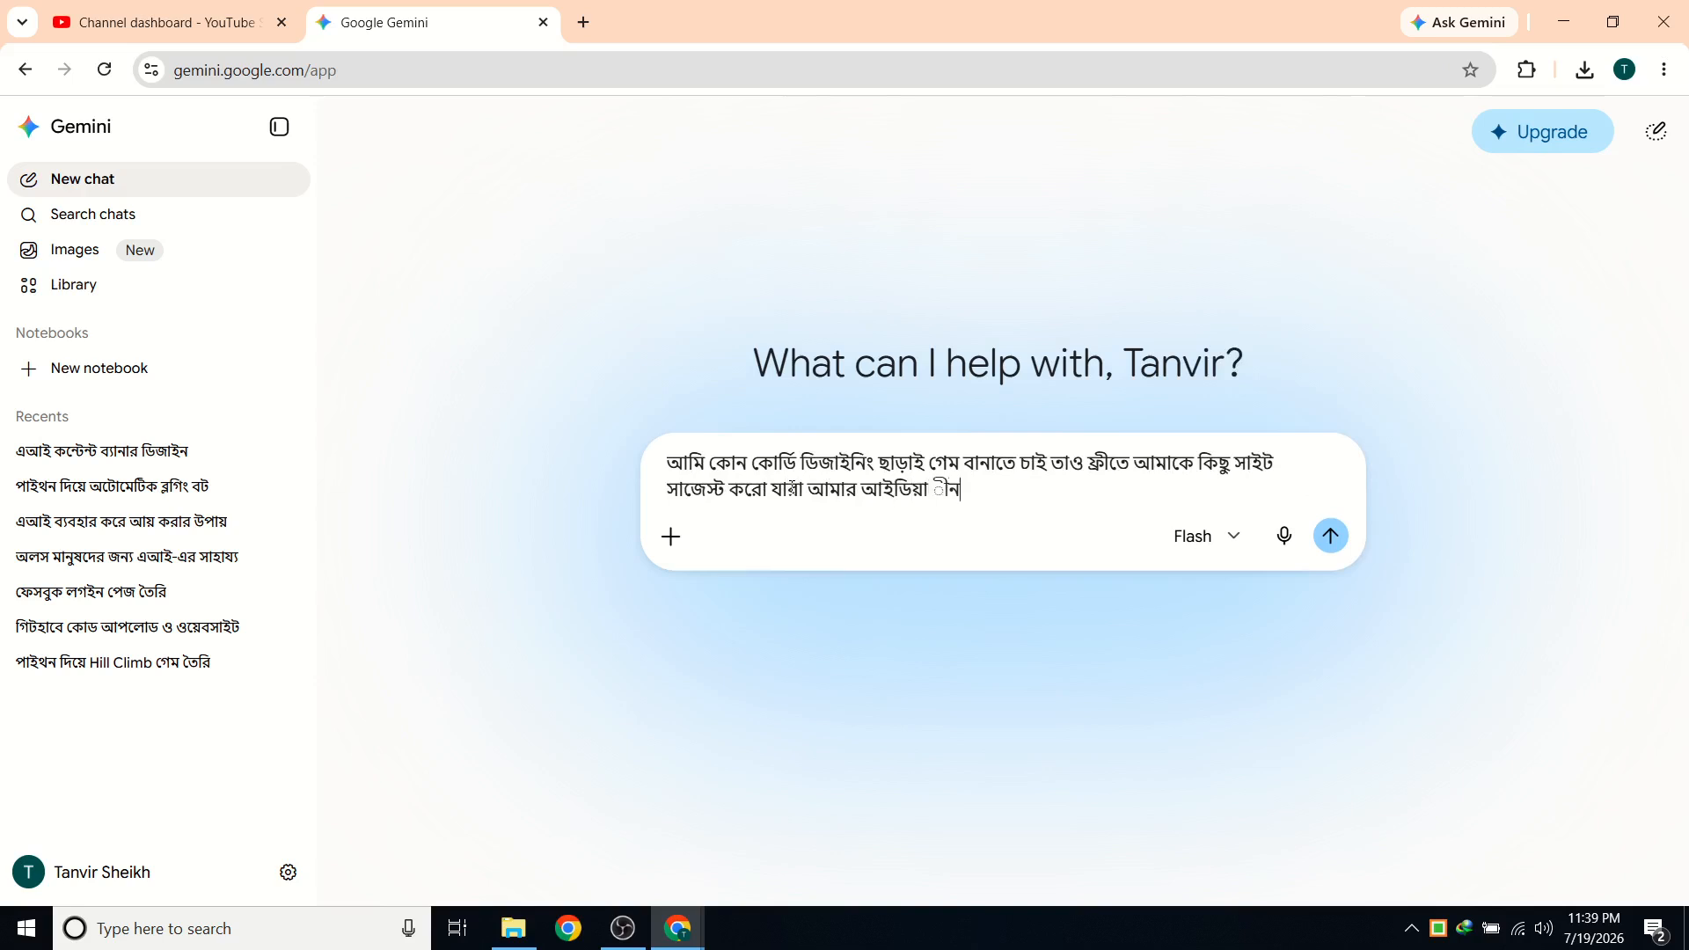
text(ুজায়ী গে)
key(BackSpace)
key(BackSpace)
key(BackSpace)
key(BackSpace)
key(BackSpace)
key(BackSpace)
key(BackSpace)
key(BackSpace)
key(BackSpace)
key(BackSpace)
key(BackSpace)
text(অনুযায়ী গেম বা)
key(BackSpace)
text(ানিয়ে দিবে েএবং)
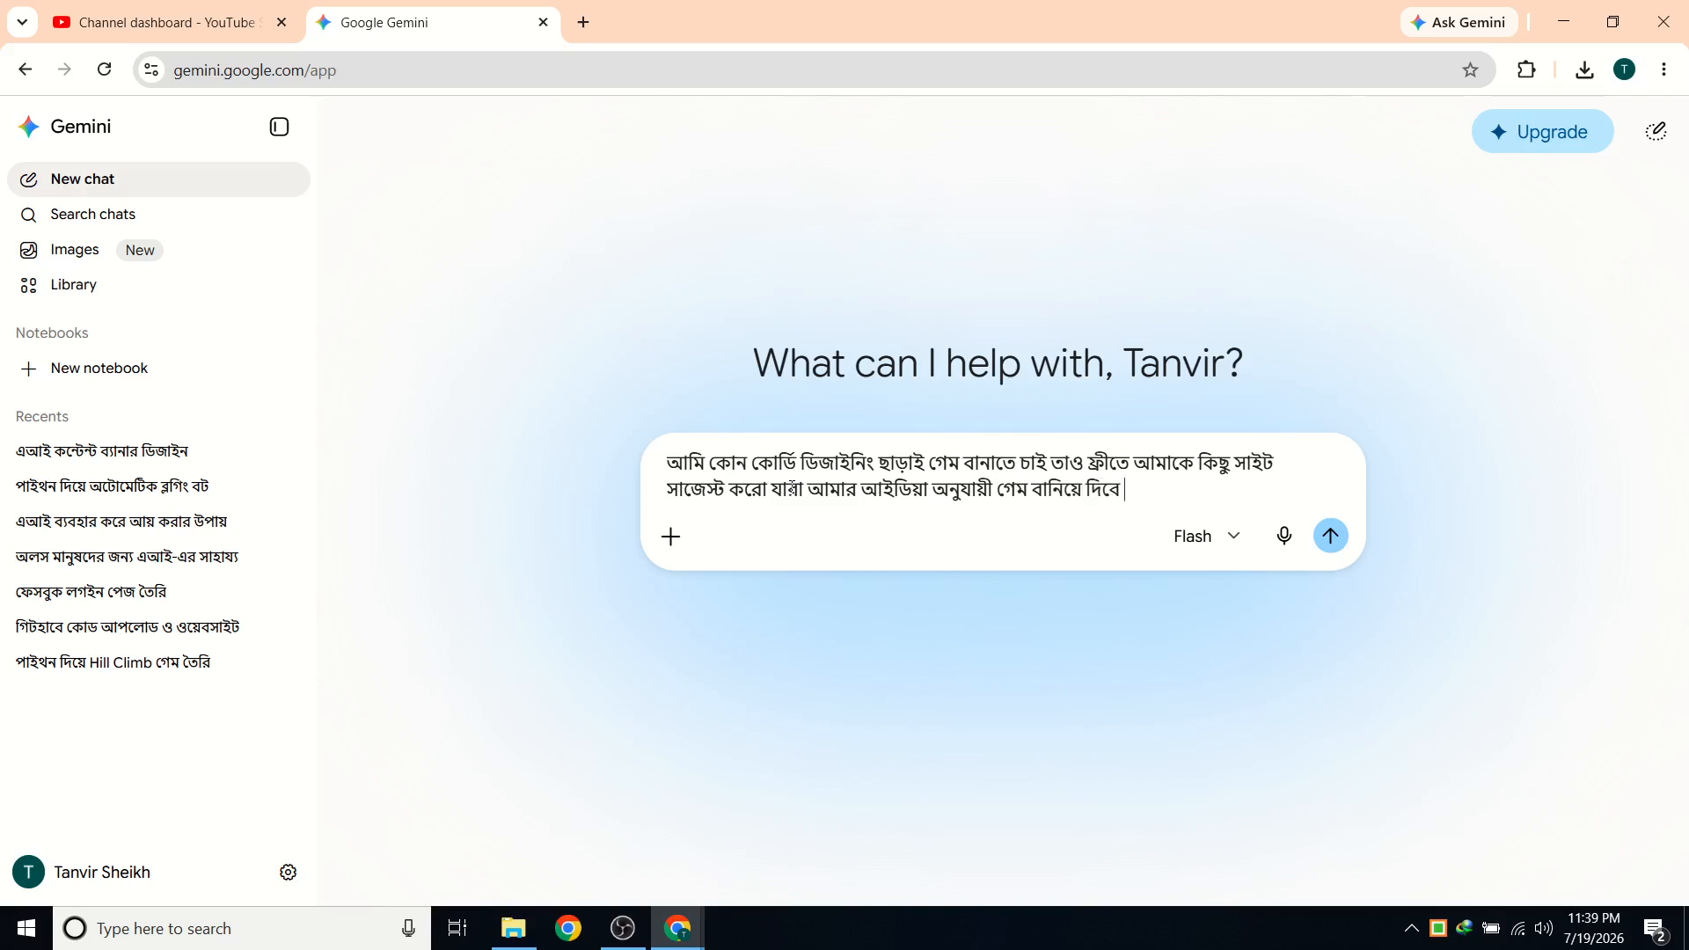
text( আমি তা থেকে )
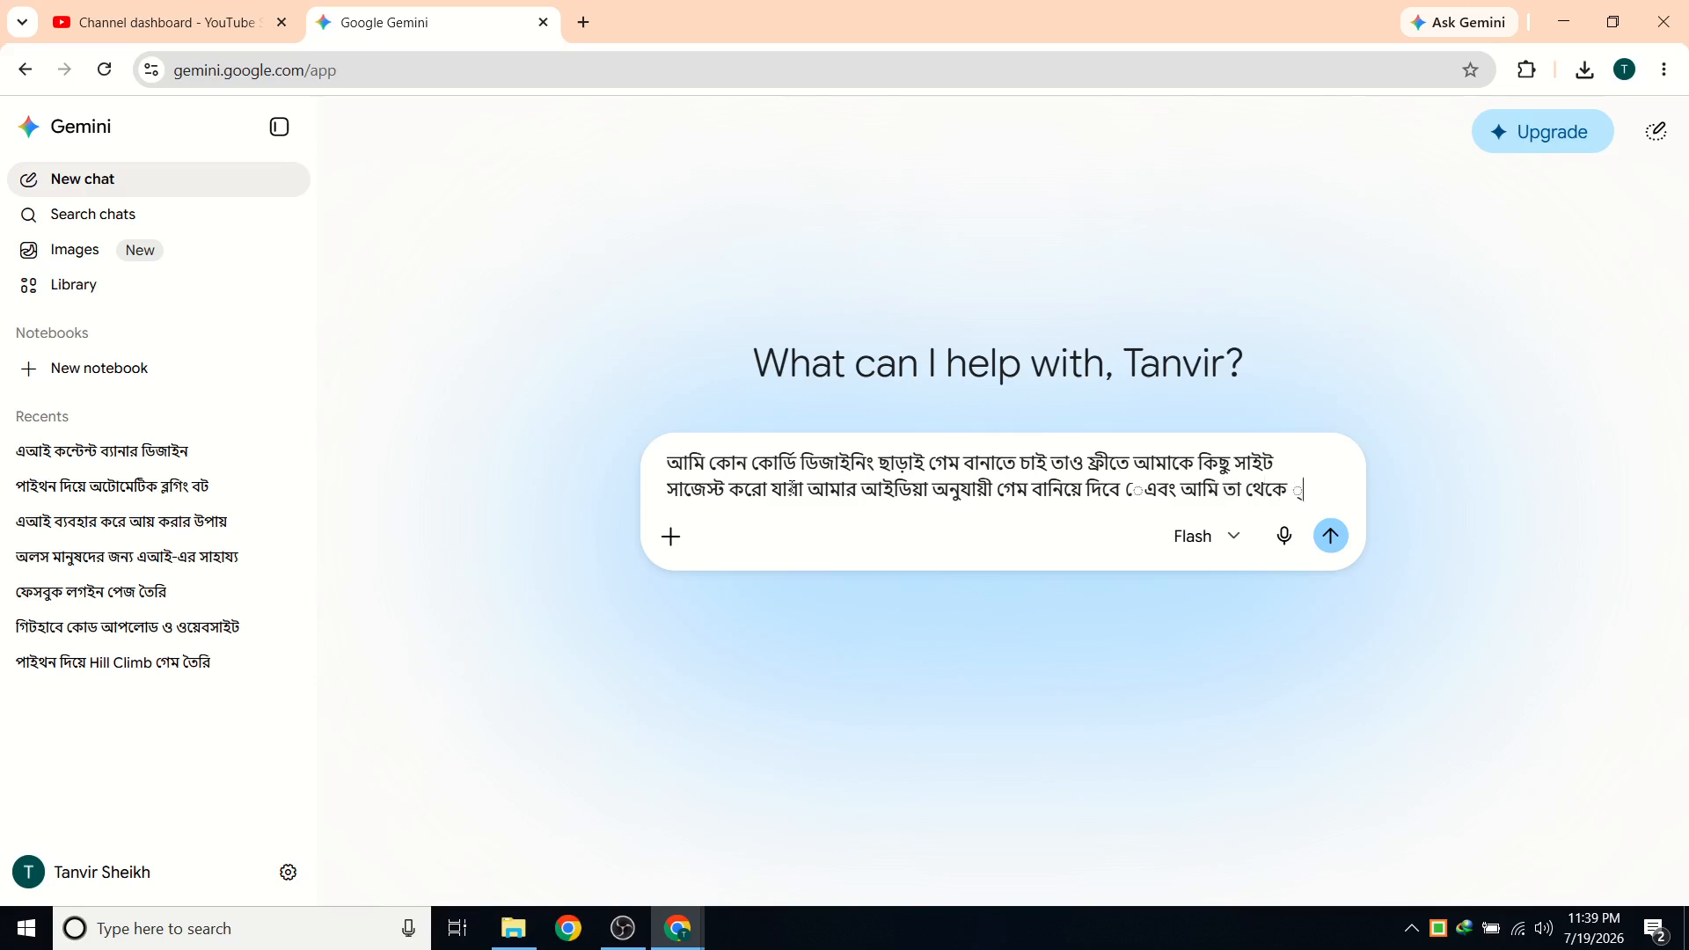
text(ইনকাম করবো)
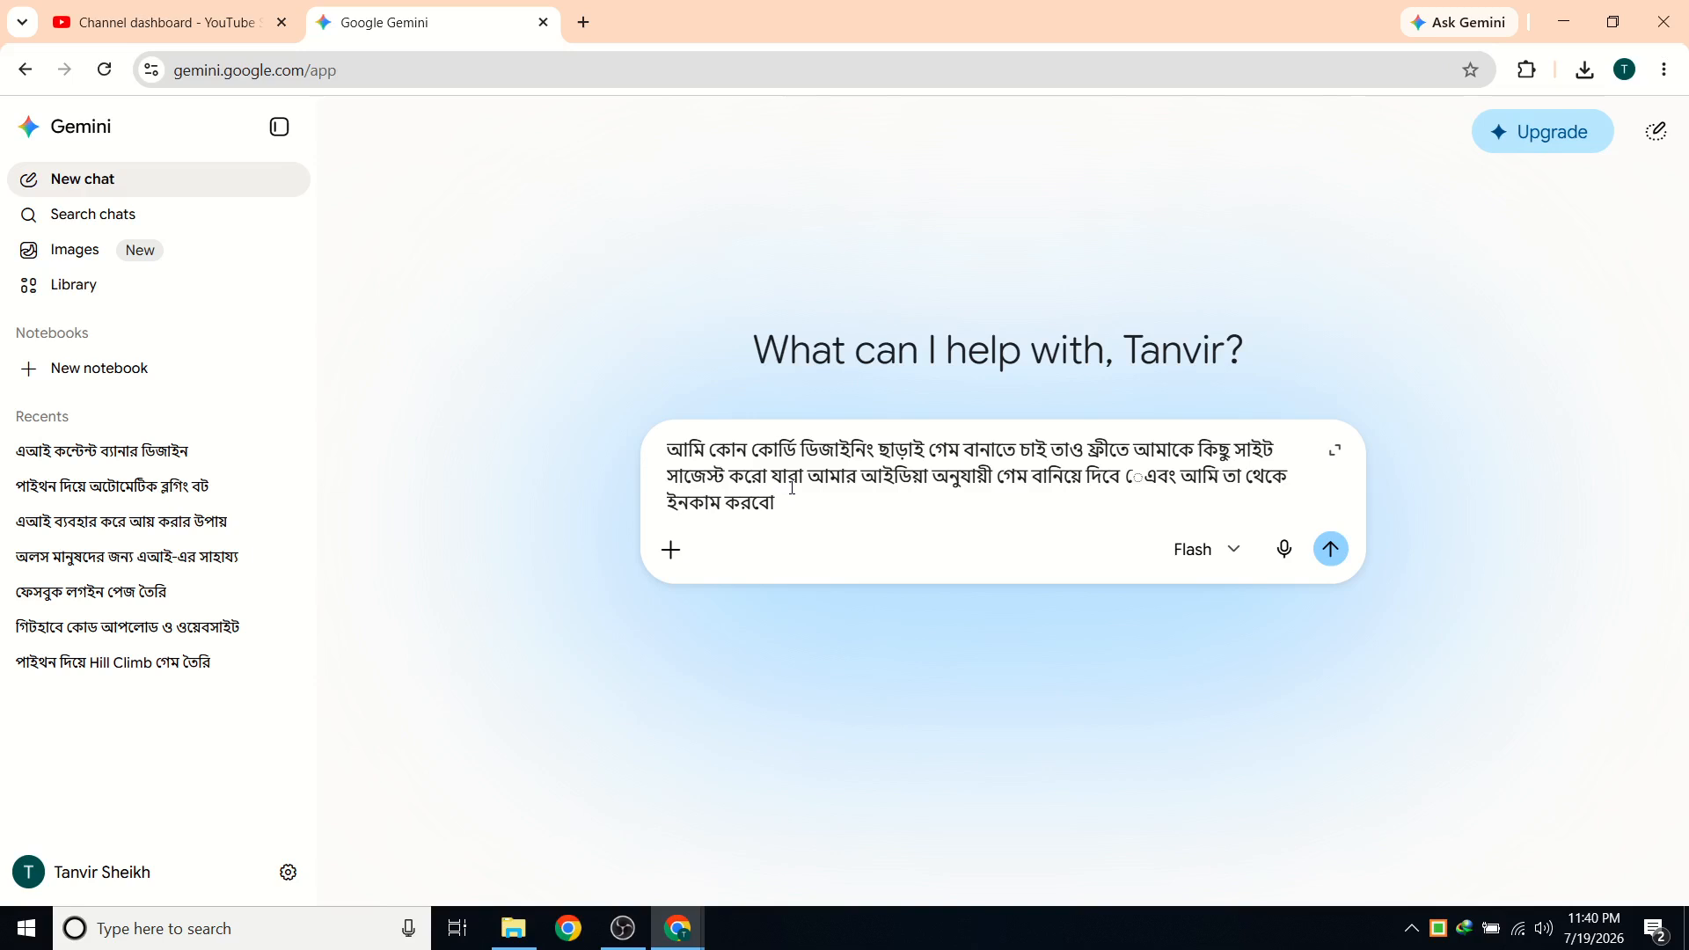
key(Return)
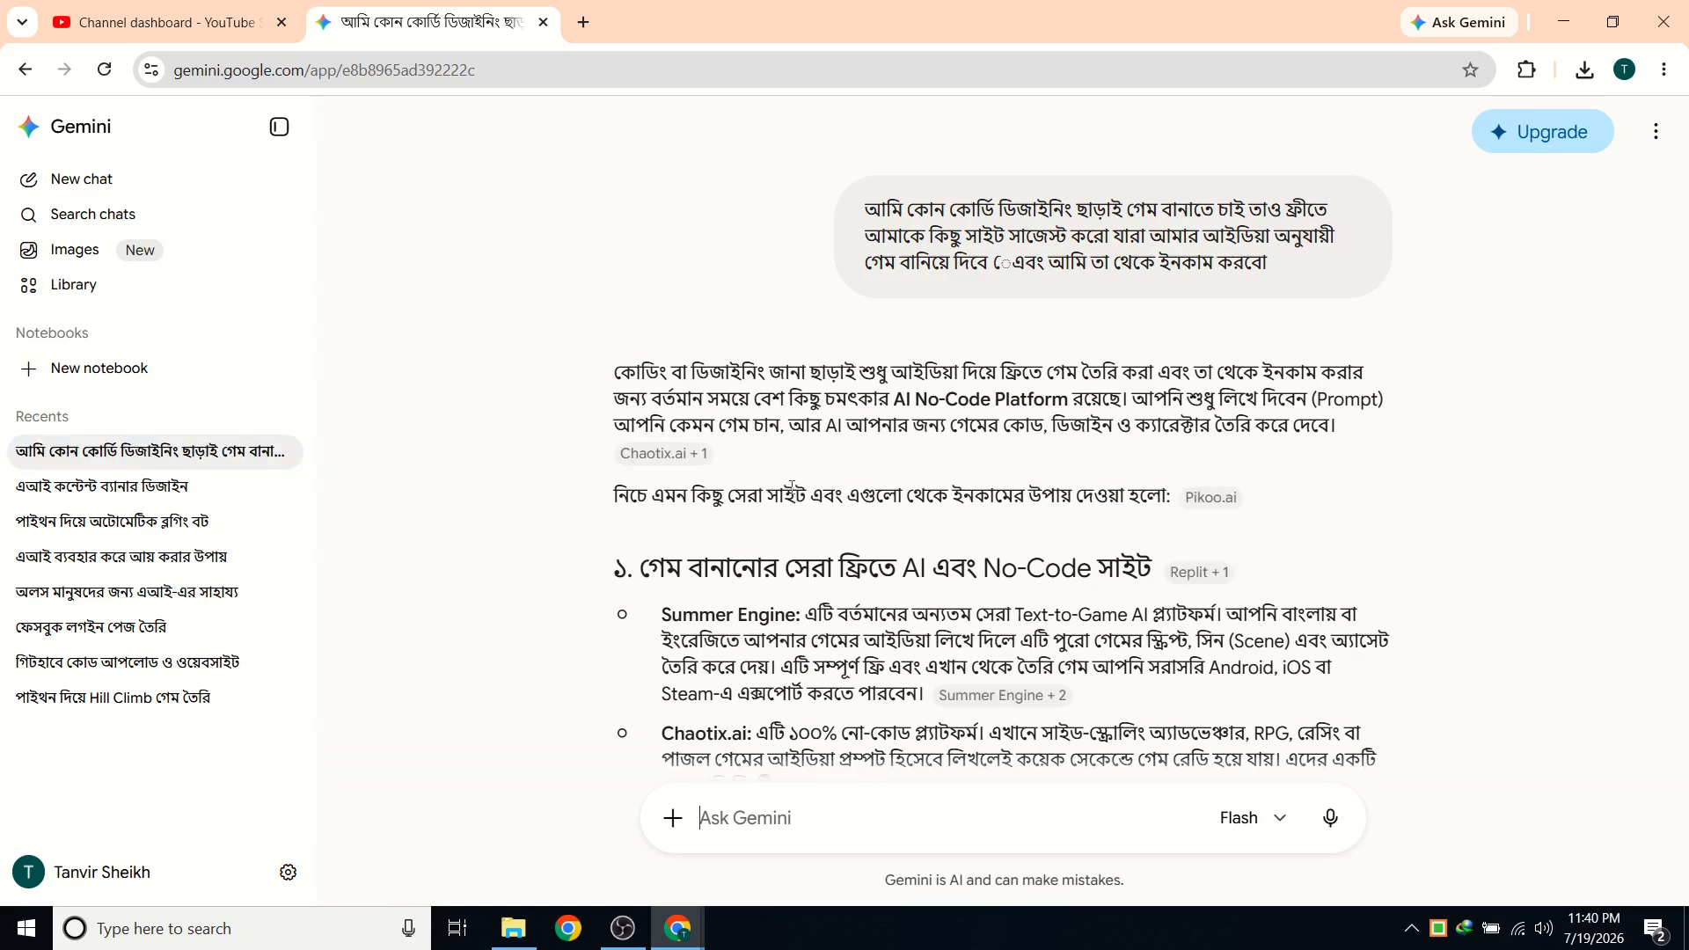
Read Gemini's answer on free no-code AI game-making sites and ways to earn from the games, and return to its list of sites.
scroll(792, 486, down, 2)
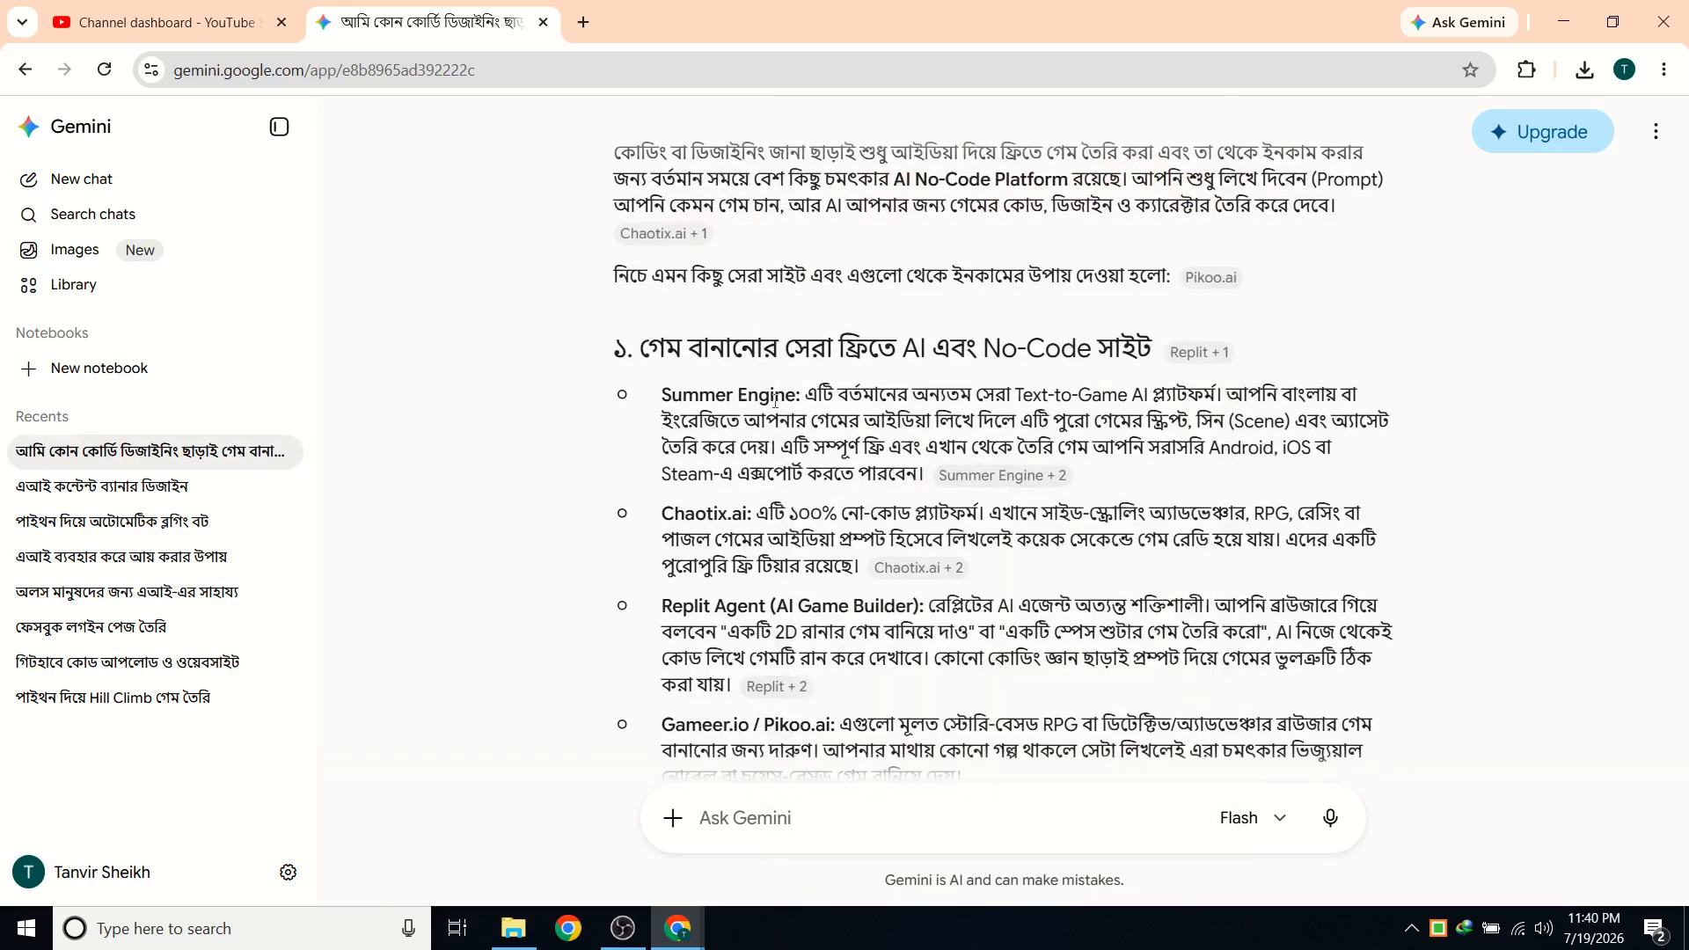
scroll(997, 456, down, 2)
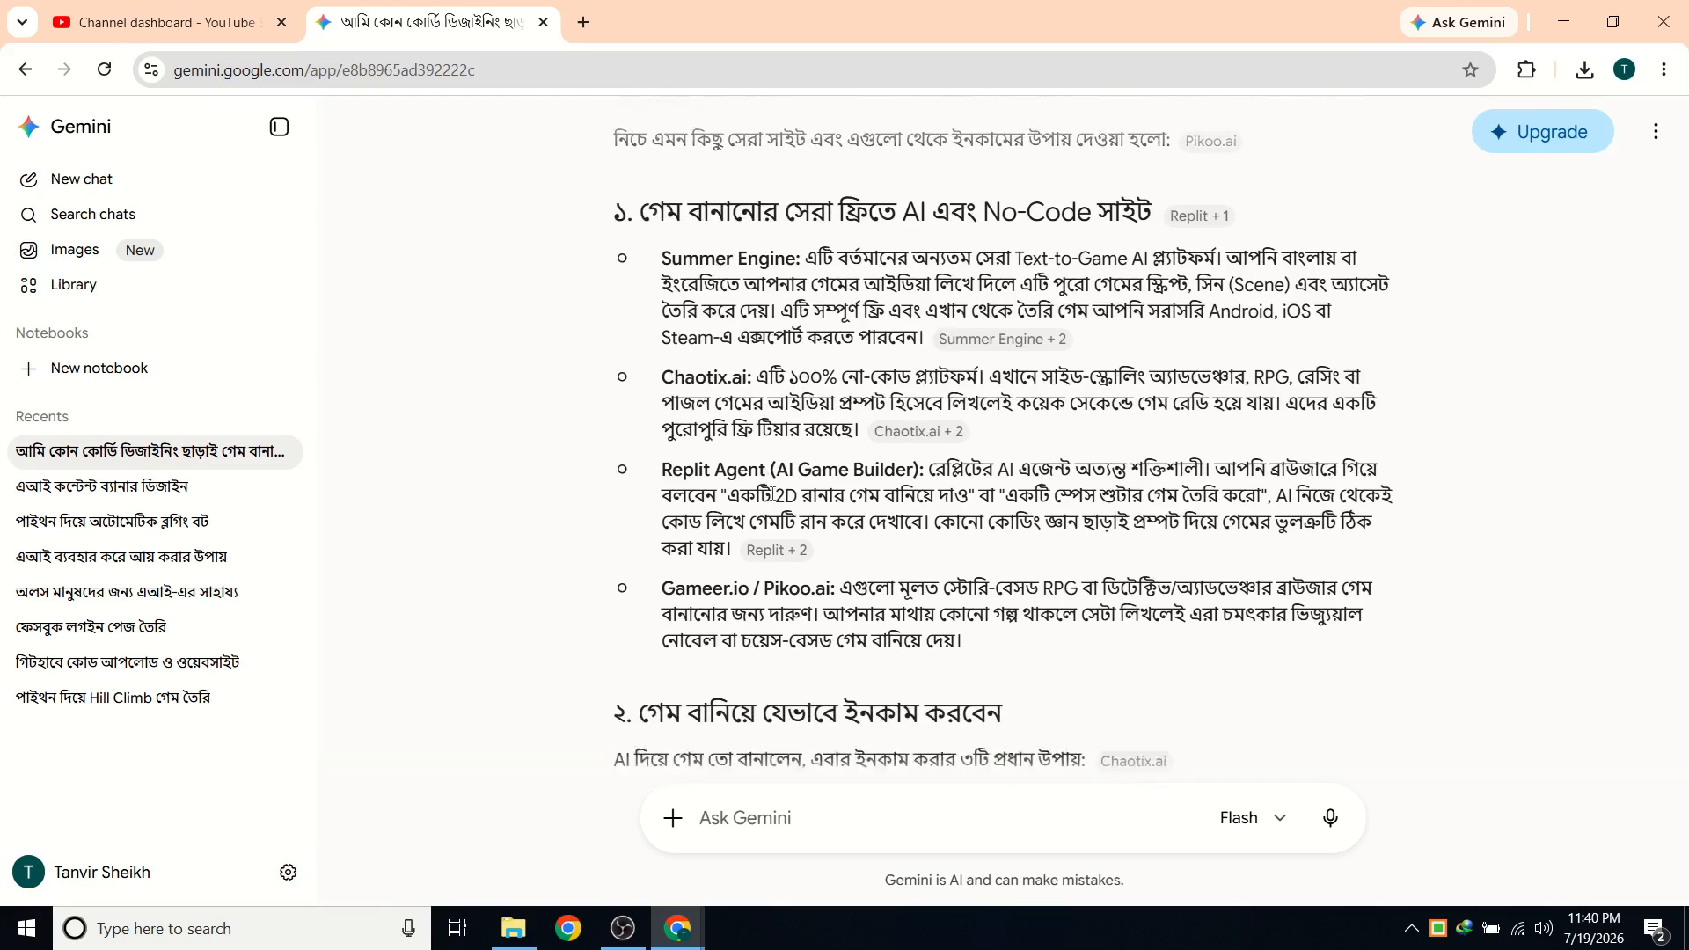
scroll(998, 455, down, 1)
scroll(975, 413, up, 5)
mouse_move(975, 414)
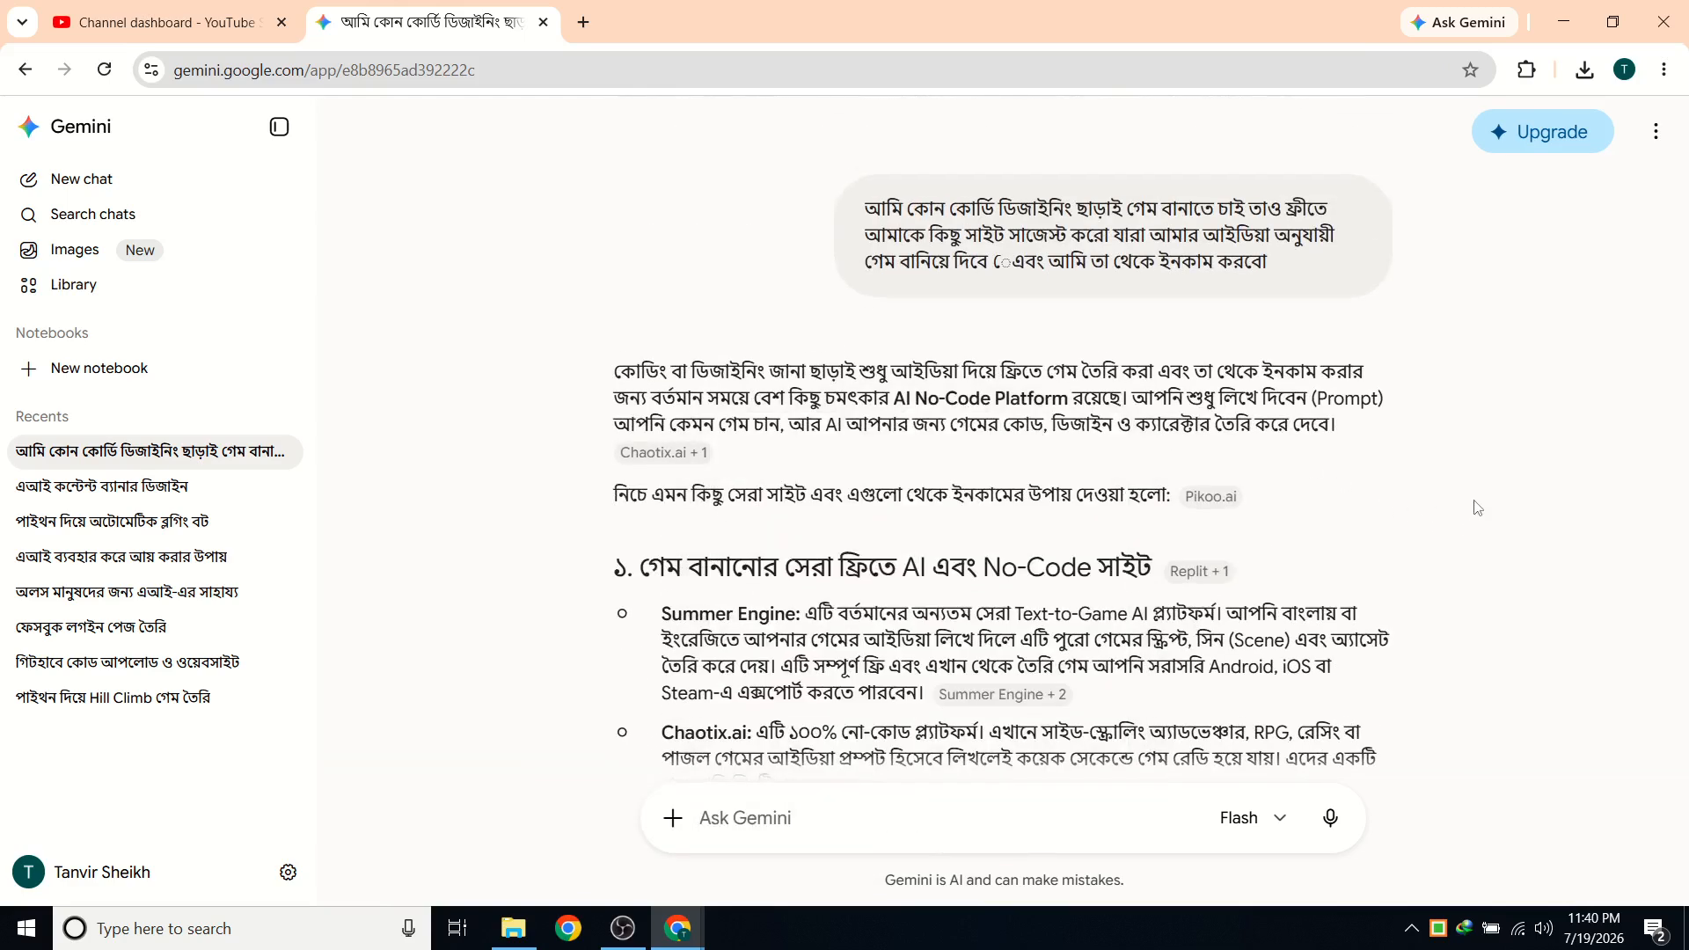
scroll(1464, 503, down, 6)
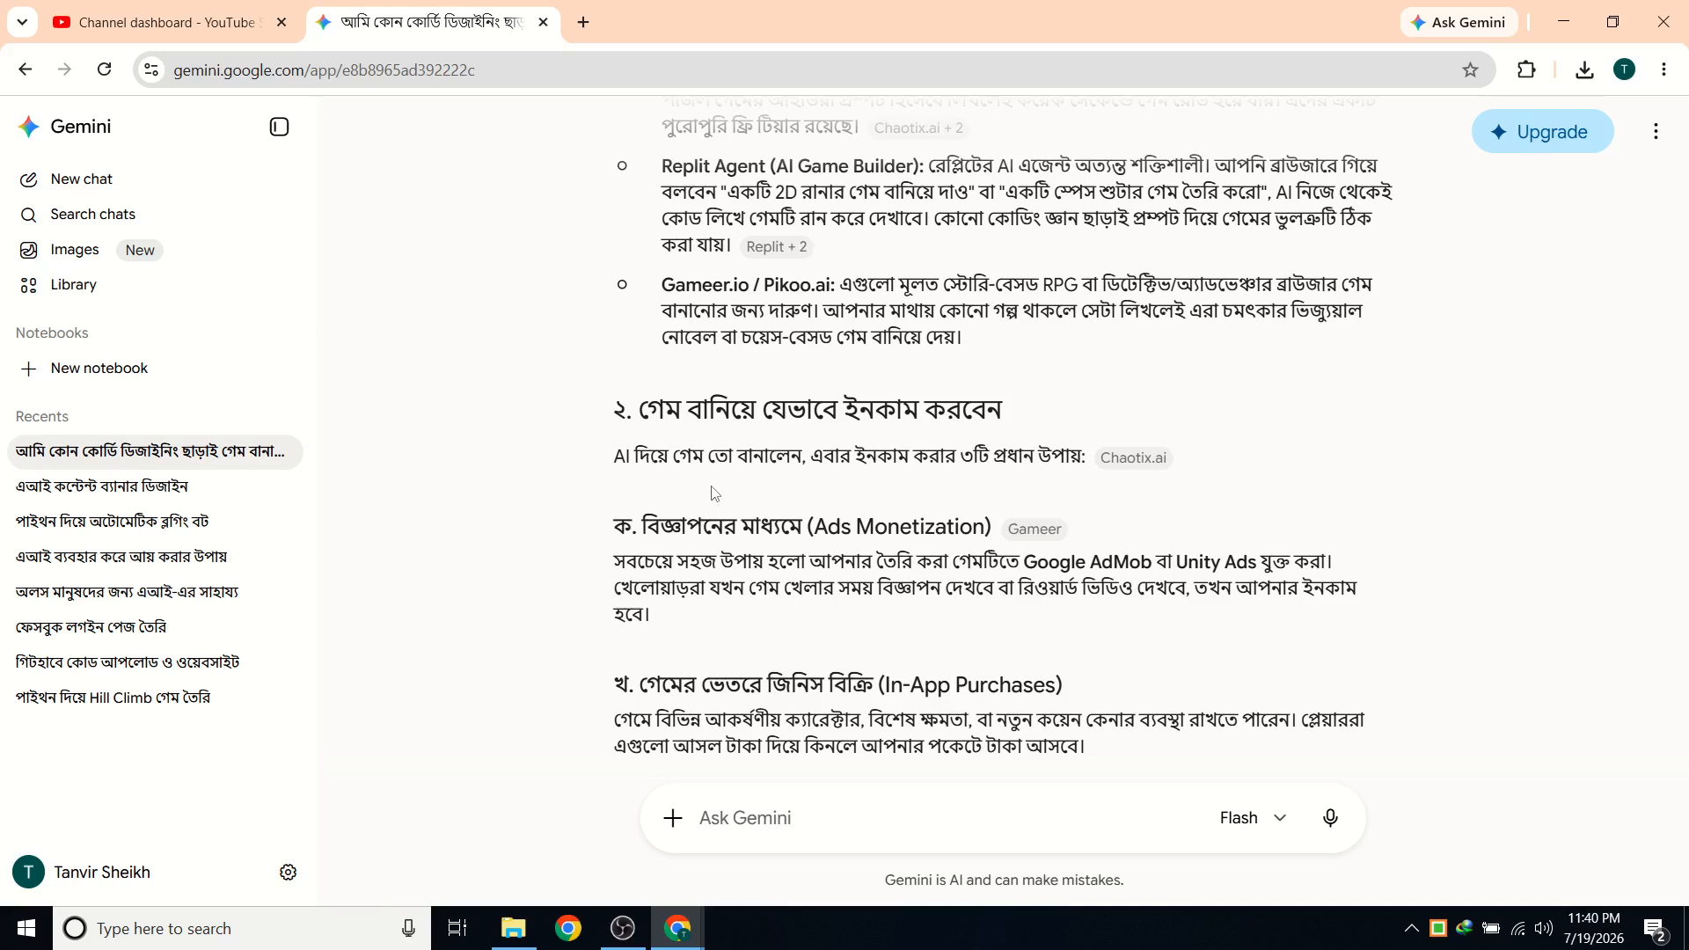
scroll(739, 482, down, 1)
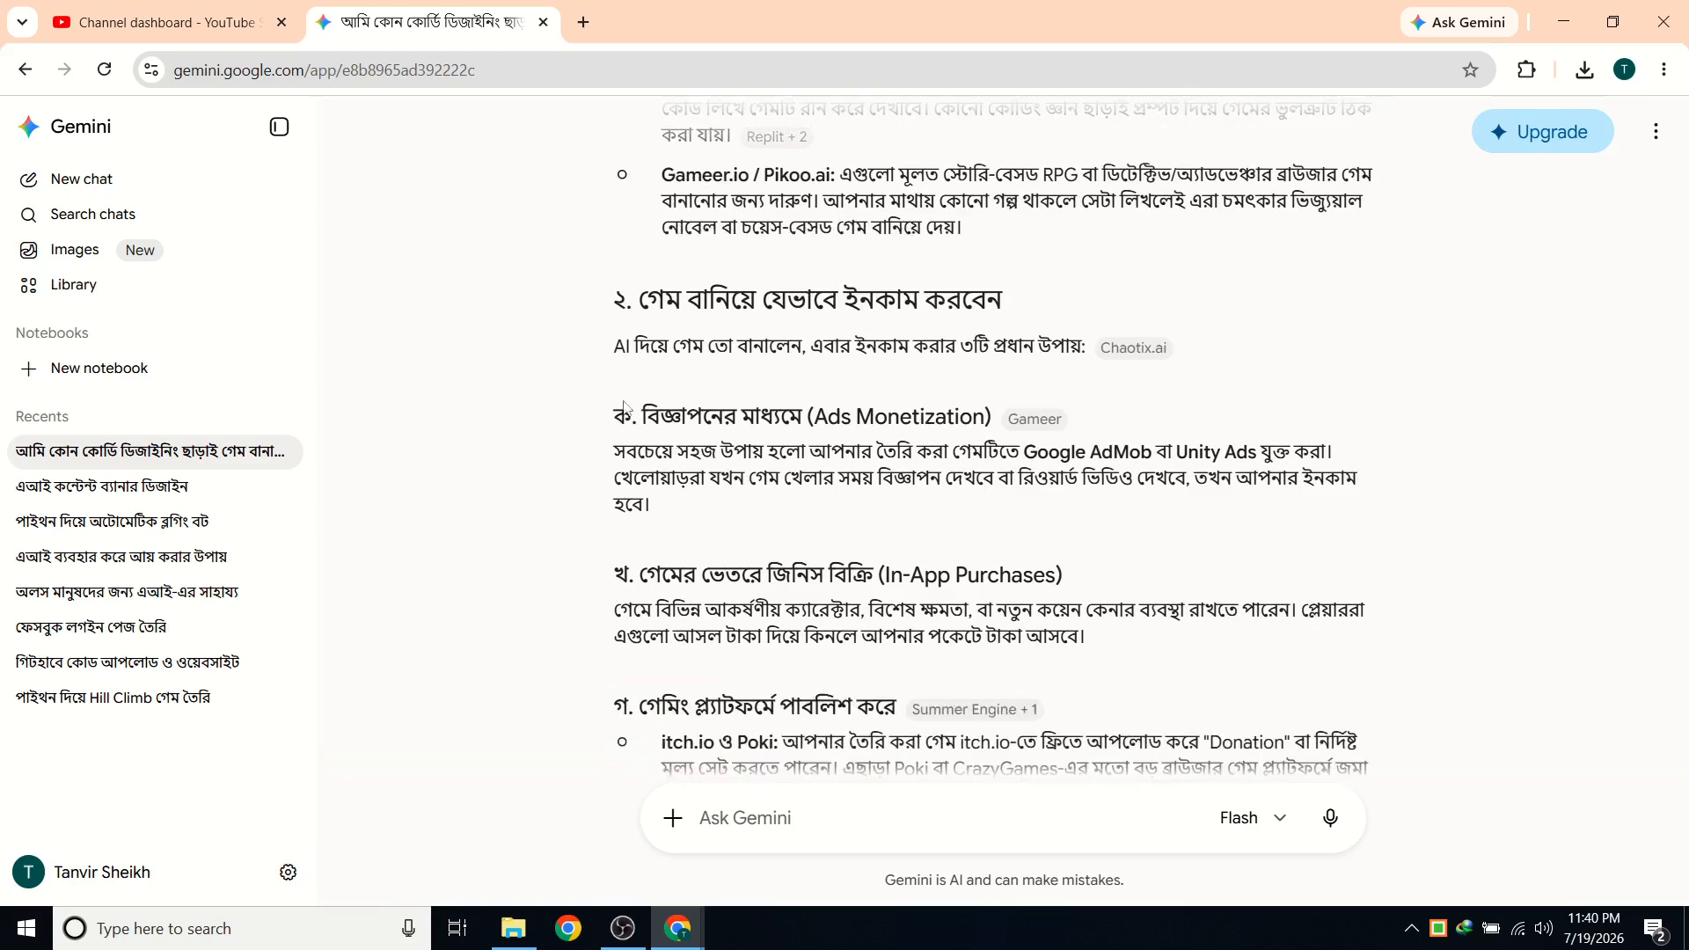
scroll(830, 446, down, 1)
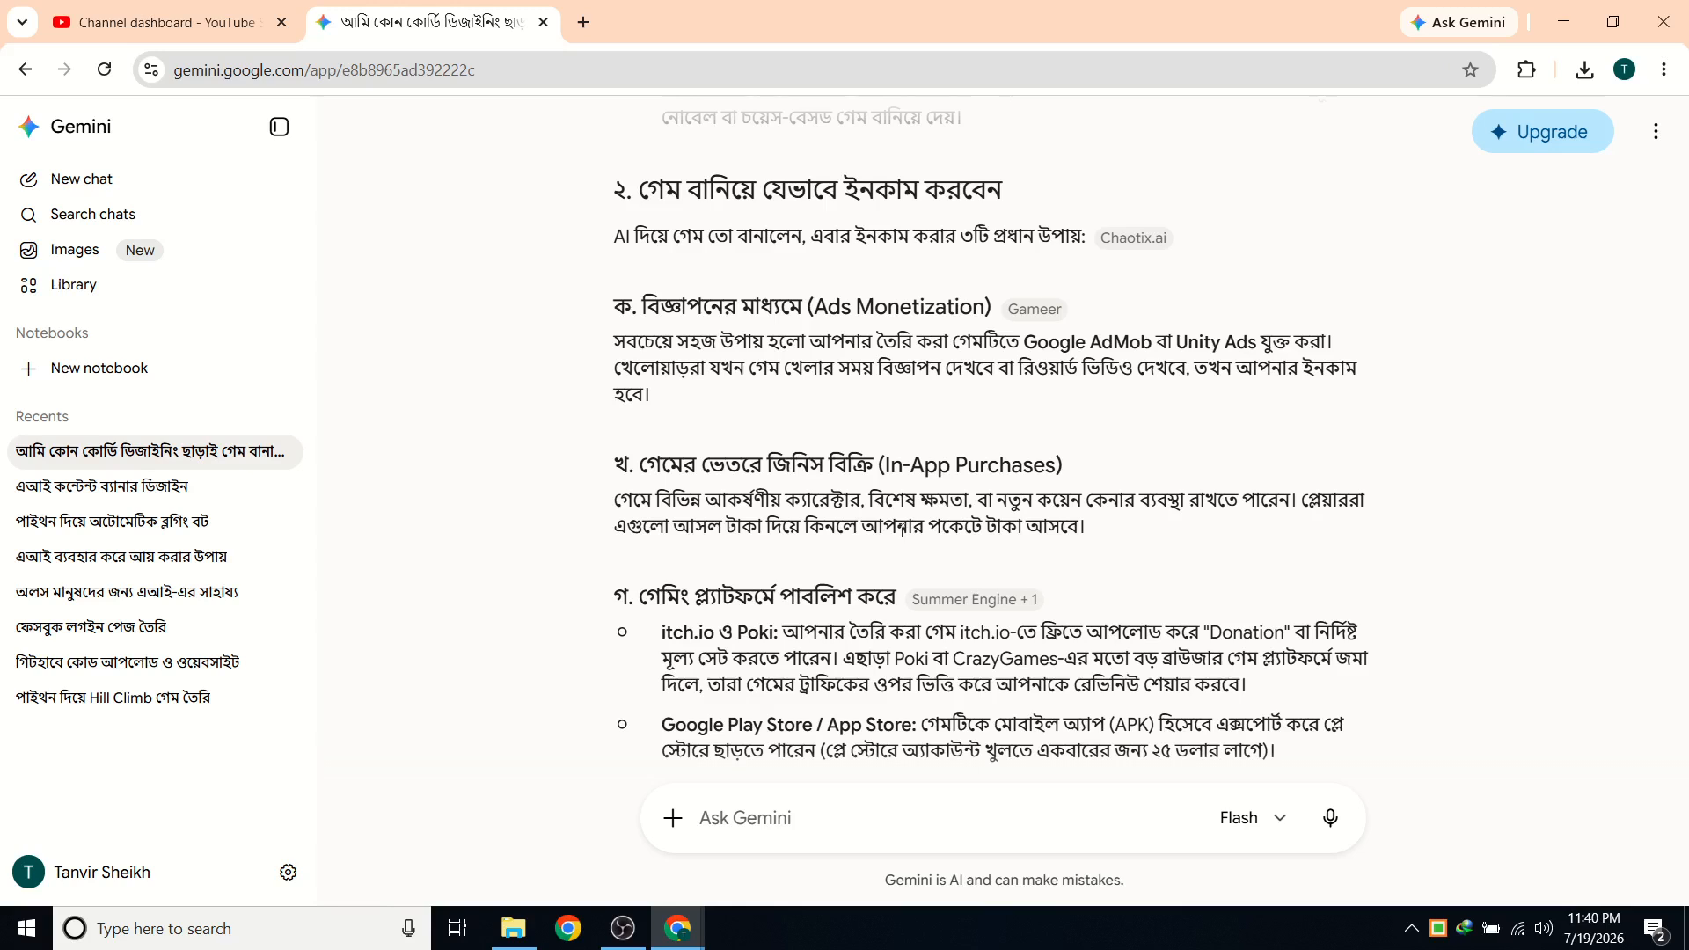
scroll(901, 531, down, 1)
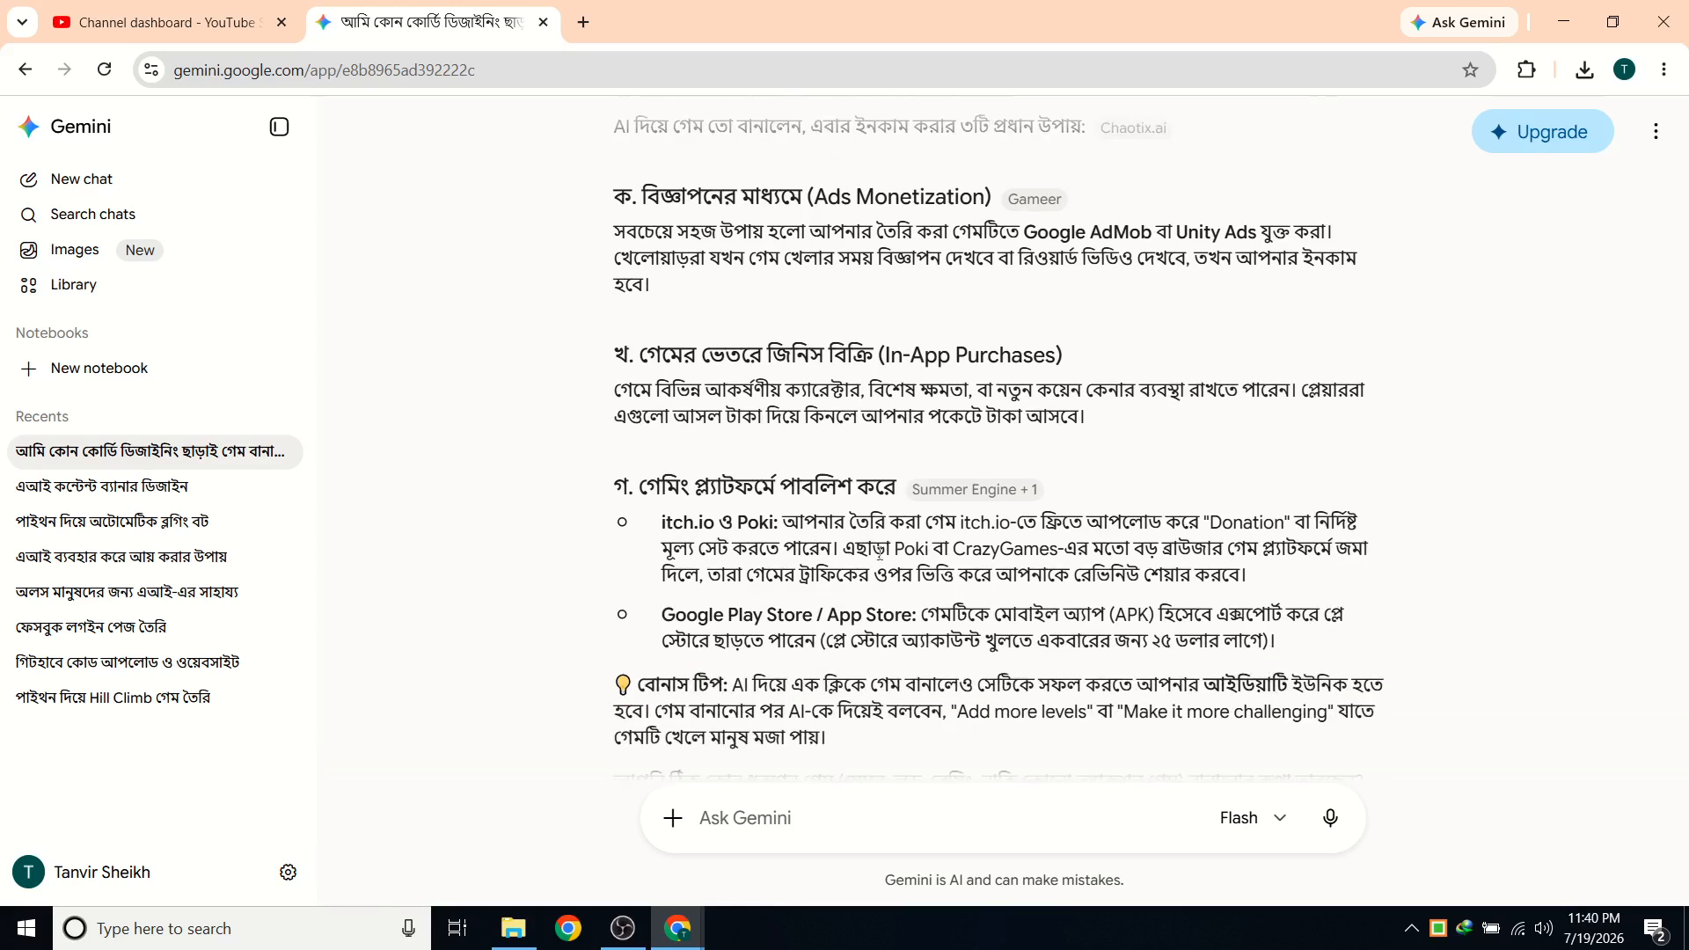
scroll(879, 554, down, 1)
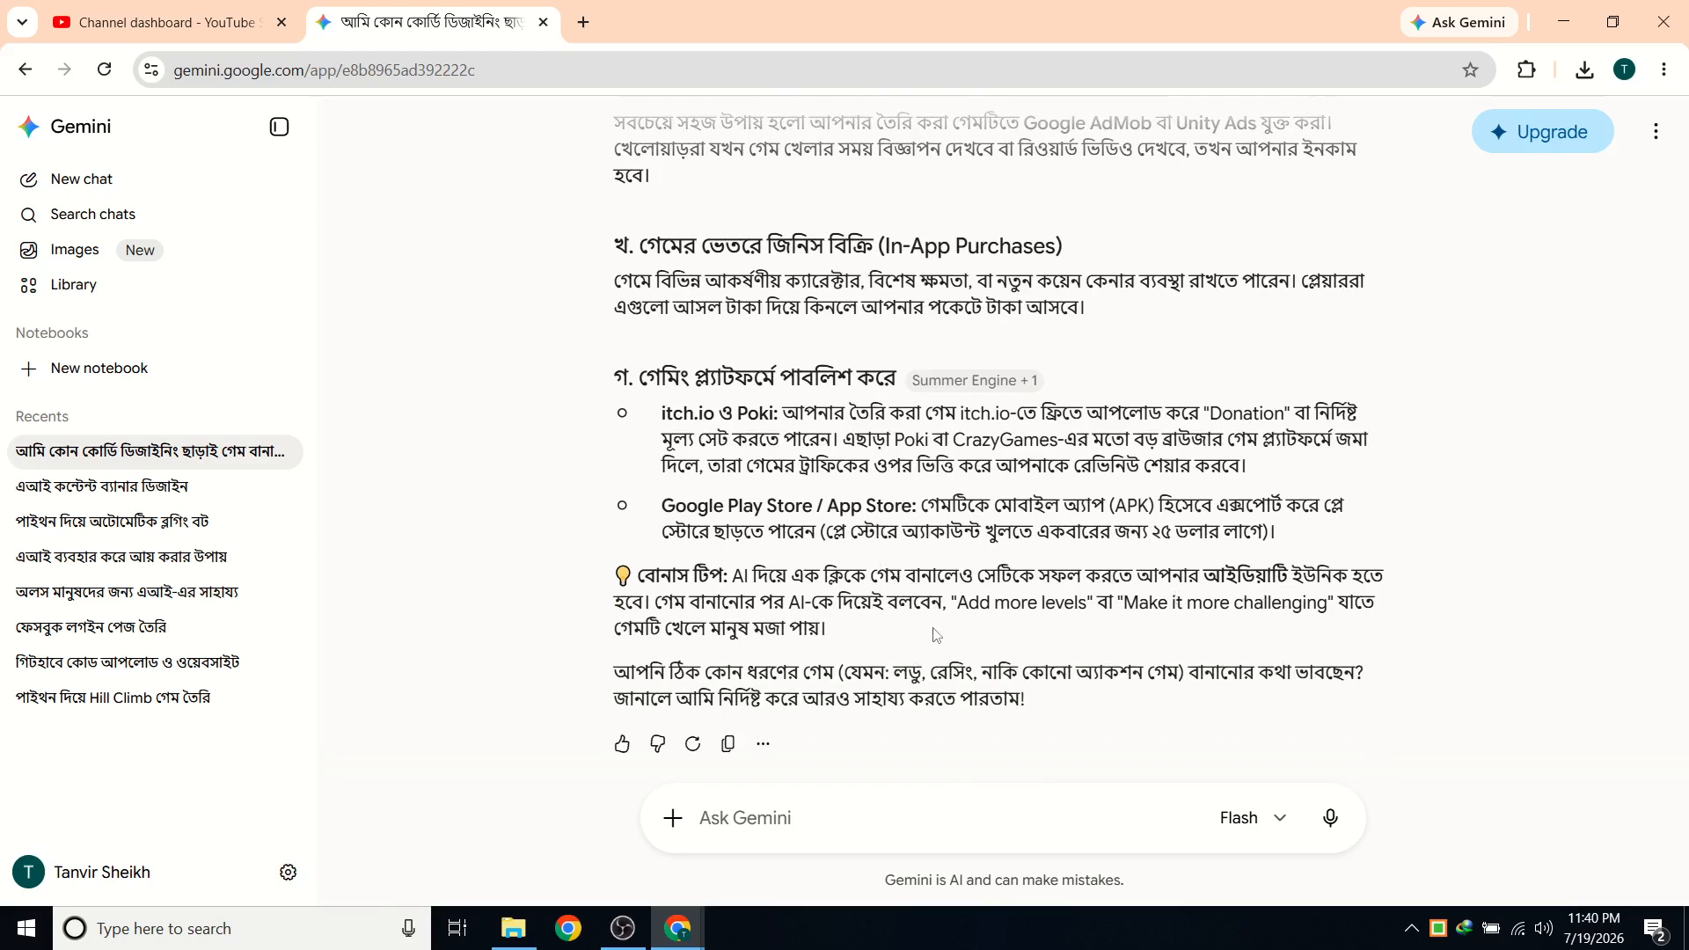
scroll(936, 634, up, 10)
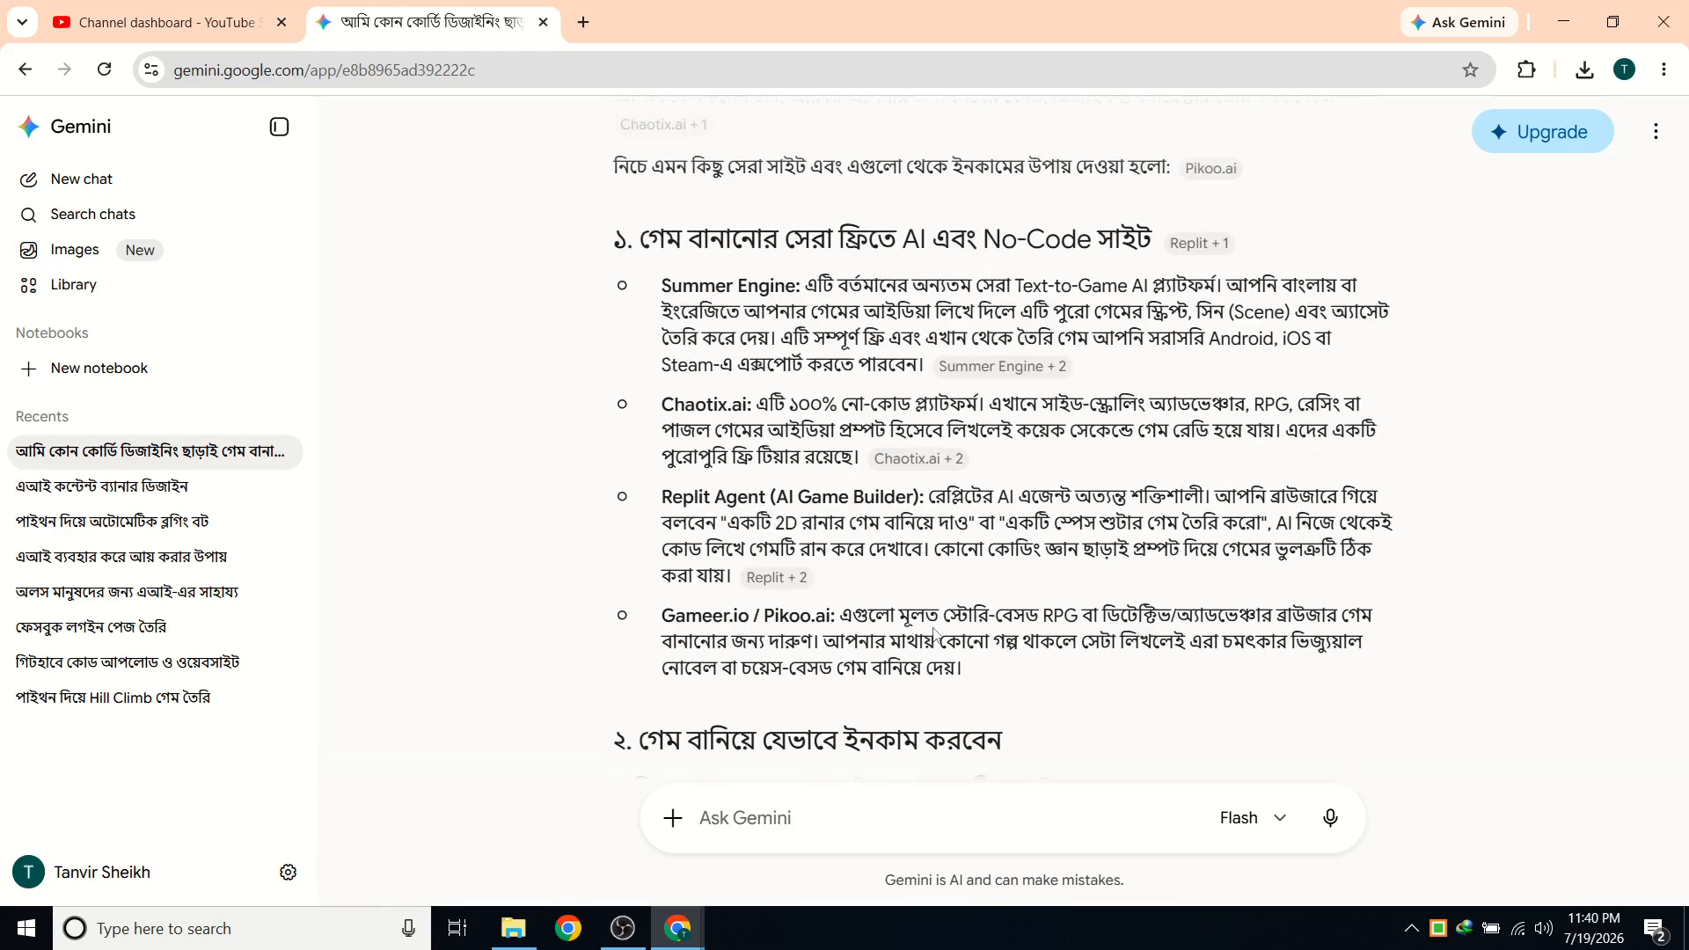
scroll(936, 634, up, 1)
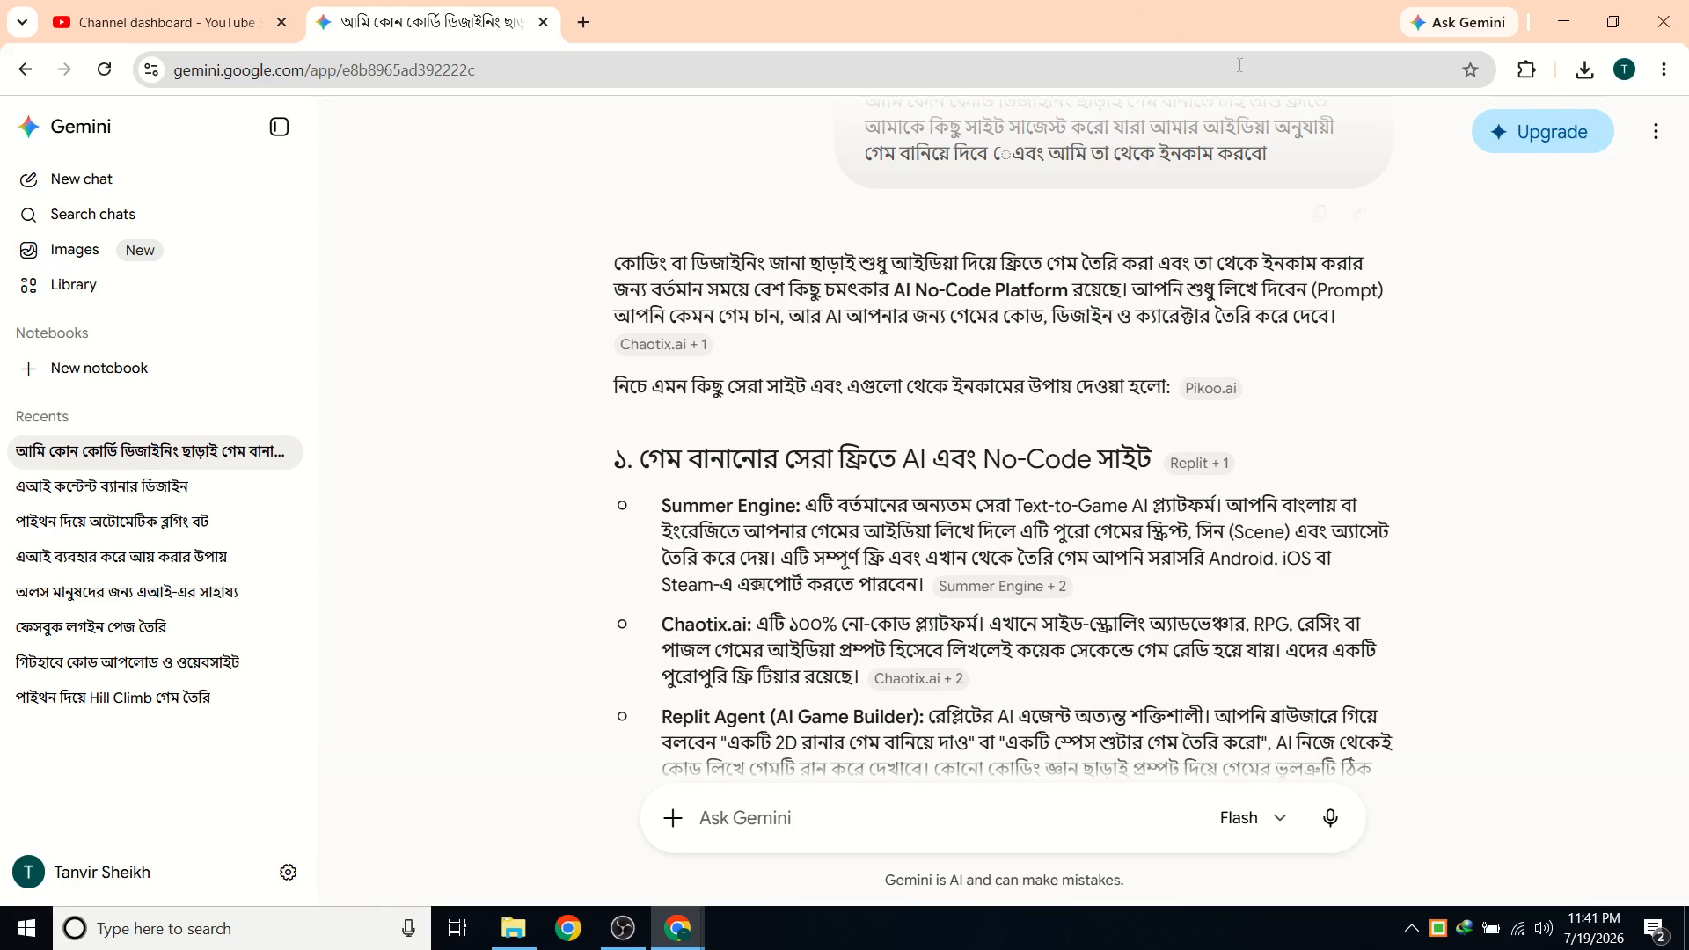
Open the bookmarked ME And Ai site in a new browser tab and look through its home feed, Watch page and chat page.
click(584, 22)
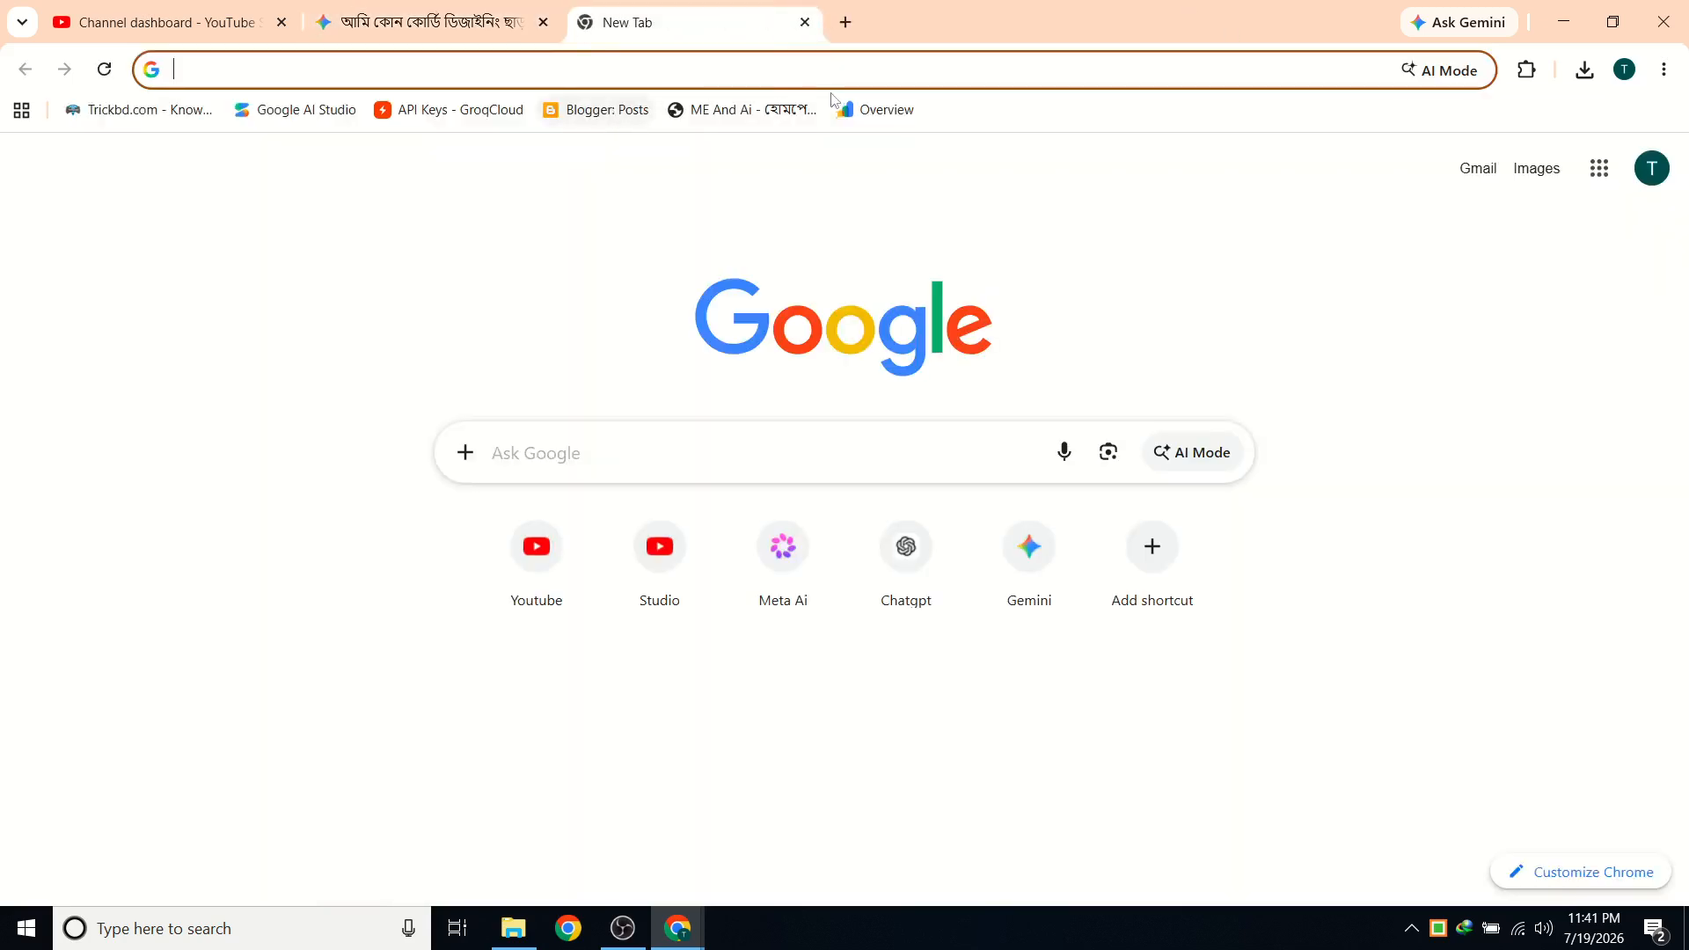
click(701, 112)
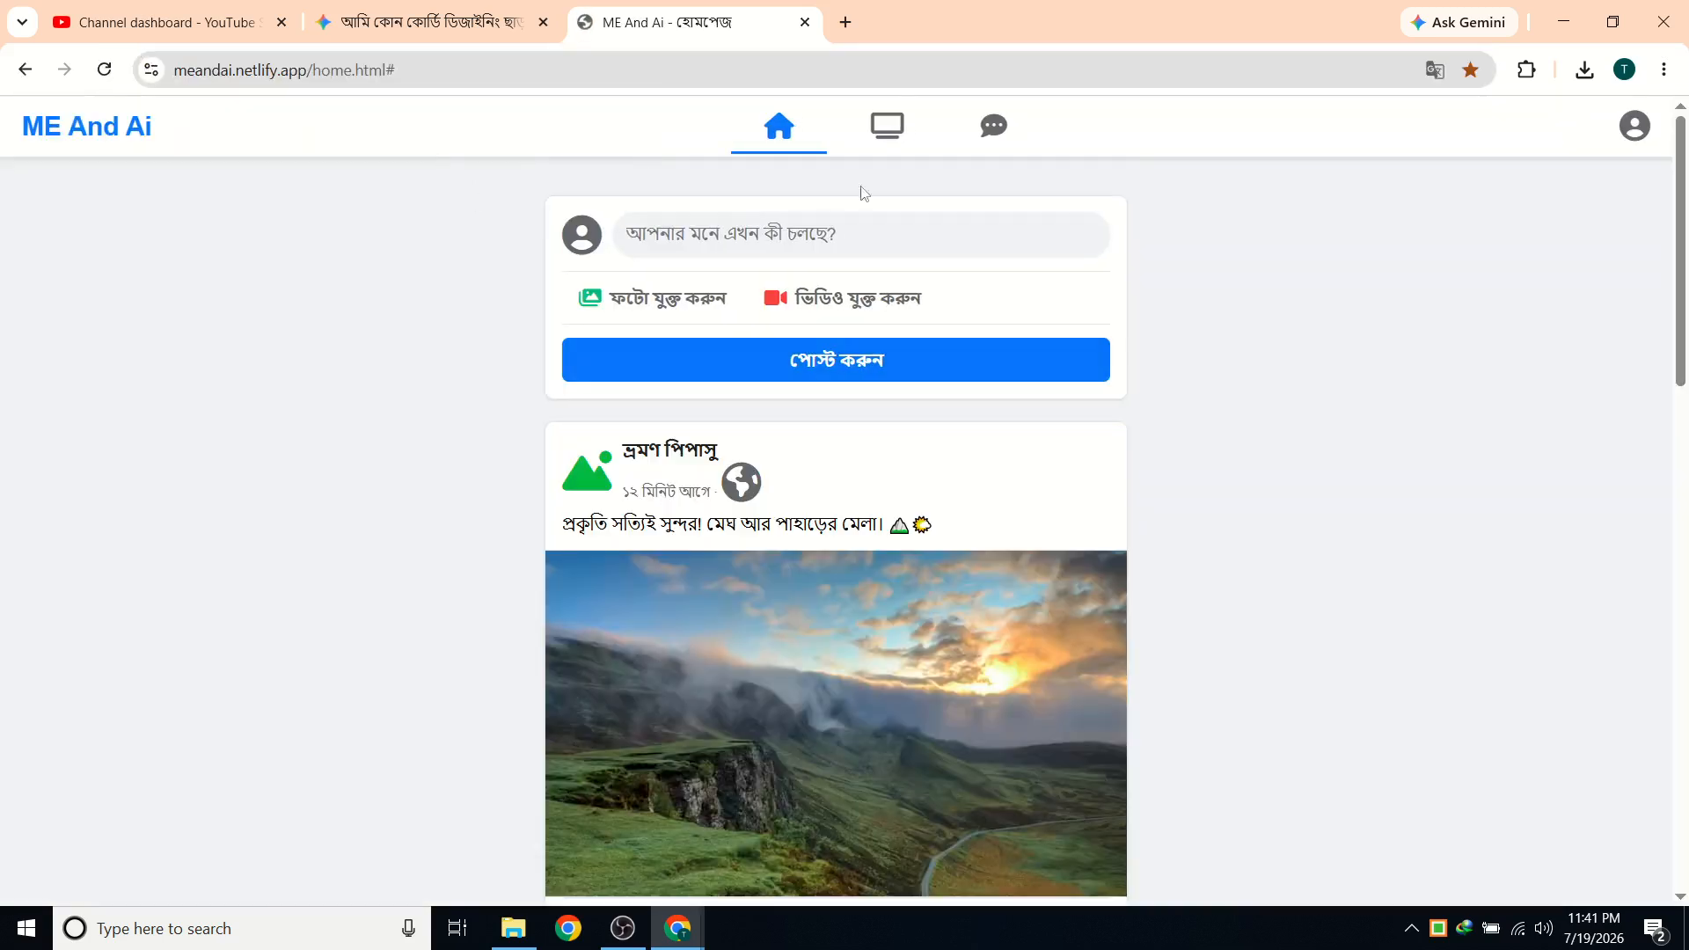
scroll(821, 422, down, 1)
scroll(845, 264, up, 1)
click(862, 151)
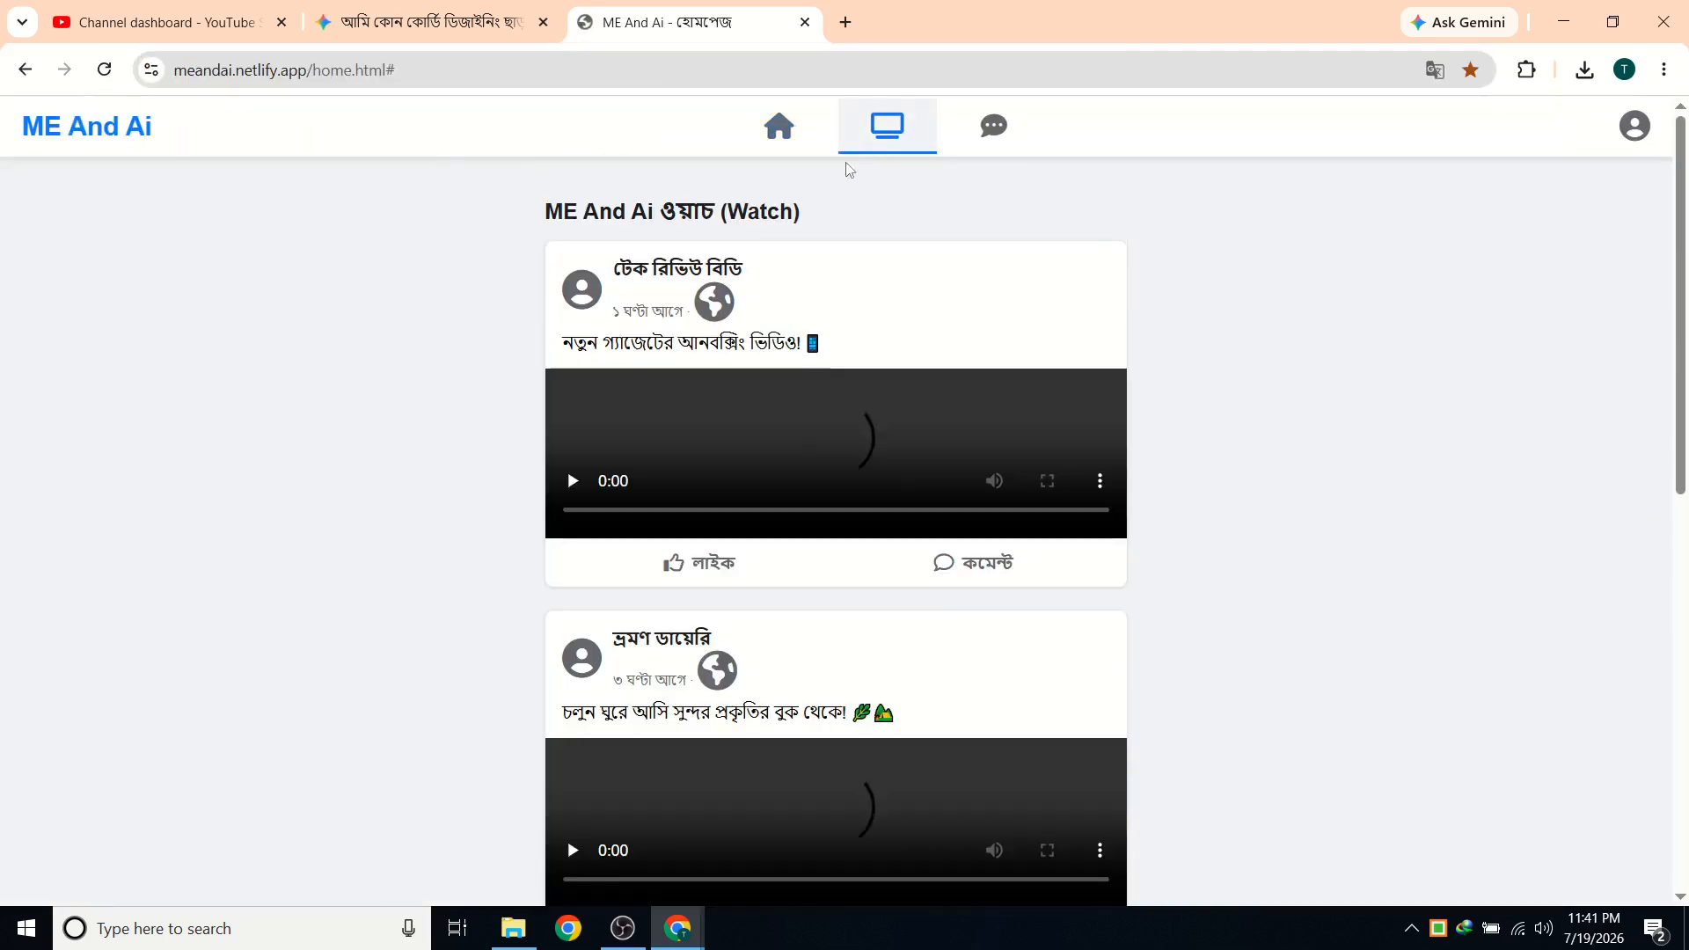
click(989, 130)
click(774, 147)
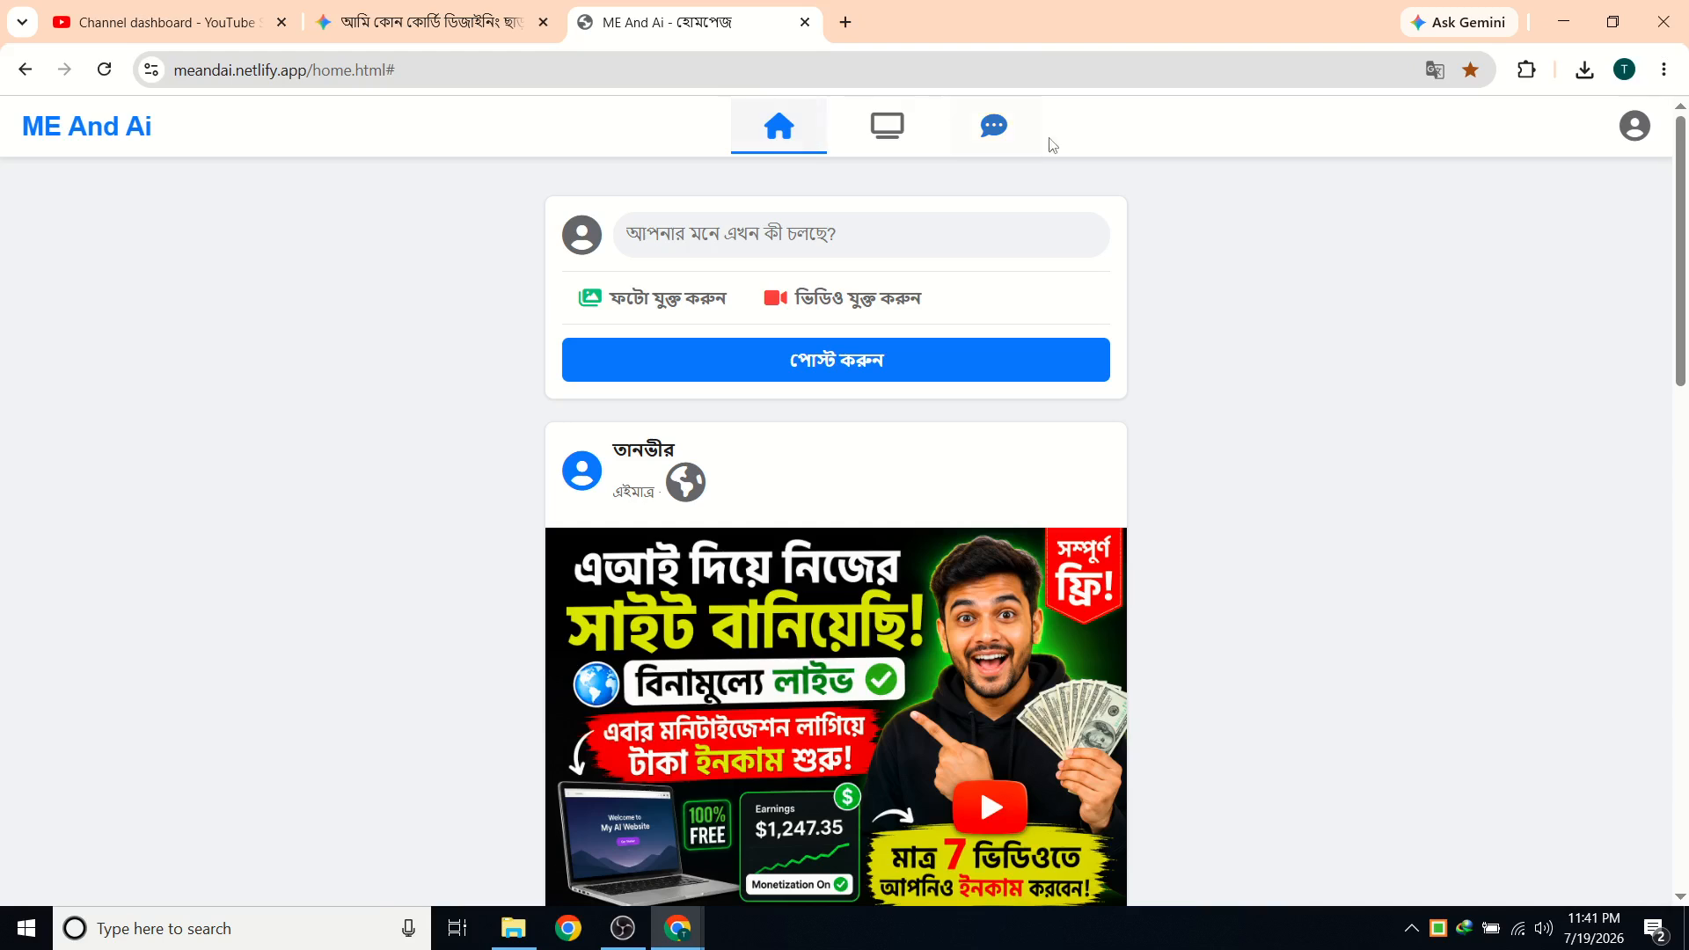
Examine the ME And Ai Bot chat page, revisiting the site's home feed and Watch page in between.
click(994, 128)
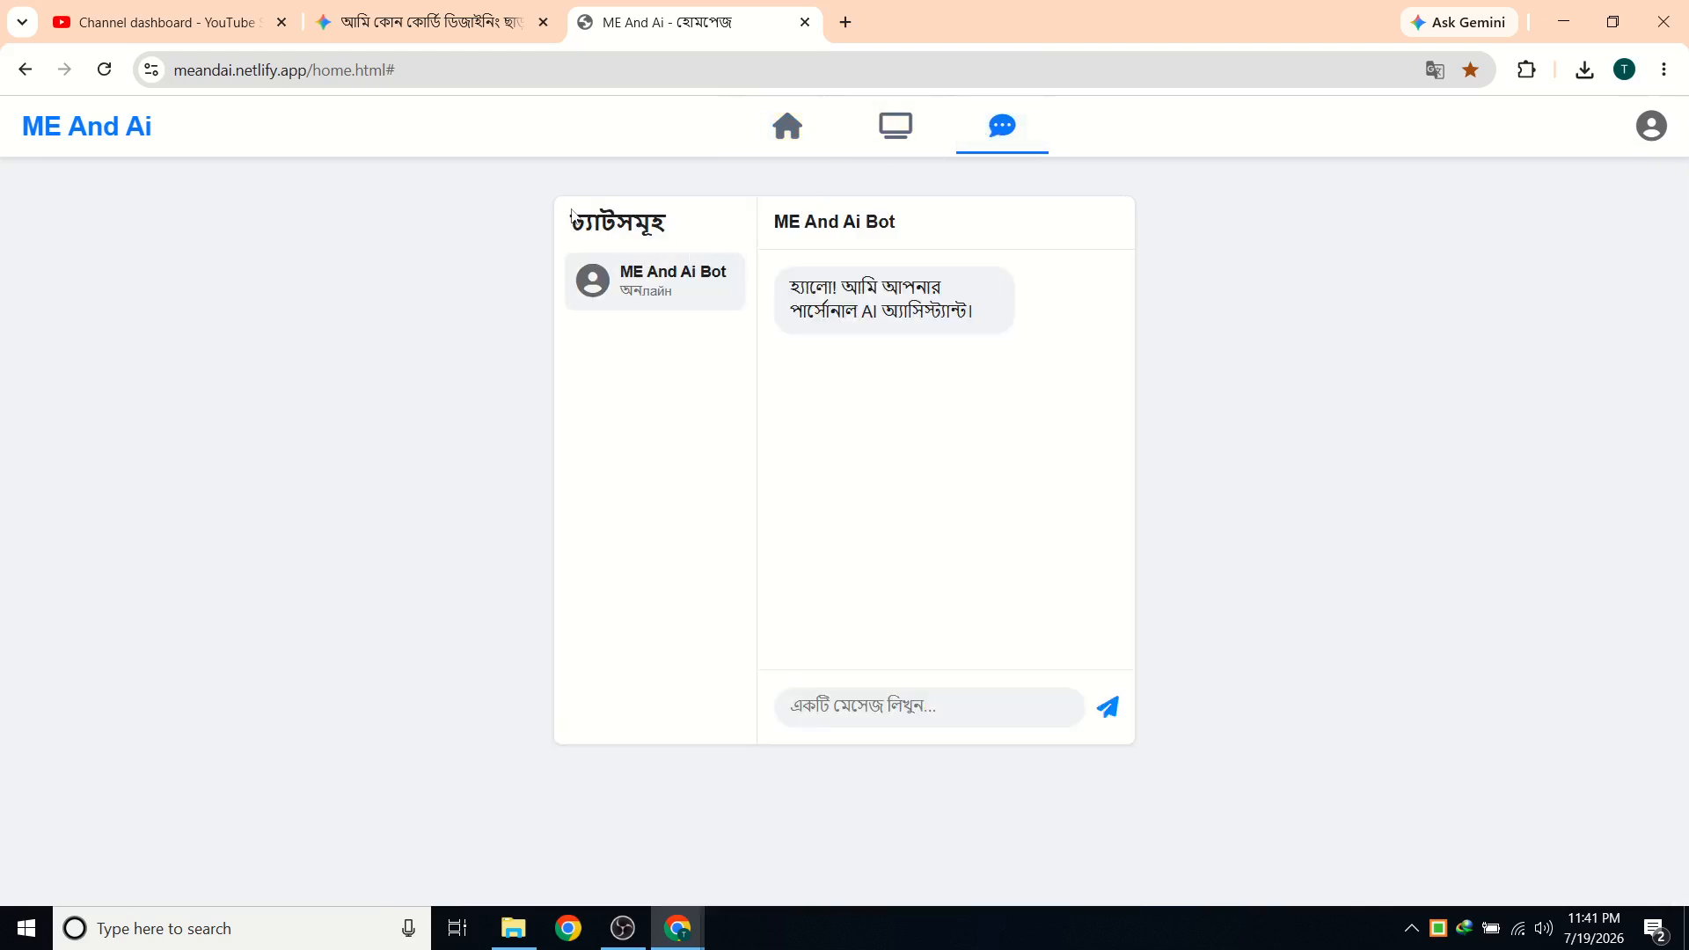
drag(570, 216, 1026, 421)
click(644, 426)
click(818, 132)
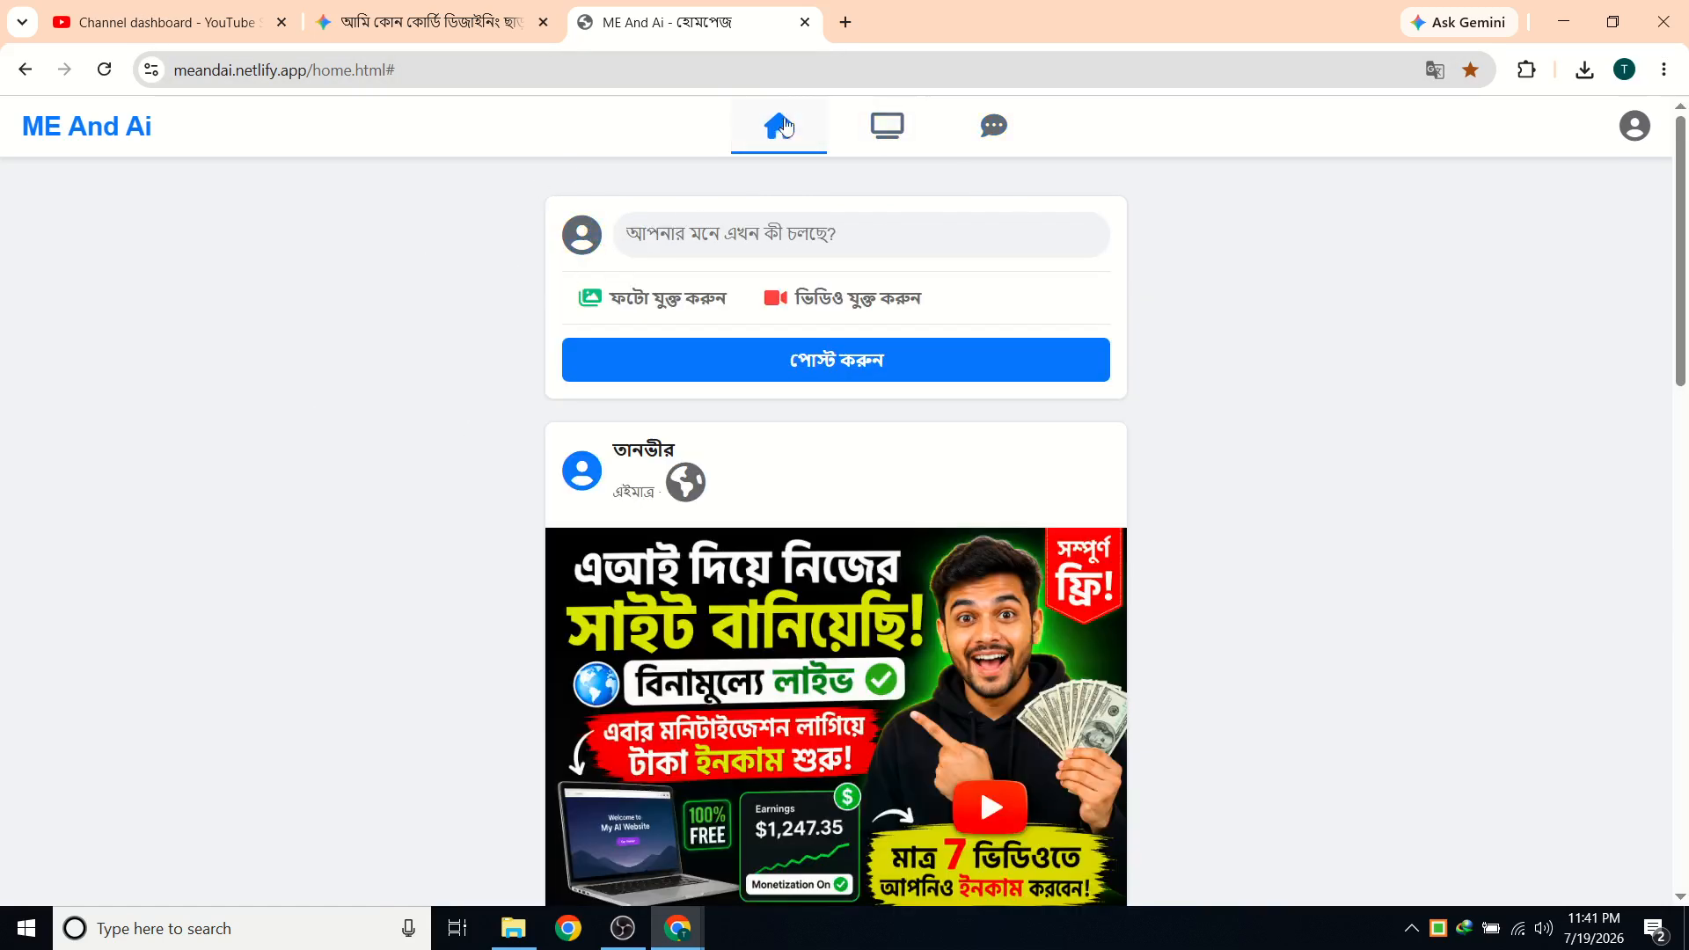
click(862, 139)
click(1000, 141)
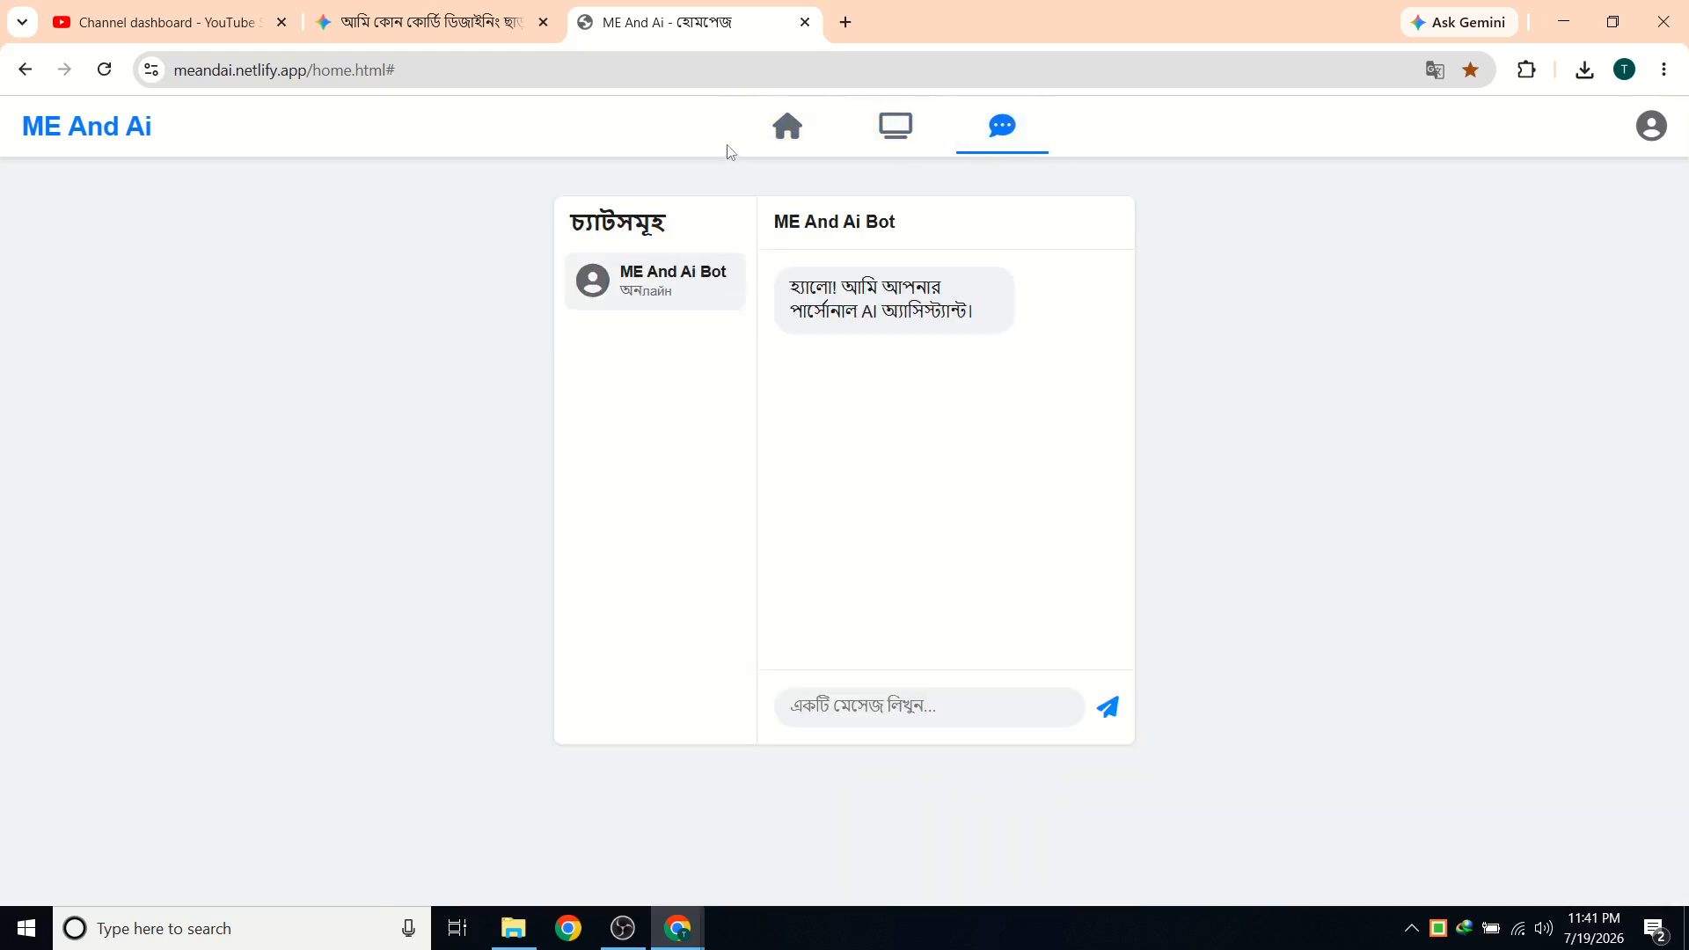
drag(963, 246, 591, 279)
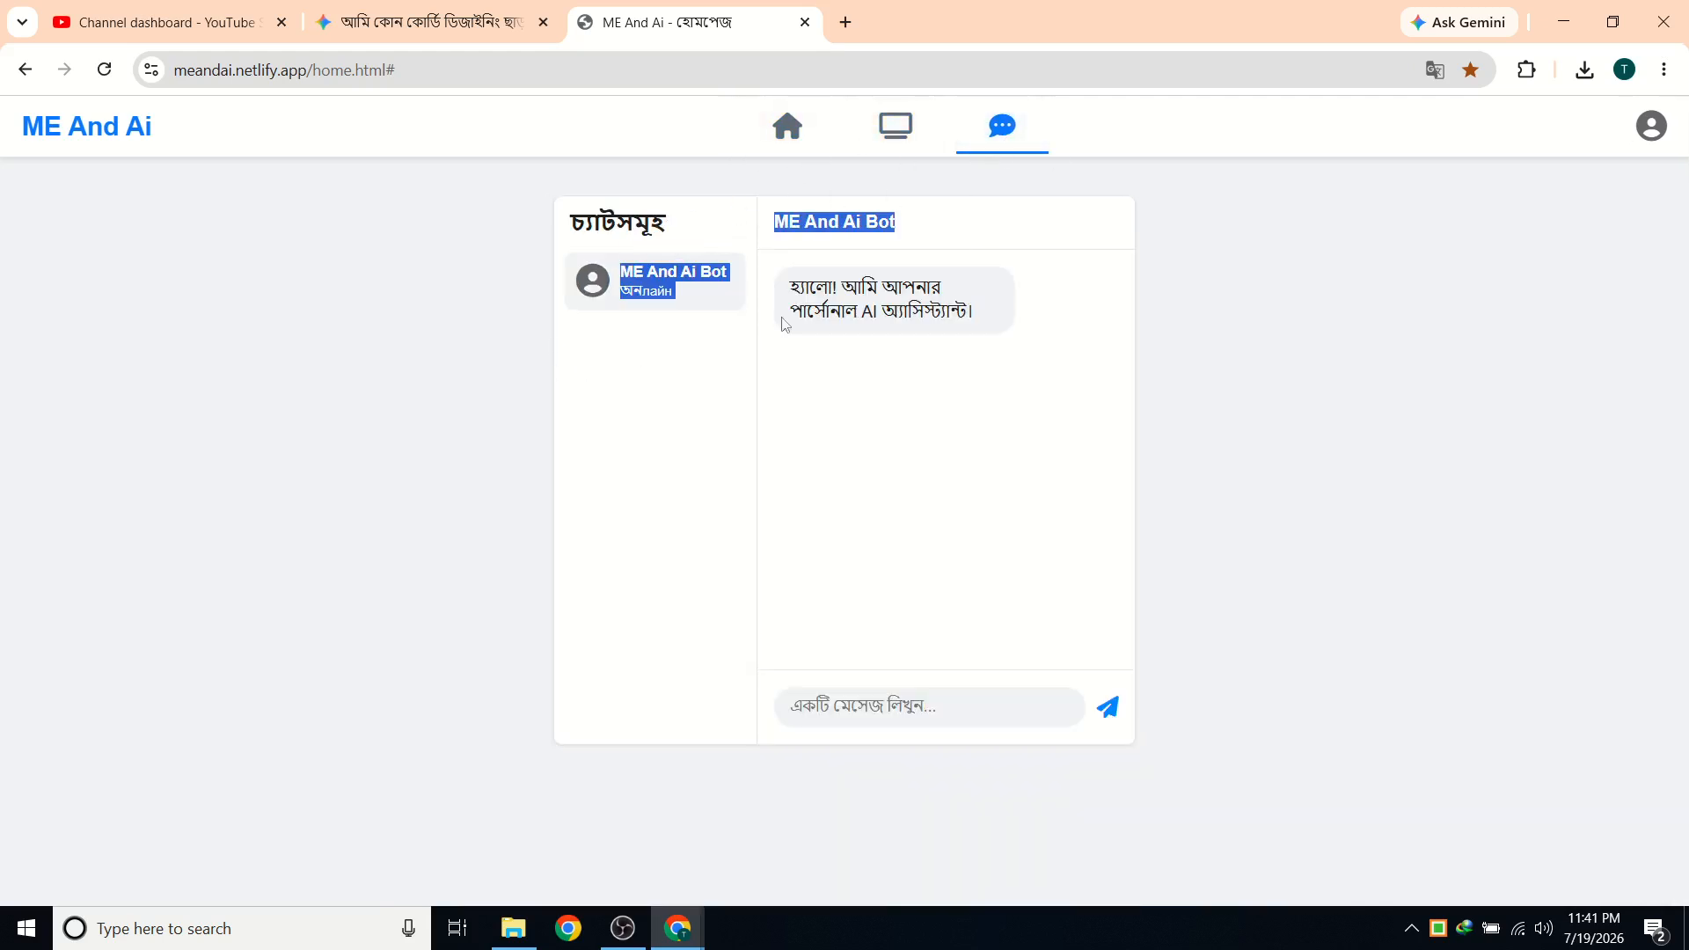
View the account's profile page with its intro and posts, and return to the beginning of the home feed.
click(1649, 126)
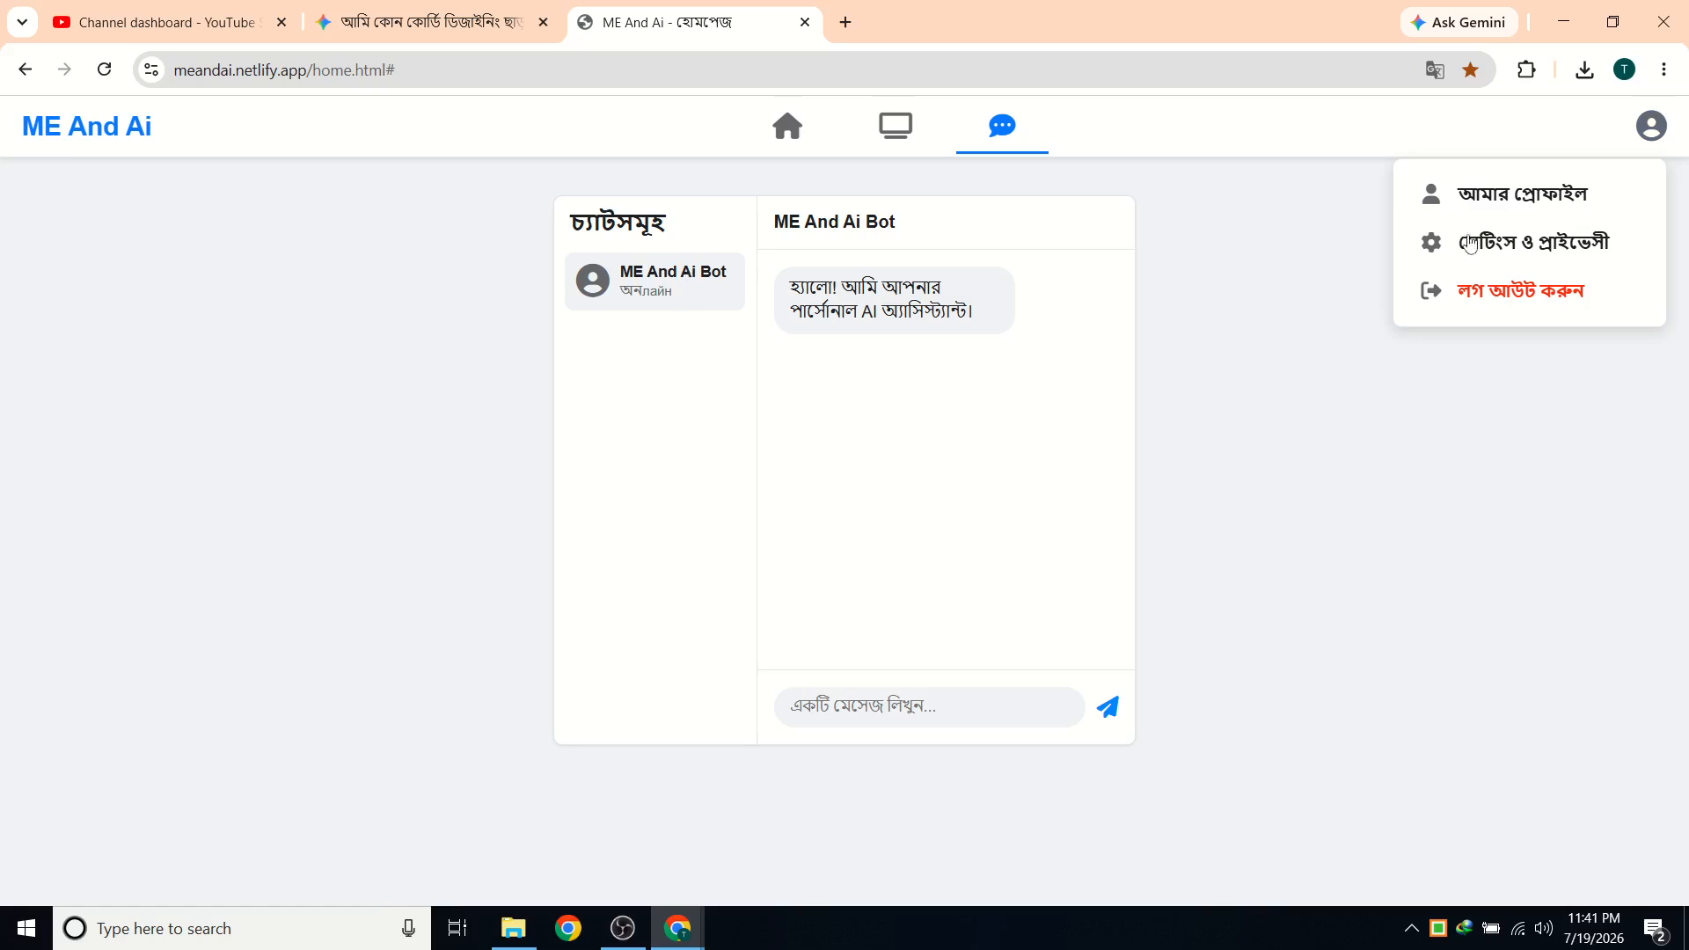
click(1509, 196)
scroll(742, 422, down, 2)
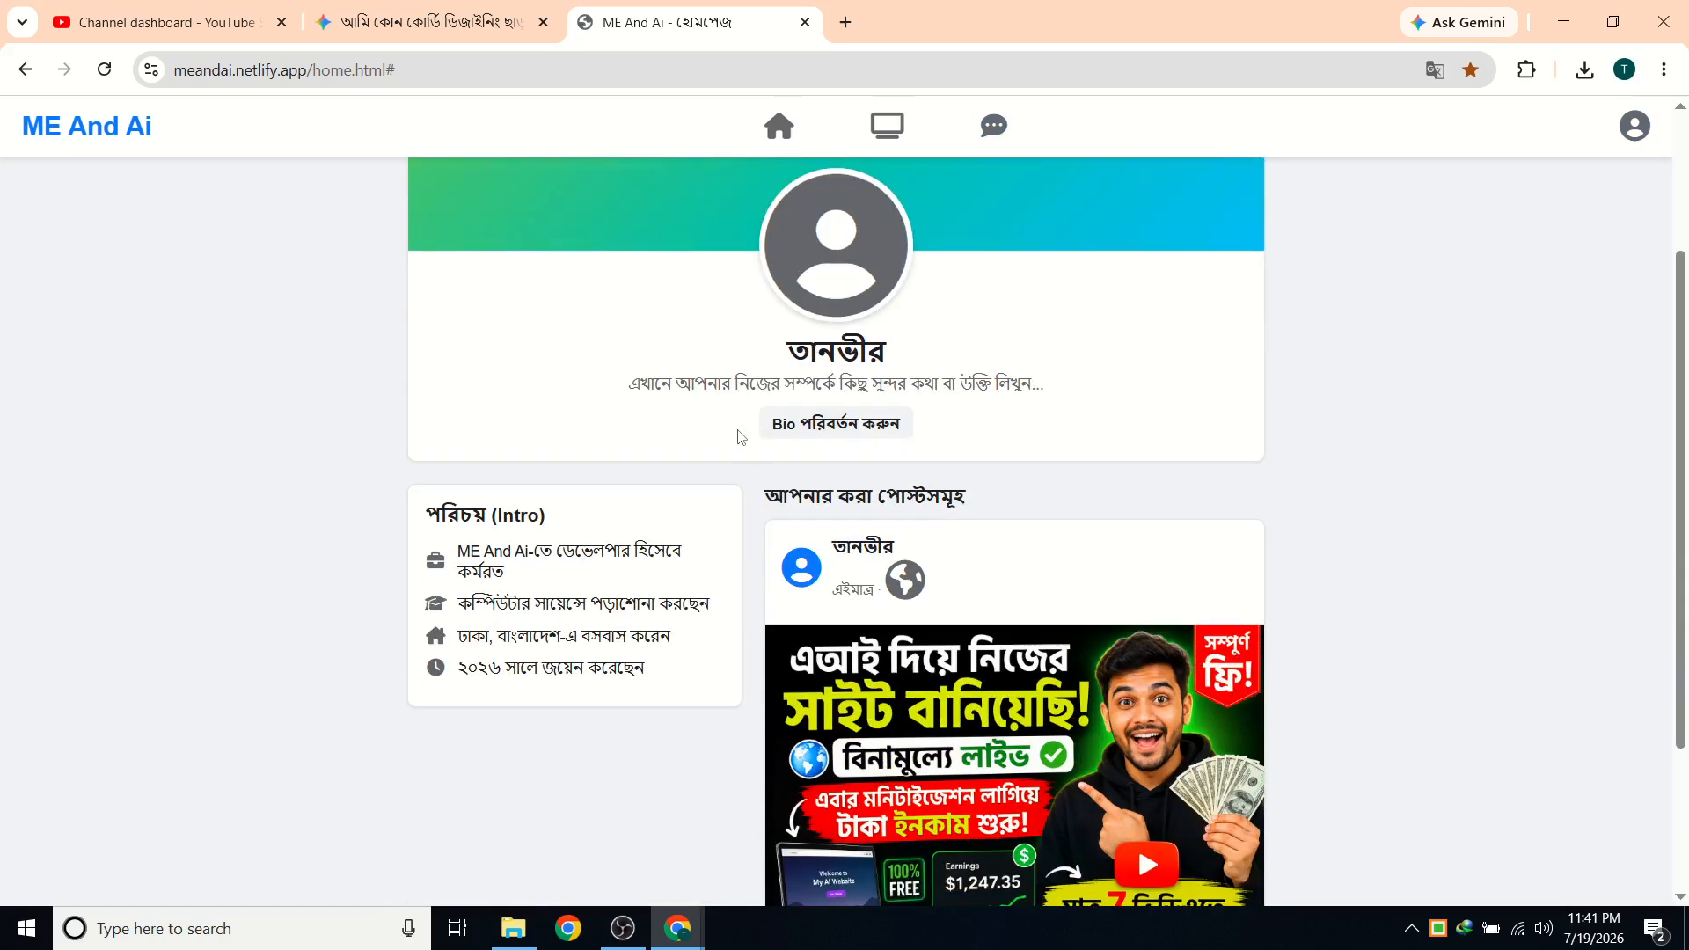
scroll(742, 432, down, 3)
click(778, 126)
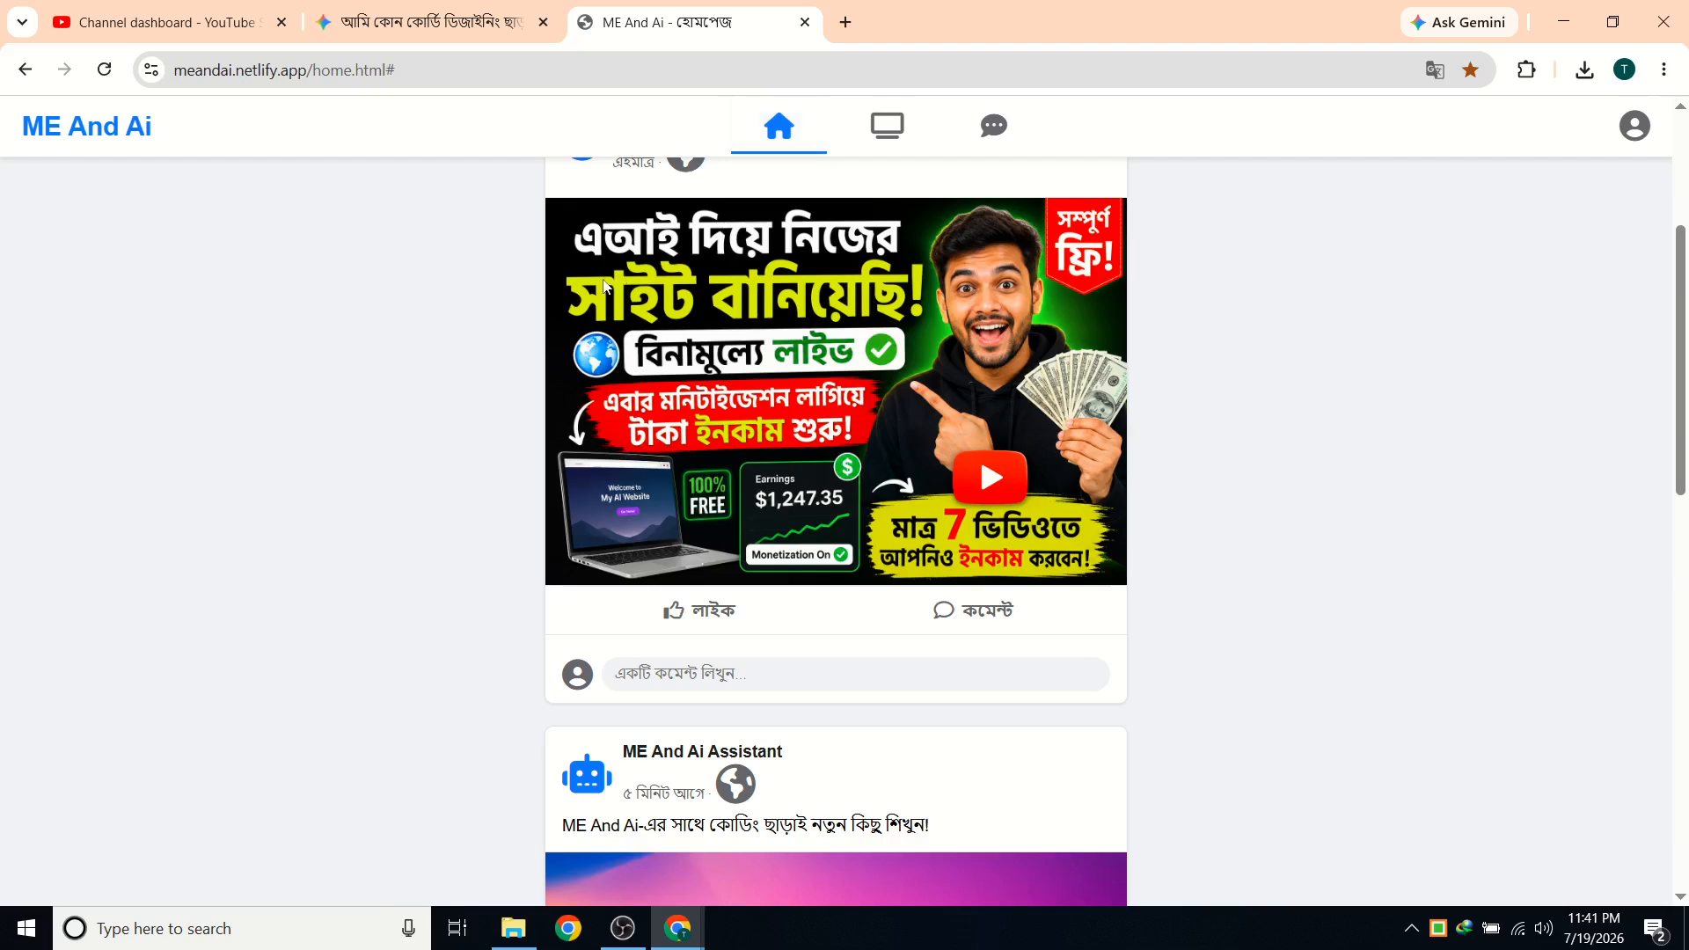
scroll(605, 286, up, 3)
scroll(605, 286, up, 1)
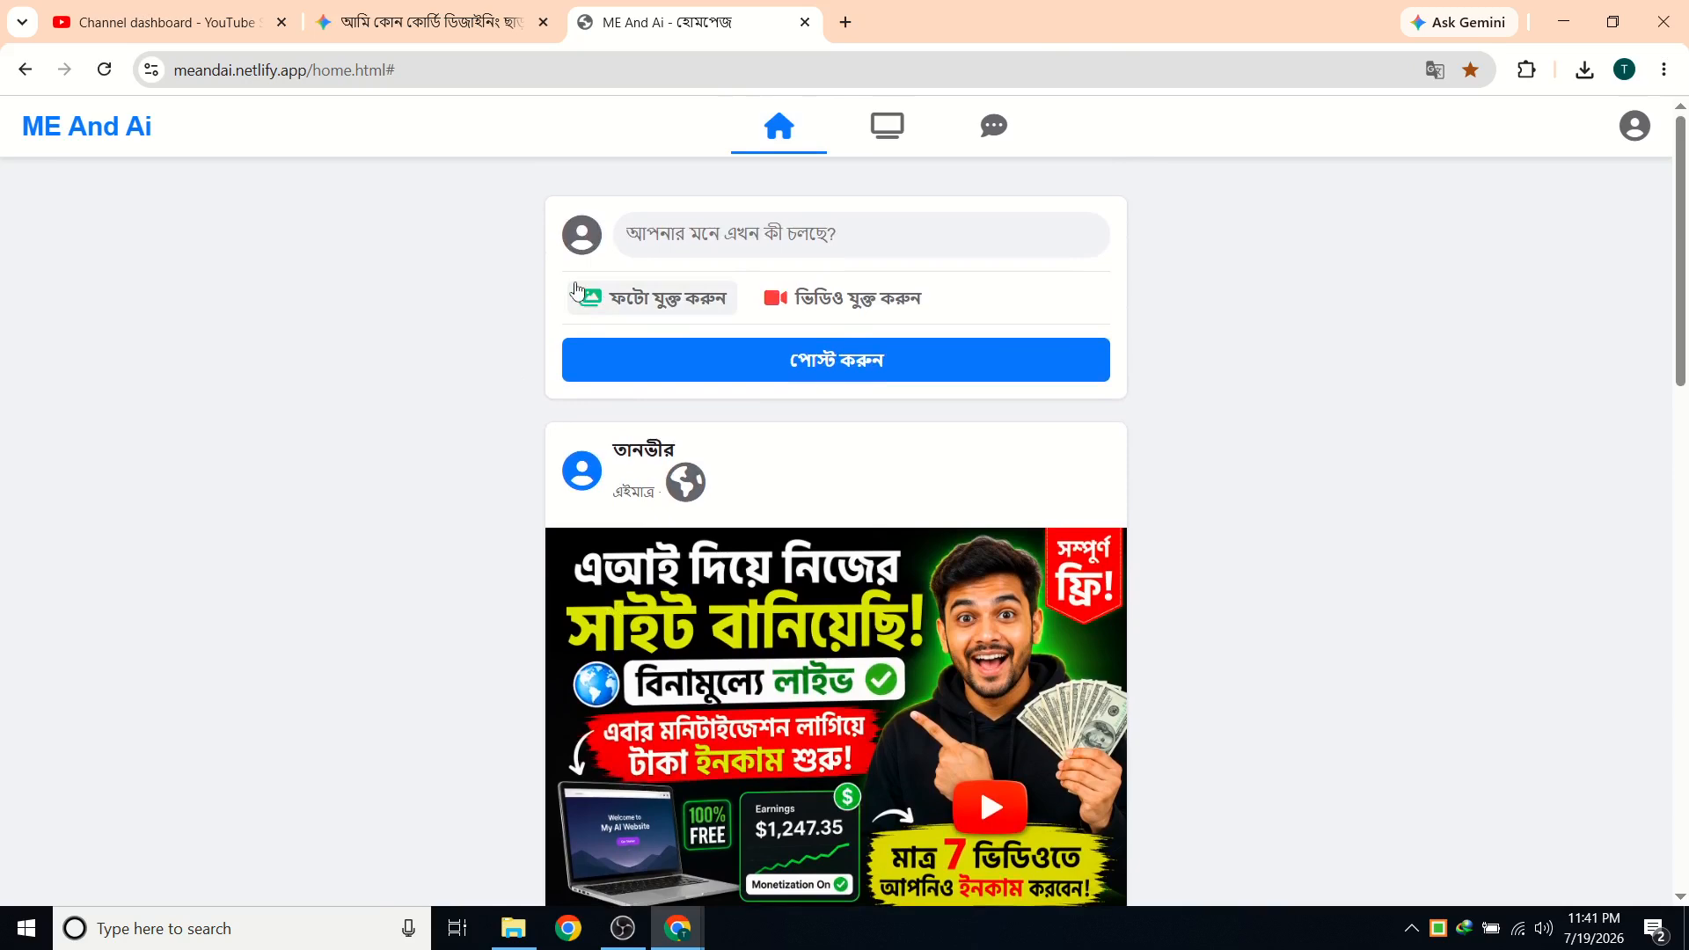
Check Gemini's list of free no-code game-making sites again and return to the ME And Ai site.
click(432, 22)
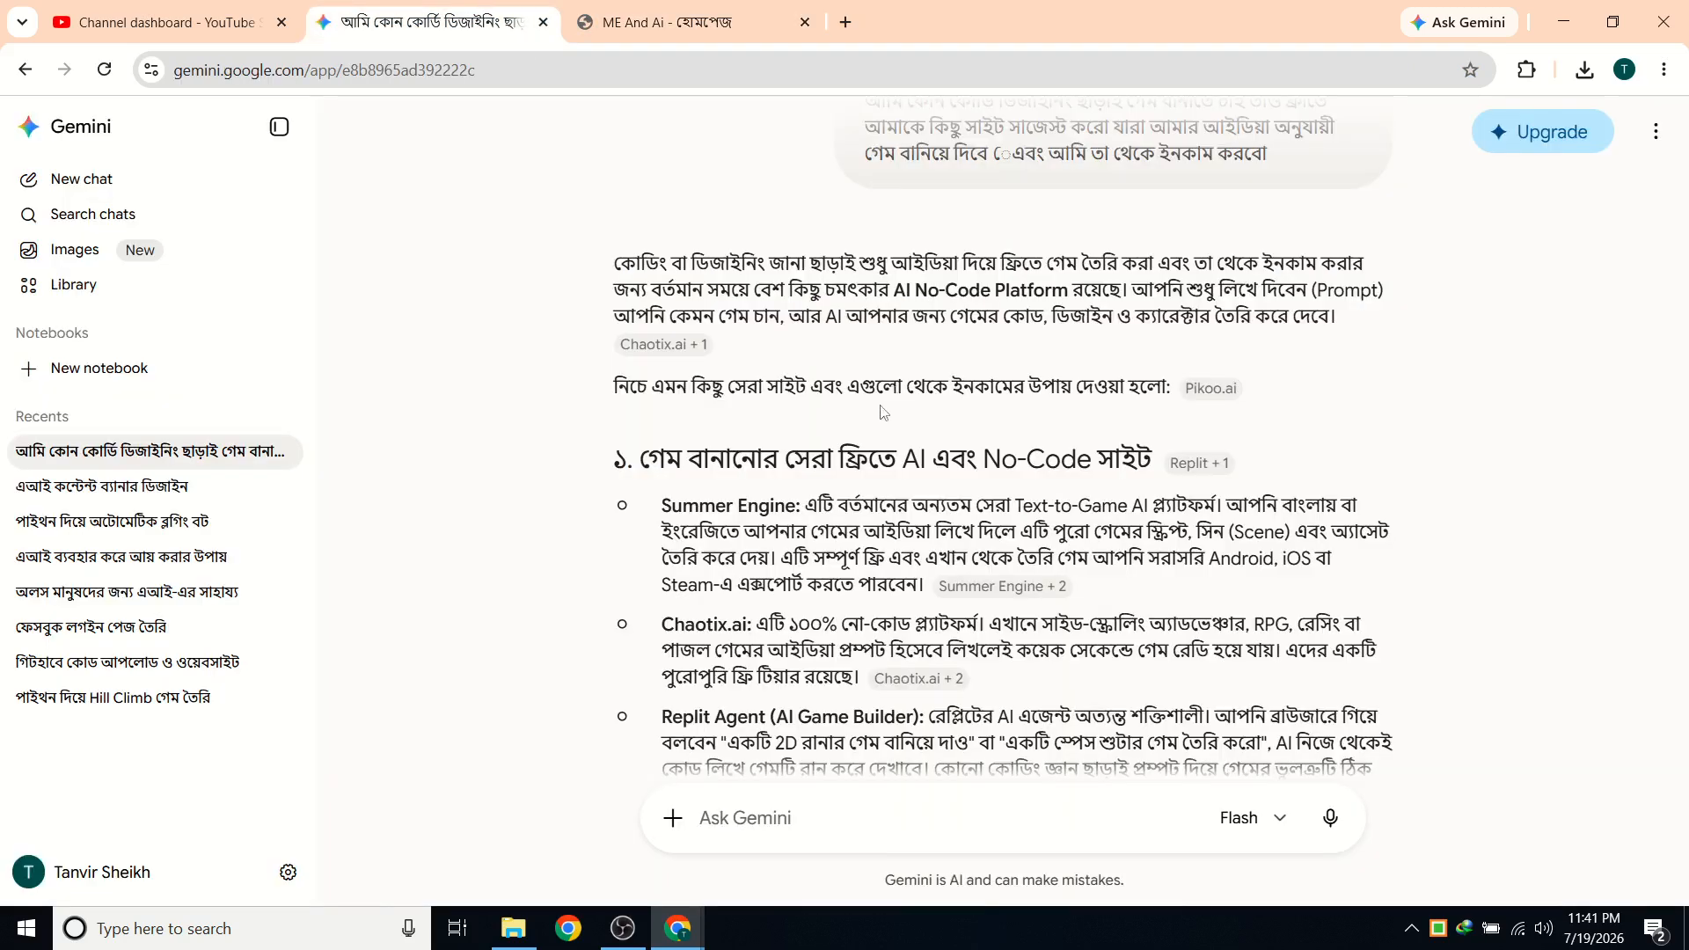
scroll(816, 332, down, 1)
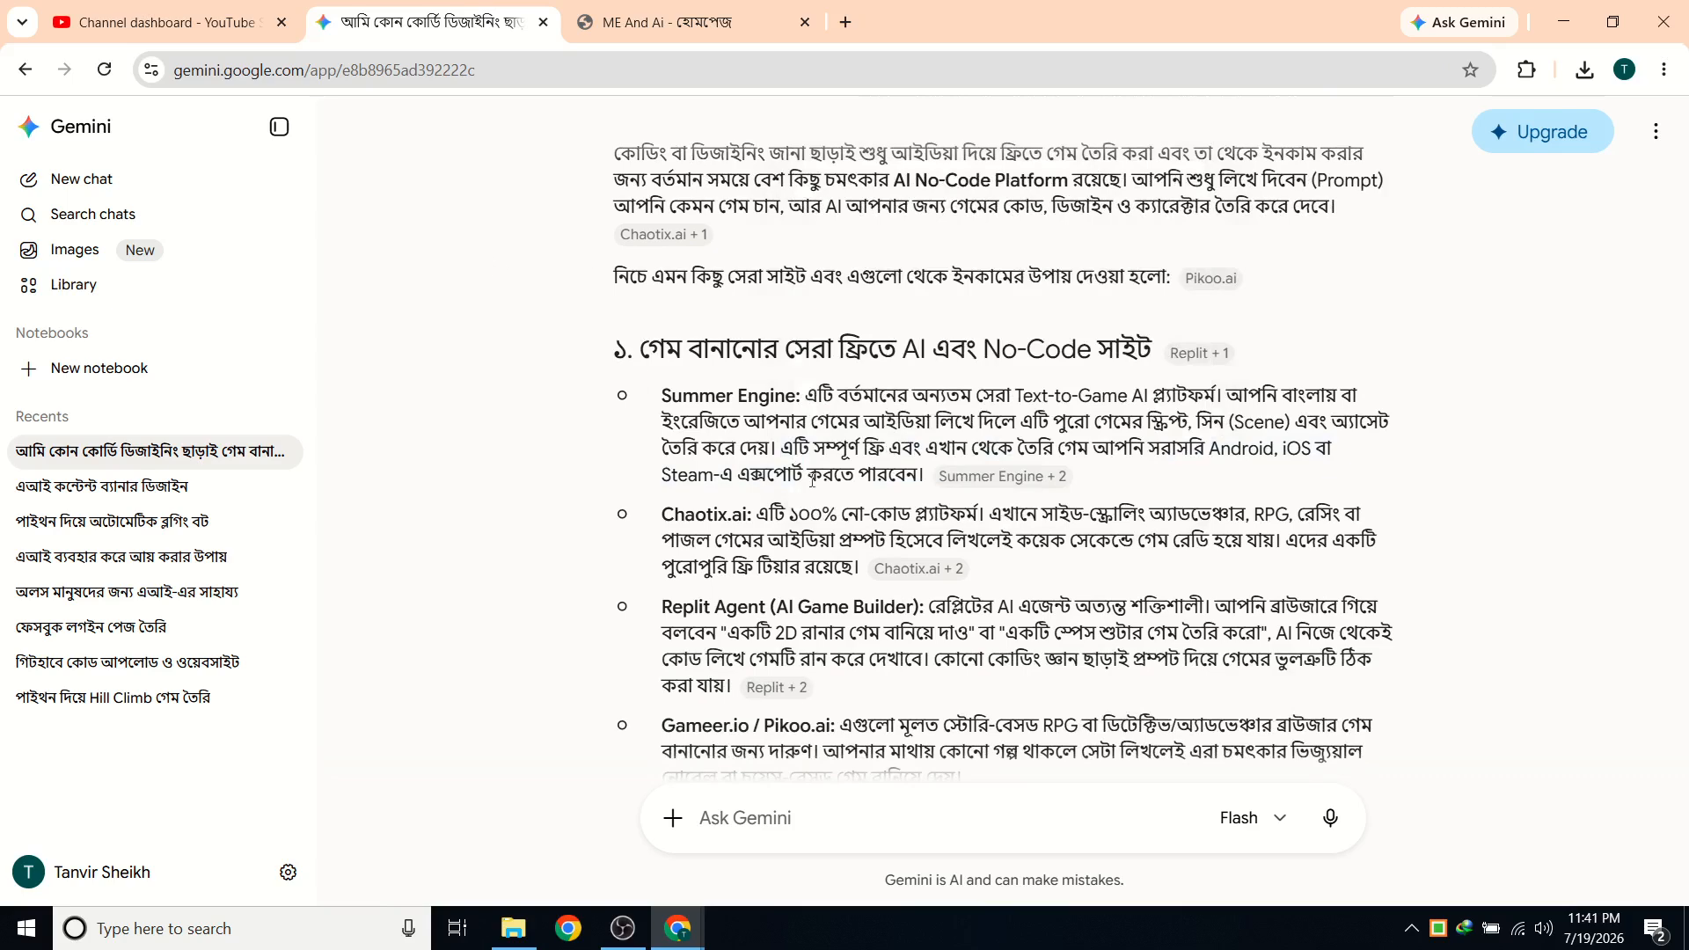
click(635, 25)
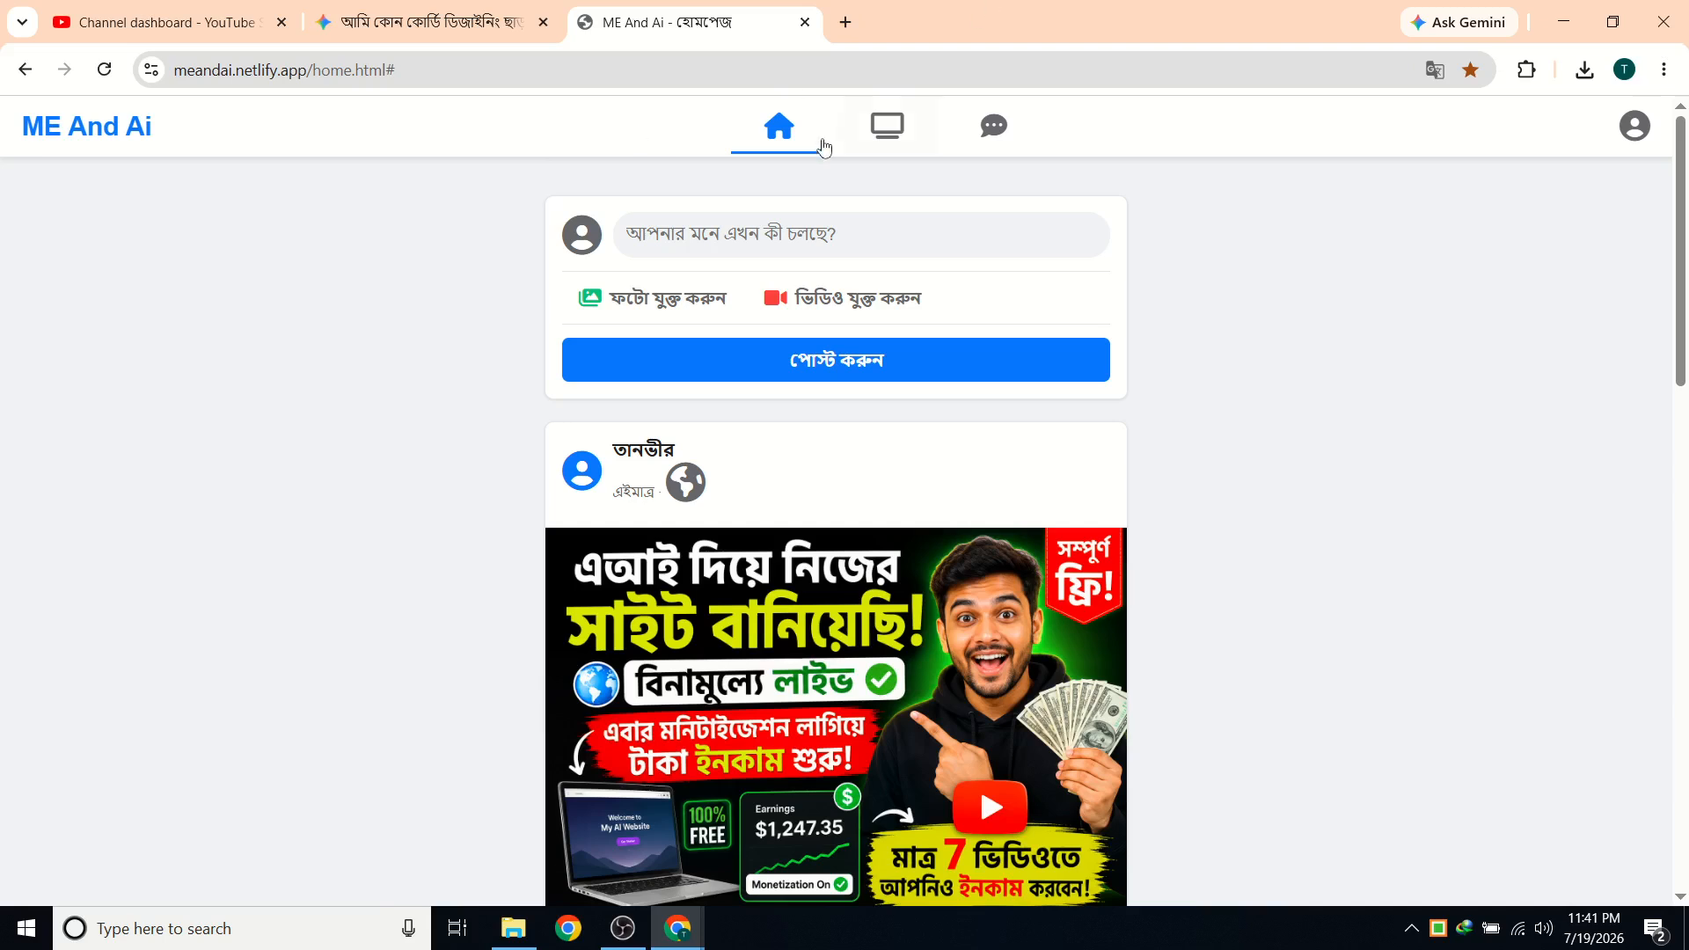
Load the Blogger posts list in a new tab, view the live blog, and close both blog tabs.
click(845, 25)
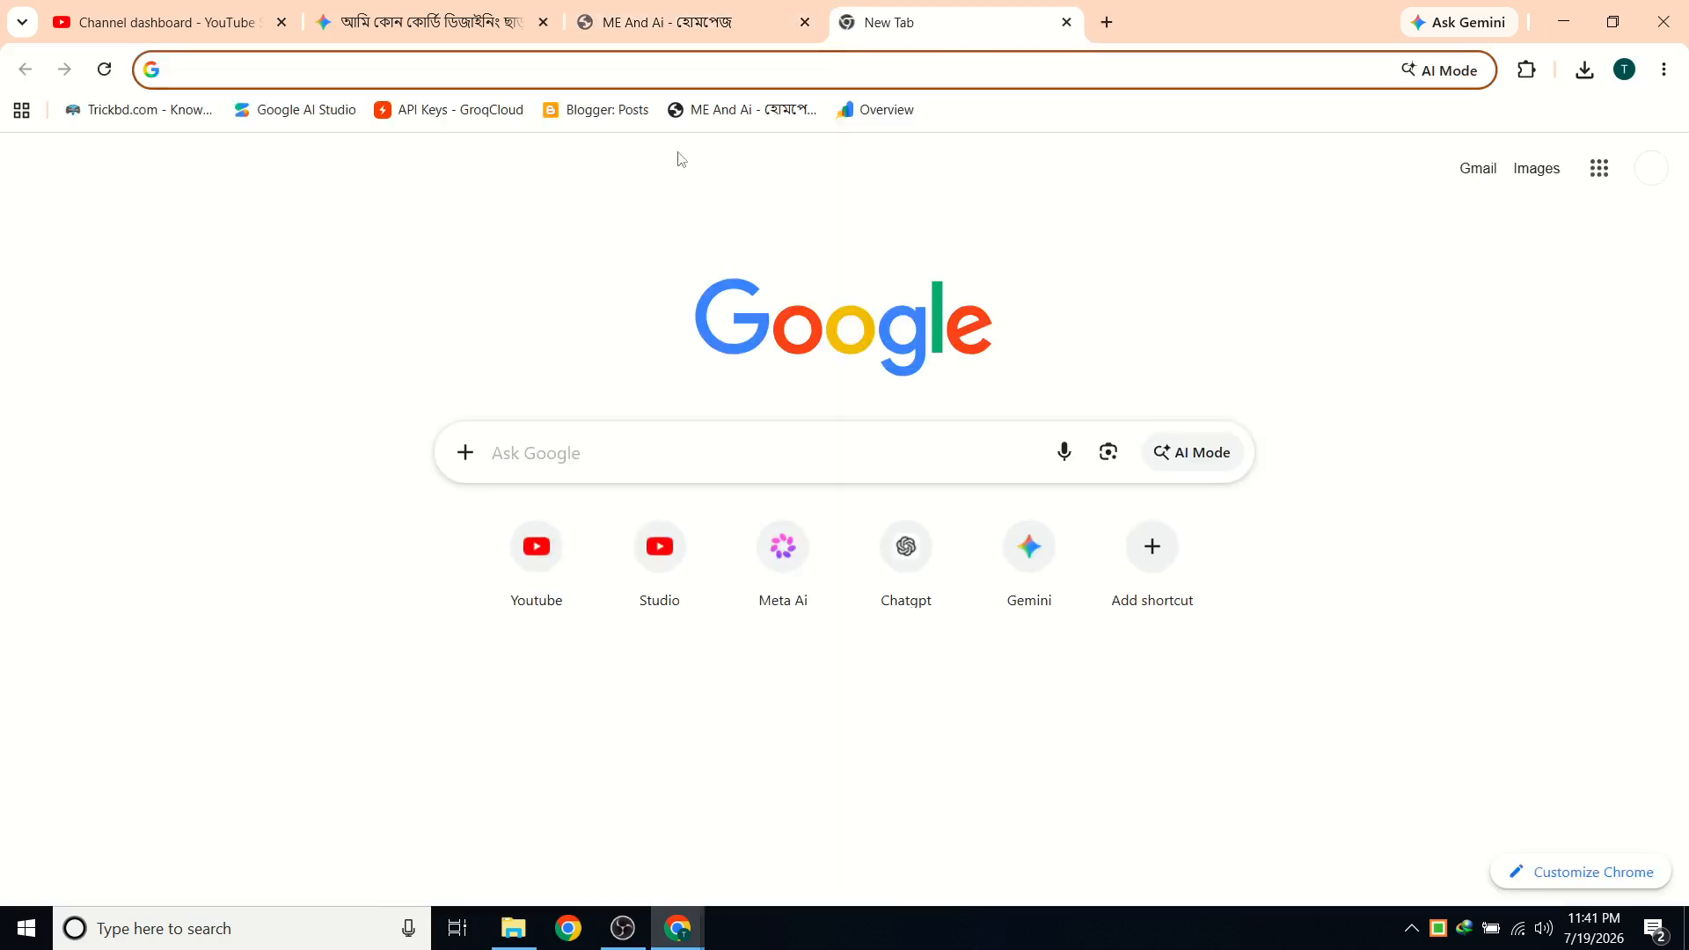
click(598, 109)
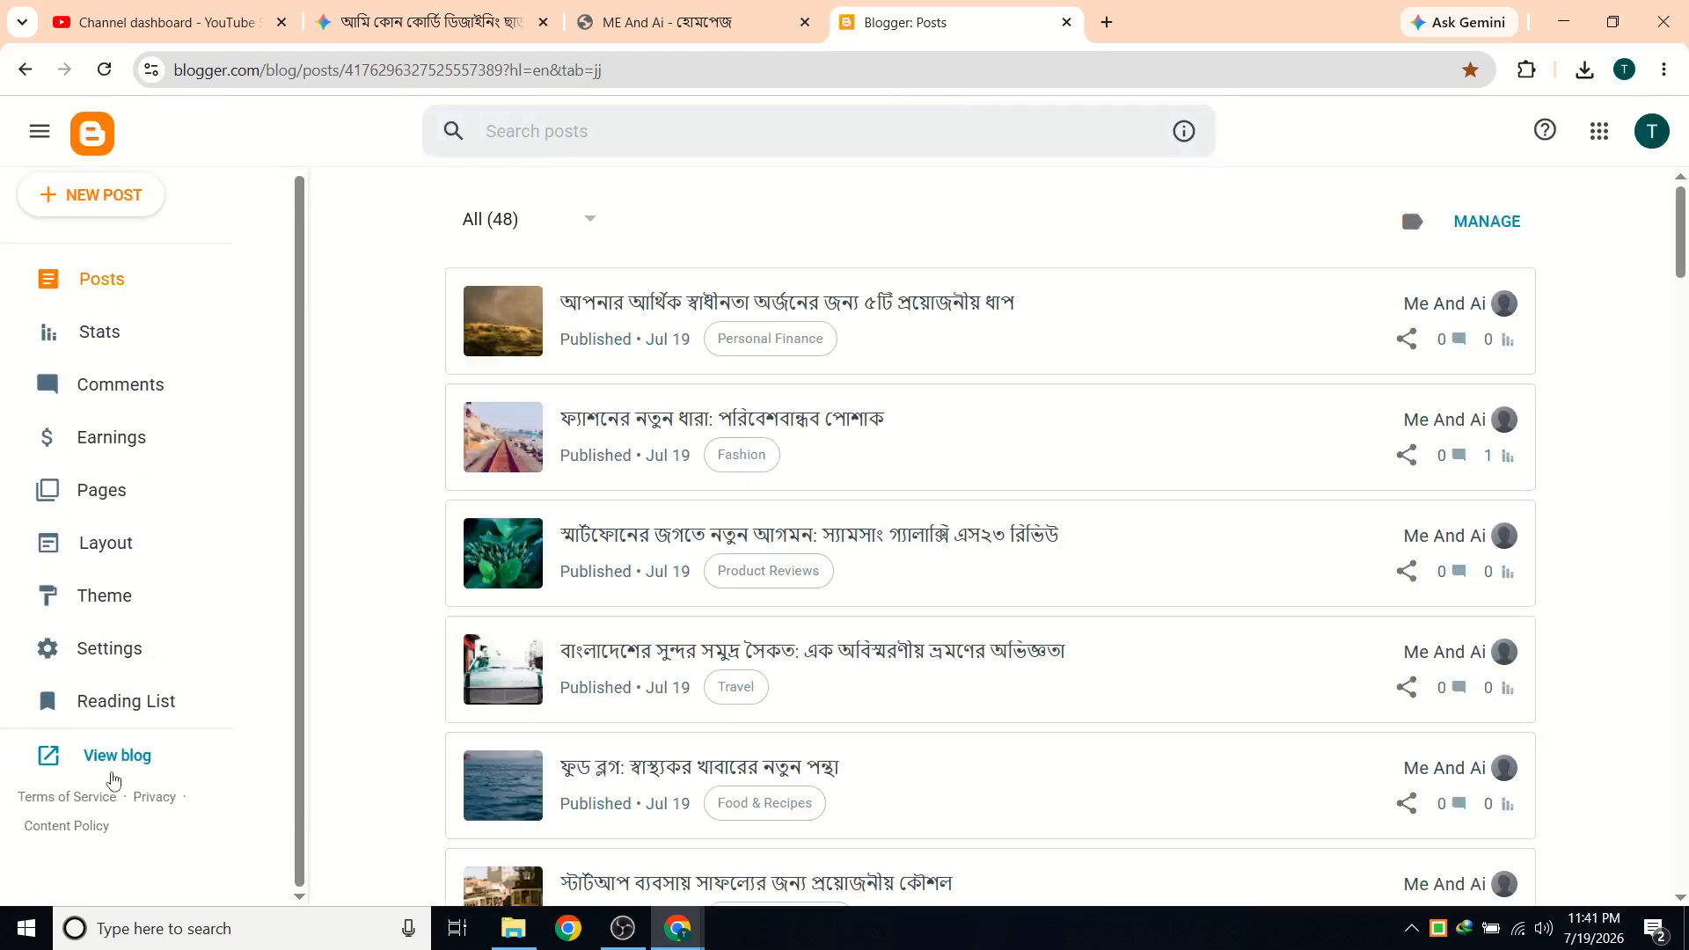
click(115, 773)
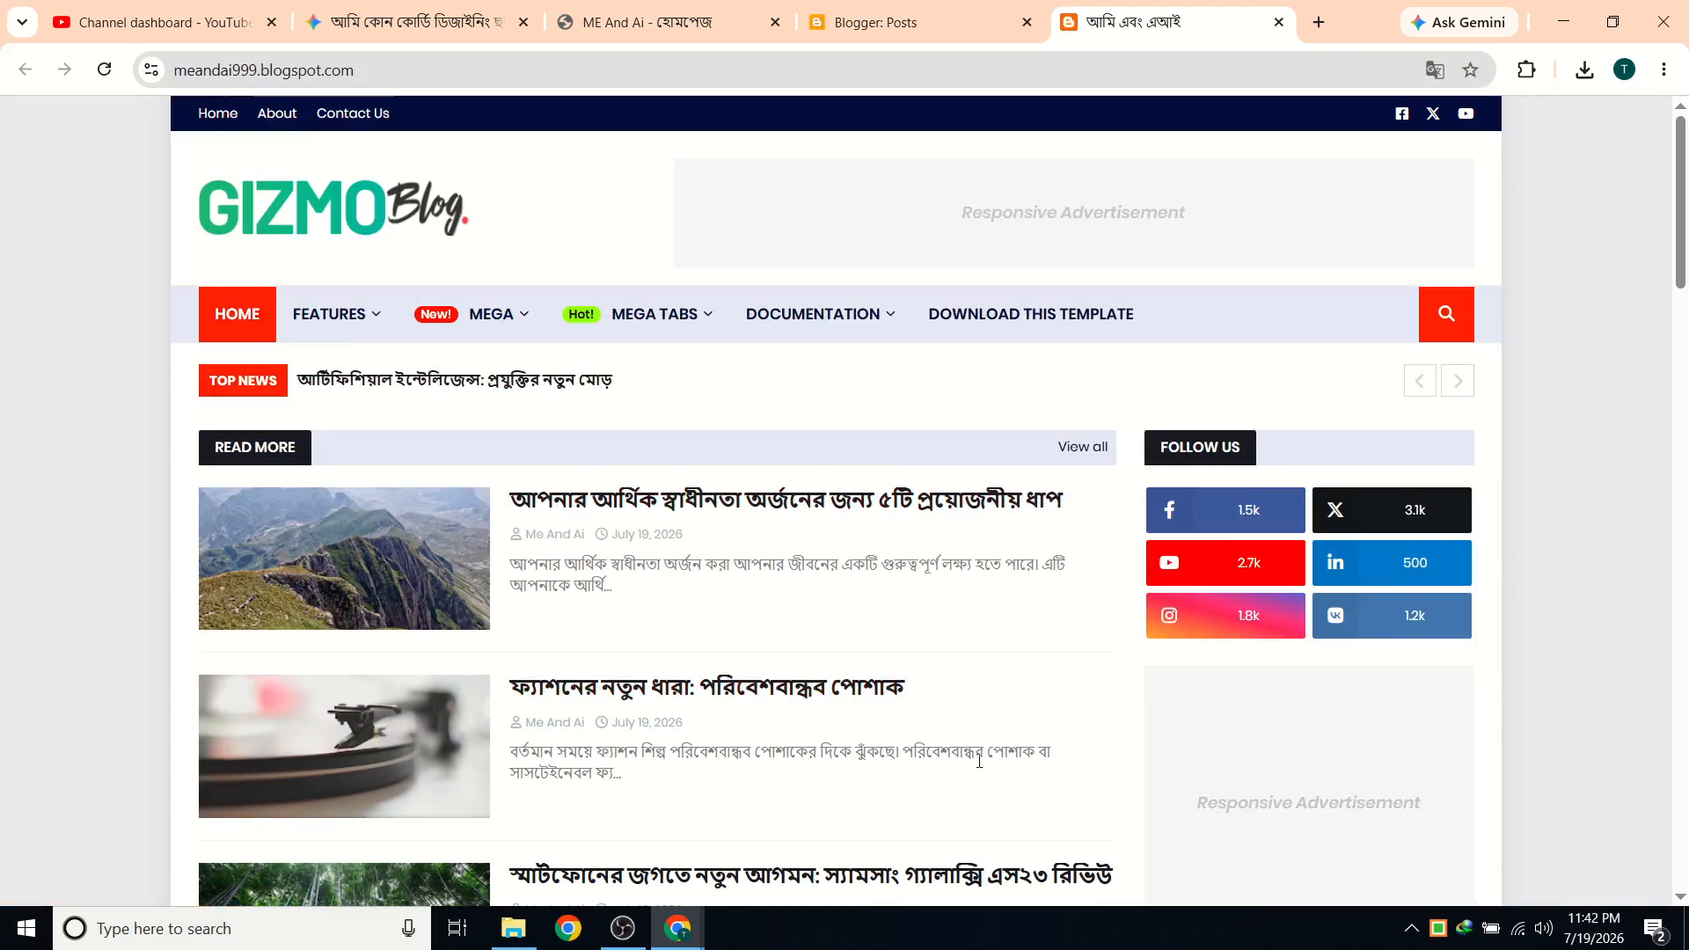
click(1026, 22)
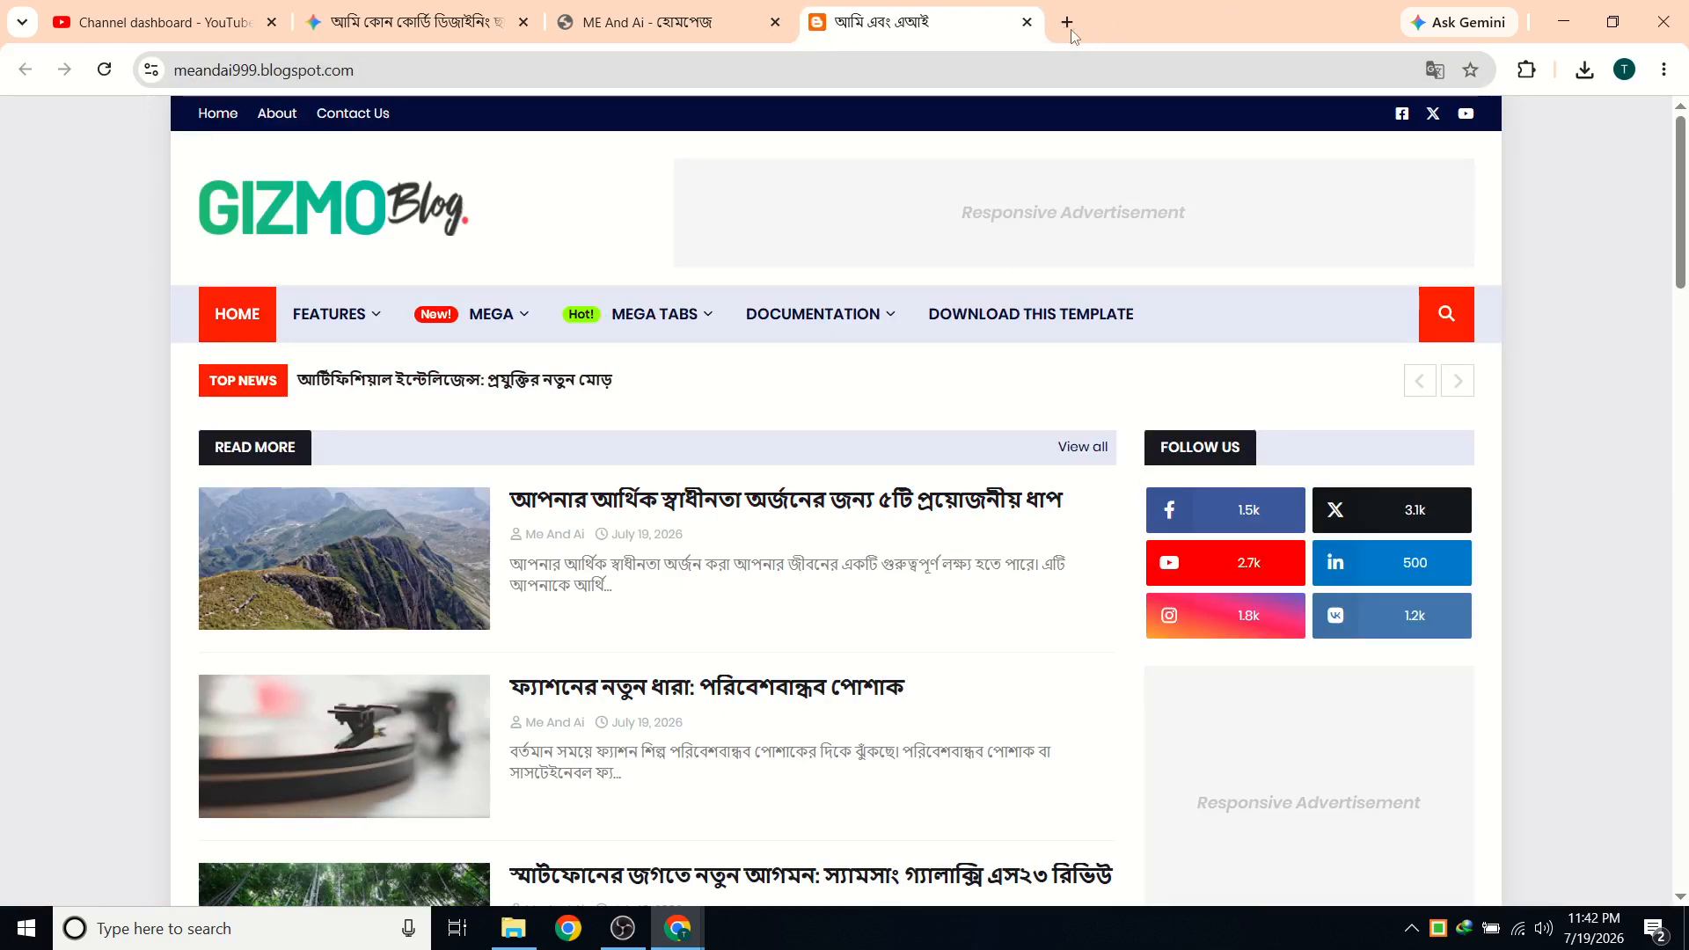
click(1027, 22)
Reread Gemini's descriptions of Summer Engine, Chaotix.ai, Replit Agent and Gameer.io / Pikoo.ai, and look over the ME And Ai home feed.
click(422, 22)
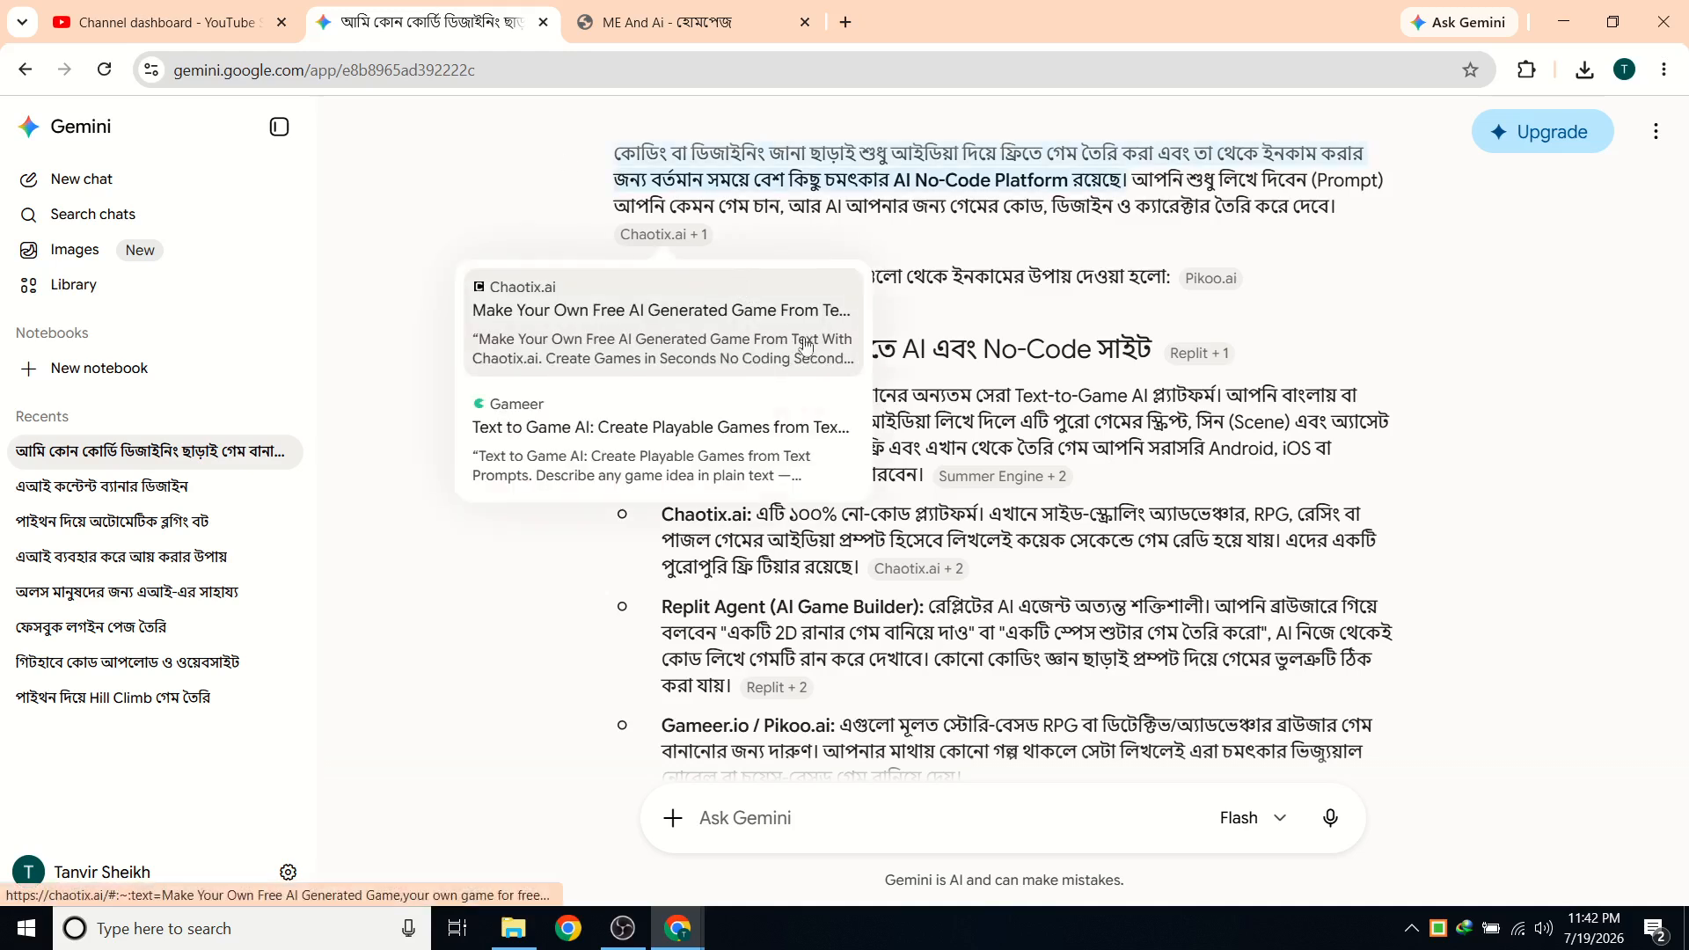
scroll(1418, 343, down, 1)
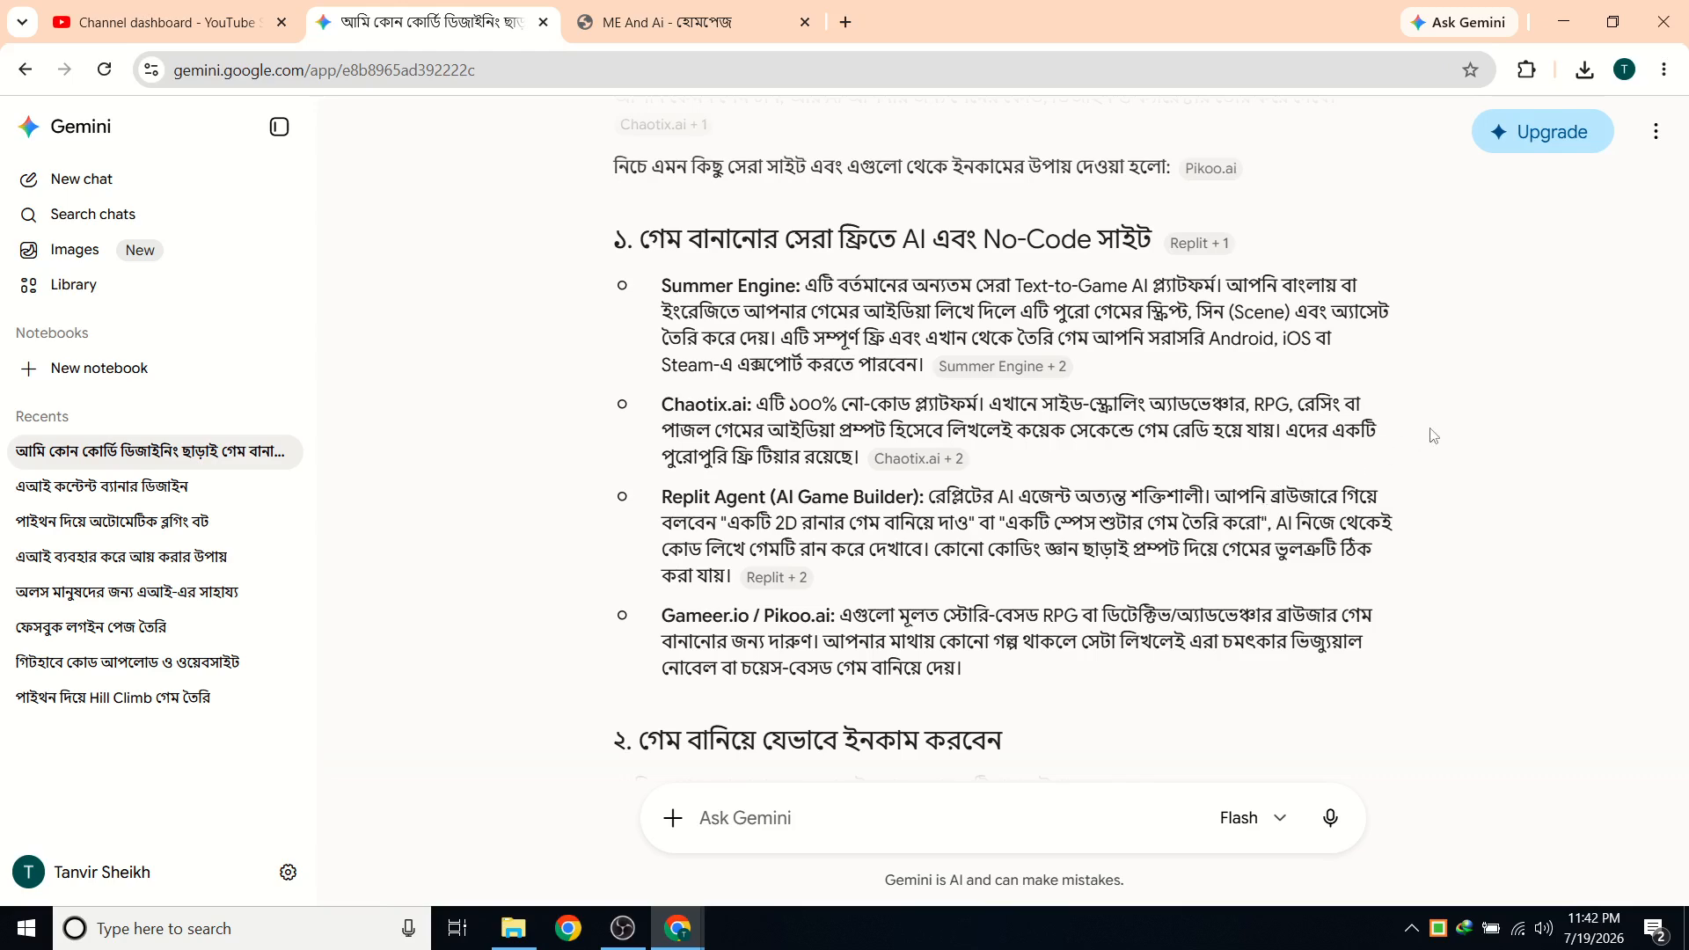
click(626, 21)
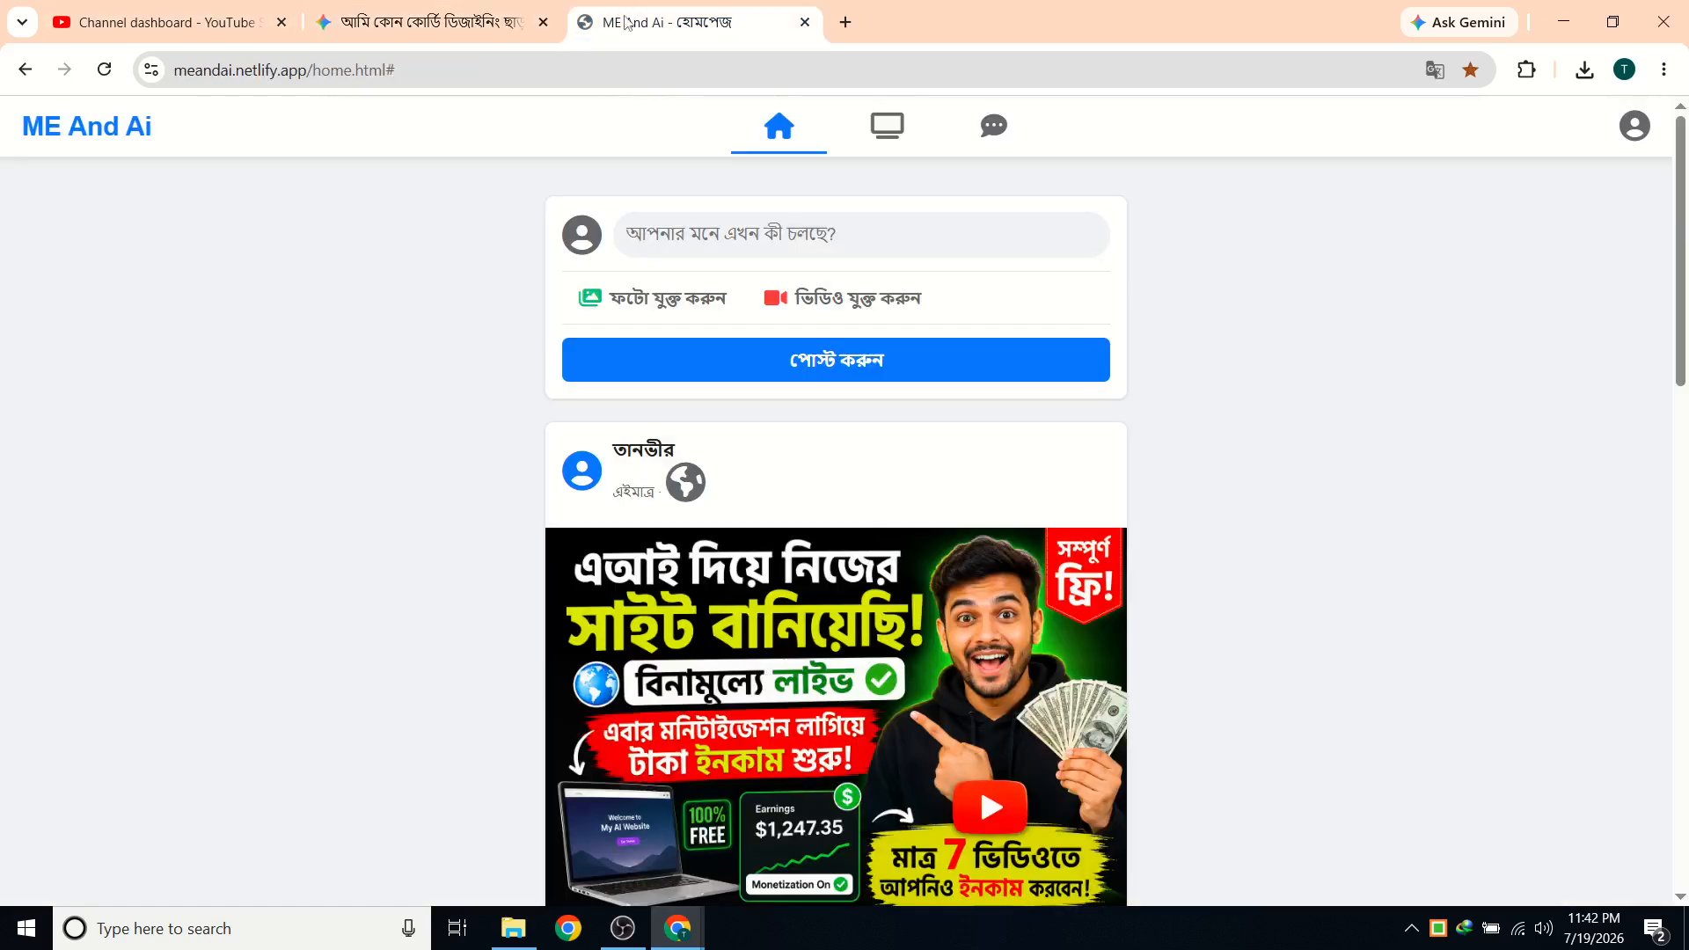
scroll(573, 571, down, 5)
scroll(573, 576, up, 5)
Return to Gemini's game-site answer and switch to the OBS Studio window.
click(464, 10)
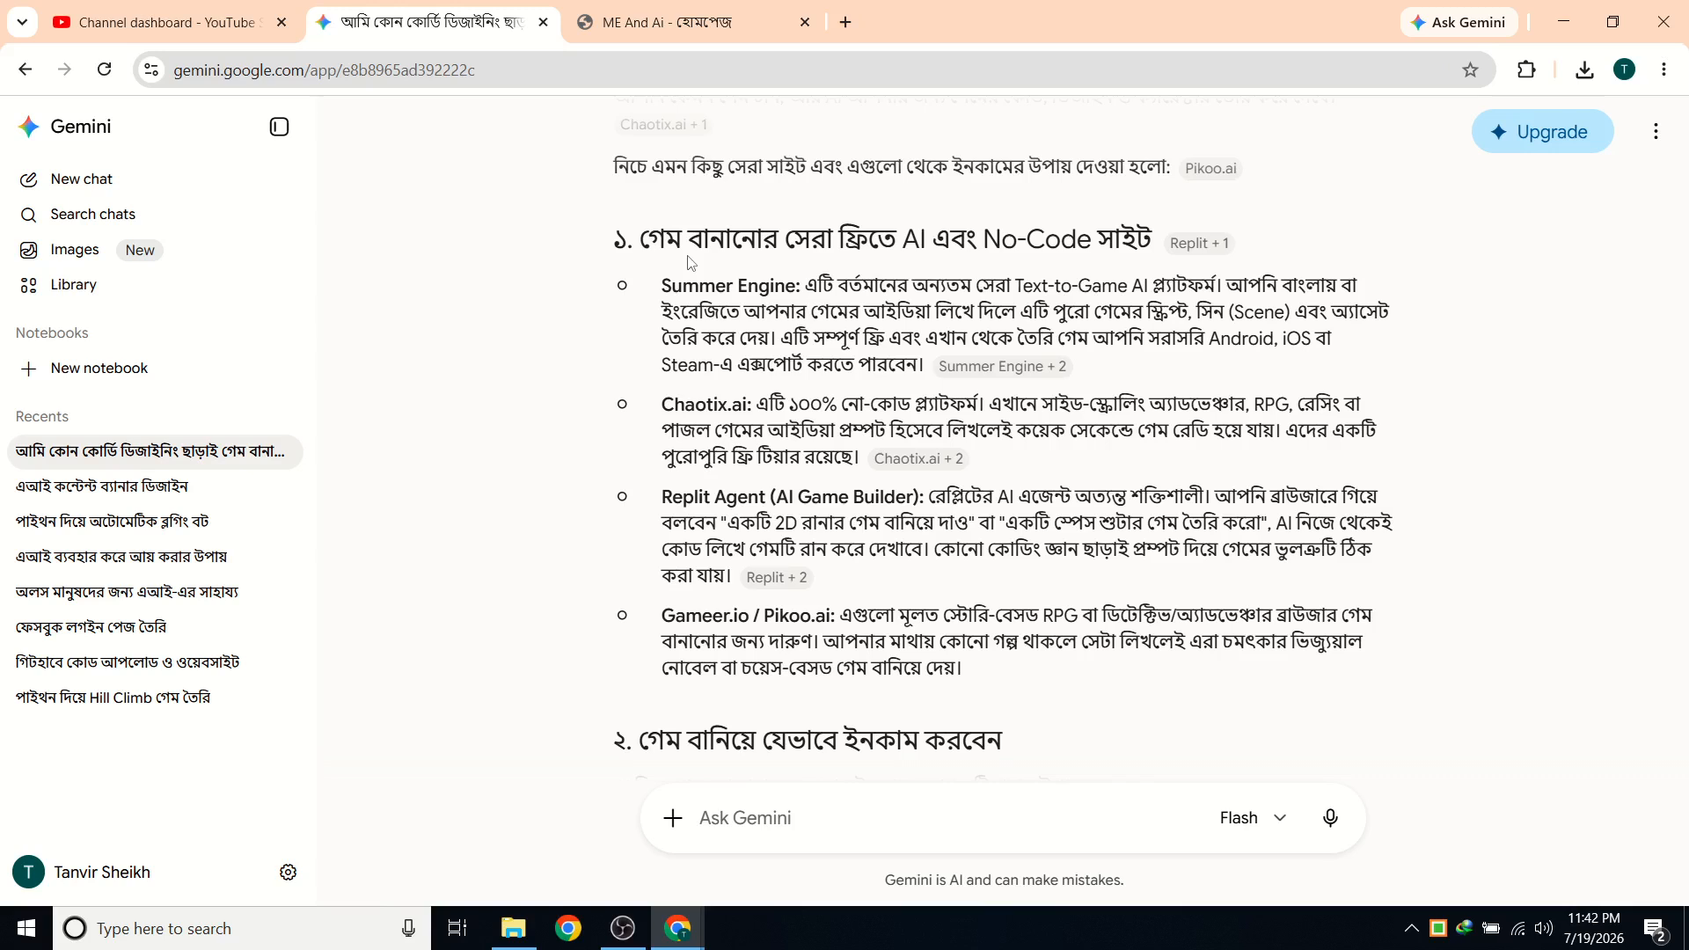
click(623, 928)
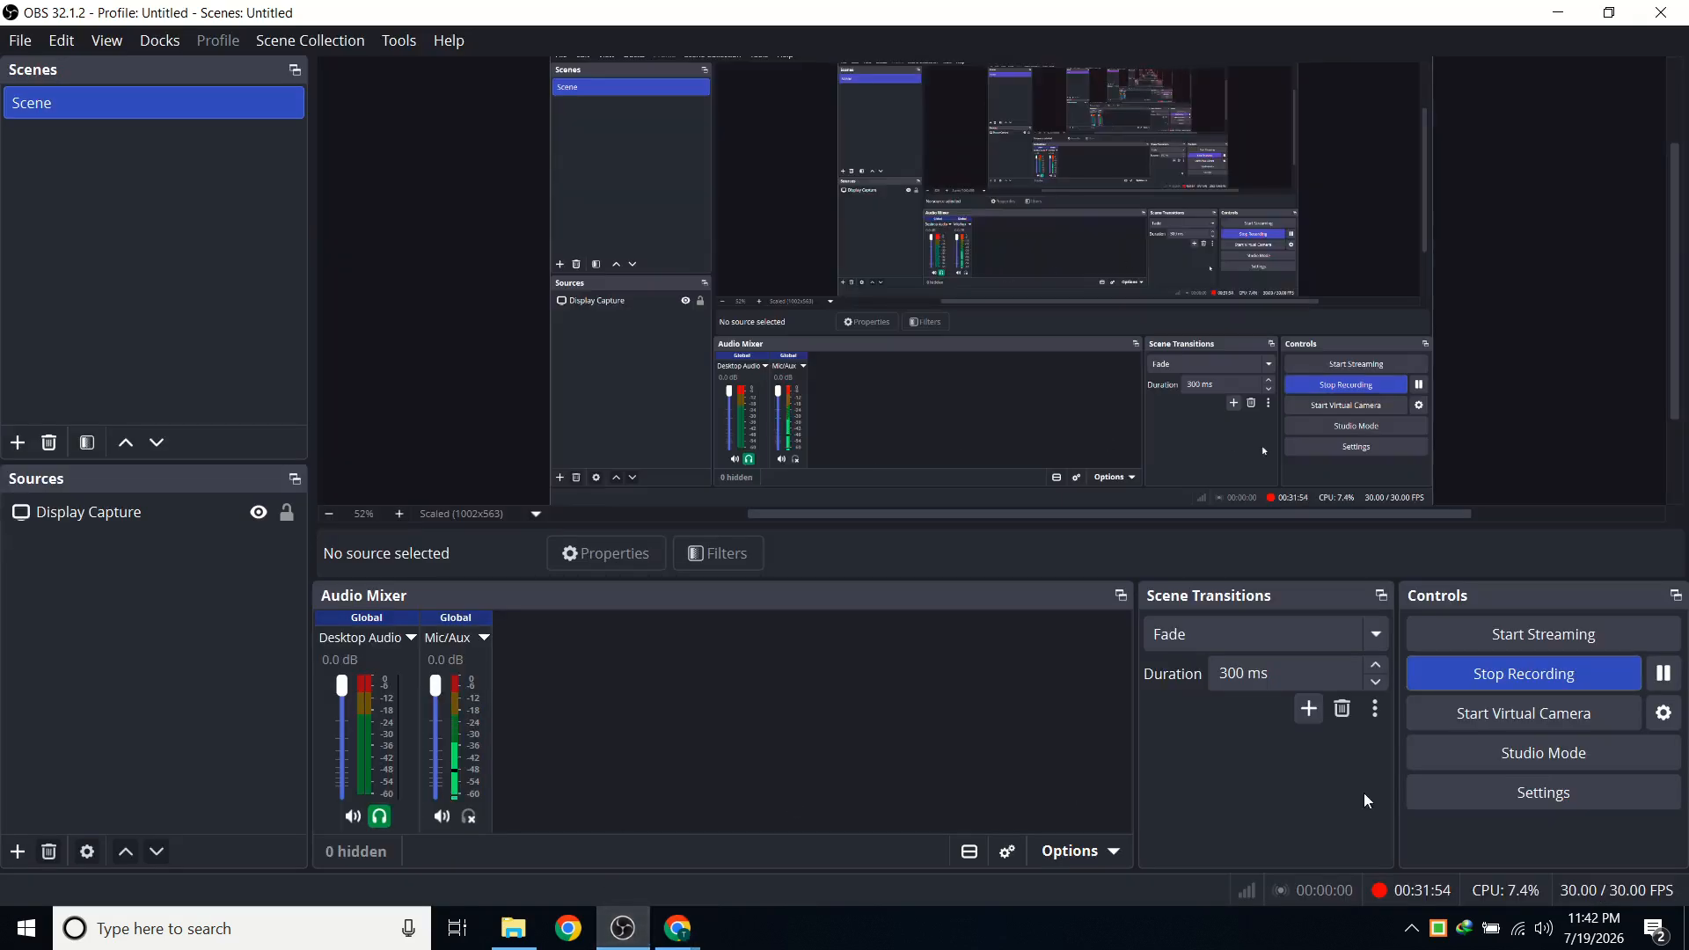